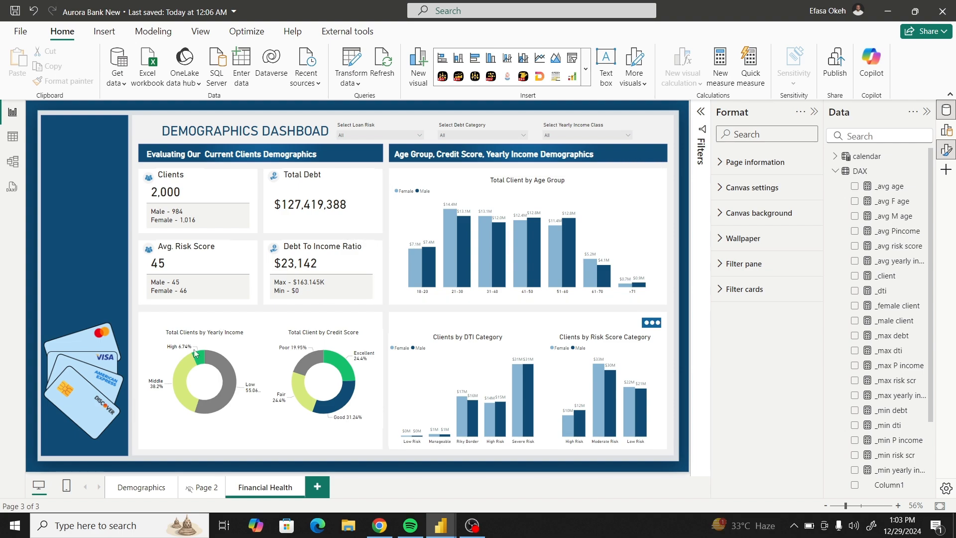
- Change the title of the age group column chart to "Total Debt by Age Group"
click(134, 494)
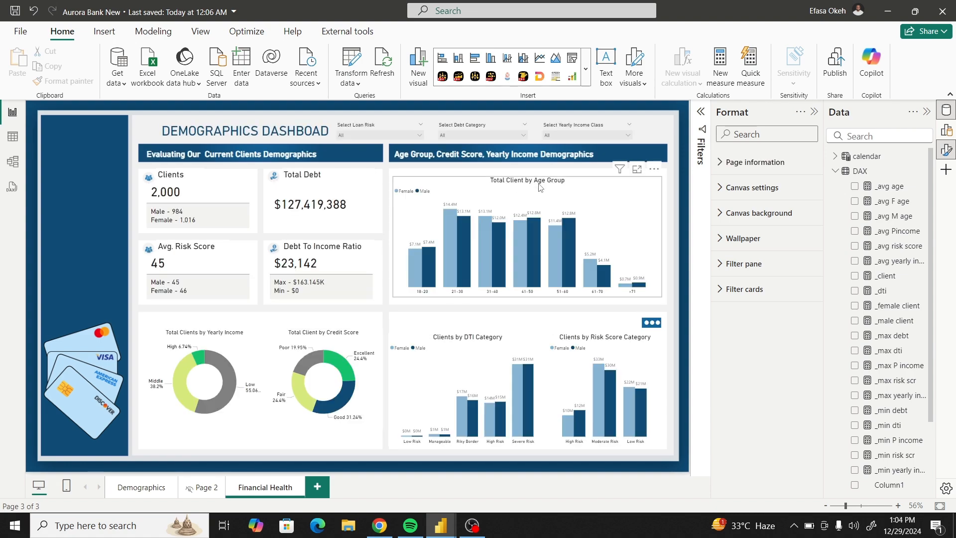
click(506, 188)
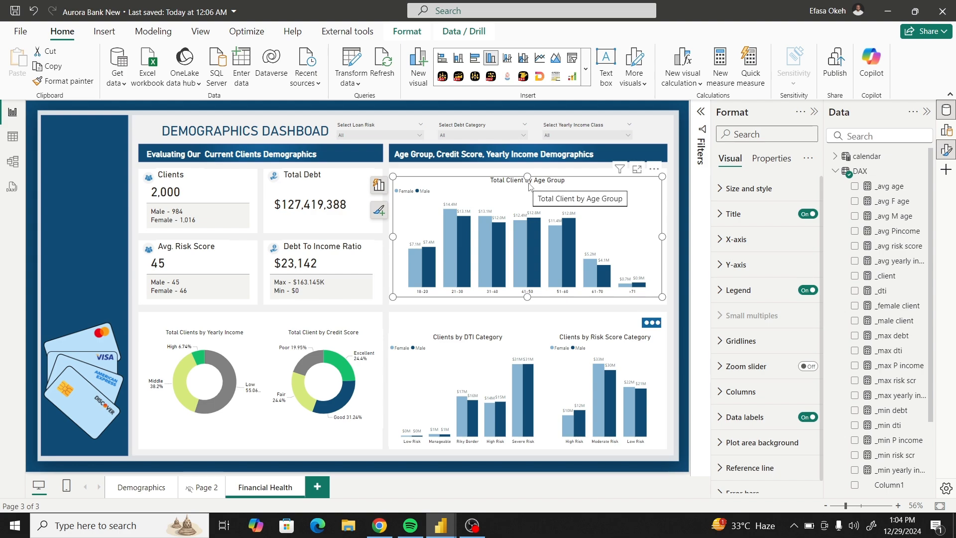
click(743, 222)
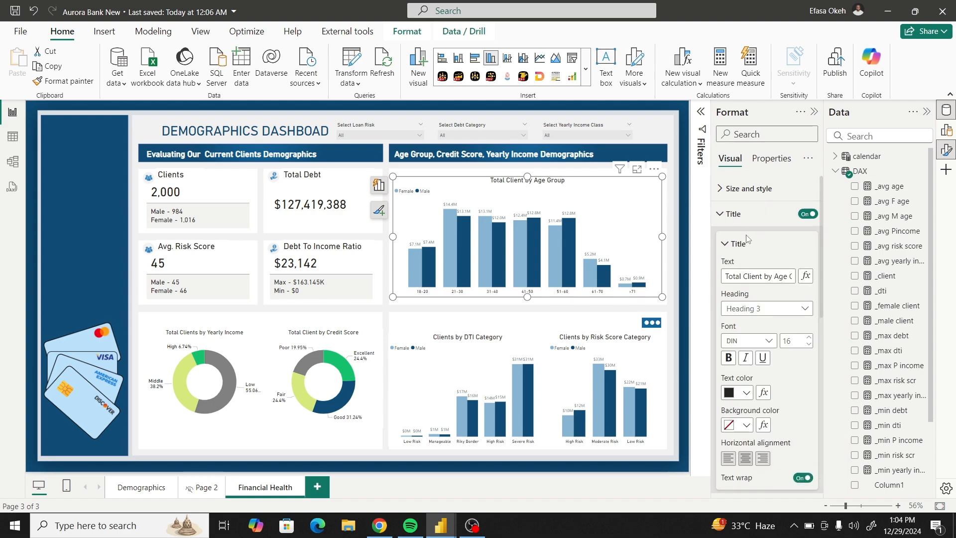
drag(745, 277, 763, 278)
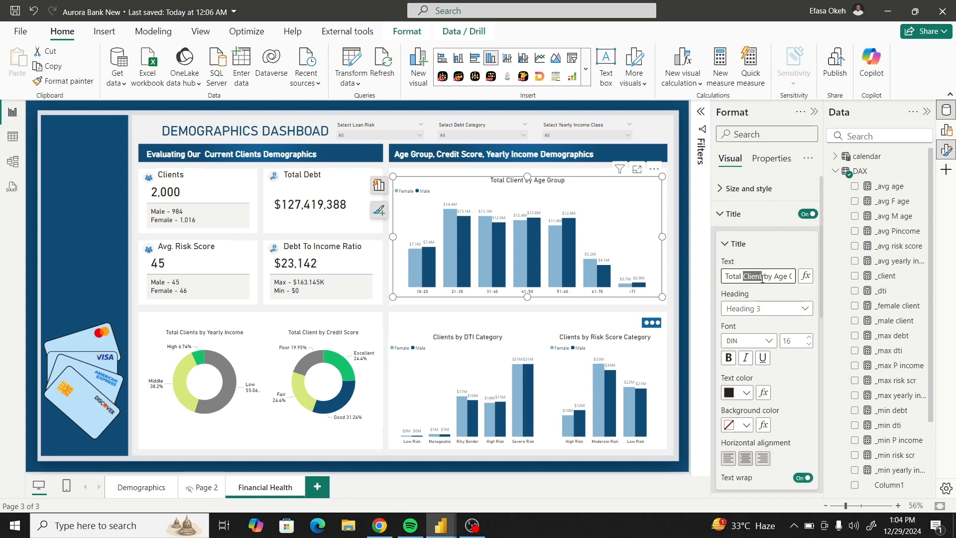
text(Debt)
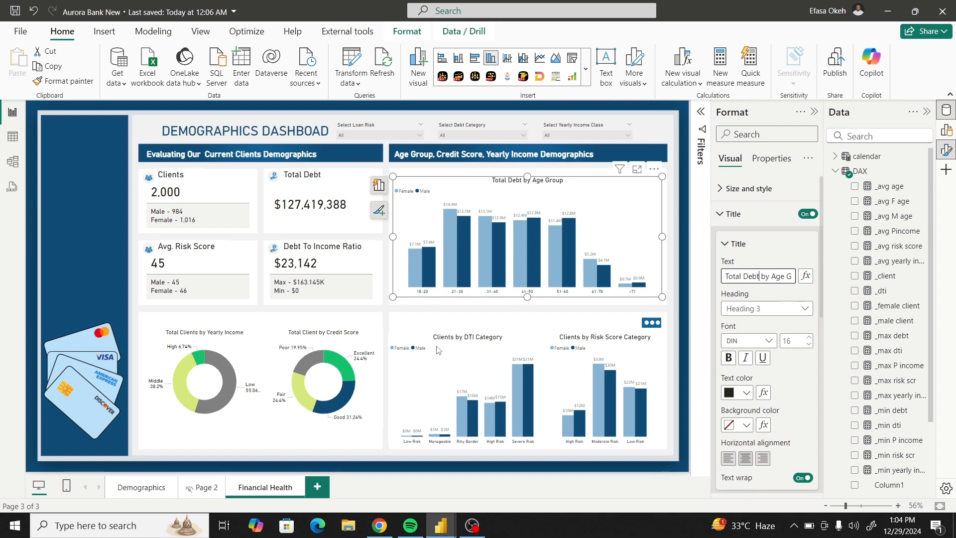
click(401, 375)
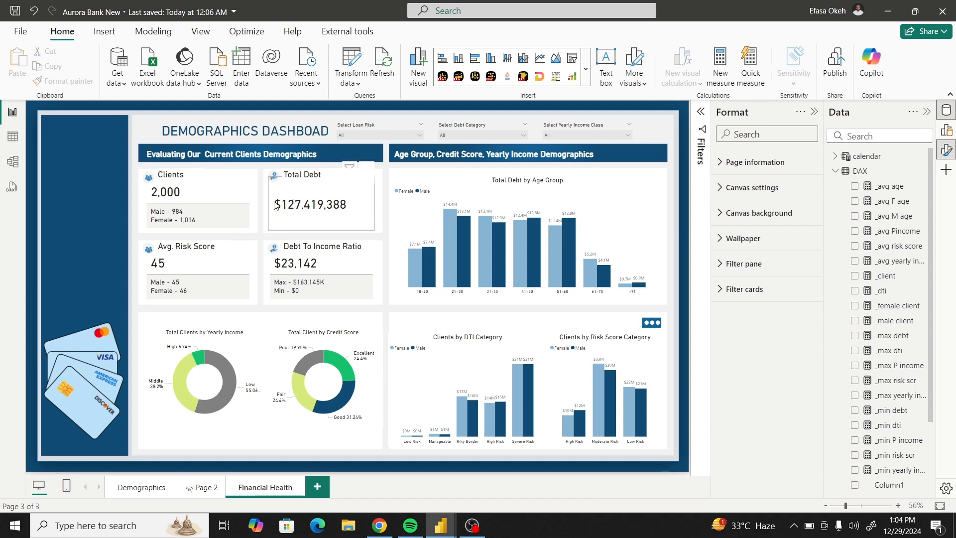
- Select the Total Debt card and inspect the DAX formula of the _max debt measure in the expanded editor
click(304, 208)
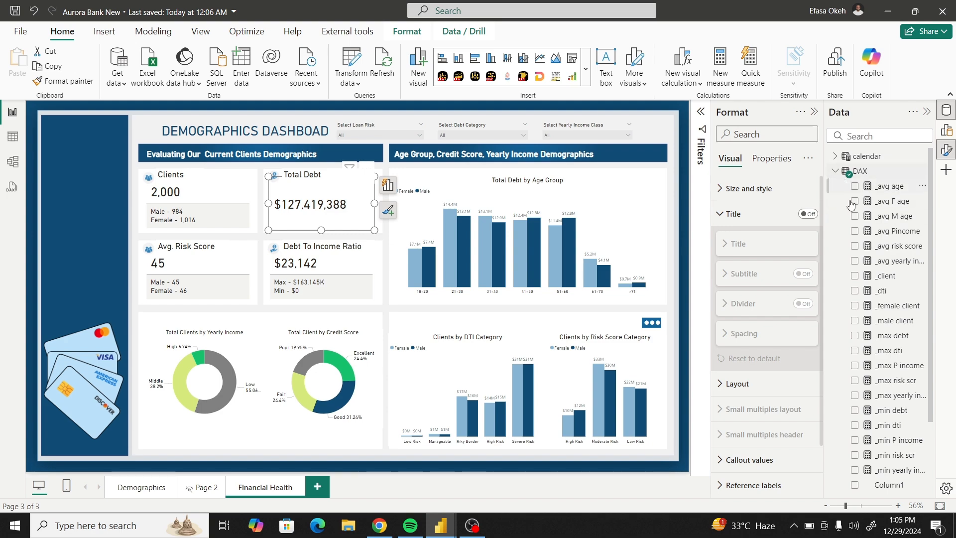
scroll(880, 291, down, 2)
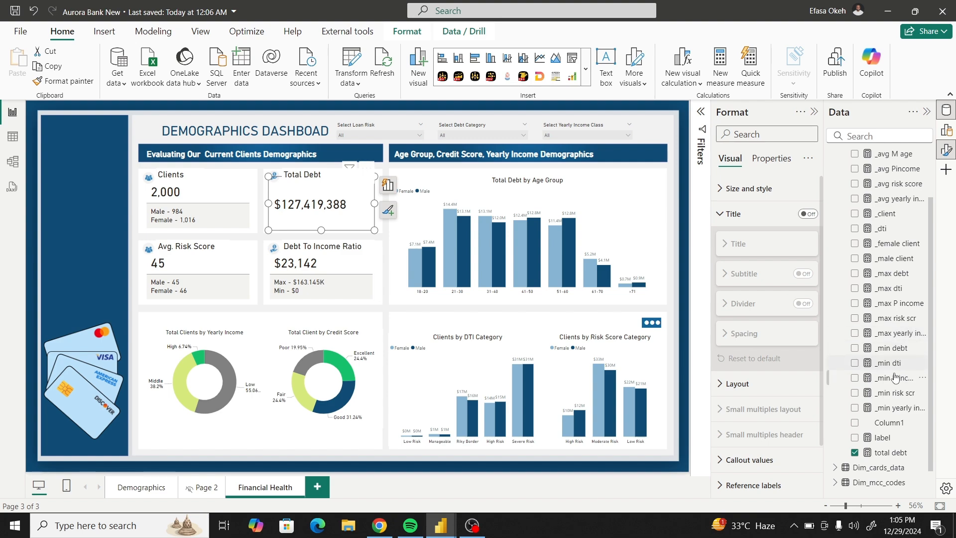
click(891, 274)
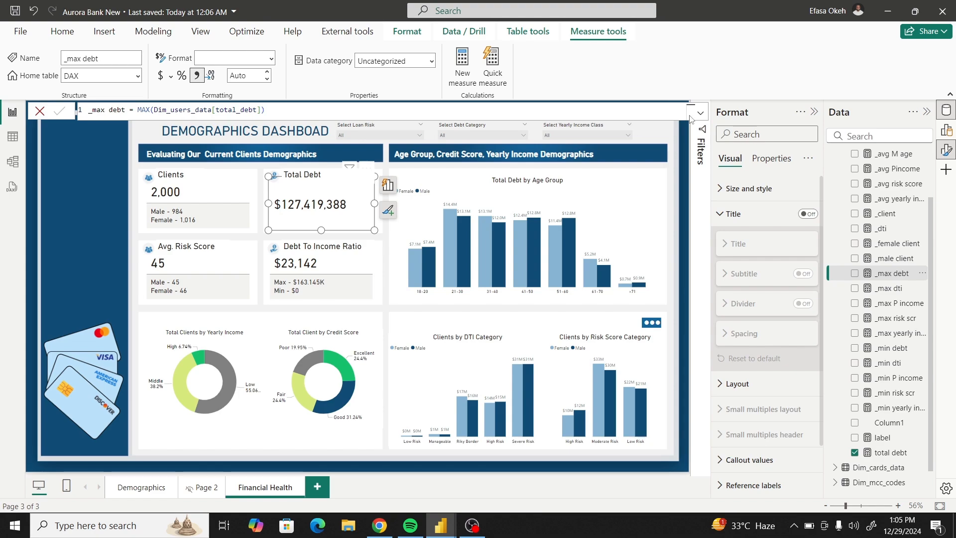
click(700, 113)
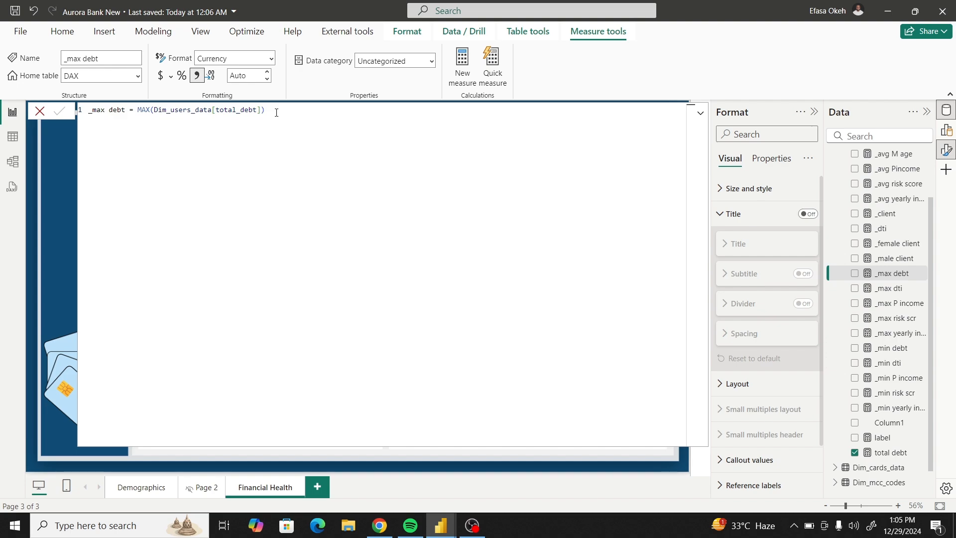
- Examine the total_debt column of the Dim_users_data table in Table view and return to the report
click(10, 138)
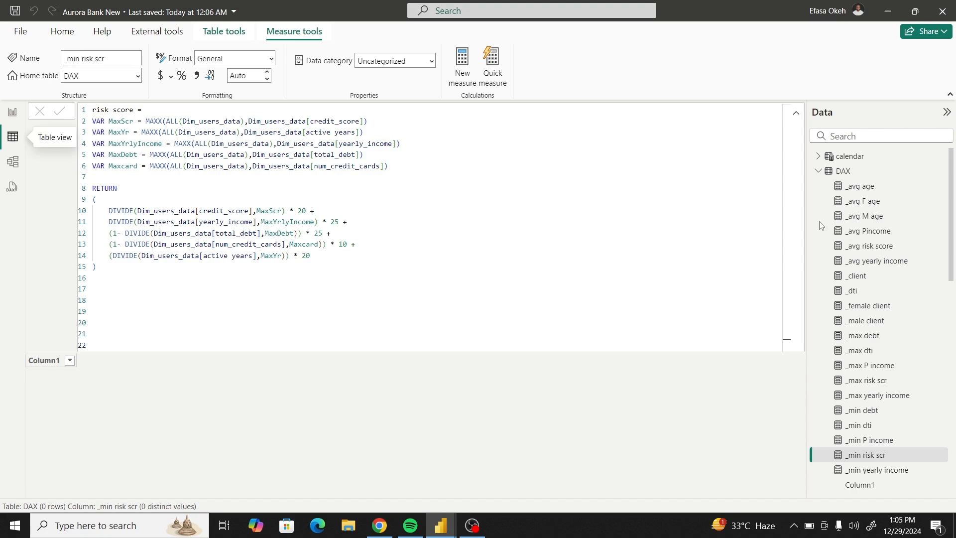
click(819, 172)
click(857, 216)
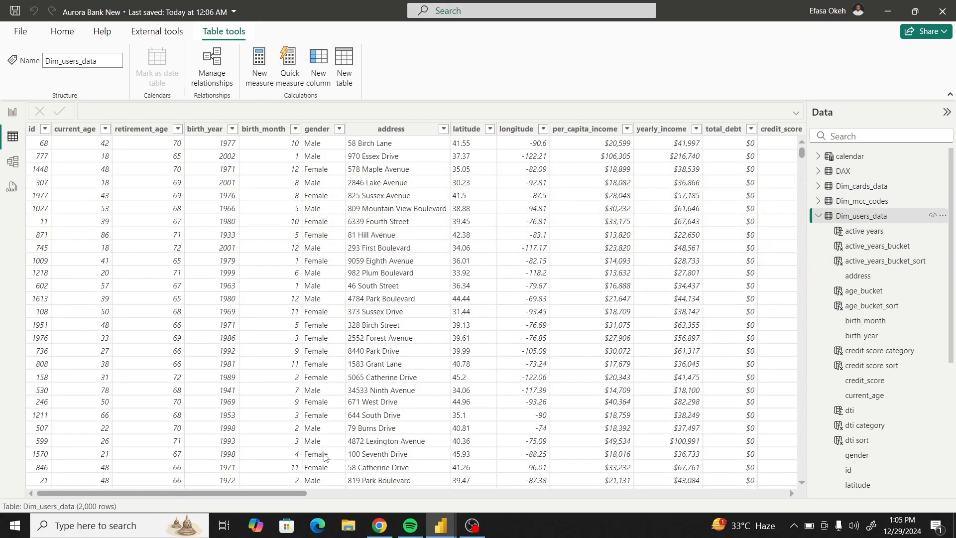
drag(301, 493, 436, 508)
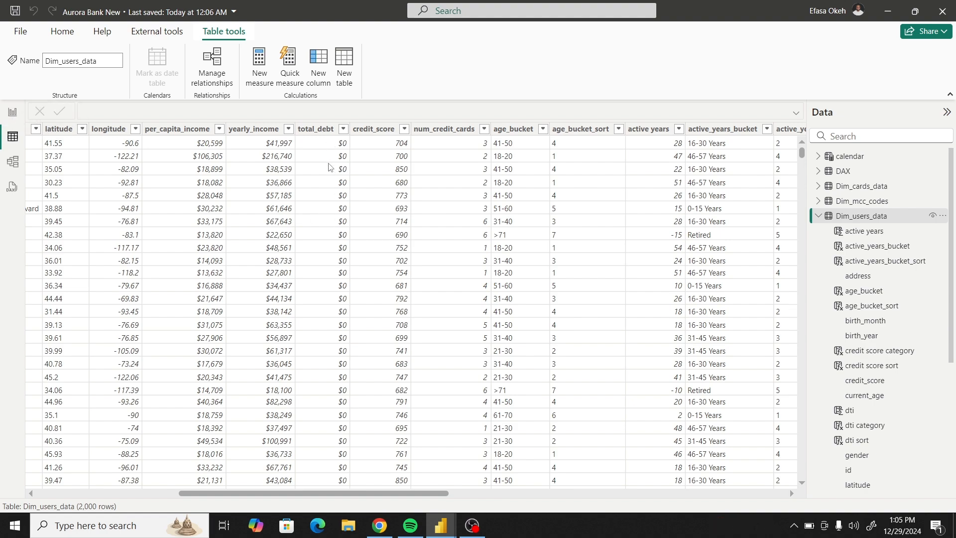
click(12, 111)
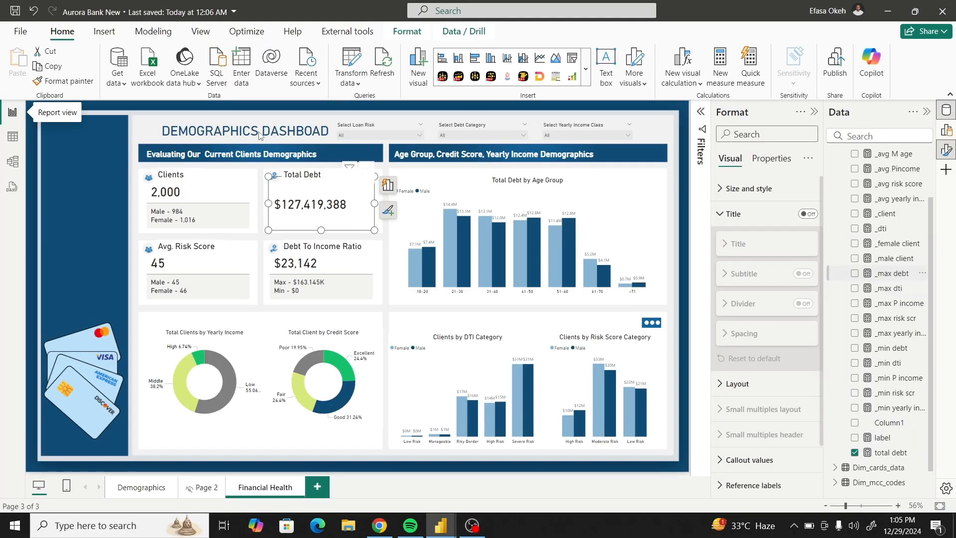
- Review the DAX formulas of the _max debt and _min debt measures and collapse the formula editor
click(896, 274)
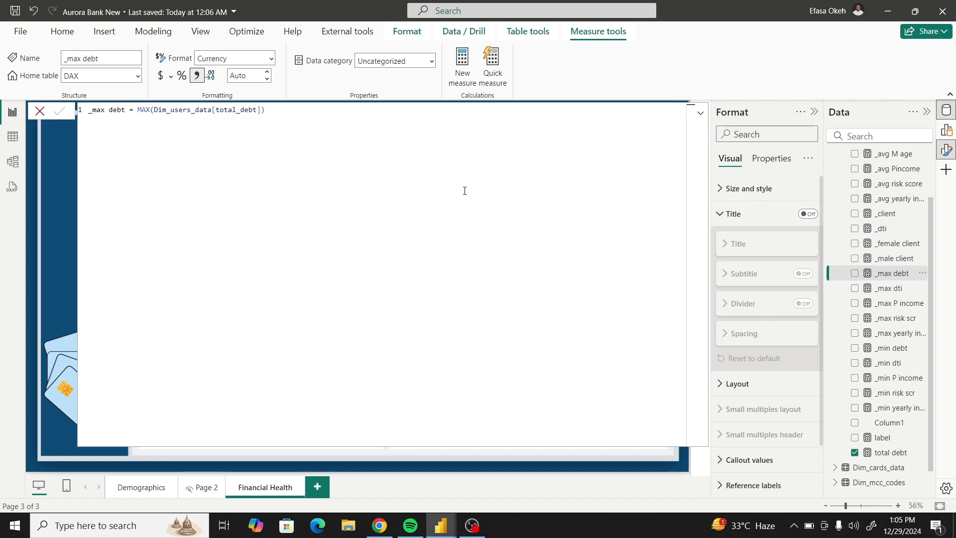
click(891, 349)
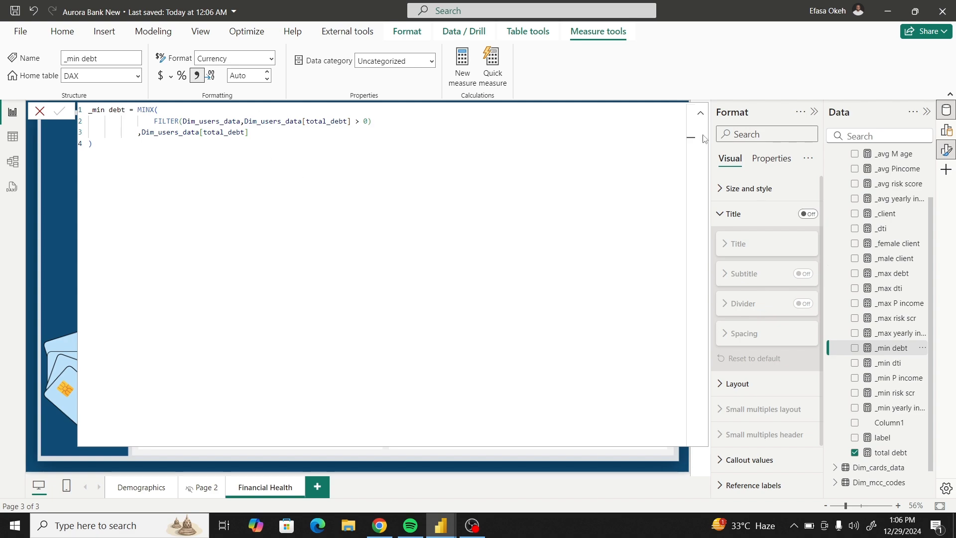
click(700, 113)
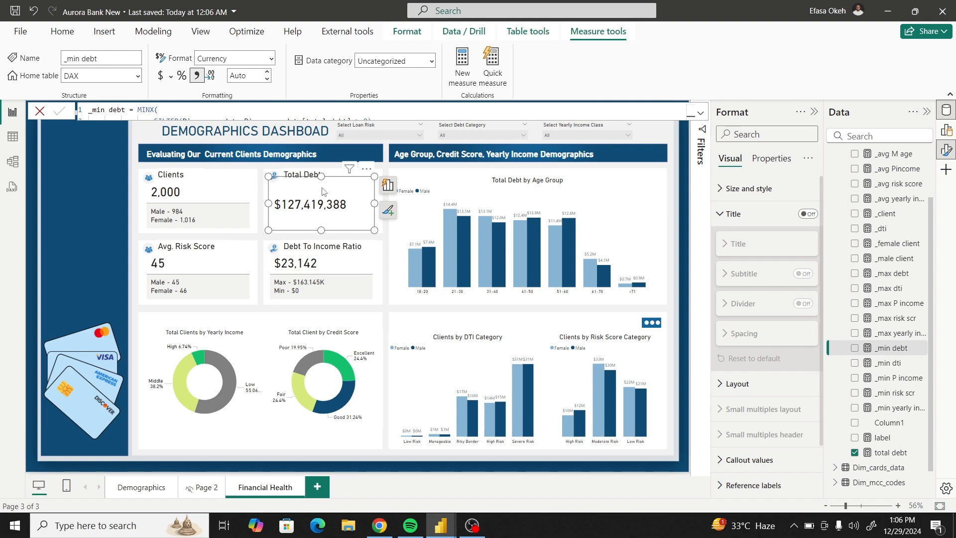
- Add the _max debt and _min debt measures as reference labels on the Total Debt card
click(733, 214)
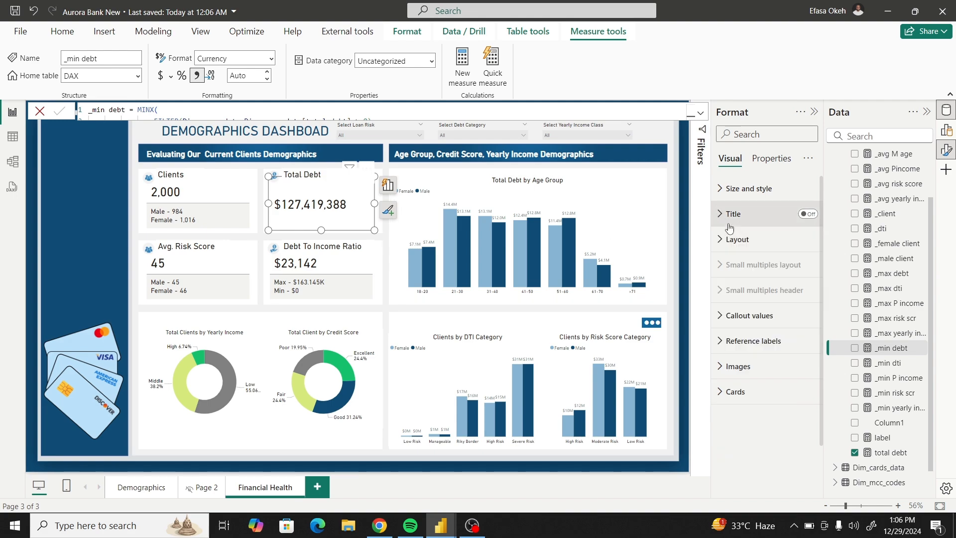
click(740, 340)
scroll(740, 328, down, 5)
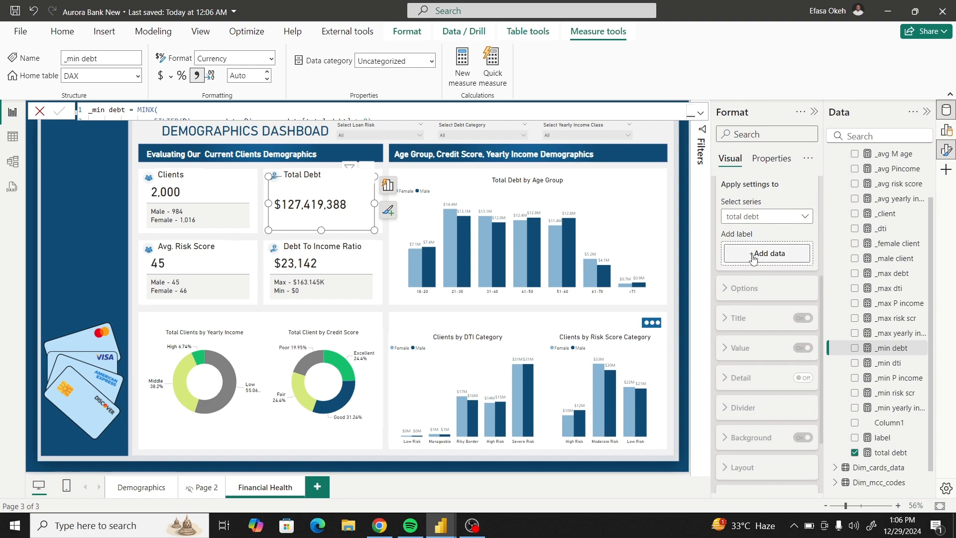
click(751, 261)
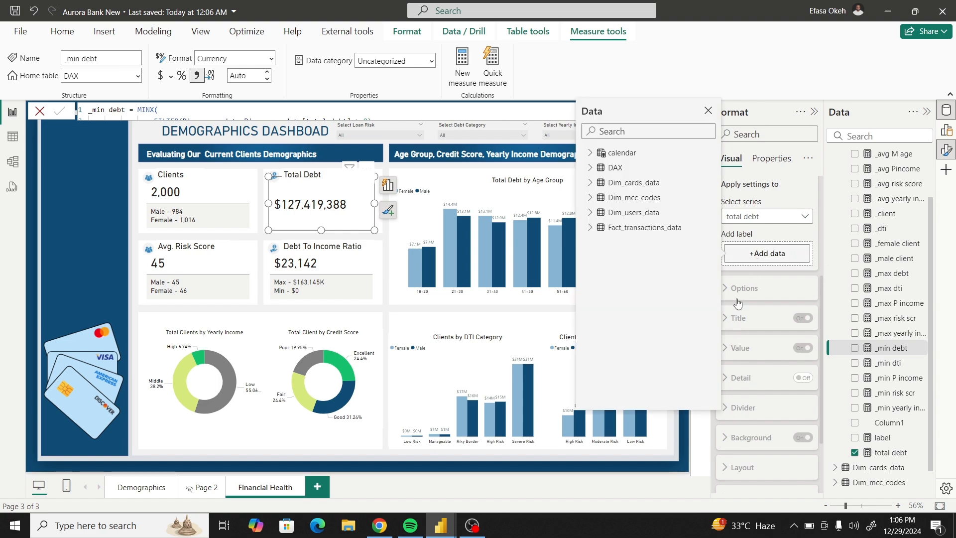
click(591, 168)
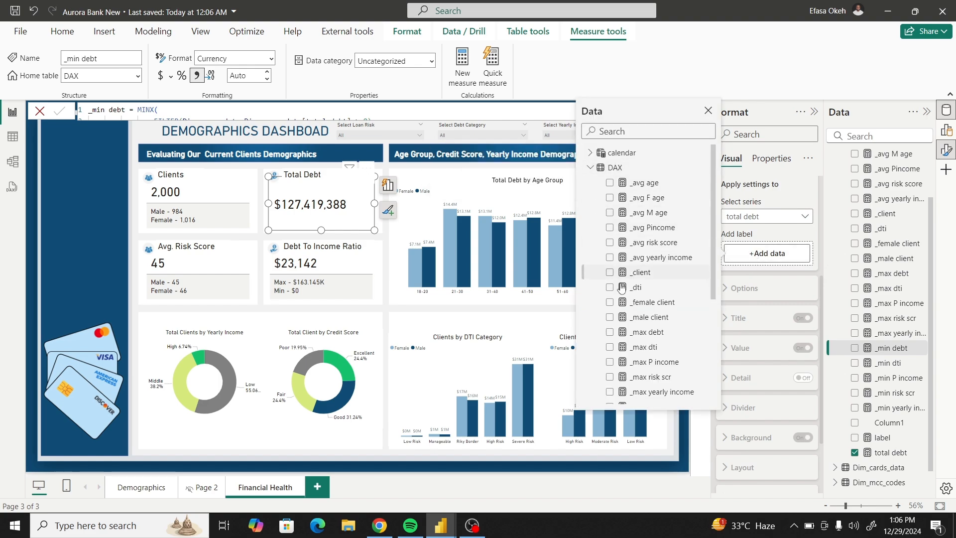
click(610, 333)
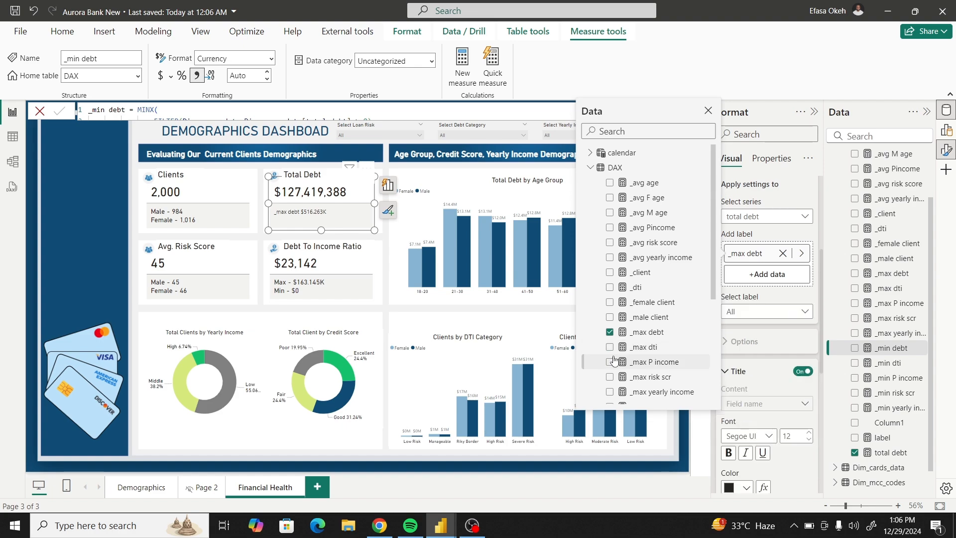
scroll(613, 356, down, 1)
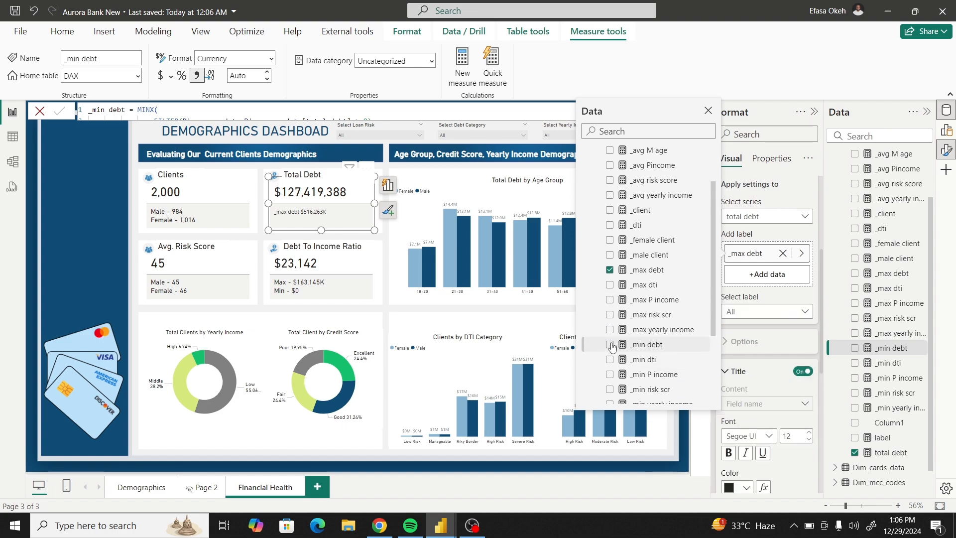
click(610, 345)
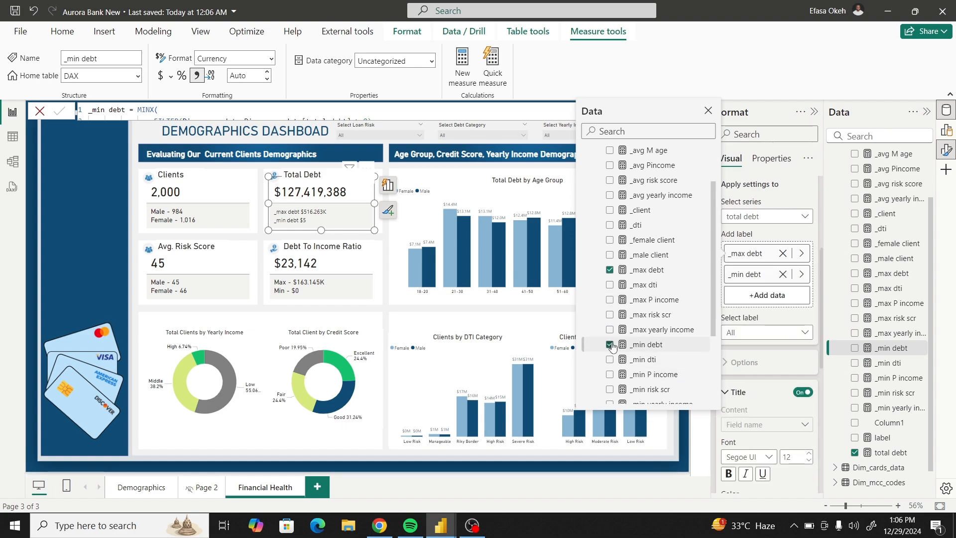
click(775, 159)
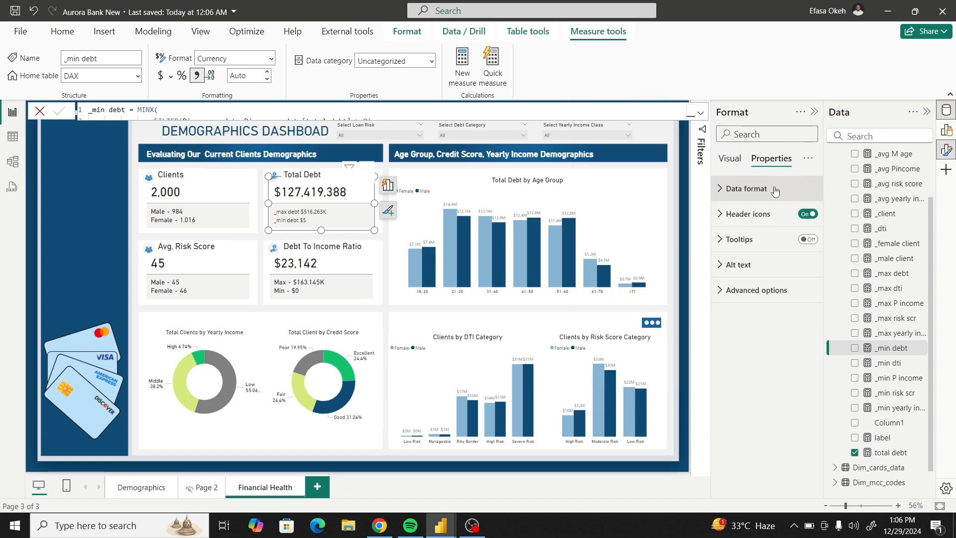
click(729, 159)
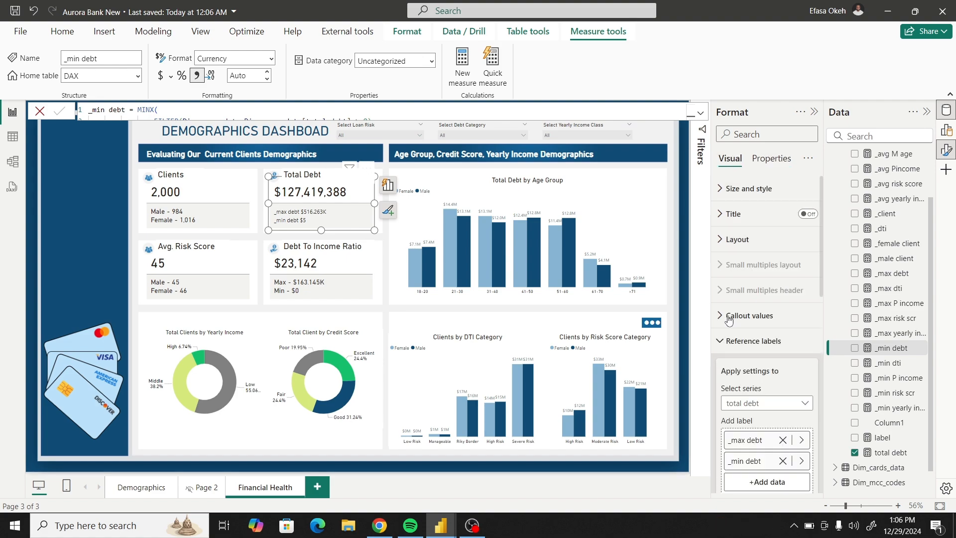
- Set the title font of all the Total Debt card's reference labels to DIN, size 16
scroll(728, 344, down, 4)
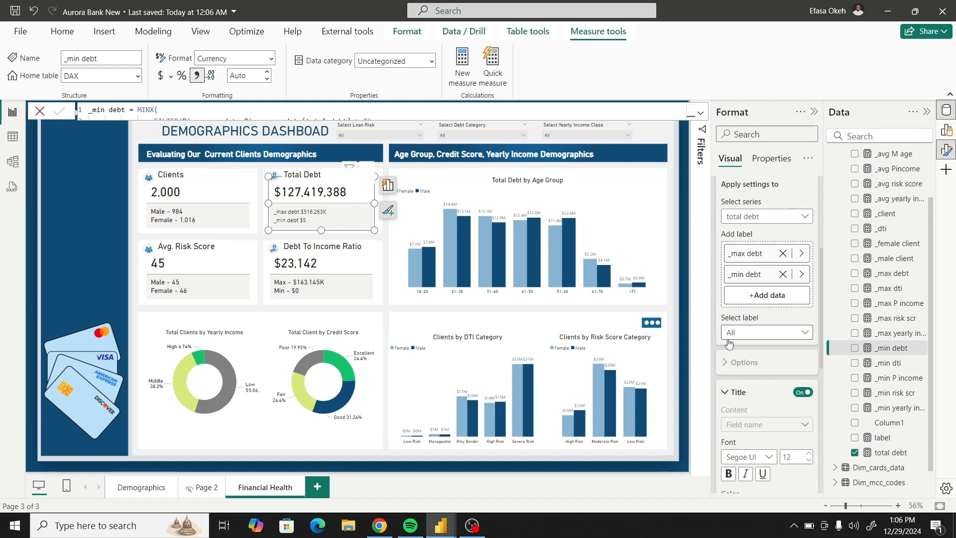
scroll(767, 351, down, 3)
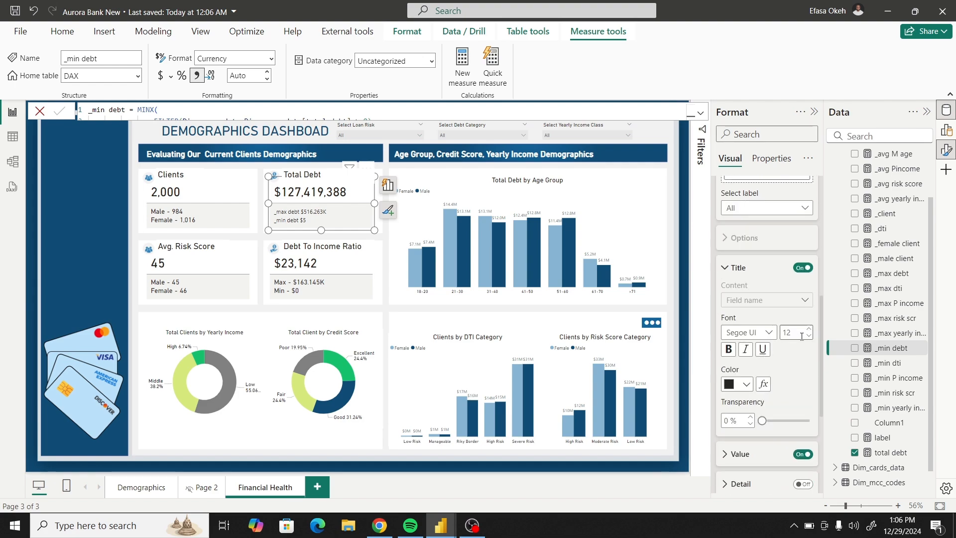
click(749, 333)
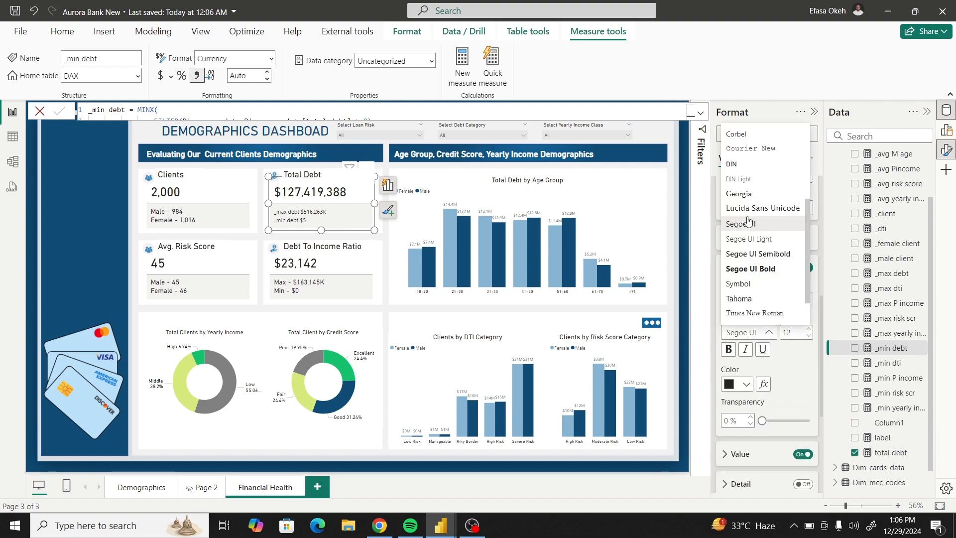
click(743, 165)
click(809, 329)
click(809, 330)
click(809, 329)
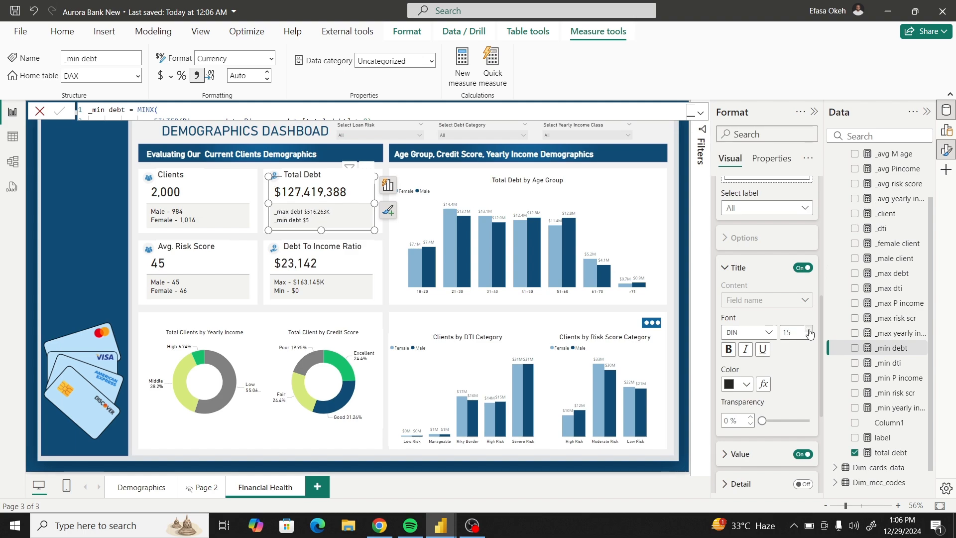
click(809, 329)
click(809, 329)
- Set the value font of all the Total Debt card's reference labels to DIN, size 16
scroll(767, 358, down, 3)
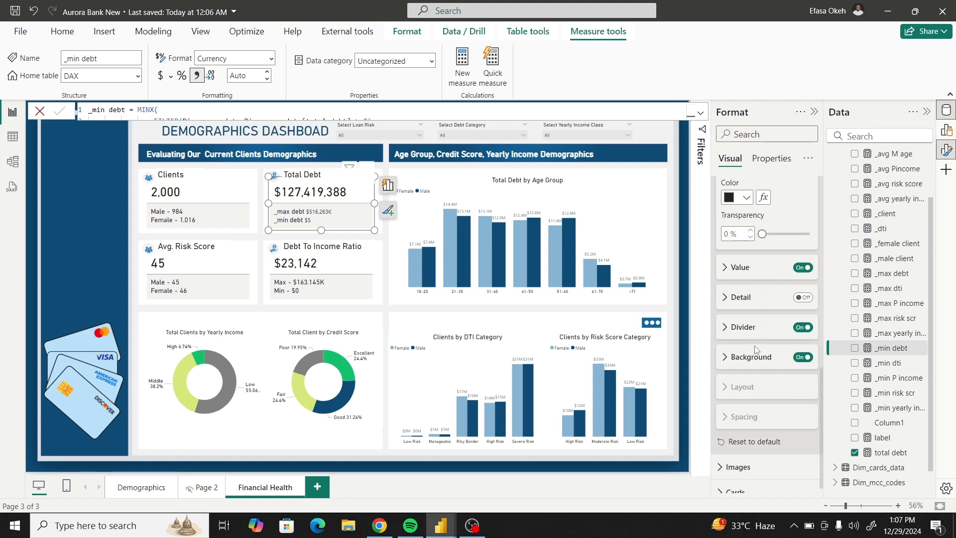
click(727, 272)
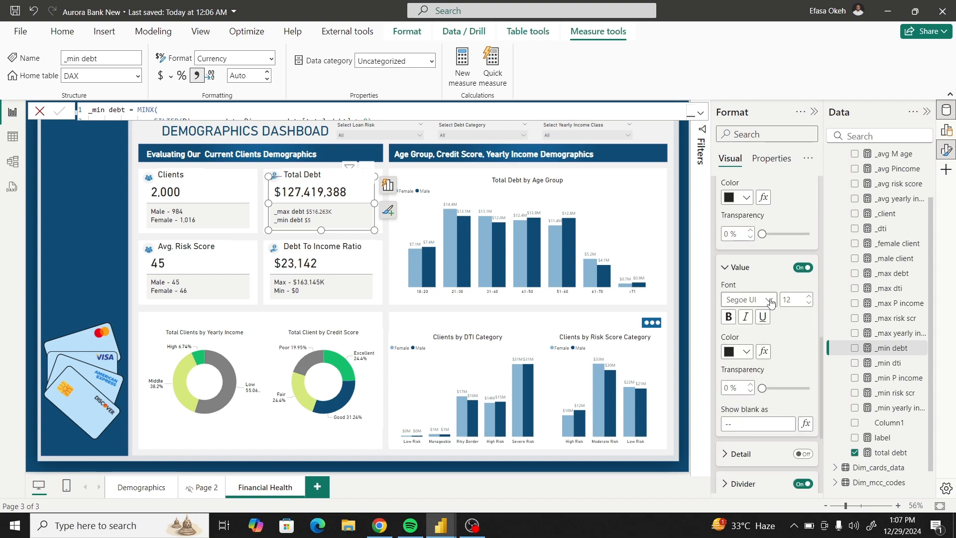
click(770, 300)
click(737, 348)
click(808, 297)
click(808, 297)
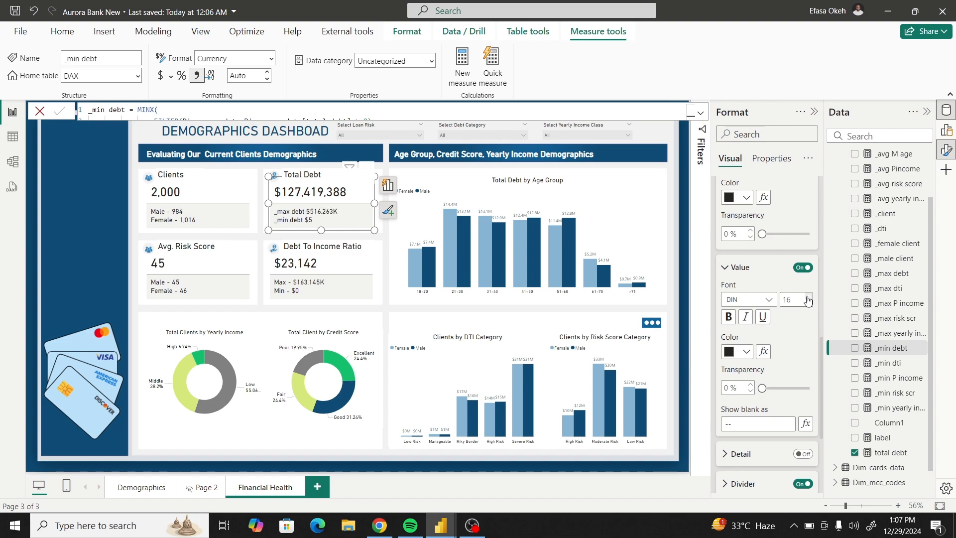
- Give the _max debt reference label on the Total Debt card the custom title "Single Max Debt -"
scroll(777, 299, up, 5)
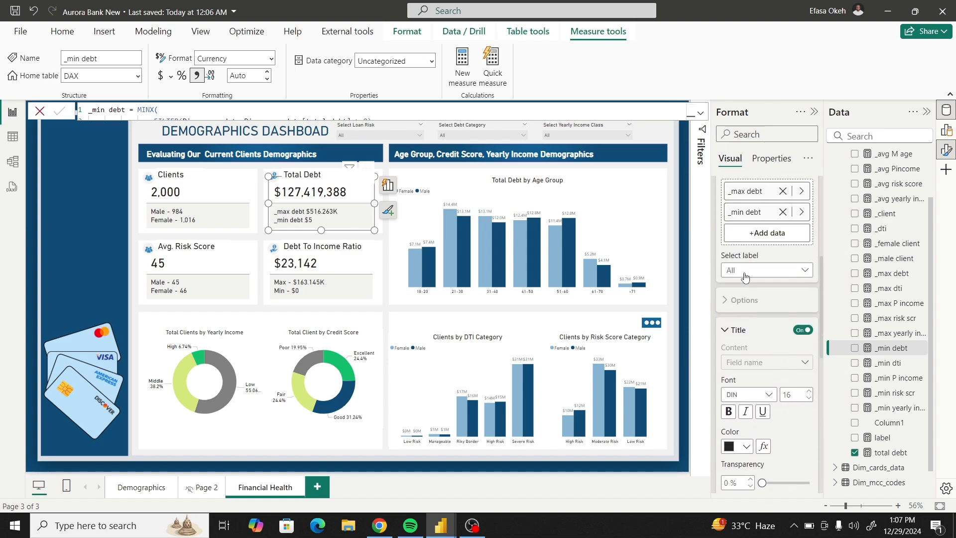
click(743, 272)
click(746, 300)
click(747, 362)
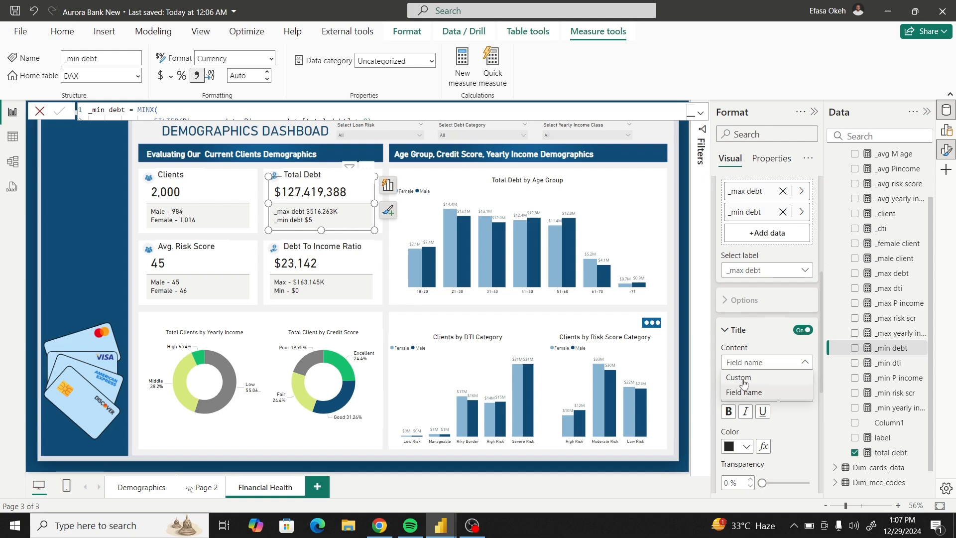
click(747, 389)
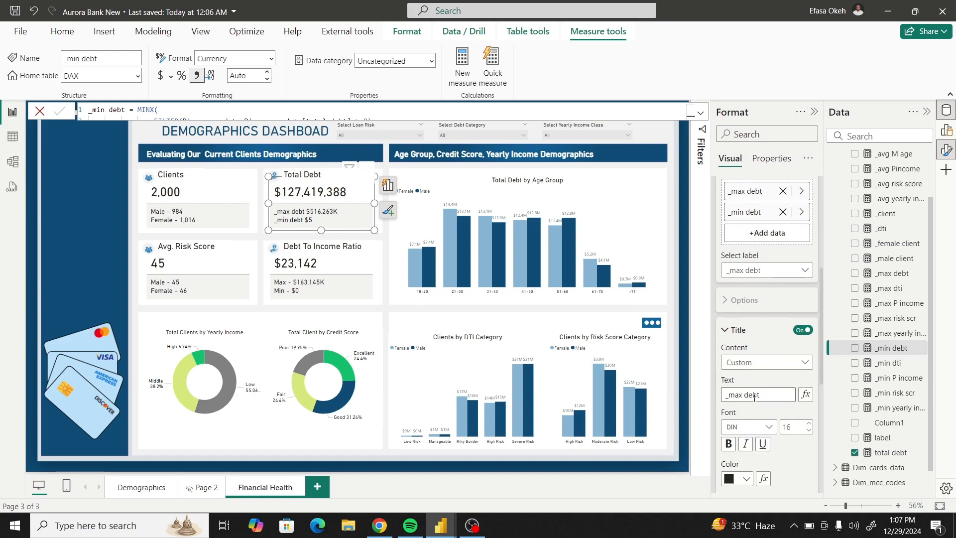
drag(762, 395, 731, 397)
text(Single )
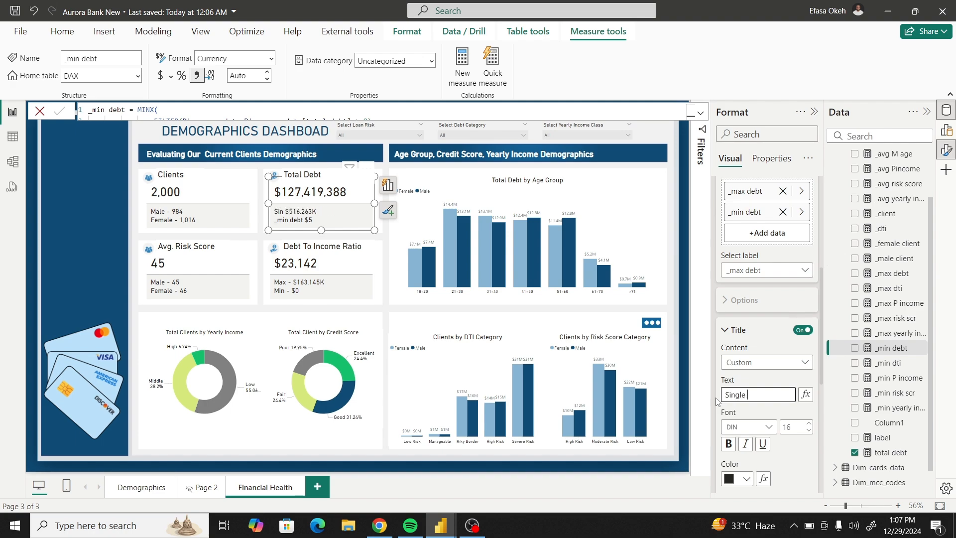
text(Max Debt -)
- Color the value of the Total Debt card's _max debt reference label red
scroll(767, 400, down, 4)
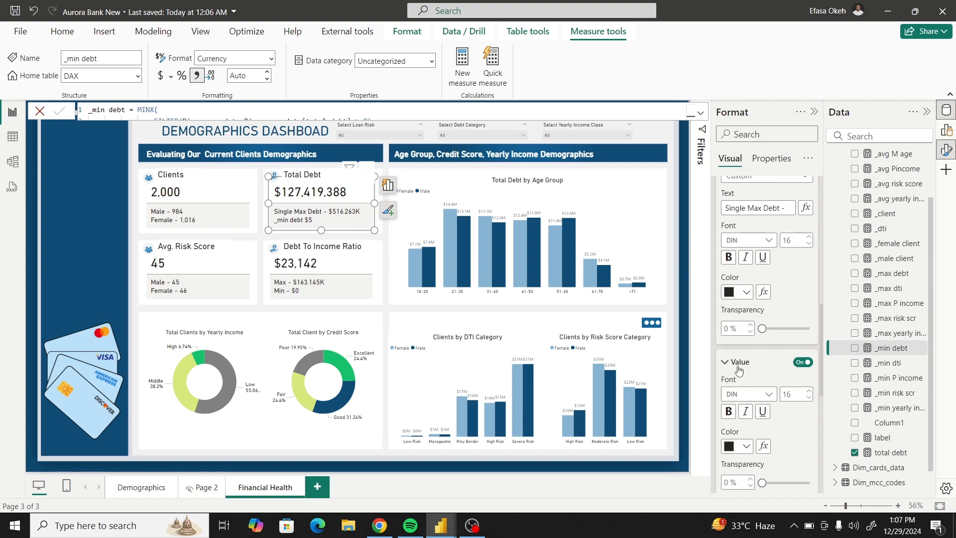
click(745, 446)
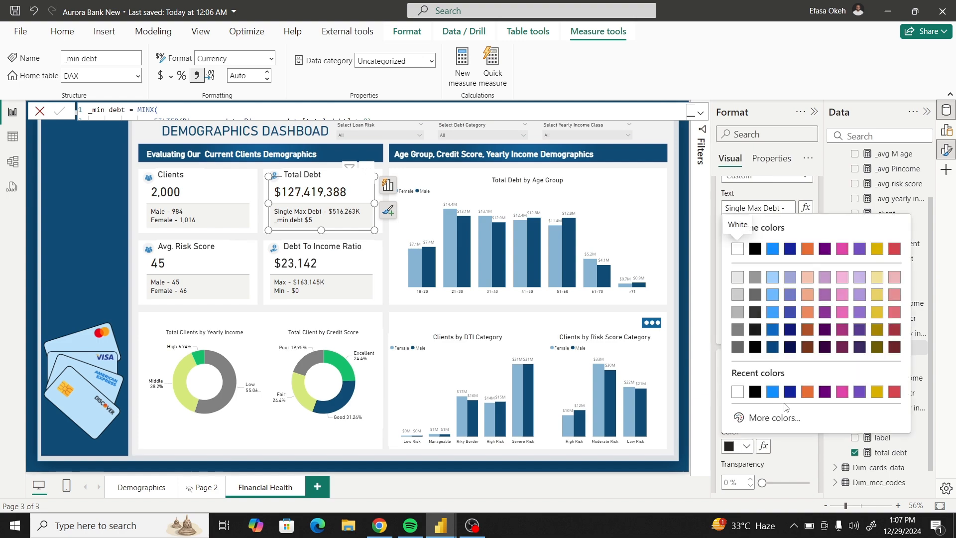
click(895, 391)
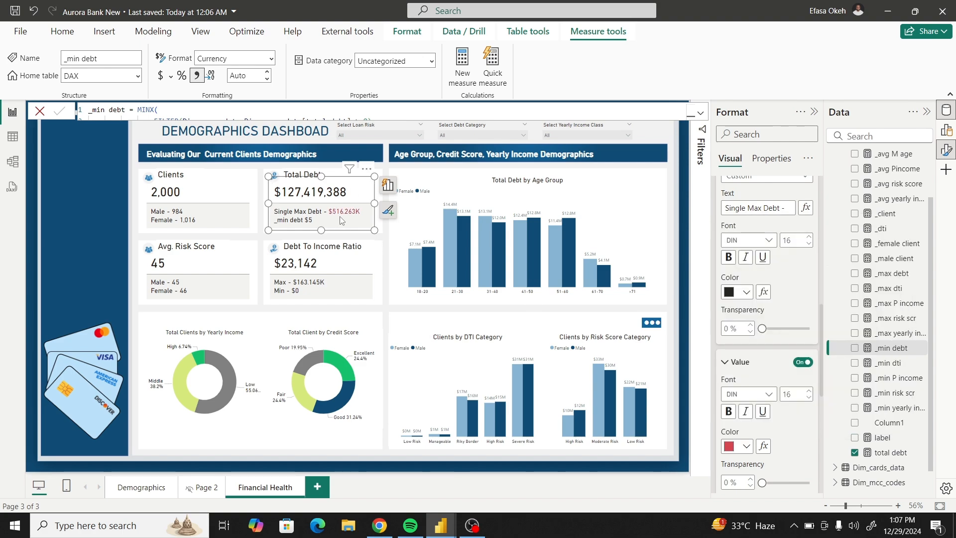
- Give the _min debt reference label on the Total Debt card the custom title "Single Min Debt -"
scroll(747, 274, up, 4)
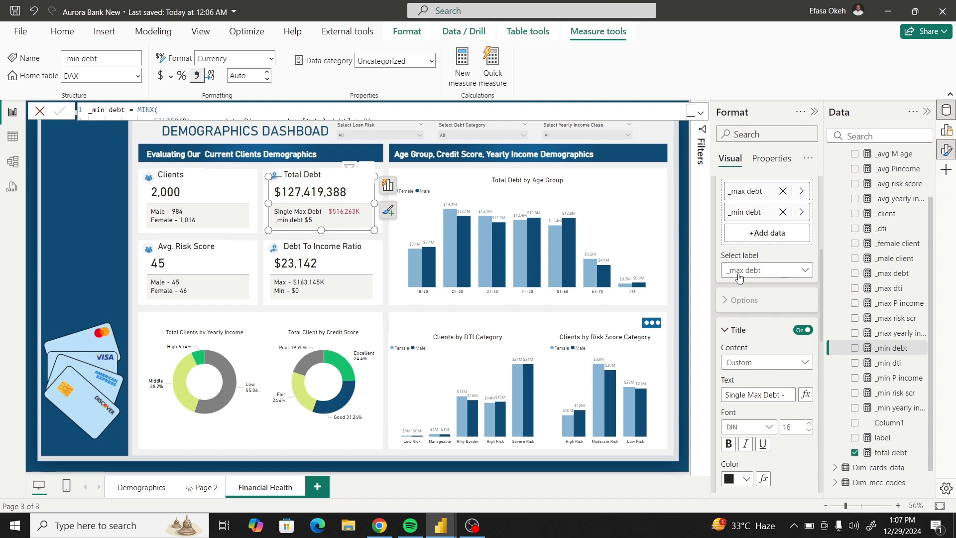
click(742, 274)
click(746, 315)
click(742, 362)
click(744, 392)
click(749, 367)
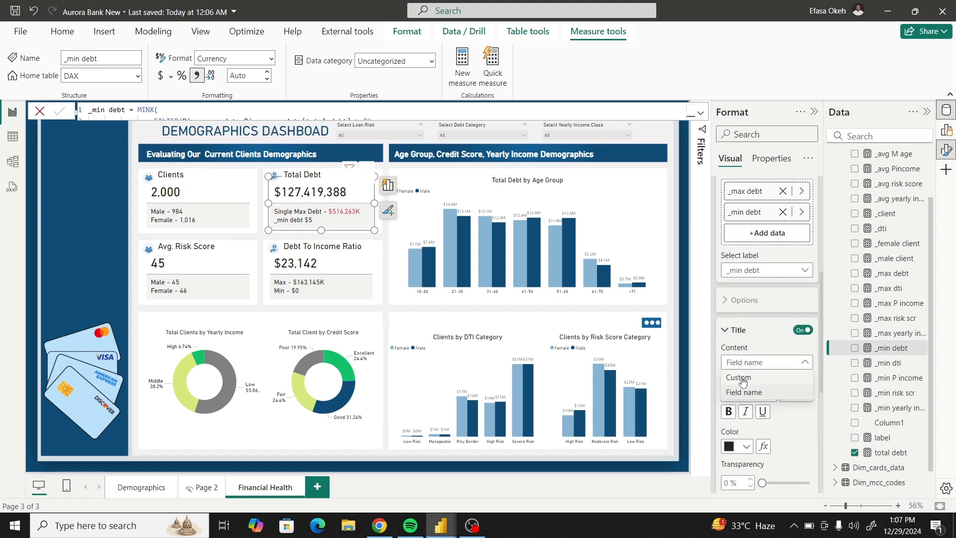
click(737, 378)
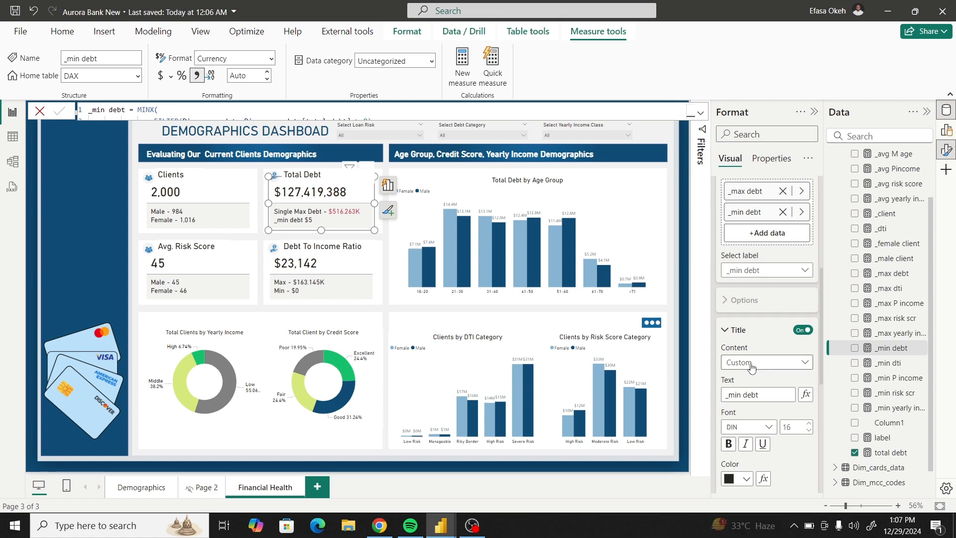
click(756, 396)
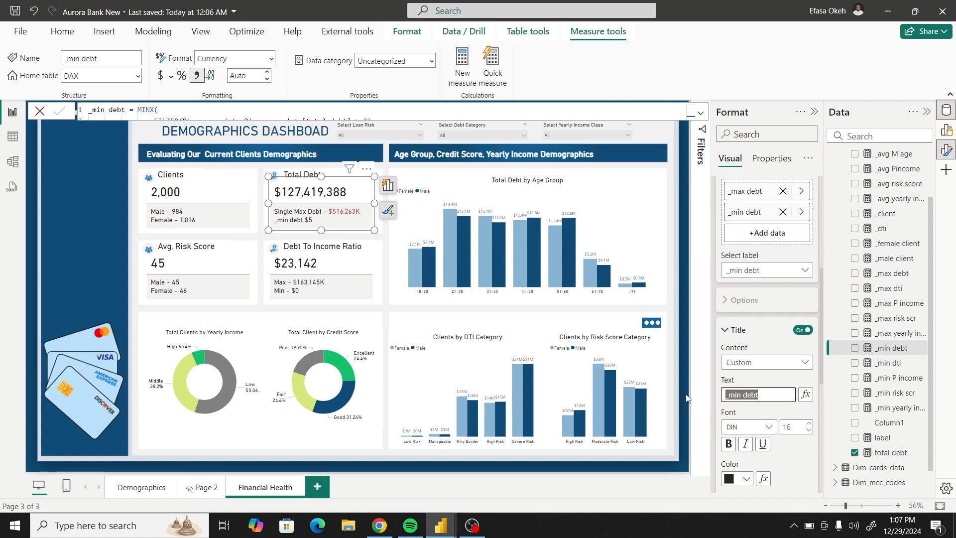
text(Single Min )
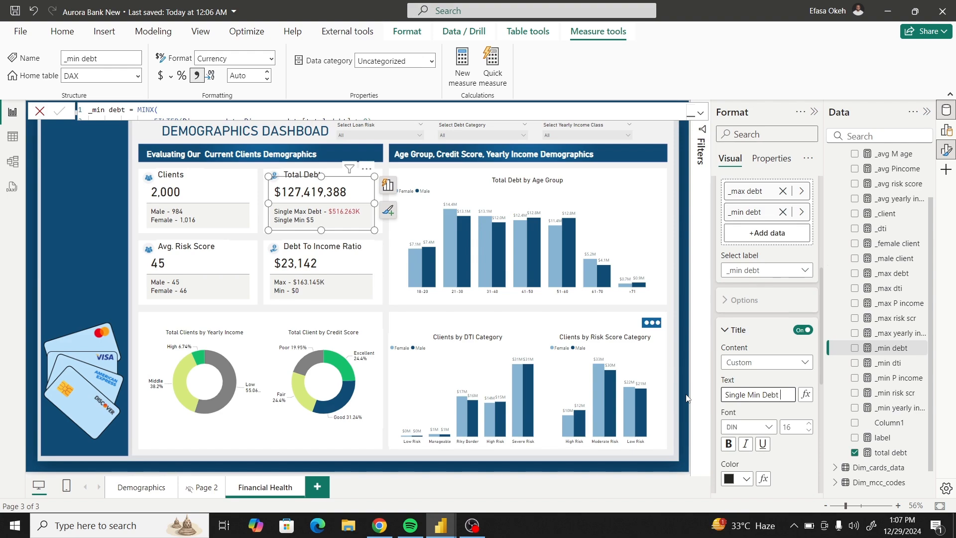
text(Debt -)
- Color the value of the _min debt reference label red and deselect the Total Debt card
click(724, 331)
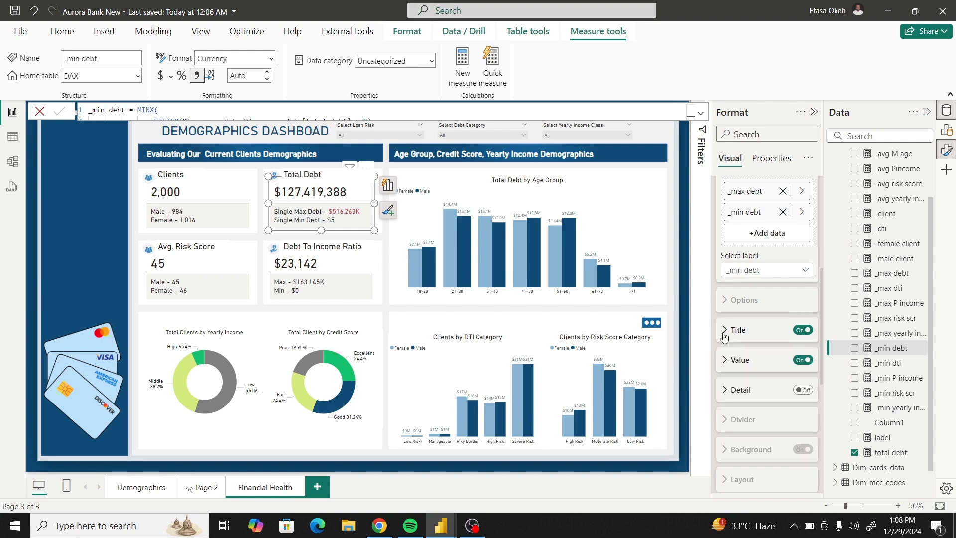
click(736, 360)
scroll(761, 423, down, 5)
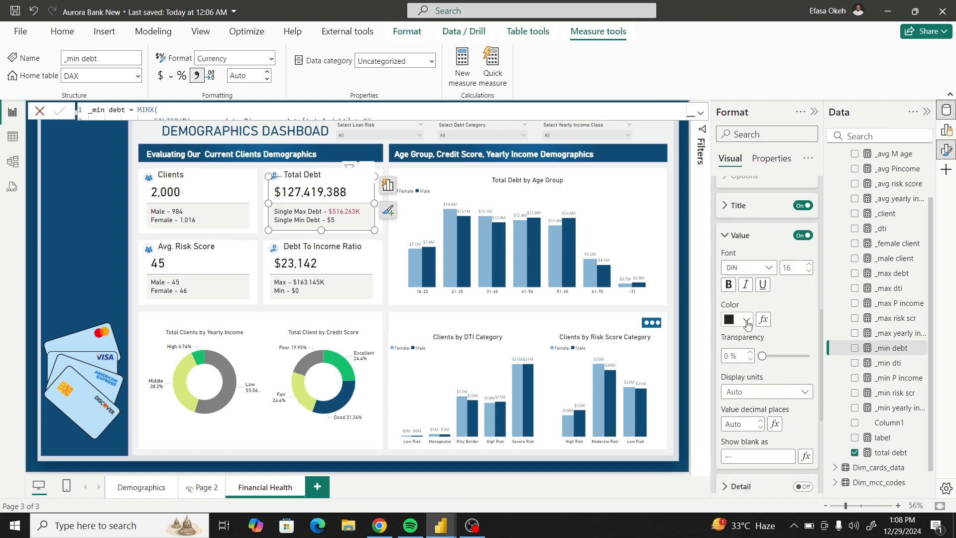
click(745, 319)
click(738, 265)
click(314, 237)
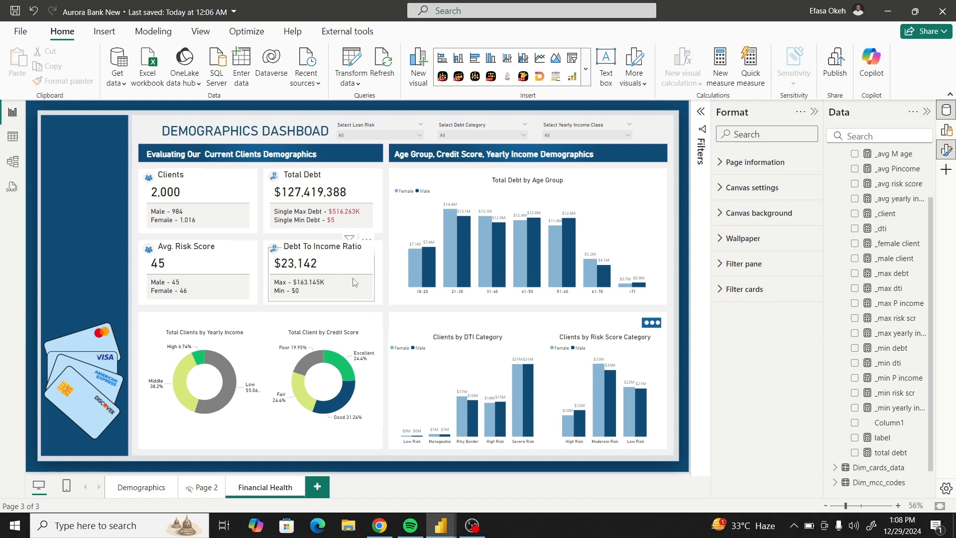
- Check the formula of the dti column in the Dim_users_data table and return to the report page
click(309, 284)
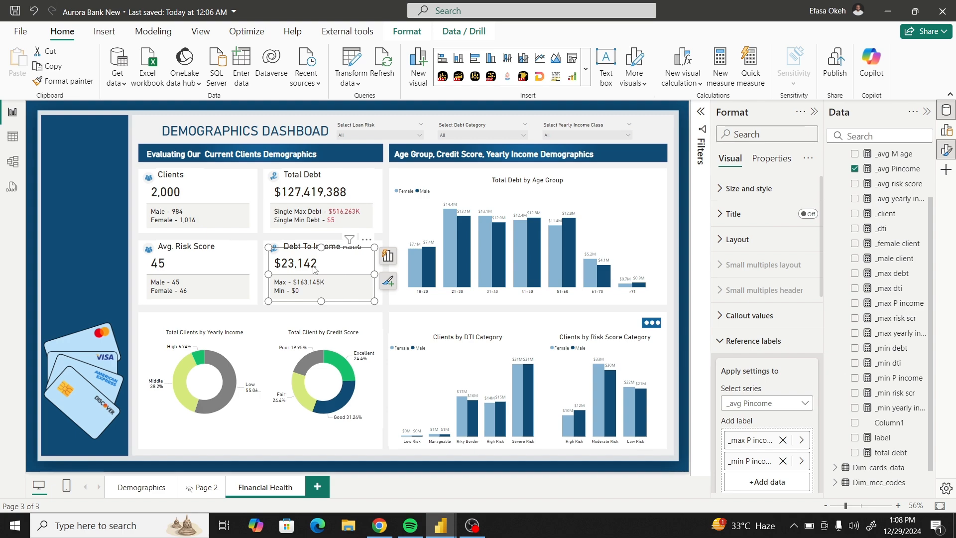
click(8, 144)
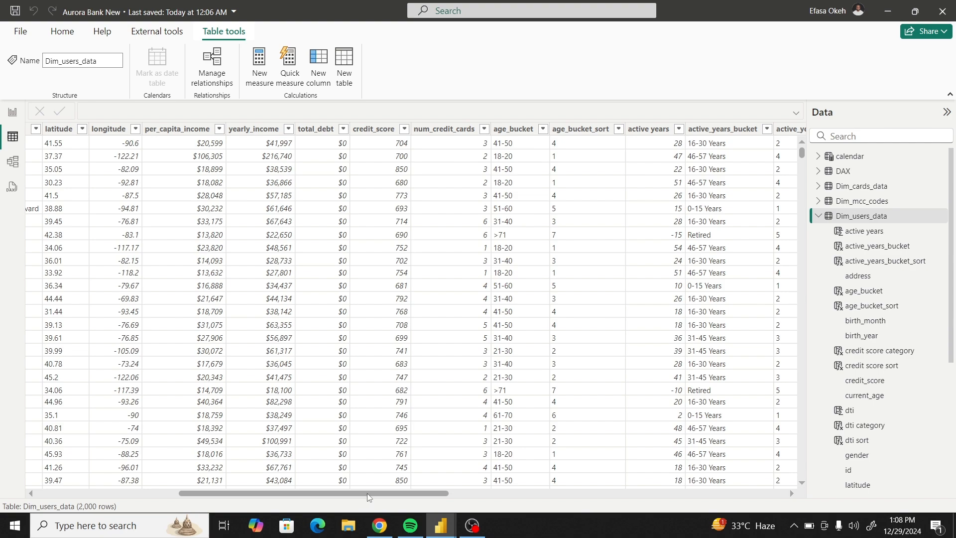
drag(368, 497, 578, 501)
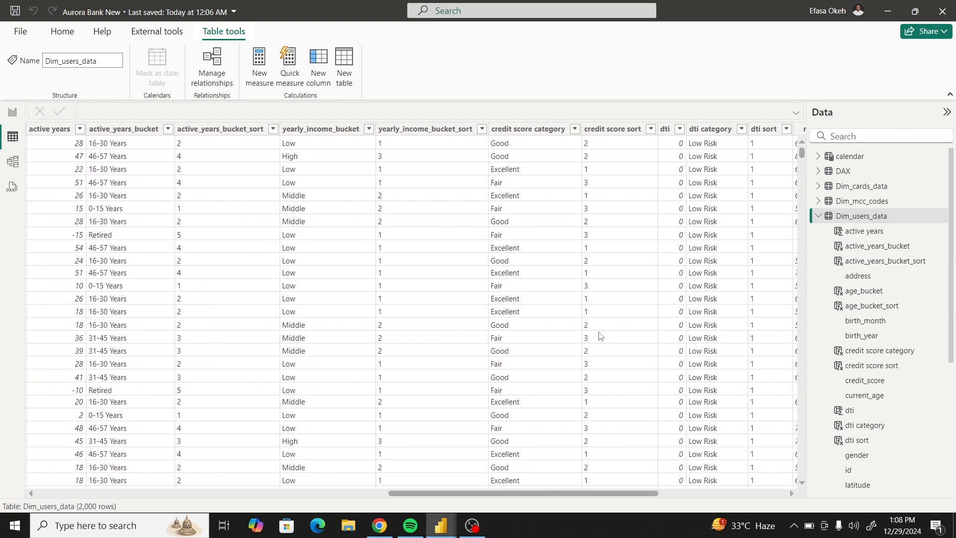
click(664, 129)
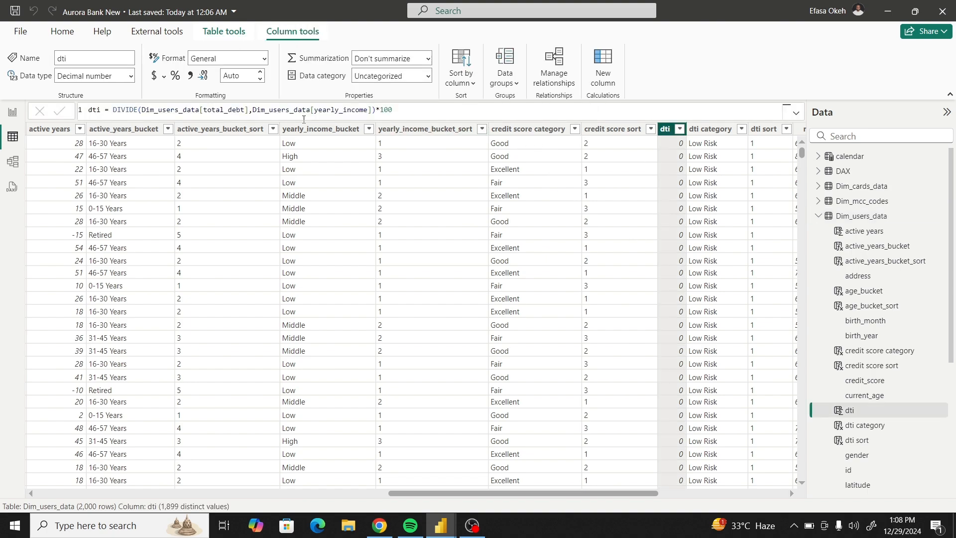
click(12, 112)
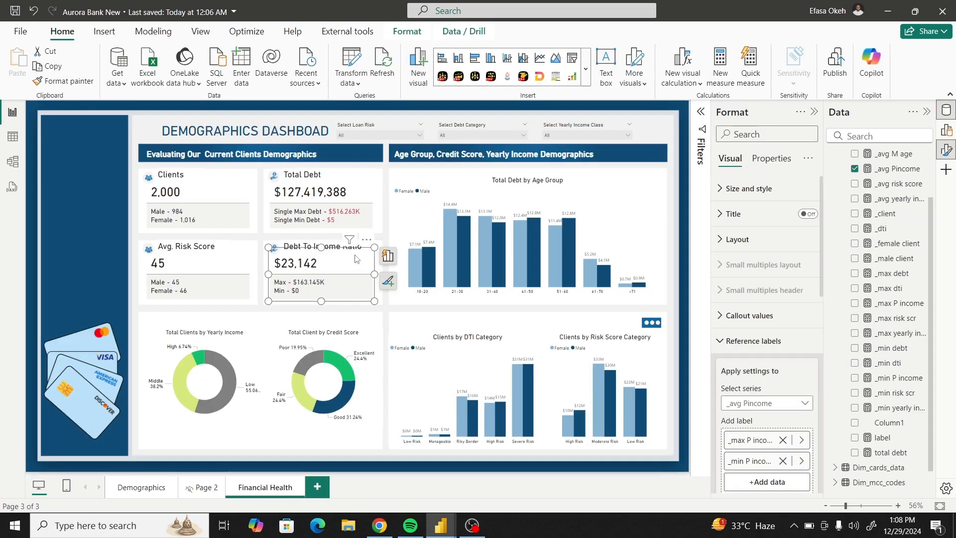
- Review the DAX formulas of the _dti, _max dti and _min dti measures and collapse the formula editor
click(891, 364)
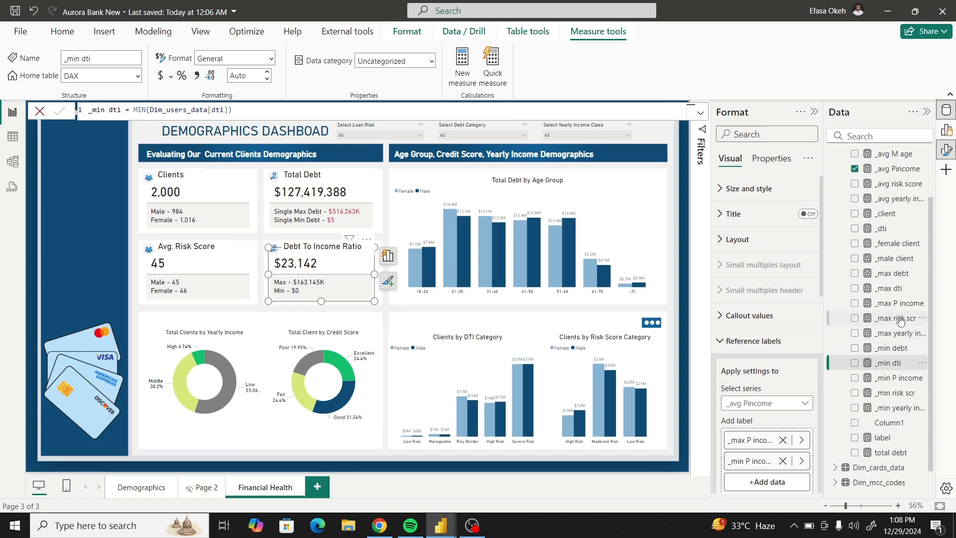
click(895, 233)
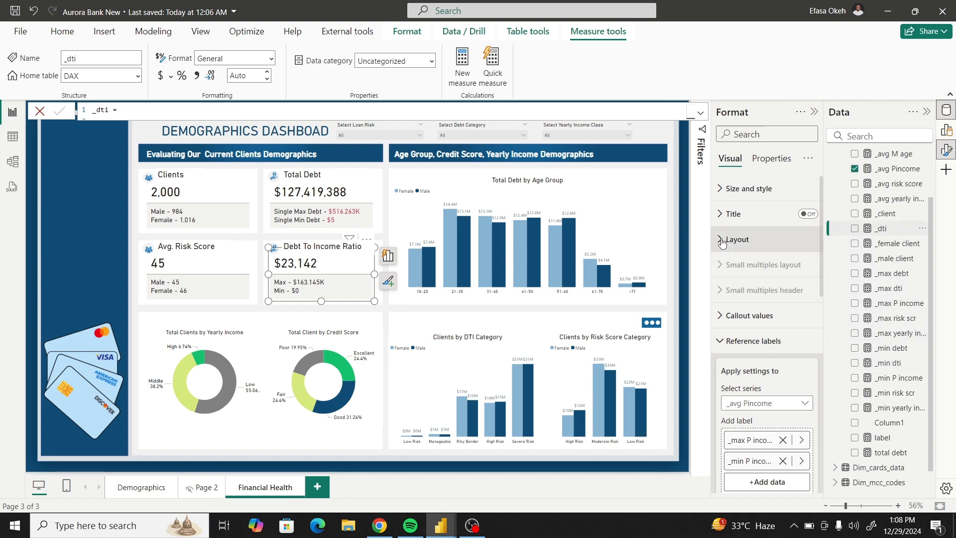
click(700, 116)
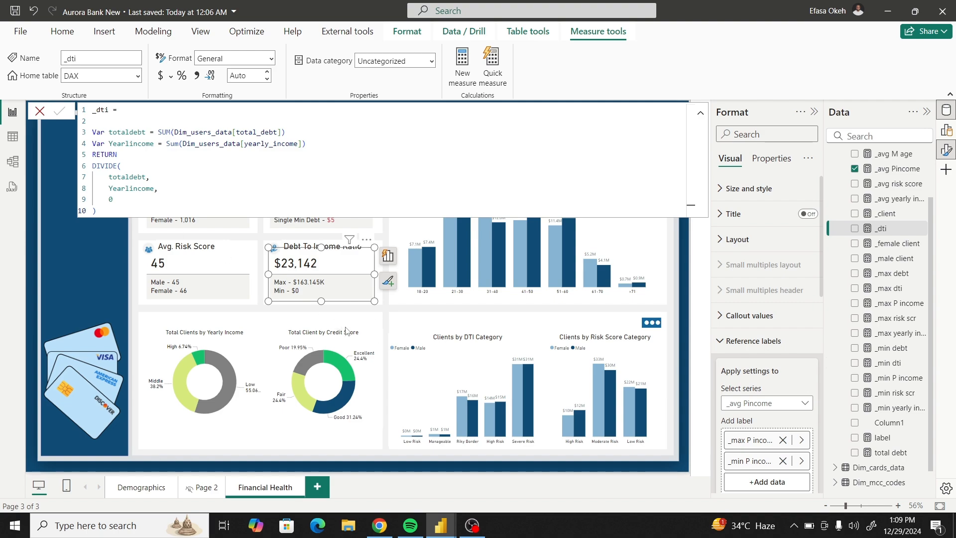
click(385, 320)
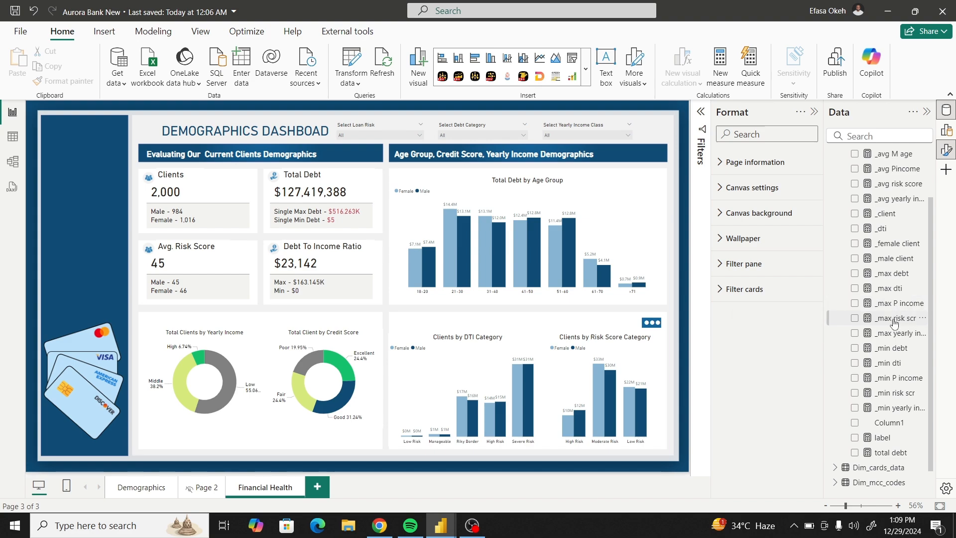
click(890, 289)
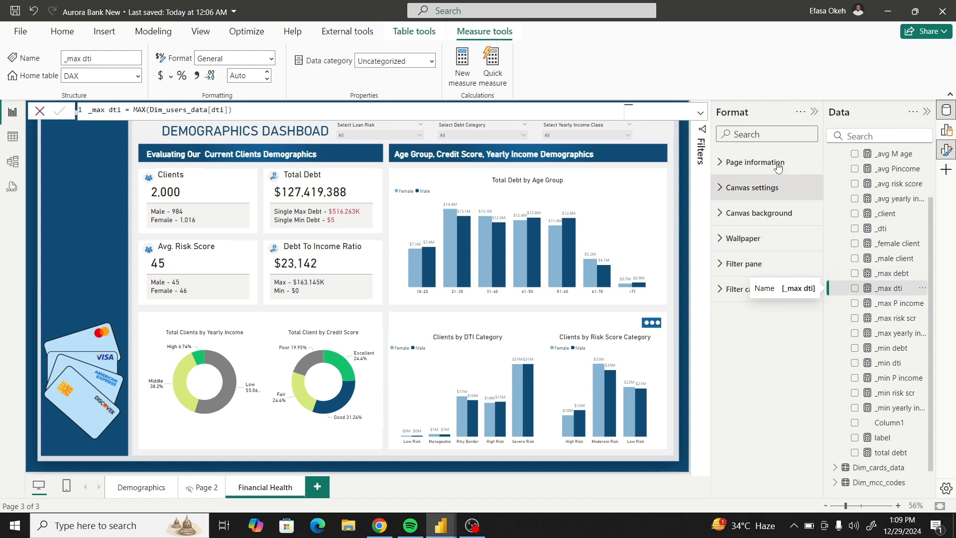
click(699, 114)
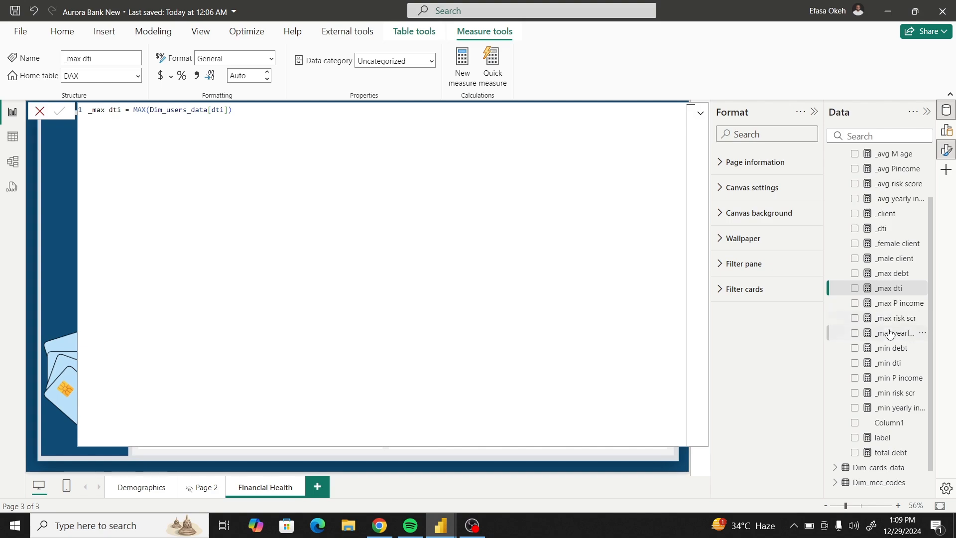
click(889, 363)
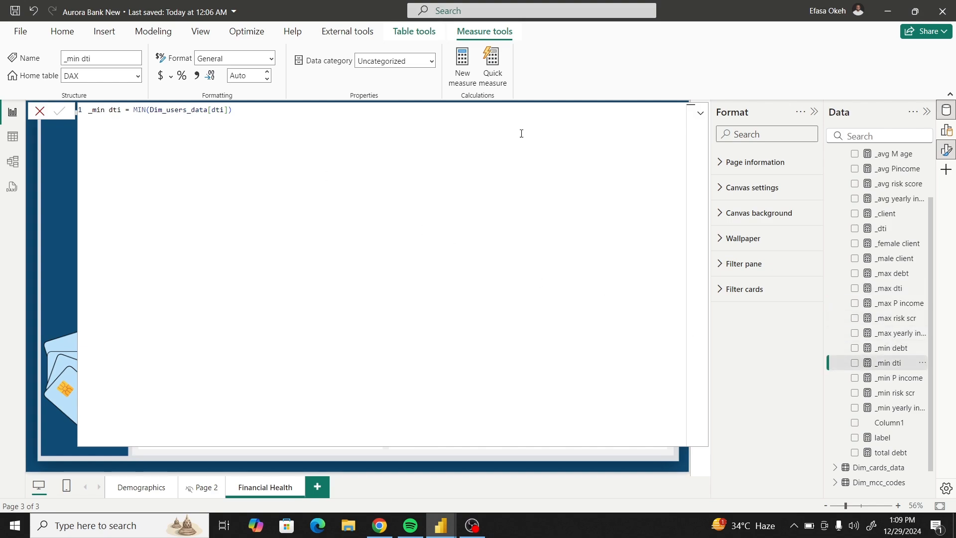
click(701, 114)
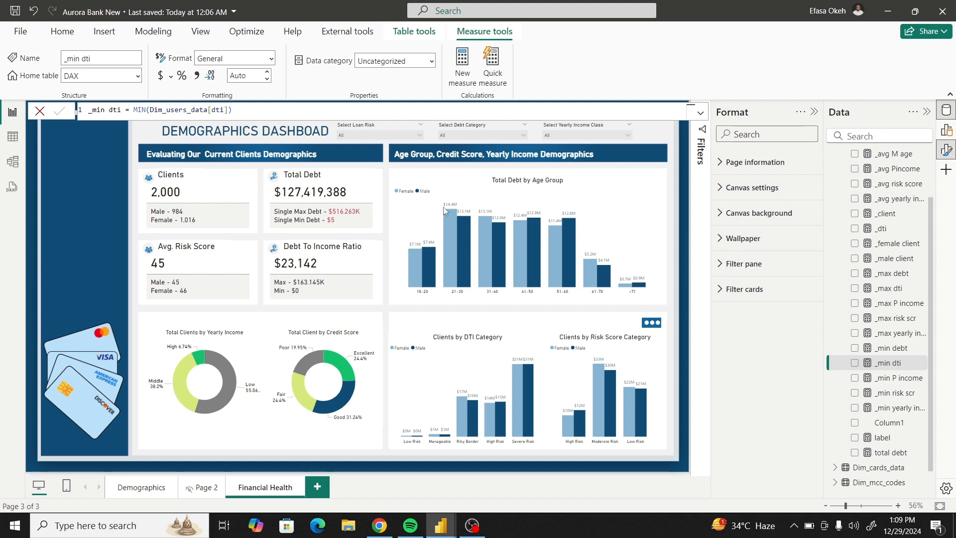
- Replace the _avg Pincome measure on the Debt To Income Ratio card with _dti, close the build options and reselect the card
click(353, 280)
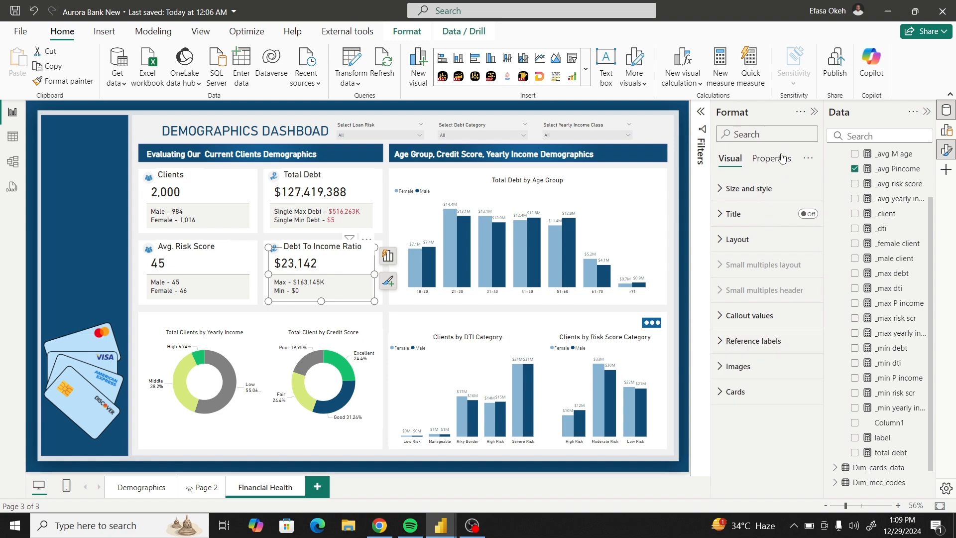
click(946, 130)
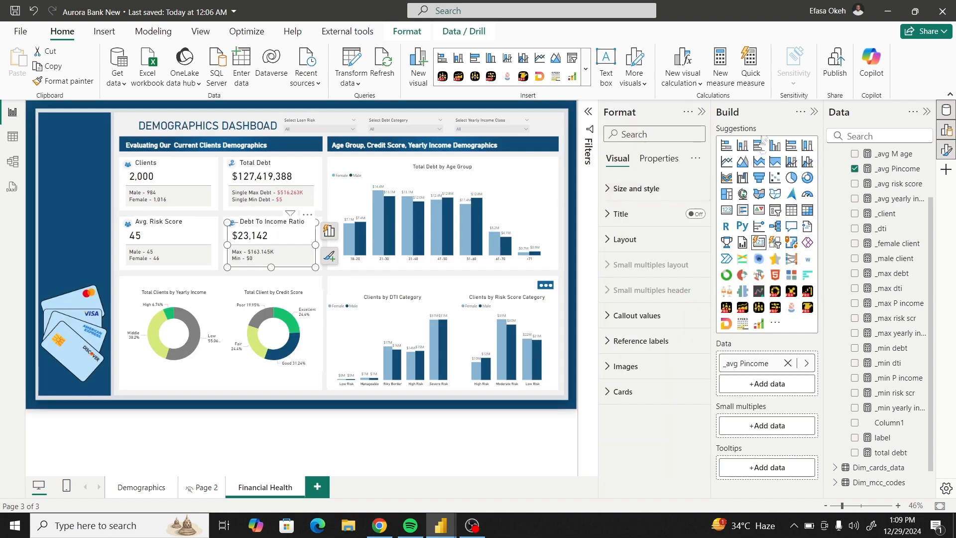
click(787, 364)
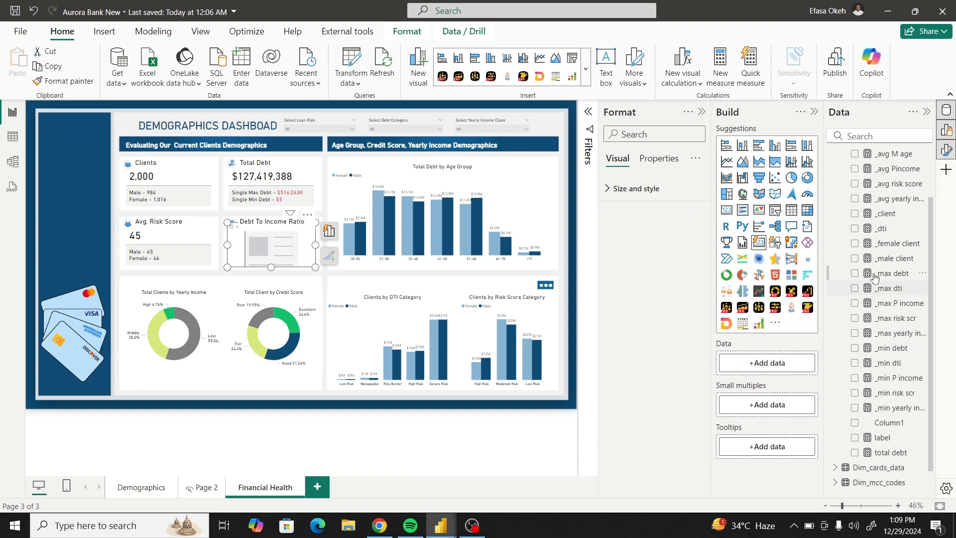
drag(890, 234, 770, 389)
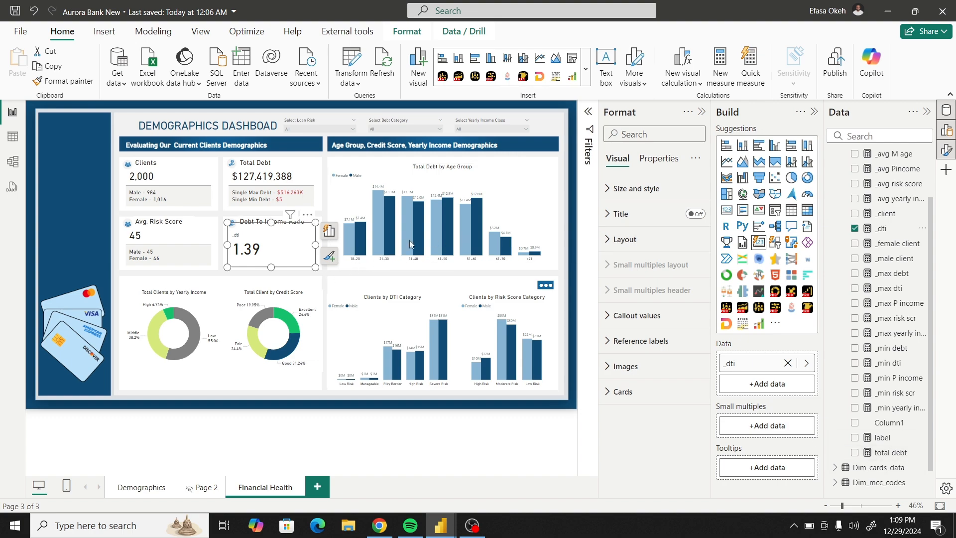
click(339, 227)
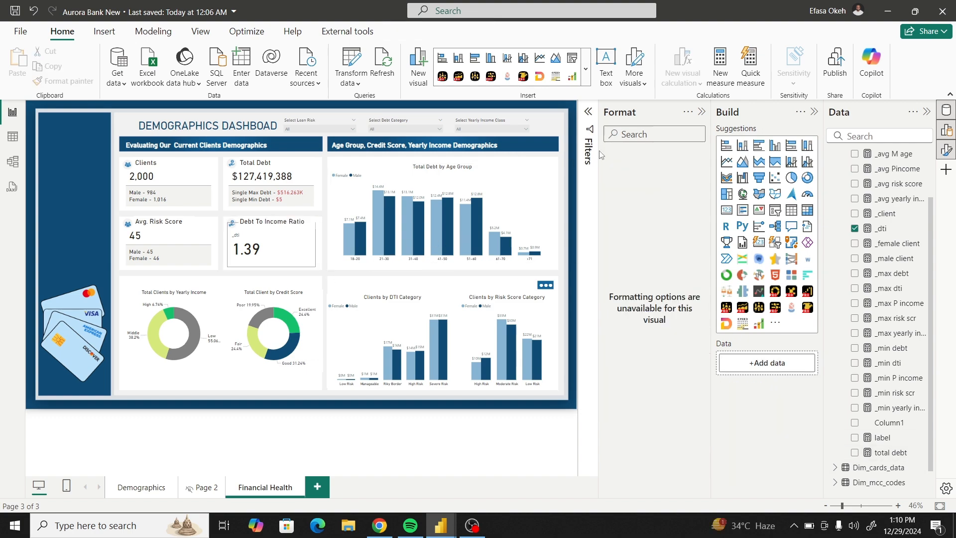
click(815, 114)
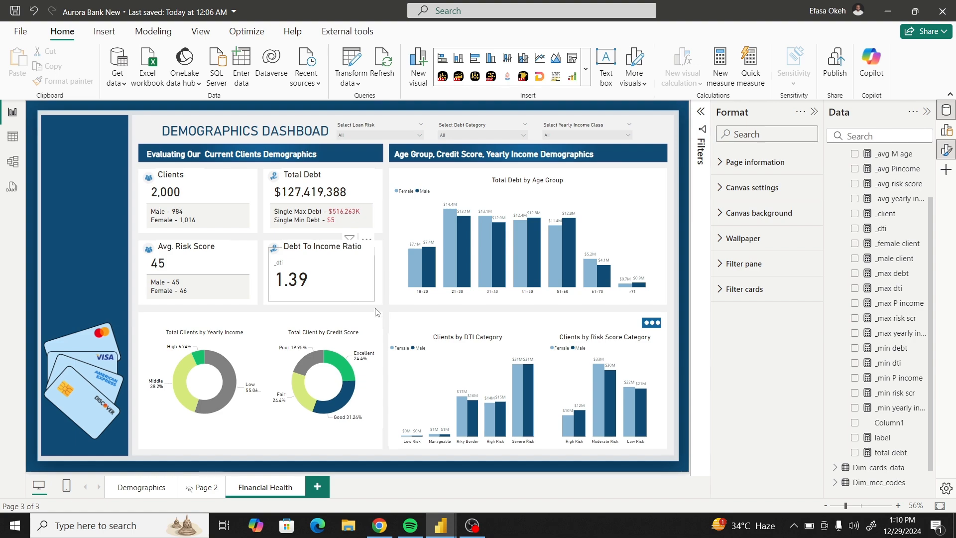
click(373, 298)
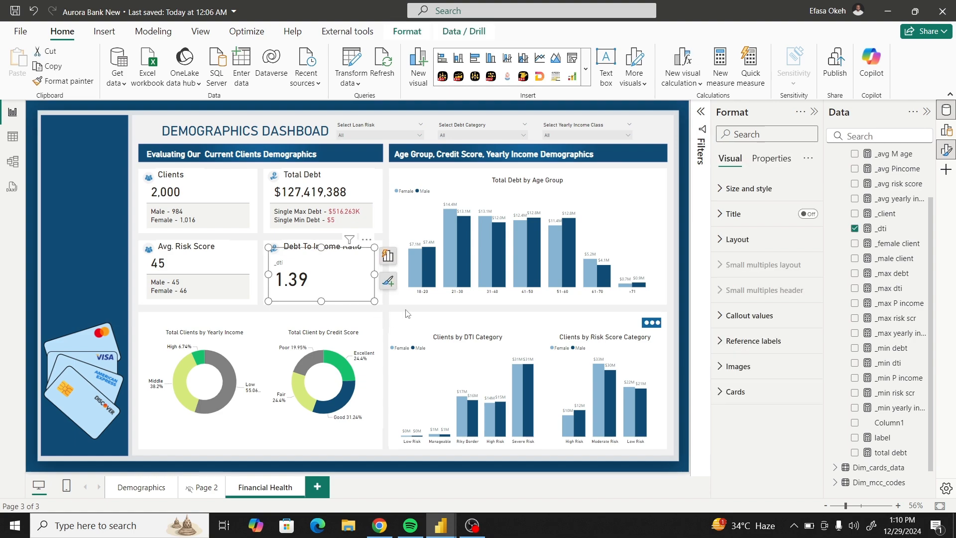
- Multiply the DIVIDE result in the _dti measure by 100, commit the formula and leave the formula editor
click(882, 229)
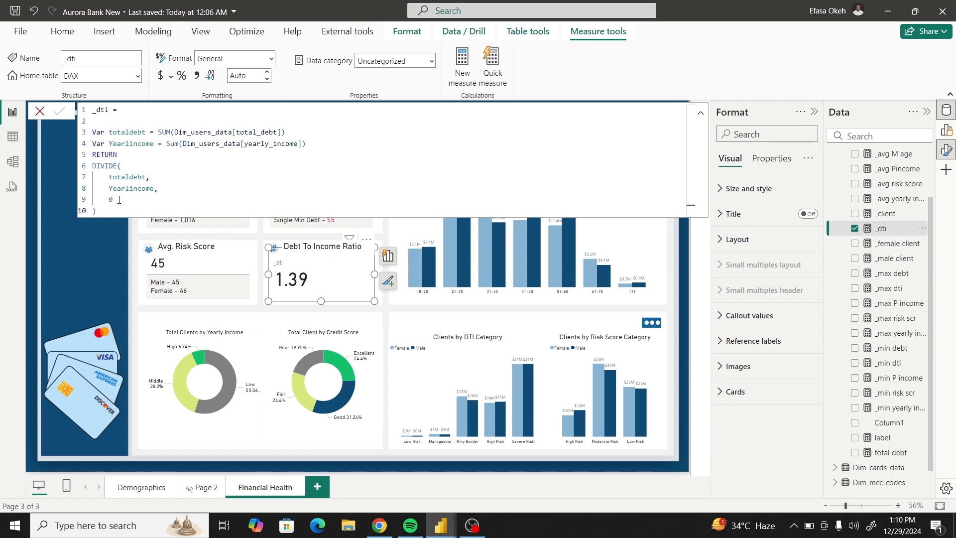
click(119, 199)
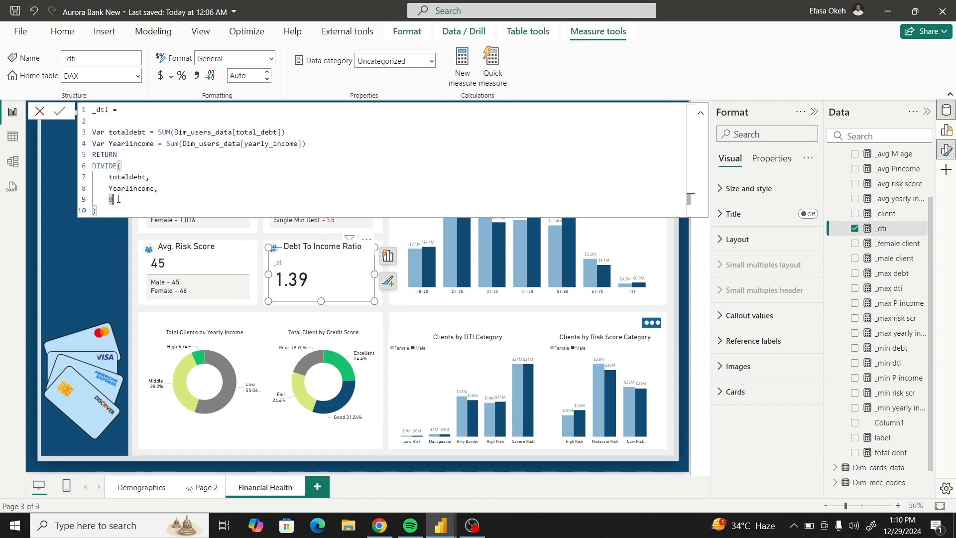
click(112, 210)
text(*)
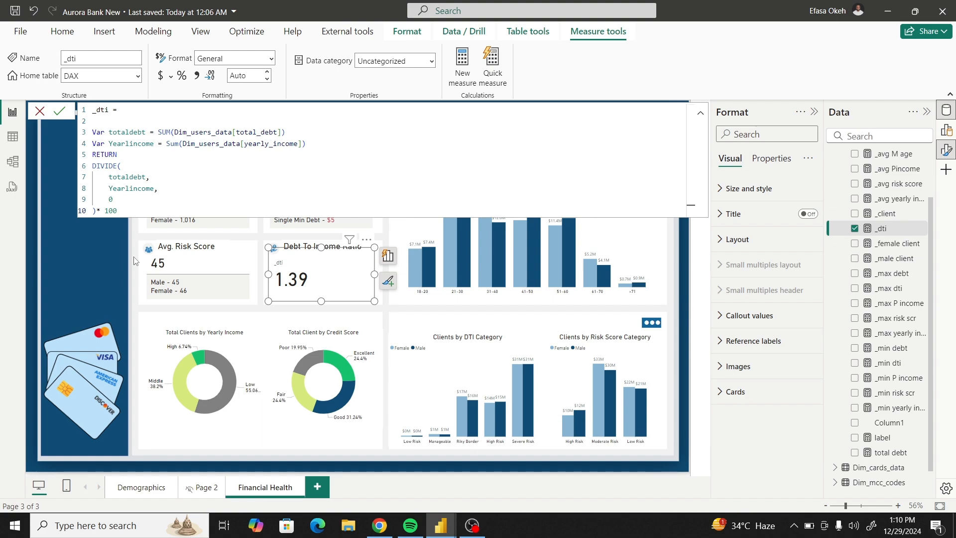
key(Return)
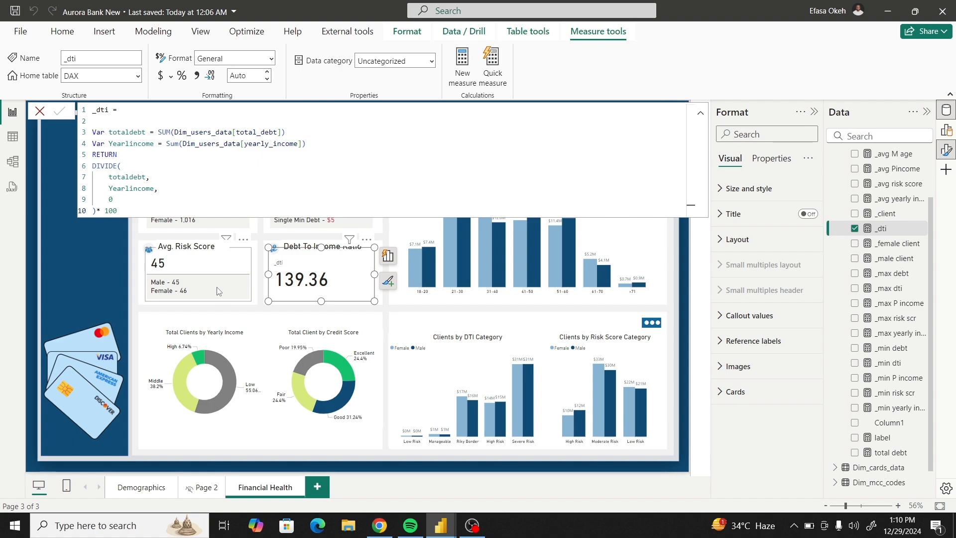
click(388, 313)
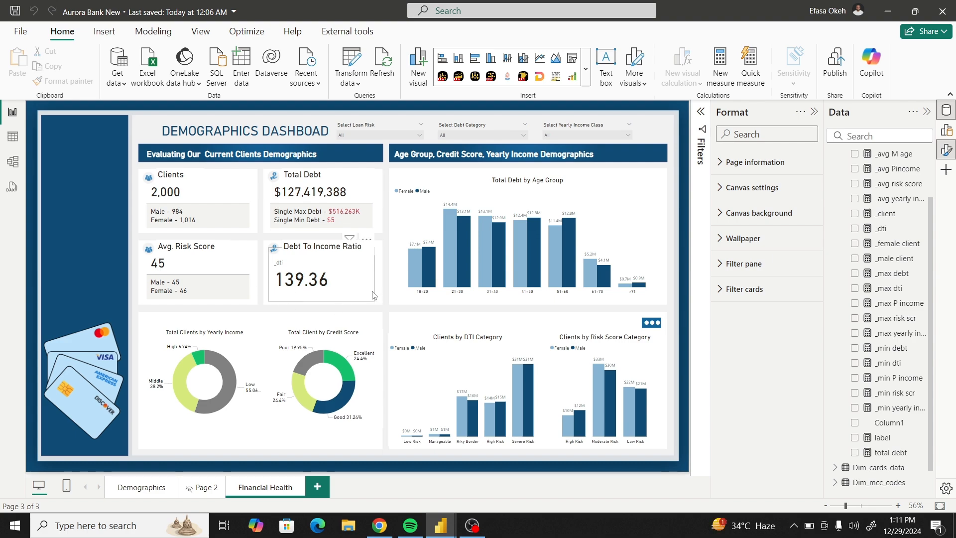
- Set the callout value font size of the _dti series on the Debt To Income Ratio card to 30 and deselect the card
click(338, 277)
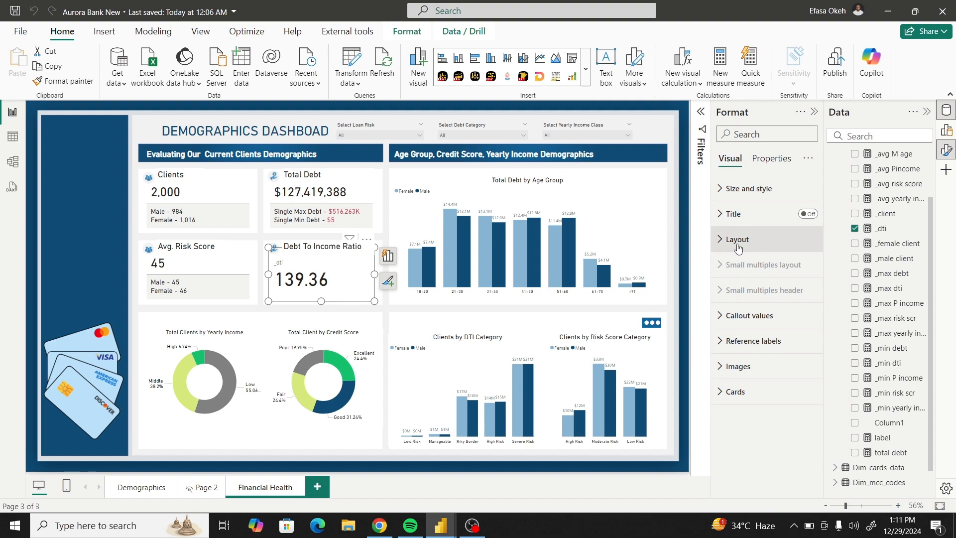
click(730, 313)
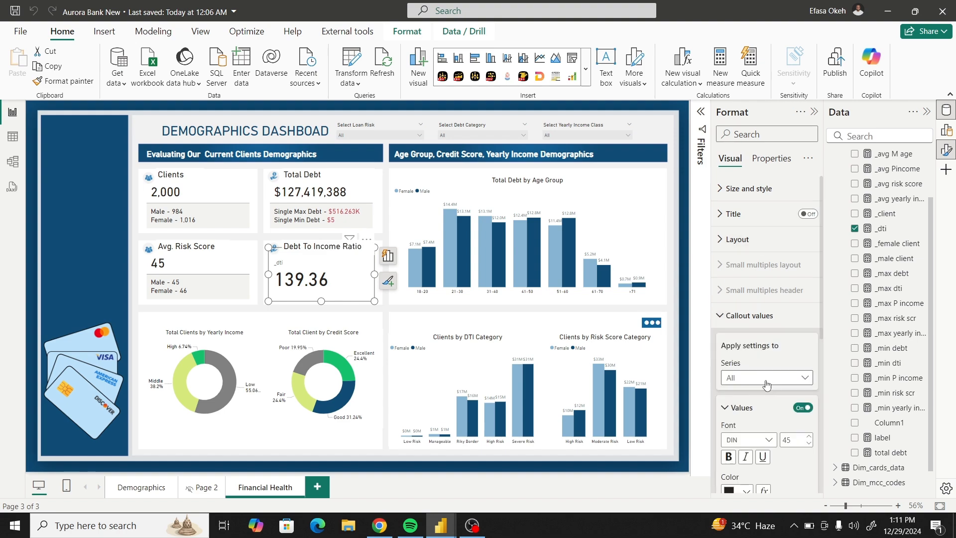
click(767, 381)
click(754, 408)
scroll(787, 416, down, 3)
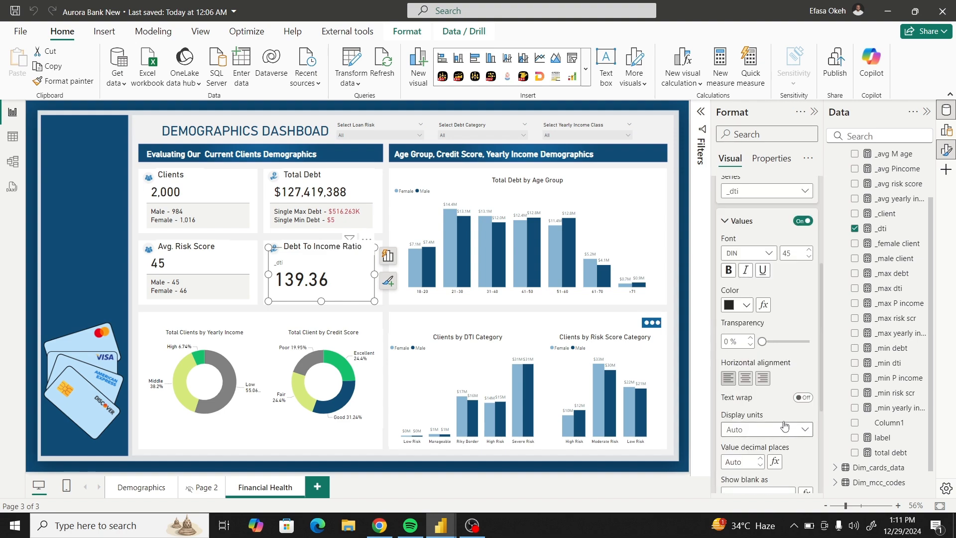
double_click(787, 253)
text(30)
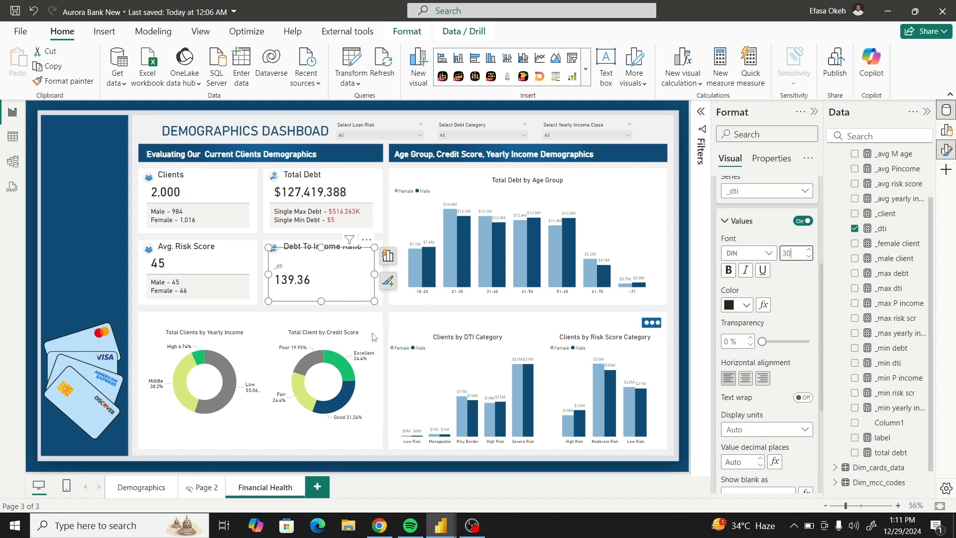
click(294, 308)
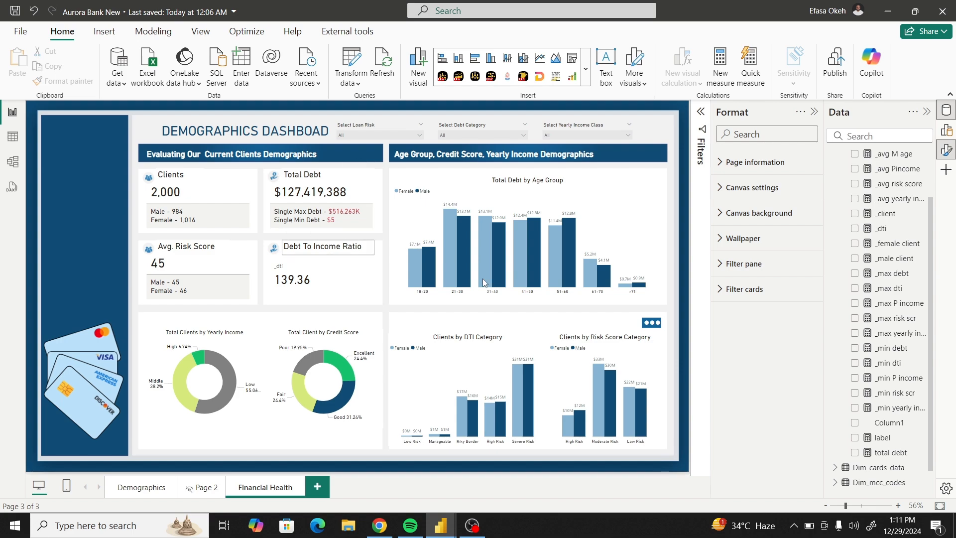
- Review the DAX formulas of the _max dti and _min dti measures and return to the report canvas
click(891, 288)
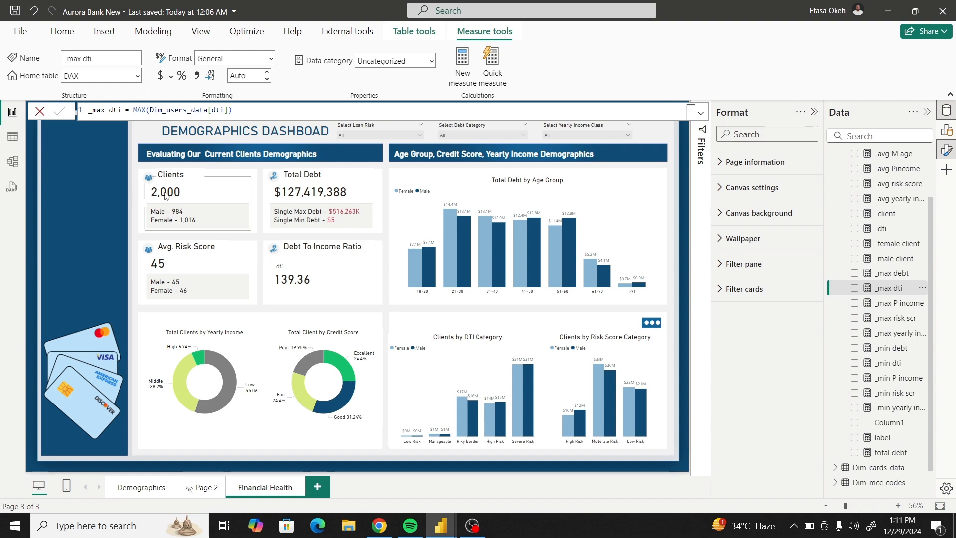
click(887, 367)
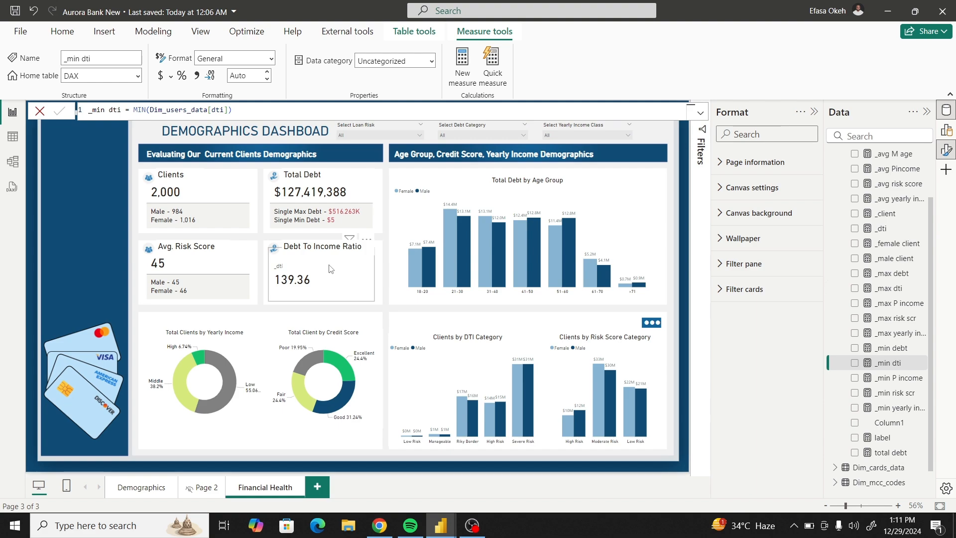
click(270, 300)
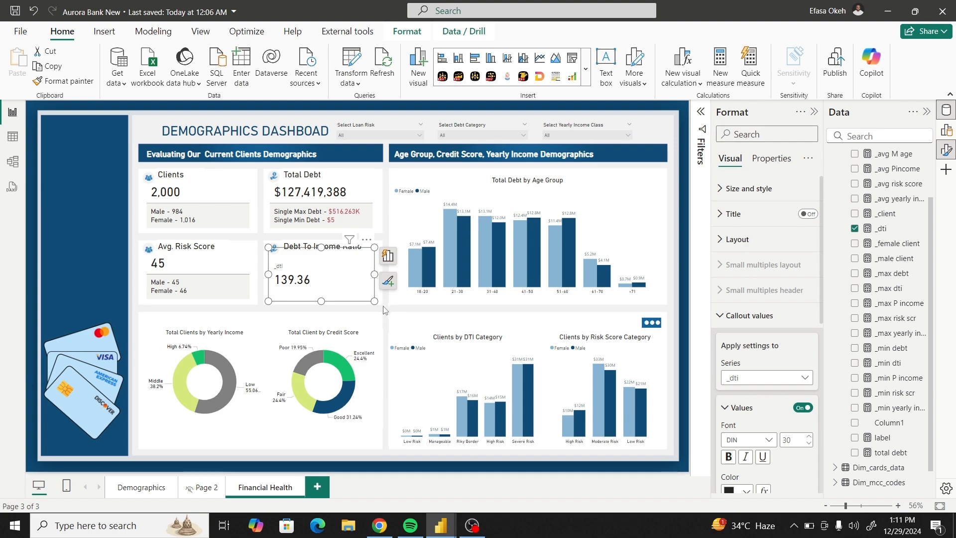
click(281, 233)
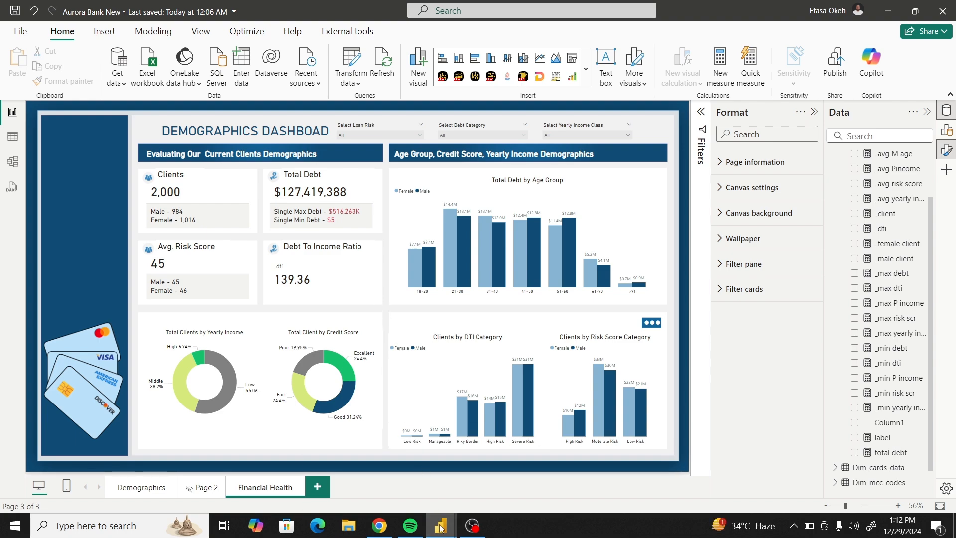
- Switch to the finished Aurora_Bank report and examine its Financial Health and Transactions pages
mouse_move(441, 523)
click(368, 483)
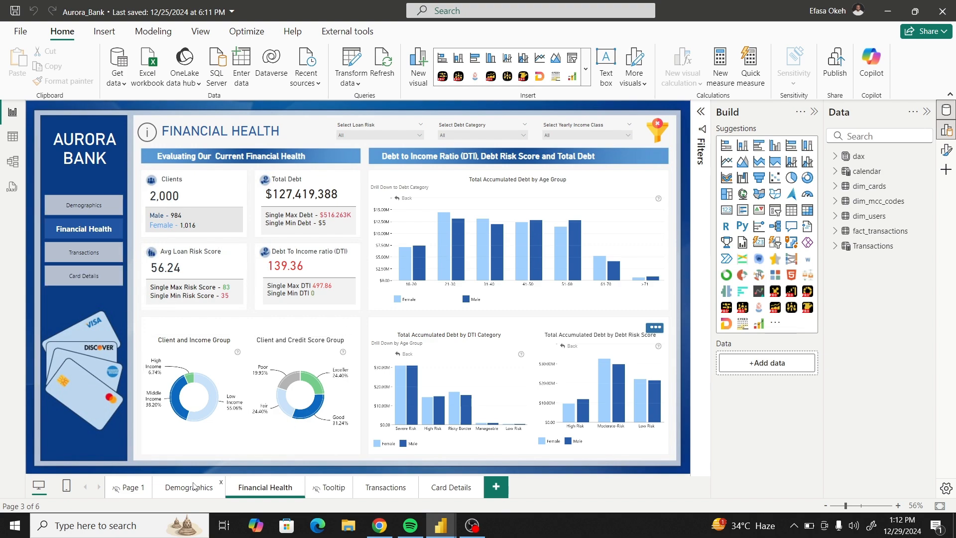
click(385, 488)
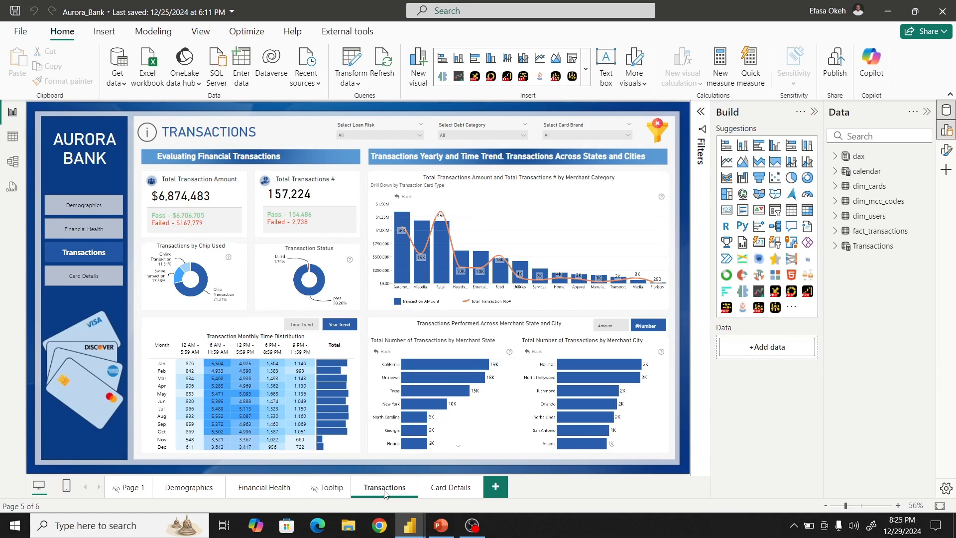
- Return to the Aurora Bank New report and duplicate the Financial Health page
mouse_move(406, 525)
click(343, 475)
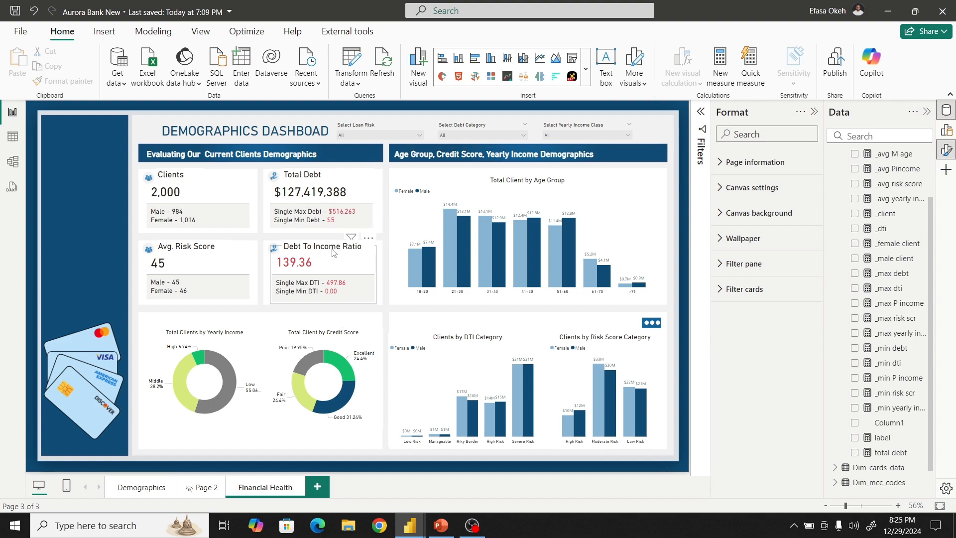
right_click(261, 490)
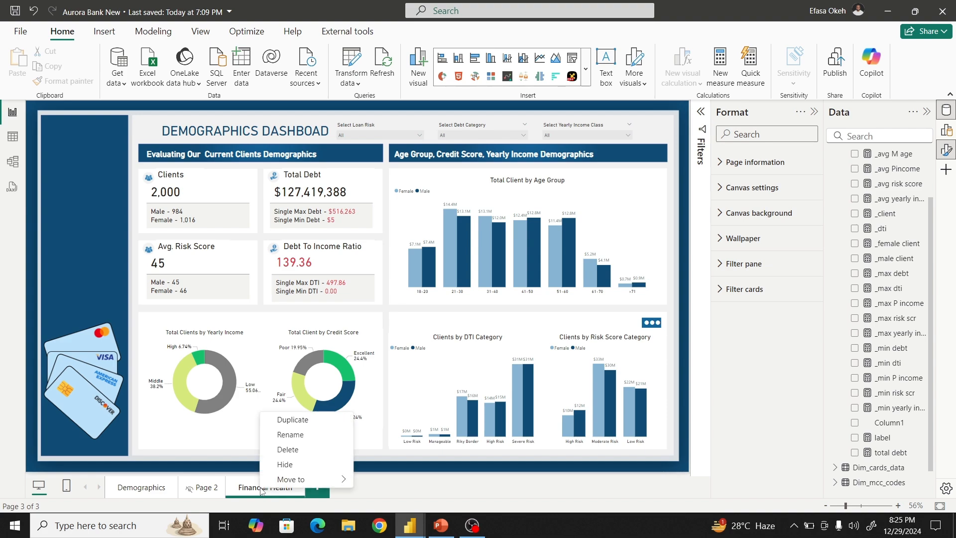
click(297, 421)
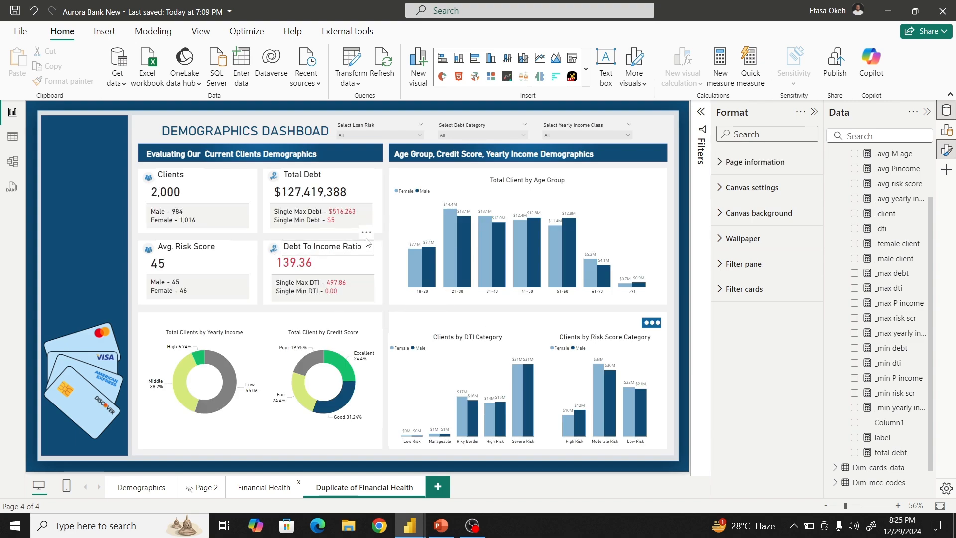
- Remove the Debt To Income Ratio title and card and the Avg. Risk Score card from the duplicated page
click(366, 233)
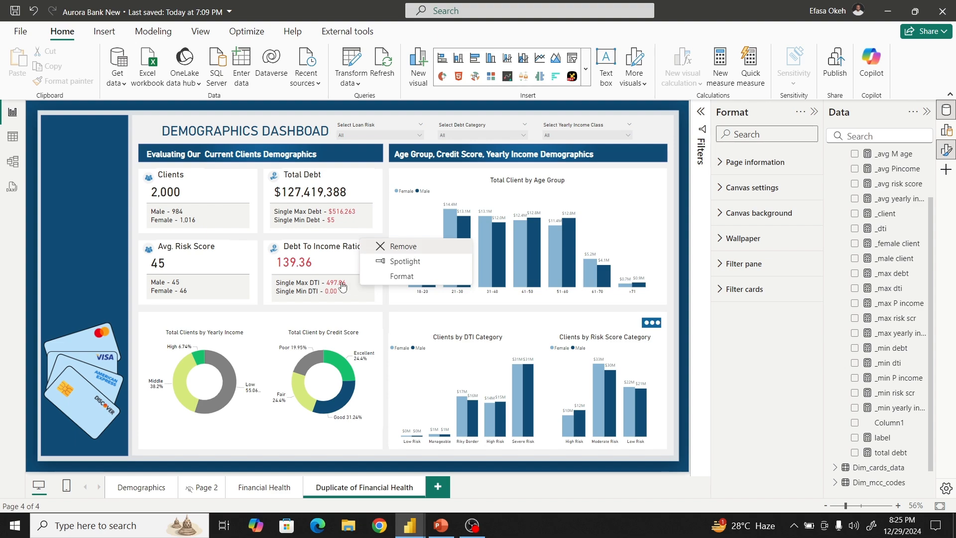
click(371, 240)
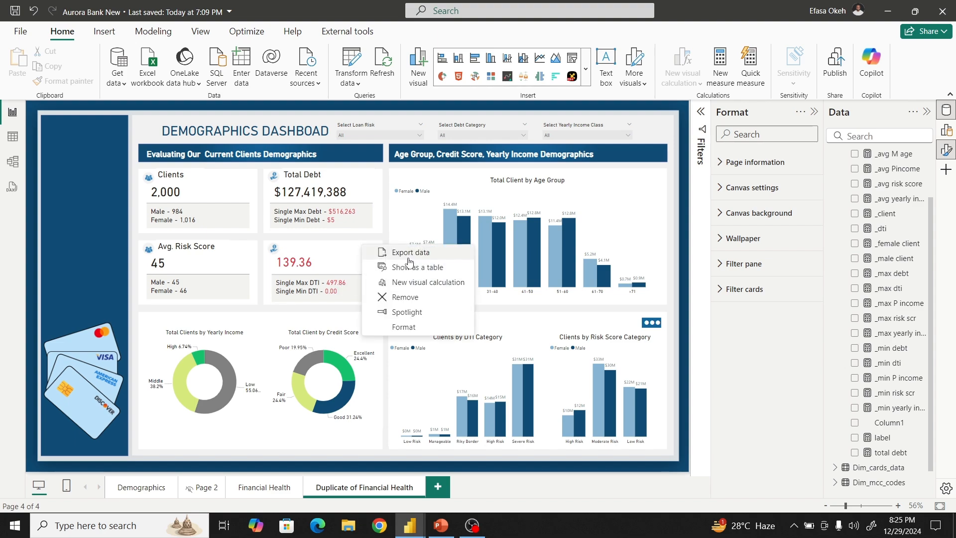
click(404, 297)
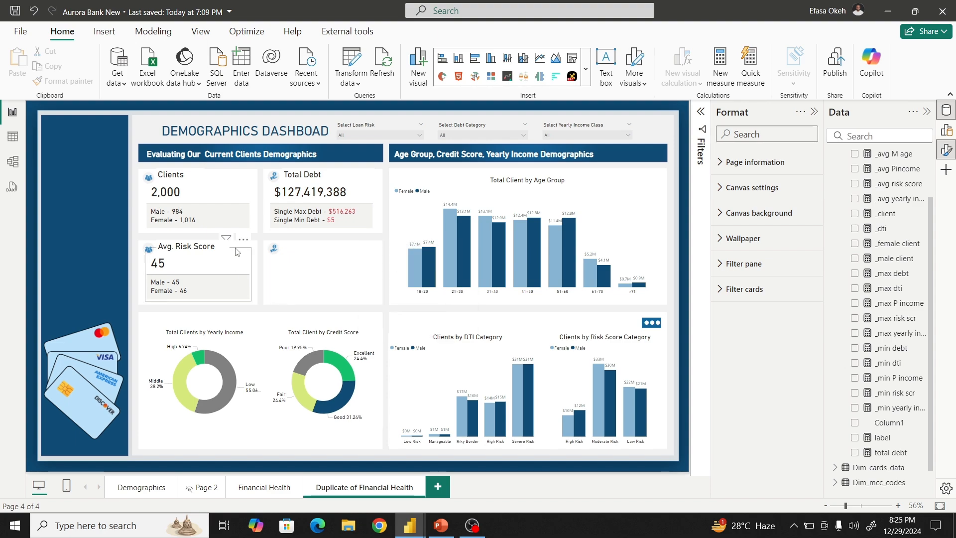
click(243, 240)
click(291, 301)
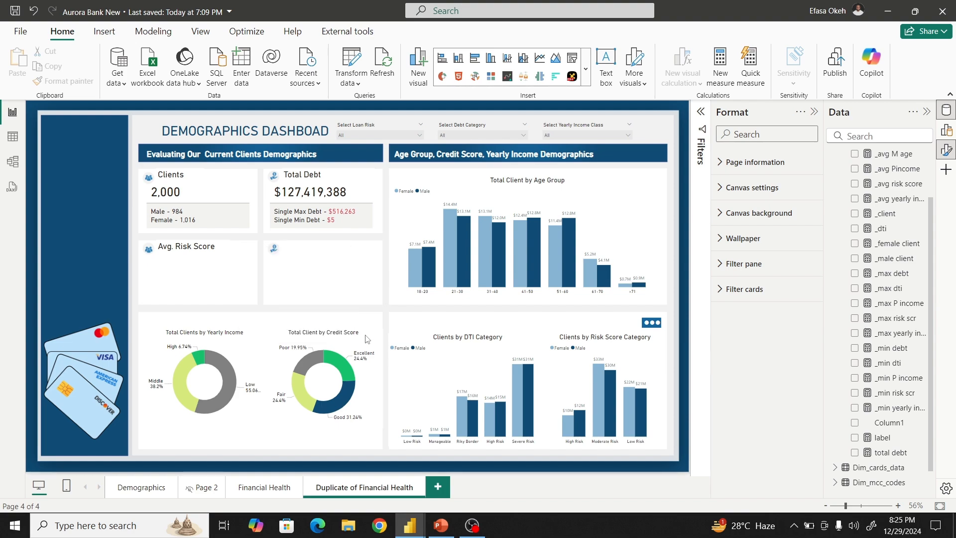
- Remove the credit score and yearly income donut charts and the Total Client by Age Group column chart
click(375, 323)
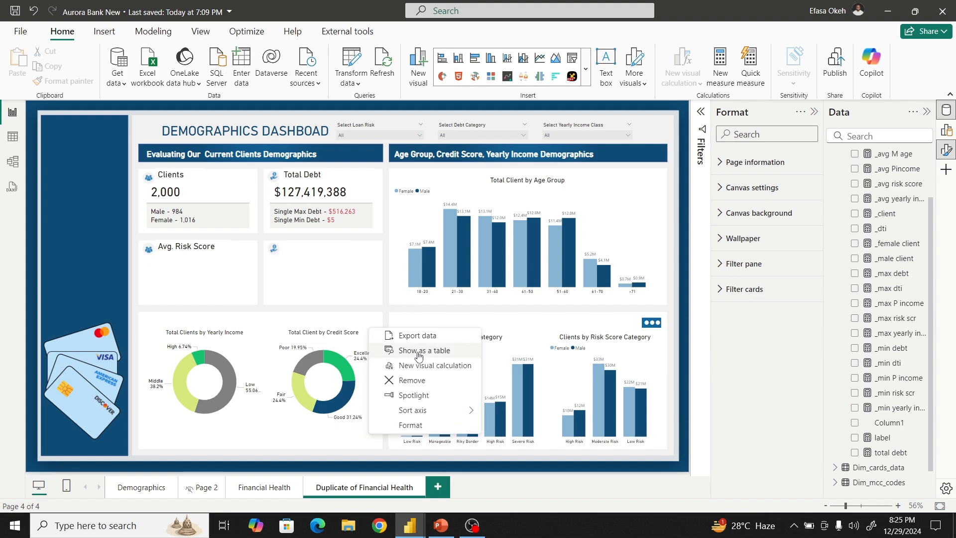
click(413, 381)
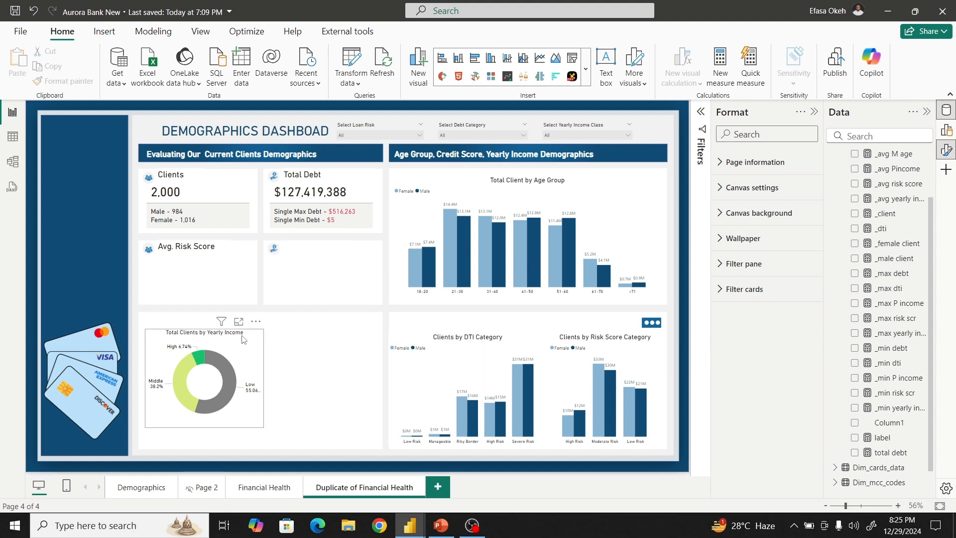
click(256, 324)
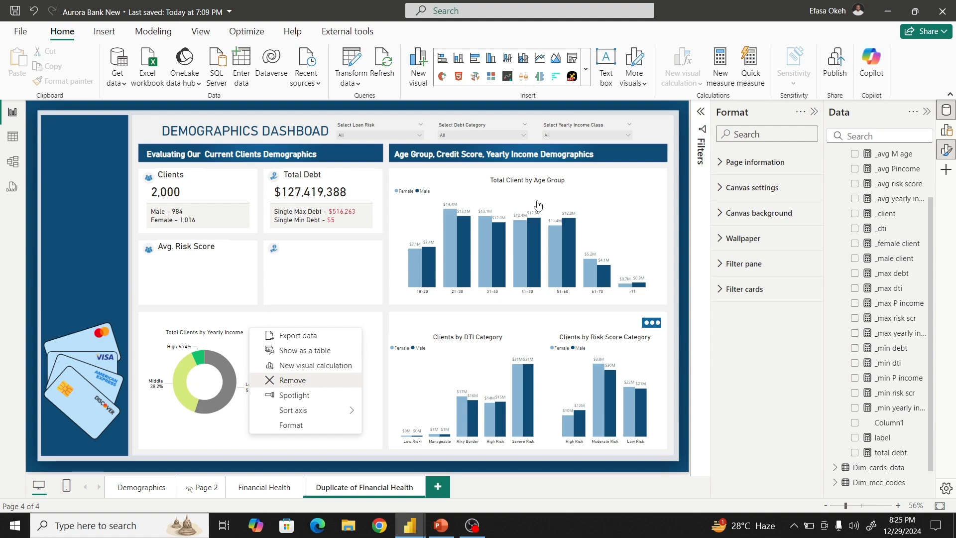
click(655, 167)
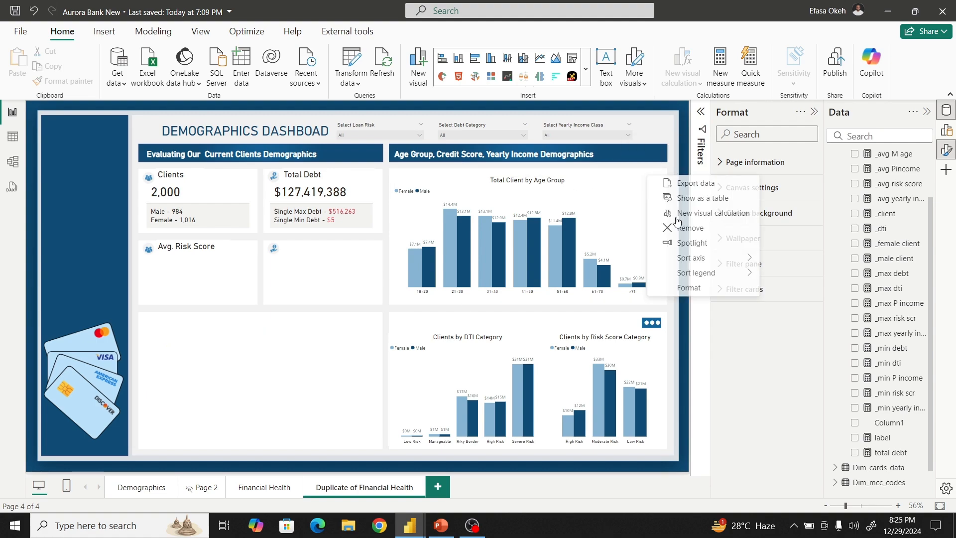
click(692, 230)
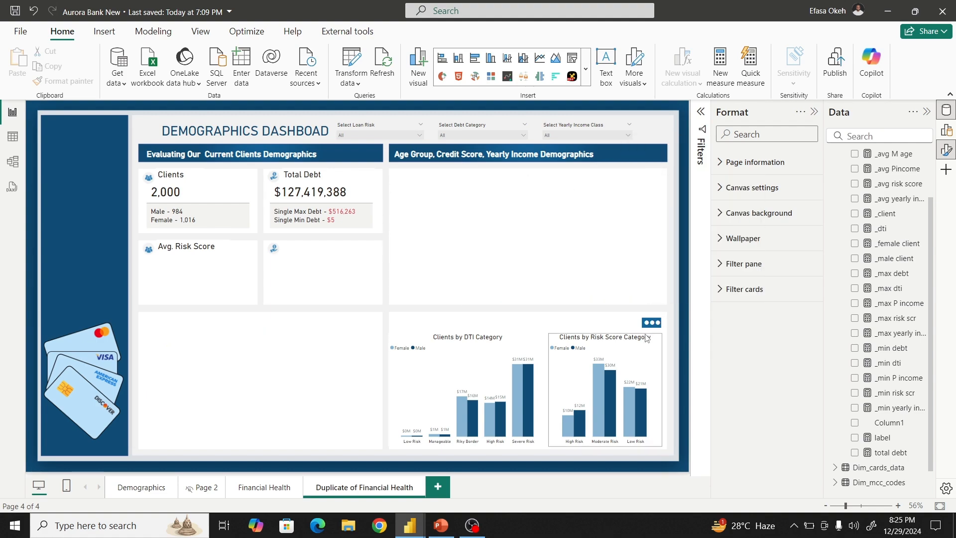
- Remove the three-dot visual, the risk score and DTI category charts, and the Avg. Risk Score title
click(652, 324)
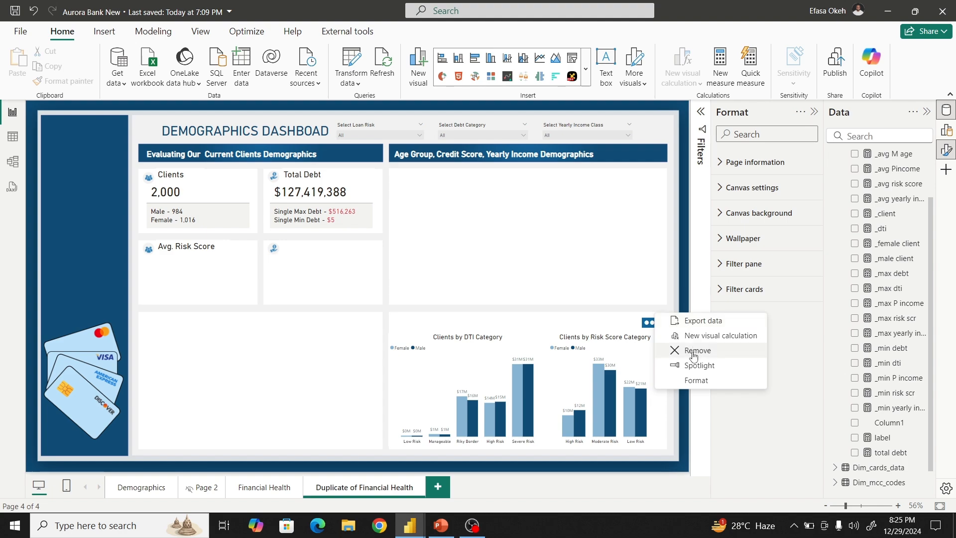
click(651, 327)
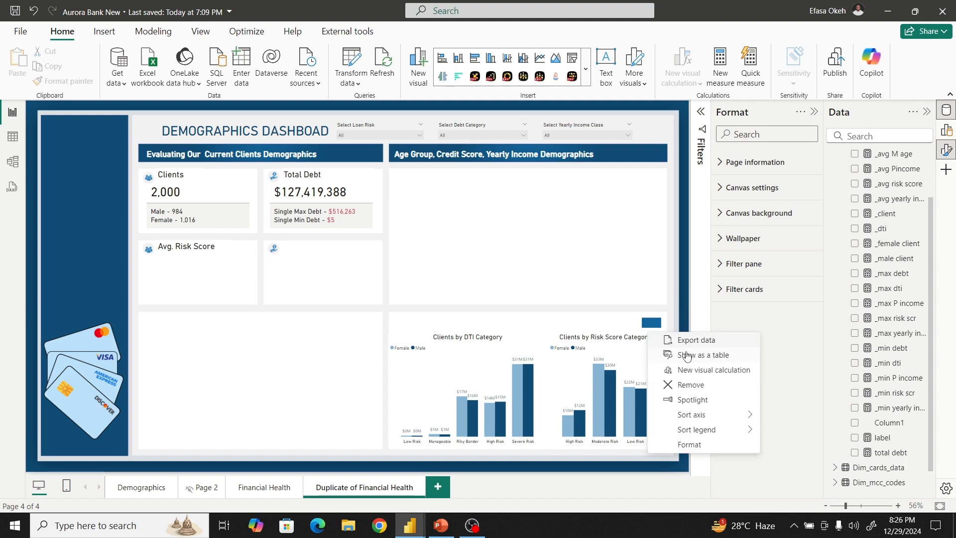
click(691, 385)
click(539, 327)
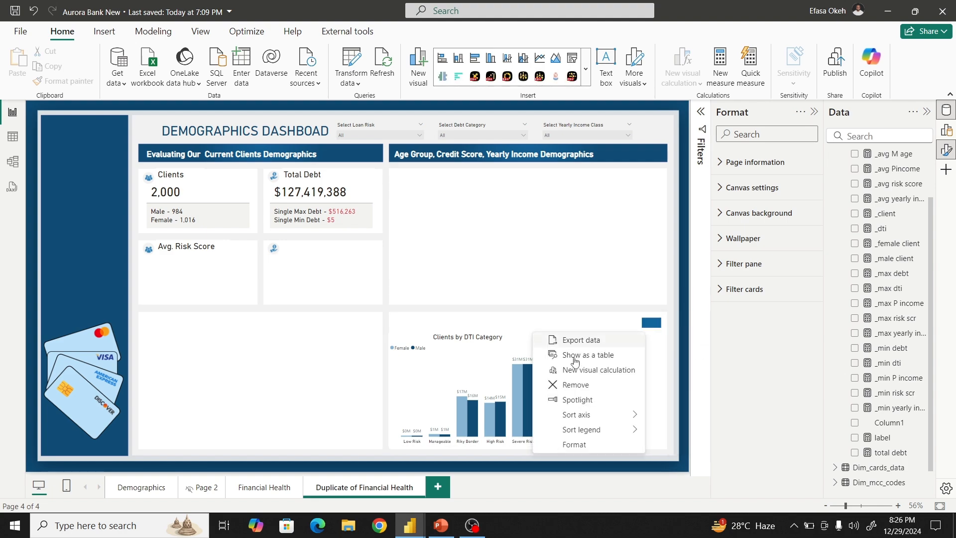
click(576, 385)
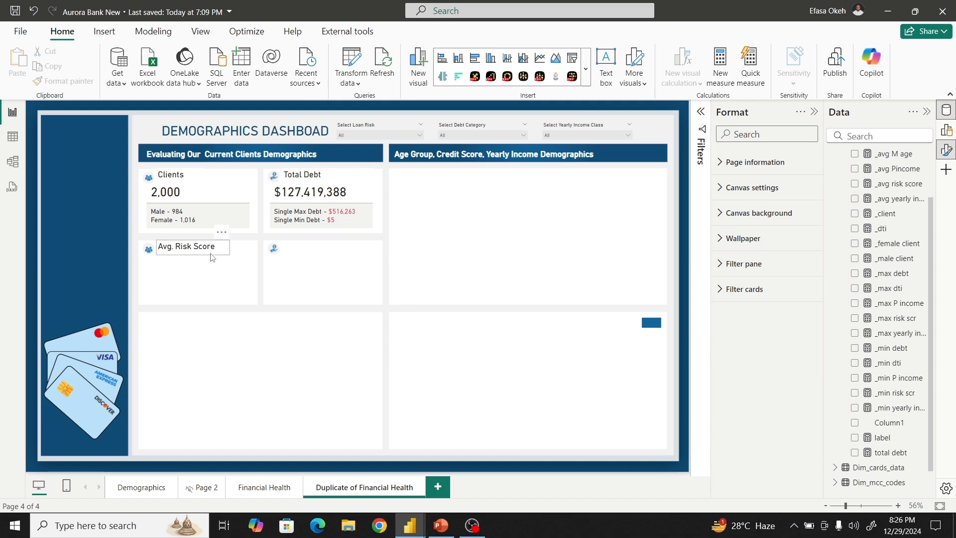
click(222, 233)
click(259, 247)
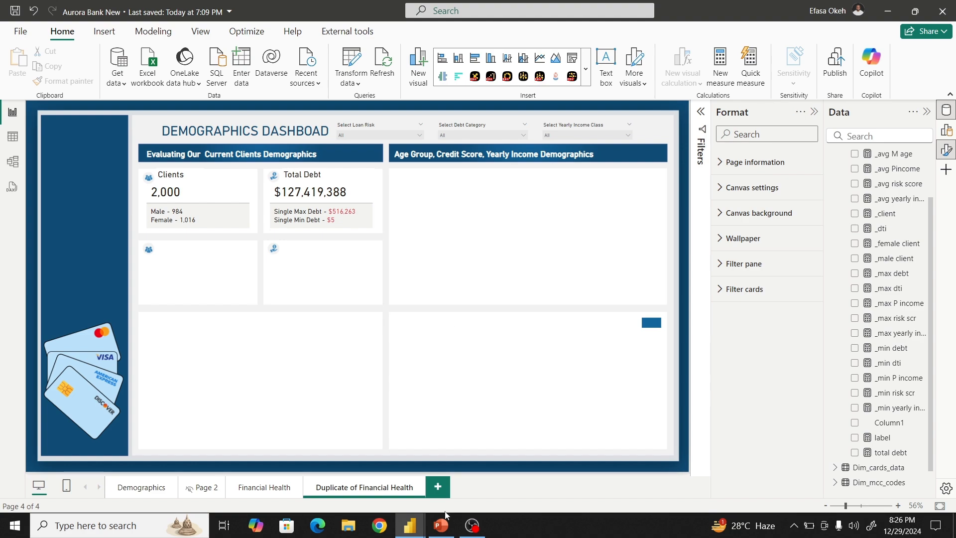
- Switch to PowerPoint, show slide 3 of background.pptm, and capture the whole slide with Snipping Tool
click(440, 525)
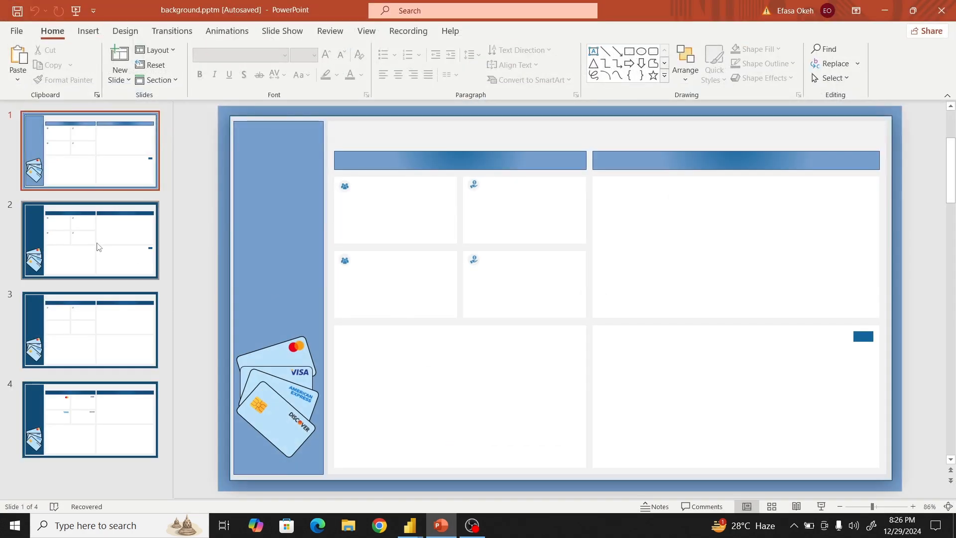
click(102, 335)
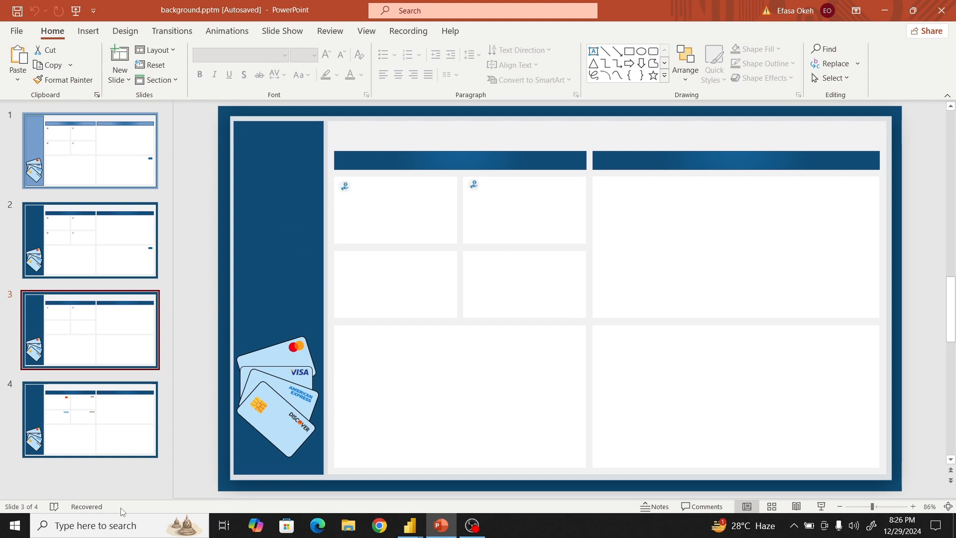
click(108, 526)
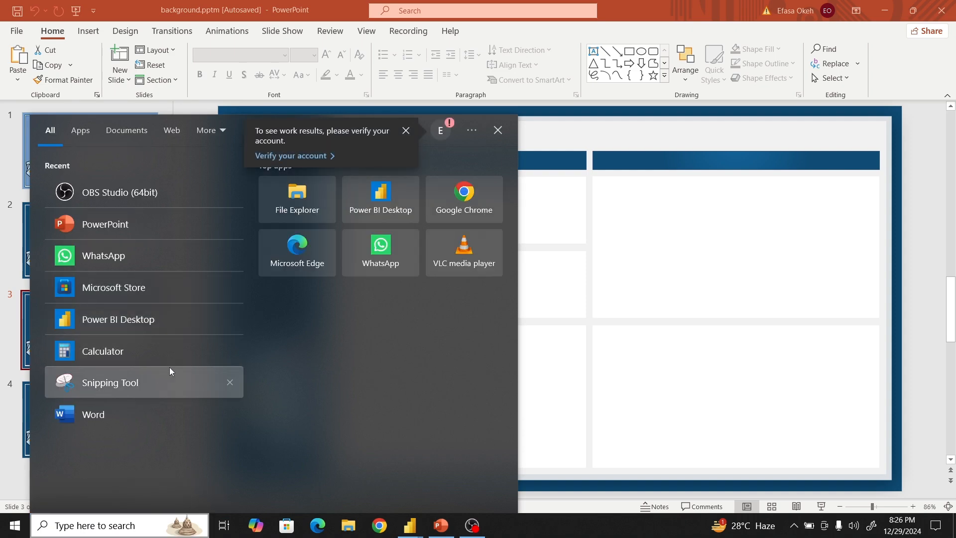
click(170, 372)
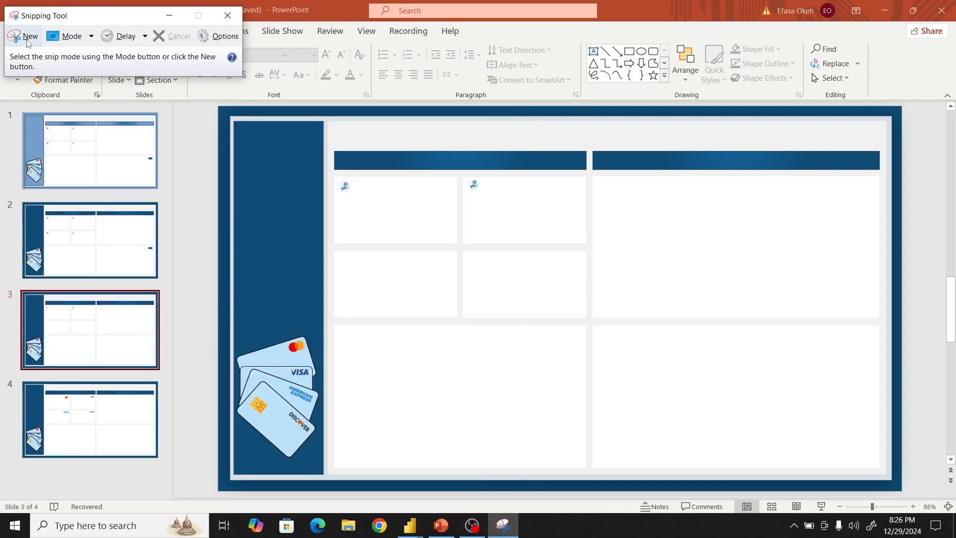
click(24, 36)
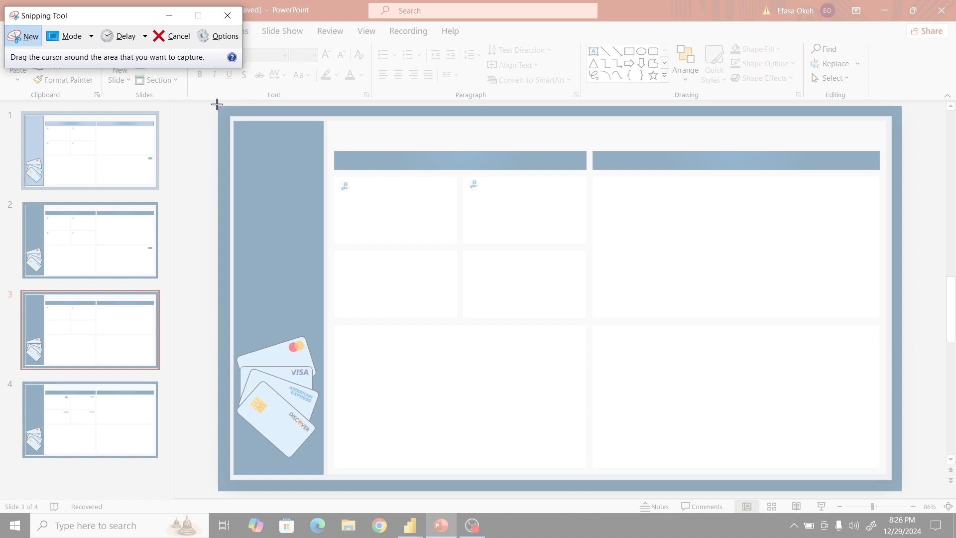
drag(218, 106, 902, 492)
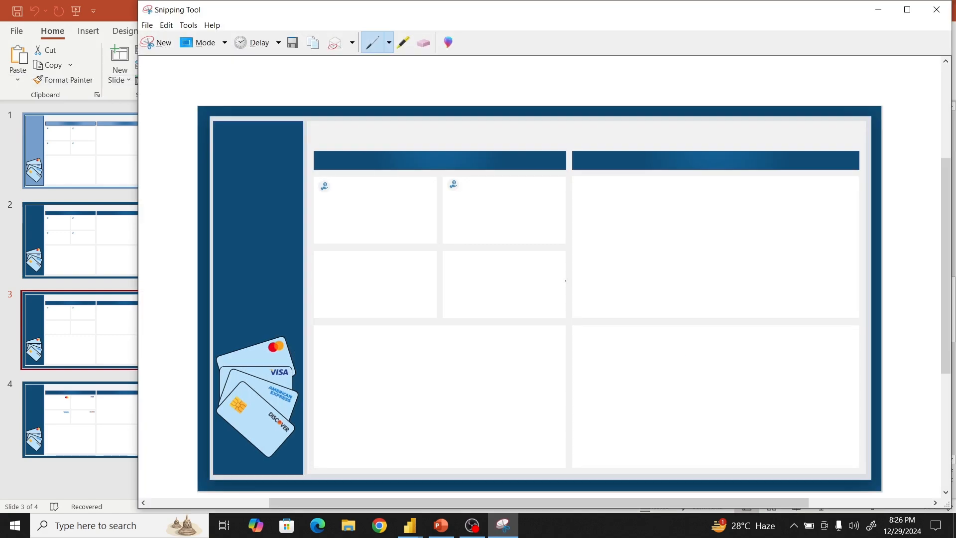
- Save the snip to the Desktop as a PNG named Capture and close Snipping Tool
click(293, 44)
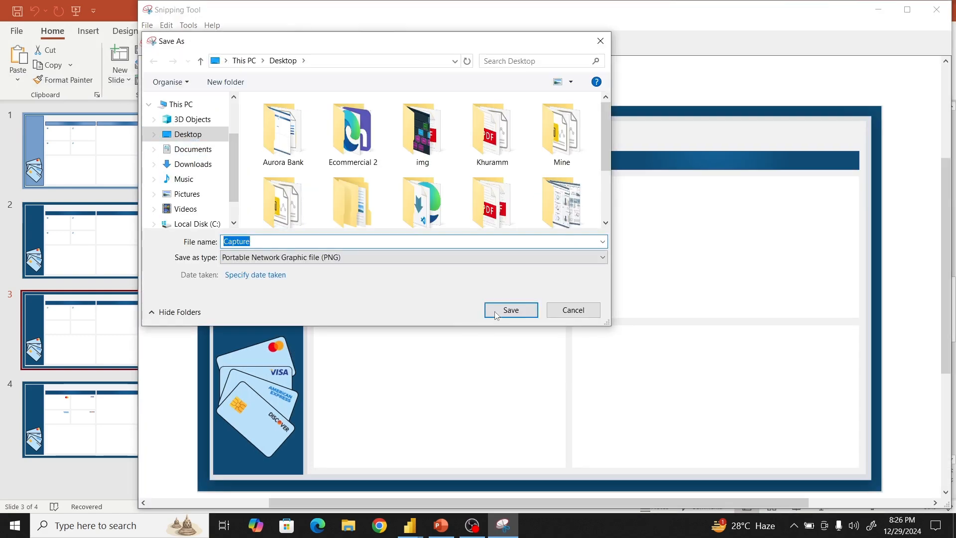
click(497, 312)
click(506, 263)
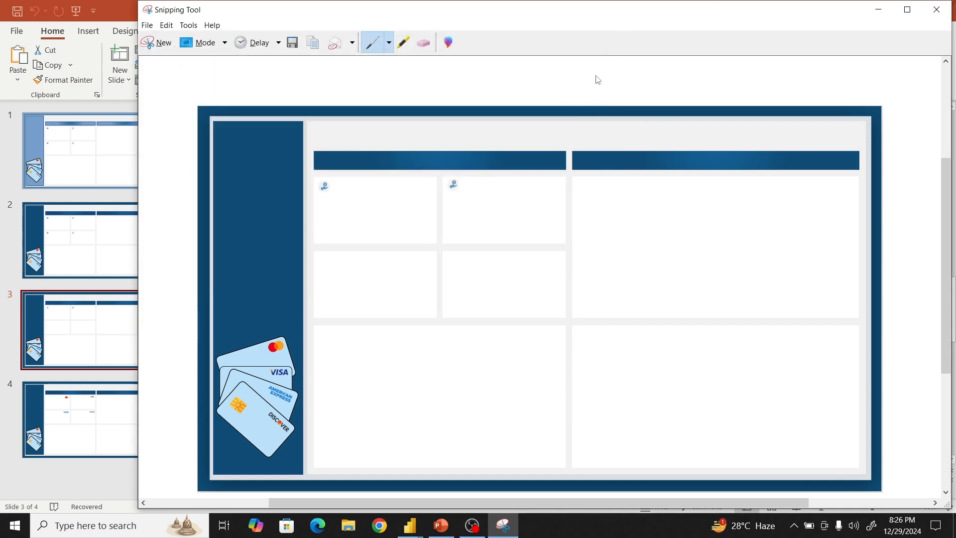
click(936, 10)
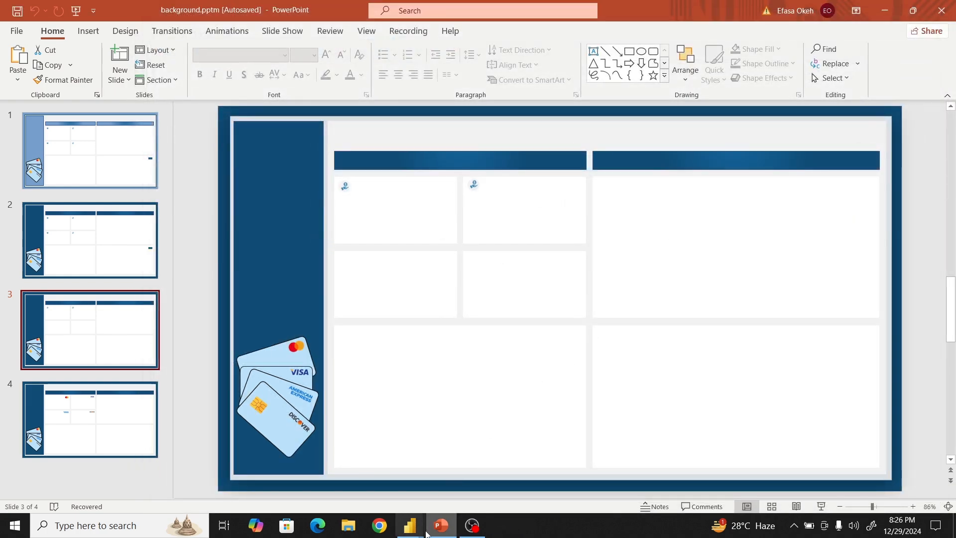
- Switch back to the Aurora Bank New report in Power BI and remove the duplicated page's canvas background image
mouse_move(409, 531)
click(451, 483)
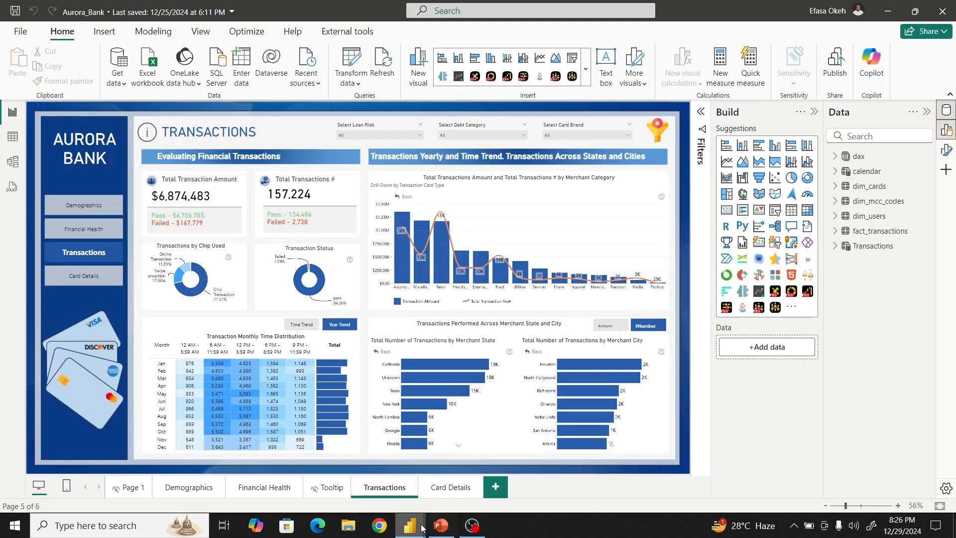
click(342, 478)
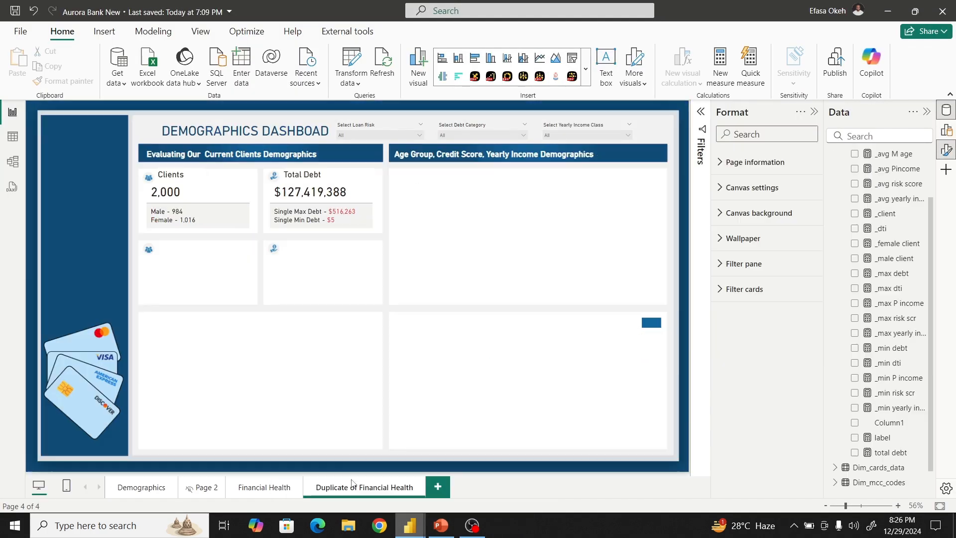
click(740, 218)
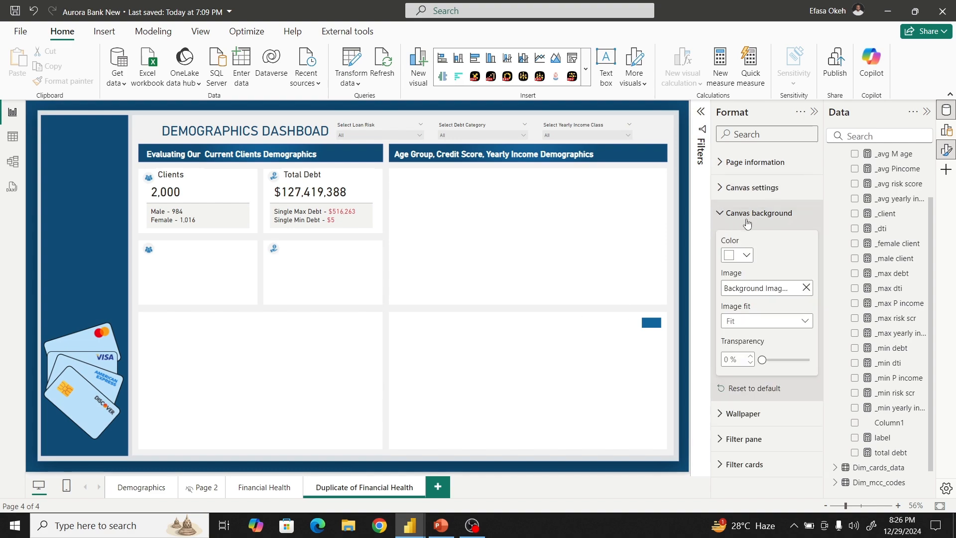
click(806, 289)
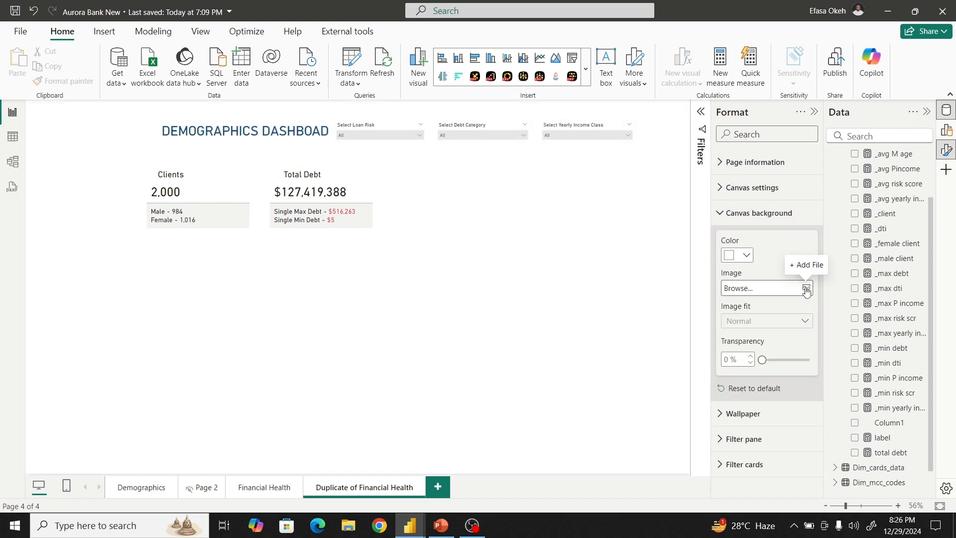
- Set Capture.PNG from the Desktop as the page's canvas background with the image fit set to Fit
click(807, 288)
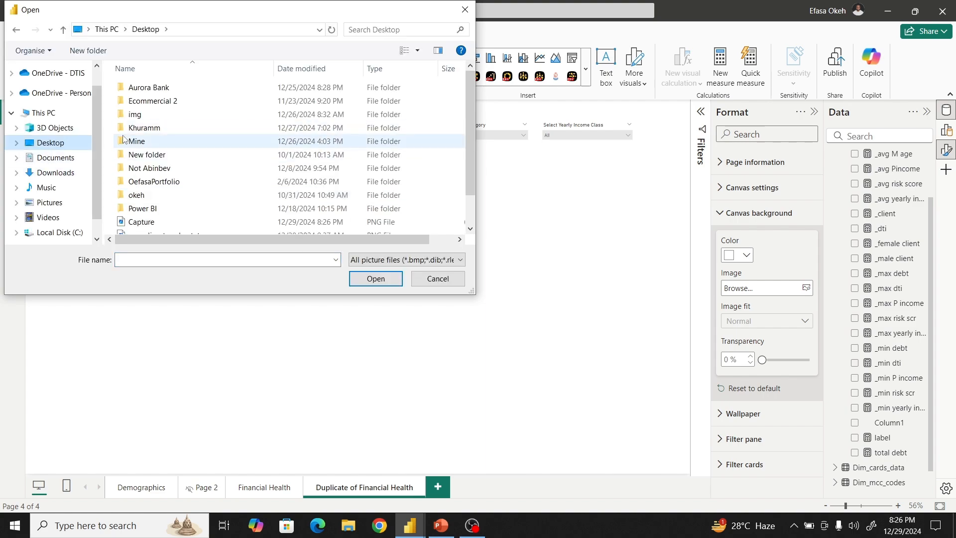
click(143, 221)
click(357, 283)
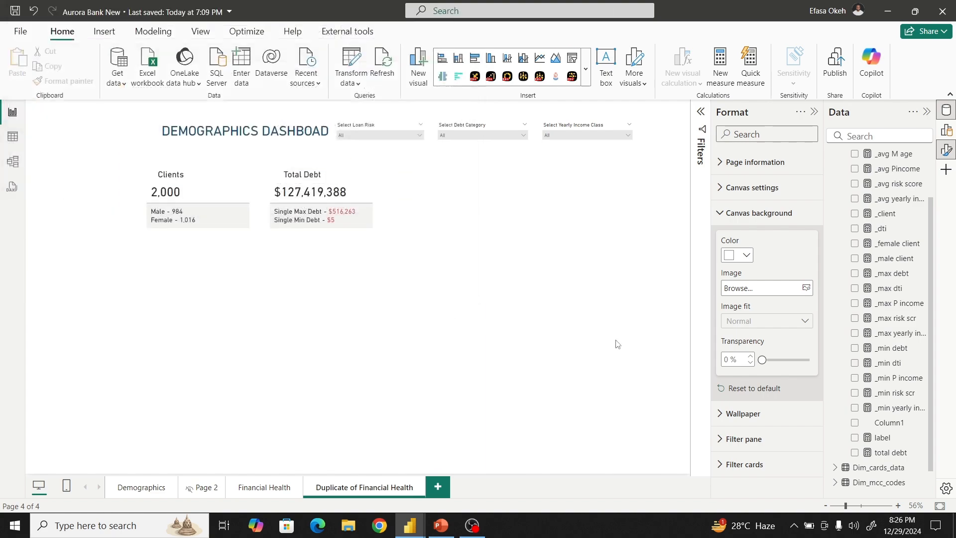
click(762, 320)
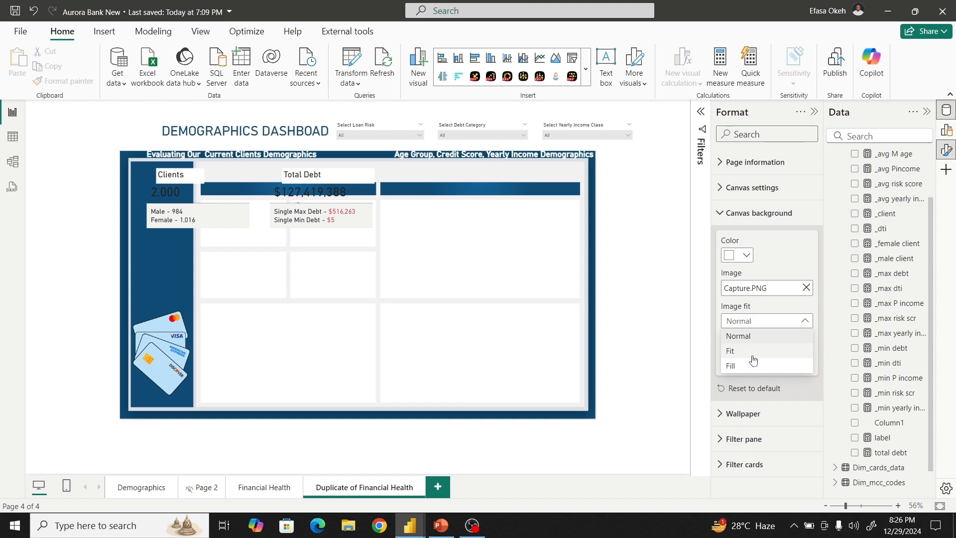
click(751, 355)
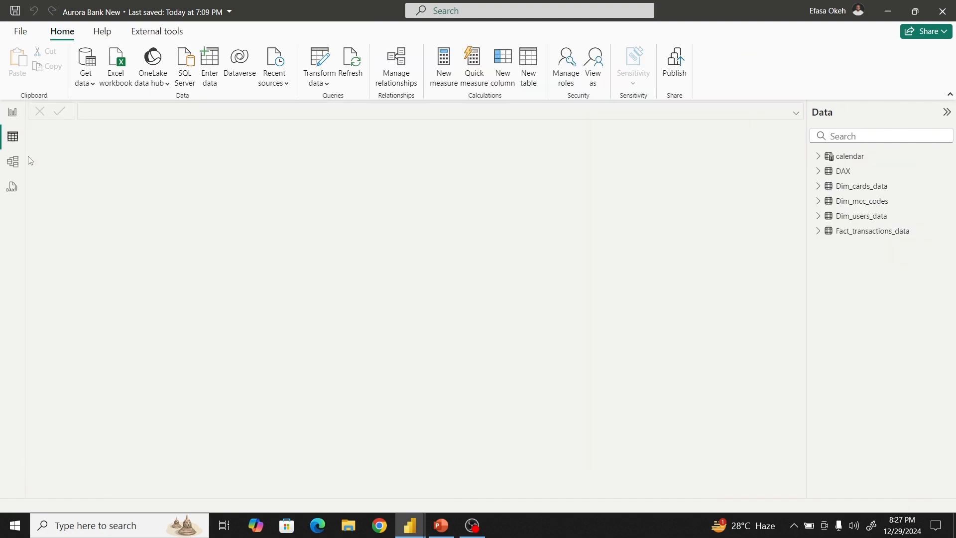
- Open Fact_transactions_data in table view and examine the distinct values in the errors column without filtering it
click(13, 136)
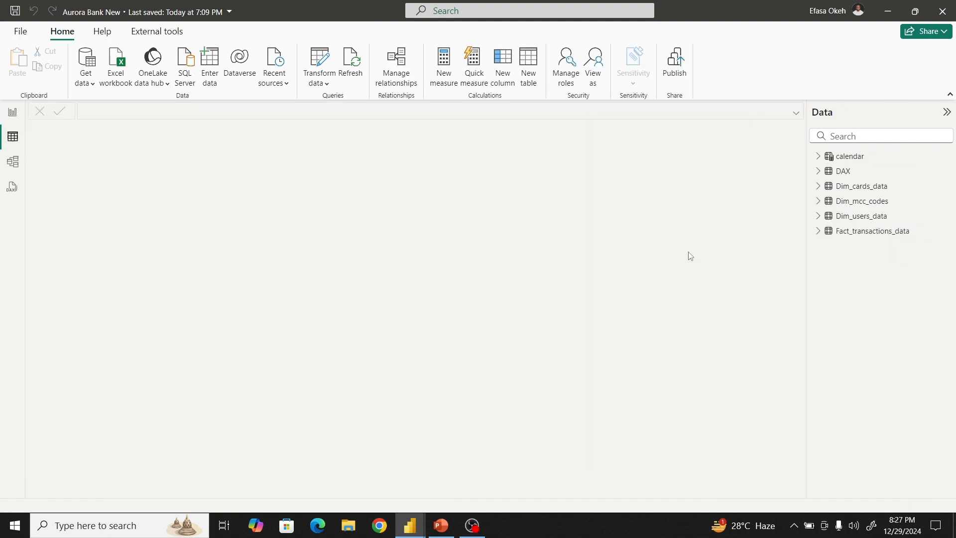
click(868, 233)
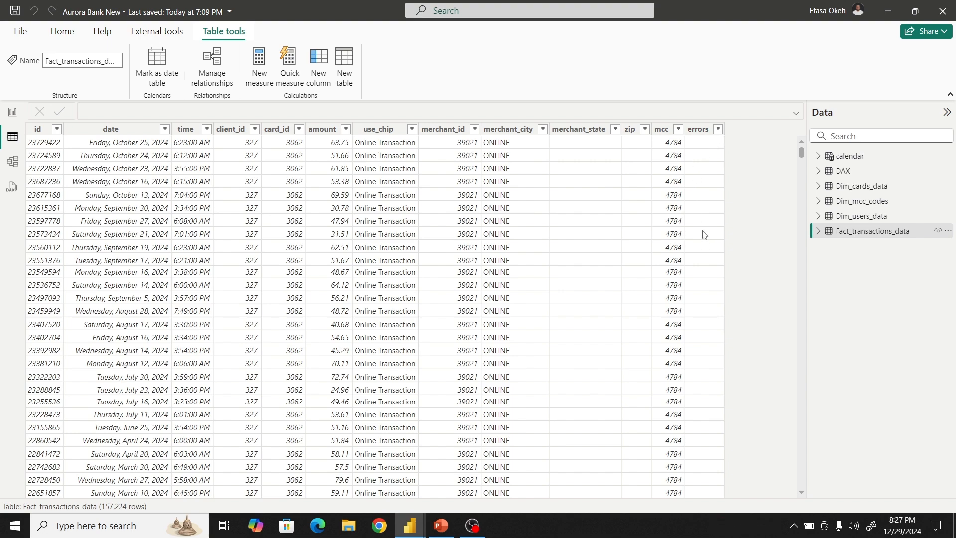
click(721, 131)
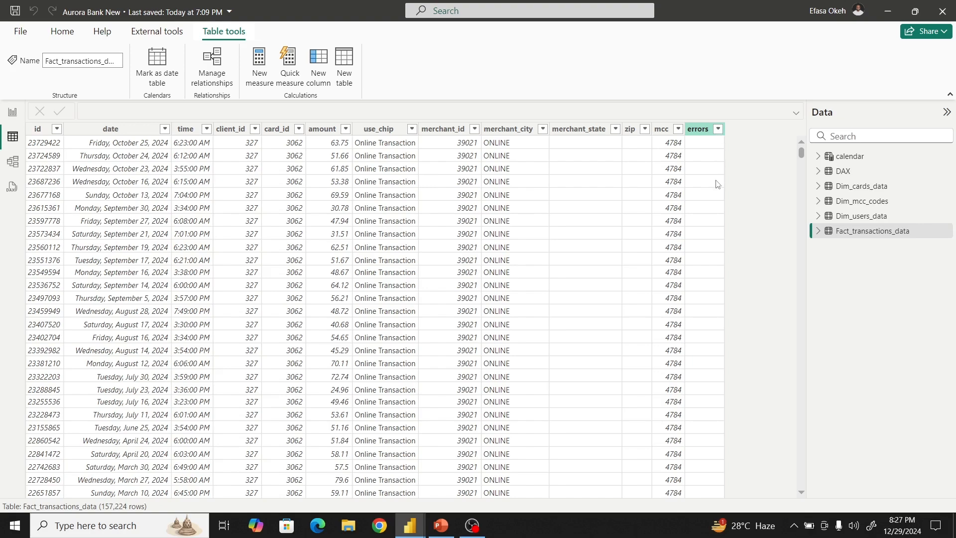
click(718, 129)
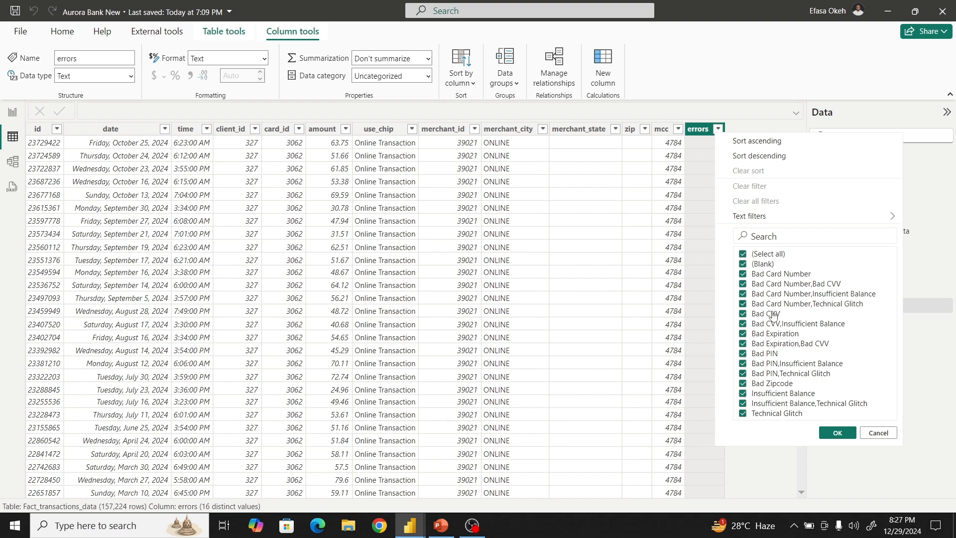
click(871, 433)
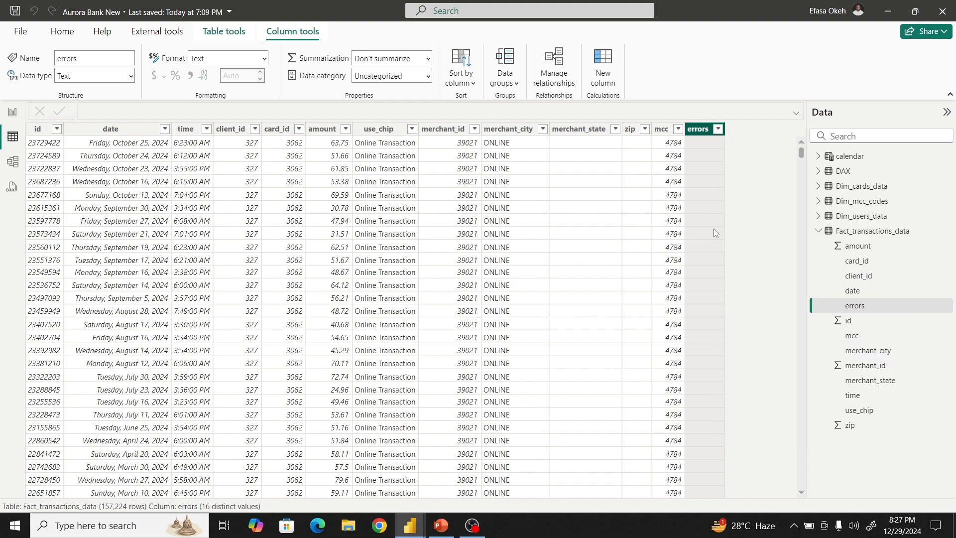
- Add the calculated column status = IF(Fact_transactions_data[errors] = BLANK(), "Pass", "Failed") to Fact_transactions_data
click(603, 70)
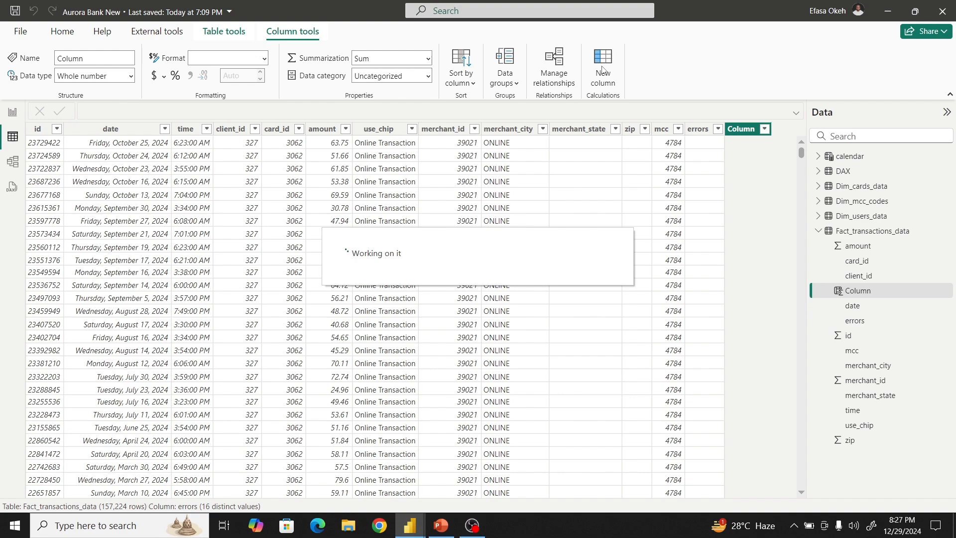
text(statu)
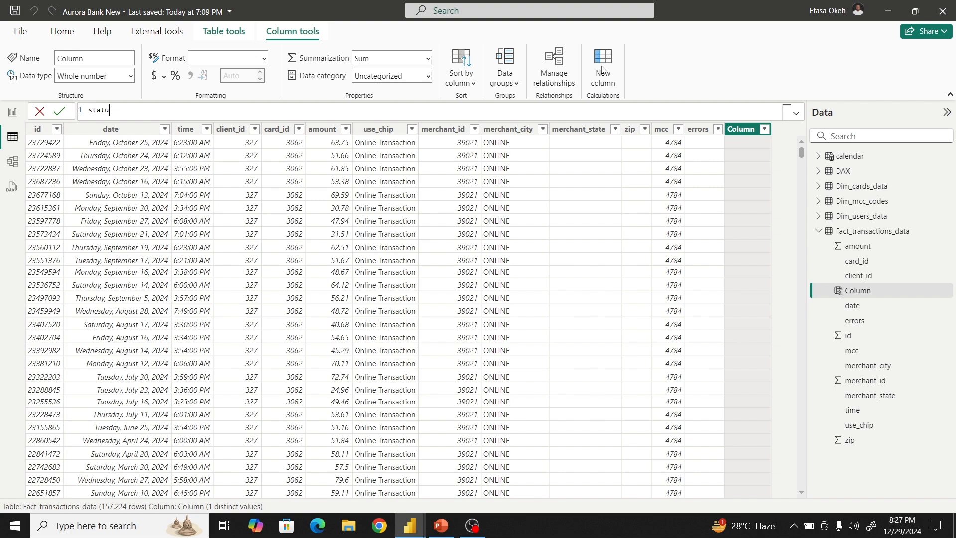
text(s = If)
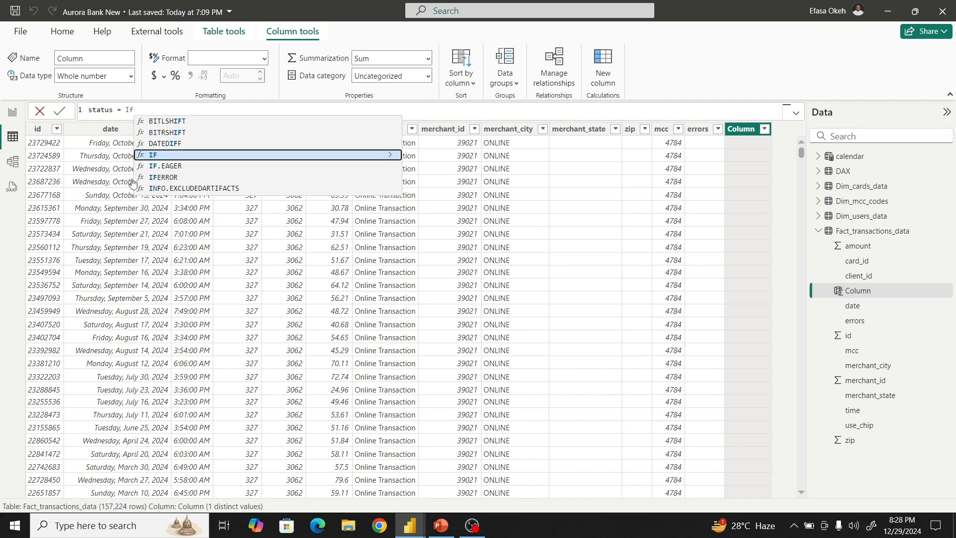
click(174, 155)
text(fact)
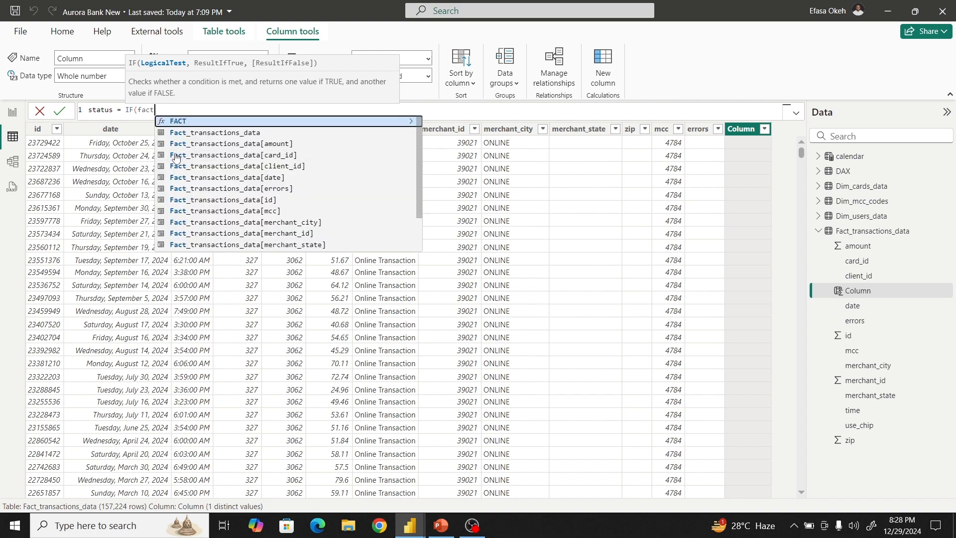
scroll(230, 189, down, 2)
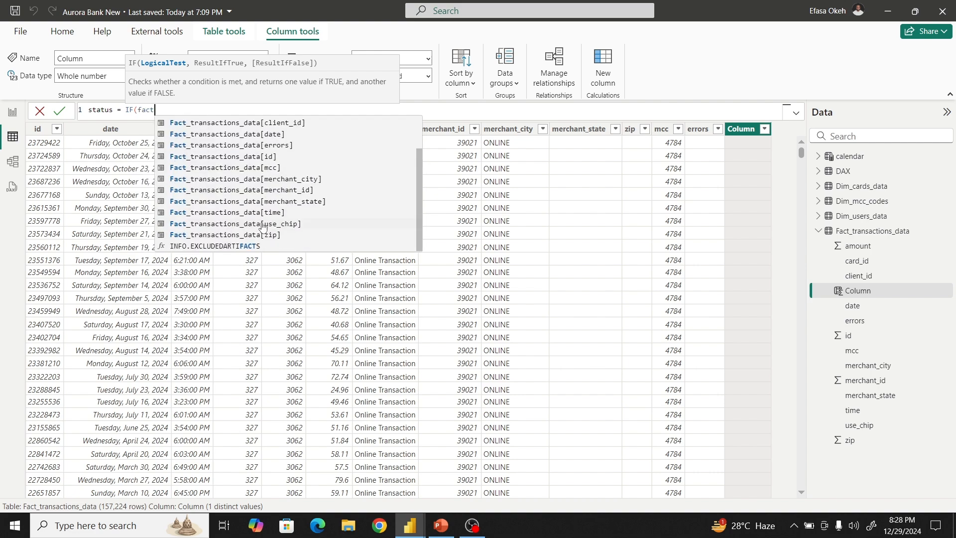
click(267, 145)
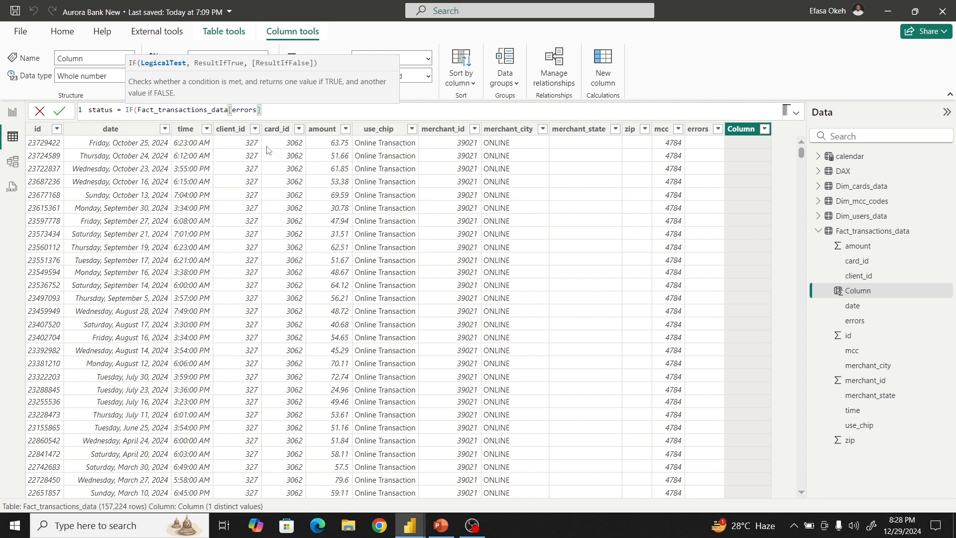
text(= blan)
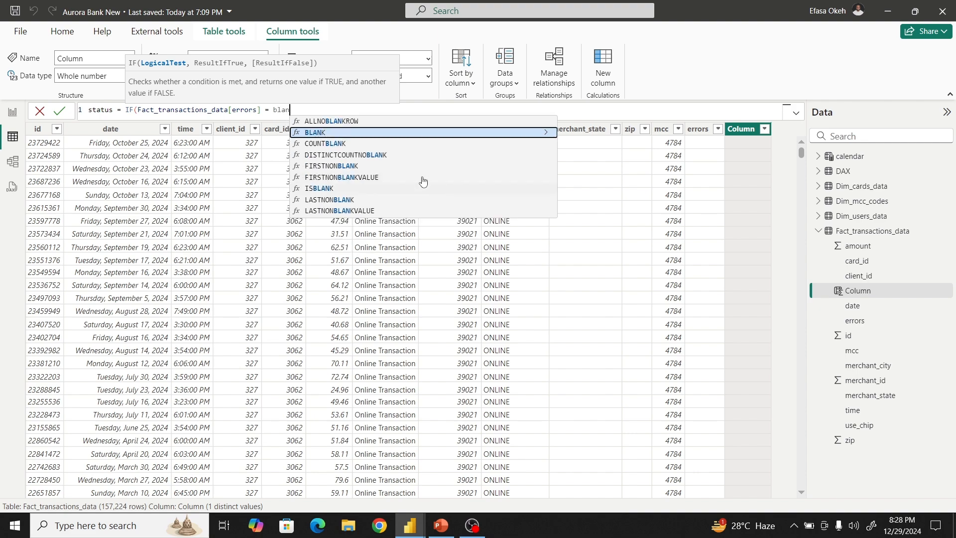
click(332, 133)
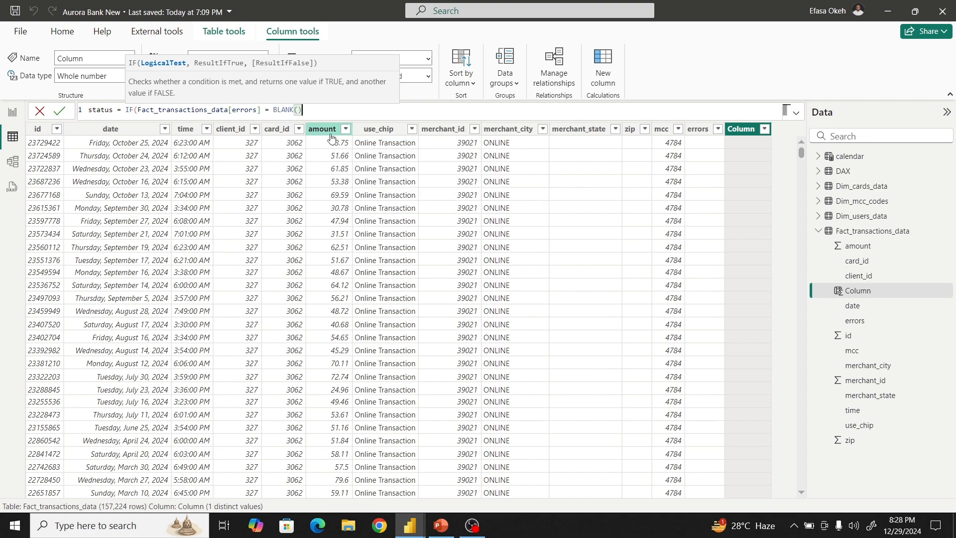
text(),)
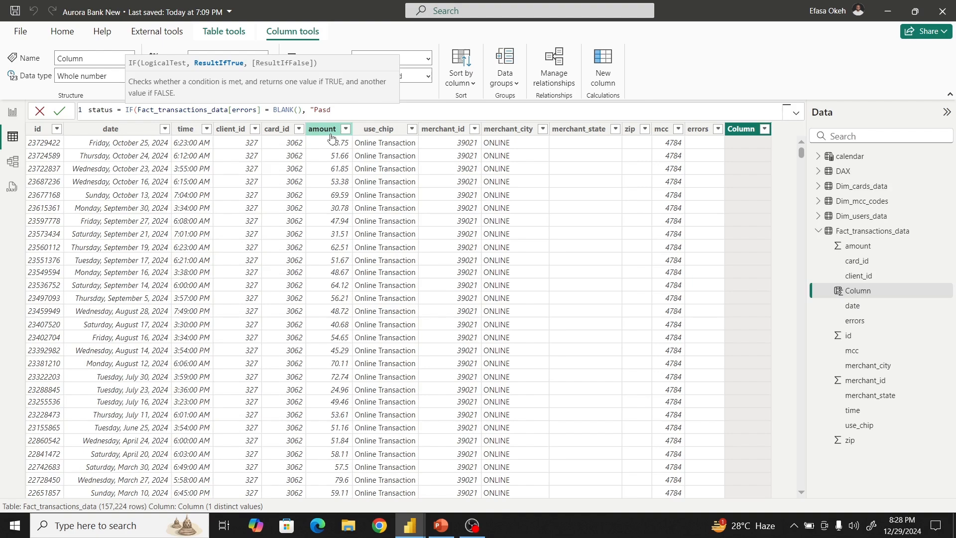
text("Pass", "Failed")
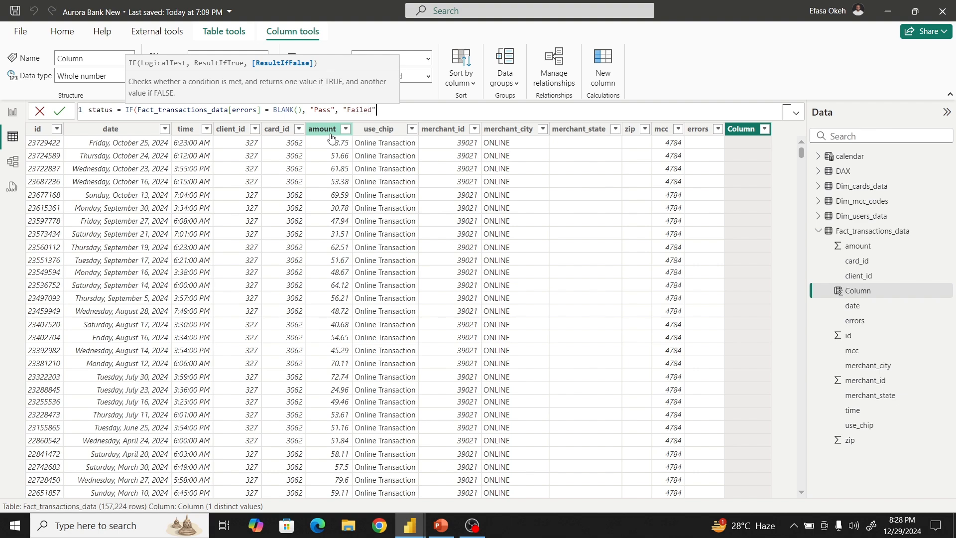
text())
key(Return)
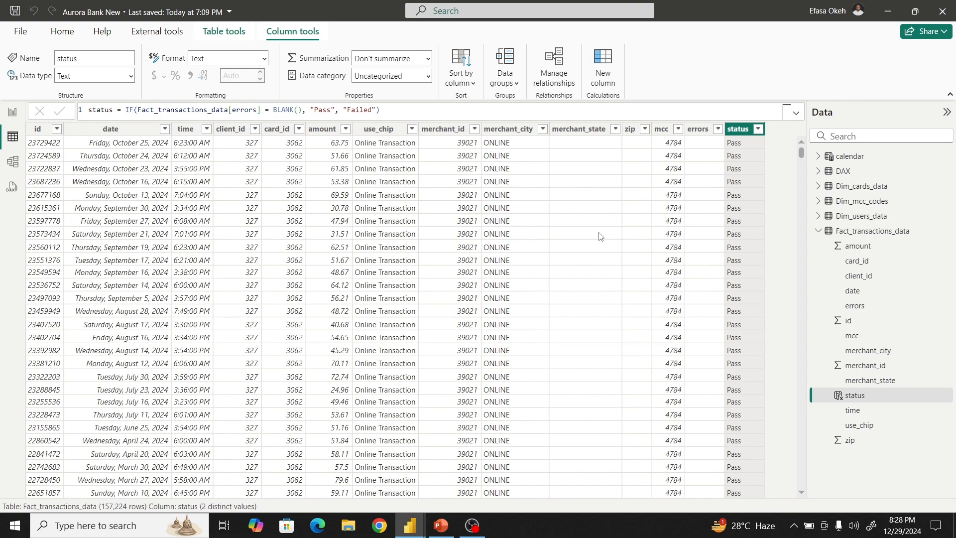
- Add the measure _total tranactions # = DISTINCTCOUNT(Fact_transactions_data[id]) to the DAX table
right_click(855, 173)
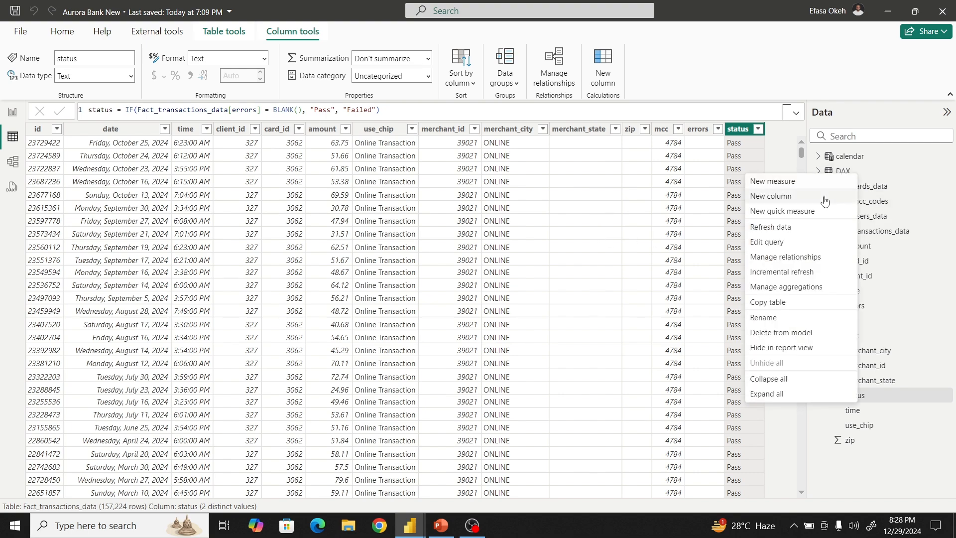
key(Escape)
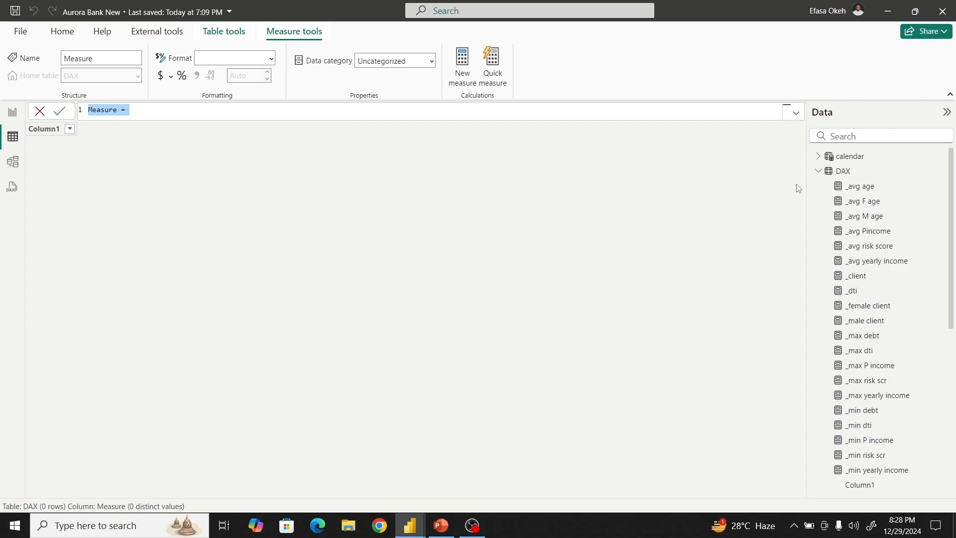
text(_)
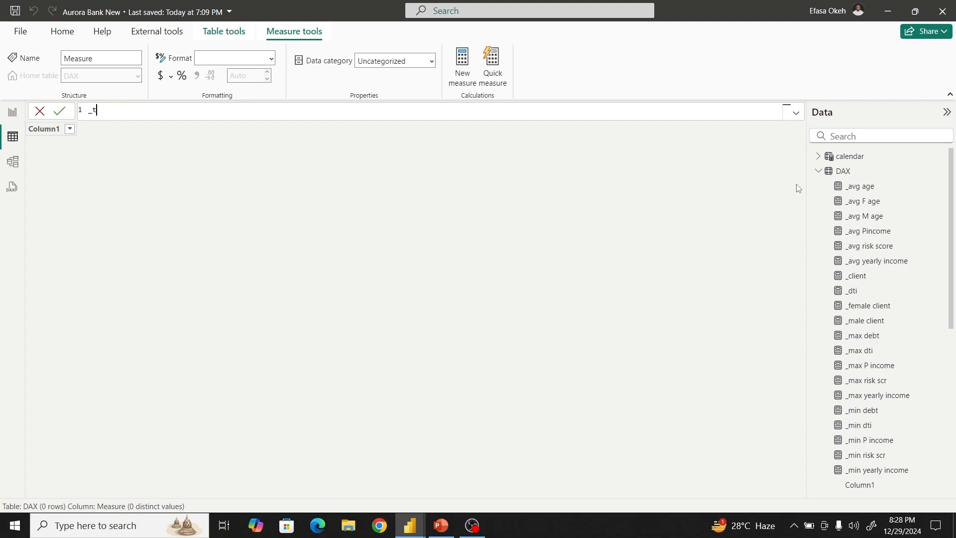
text(total tranactions # =)
text(Dis)
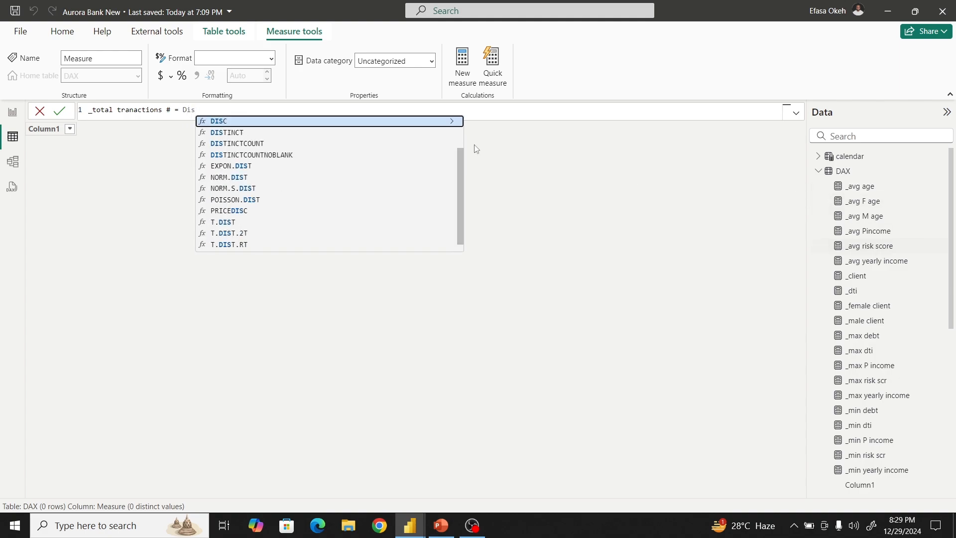
click(271, 145)
text(fact)
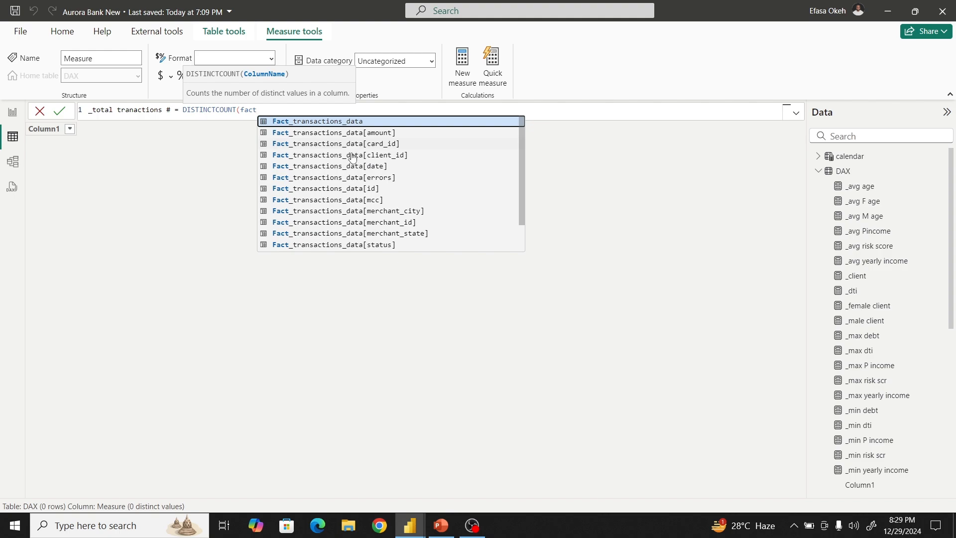
click(349, 191)
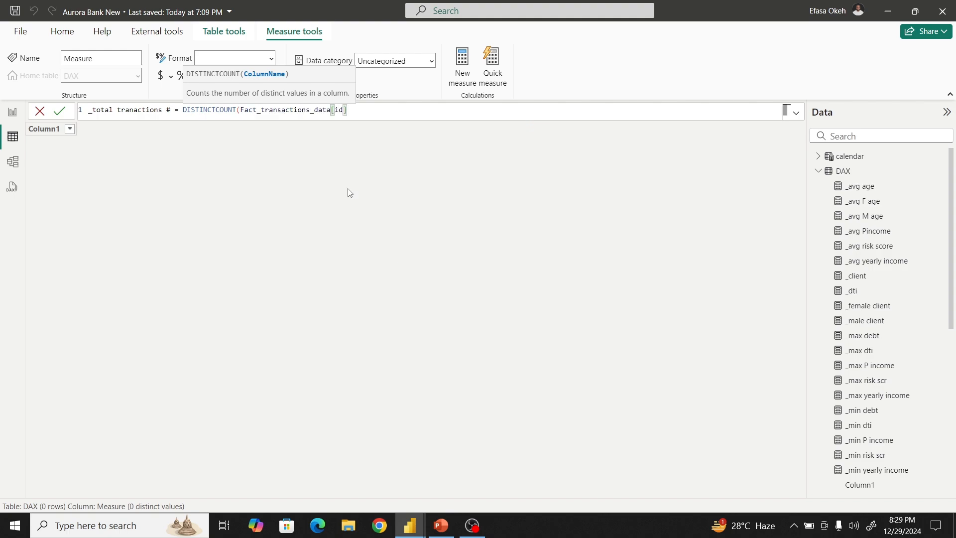
text())
key(Return)
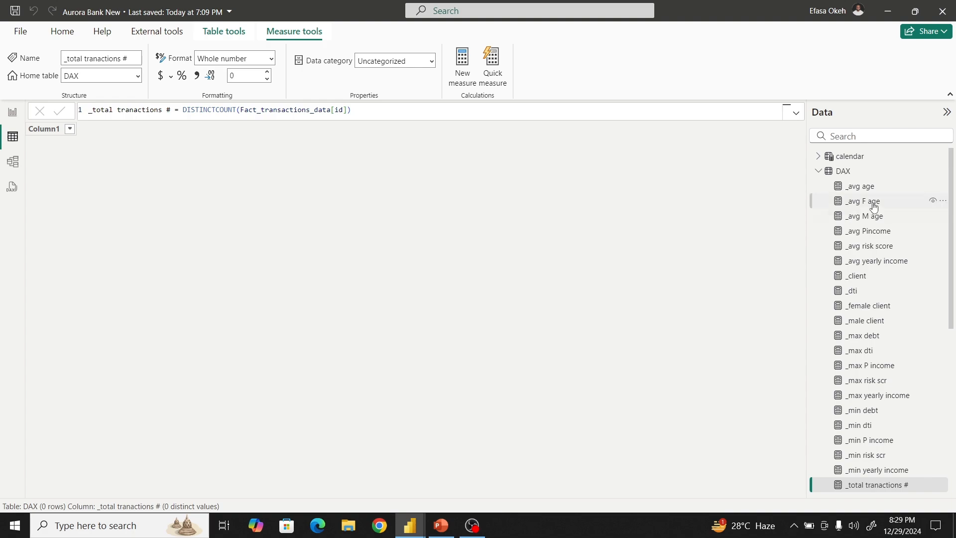
- Add the measure _total transaction amt = SUM(Fact_transactions_data[amount]) to the DAX table
right_click(851, 173)
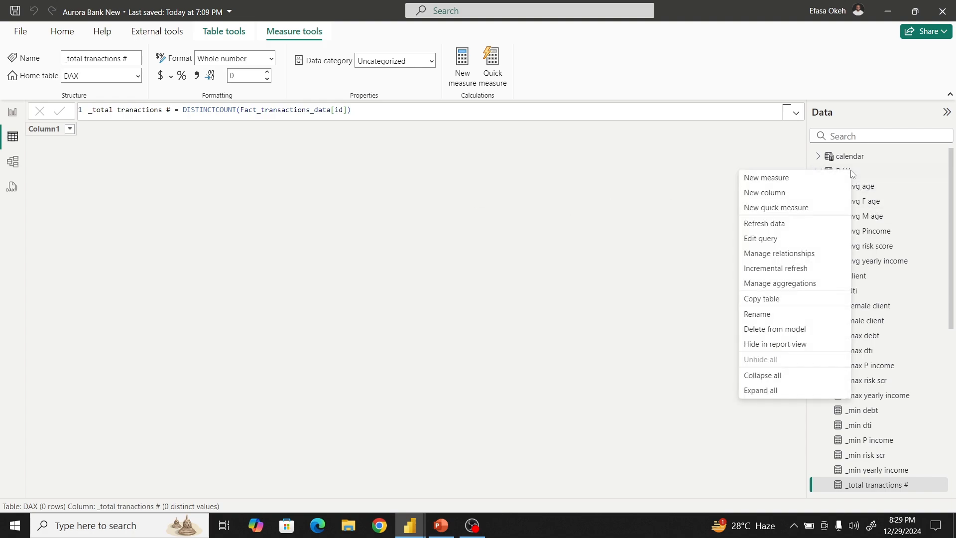
click(795, 180)
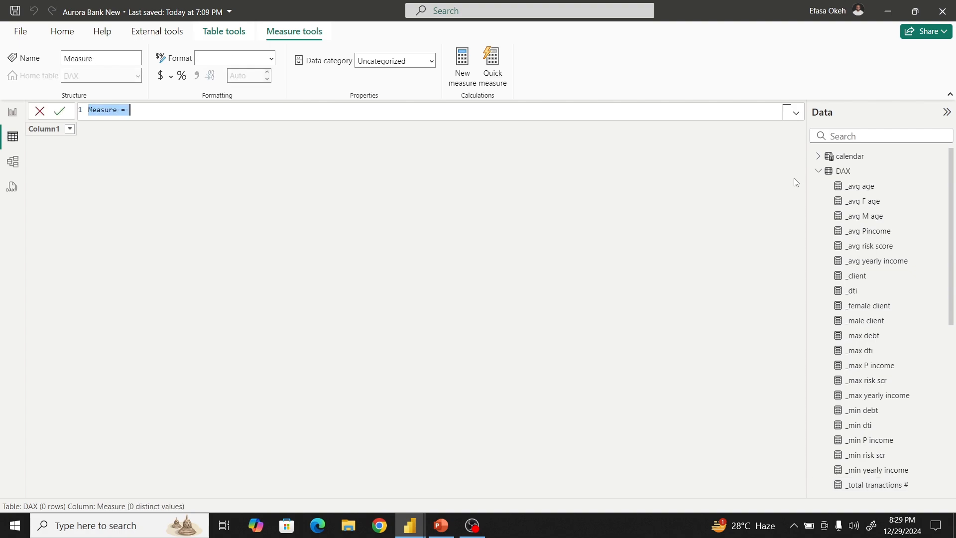
text(_total )
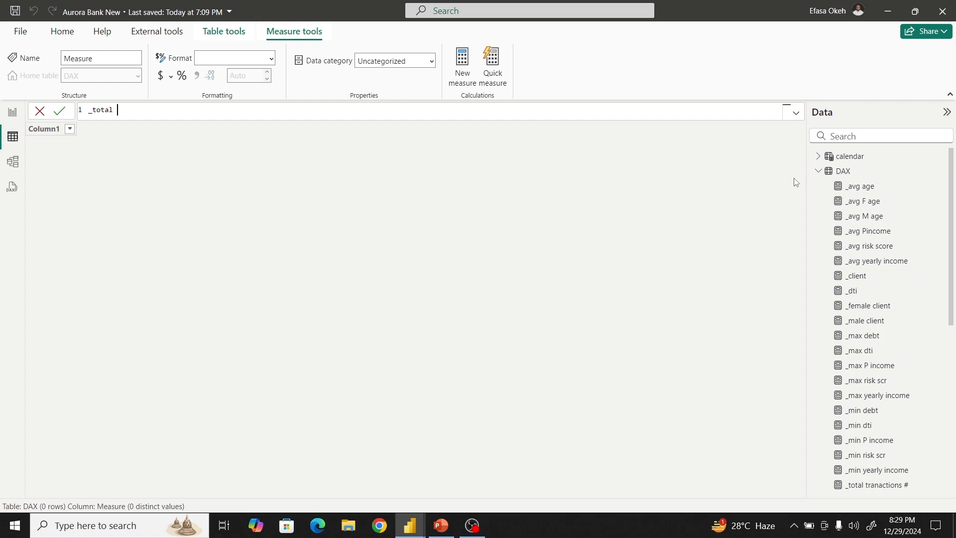
text(transaction amt = )
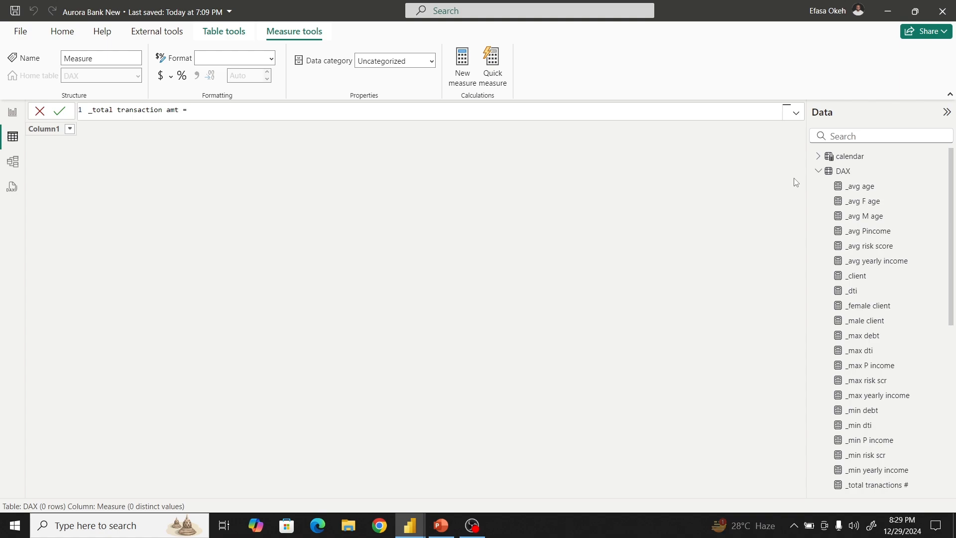
text(sum)
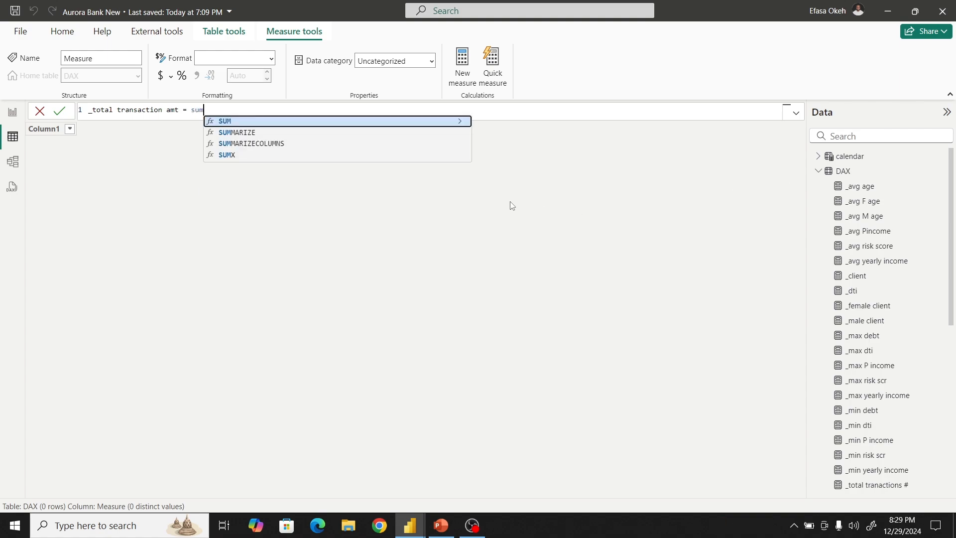
click(346, 125)
text(fact)
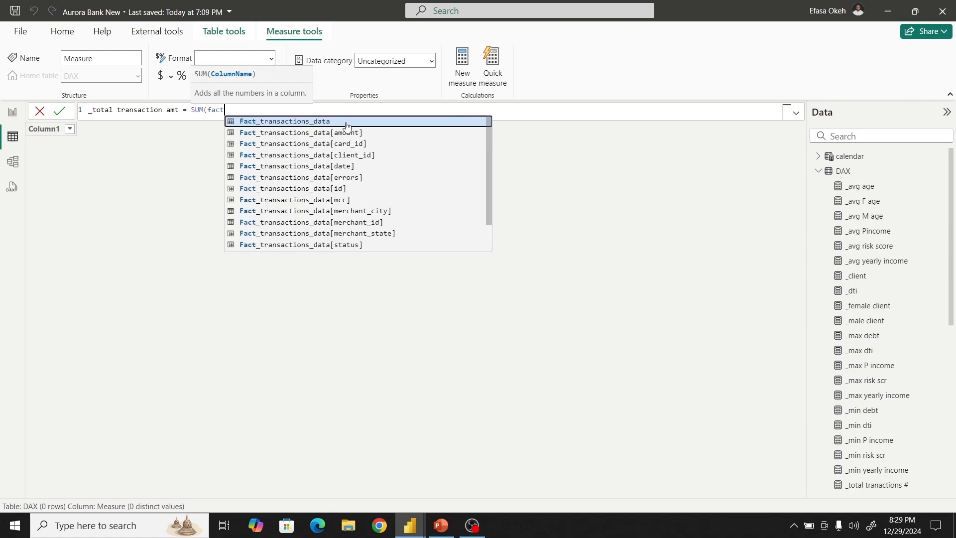
scroll(334, 185, down, 1)
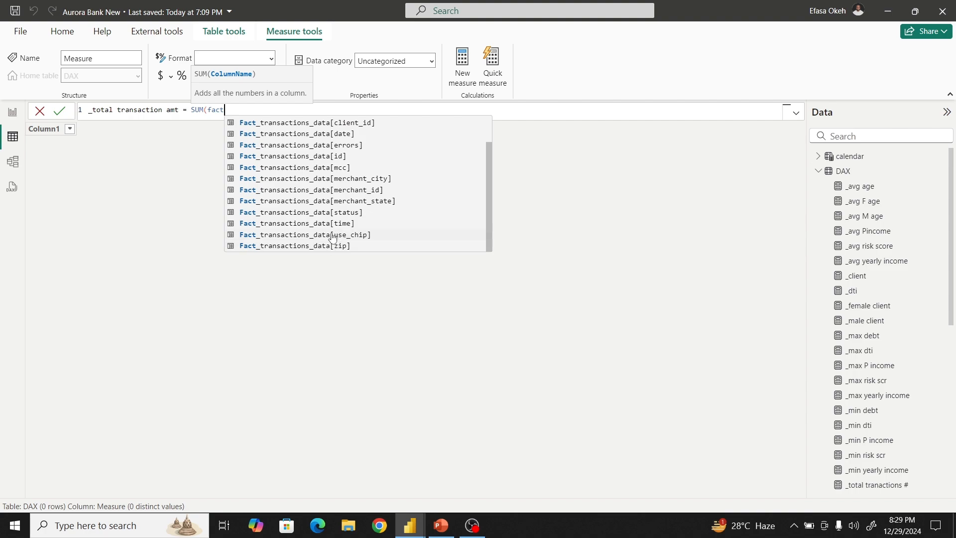
scroll(336, 209, up, 1)
click(341, 134)
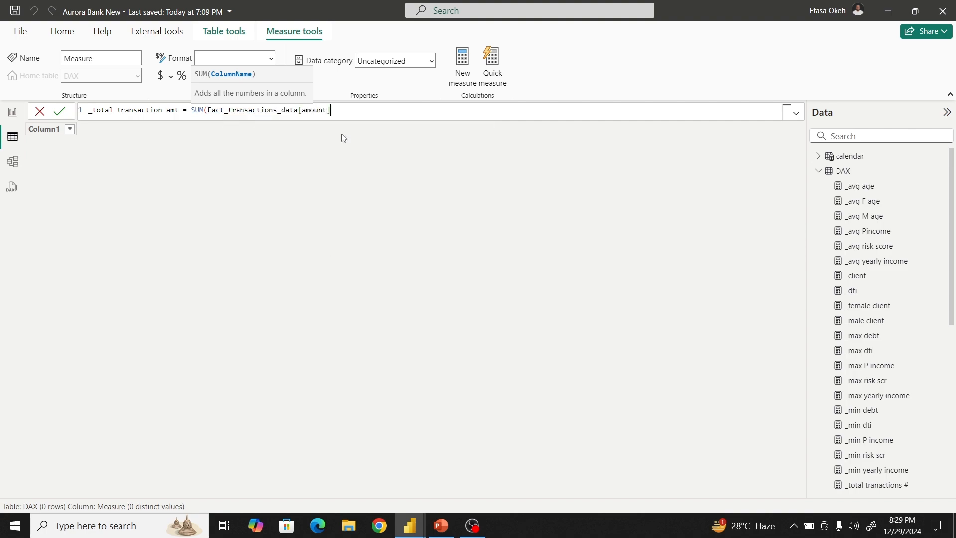
text())
key(Return)
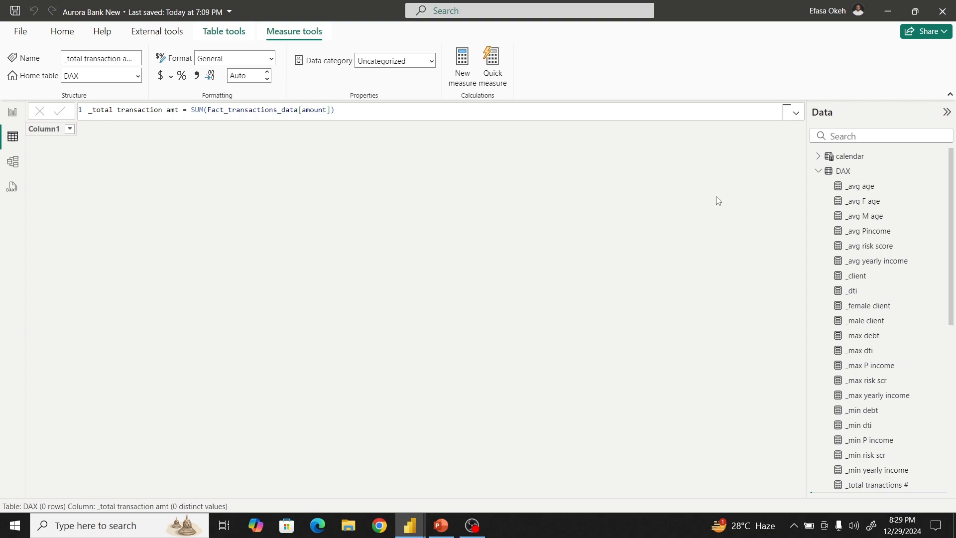
- Add the measure _Failed # = CALCULATE([_total tranactions #], Fact_transactions_data[status] = "Failed") to the DAX table and copy its formula
right_click(851, 176)
click(767, 182)
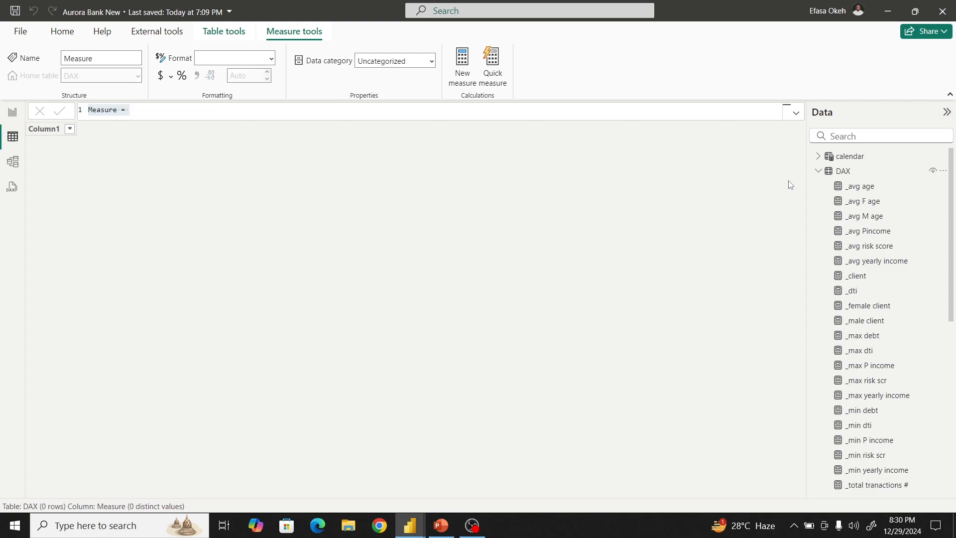
text(_)
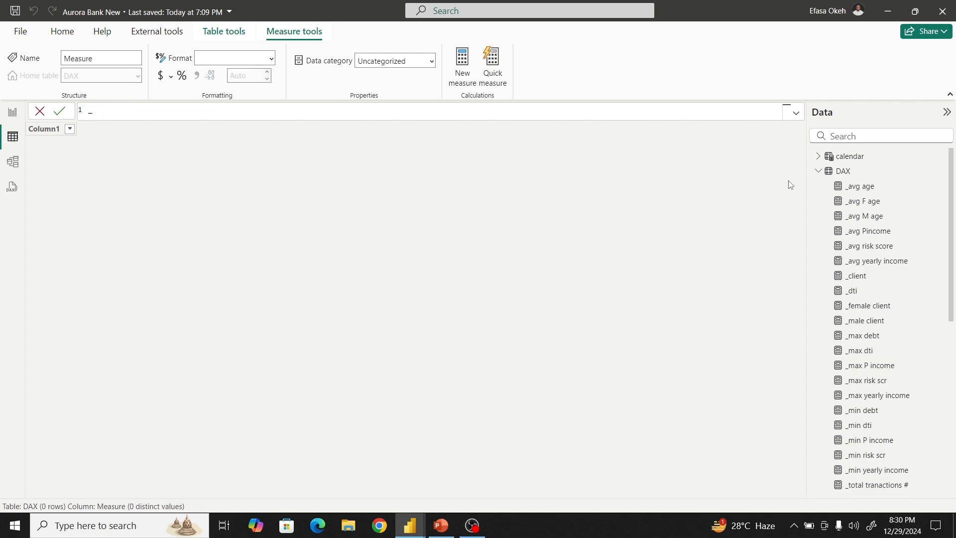
text(Failed # = Cal)
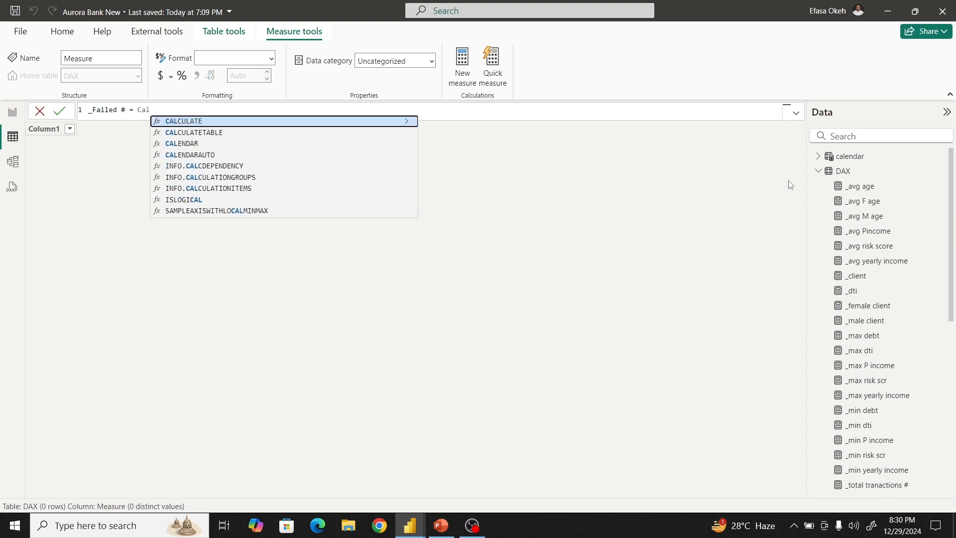
click(316, 120)
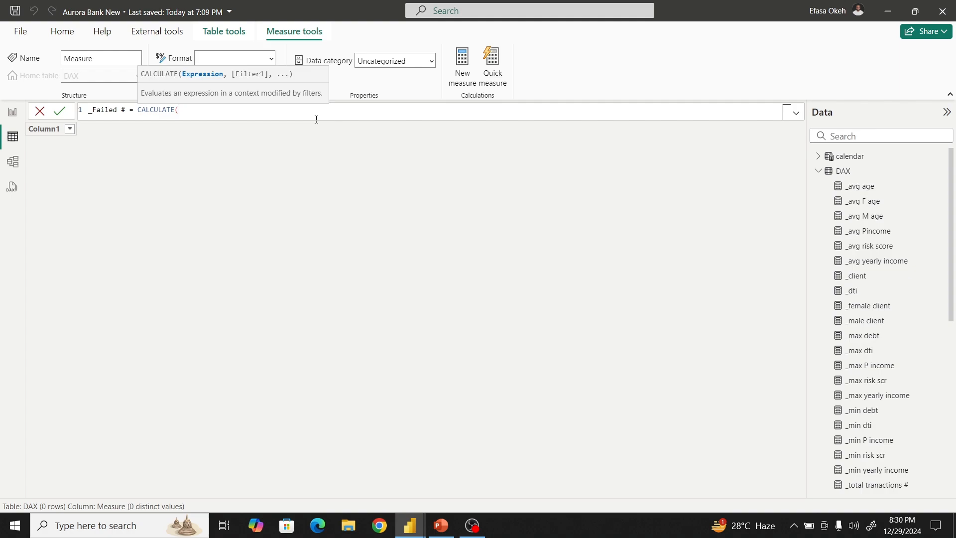
text(_tota)
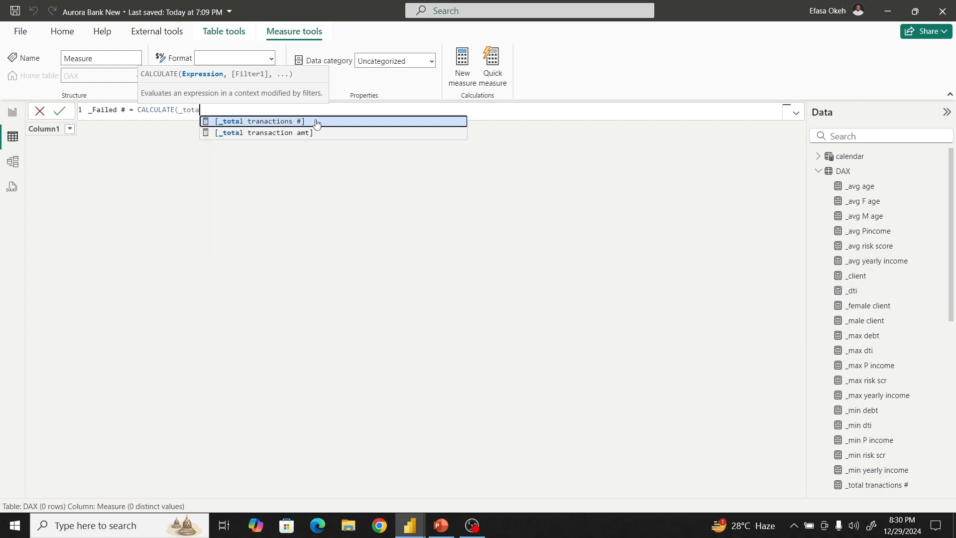
click(316, 122)
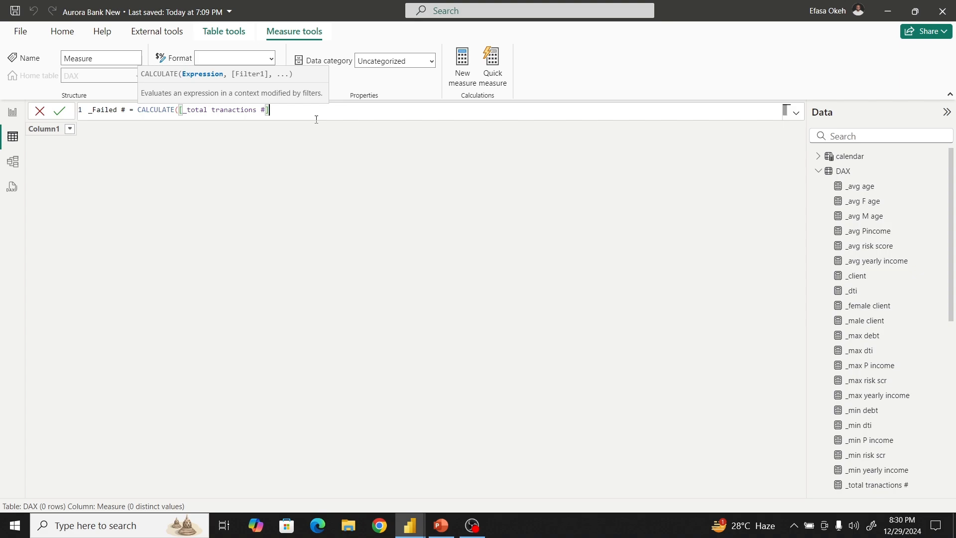
text(, fact)
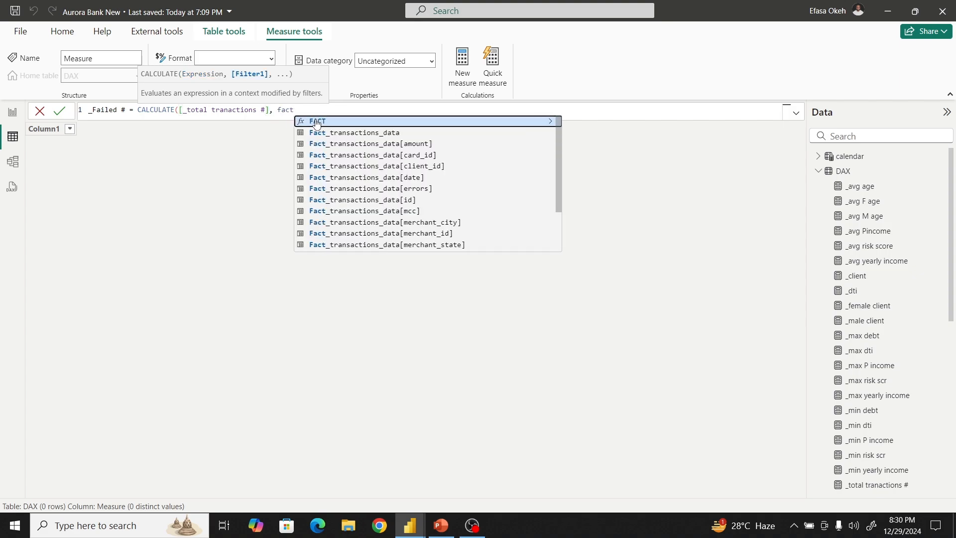
scroll(365, 184, down, 2)
click(367, 202)
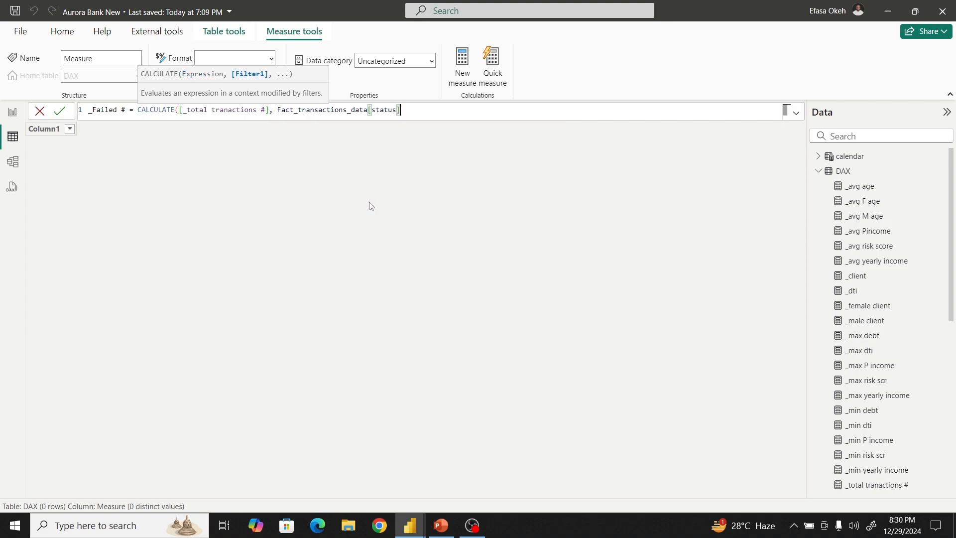
text(= "Failed"))
key(ctrl+a)
key(ctrl+c)
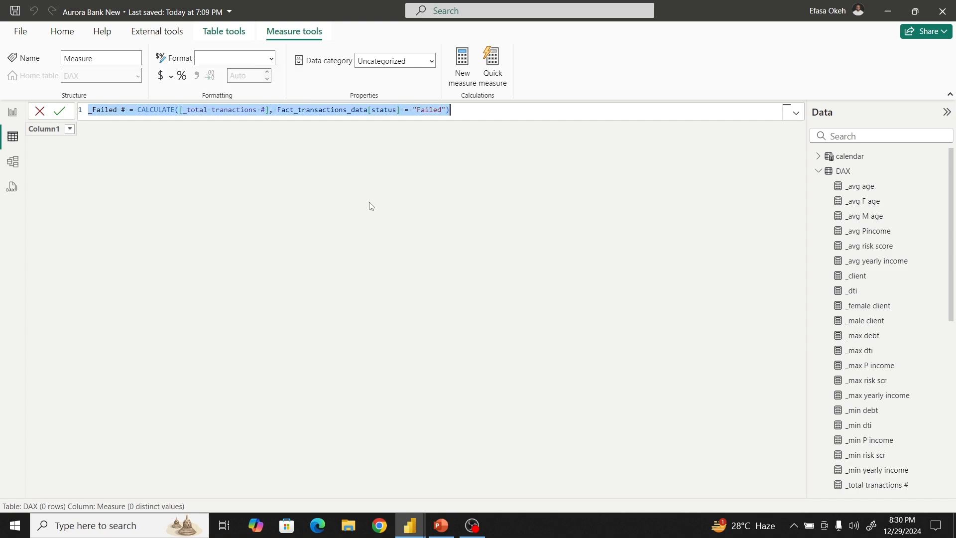
key(Return)
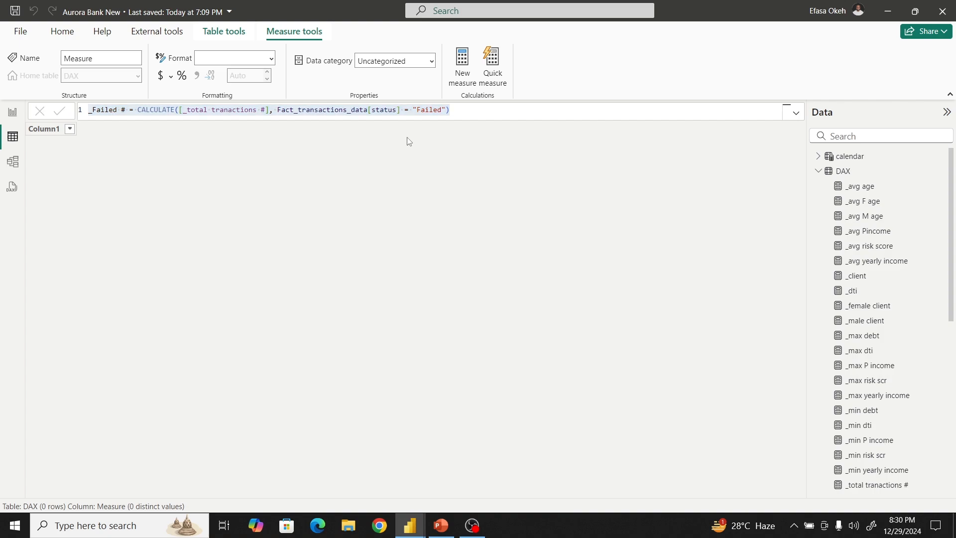
- Start another measure in the DAX table from the copied _Failed # formula and rename it _Pass #
right_click(856, 176)
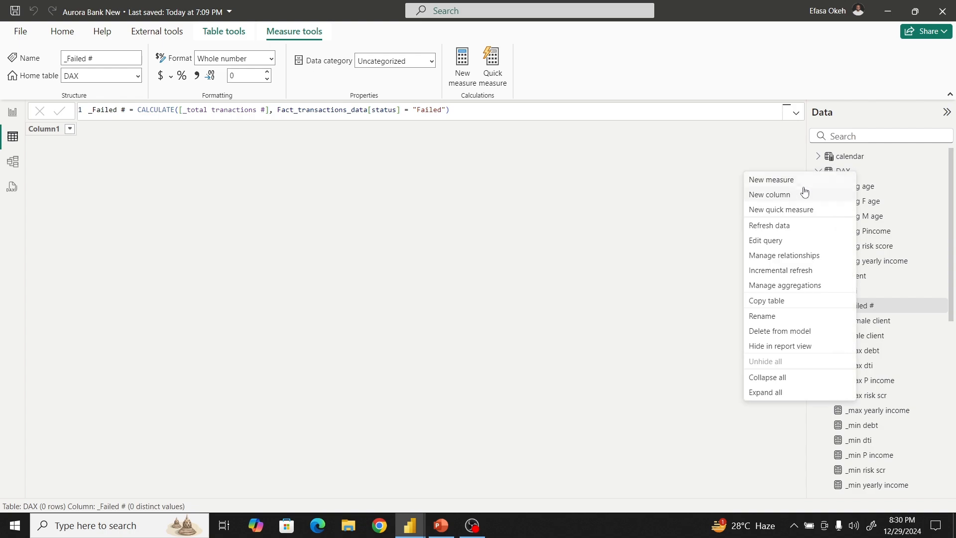
click(762, 179)
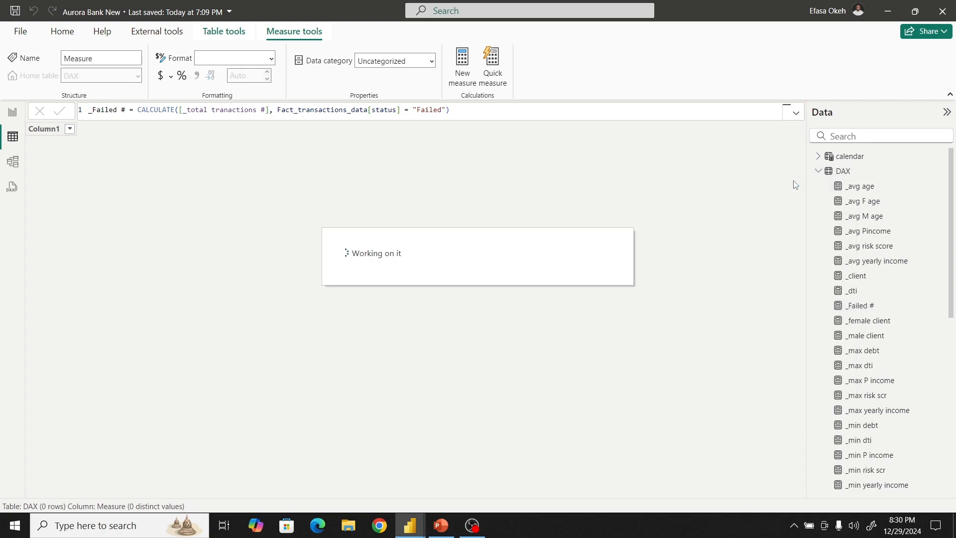
key(ctrl+v)
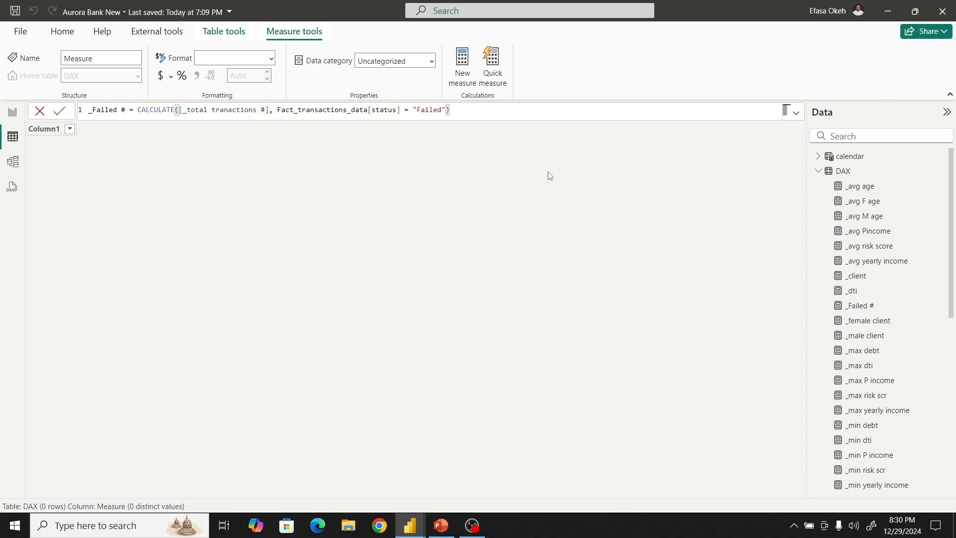
click(119, 109)
key(BackSpace)
key(BackSpace)
key(BackSpace)
key(BackSpace)
key(BackSpace)
key(BackSpace)
key(BackSpace)
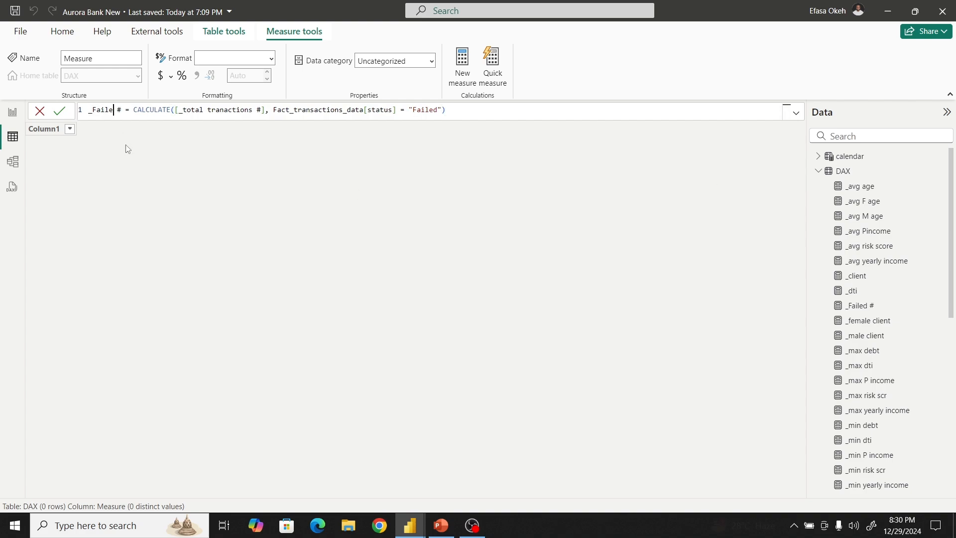
text(Pass)
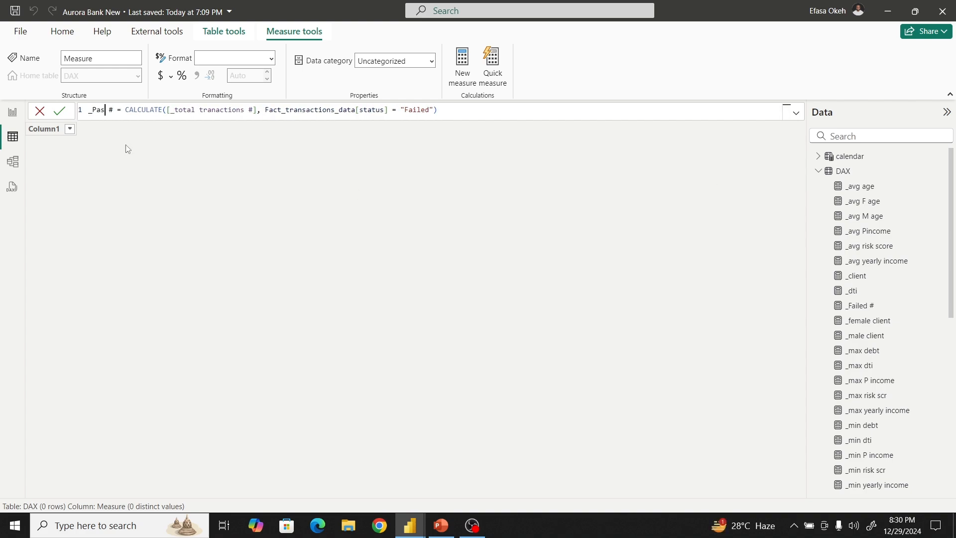
- Change the status filter value in the _Pass # formula to "Pass" and commit the measure
double_click(434, 109)
key(BackSpace)
key(BackSpace)
key(BackSpace)
key(BackSpace)
key(BackSpace)
key(BackSpace)
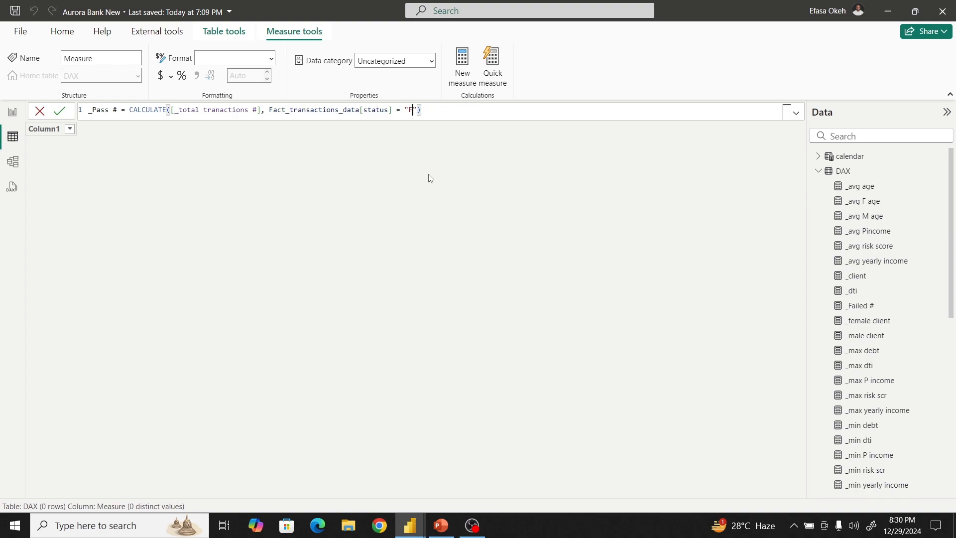
text(Pass)
key(Return)
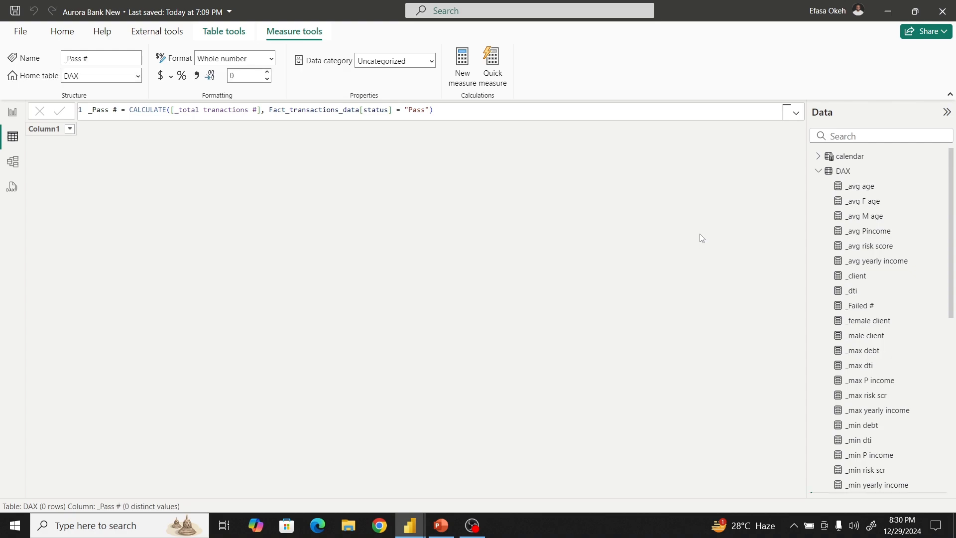
- Start a new measure in the DAX table from the copied _Failed # formula and rename it _Failed $
right_click(865, 178)
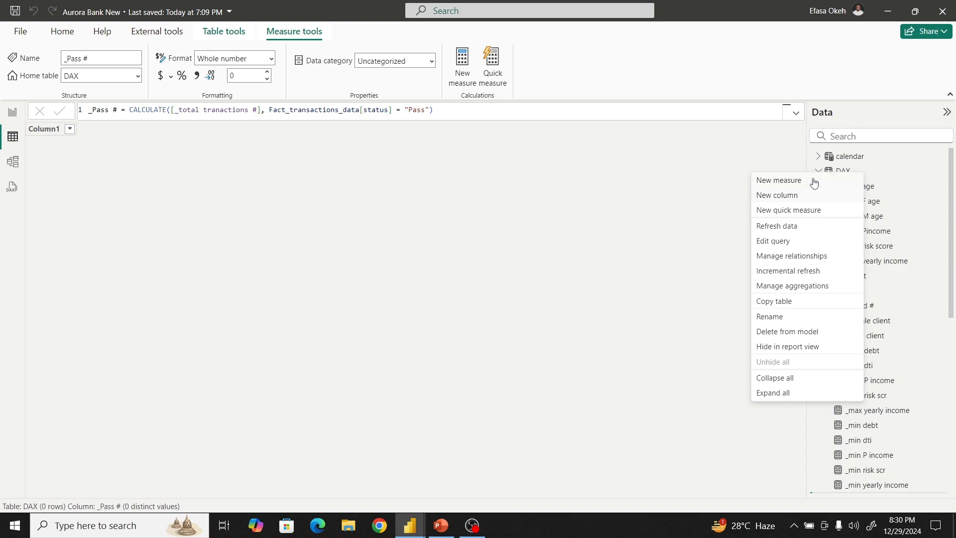
click(735, 210)
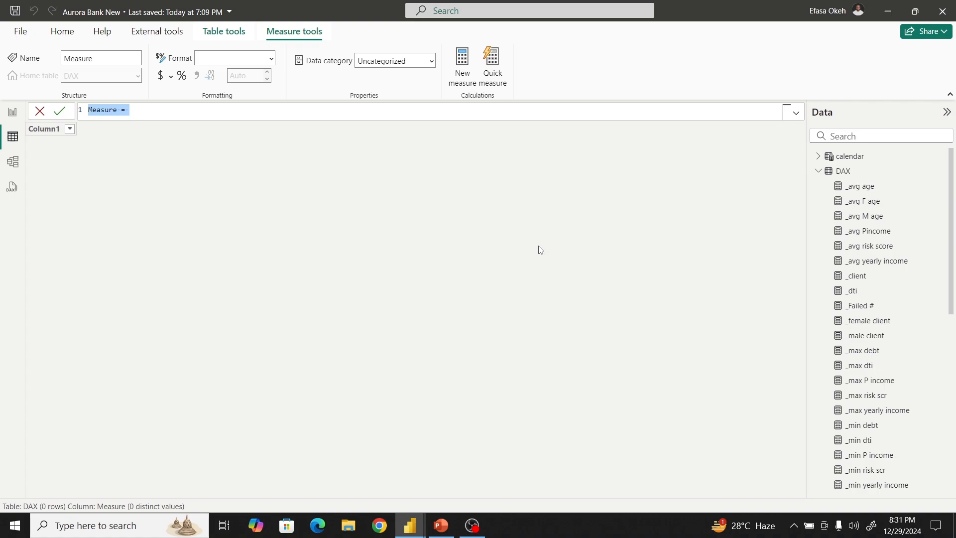
text(_Failed # = CALCULATE([_total tranactions #], Fact_transactions_data[status] = "Failed"))
click(125, 110)
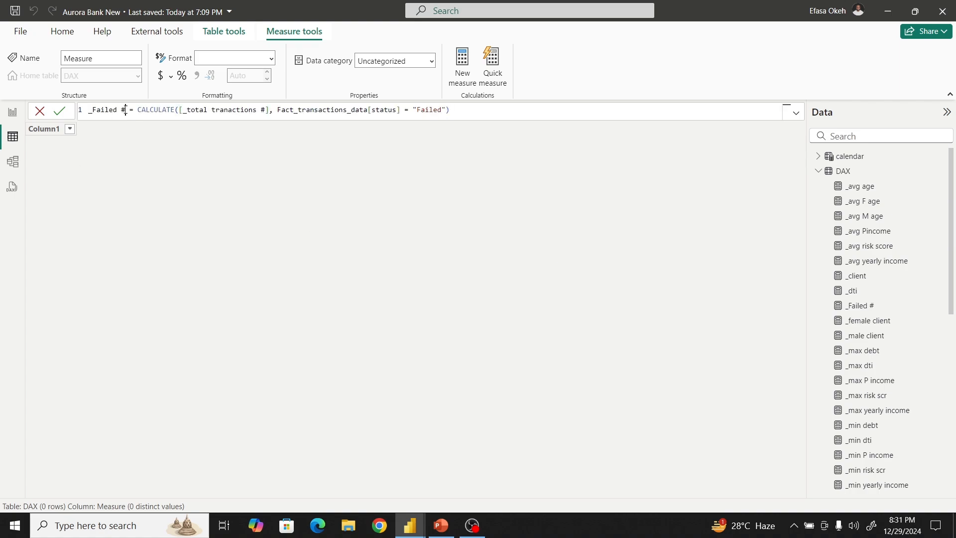
key(BackSpace)
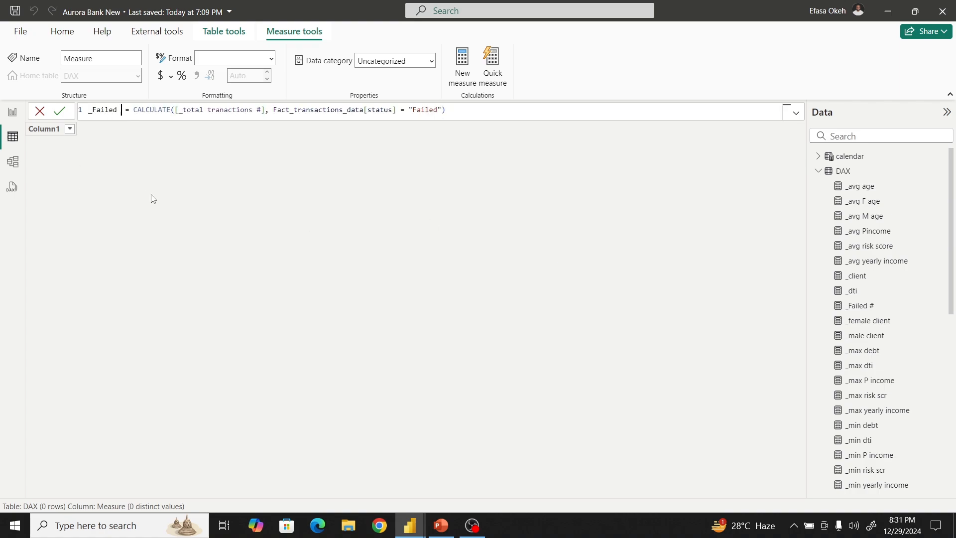
text($)
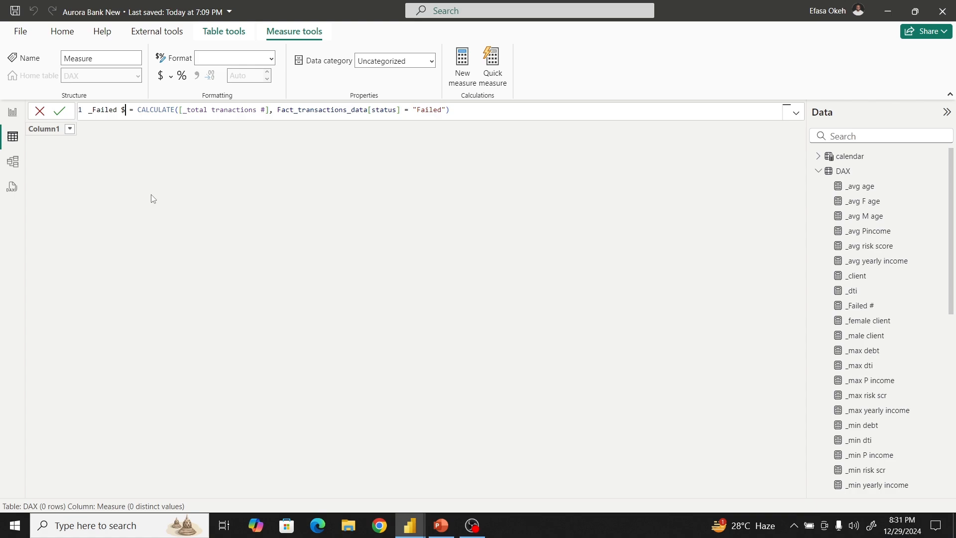
- Replace the measure reference in the _Failed $ formula with [_total transaction amt] and commit the measure
click(268, 110)
key(BackSpace)
key(BackSpace)
key(BackSpace)
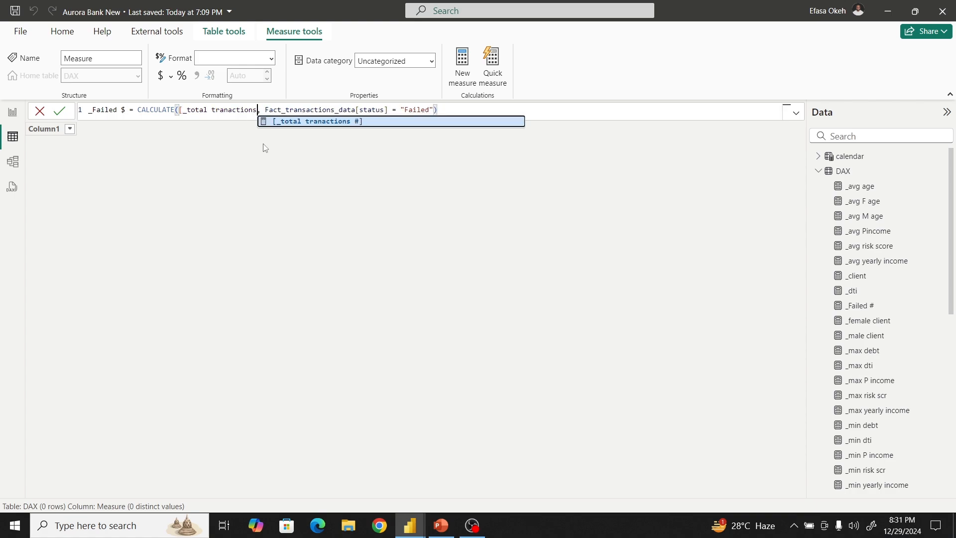
key(BackSpace)
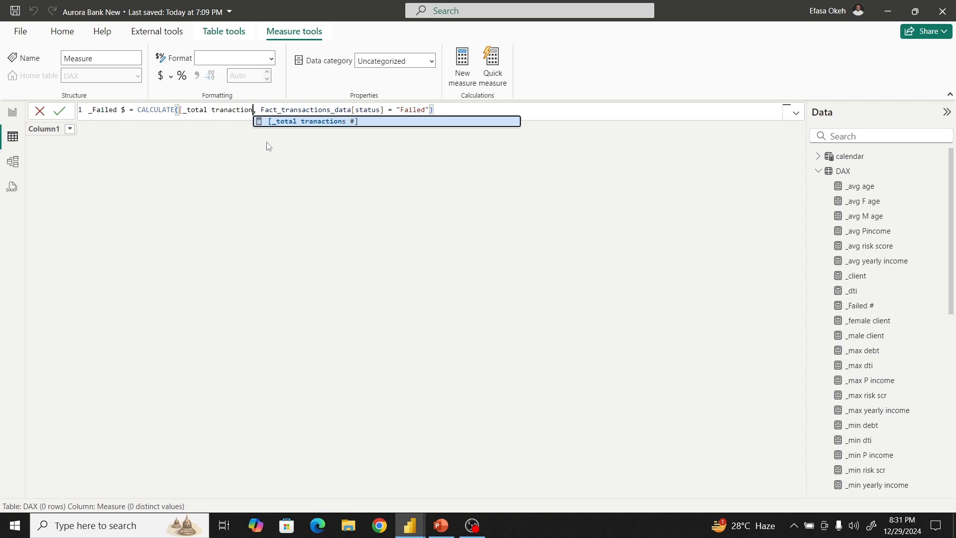
key(BackSpace)
key(BackSpace)
key(BackSpace)
key(BackSpace)
key(BackSpace)
key(BackSpace)
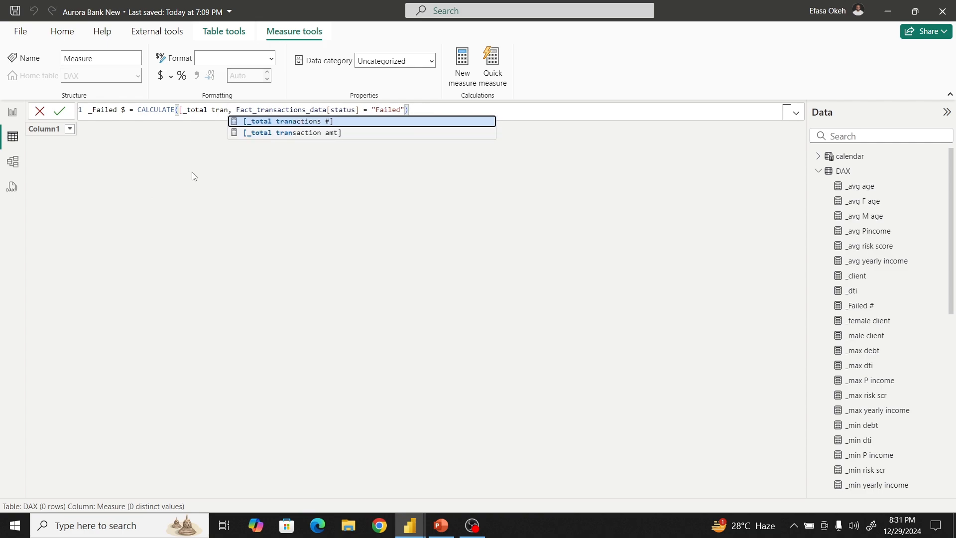
click(288, 133)
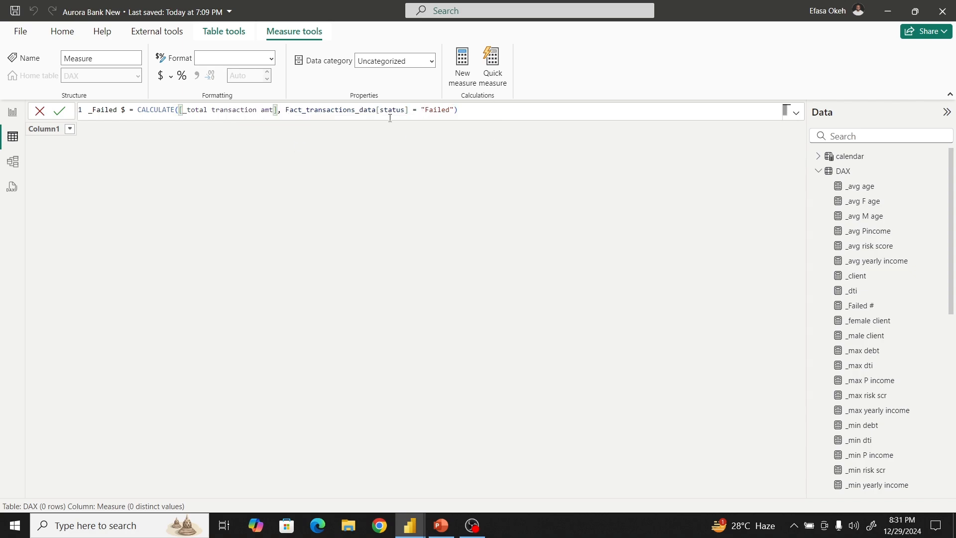
key(Return)
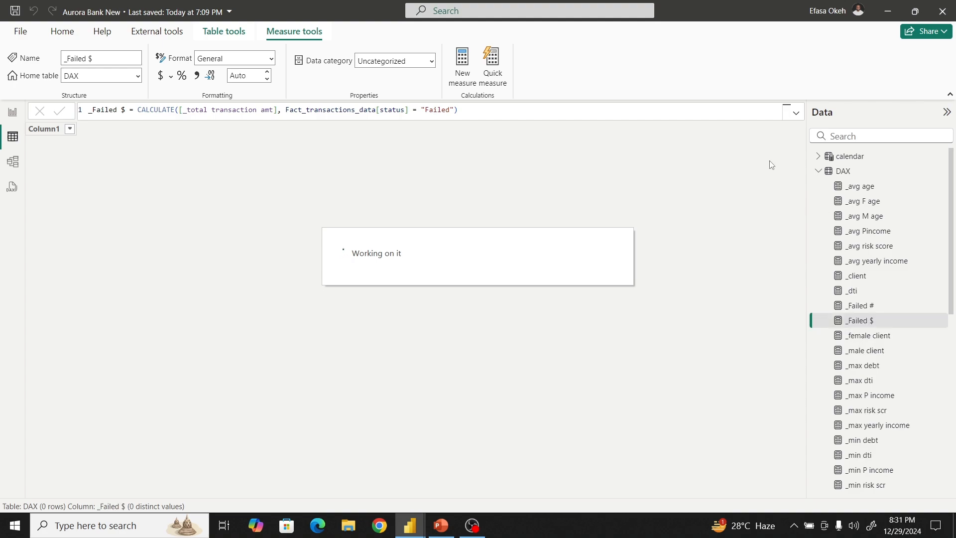
- Copy the _Failed $ formula into another new measure in the DAX table
drag(487, 108, 59, 114)
key(ctrl+c)
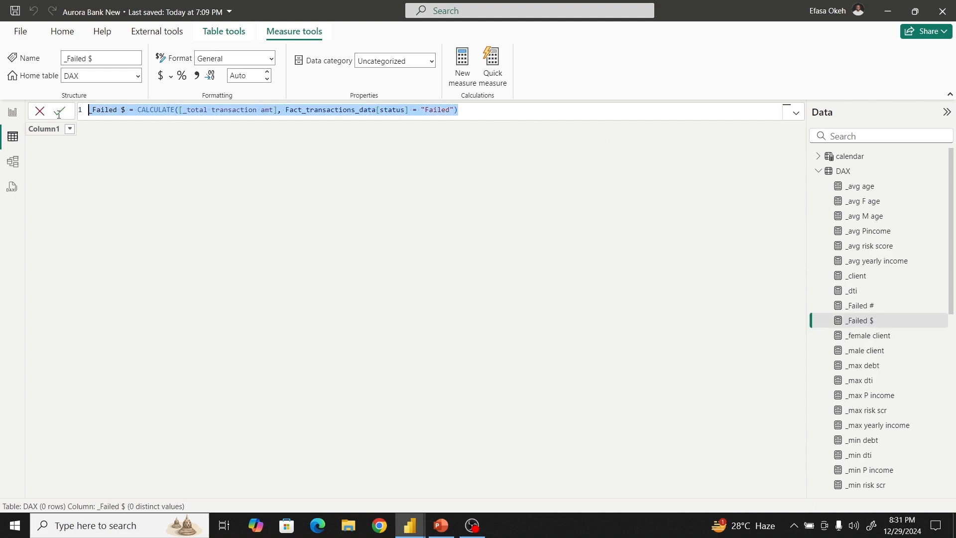
right_click(856, 175)
click(807, 184)
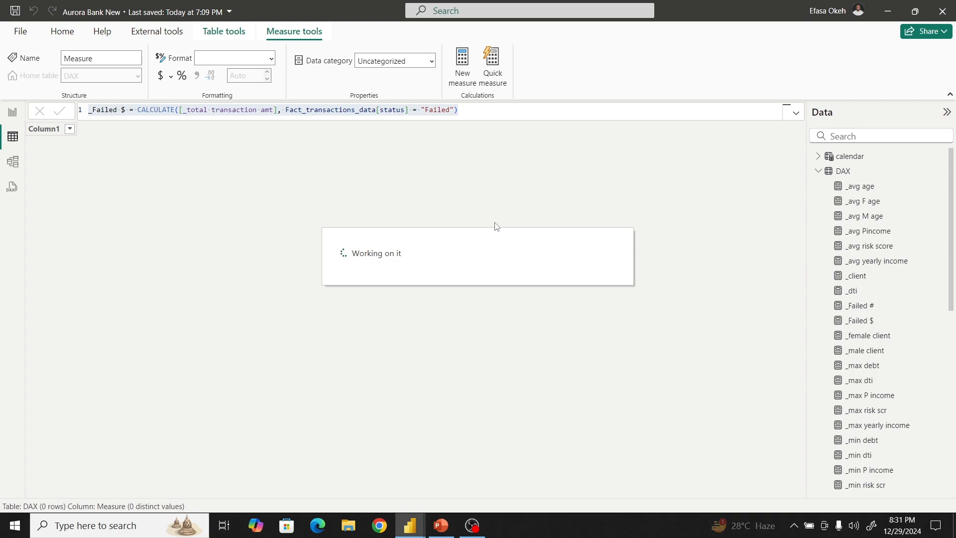
key(ctrl+v)
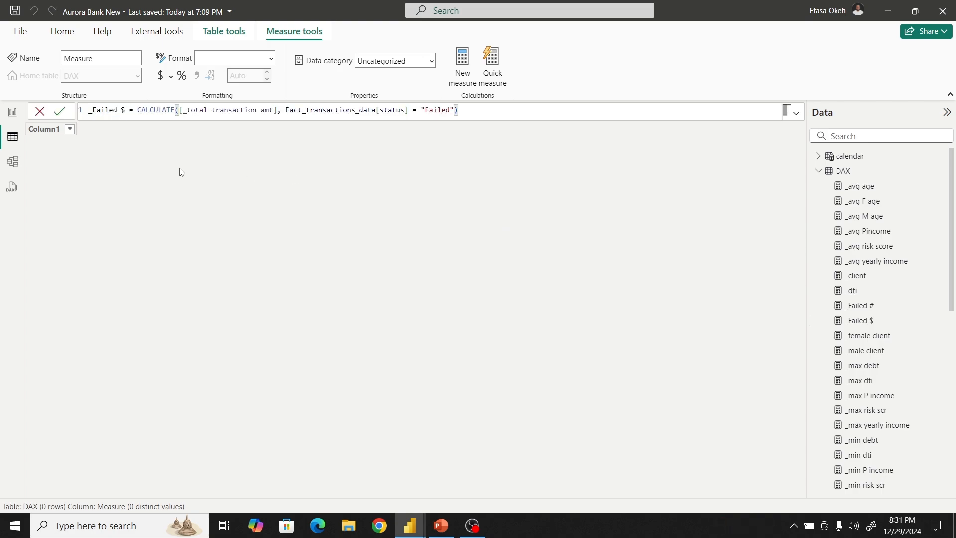
- Rename the measure in the pasted formula as _Pass $
click(119, 110)
key(BackSpace)
key(BackSpace)
key(BackSpace)
key(BackSpace)
key(BackSpace)
key(BackSpace)
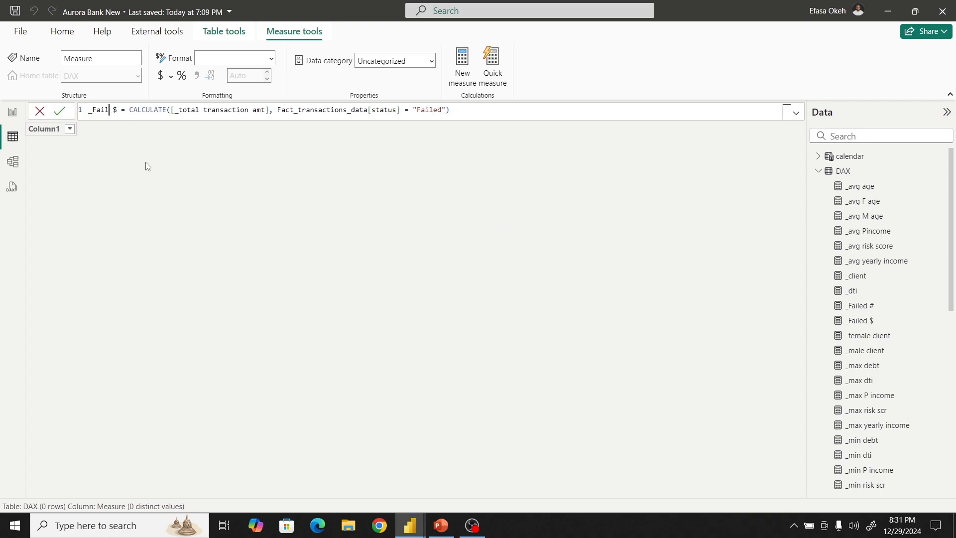
text(Pass)
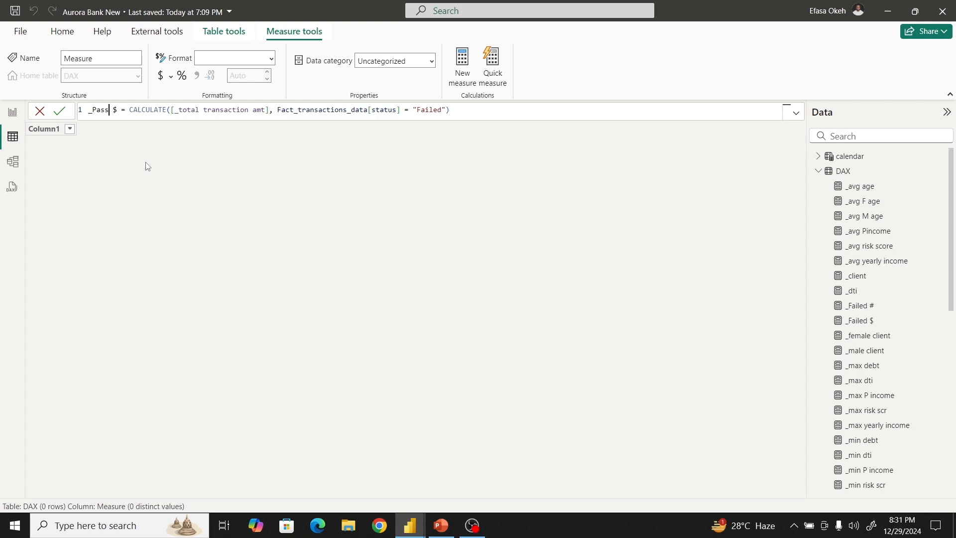
- Set the status filter value in the _Pass $ formula to "Pass" and commit the measure
click(440, 110)
key(BackSpace)
key(BackSpace)
key(BackSpace)
key(BackSpace)
key(BackSpace)
key(BackSpace)
text(Passs)
key(BackSpace)
key(Return)
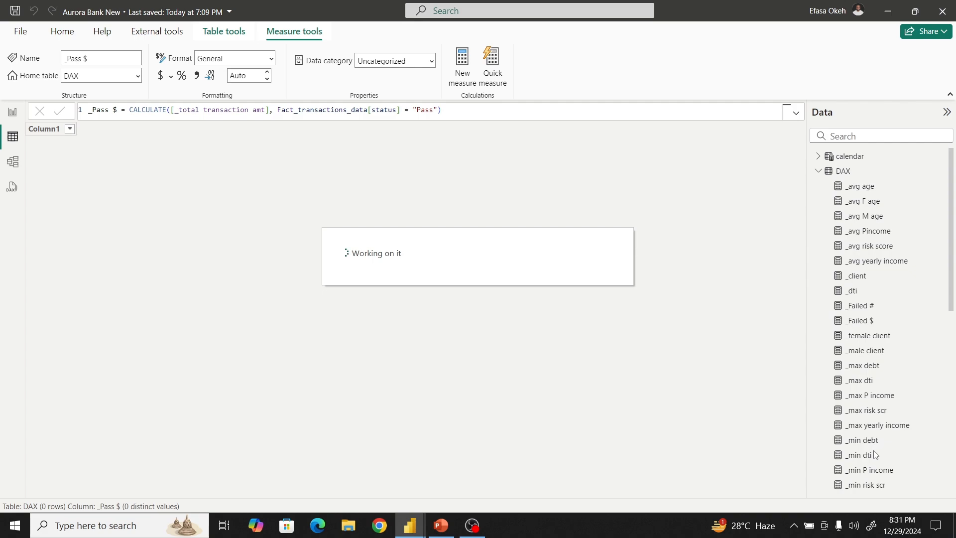
- Correct the spelling of the _total tranactions # measure's name to _total transactions #
scroll(871, 427, down, 4)
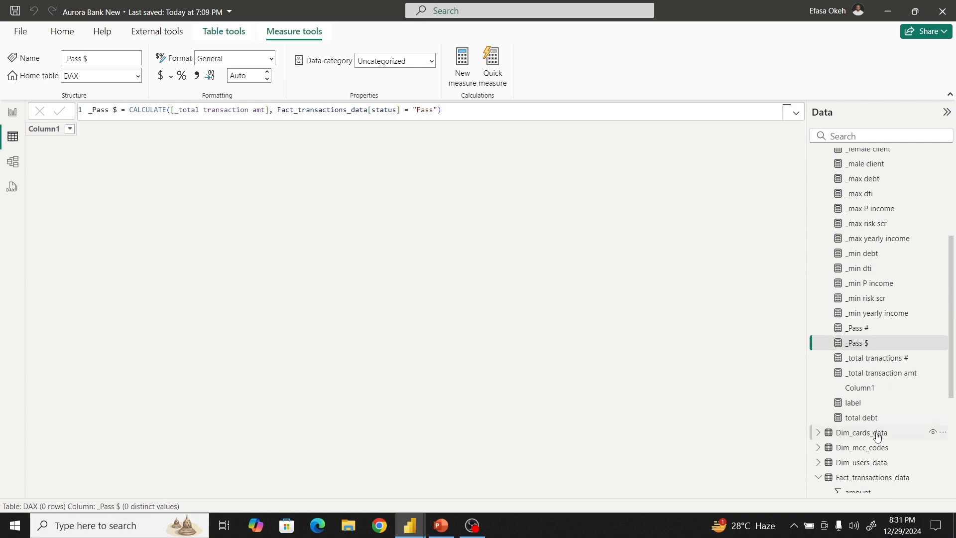
click(875, 360)
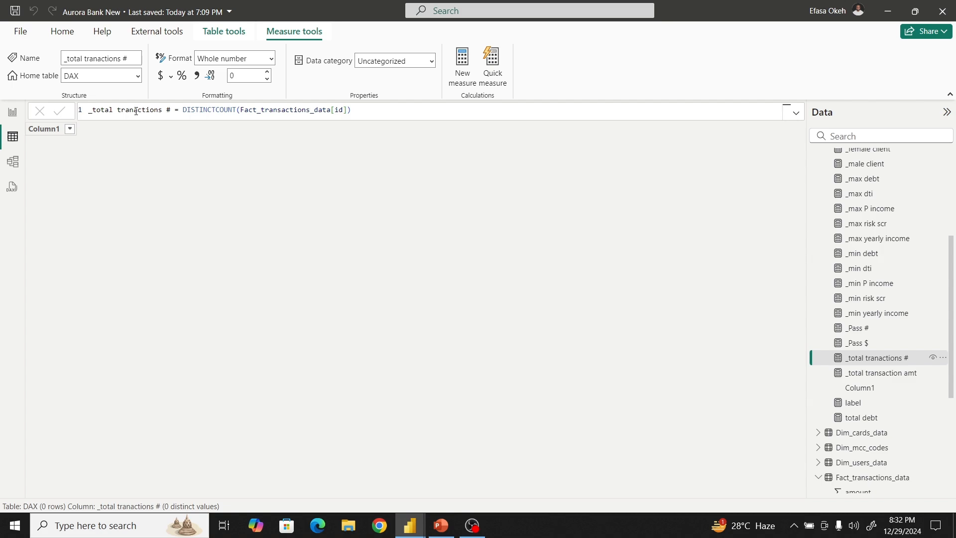
double_click(136, 111)
text(transactions)
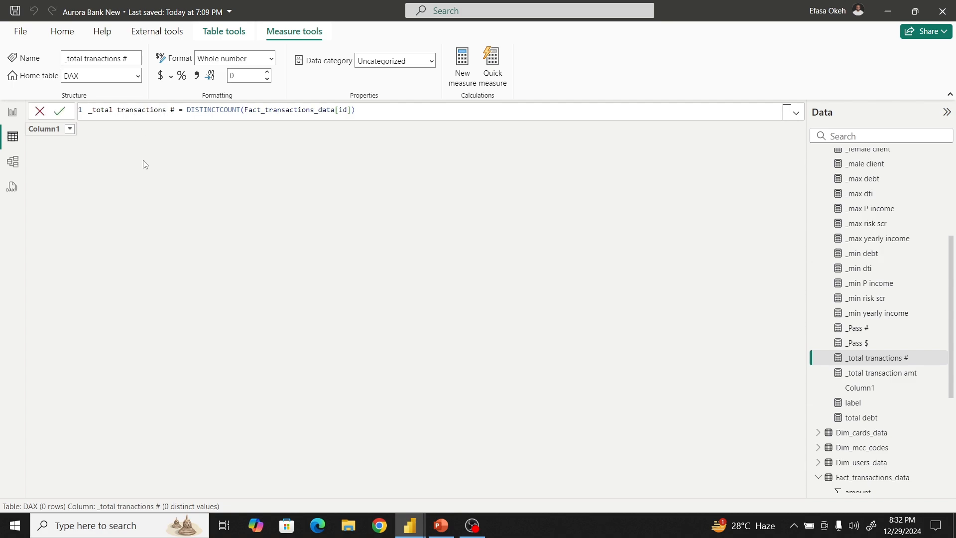
key(Return)
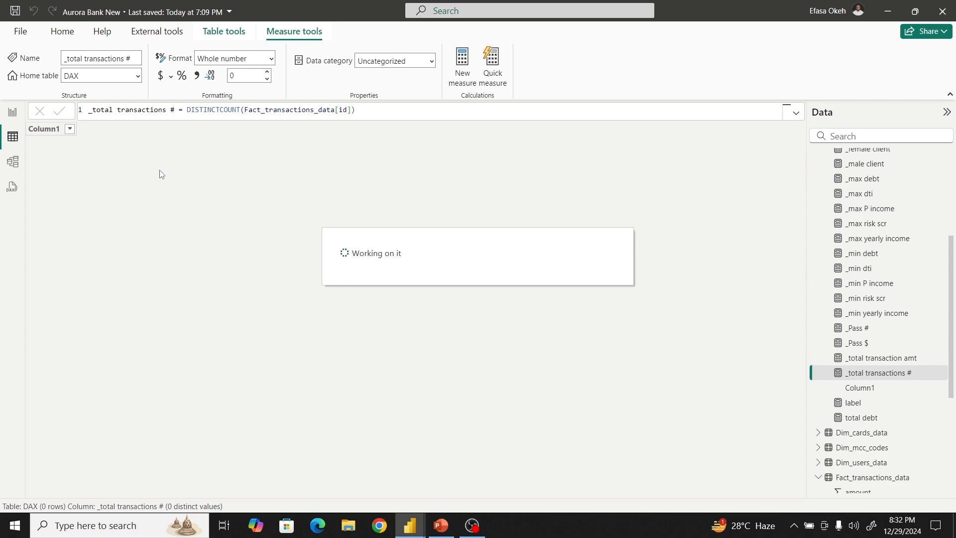
- Return to the report page and change the Total Debt card's heading text to "Total Transactions $"
click(12, 117)
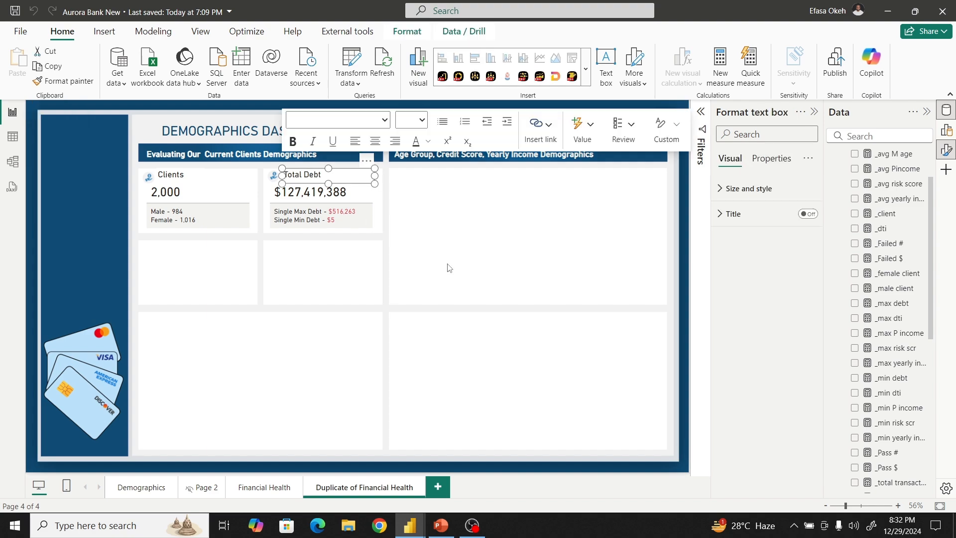
click(324, 175)
key(BackSpace)
key(BackSpace)
key(BackSpace)
key(BackSpace)
key(BackSpace)
key(BackSpace)
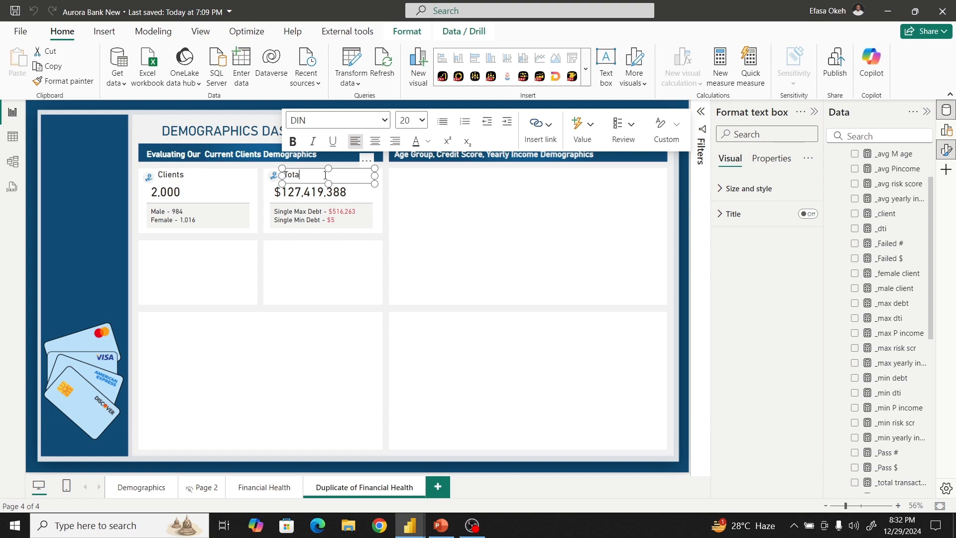
text(t Tr)
text(ansactionssa)
click(303, 174)
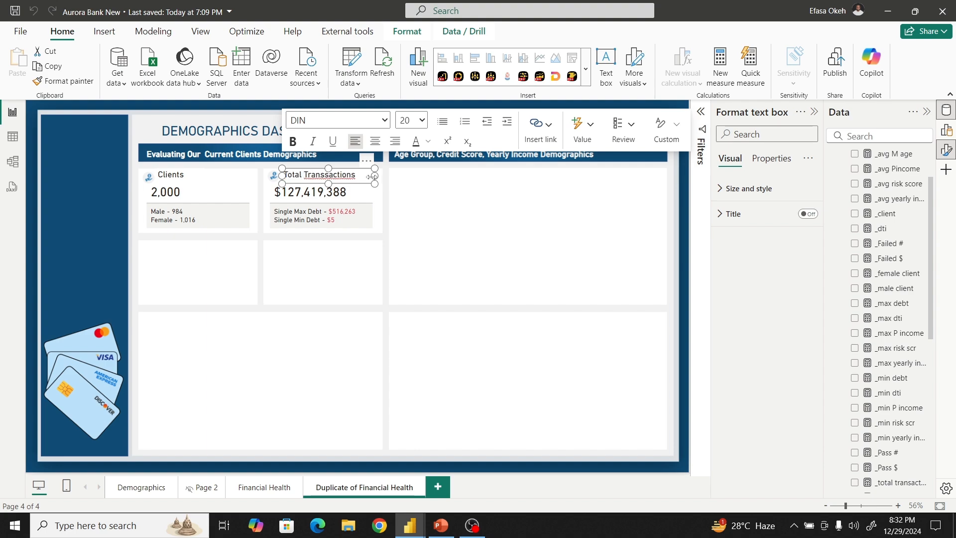
key(BackSpace)
click(368, 236)
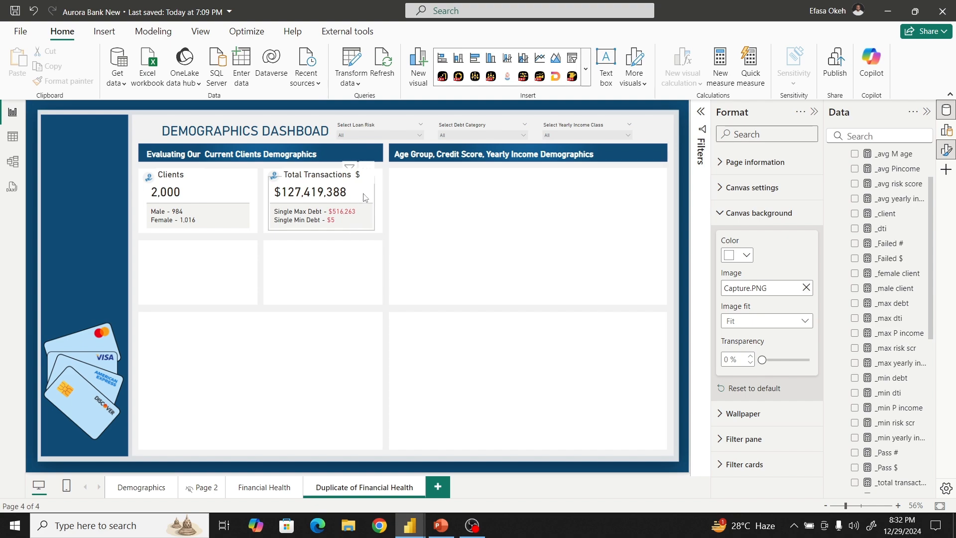
- Replace the total debt field in the Total Transactions $ card with the _total transaction amt measure
click(318, 194)
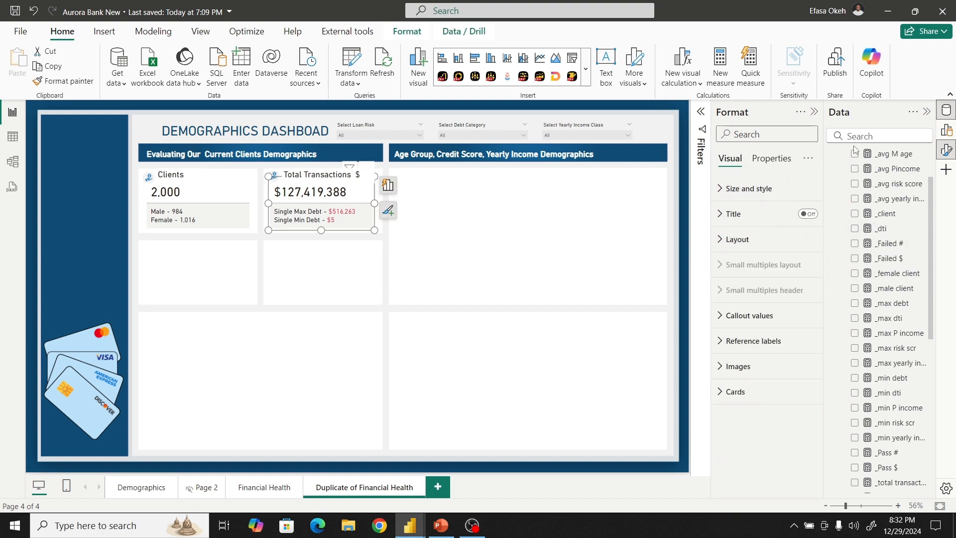
click(945, 130)
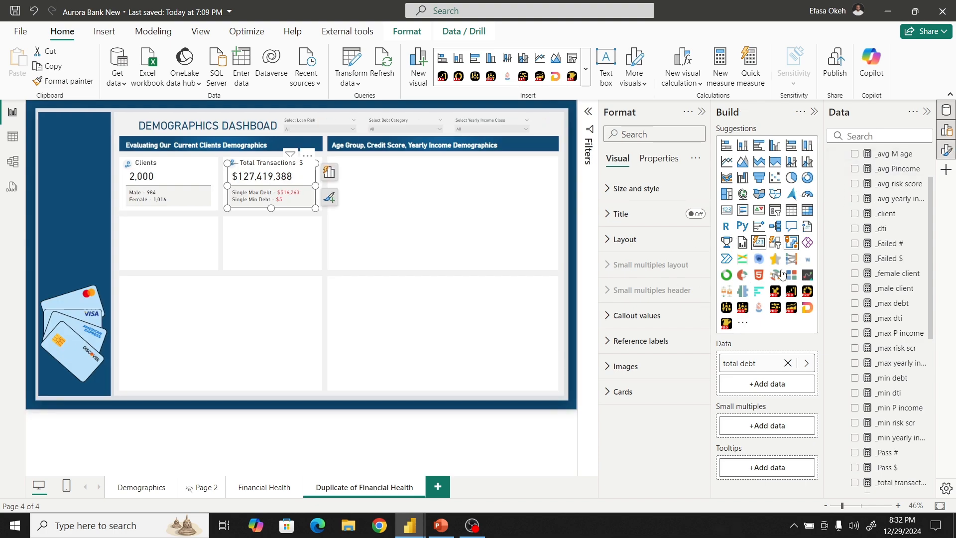
click(787, 363)
scroll(891, 319, down, 5)
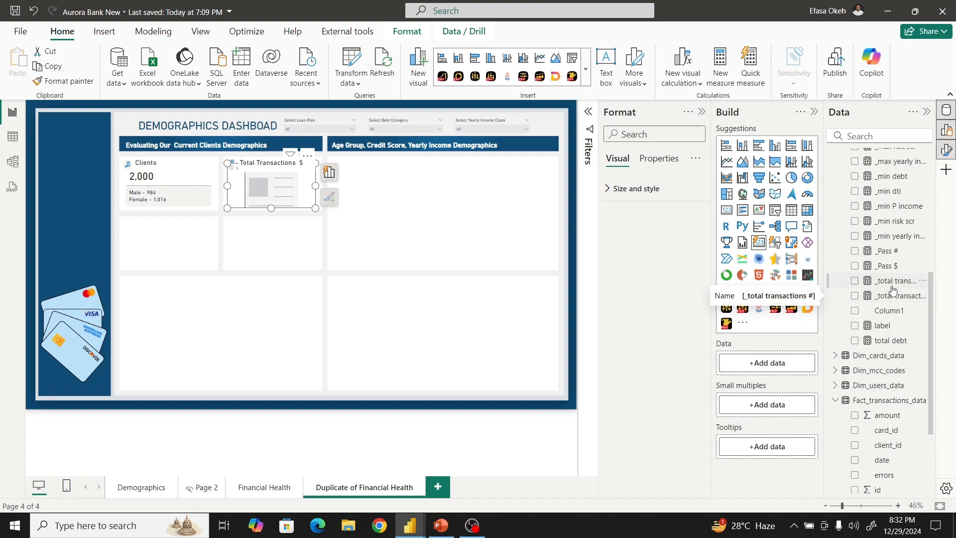
drag(890, 282, 756, 369)
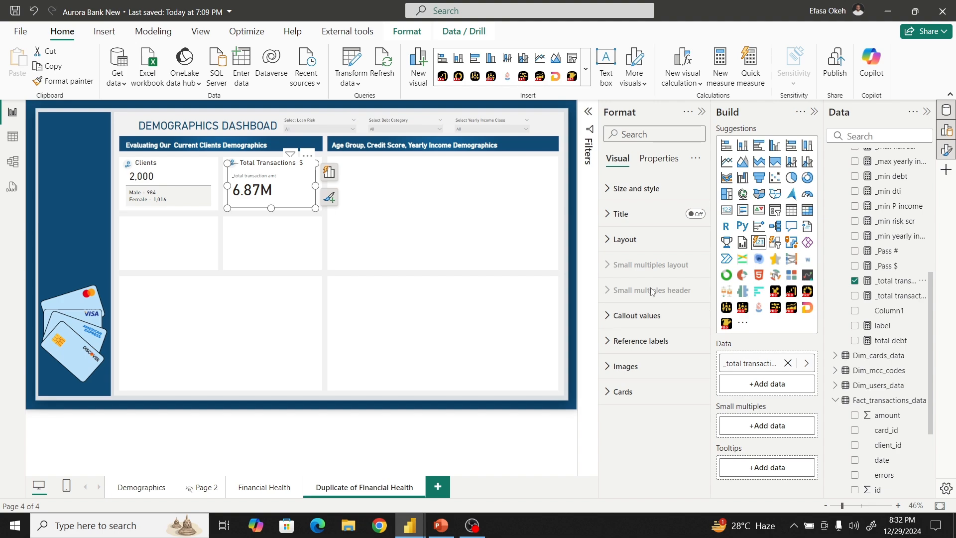
- Set the callout value font size to 30 for the card's _total transaction amt series
click(632, 318)
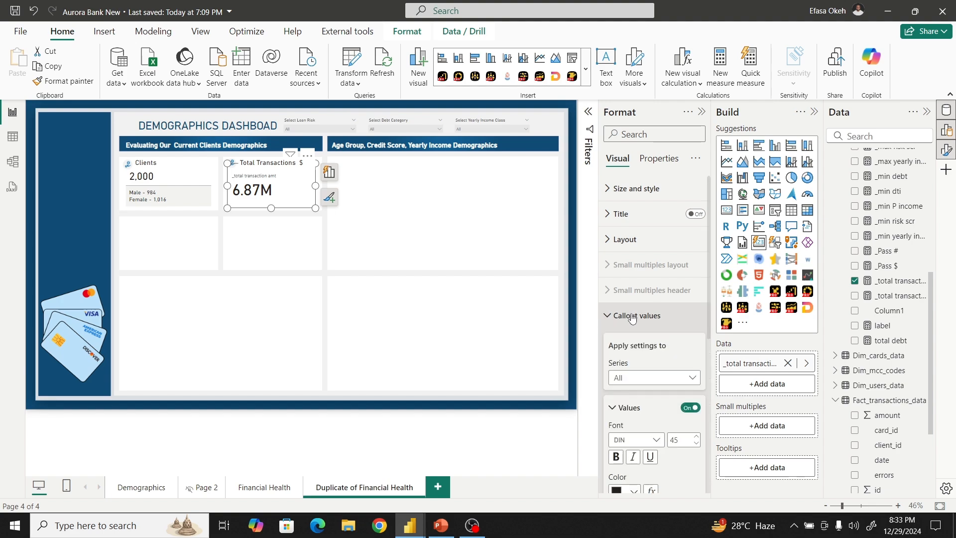
scroll(633, 319, down, 3)
click(629, 256)
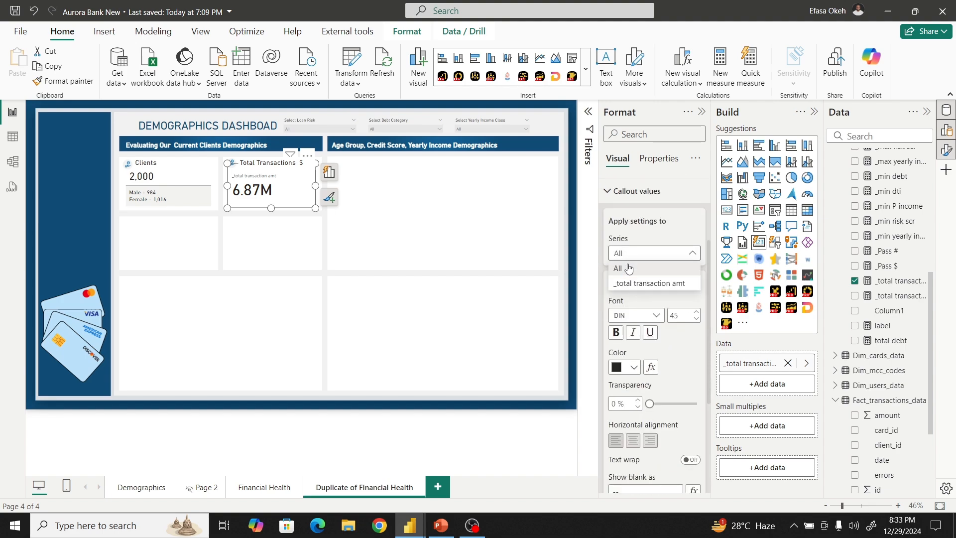
click(627, 280)
double_click(678, 316)
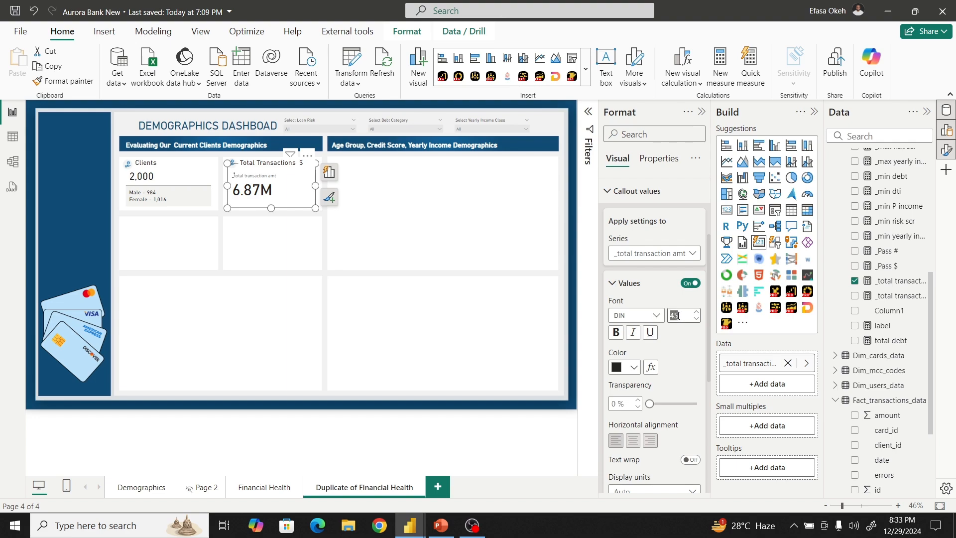
text(30)
- Set the card's callout value display units to None with 0 decimal places
scroll(669, 347, down, 5)
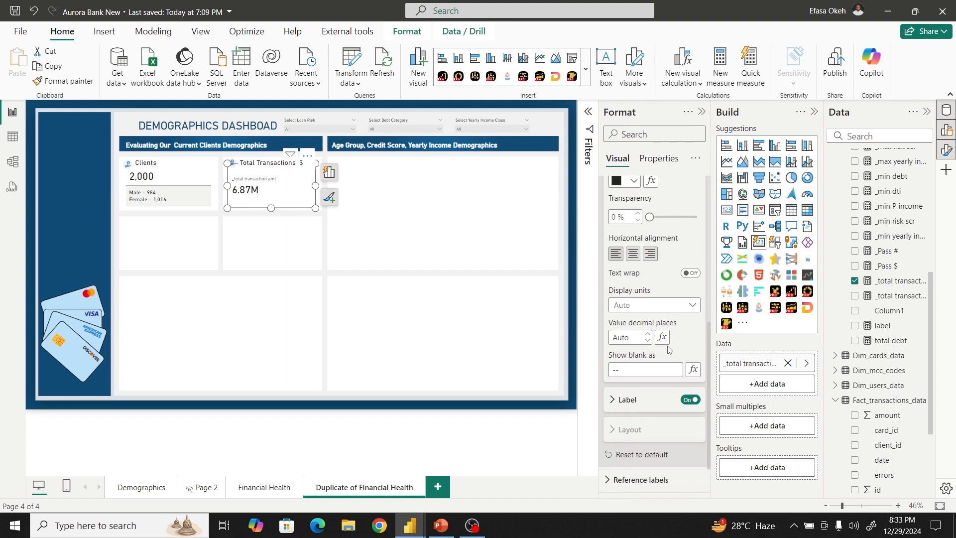
click(641, 312)
click(634, 335)
click(647, 342)
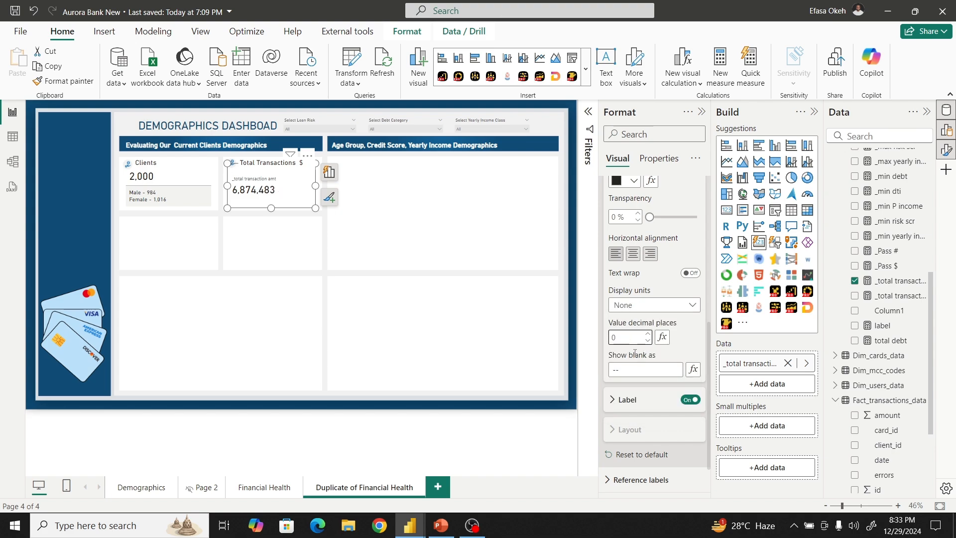
- Turn off the card's callout label and format the _total transaction amt measure as Currency
scroll(635, 353, down, 1)
click(691, 350)
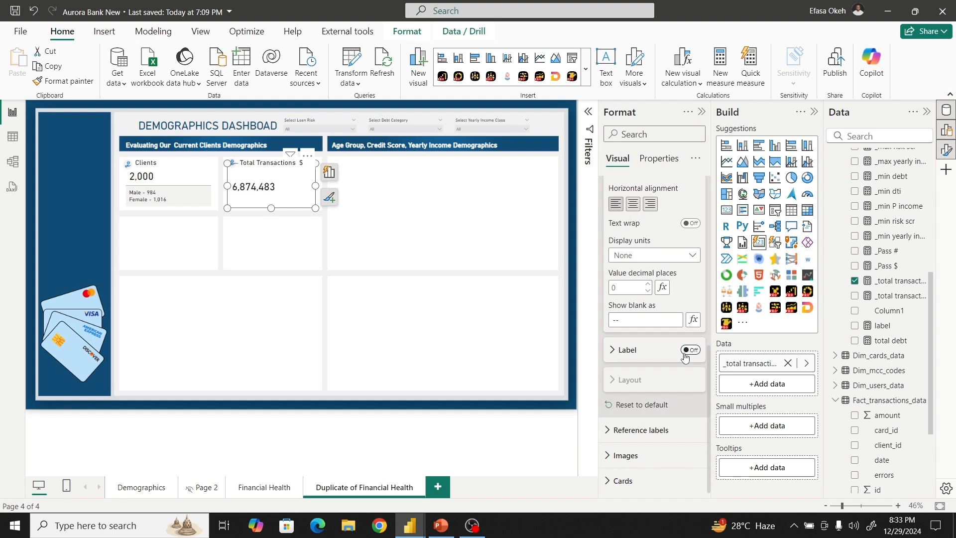
click(894, 282)
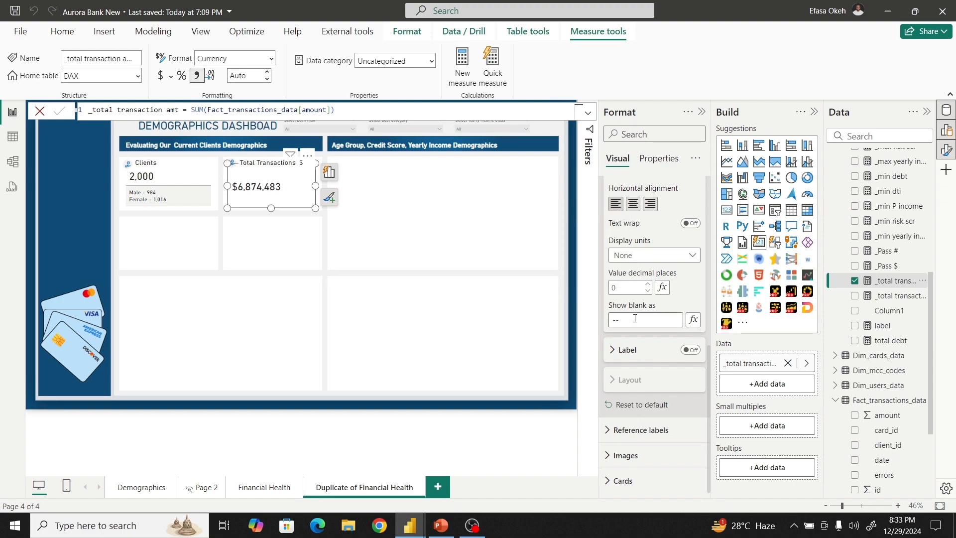
- Add the _Pass $ and _Failed $ measures as reference labels for the Total Transactions $ card's _total transaction amt series
scroll(633, 325, up, 5)
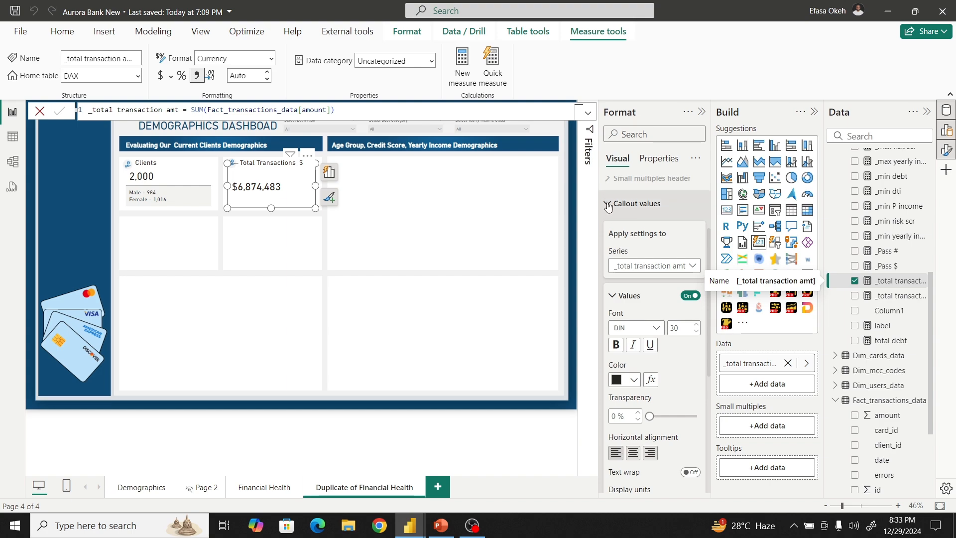
click(613, 204)
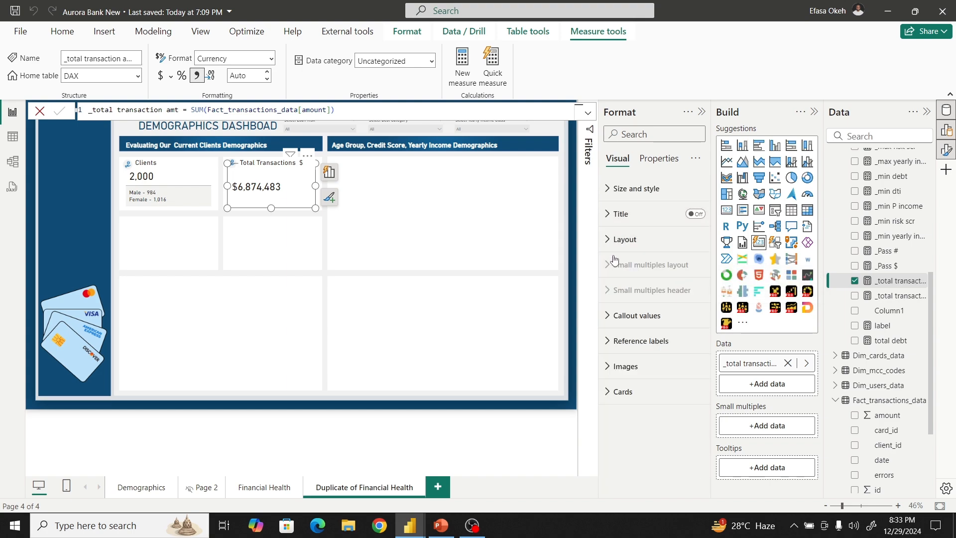
click(611, 342)
scroll(628, 359, down, 2)
click(642, 381)
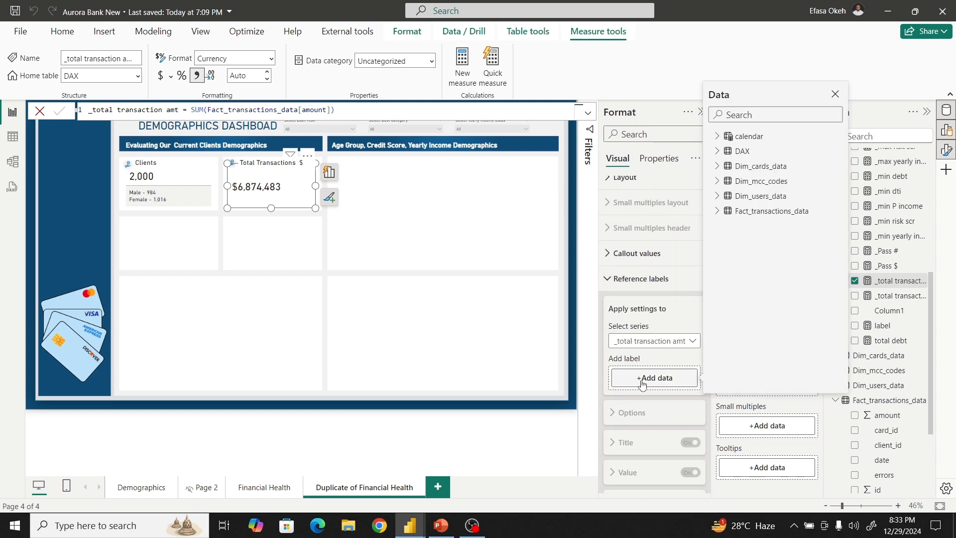
click(715, 158)
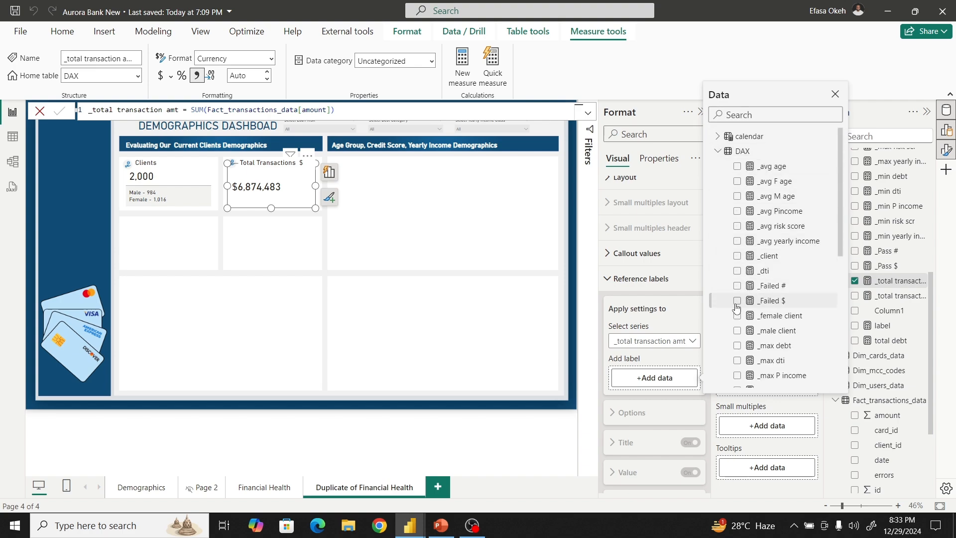
scroll(737, 309, down, 3)
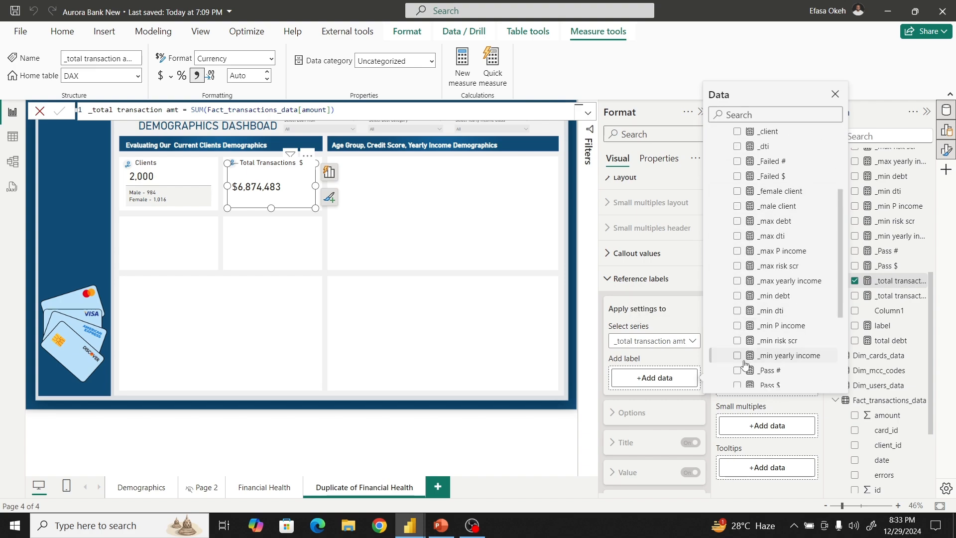
scroll(738, 386, down, 3)
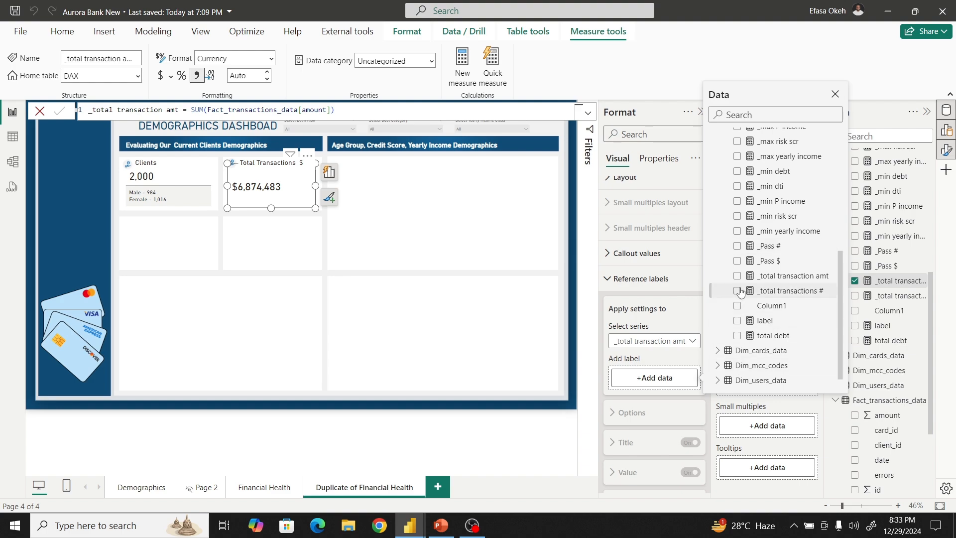
click(737, 261)
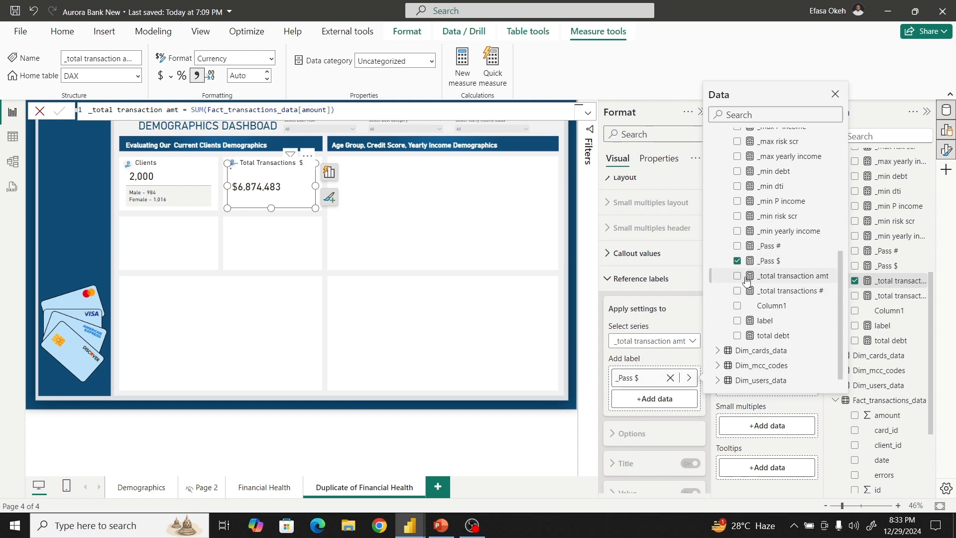
scroll(739, 264, up, 3)
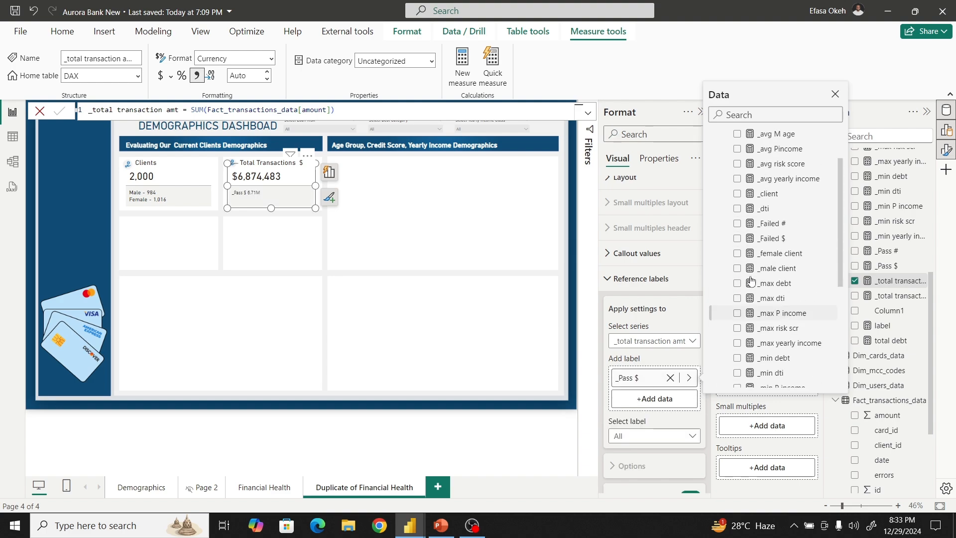
click(738, 239)
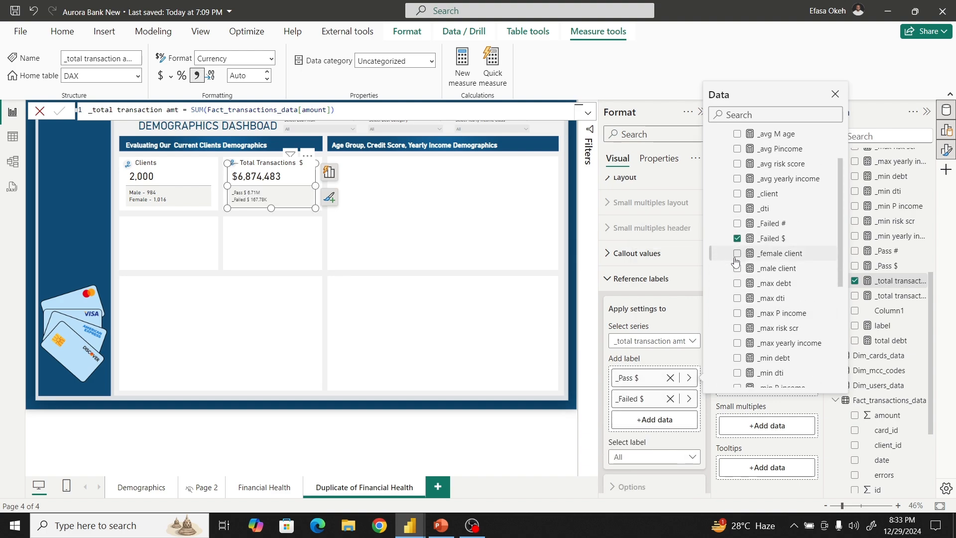
click(648, 351)
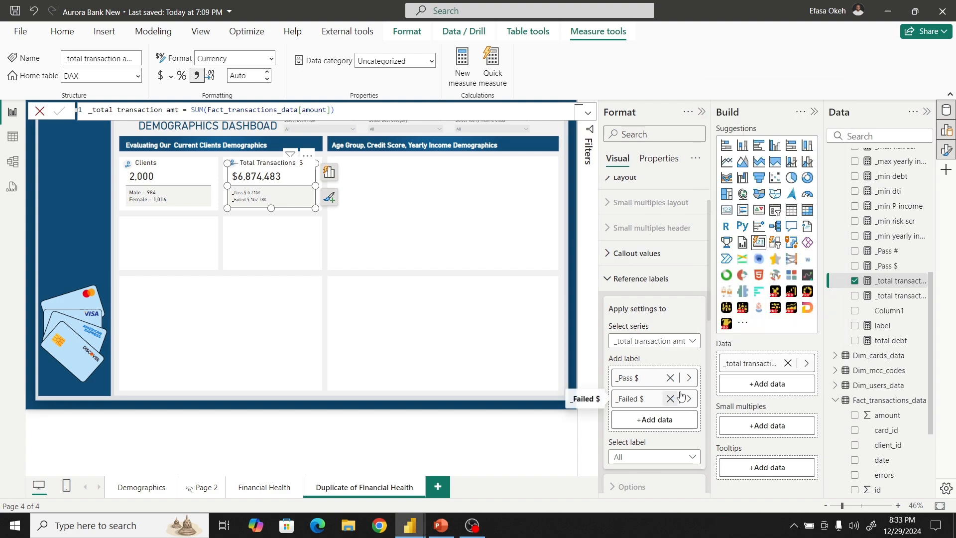
- Set all reference label titles to DIN at size 16 and their values to size 16
scroll(665, 389, down, 3)
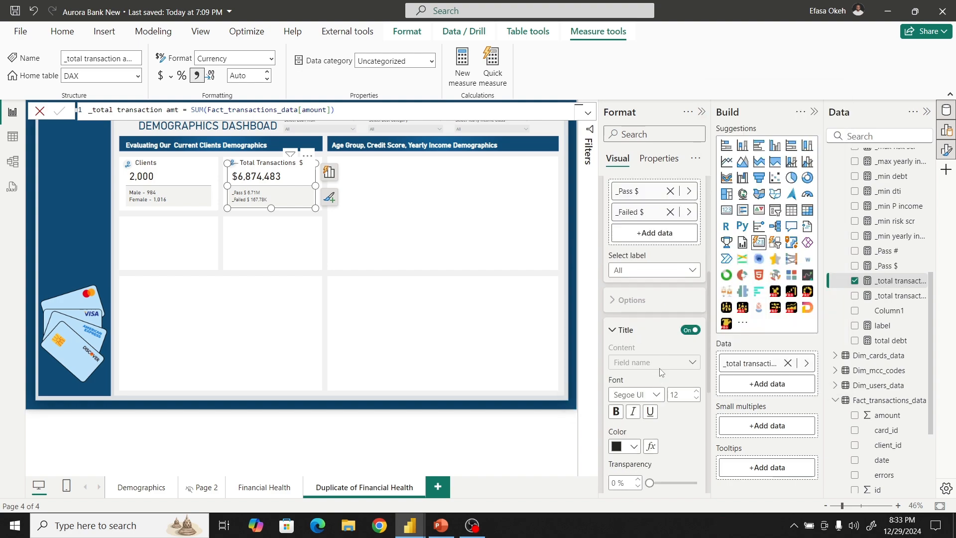
scroll(659, 371, down, 2)
click(631, 333)
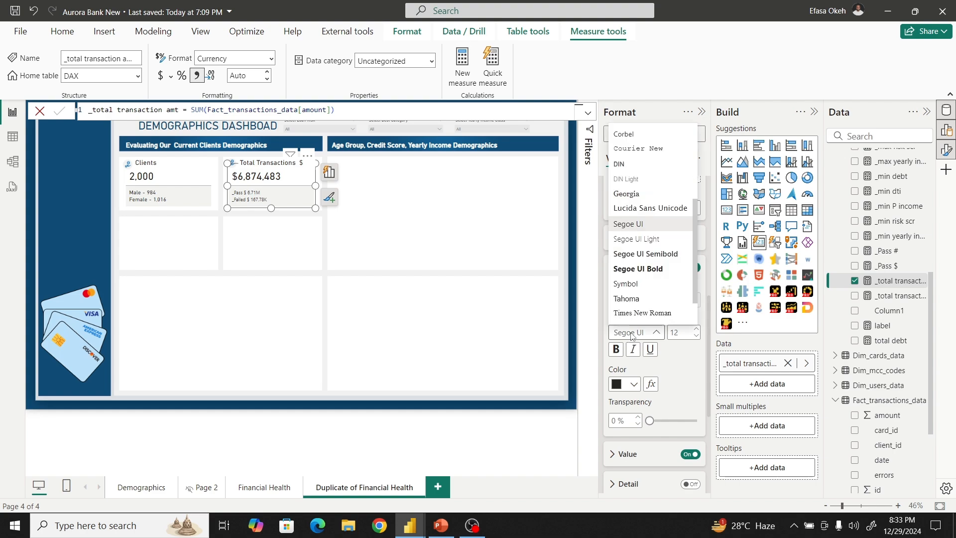
click(619, 164)
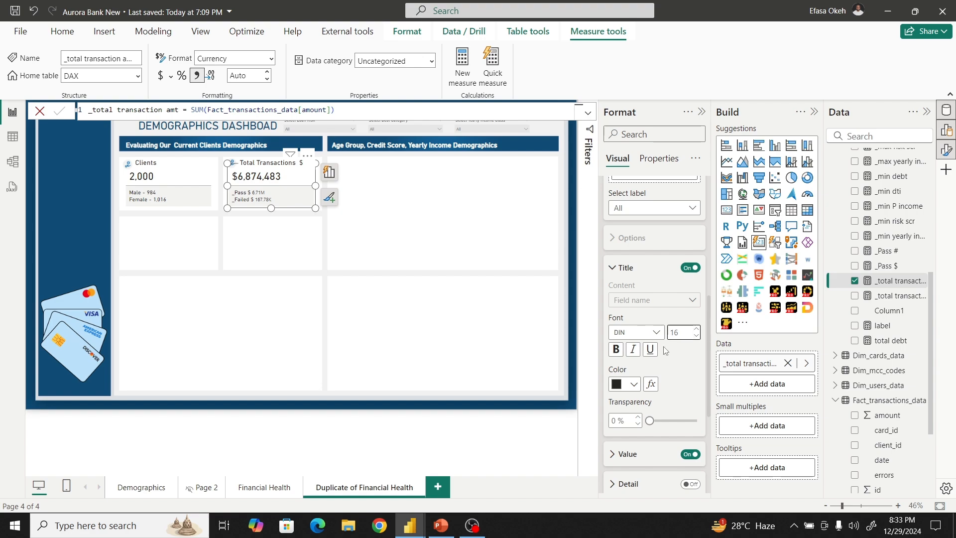
scroll(649, 355, down, 3)
click(612, 268)
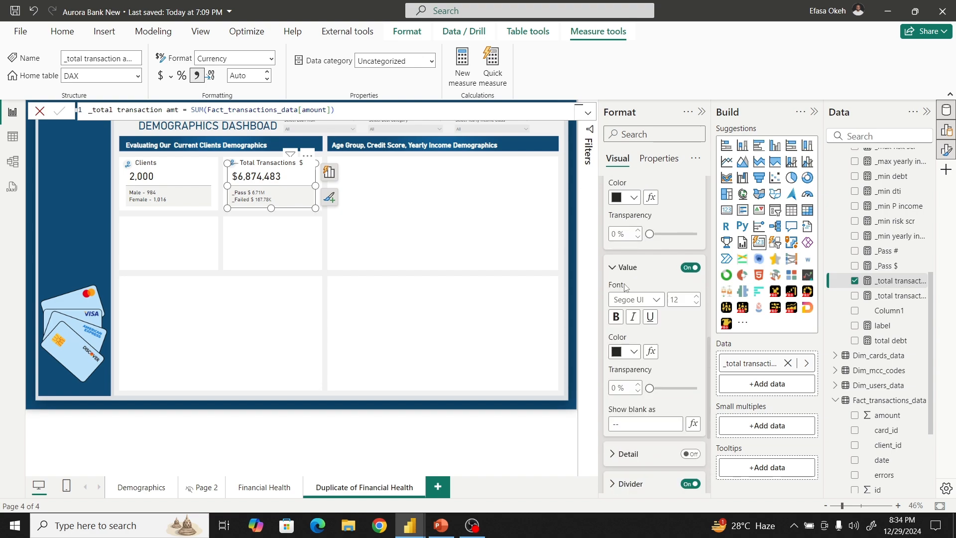
click(697, 296)
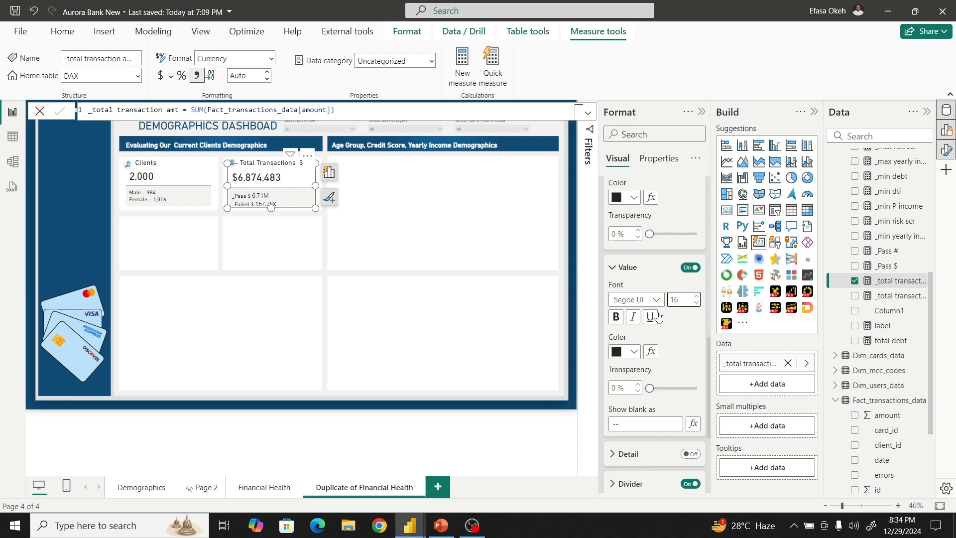
- Give the _Pass $ reference label a custom title reading "Pass $ - "
scroll(648, 309, up, 4)
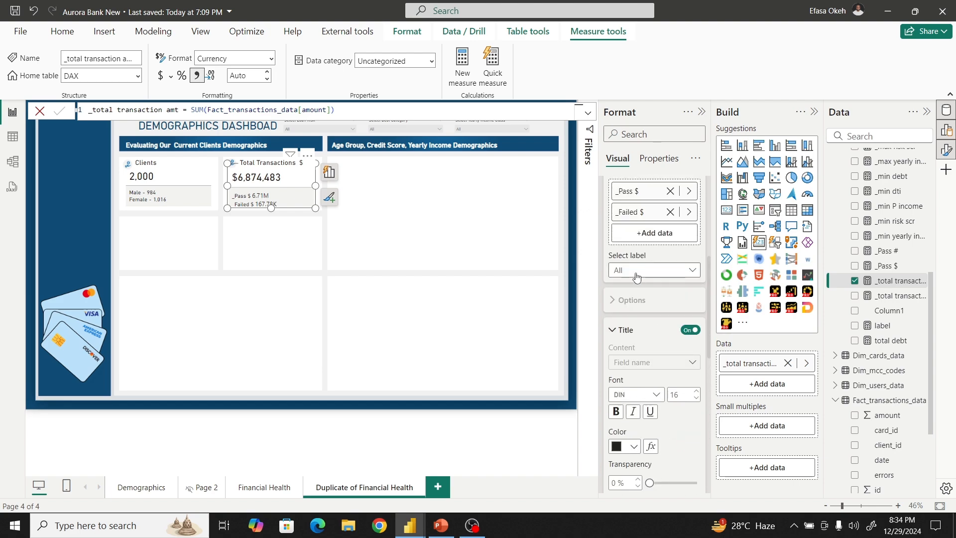
click(632, 271)
click(630, 300)
click(632, 367)
click(631, 383)
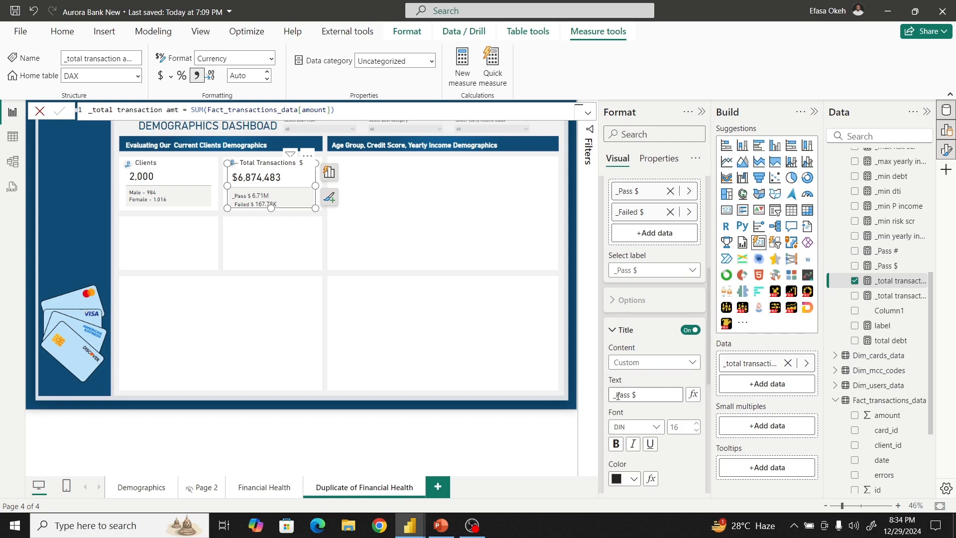
click(616, 395)
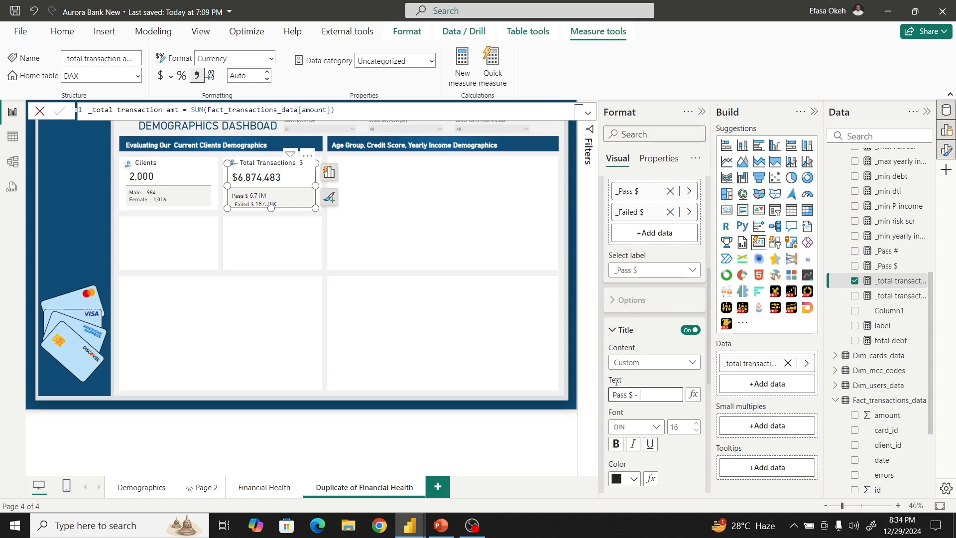
- Set the _Pass $ label value to display units None with 0 decimal places and format the _Pass $ measure as Currency
scroll(633, 388, down, 4)
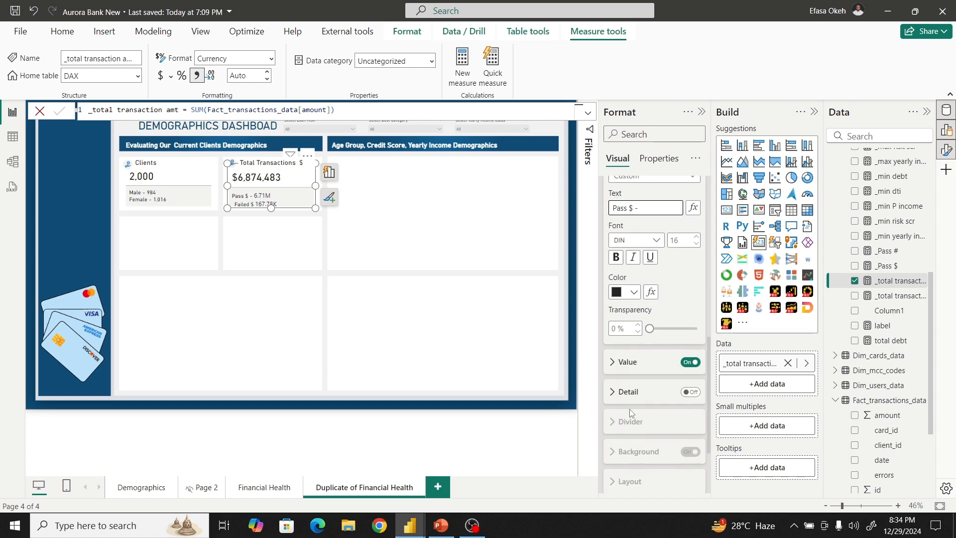
click(623, 369)
scroll(639, 405, down, 3)
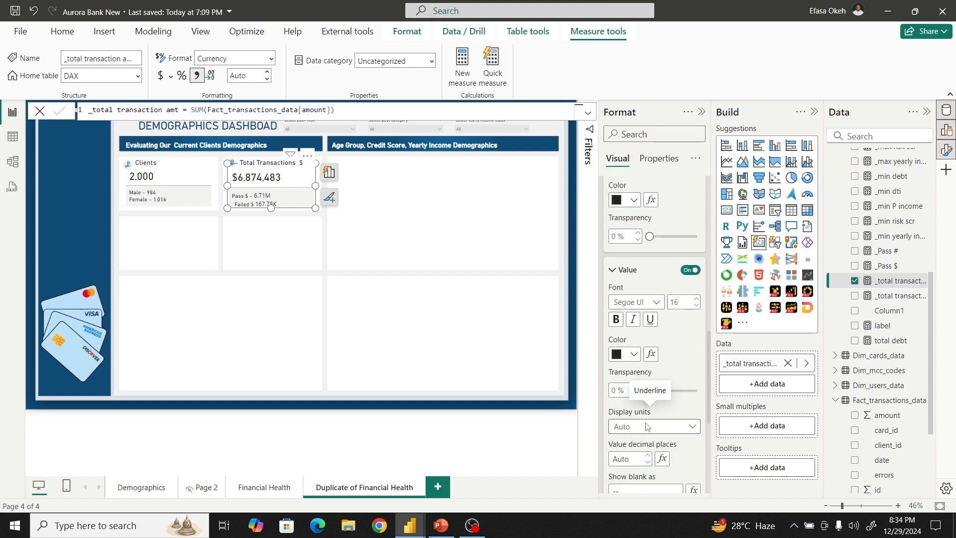
click(638, 398)
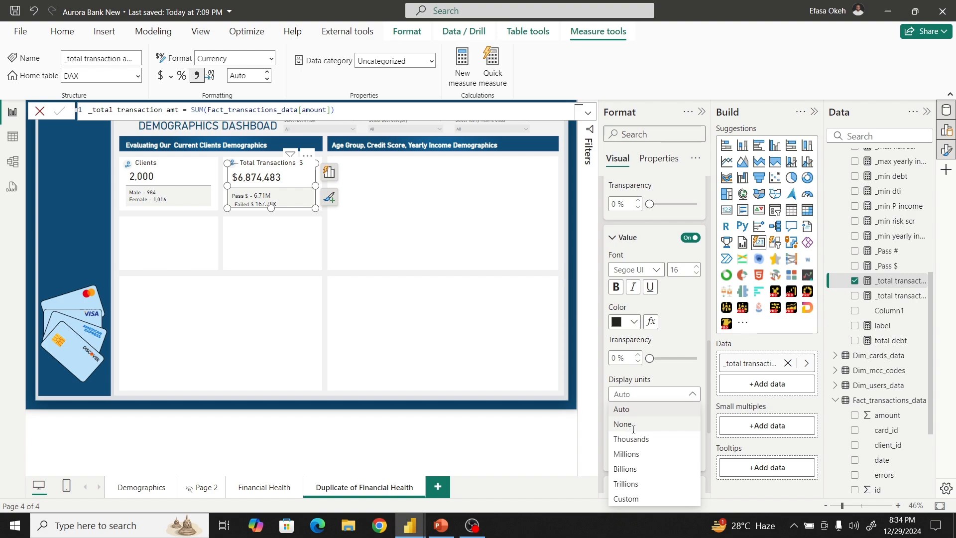
click(633, 425)
scroll(649, 375, down, 2)
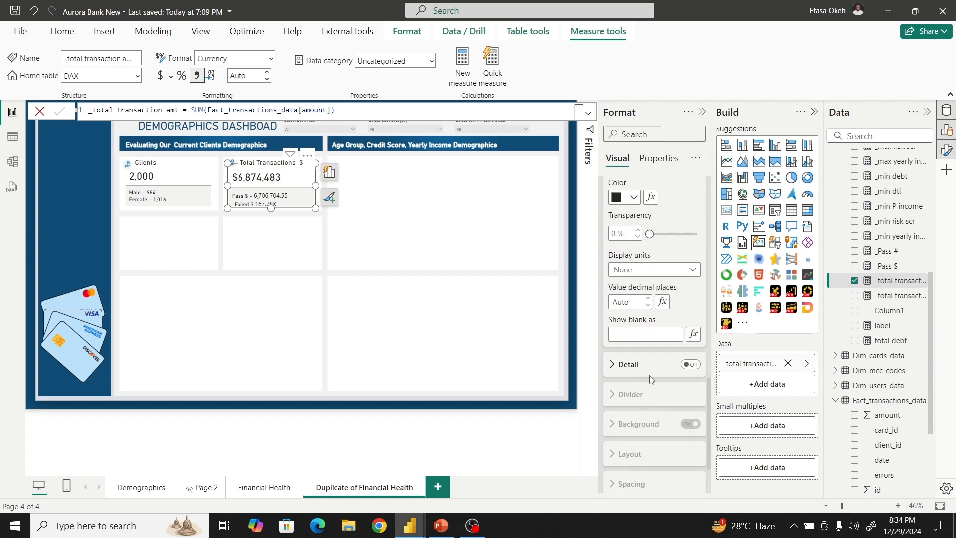
click(647, 305)
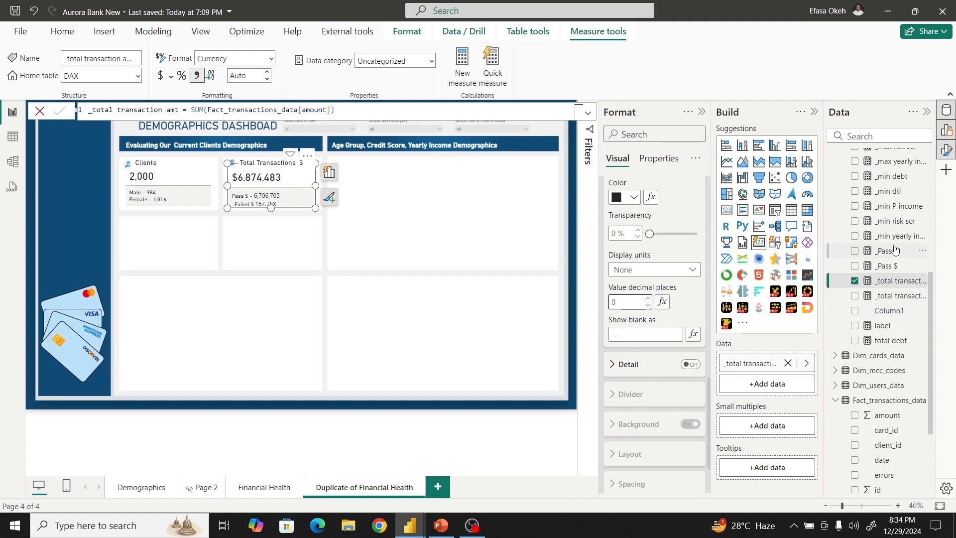
click(889, 265)
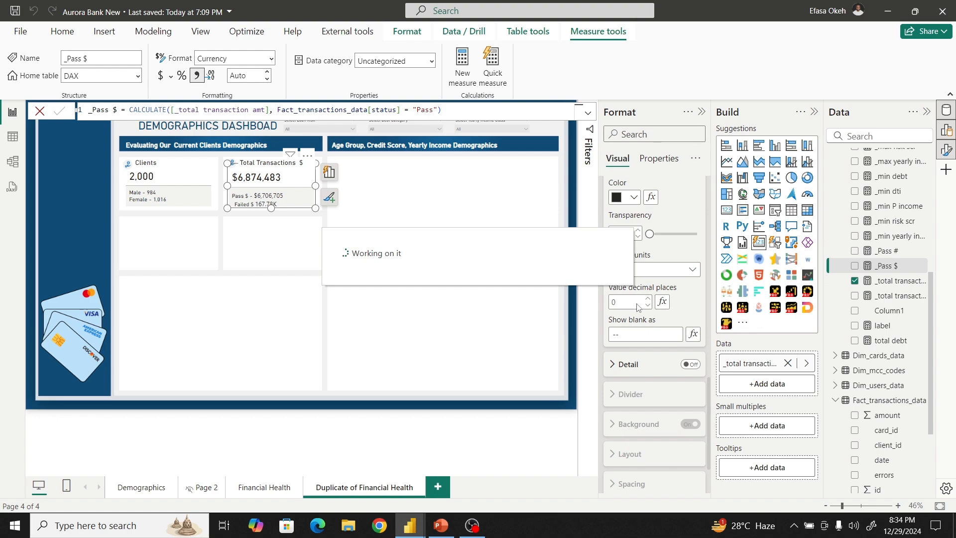
- Color the _Pass $ reference label value green (#52DF6E)
scroll(637, 309, up, 3)
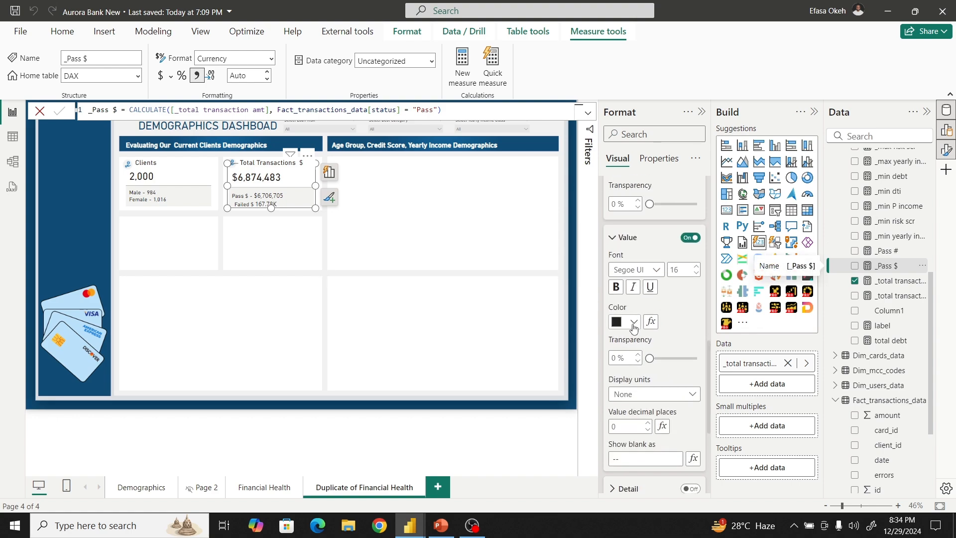
click(633, 322)
click(660, 295)
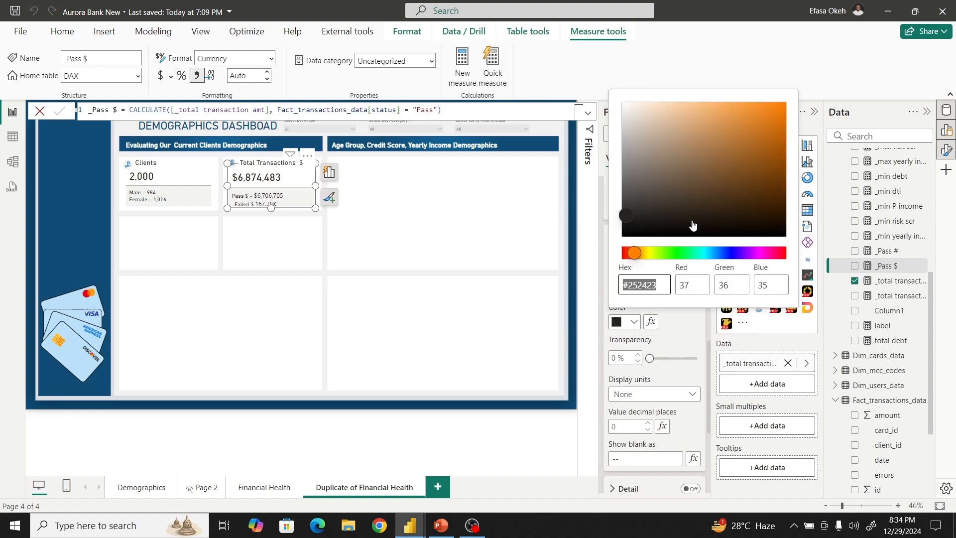
click(684, 258)
drag(720, 166, 722, 117)
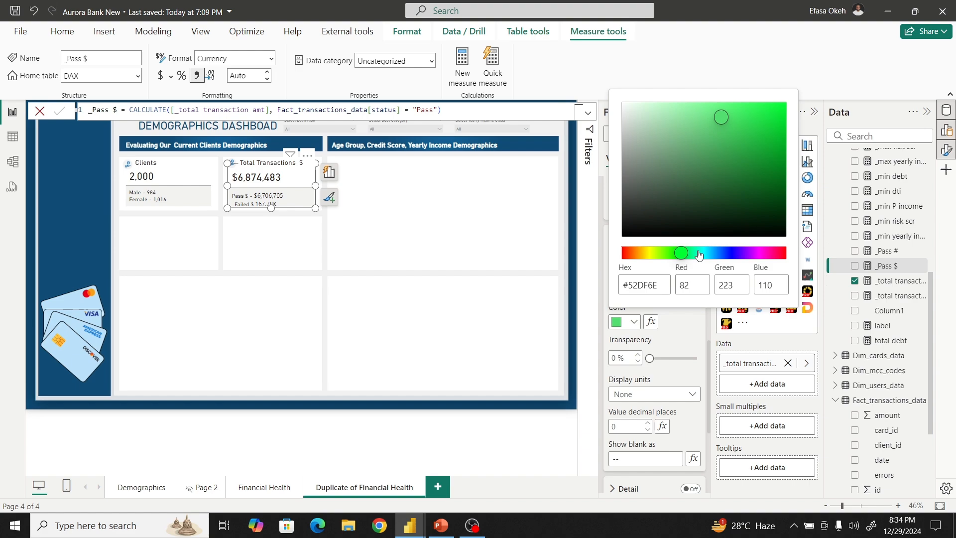
click(680, 333)
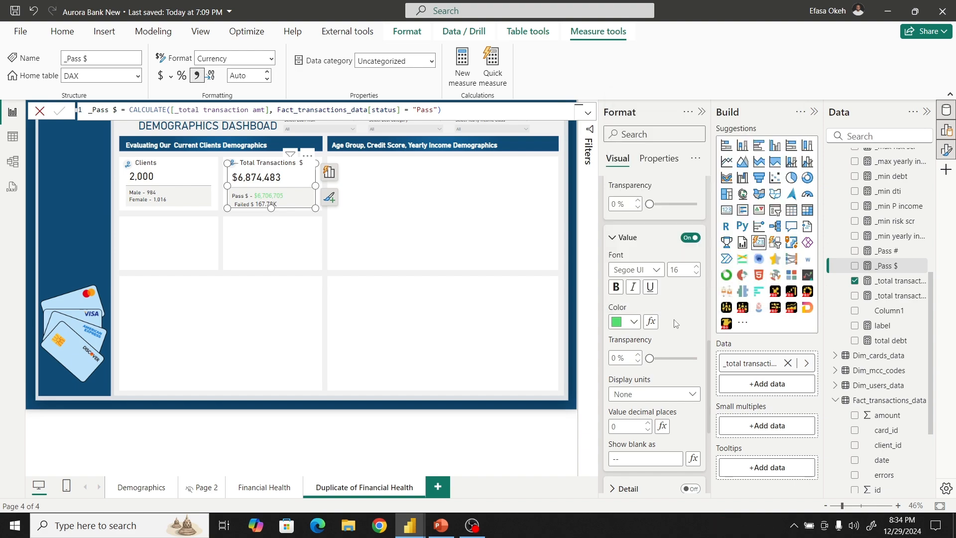
- Give the _Failed $ reference label a custom title reading "Failed $ -"
scroll(670, 303, up, 5)
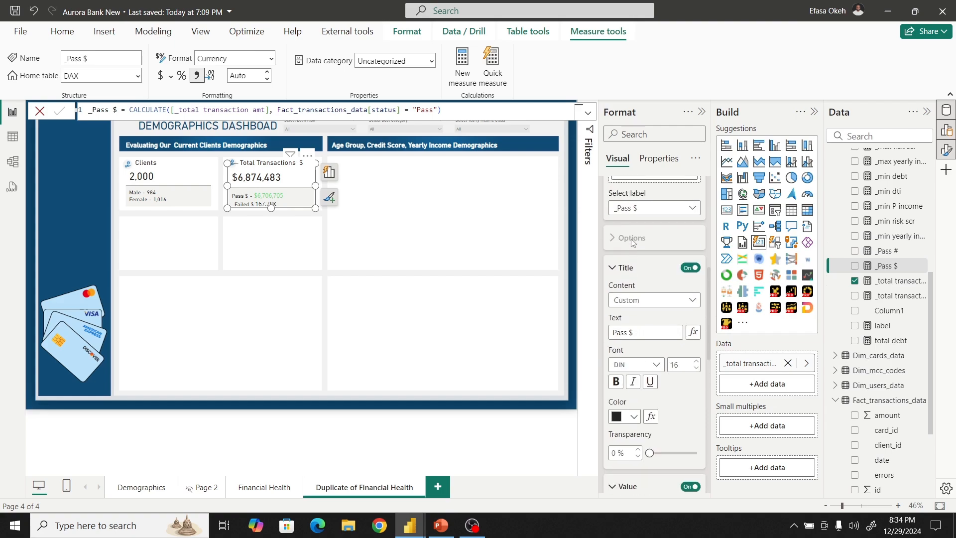
click(630, 208)
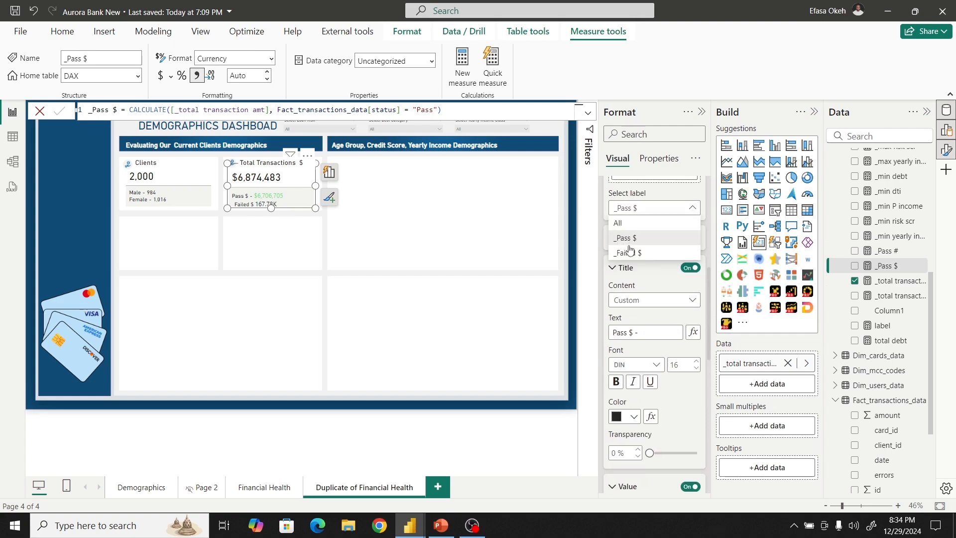
click(630, 254)
click(629, 302)
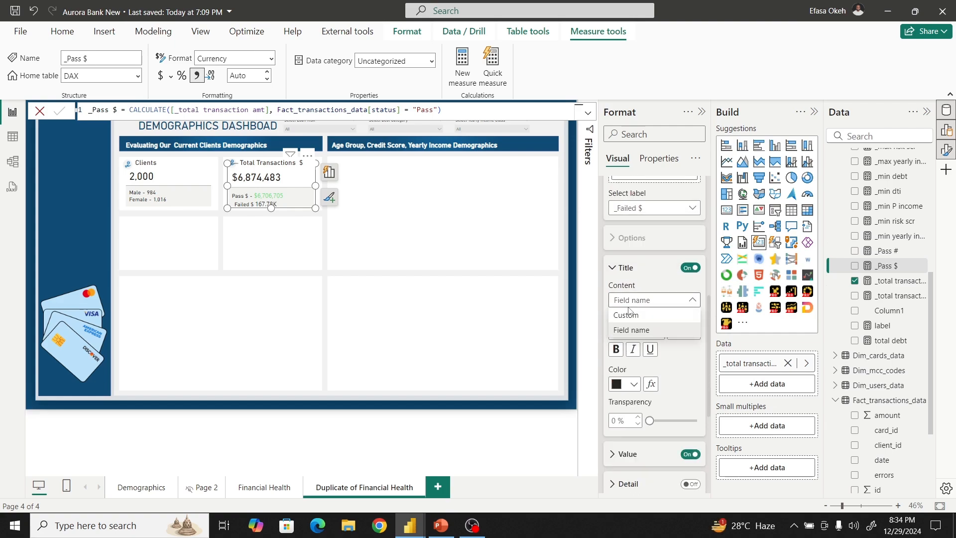
click(628, 317)
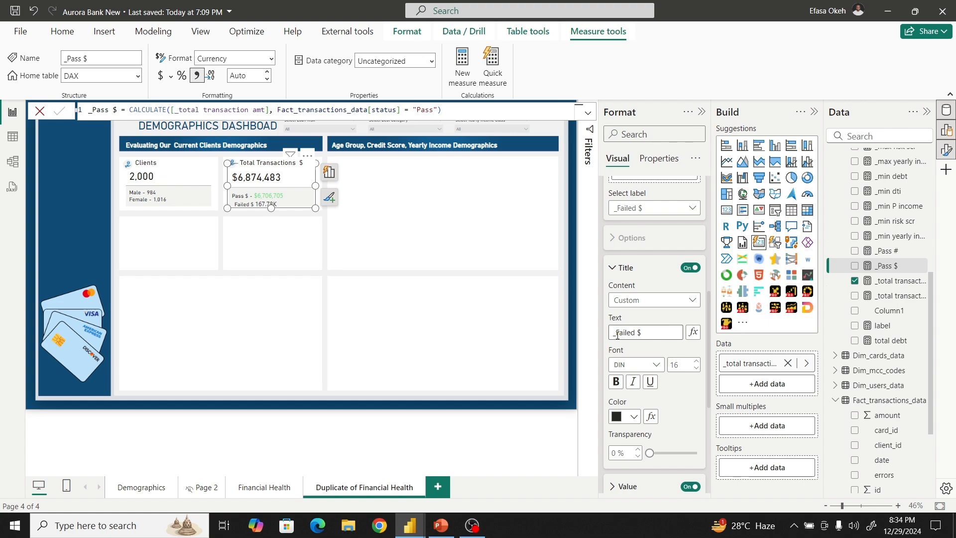
key(BackSpace)
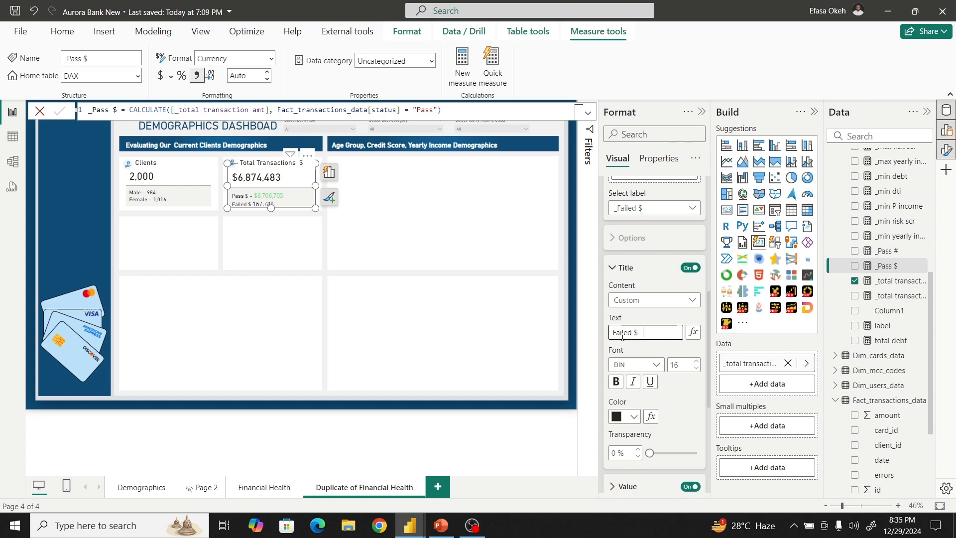
- Set the _Failed $ label value to display units None with 0 decimal places and format the _Failed $ measure as Currency
scroll(648, 380, down, 4)
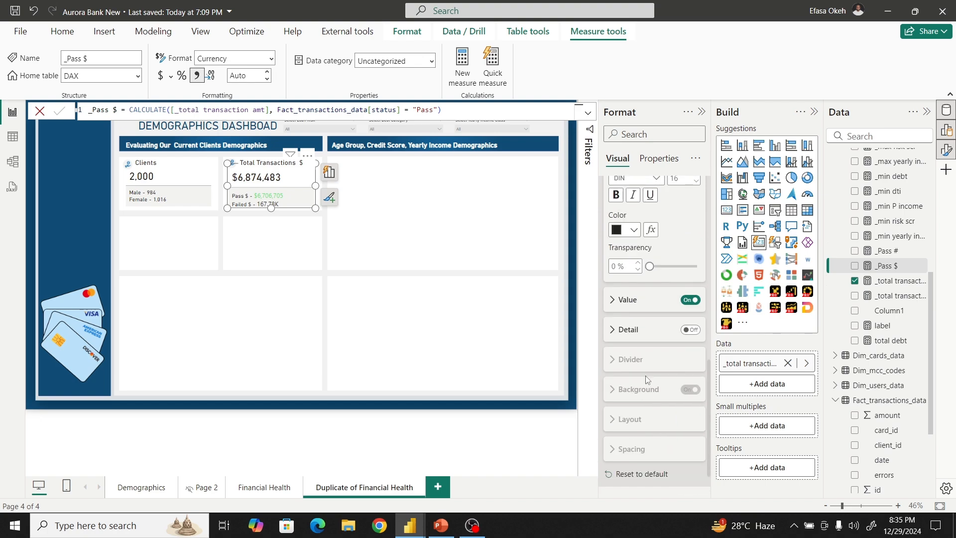
click(625, 300)
scroll(630, 324, down, 2)
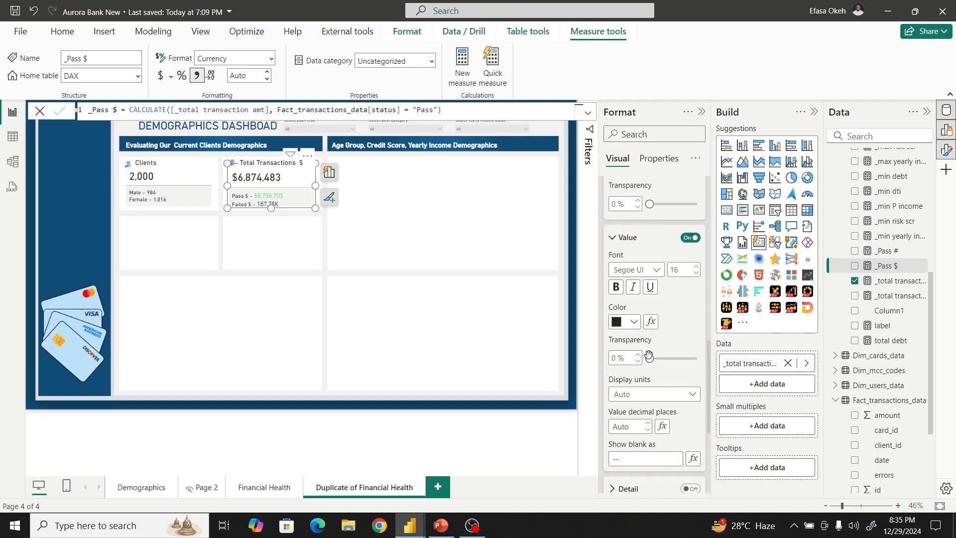
click(634, 396)
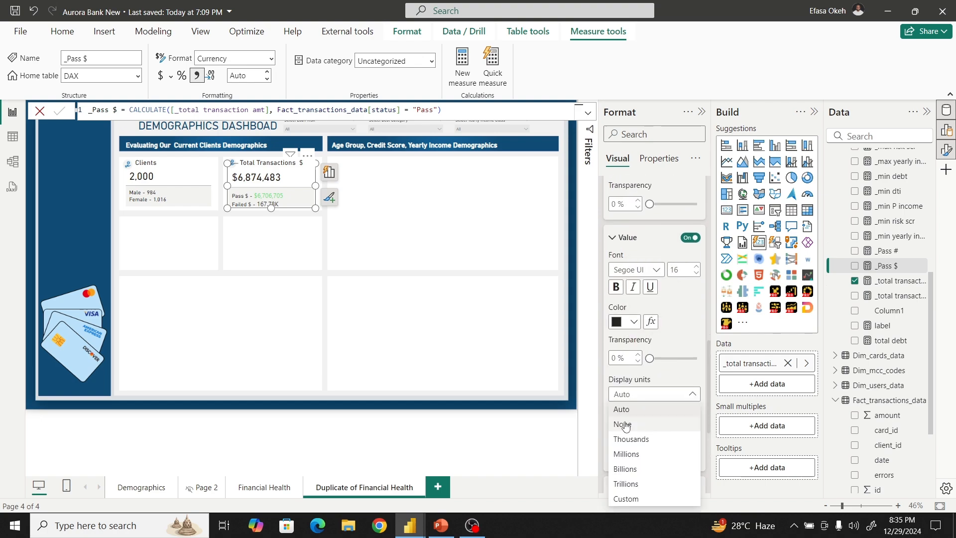
click(626, 423)
scroll(651, 336, down, 4)
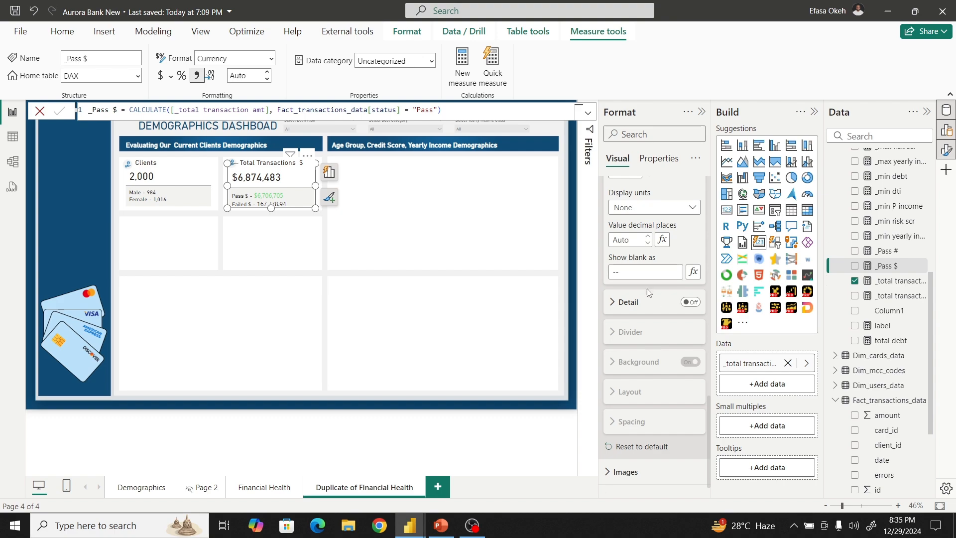
scroll(647, 299, up, 3)
click(626, 364)
text(0)
key(Return)
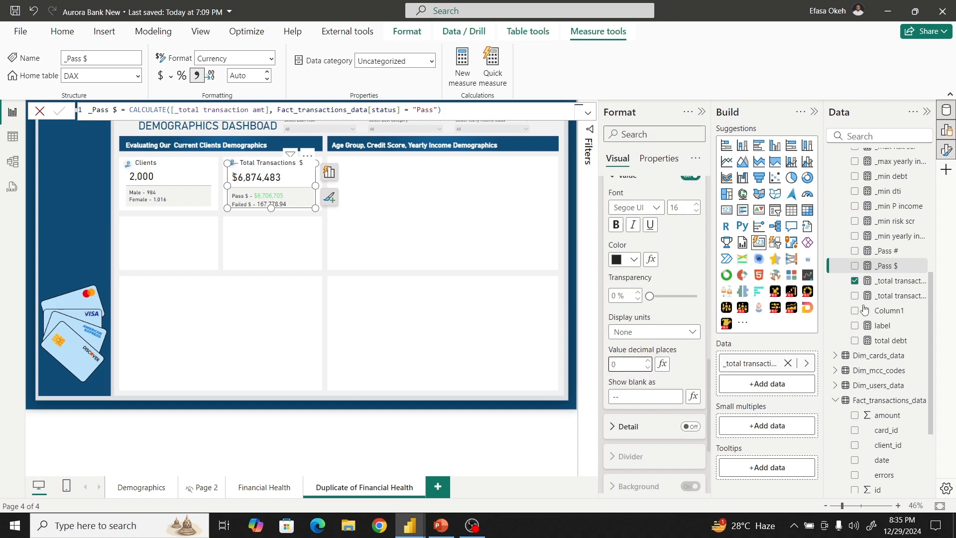
scroll(893, 244, up, 3)
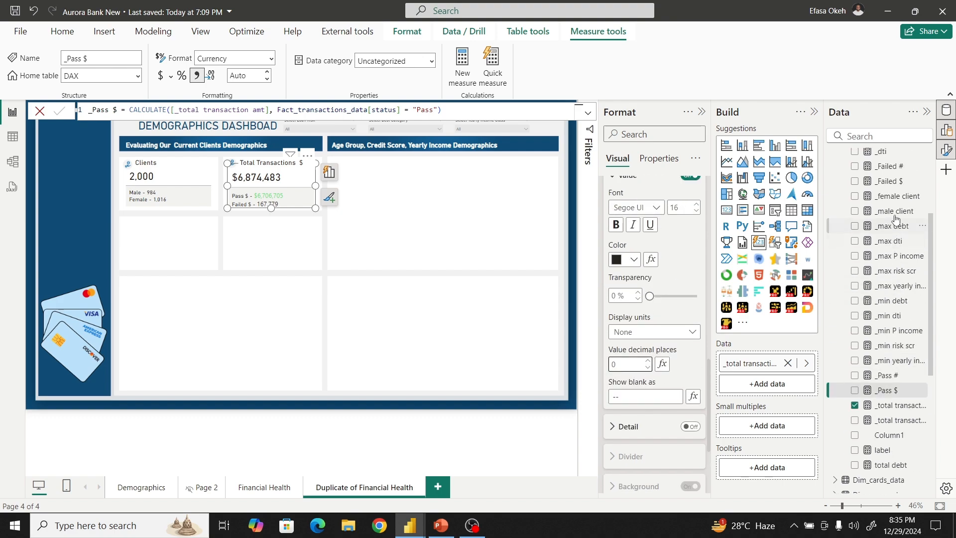
click(893, 182)
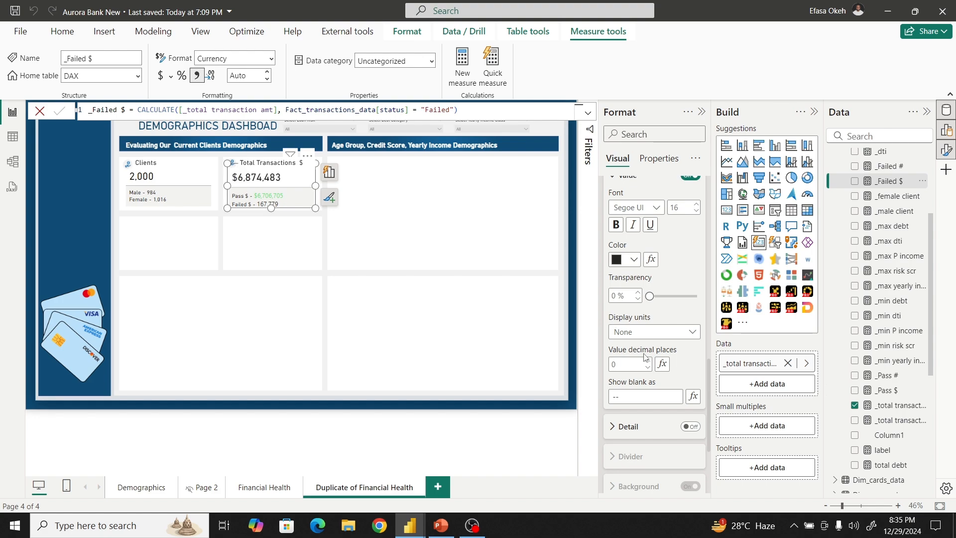
- Color the _Failed $ reference label value red using the recent red color
click(634, 260)
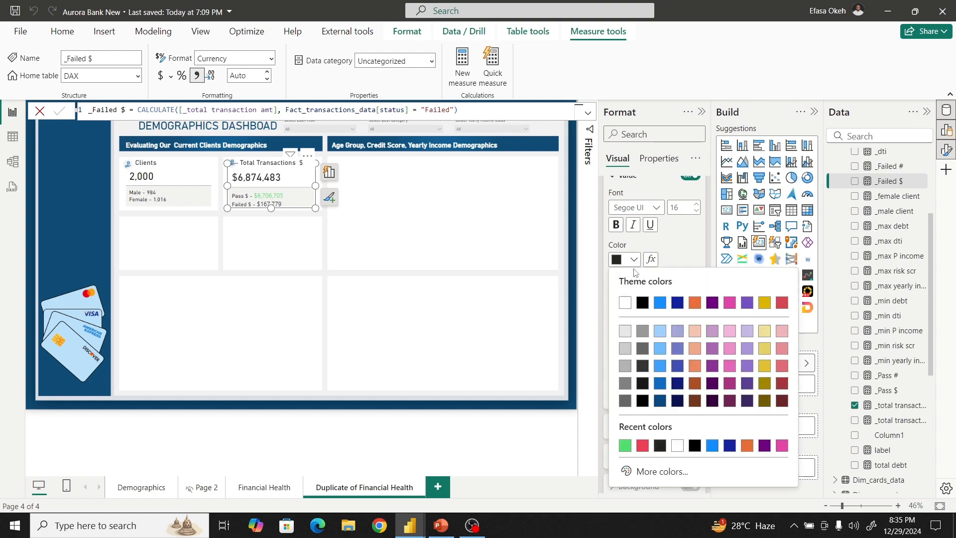
click(642, 444)
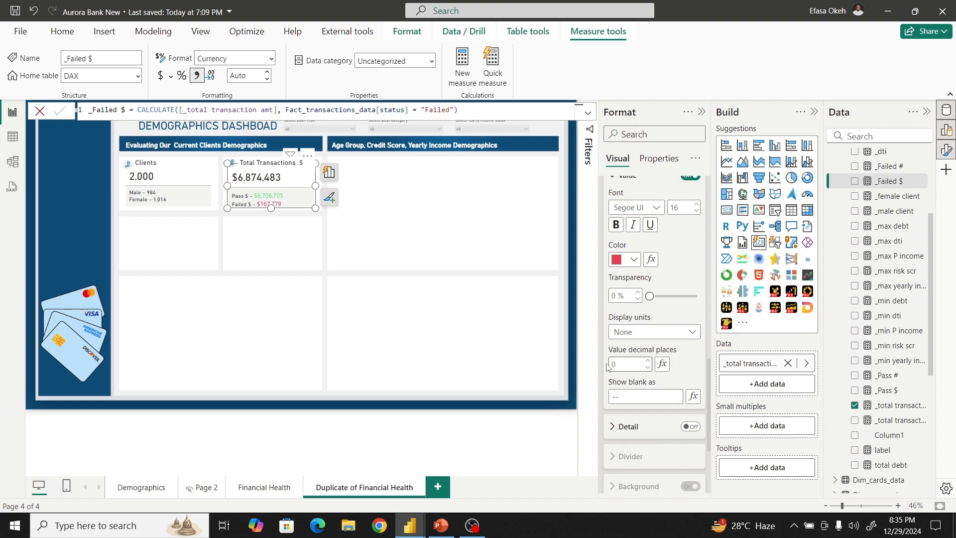
click(269, 240)
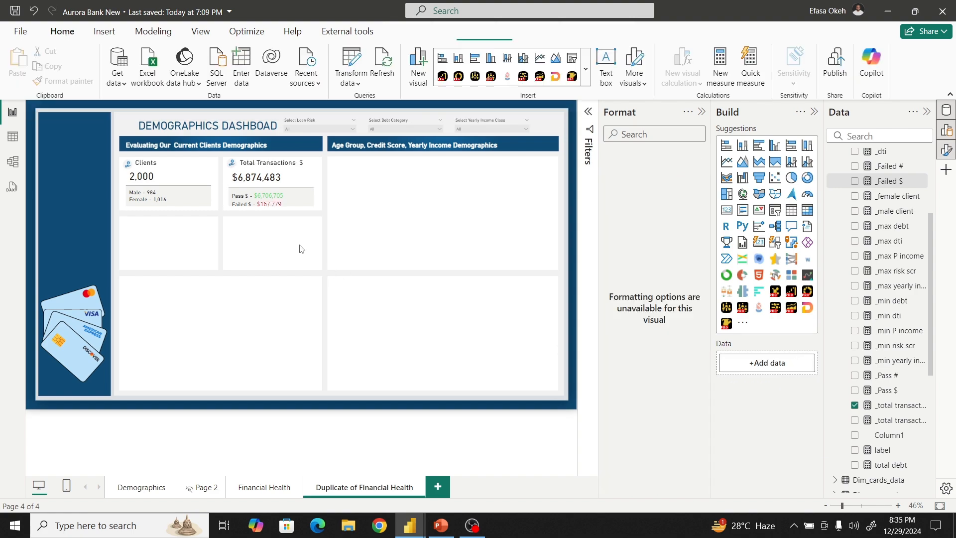
- Increase the Total Transactions $ card's height to about 173 and move it up to a vertical position of about 203
click(271, 208)
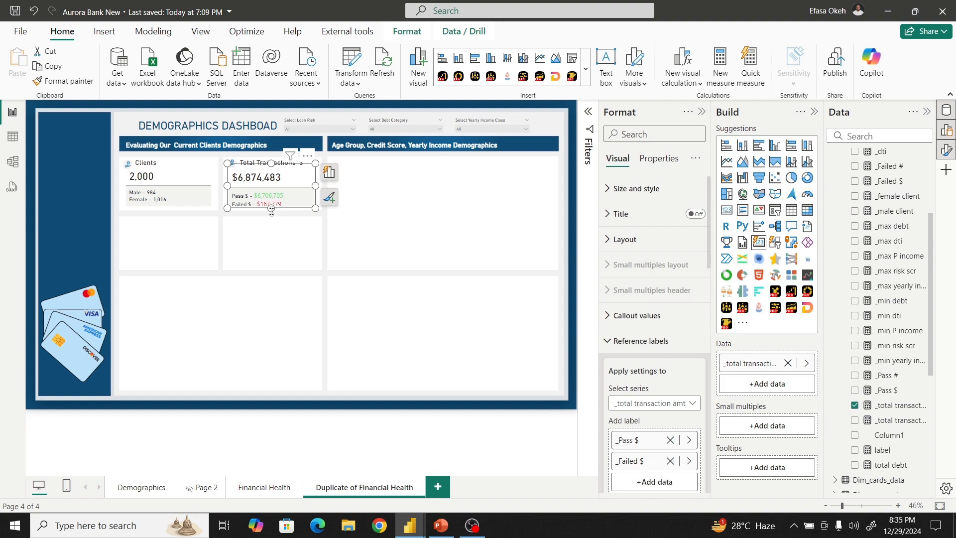
drag(272, 209, 273, 218)
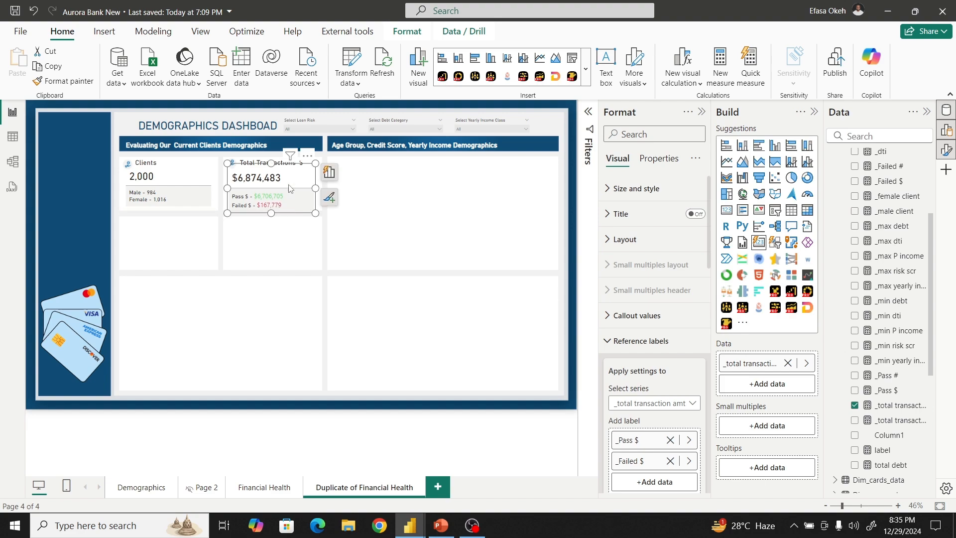
drag(293, 186, 298, 179)
click(288, 237)
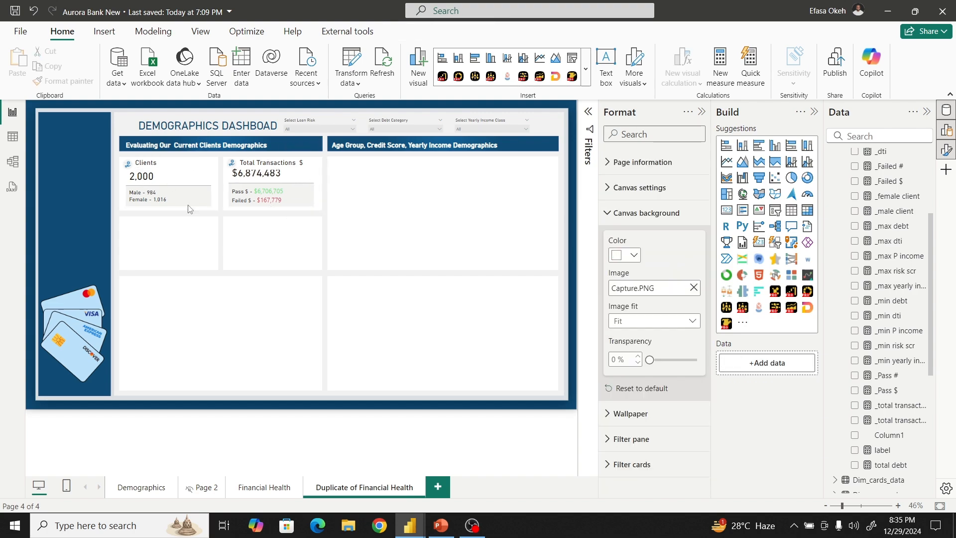
click(303, 181)
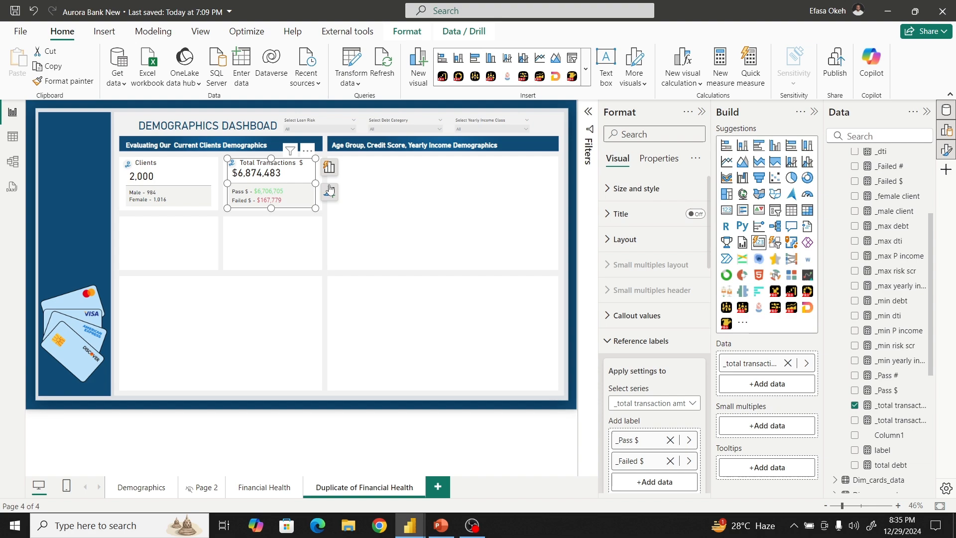
click(358, 196)
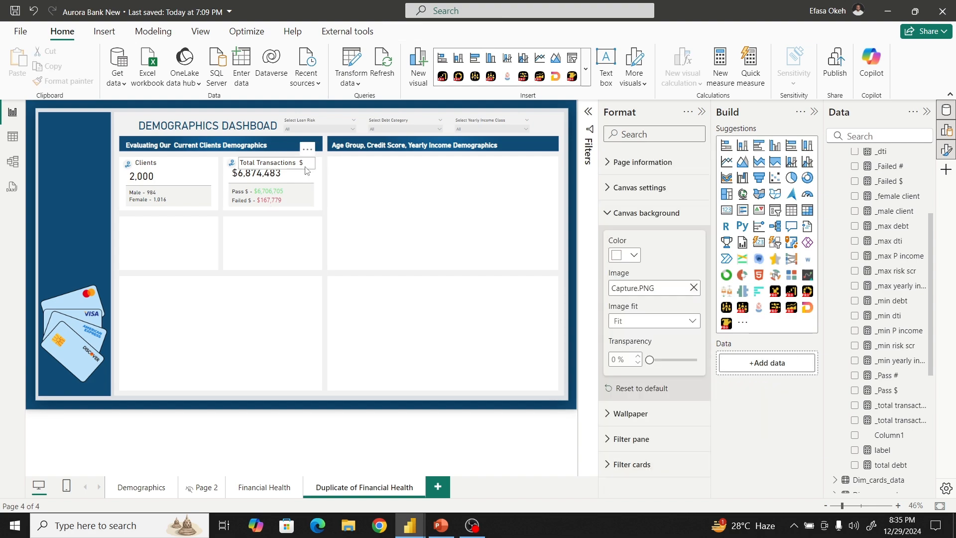
- Turn off the background of the Total Transactions $ title text box
click(311, 167)
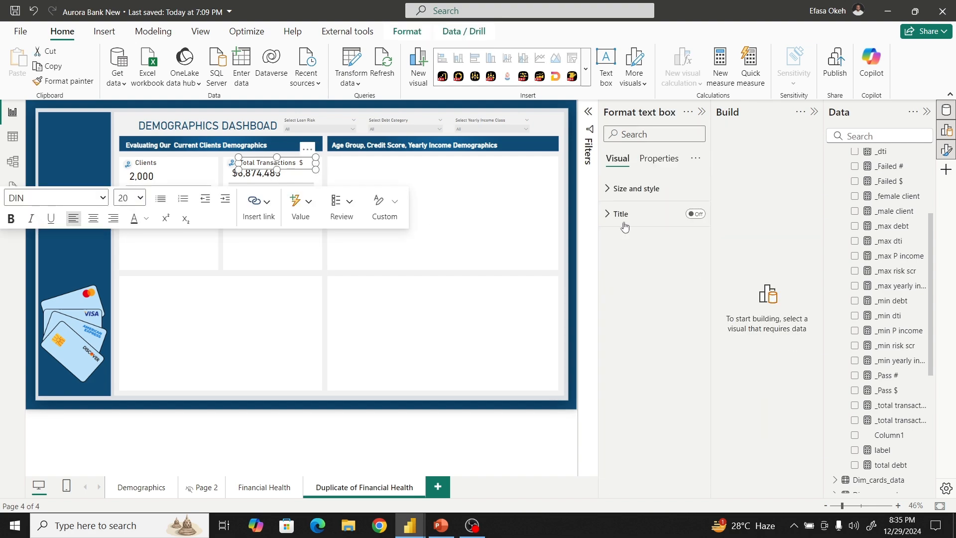
click(627, 189)
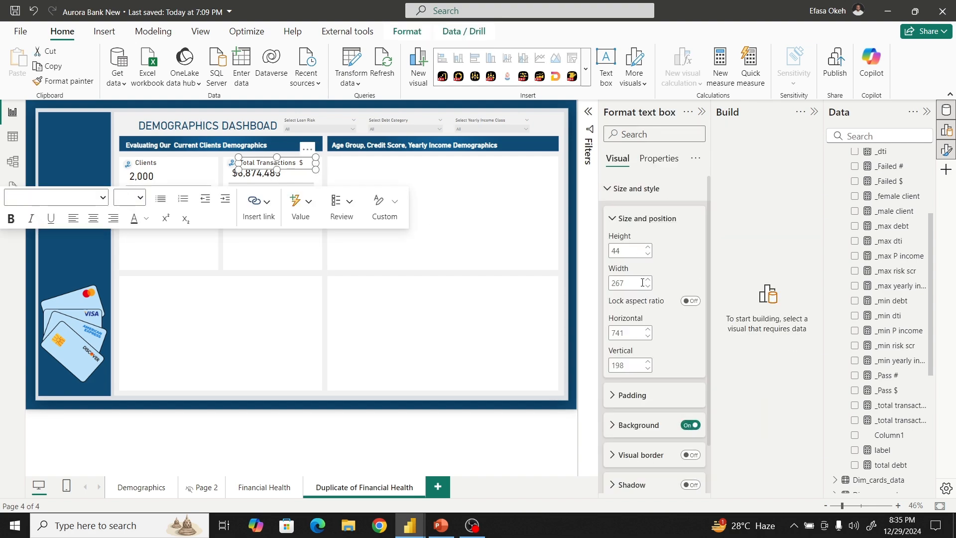
click(690, 425)
click(347, 257)
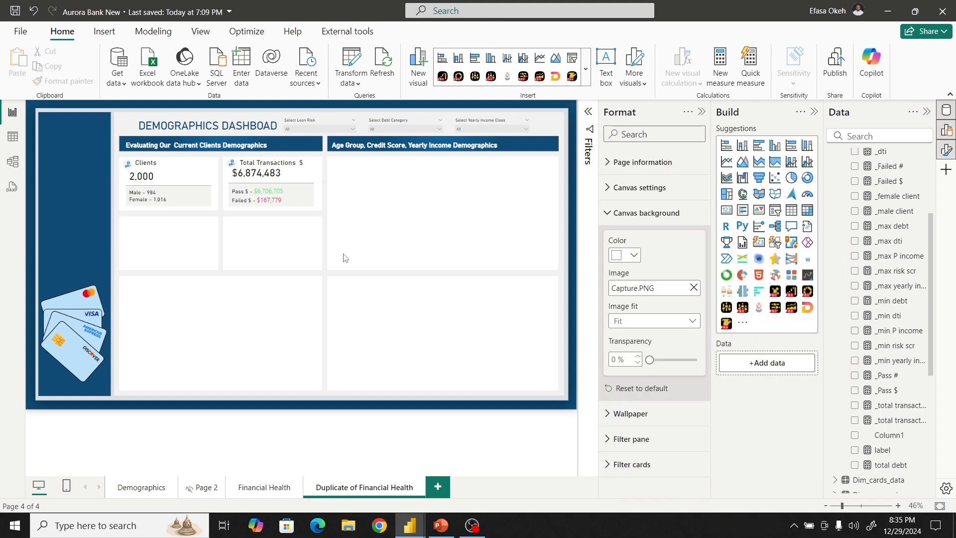
click(299, 175)
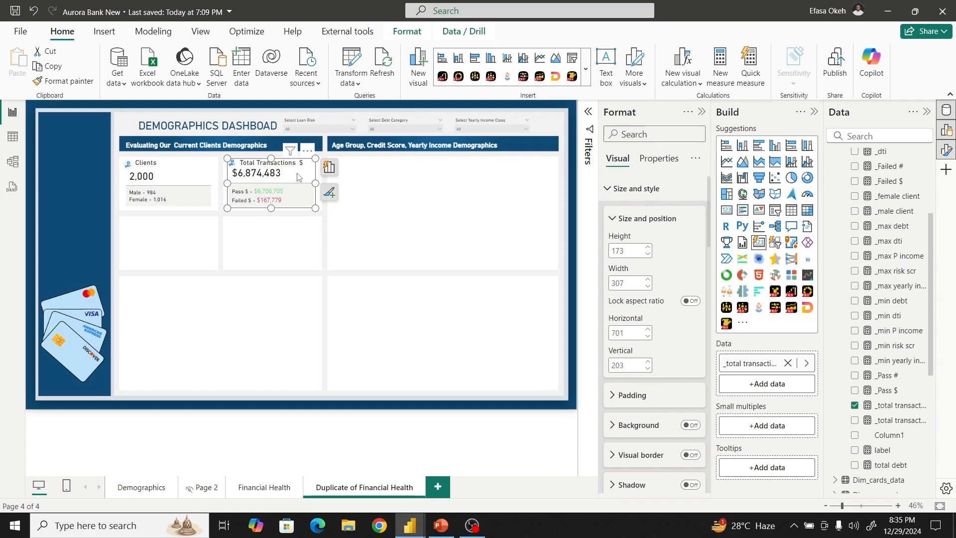
- Replace the Clients title text with "Total Transactions #" and widen its text box to about 266
click(157, 216)
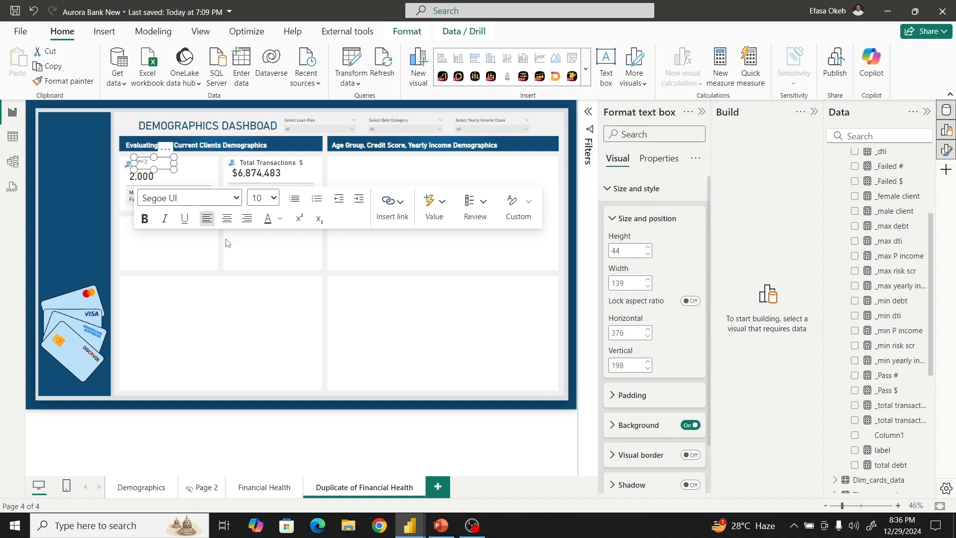
key(ctrl+z)
text(sactions)
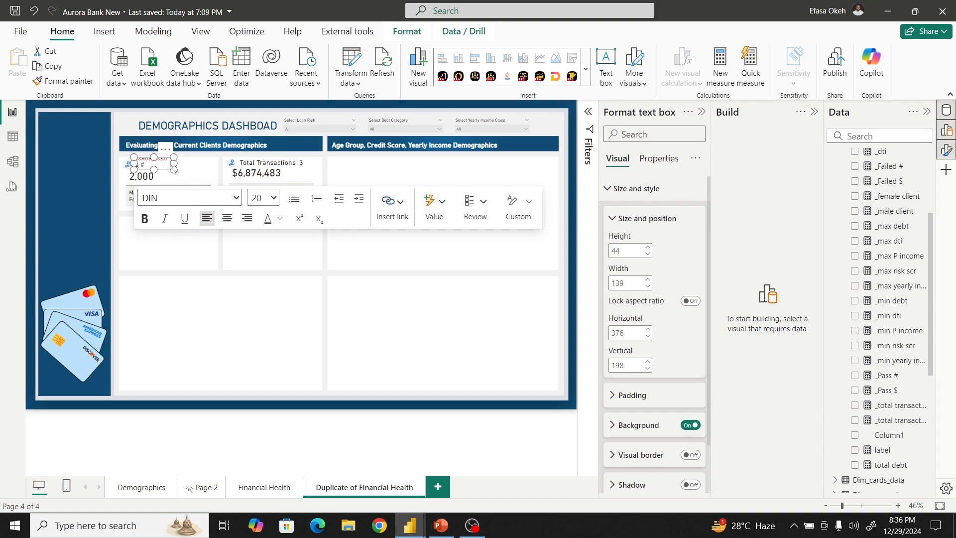
drag(173, 170, 210, 172)
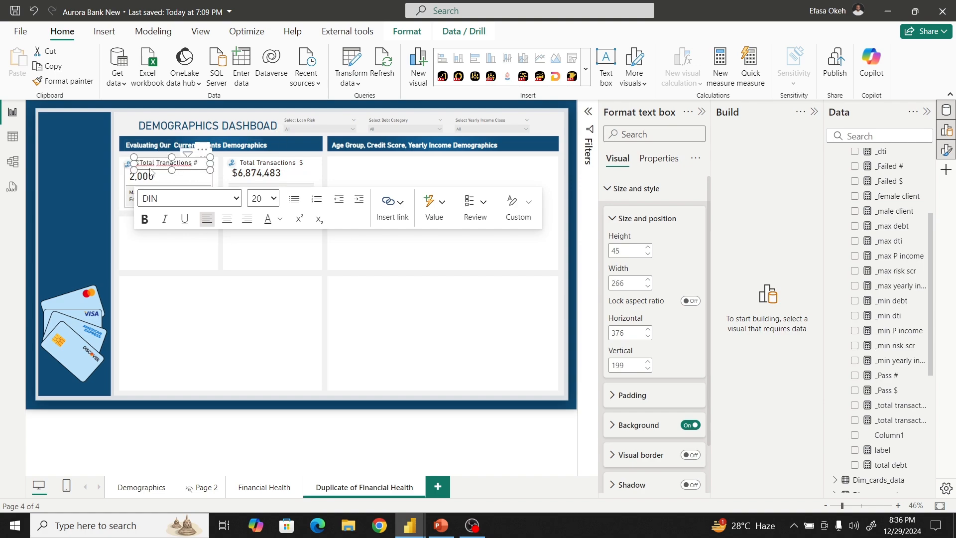
text(a)
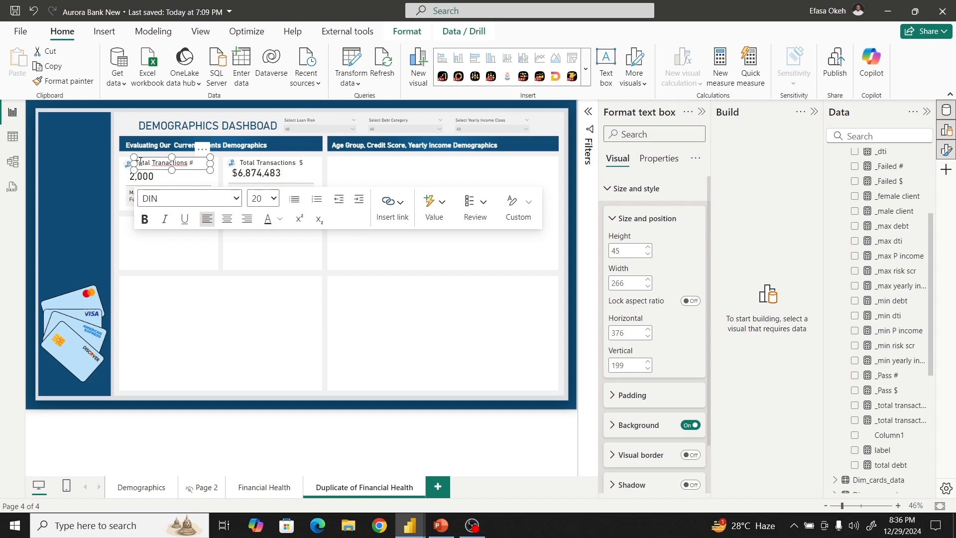
click(167, 166)
text(sa)
click(190, 287)
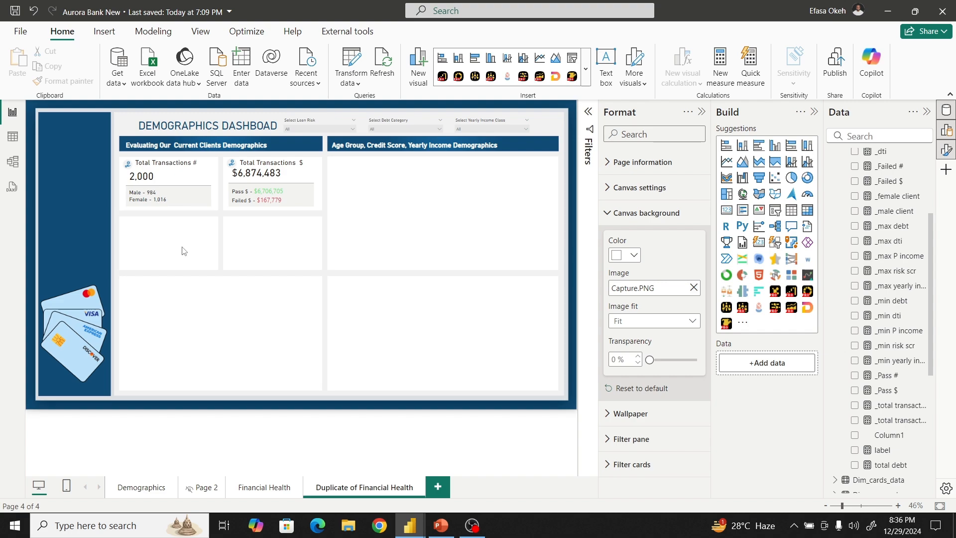
- Turn off the background of the Total Transactions # title text box
click(211, 170)
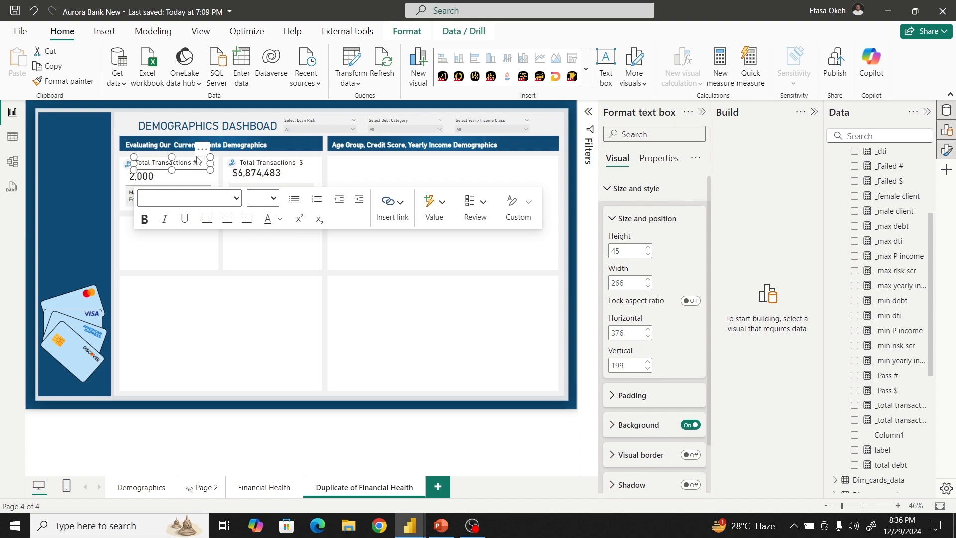
click(617, 192)
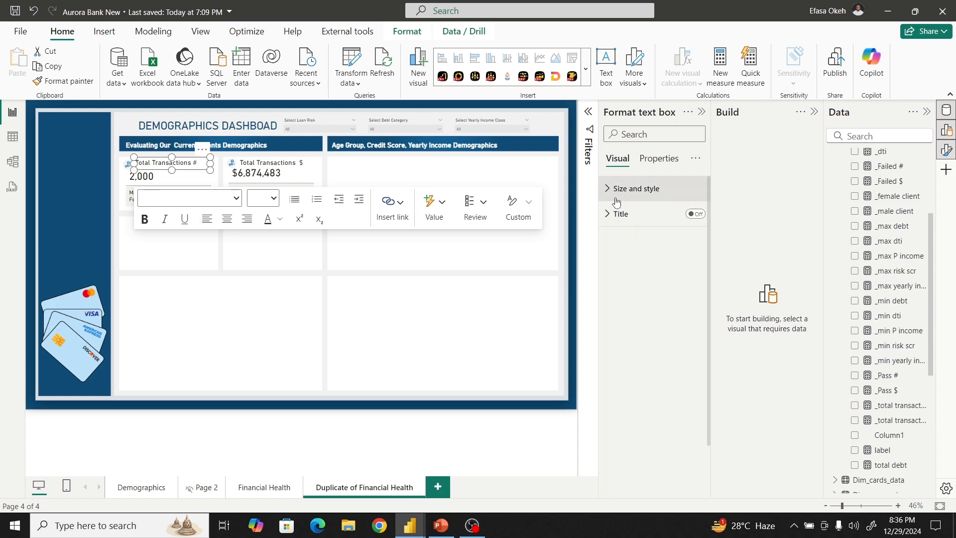
click(618, 192)
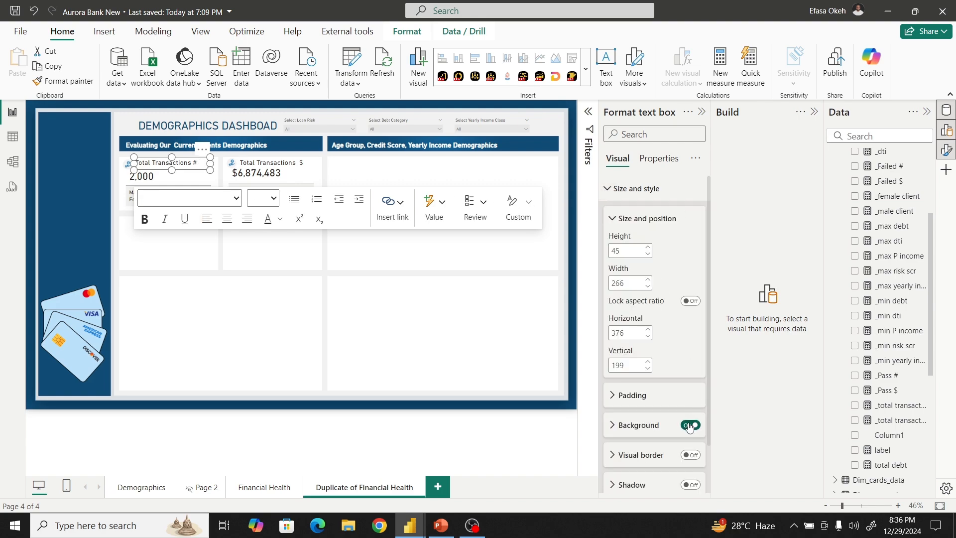
click(690, 424)
click(474, 299)
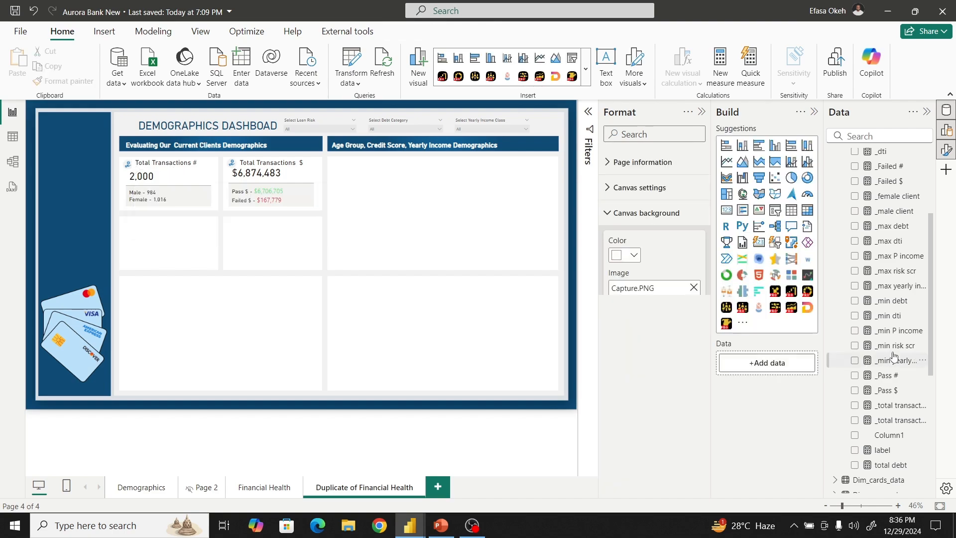
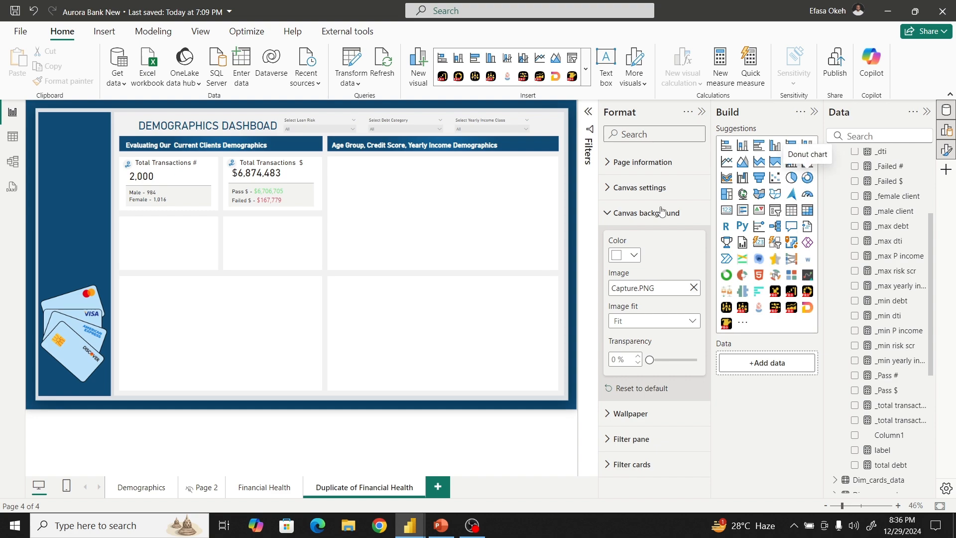
- Insert a donut chart in the empty box below the Total Transactions $ card, sized about 323 wide by 163 high
drag(133, 145, 304, 255)
click(814, 112)
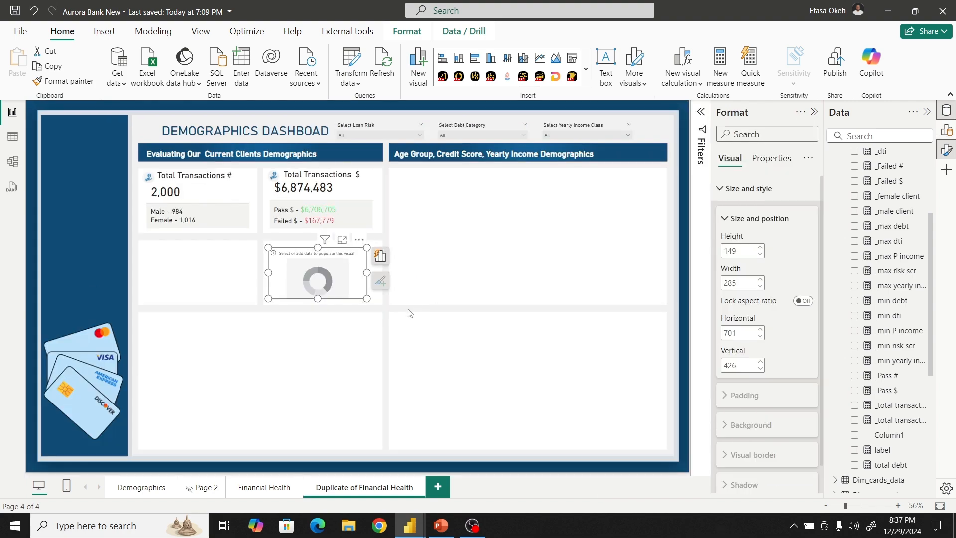
drag(366, 298, 381, 305)
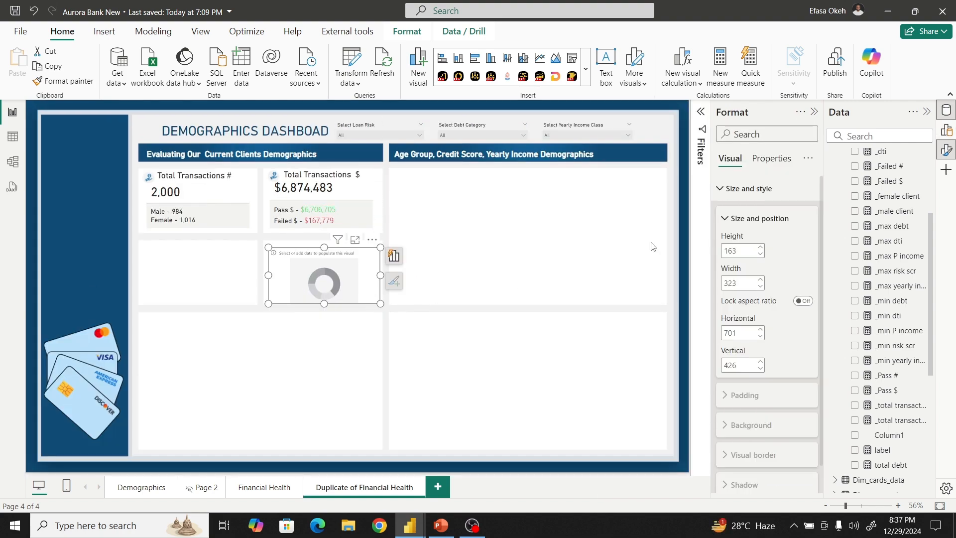
- Add the _total transactions # measure as the donut chart's values
click(720, 194)
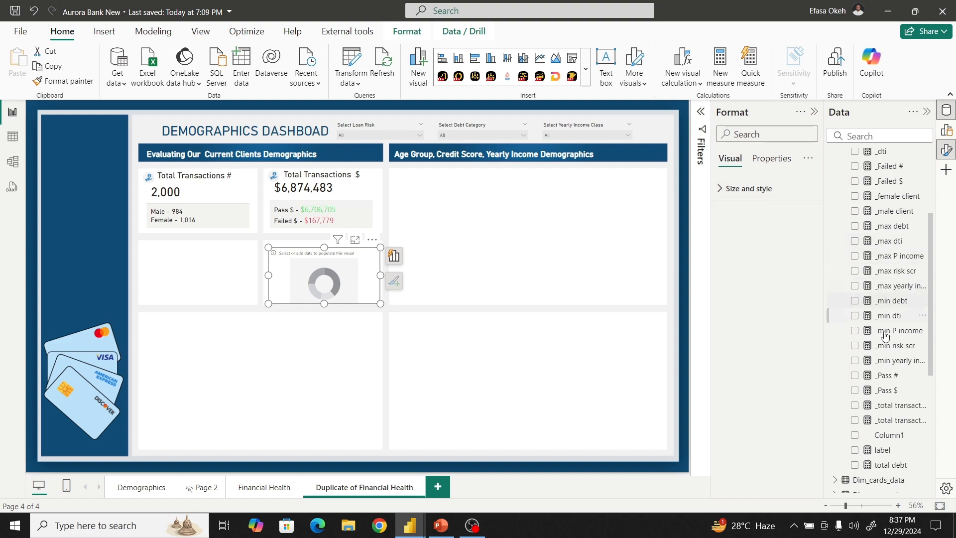
scroll(886, 334, down, 3)
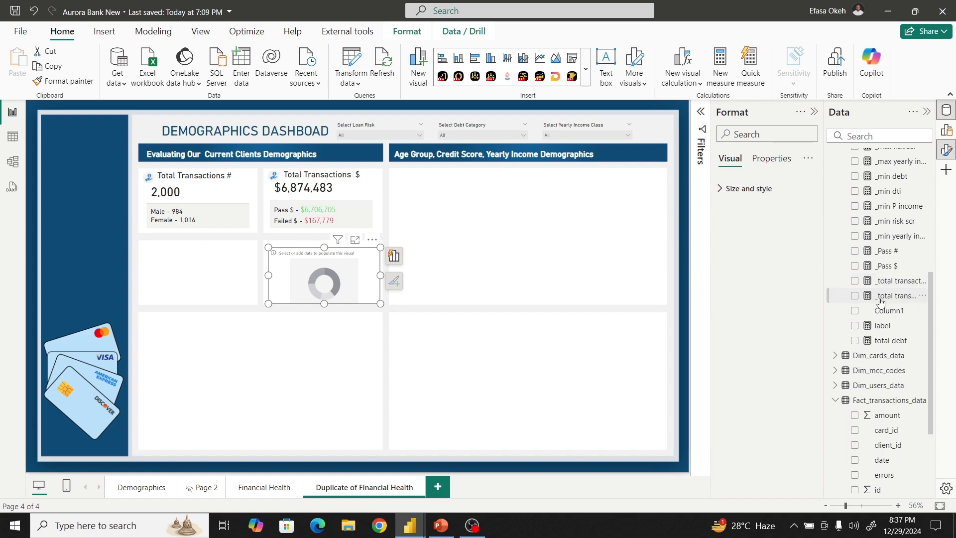
click(855, 297)
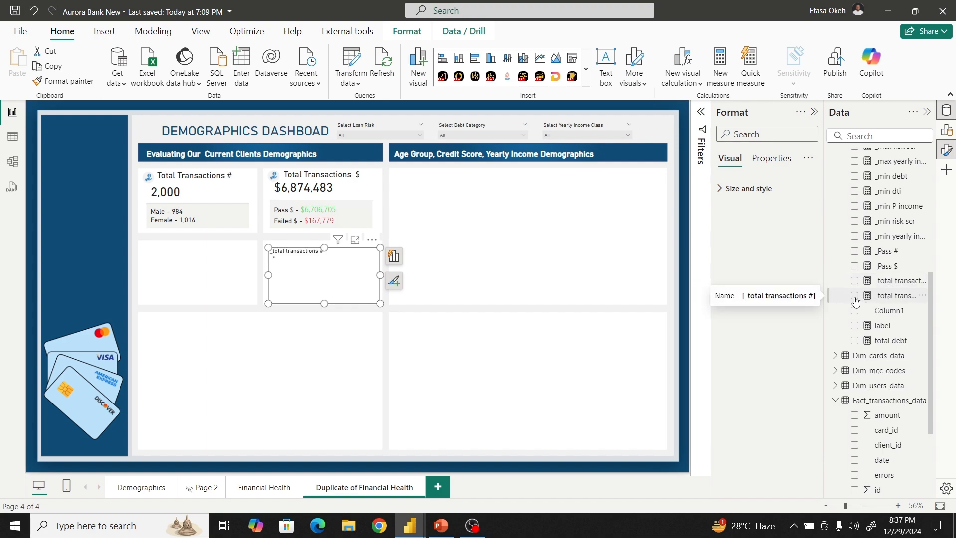
scroll(885, 333, down, 3)
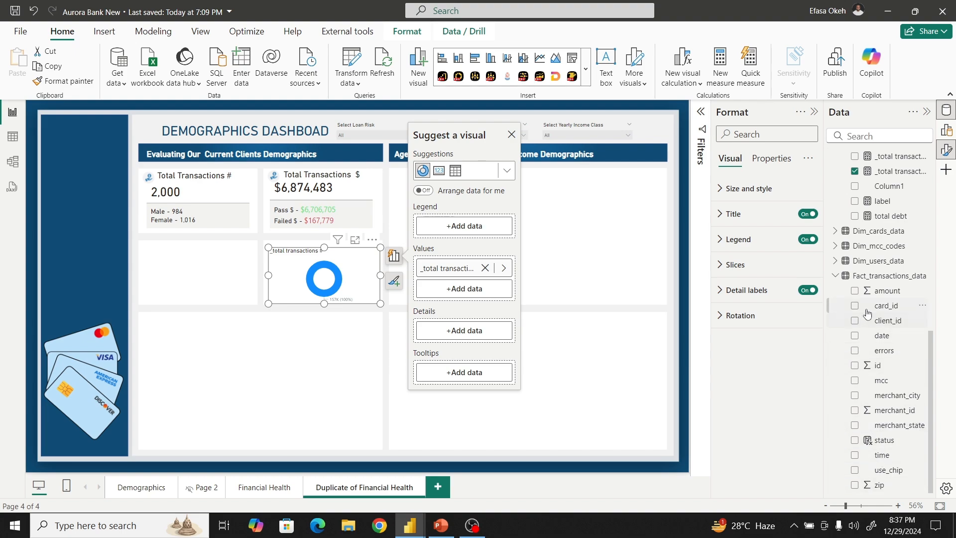
- Split the donut chart by the status field as legend and stretch the chart upward to about 174 high
click(854, 439)
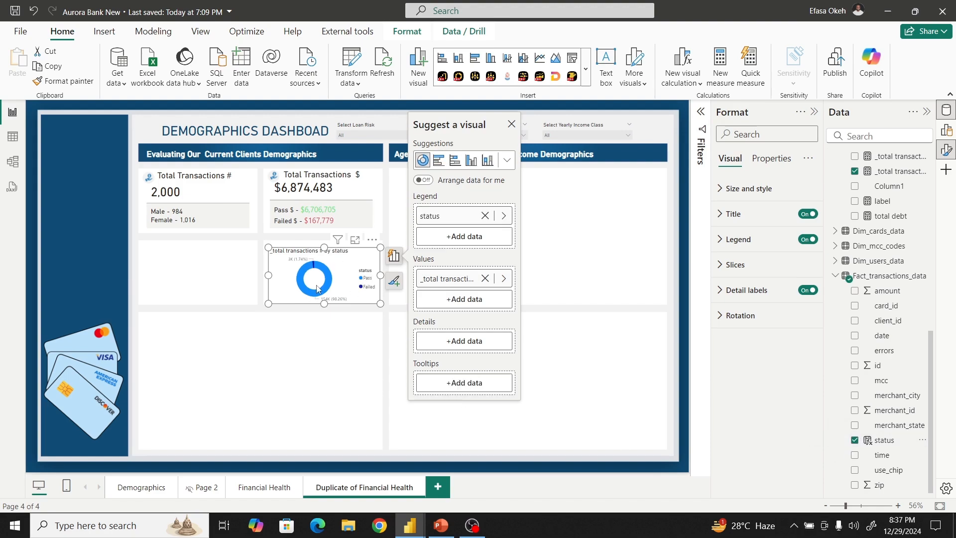
key(Escape)
click(325, 249)
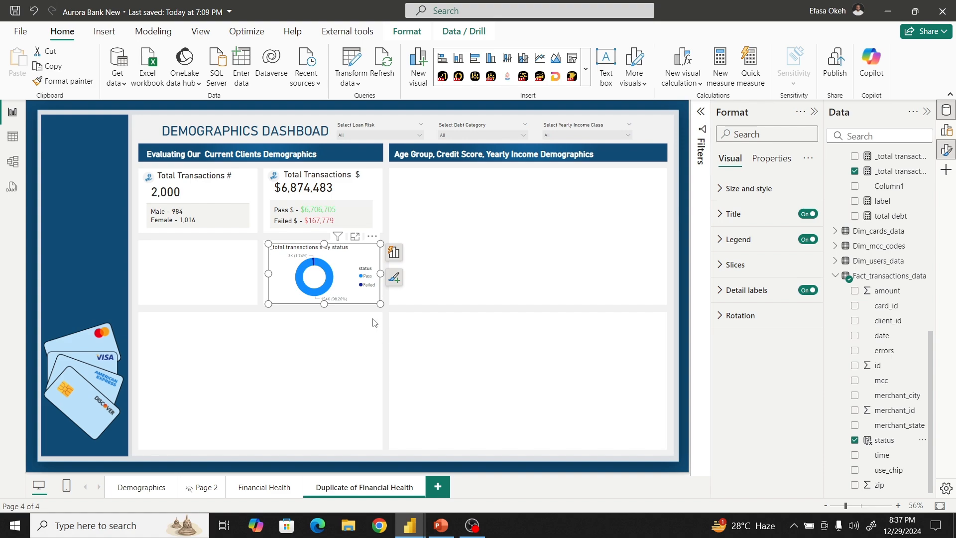
- Duplicate the status donut chart and place the copy in the empty box below the Total Transactions # card
click(191, 272)
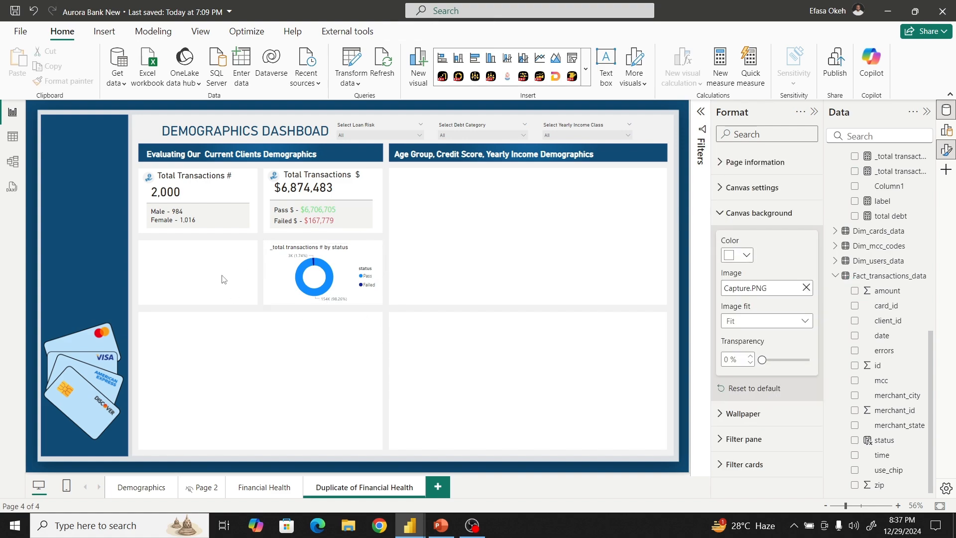
click(352, 275)
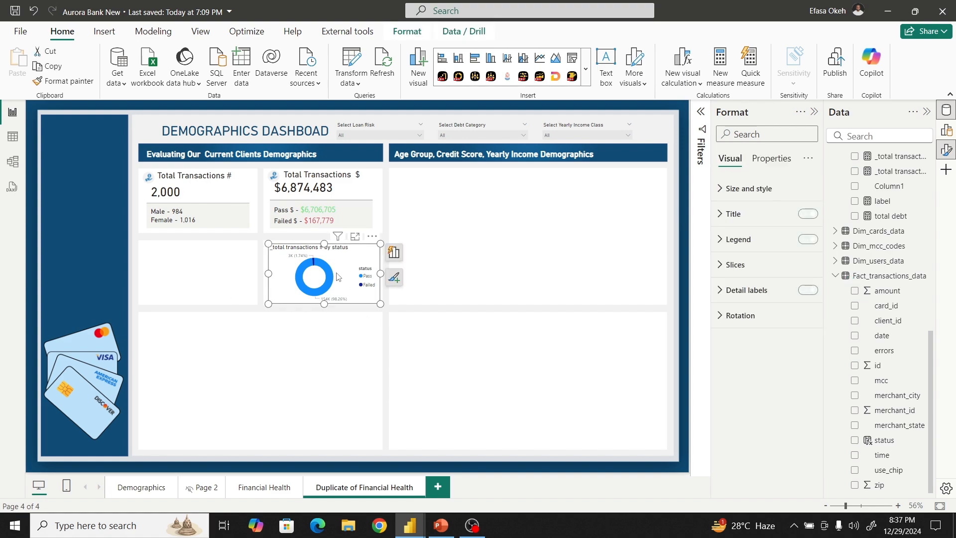
click(53, 66)
click(22, 64)
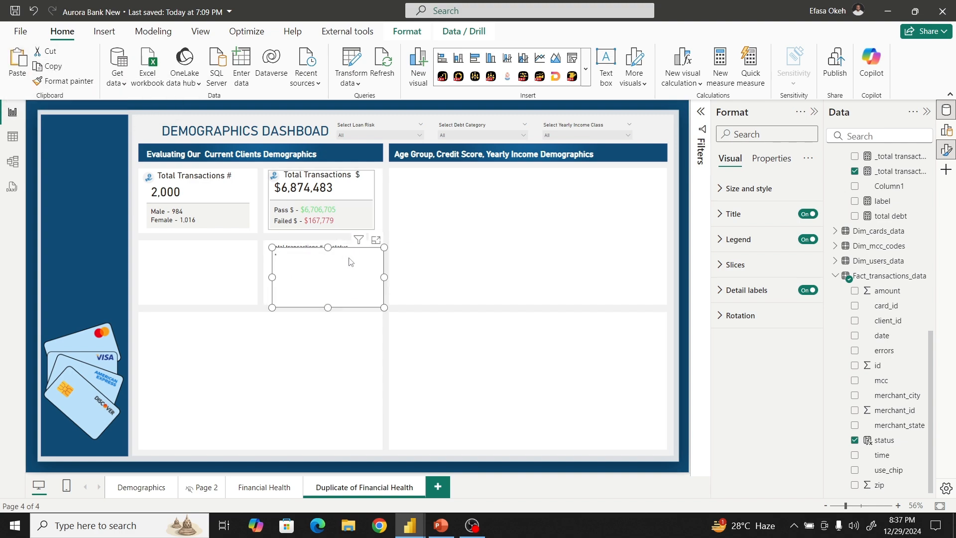
drag(349, 261, 222, 255)
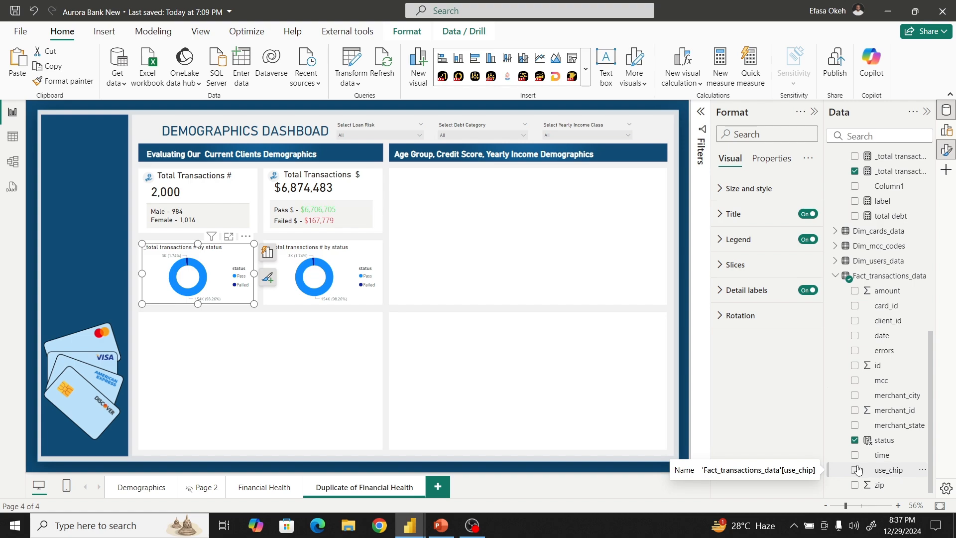
- Replace the status field with use_chip in the copied donut chart's legend
click(855, 440)
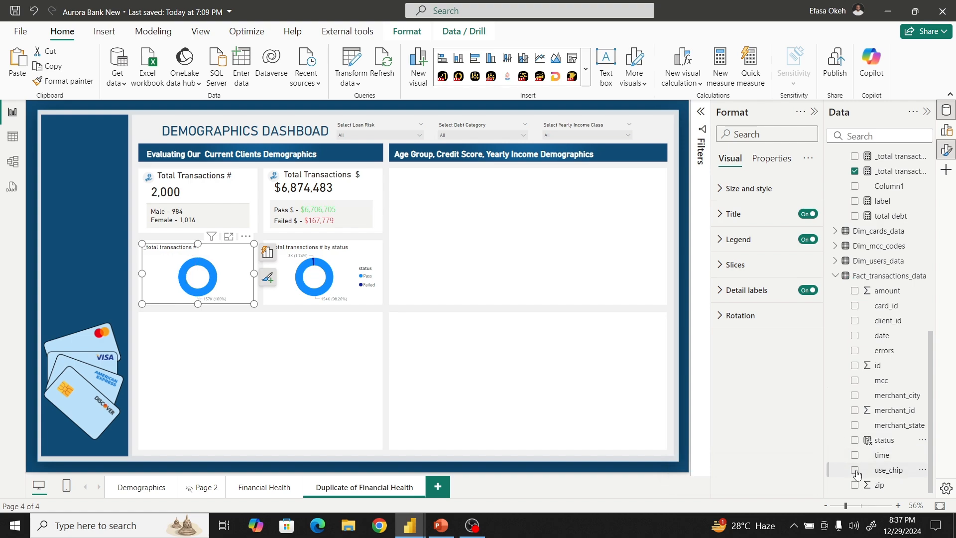
click(855, 476)
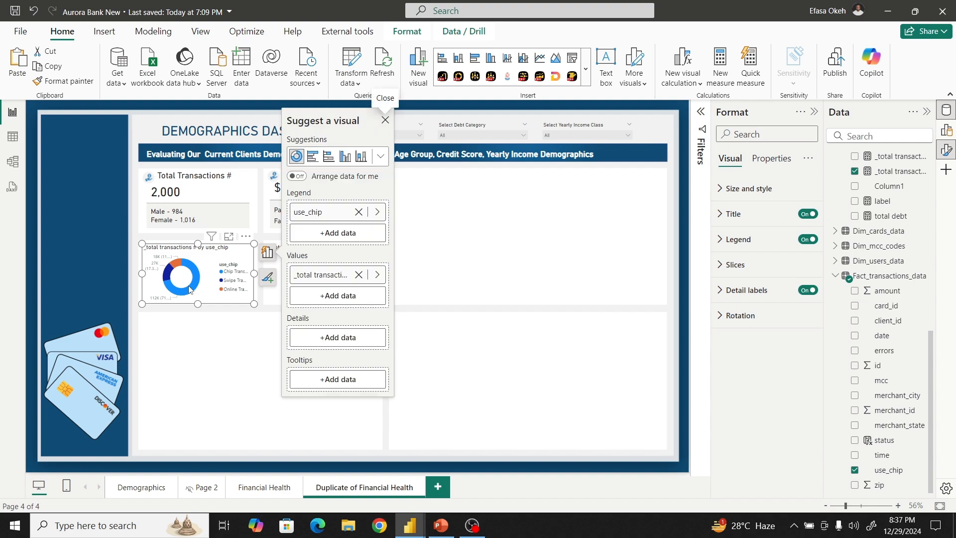
click(205, 305)
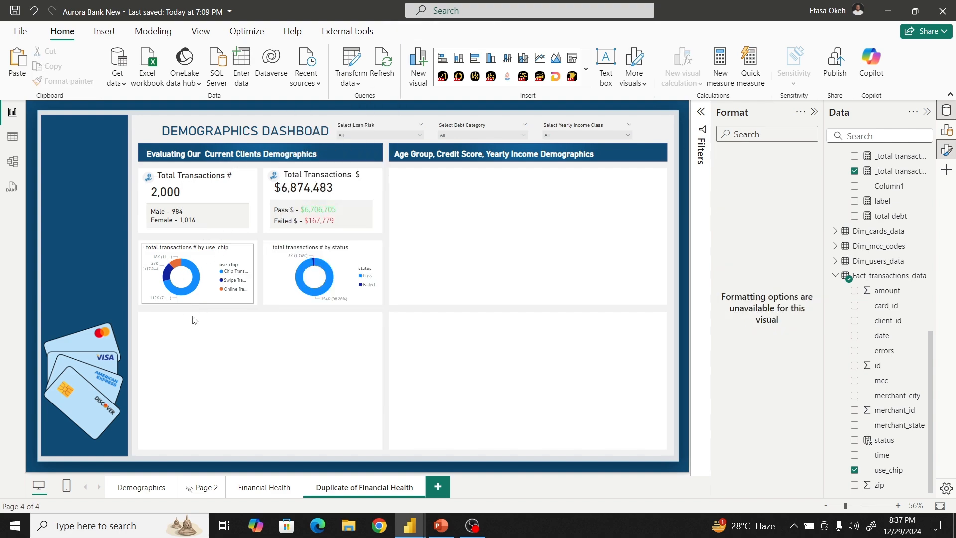
- Turn off the background of the use_chip donut chart
click(213, 273)
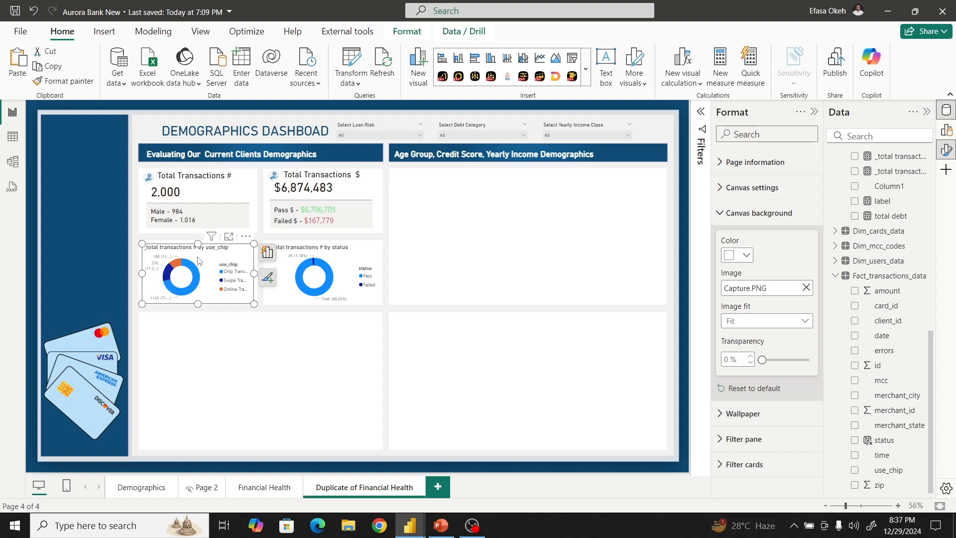
click(742, 188)
click(801, 425)
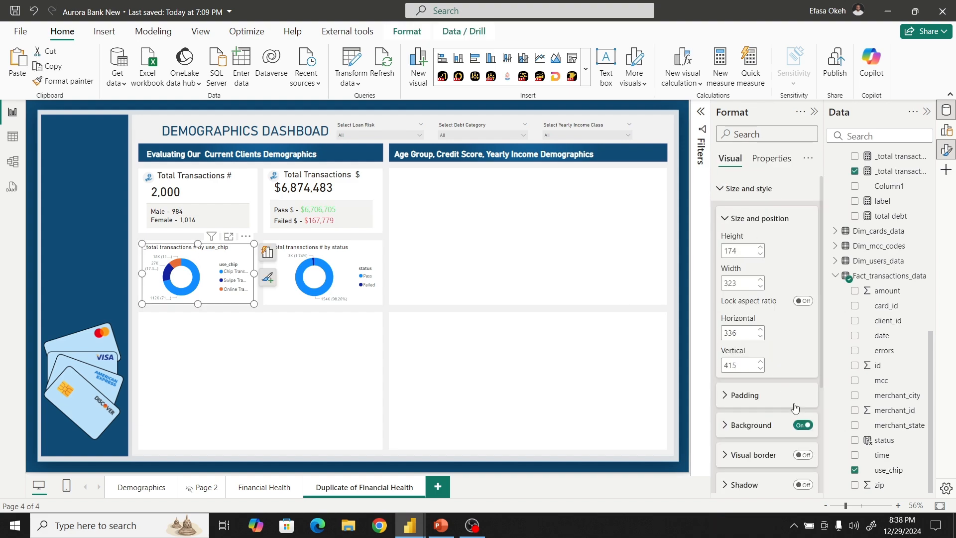
click(729, 189)
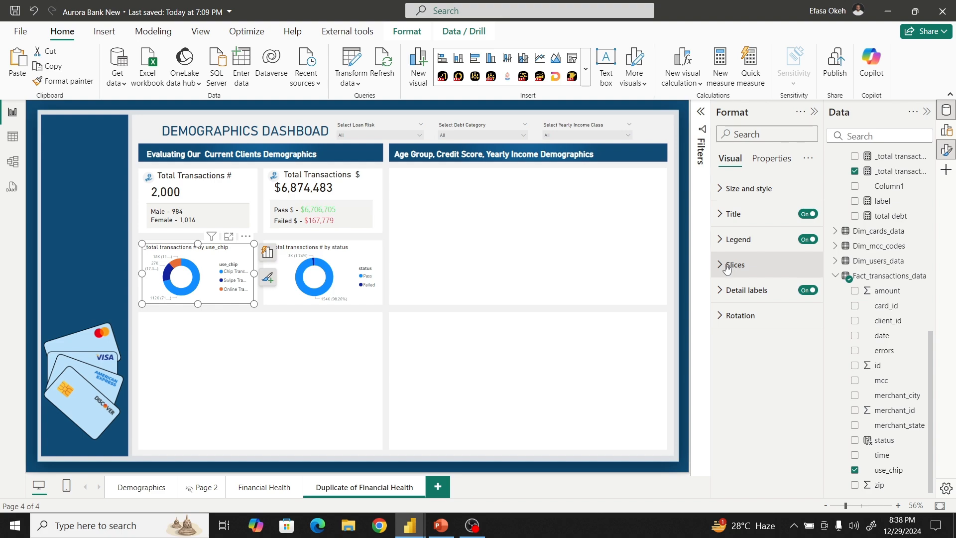
- Set the label contents of the use_chip donut chart's detail labels to Percent of total
click(725, 294)
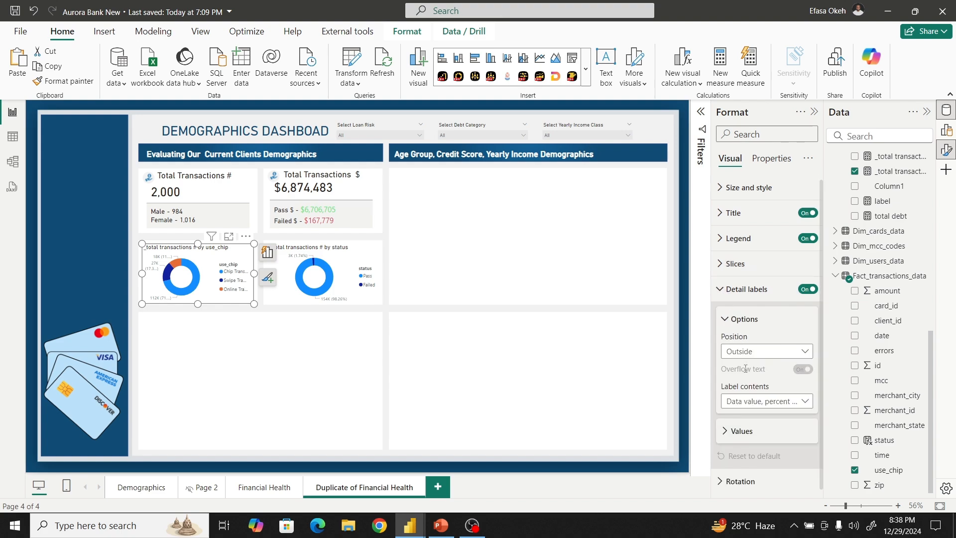
click(743, 403)
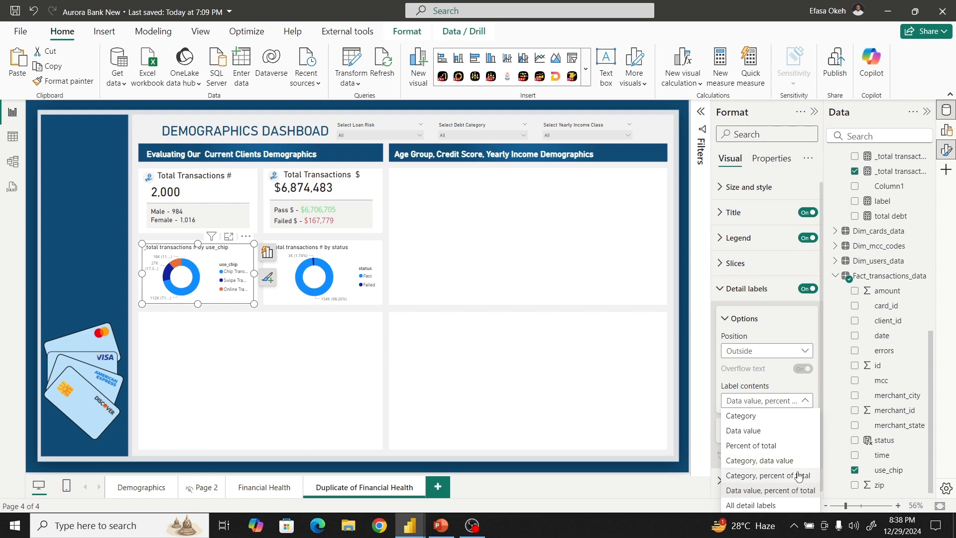
click(756, 476)
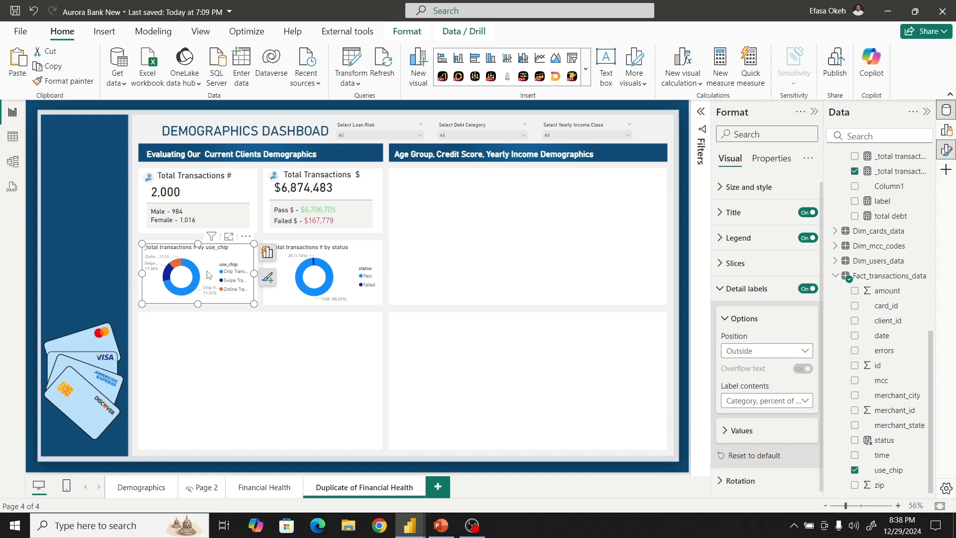
click(751, 350)
click(749, 349)
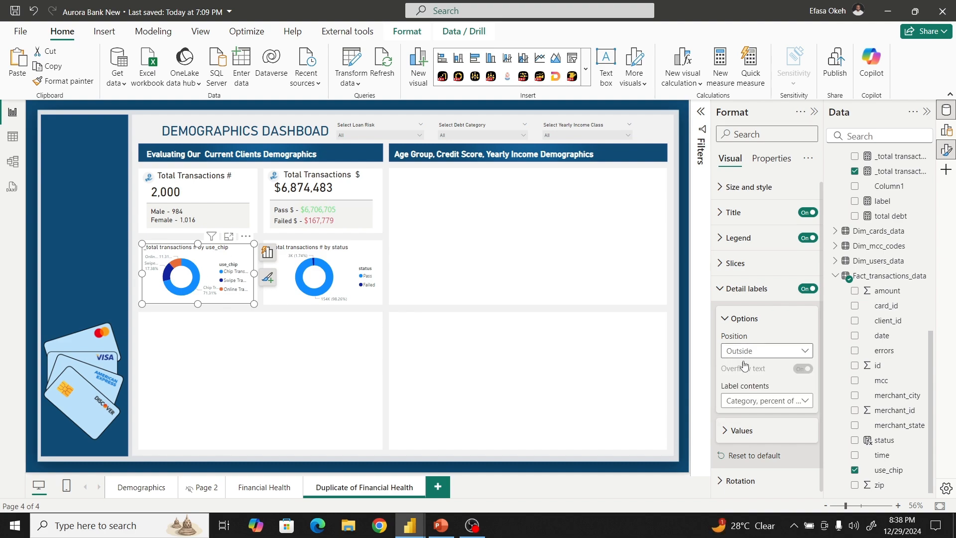
click(744, 400)
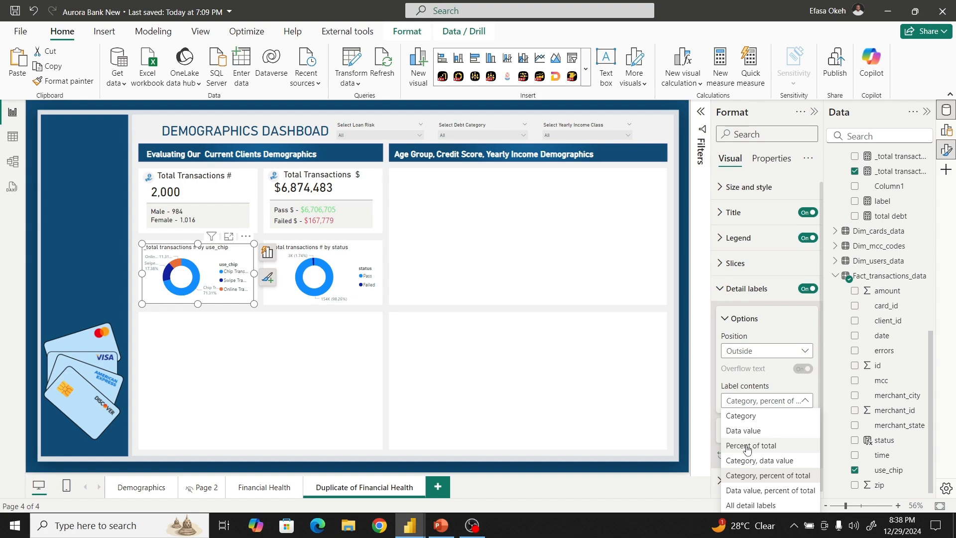
click(747, 445)
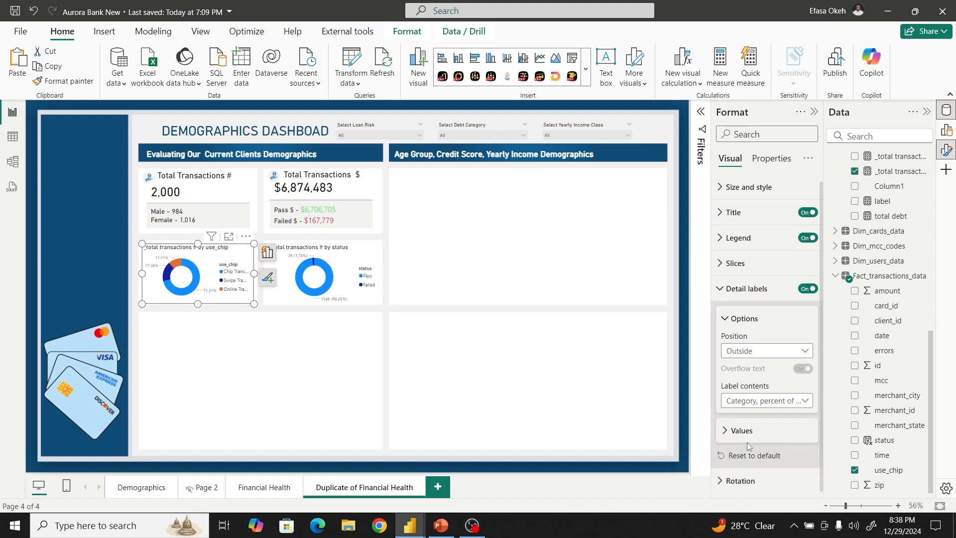
click(738, 290)
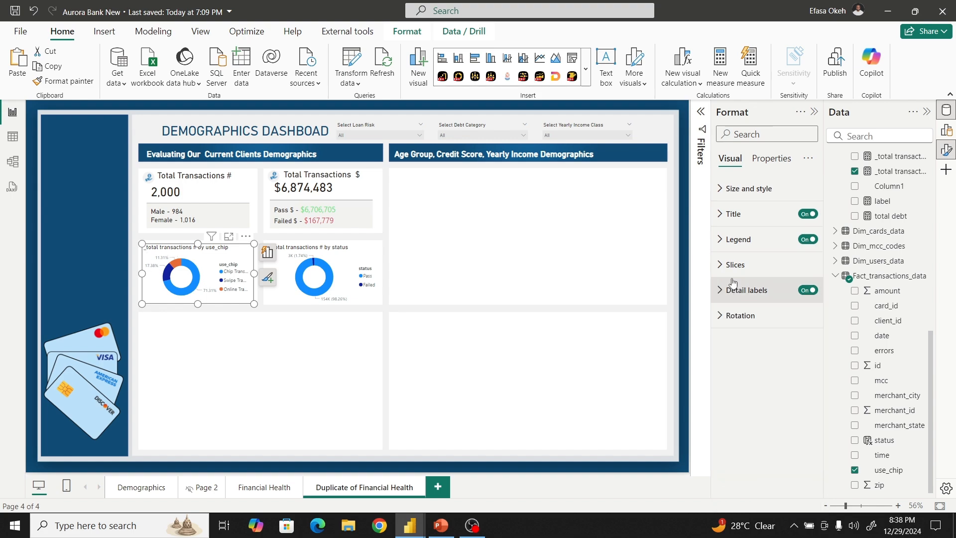
- Set the use_chip donut chart's legend to Top left stacked without its title, and widen the chart slightly
click(738, 239)
click(752, 305)
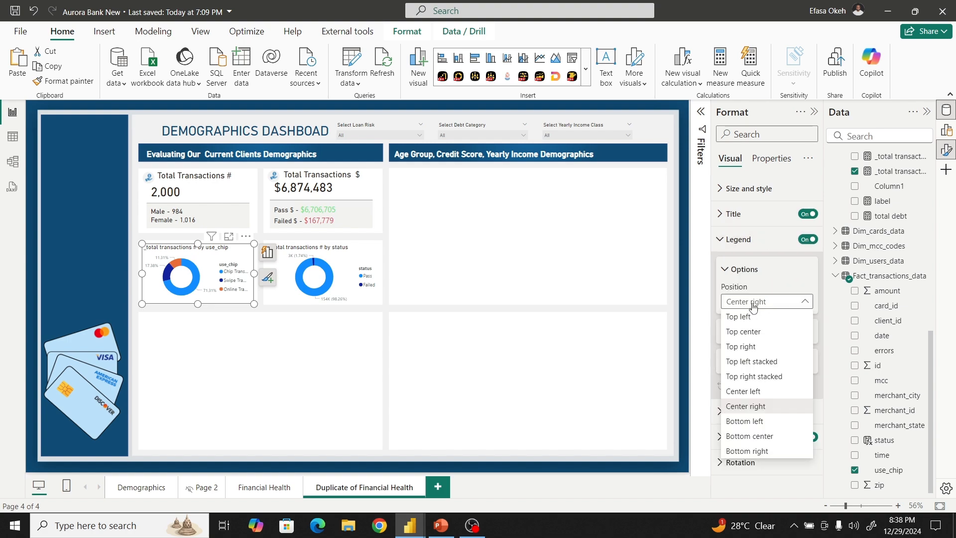
click(751, 332)
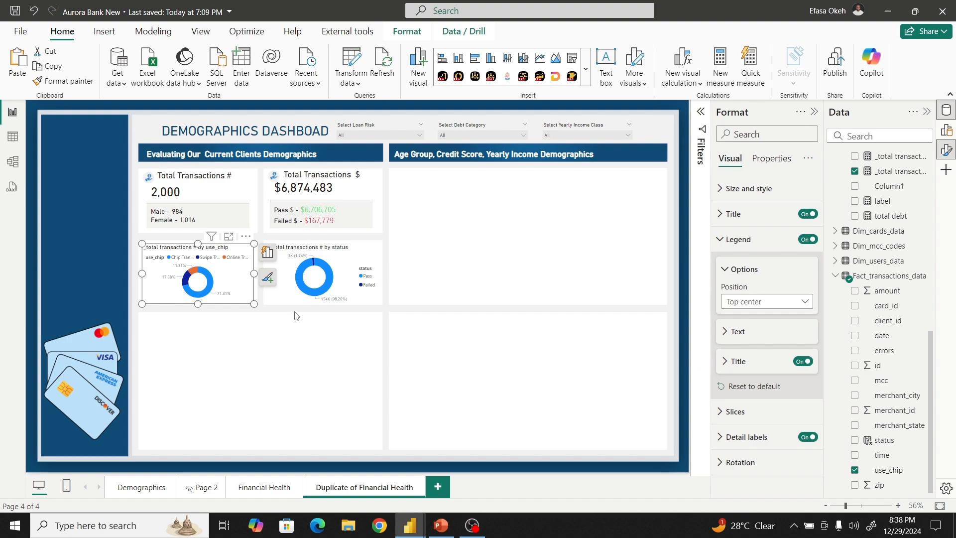
click(806, 363)
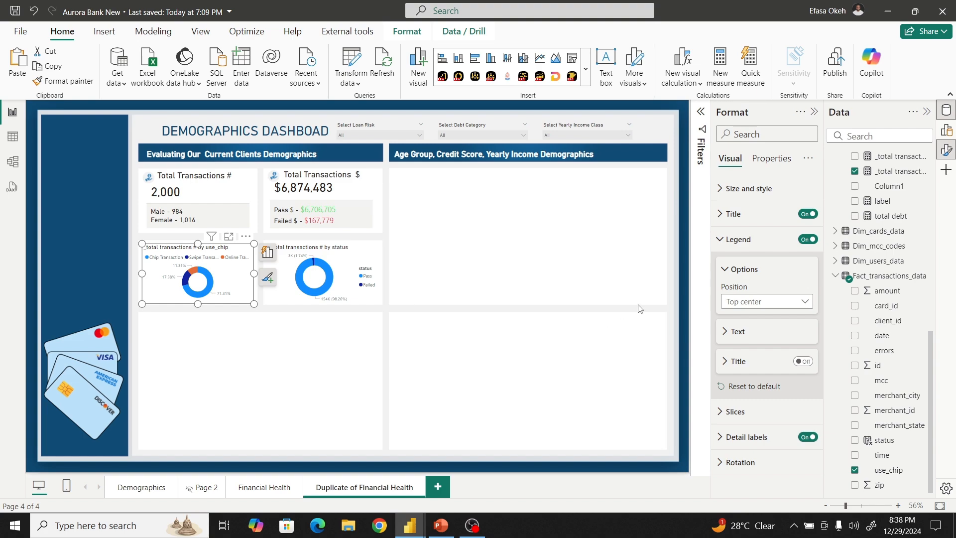
click(739, 301)
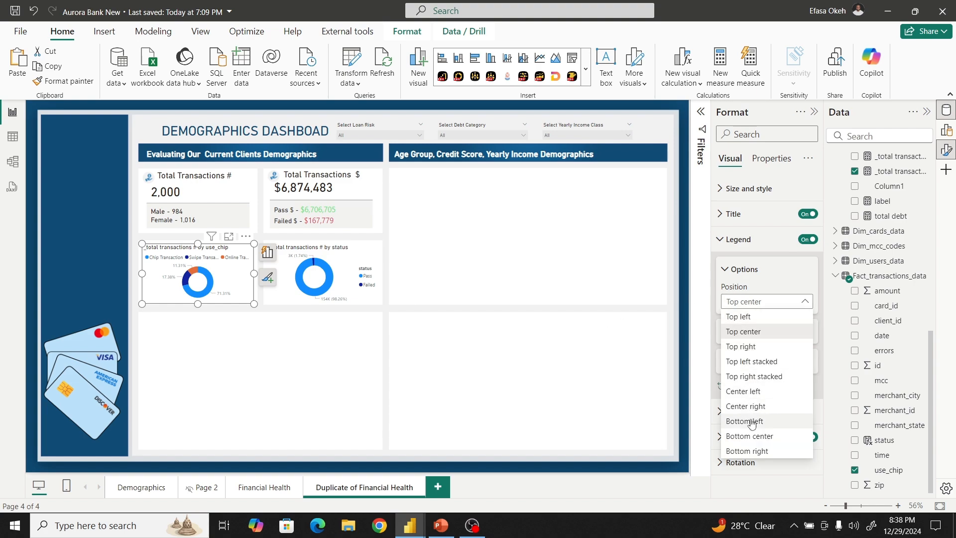
click(761, 361)
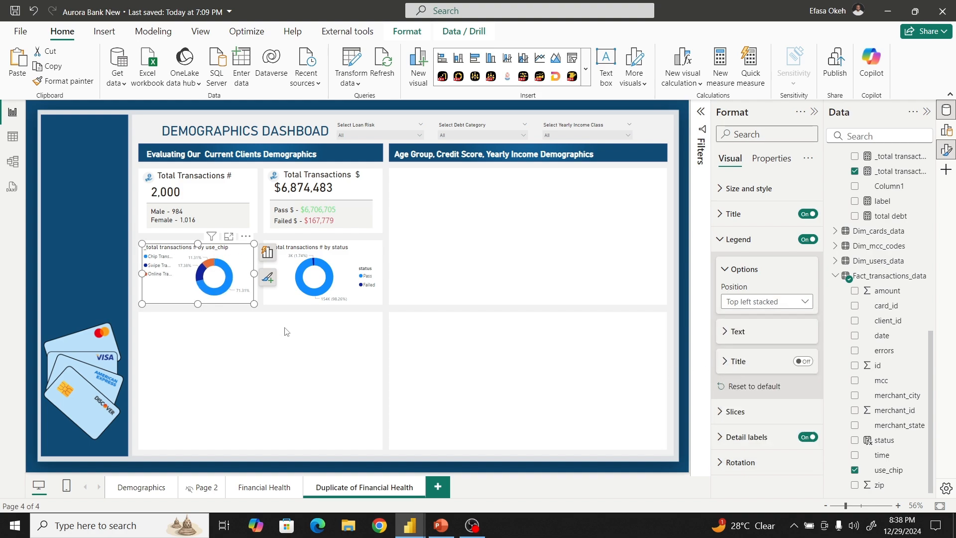
mouse_move(254, 303)
mouse_down()
mouse_move(322, 300)
mouse_move(257, 309)
mouse_up()
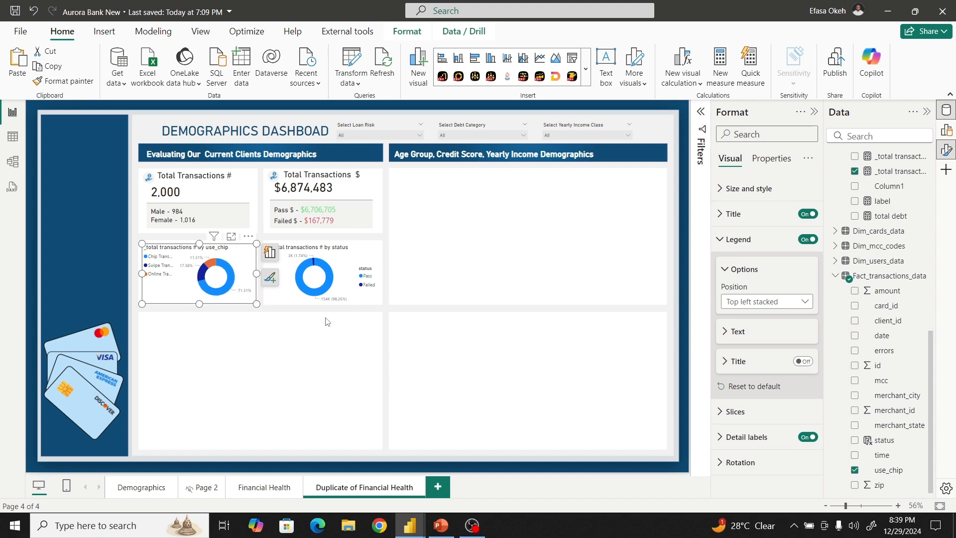
- Check the distinct values of the use_chip column in the Fact_transactions_data table
click(13, 143)
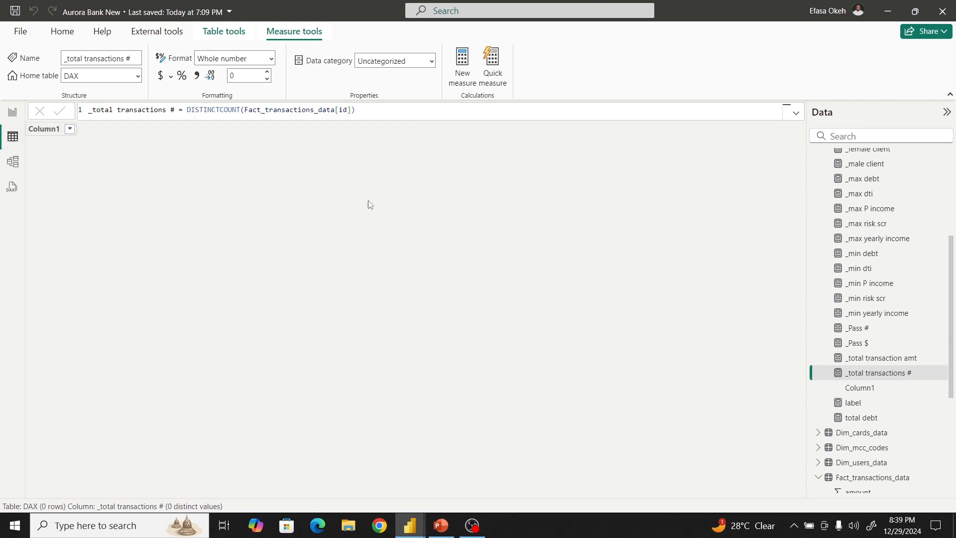
scroll(861, 447, down, 5)
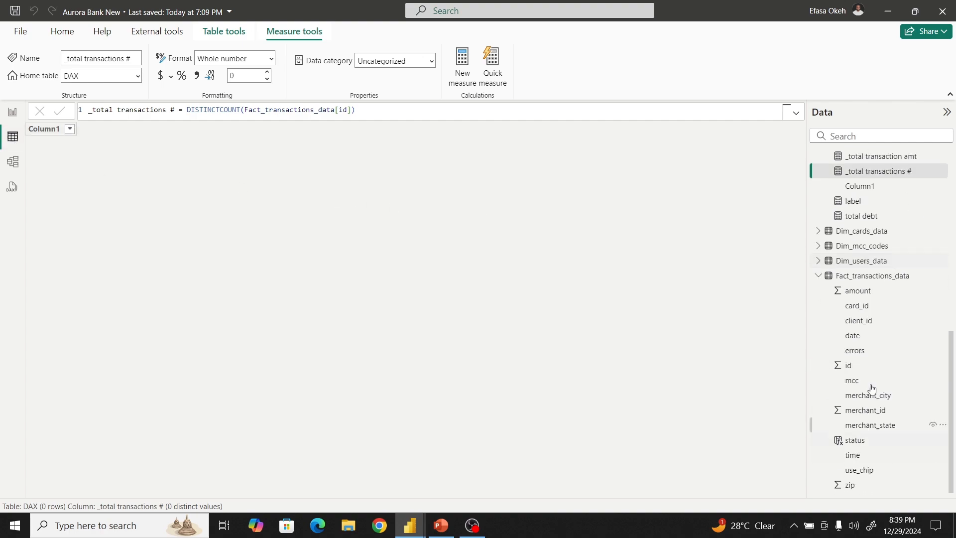
click(874, 277)
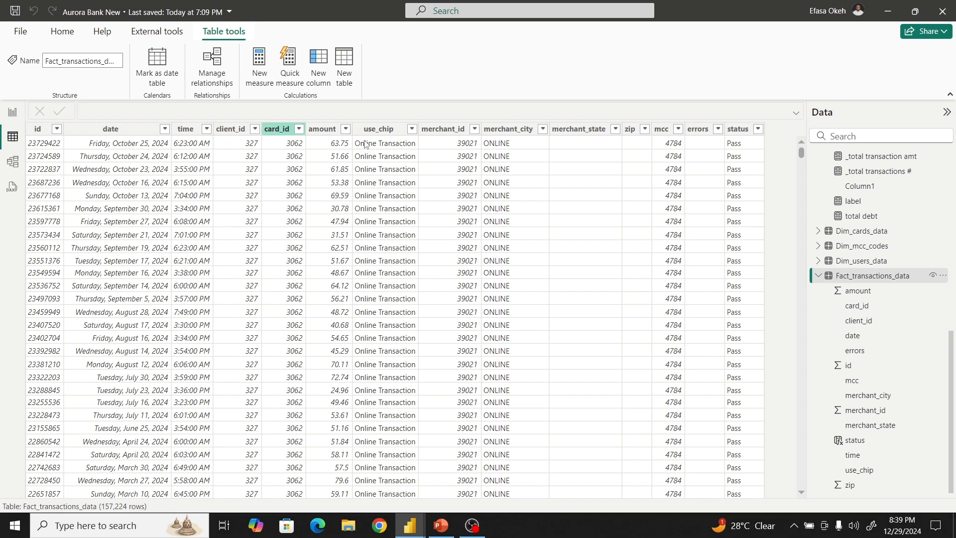
click(413, 129)
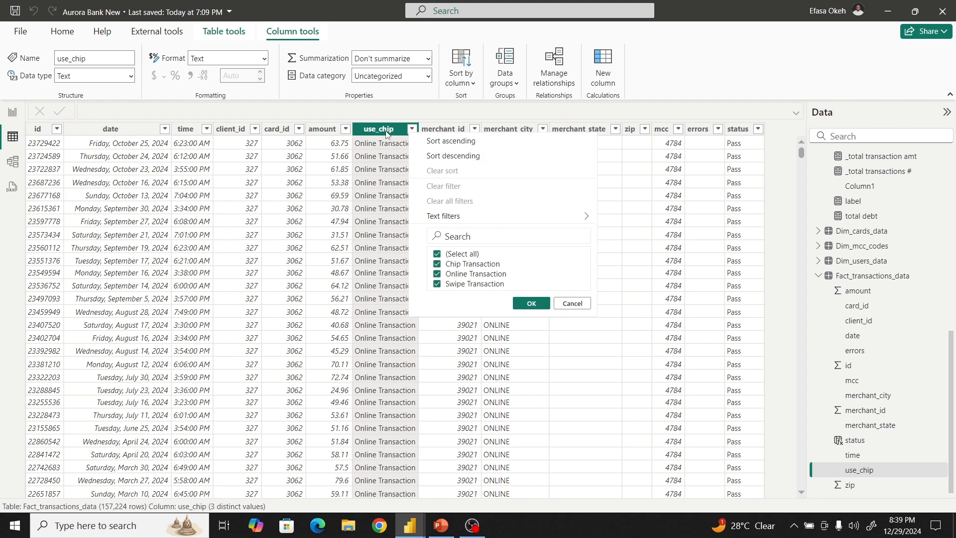
click(607, 63)
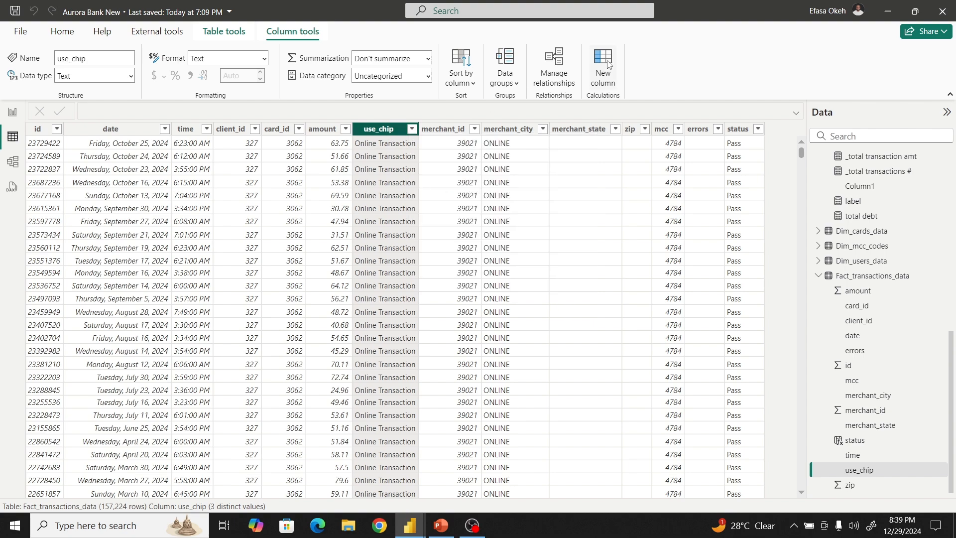
- Add a calculated column named "use chip 2" to Fact_transactions_data and begin its formula with the SWITCH function
click(608, 63)
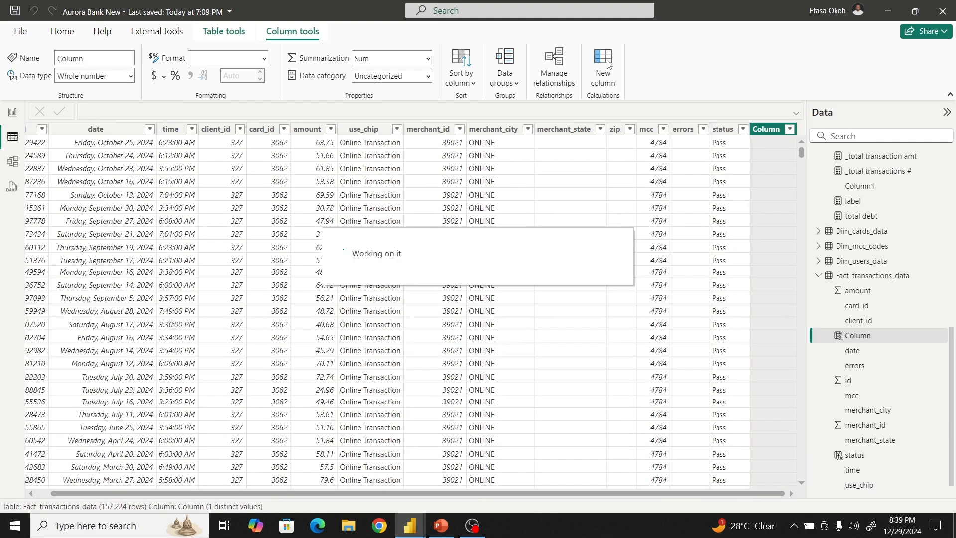
text(u)
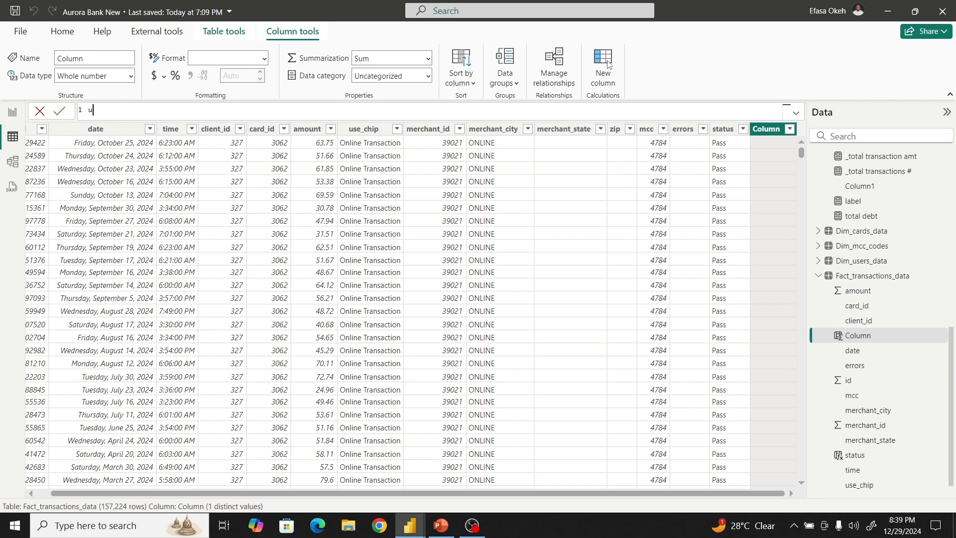
text(se chip 2 = Swit)
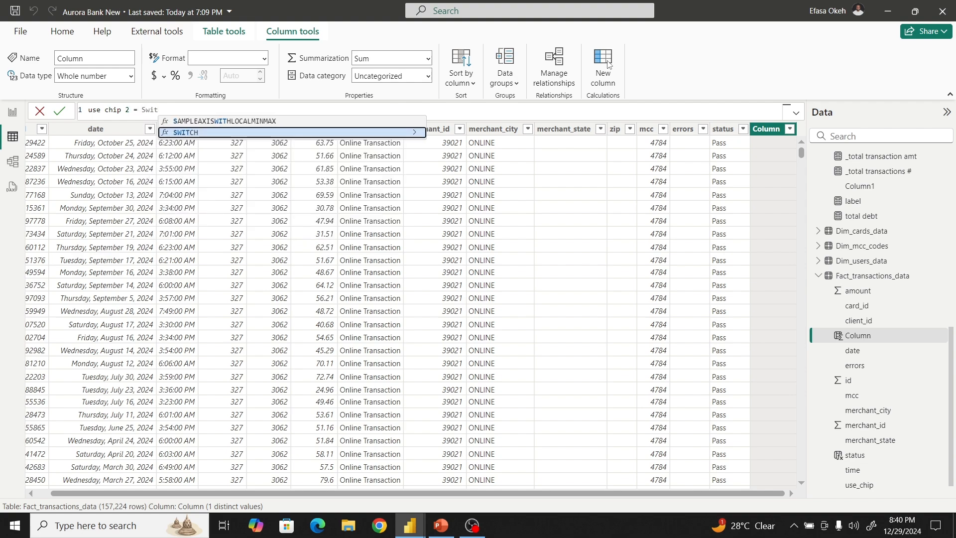
click(203, 133)
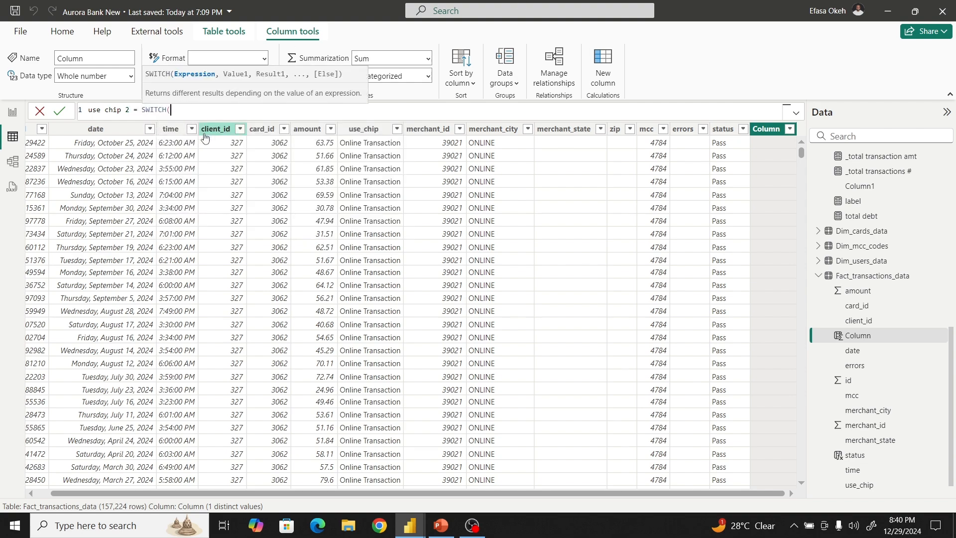
text(fact)
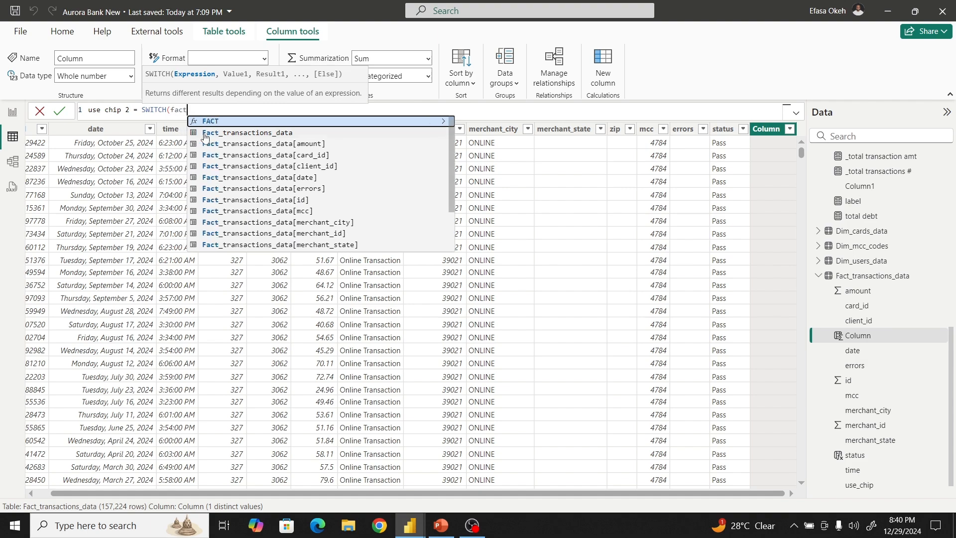
scroll(321, 198, down, 2)
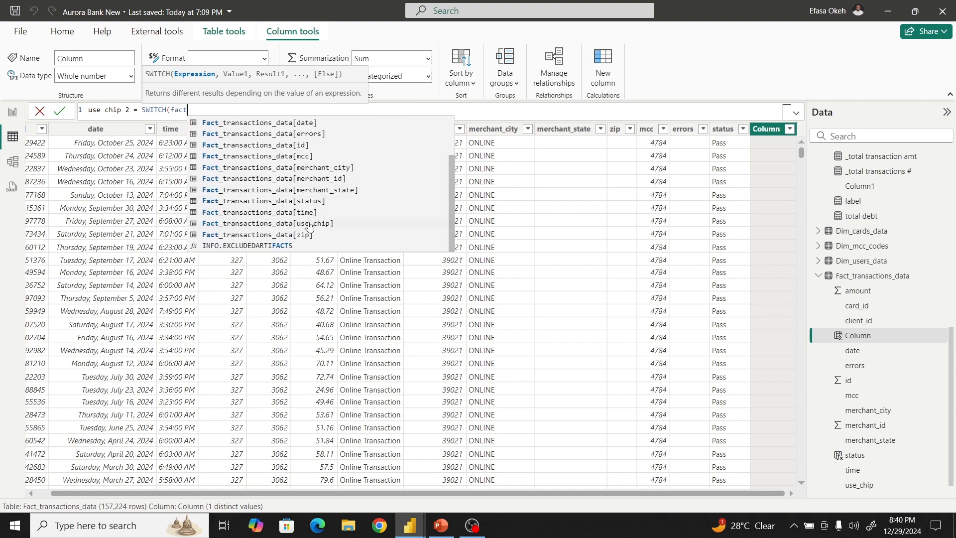
key(BackSpace)
key(BackSpace)
key(BackSpace)
key(BackSpace)
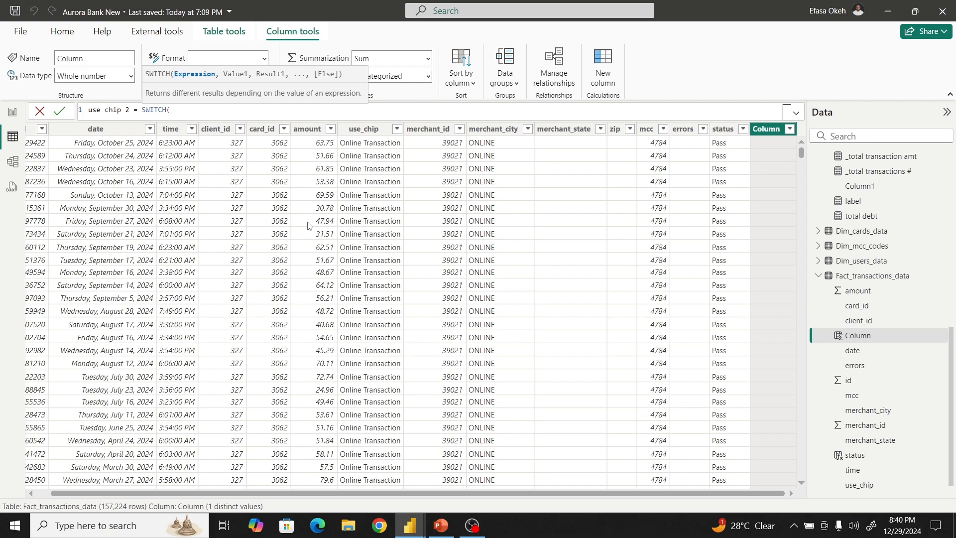
- Make TRUE() the SWITCH expression and return "Online" when Fact_transactions_data[use_chip] = "Online Tranaction"
text(true)
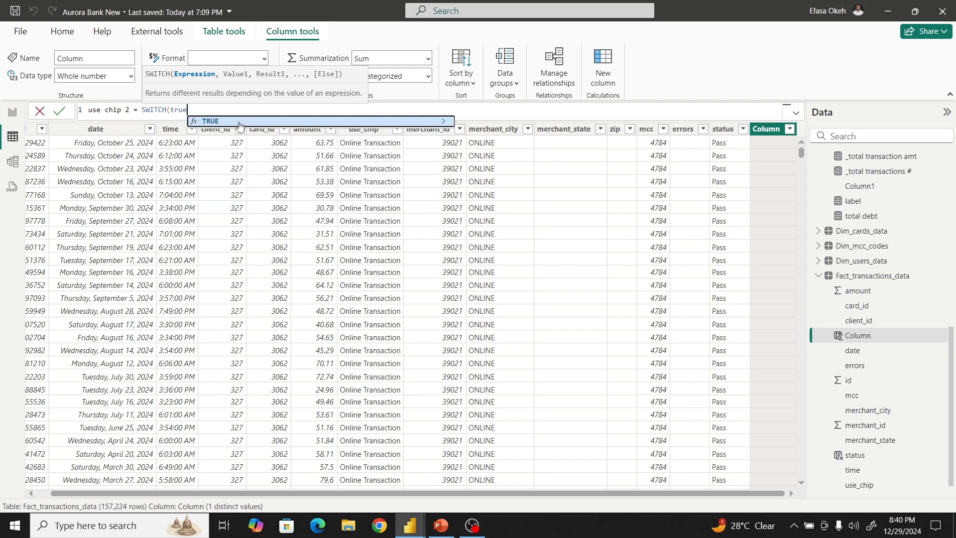
key(Tab)
text(,)
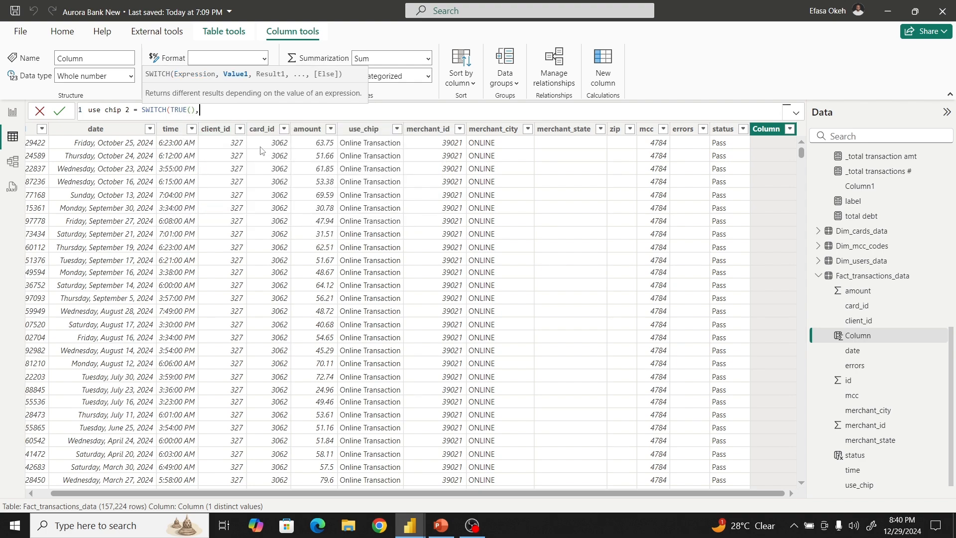
text(fact)
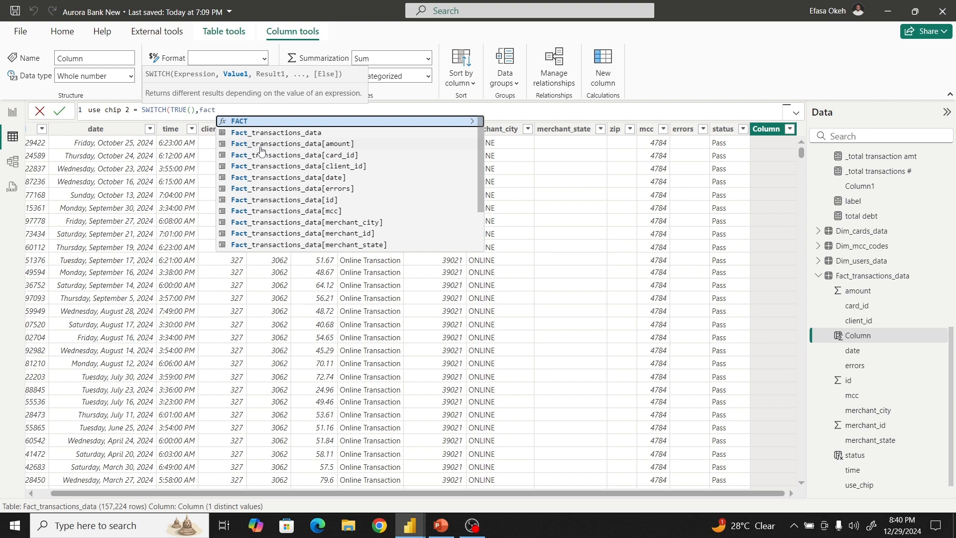
scroll(302, 212, down, 3)
click(302, 224)
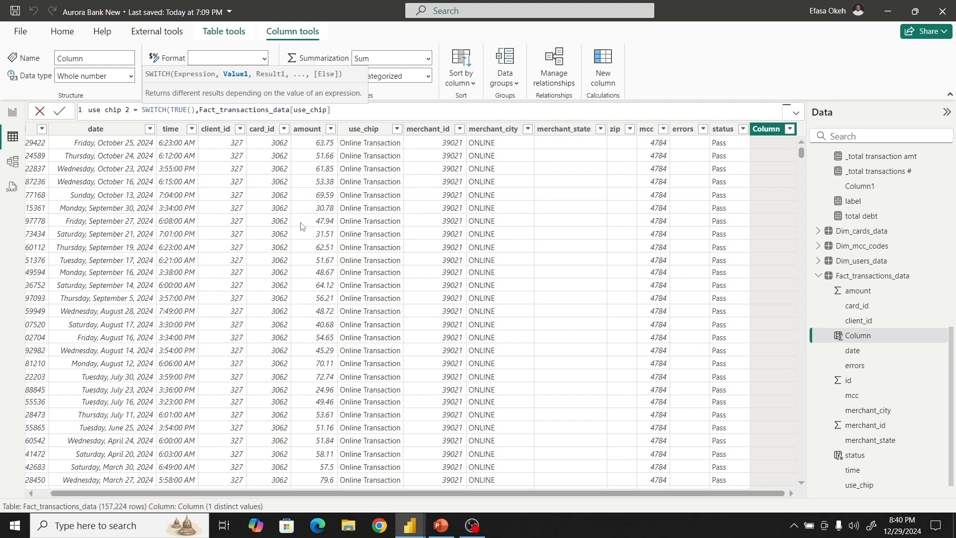
text(= "Online Trans)
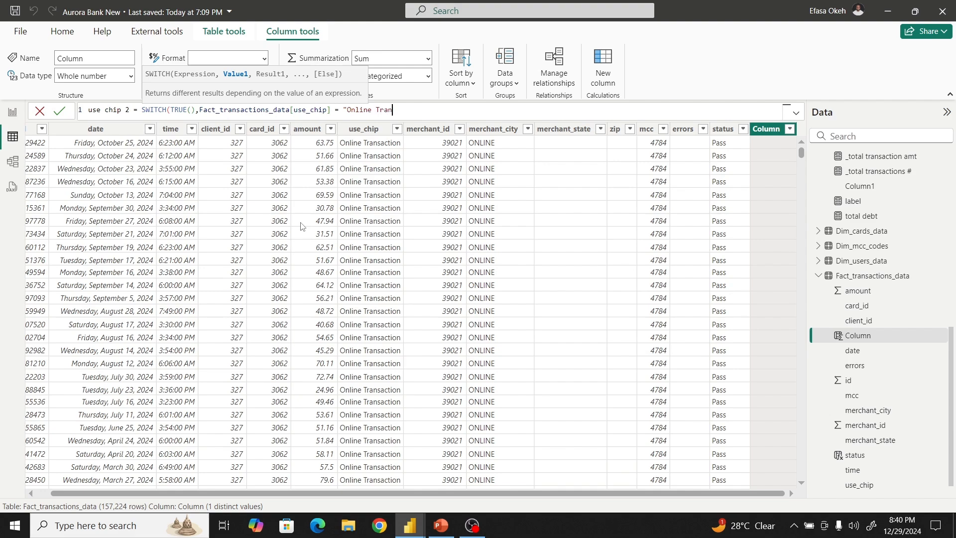
text(action", "Online",)
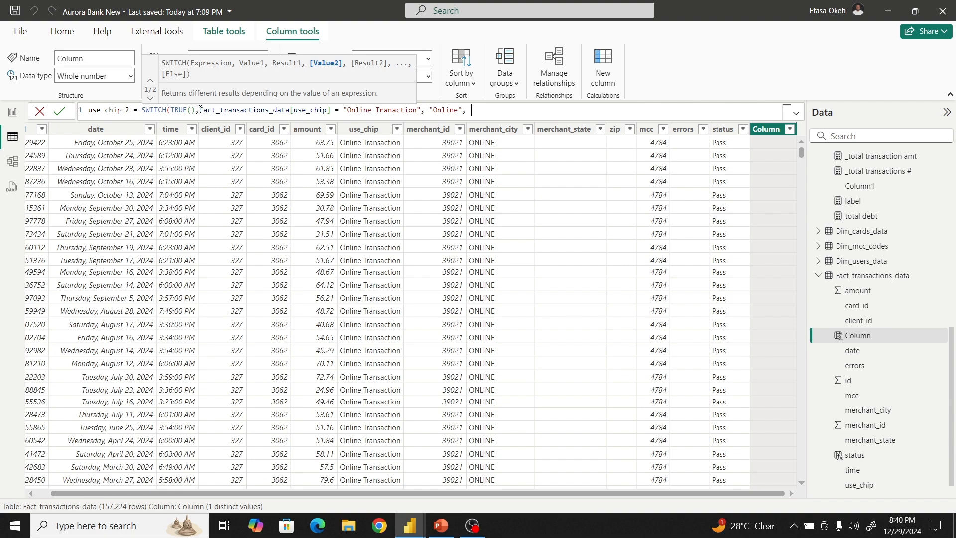
- Duplicate the Fact_transactions_data[use_chip] condition after the "Online" result in the formula
drag(199, 109, 427, 110)
key(ctrl+c)
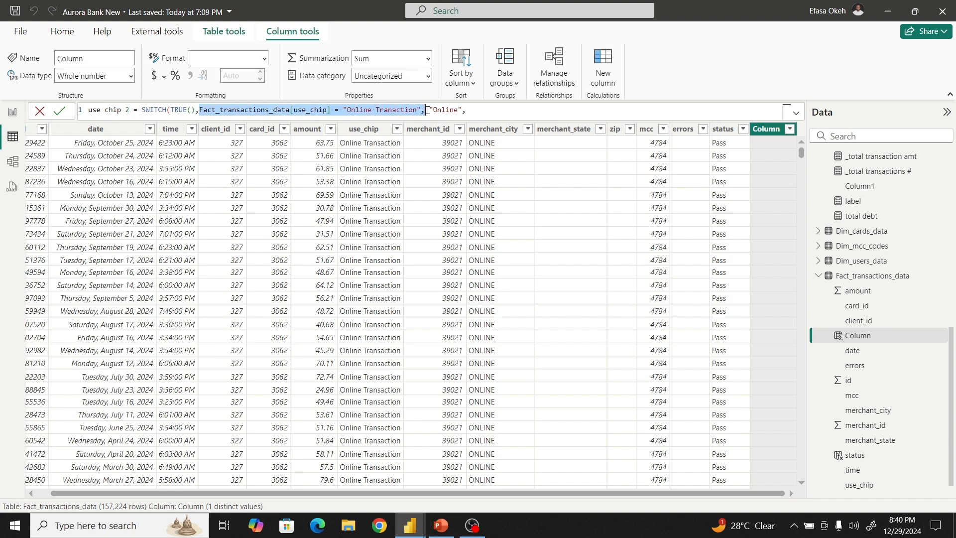
click(474, 114)
key(ctrl+v)
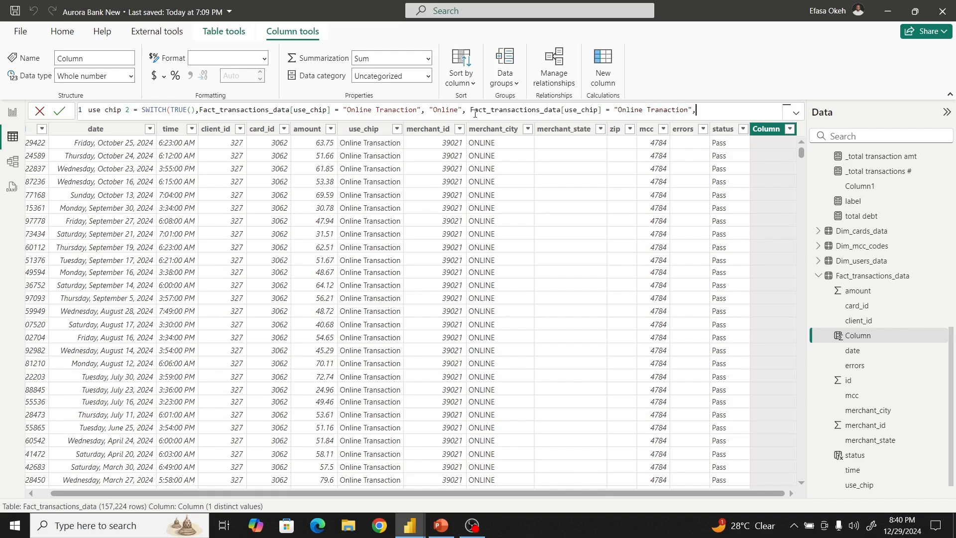
- Break the formula into separate lines for SWITCH(TRUE() and each use_chip condition, with the conditions indented
double_click(151, 110)
key(Left)
key(shift+Return)
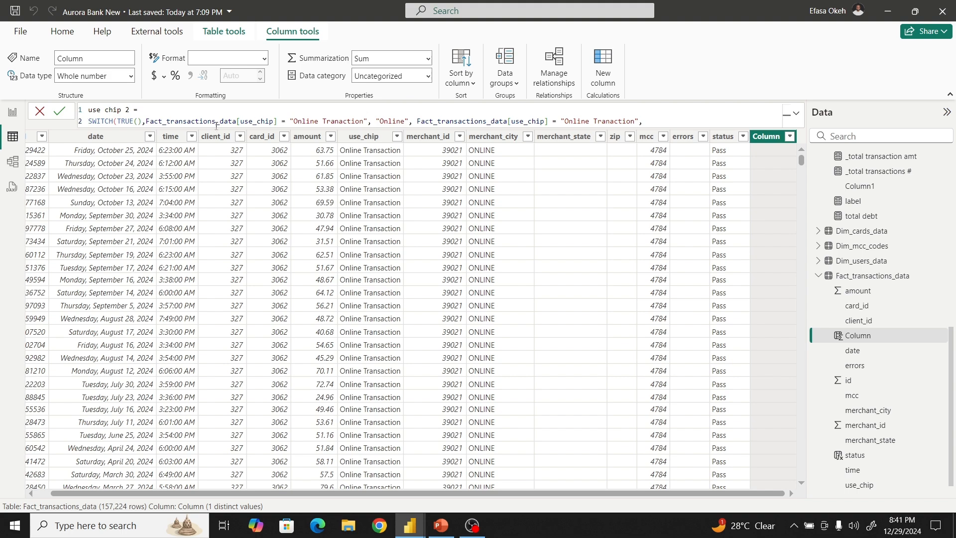
click(146, 122)
key(shift+Return)
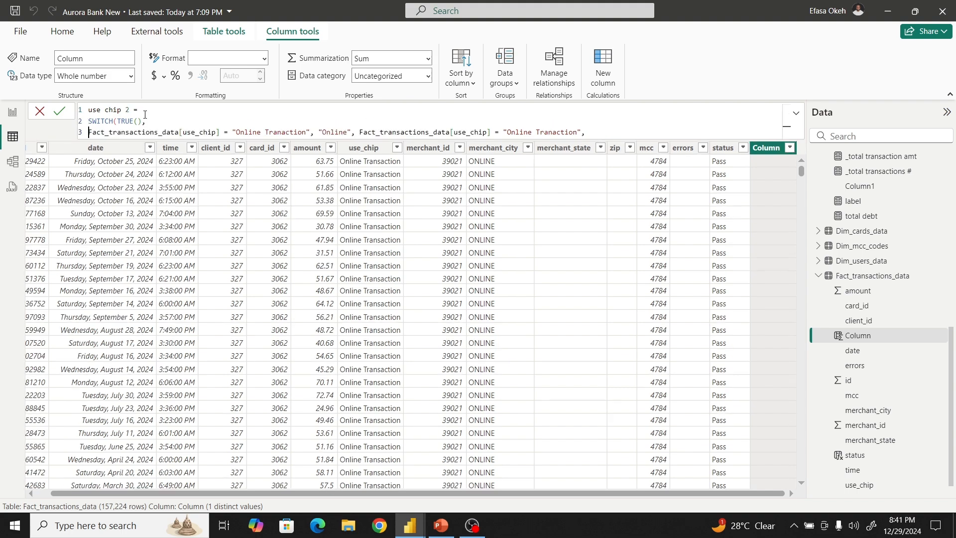
key(Tab)
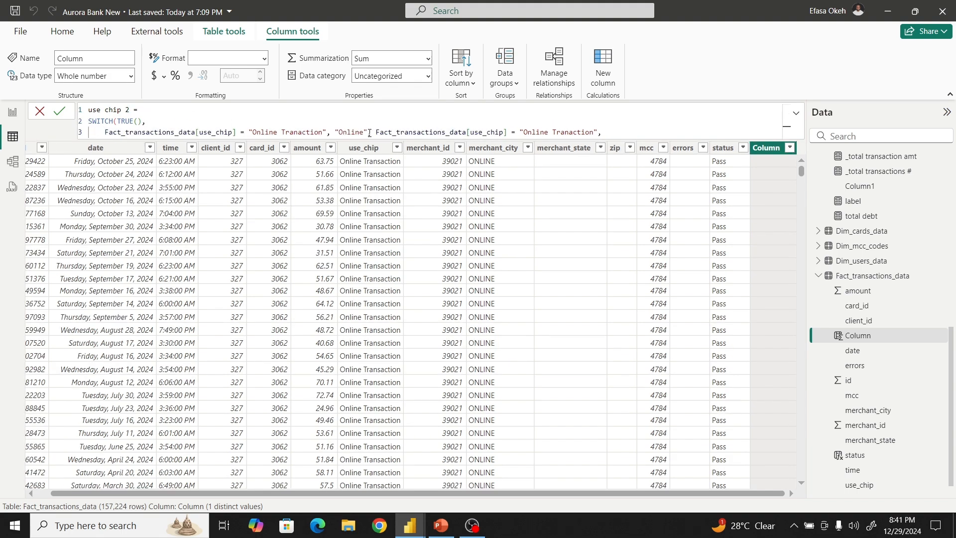
click(377, 132)
key(shift+Return)
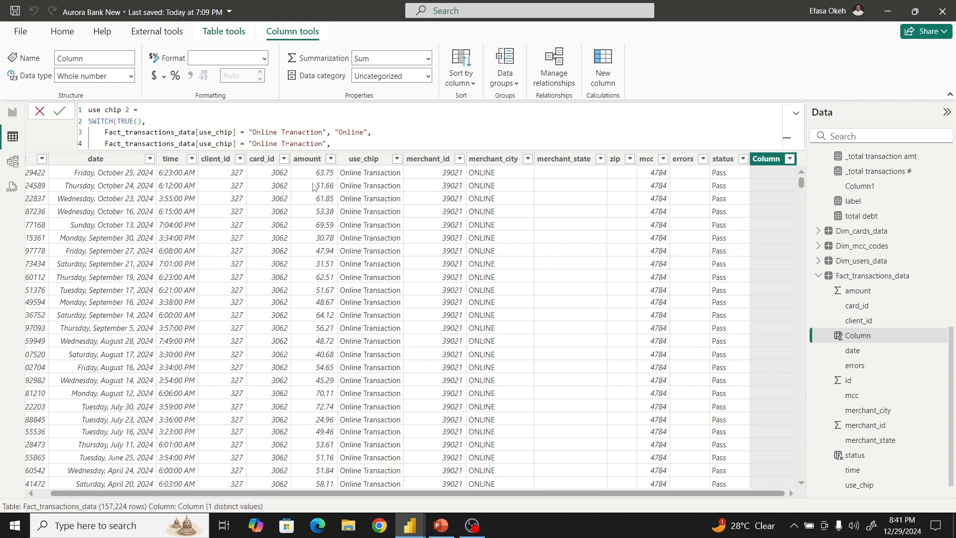
- Change the second condition to "Swipe Tranaction" with the result "Swipe", and add a new line after it
click(277, 144)
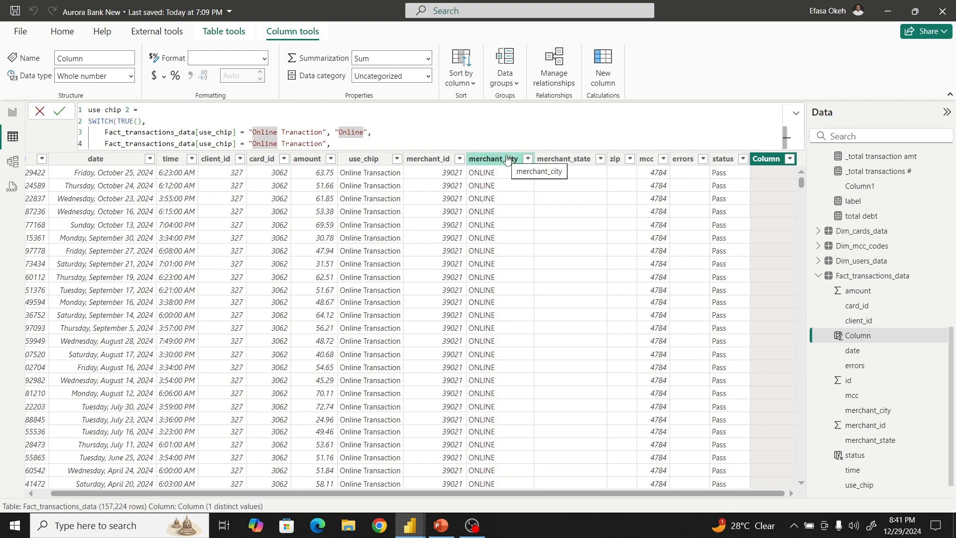
key(BackSpace)
key(BackSpace)
key(BackSpace)
key(BackSpace)
key(BackSpace)
key(BackSpace)
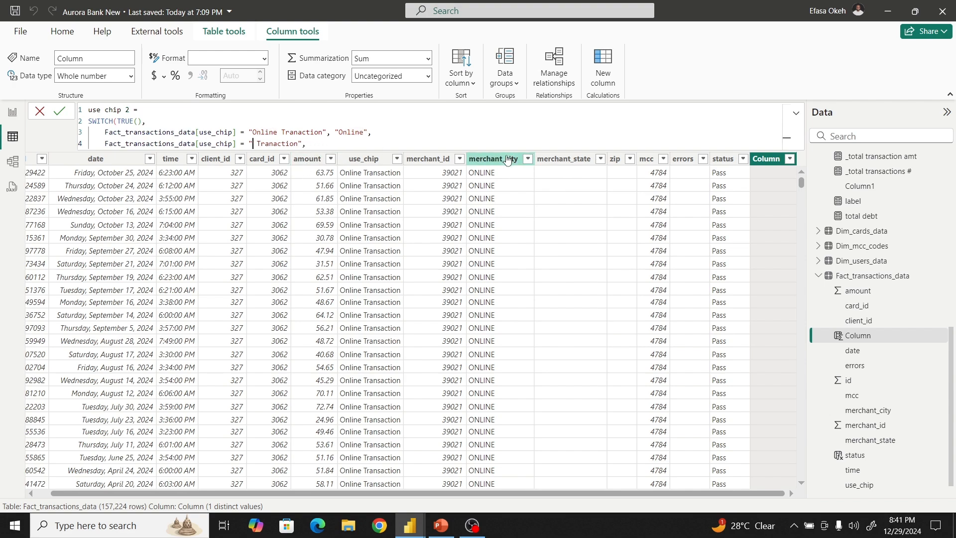
text(Swipe)
click(356, 146)
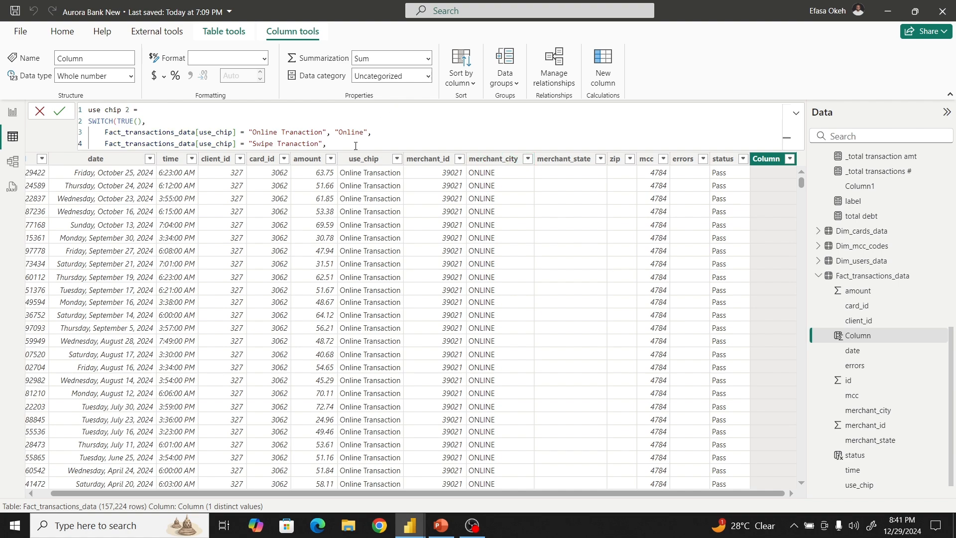
text("Swipe",)
key(Return)
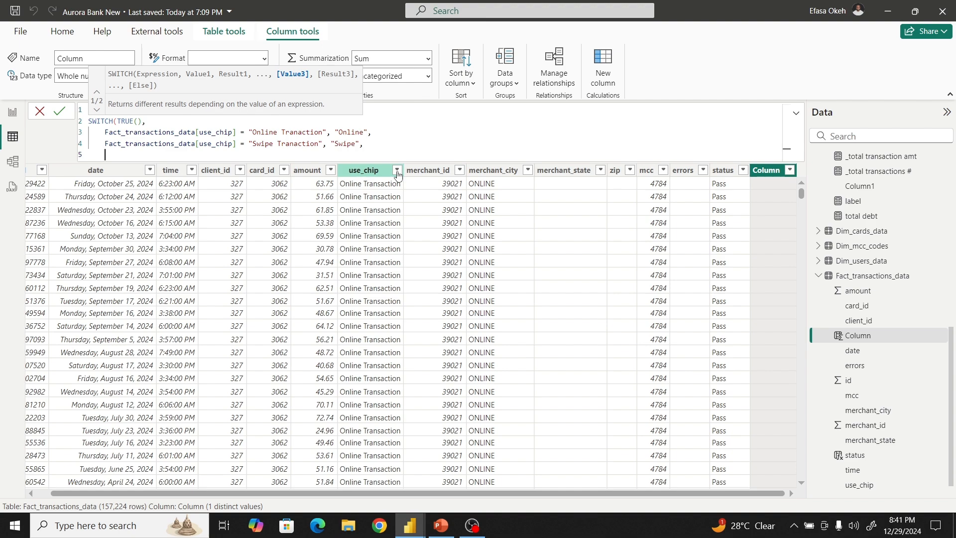
- Check the use_chip column's distinct values, and complete the use chip 2 formula with "Chip" as the fallback result
click(397, 171)
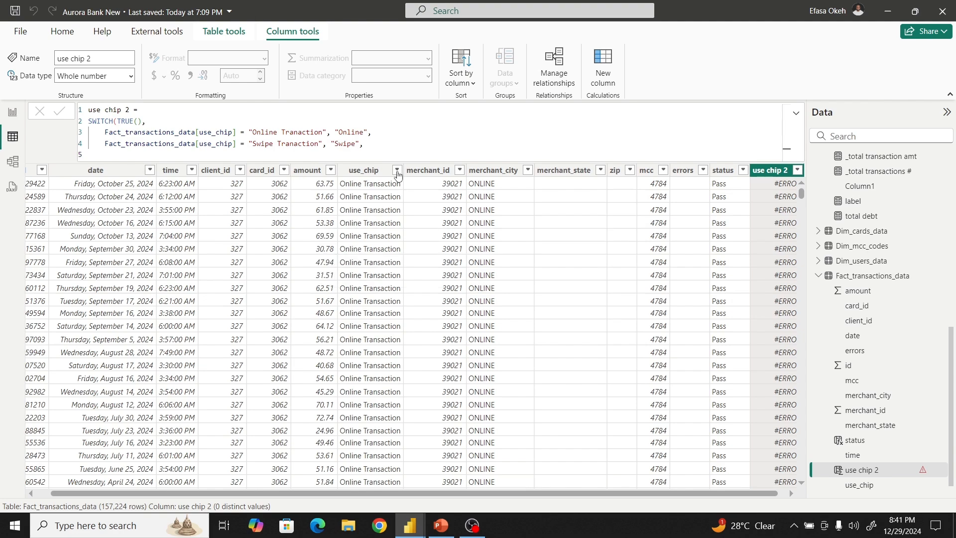
click(397, 181)
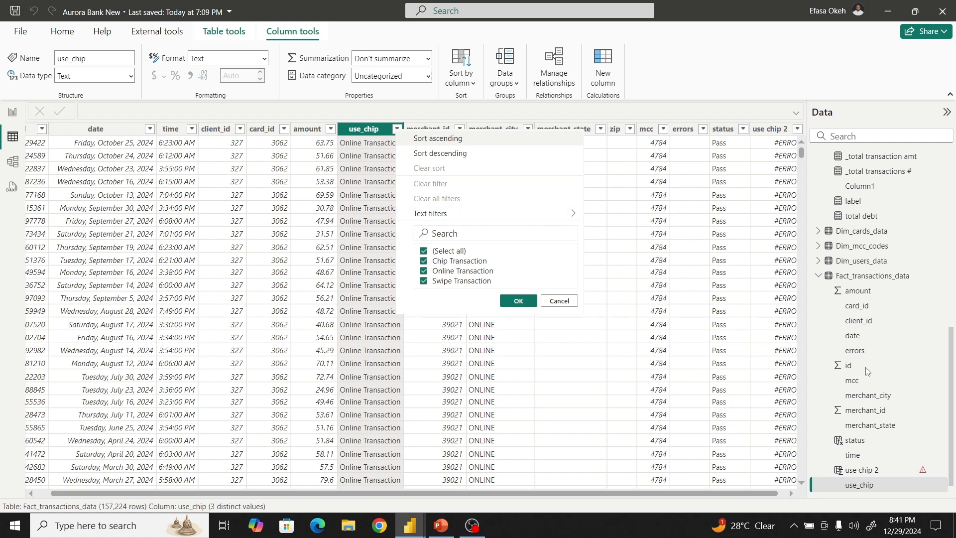
click(865, 473)
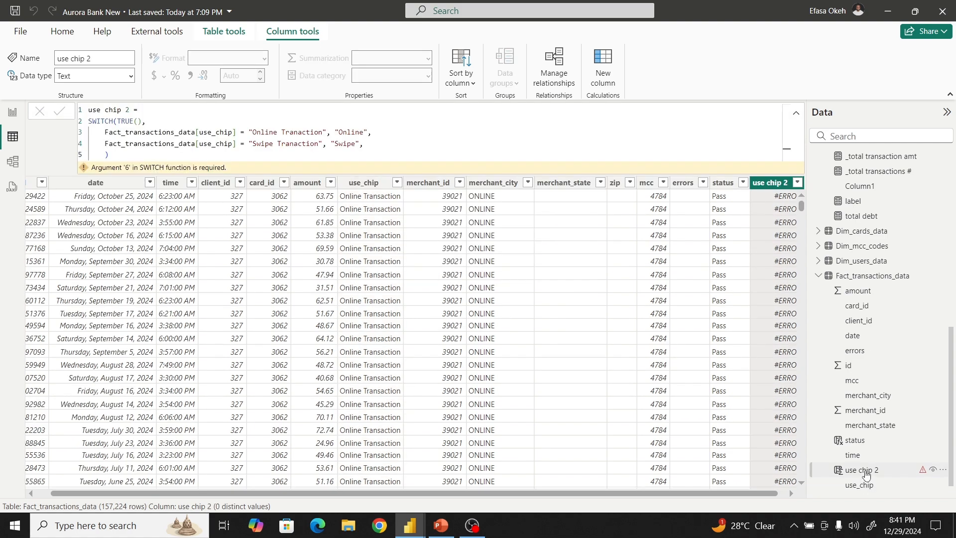
click(371, 147)
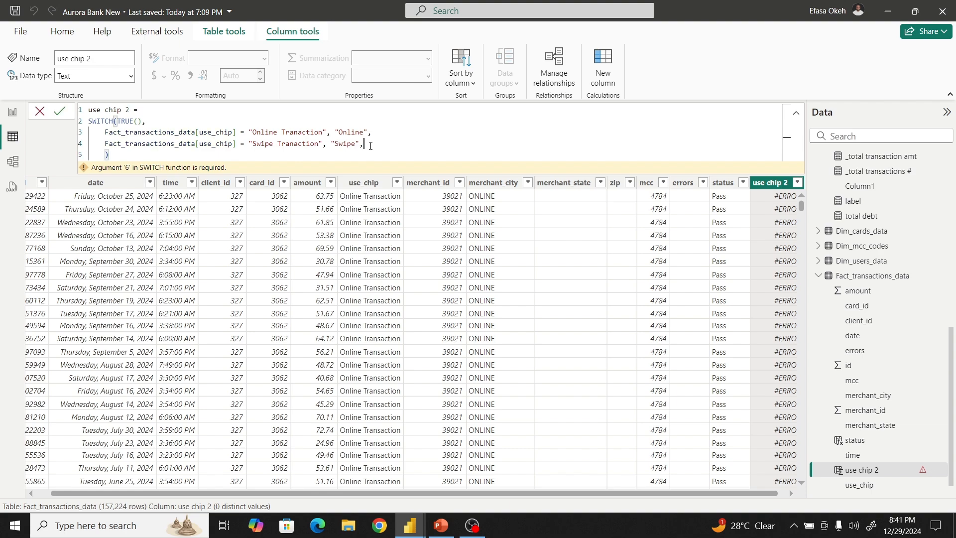
key(shift+Return)
text("Chip)
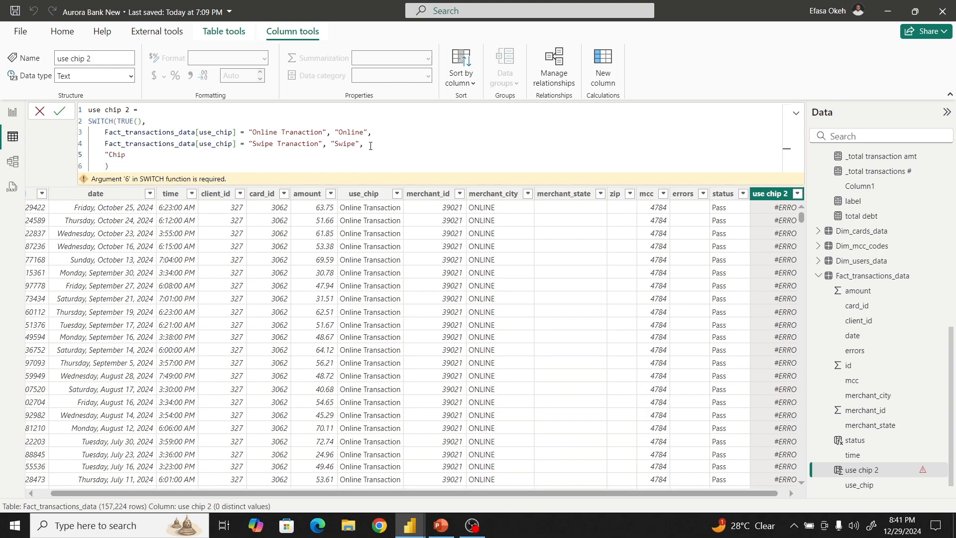
text(")
click(60, 112)
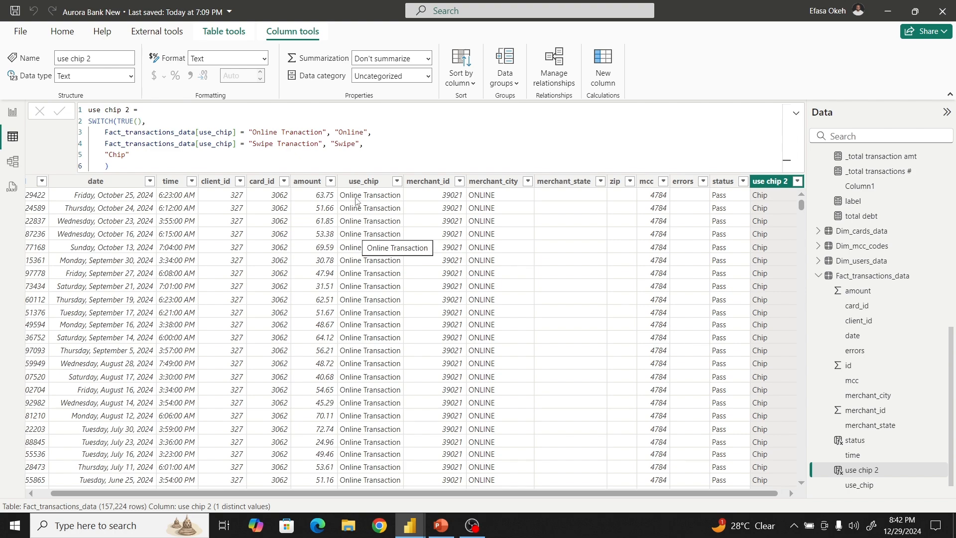
- Correct "Tranaction" to "Transaction" in both conditions of the use chip 2 formula and commit it
click(298, 132)
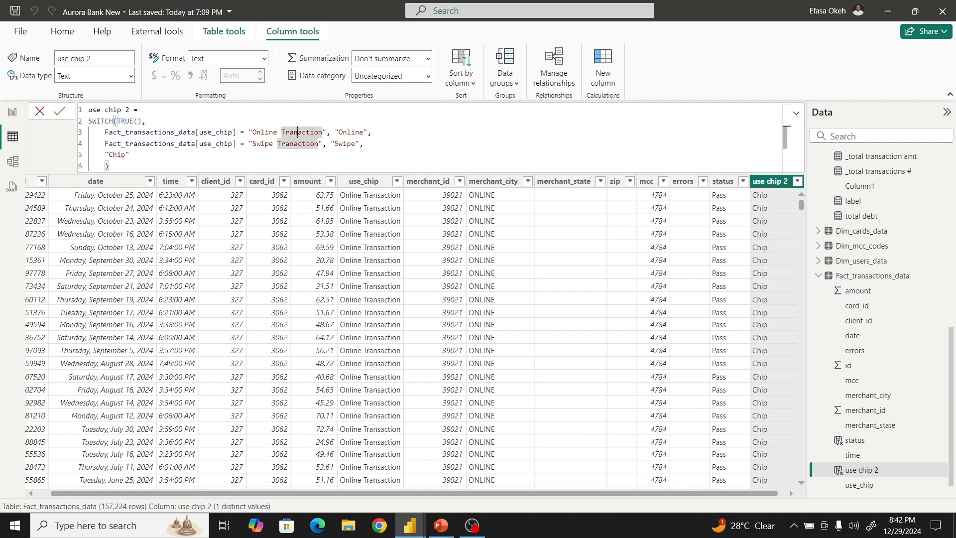
text(s)
click(294, 144)
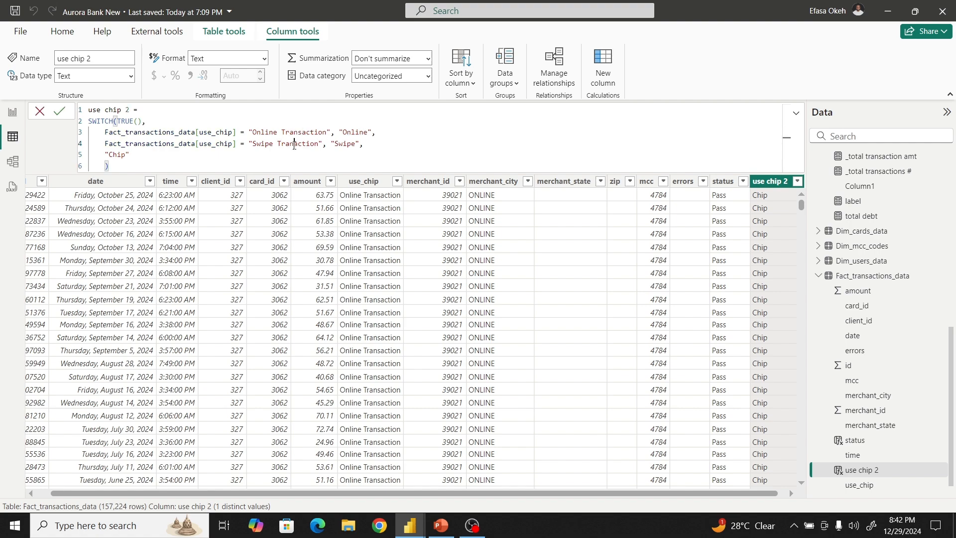
text(s)
key(BackSpace)
click(58, 111)
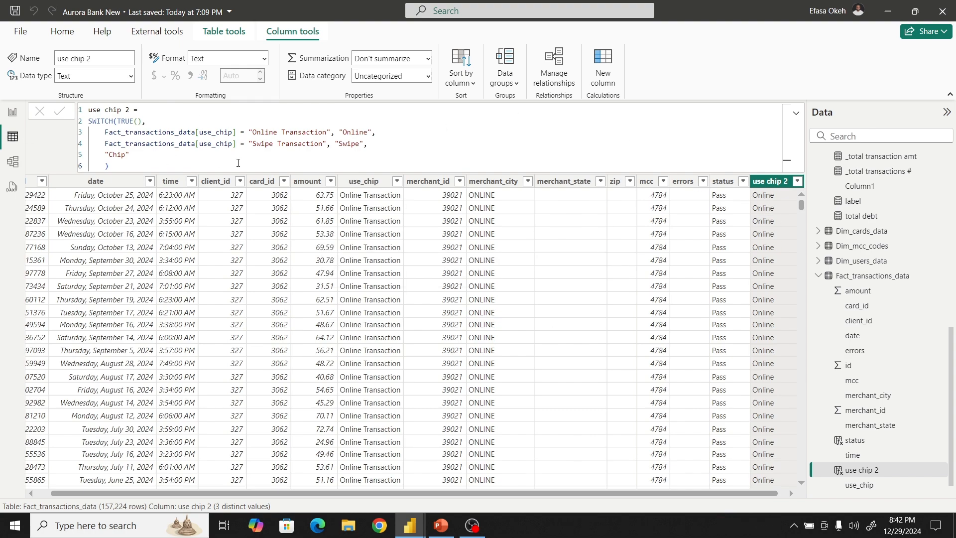
- In the report, replace use_chip with use chip 2 as the legend field of the chip-use donut chart
click(13, 114)
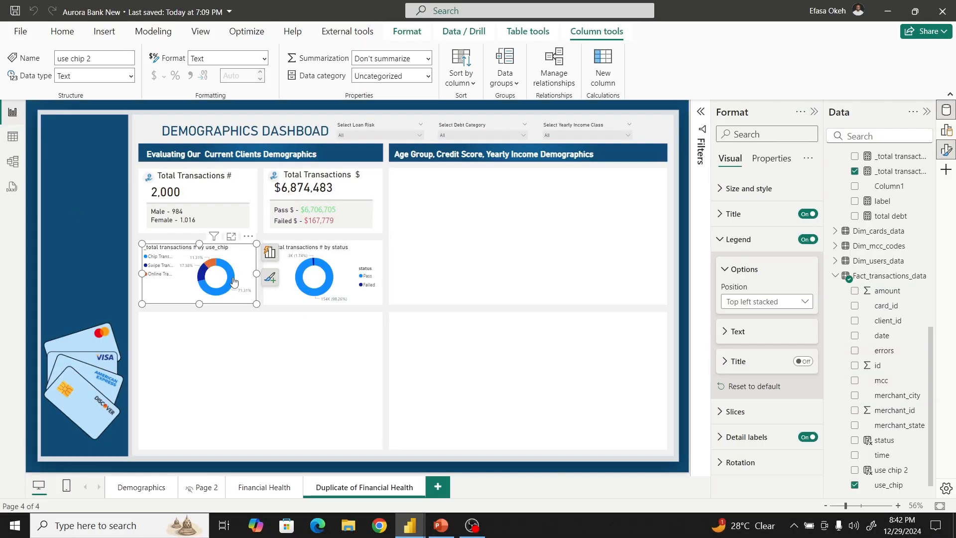
click(211, 279)
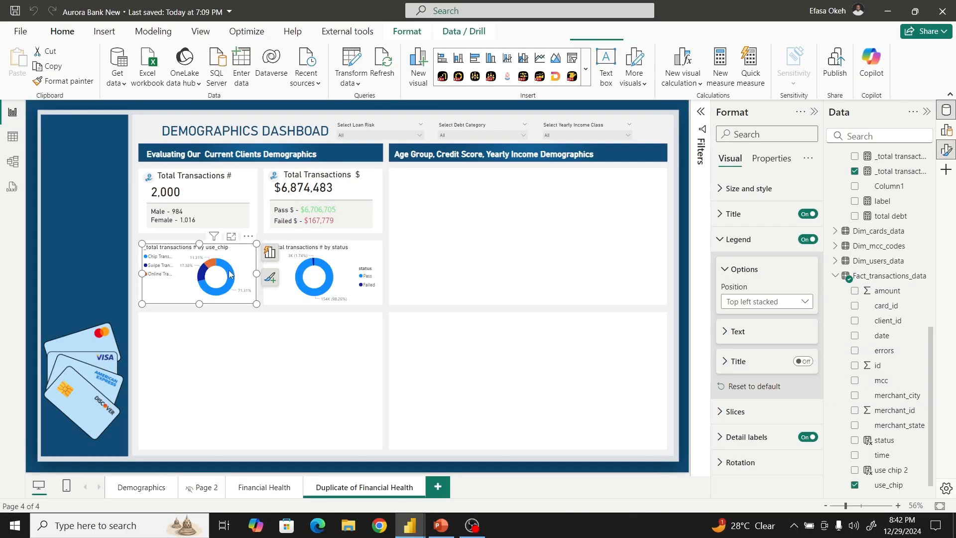
click(856, 486)
click(855, 470)
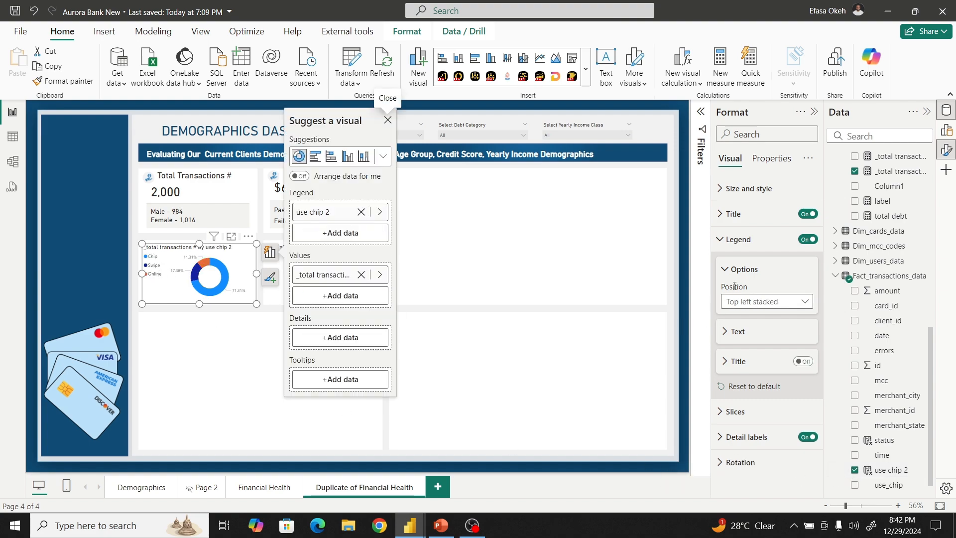
- Set the chip-use donut chart's detail label contents to "Category, percent of total" and turn off its legend
click(725, 244)
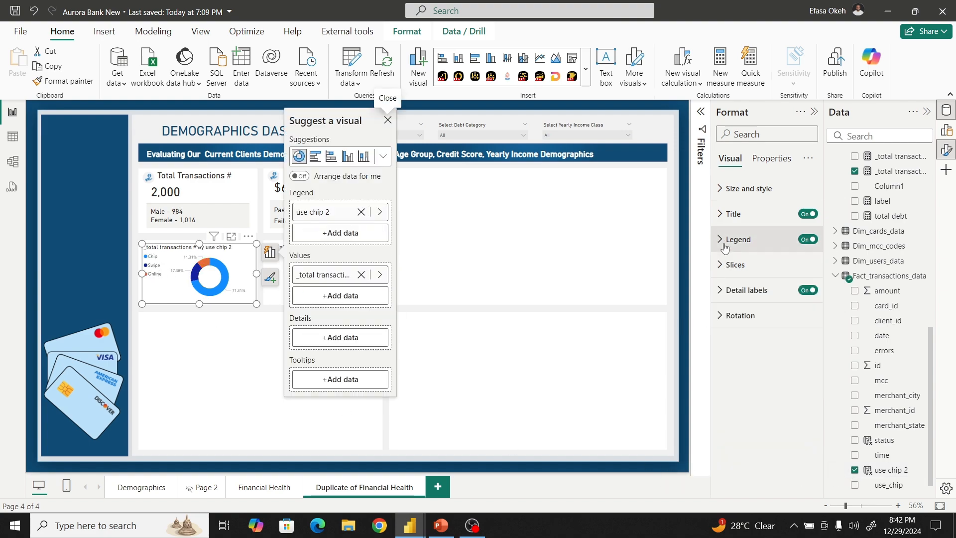
click(725, 291)
click(743, 357)
click(747, 366)
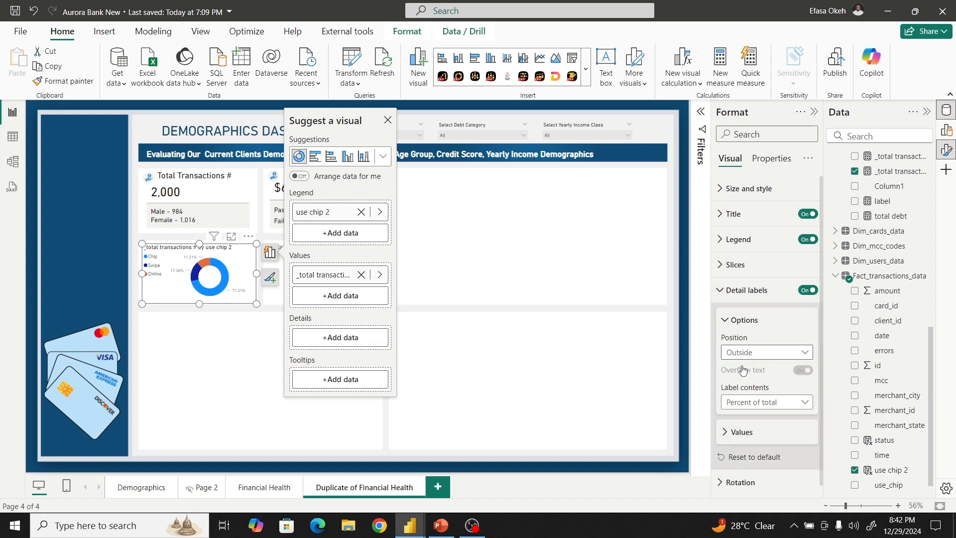
click(744, 404)
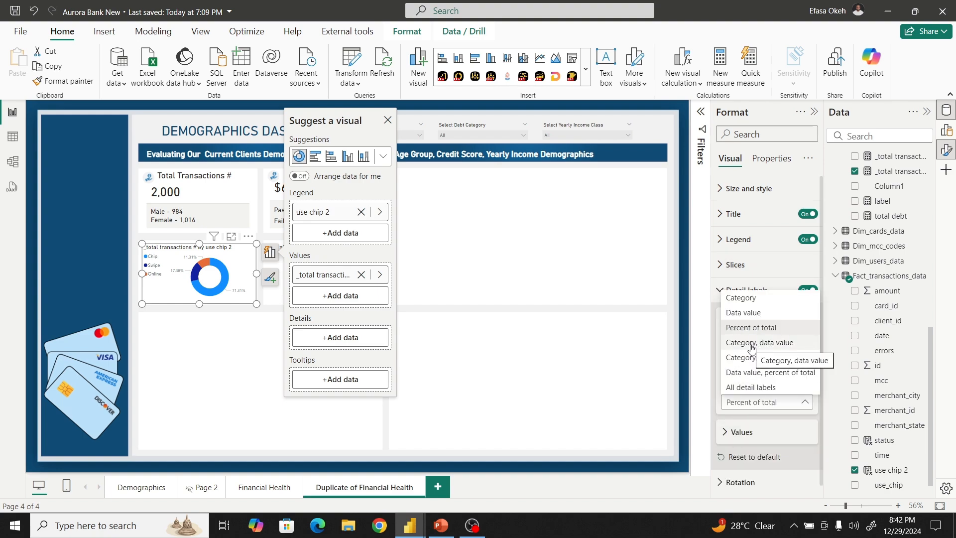
click(745, 358)
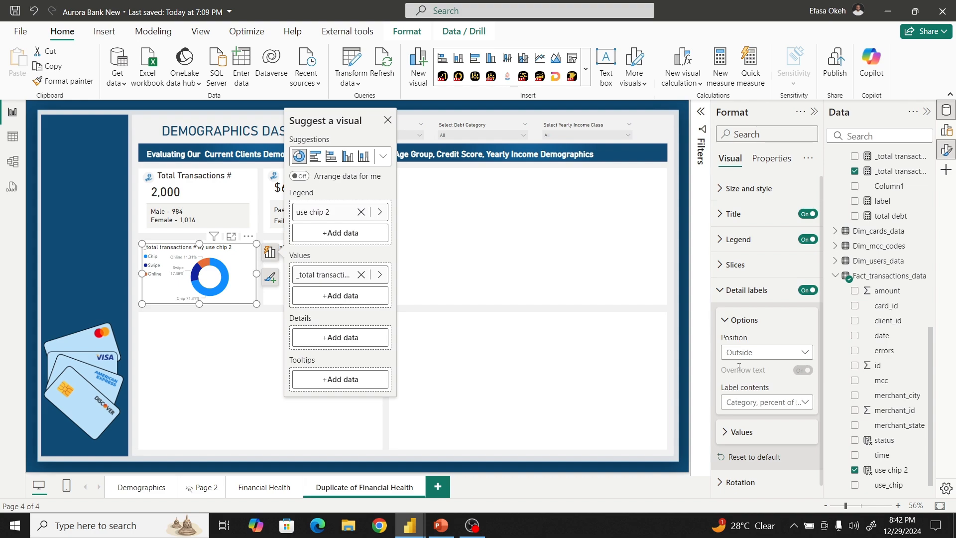
click(808, 240)
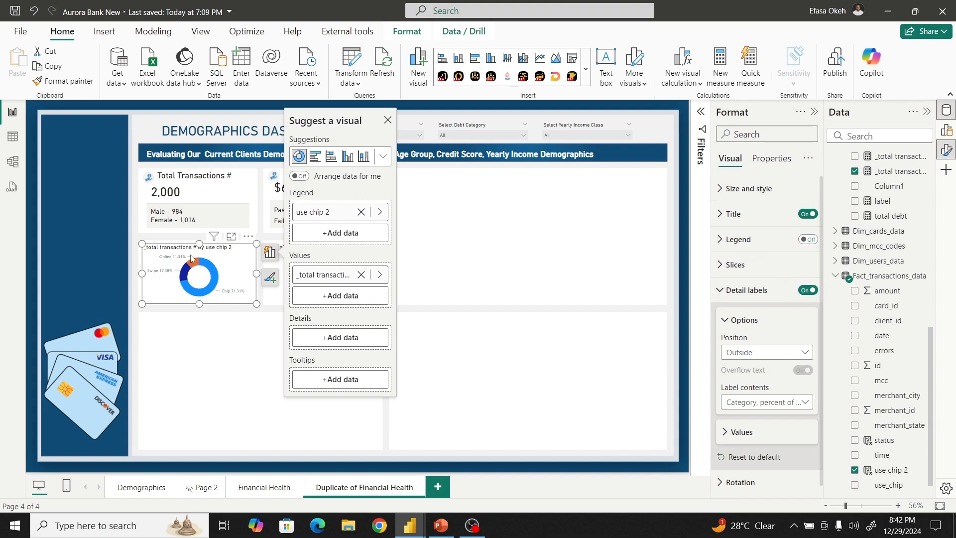
- Set the status donut chart's detail label contents to "Category, percent of total" and turn off its legend
click(219, 308)
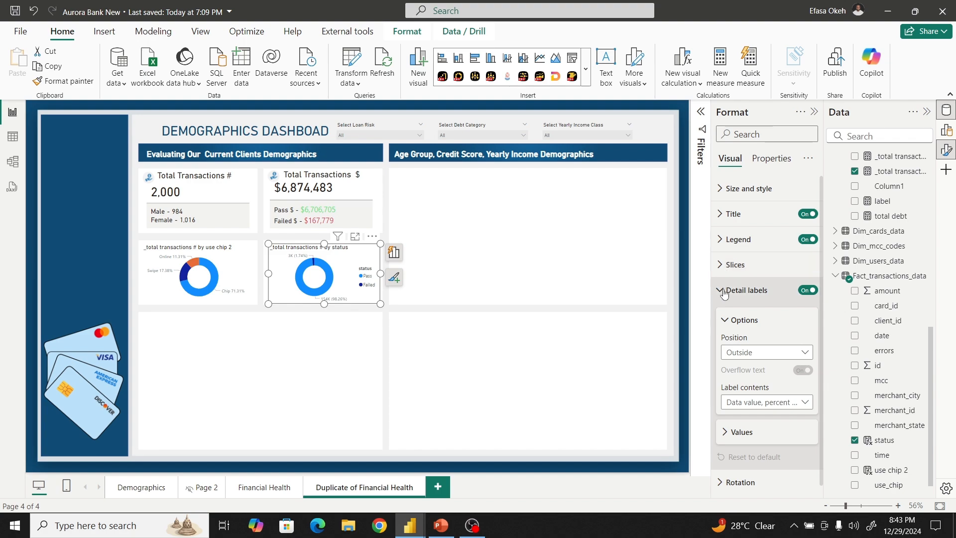
click(744, 406)
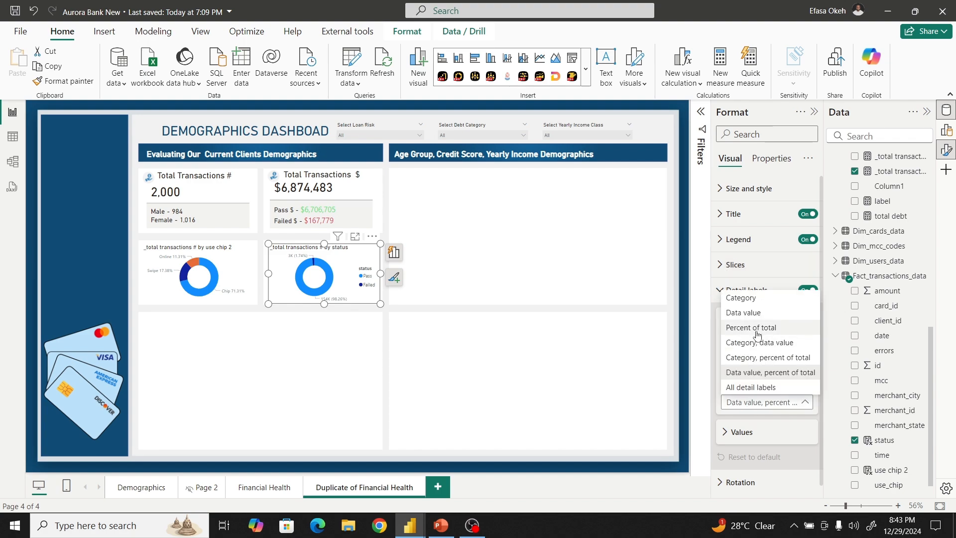
click(751, 359)
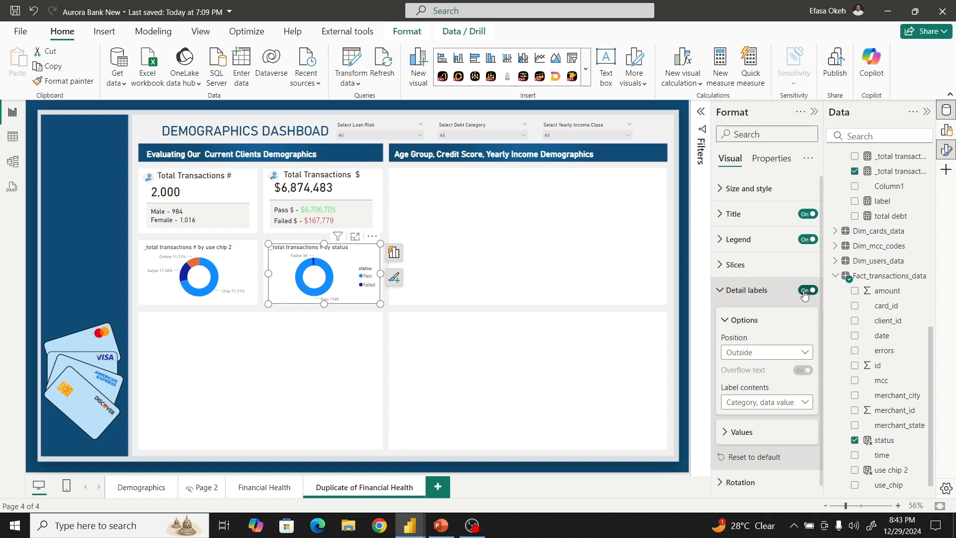
click(752, 406)
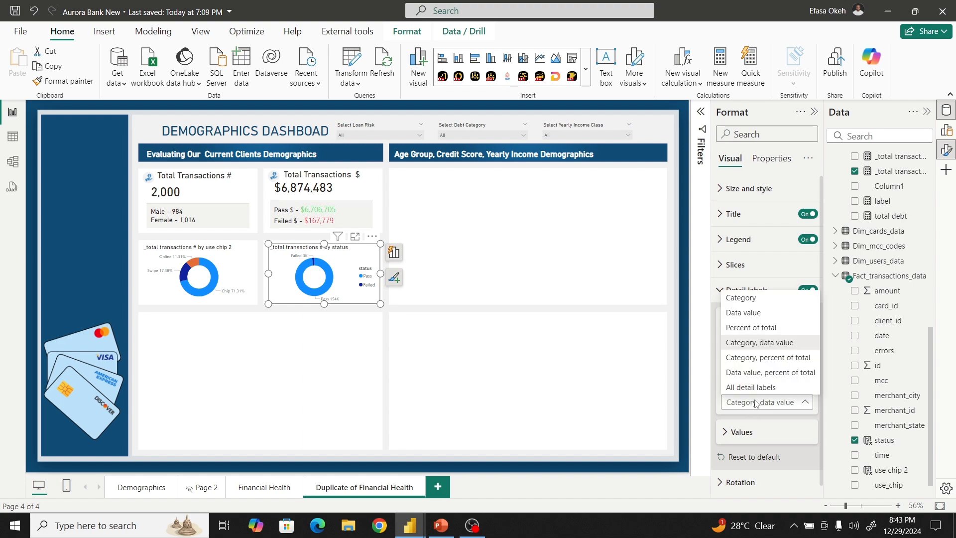
click(759, 358)
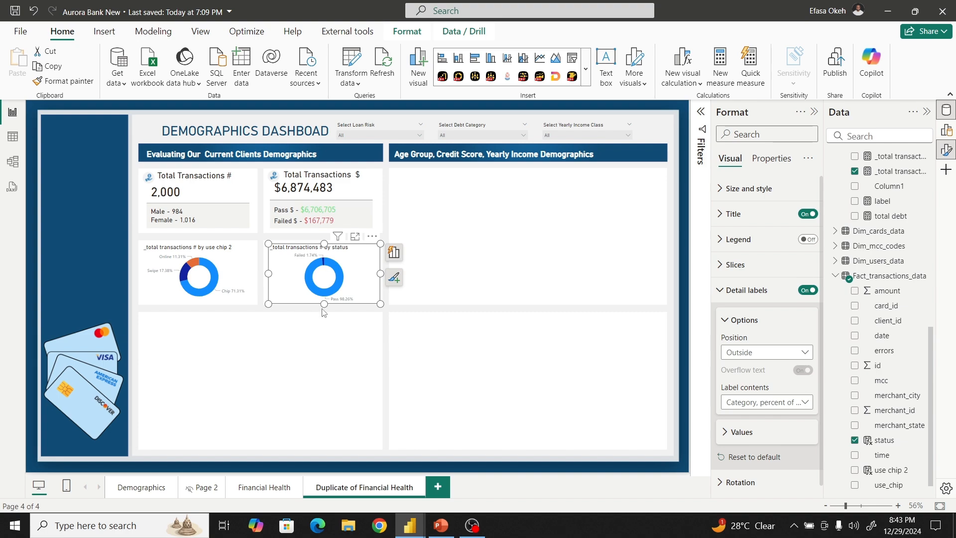
click(482, 398)
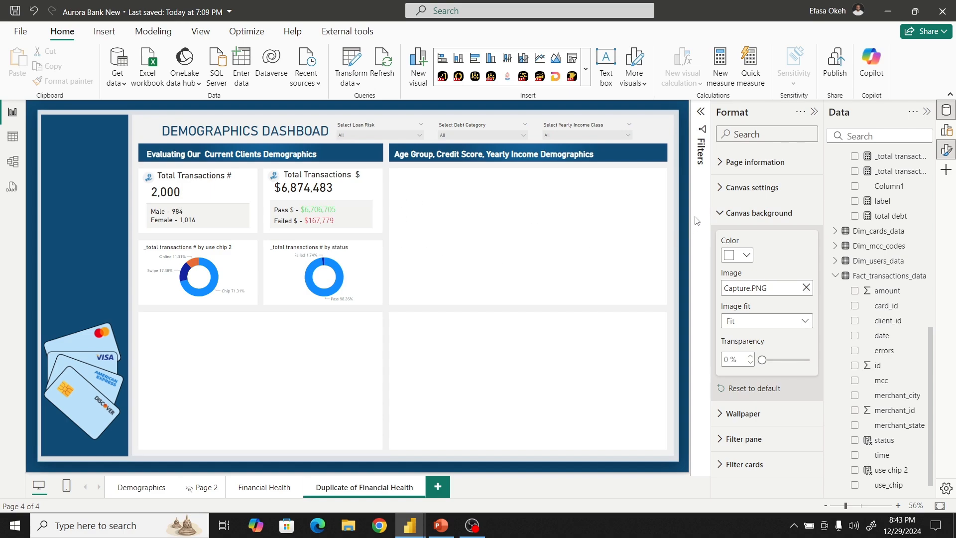
- Add a line and clustered column chart filling the blank panel under the "Age Group, Credit Score, Yearly Income Demographics" header
click(720, 215)
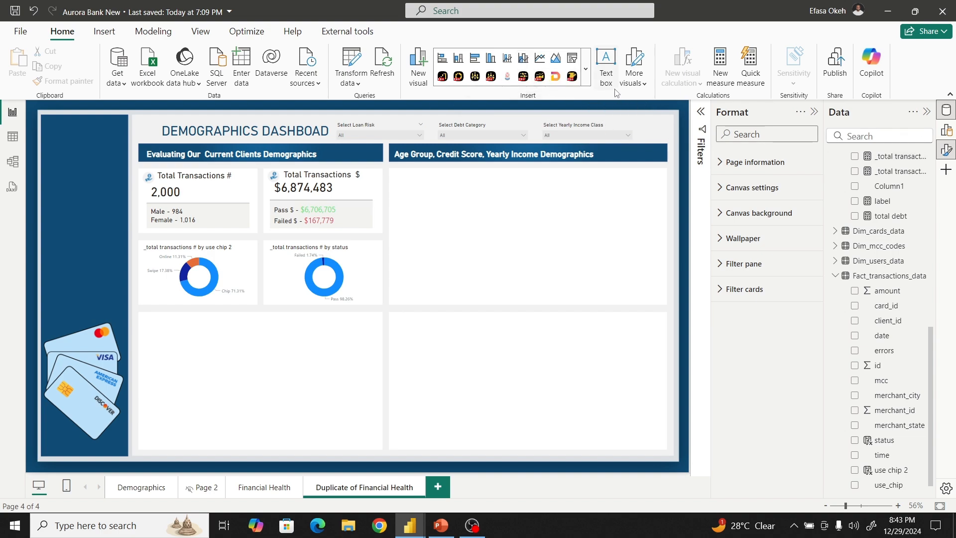
click(946, 149)
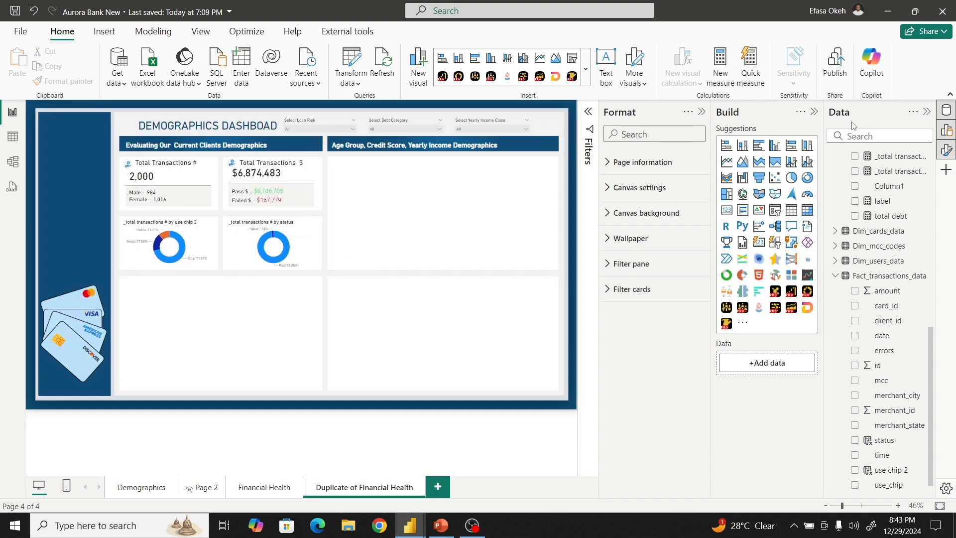
click(926, 111)
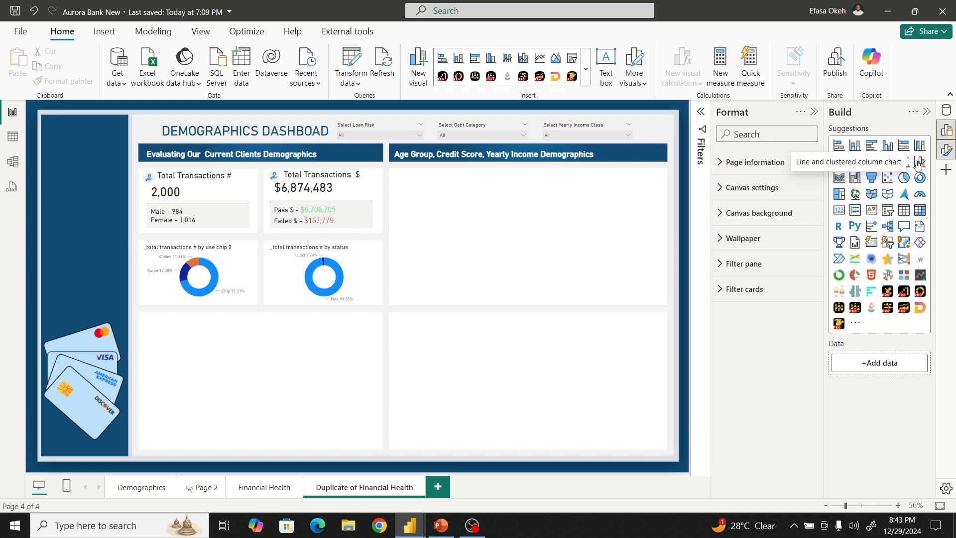
drag(84, 175, 468, 192)
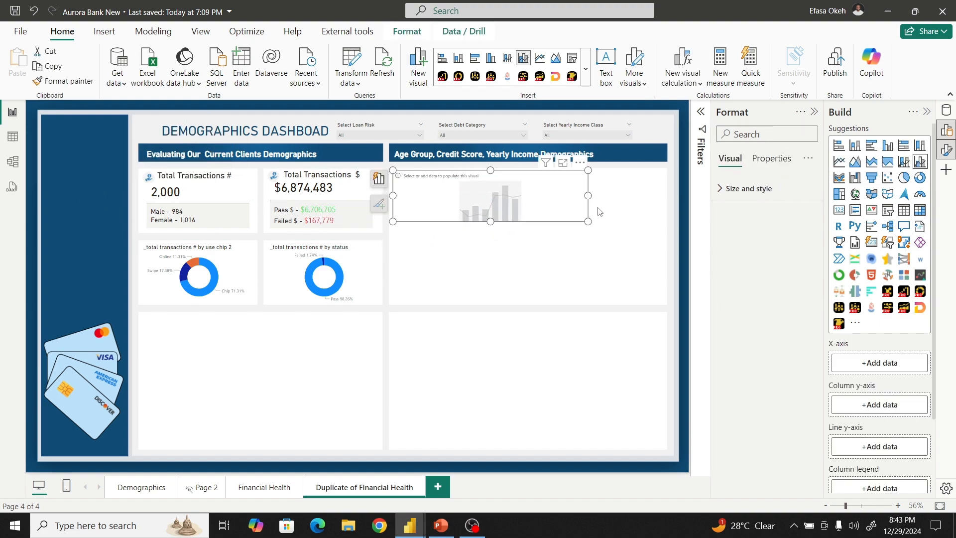
drag(586, 220, 662, 301)
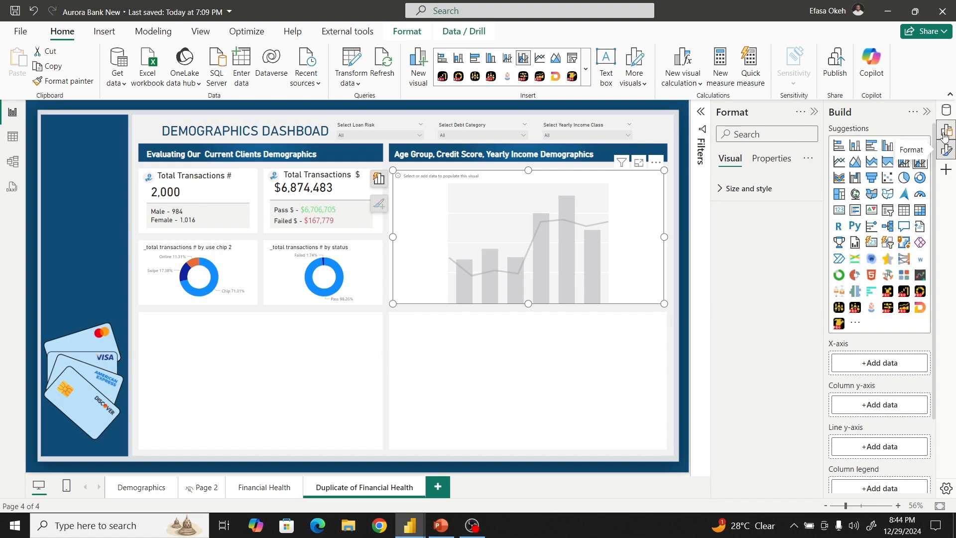
- Show the data model's tables beside the chart's field wells and collapse the DAX table
click(946, 113)
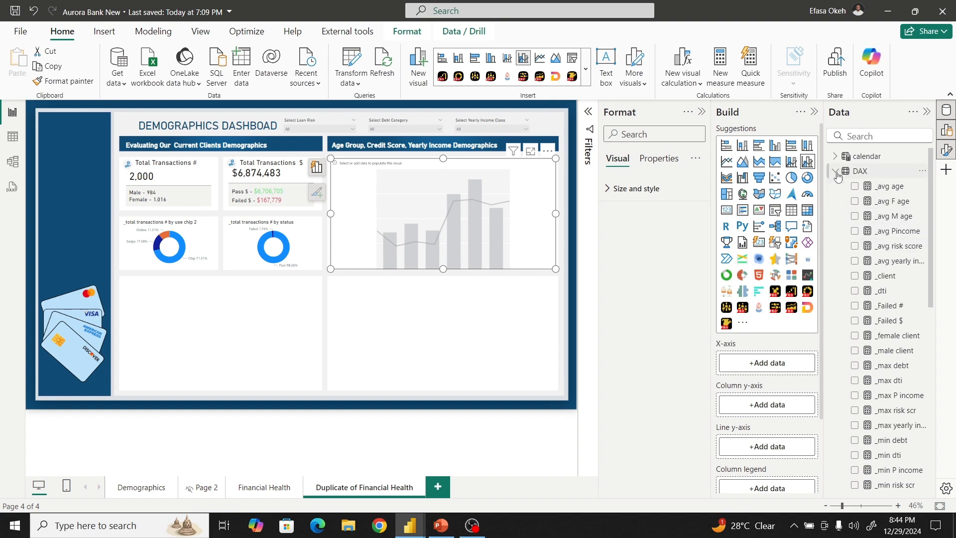
click(835, 170)
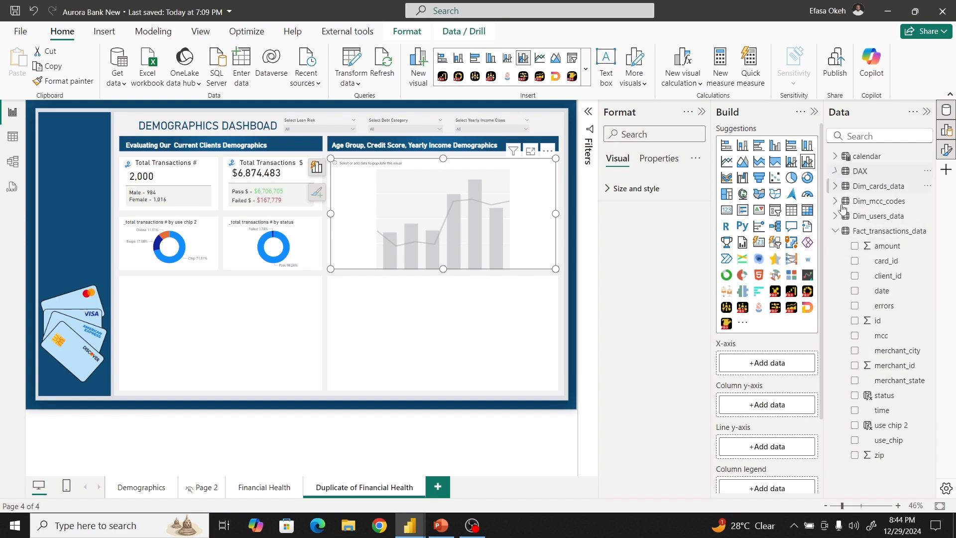
- Put the Category field from Dim_mcc_codes on the x-axis of the empty line and column chart
click(702, 112)
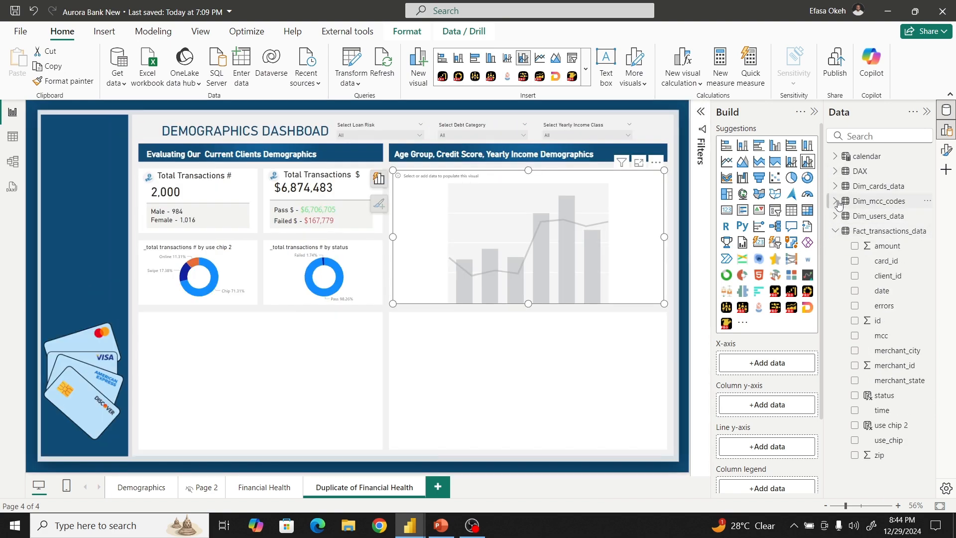
click(836, 201)
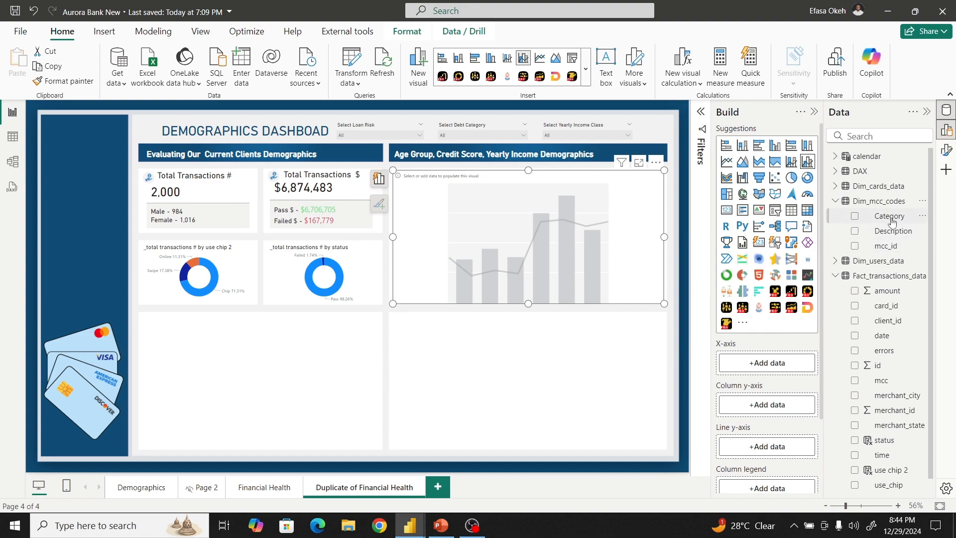
click(855, 220)
click(836, 201)
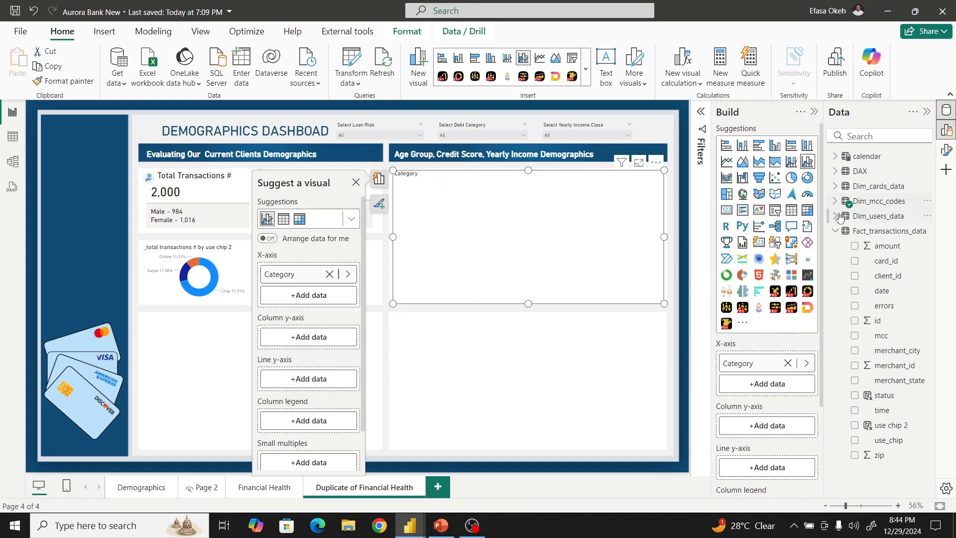
- Add the _total transaction amt measure as the chart's column y-axis and _total transactions # as its line y-axis
click(836, 172)
scroll(870, 255, down, 5)
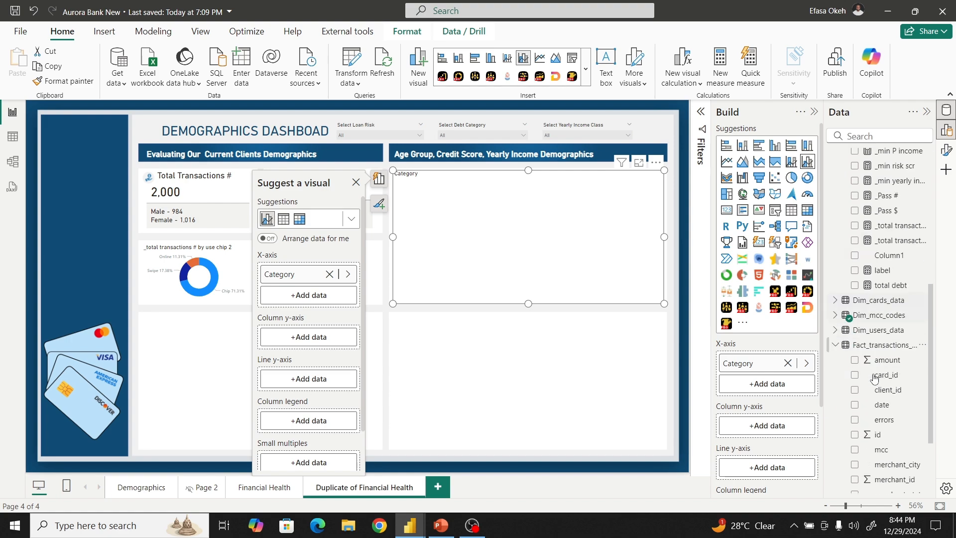
scroll(870, 255, up, 2)
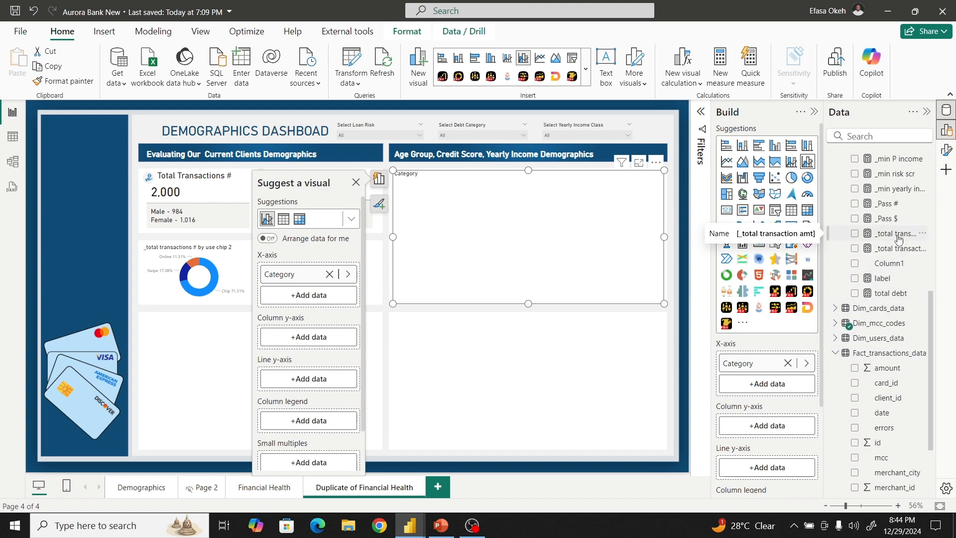
drag(898, 238, 771, 428)
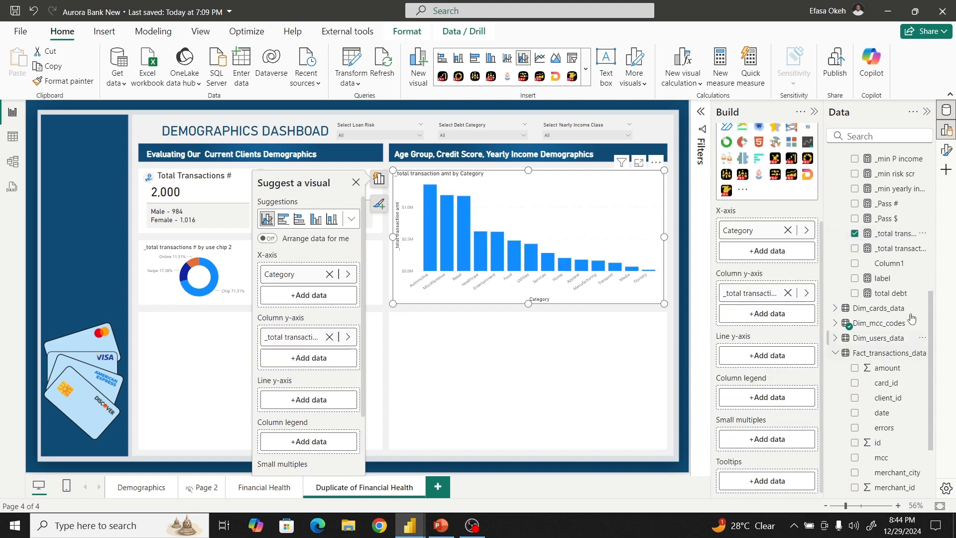
drag(905, 254, 776, 355)
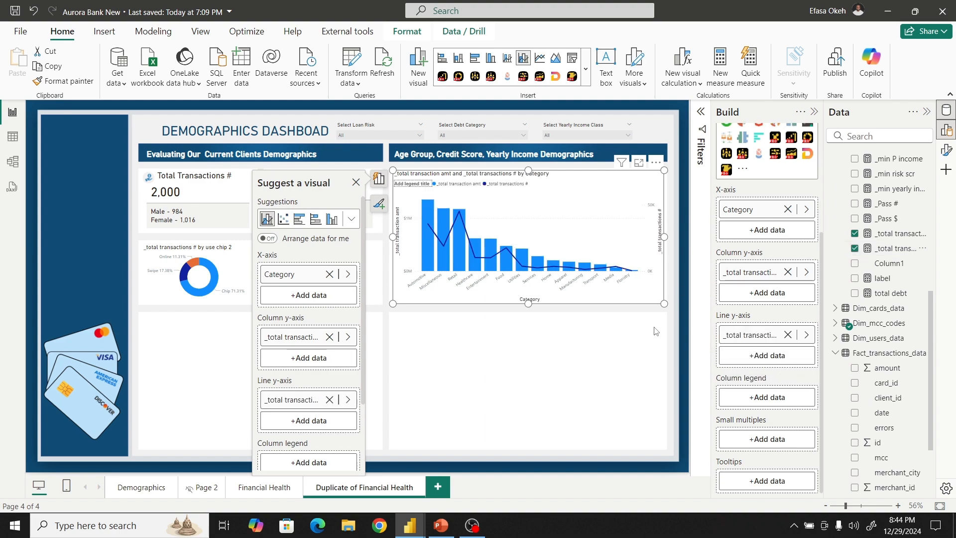
key(Escape)
scroll(879, 299, up, 8)
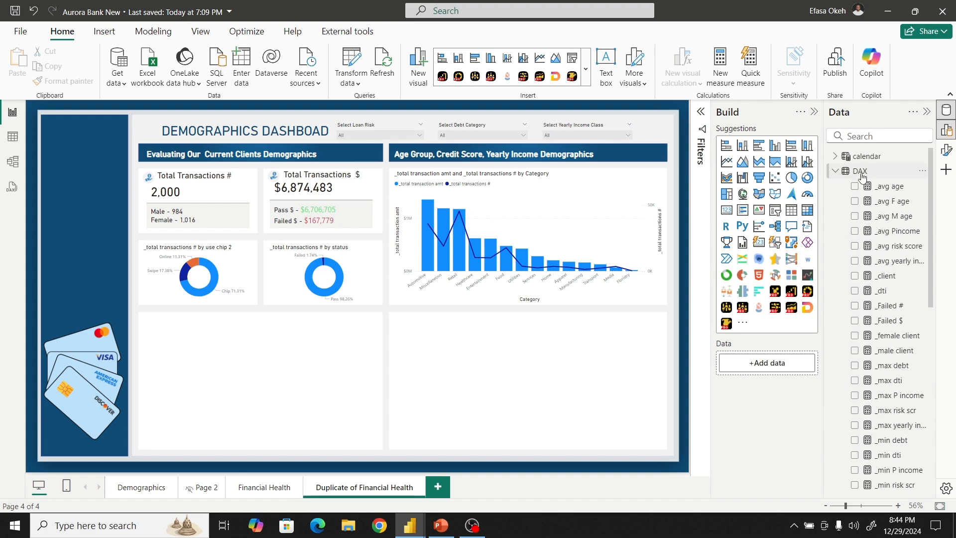
click(832, 171)
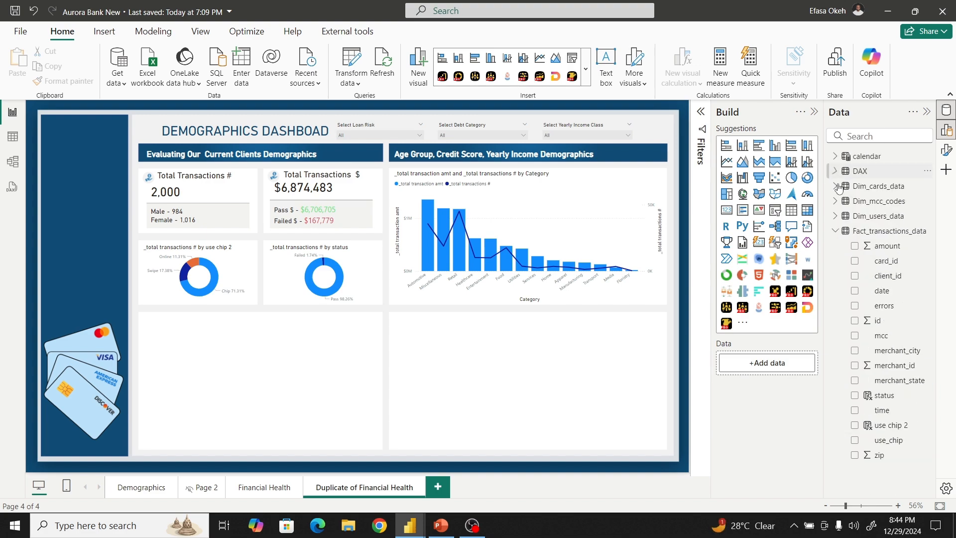
click(835, 231)
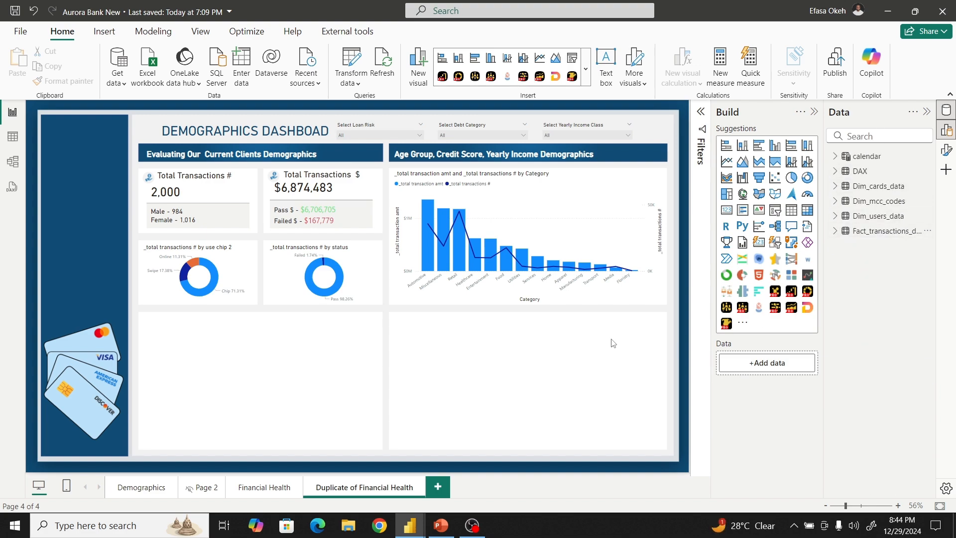
- Turn off the x-axis and y-axis titles of the transactions by category chart
click(524, 225)
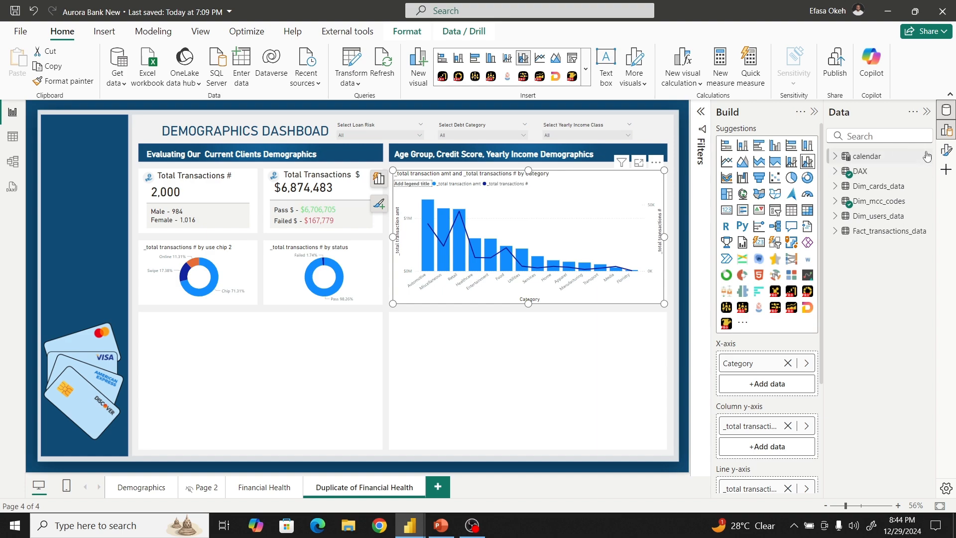
click(946, 150)
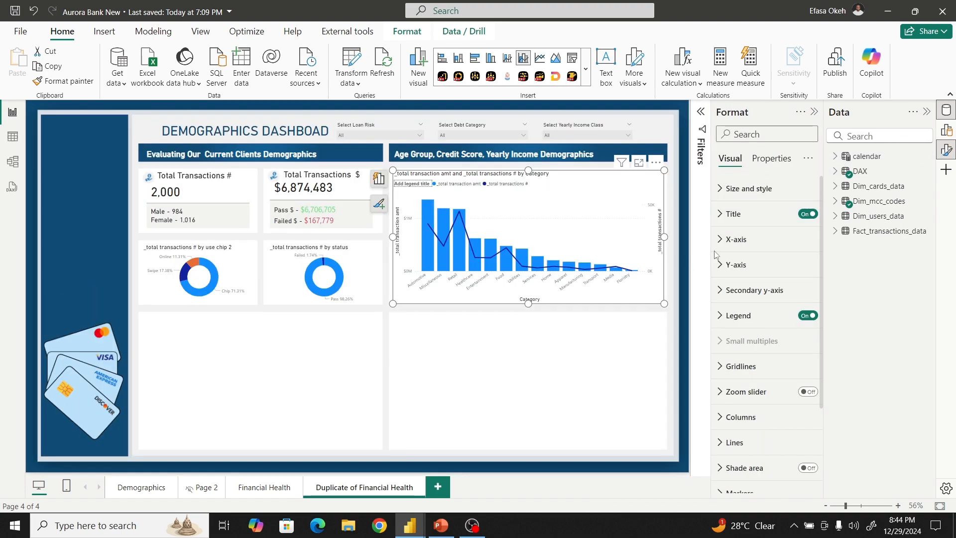
click(732, 240)
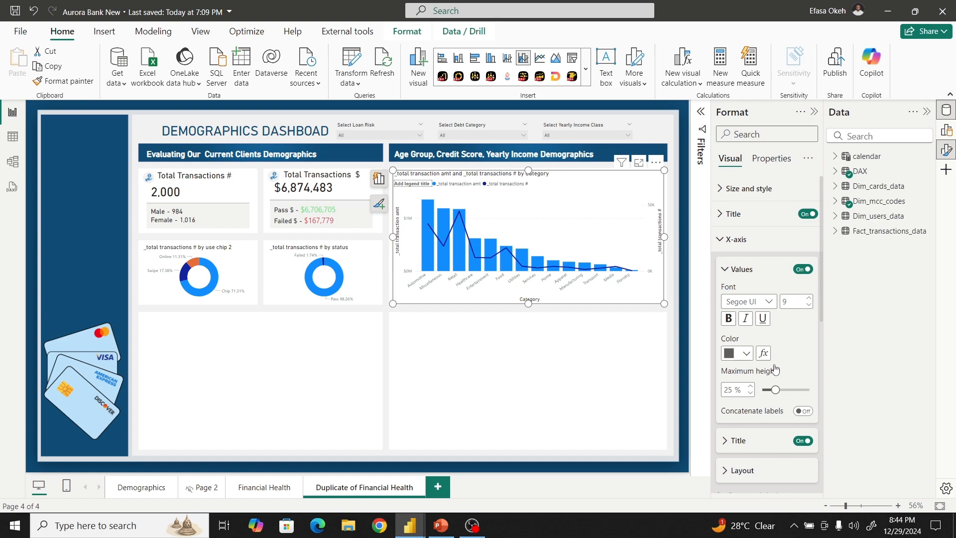
click(799, 442)
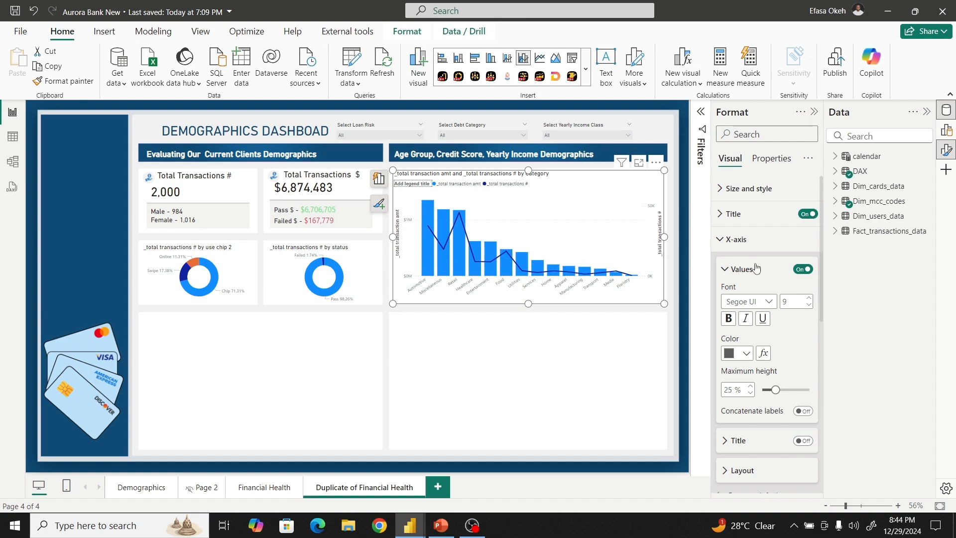
click(736, 240)
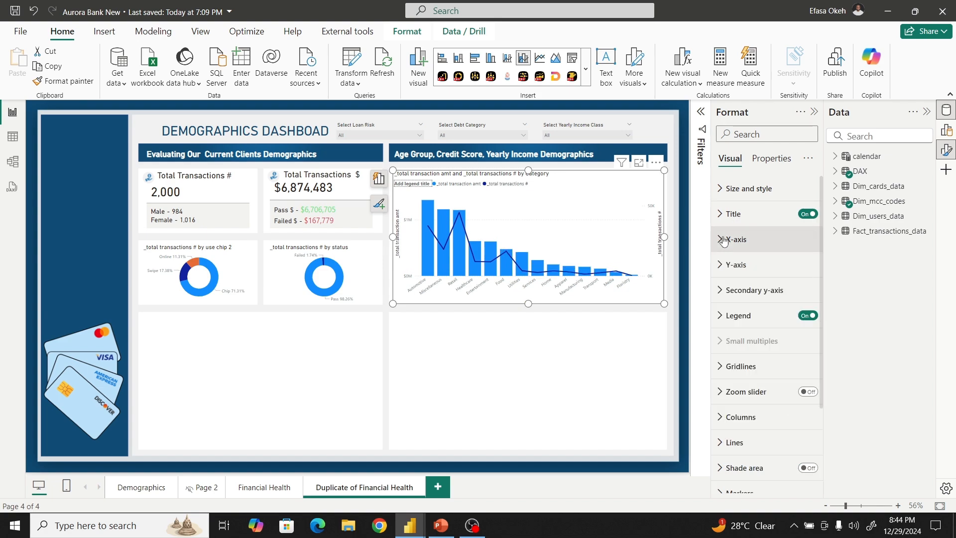
click(720, 267)
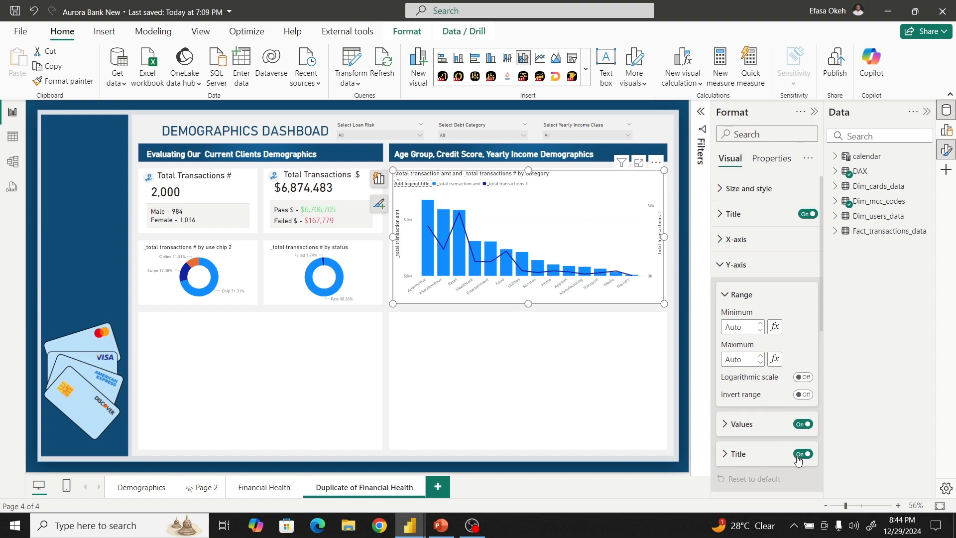
click(721, 265)
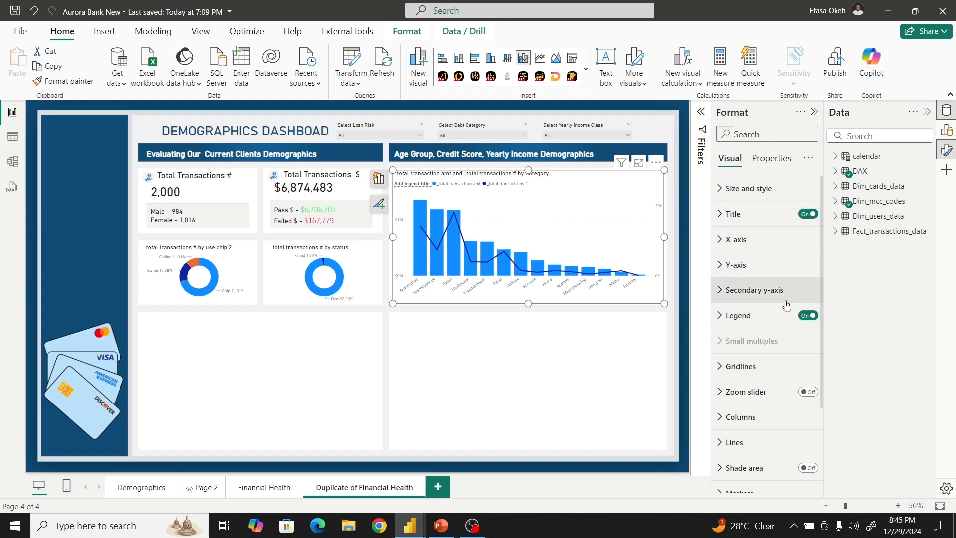
- Turn off the secondary y-axis title, keep its values on, and color those values white
click(738, 291)
scroll(808, 445, down, 2)
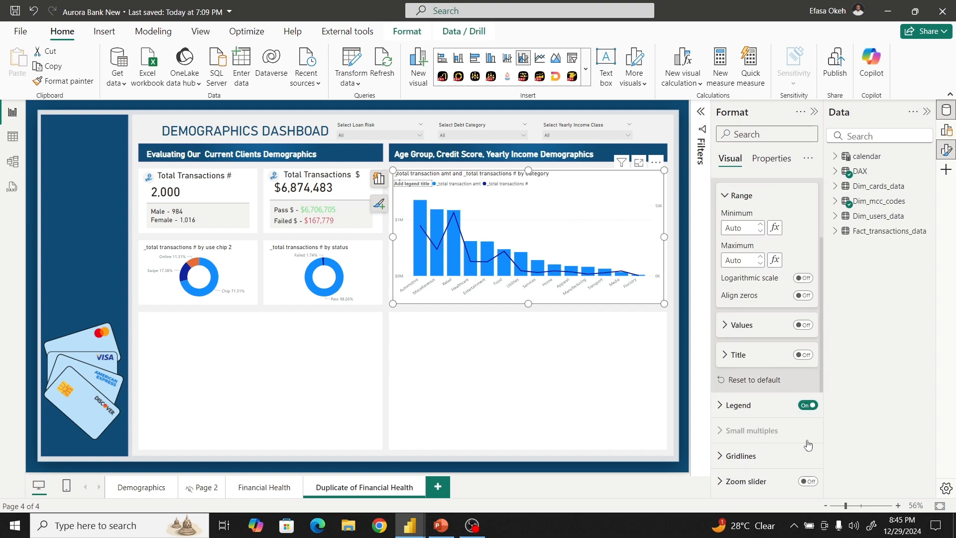
click(805, 331)
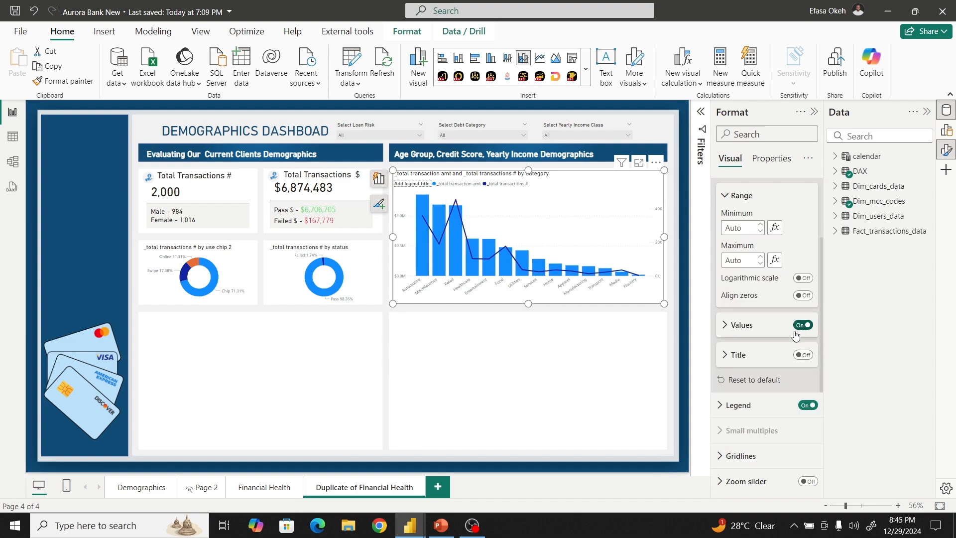
click(736, 329)
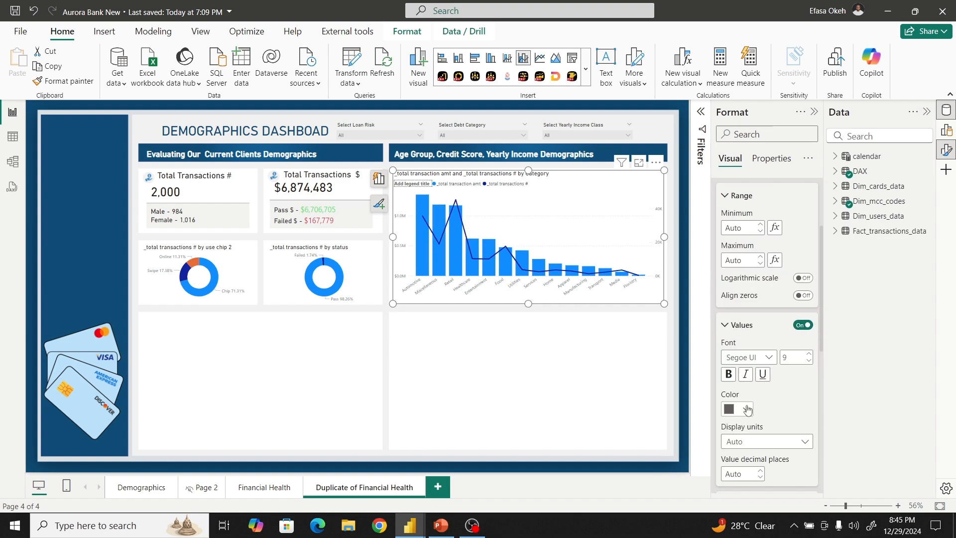
click(742, 408)
click(729, 189)
scroll(742, 298, up, 3)
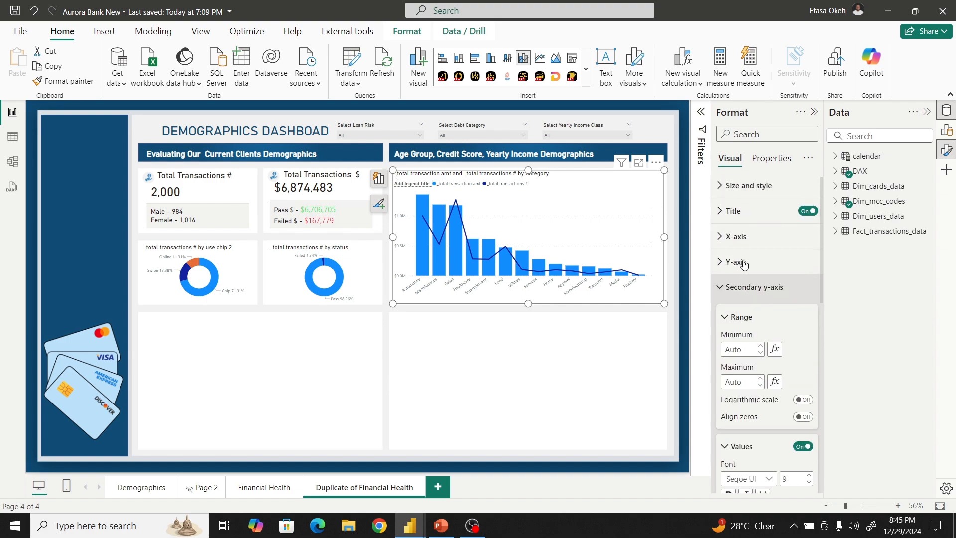
click(729, 288)
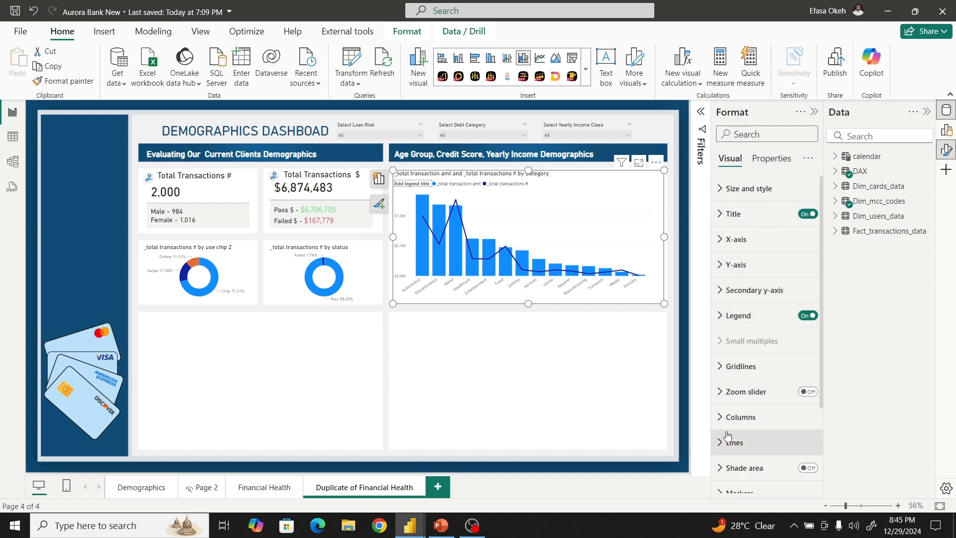
- Turn off the horizontal gridlines of the transactions by category chart
click(739, 371)
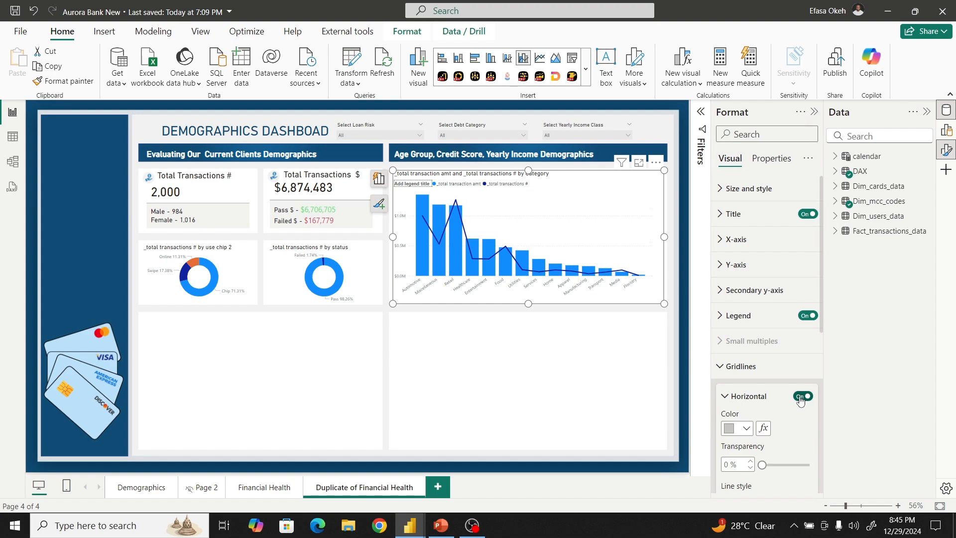
click(803, 395)
click(728, 368)
- Change the color of the chart's columns to a lighter shade of the blue theme color
scroll(731, 343, down, 3)
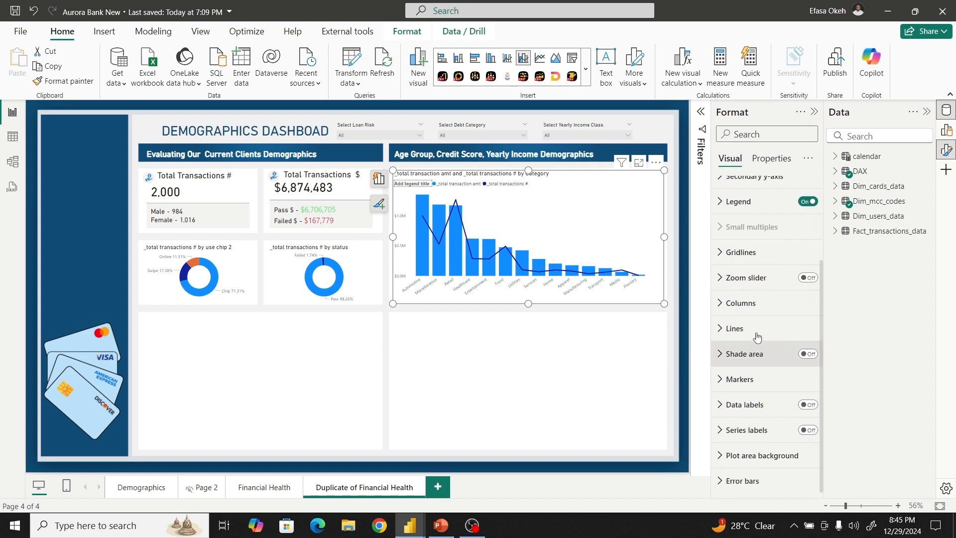
click(727, 313)
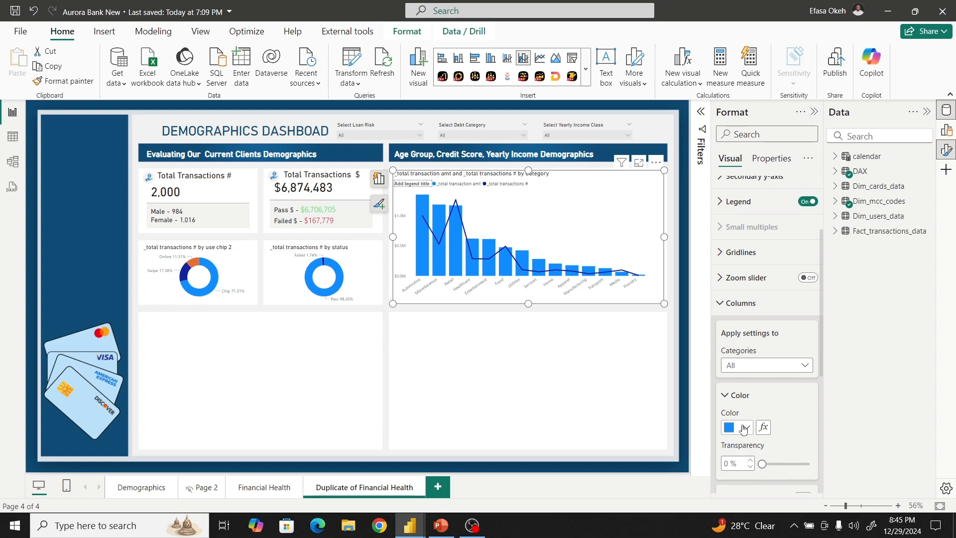
click(743, 428)
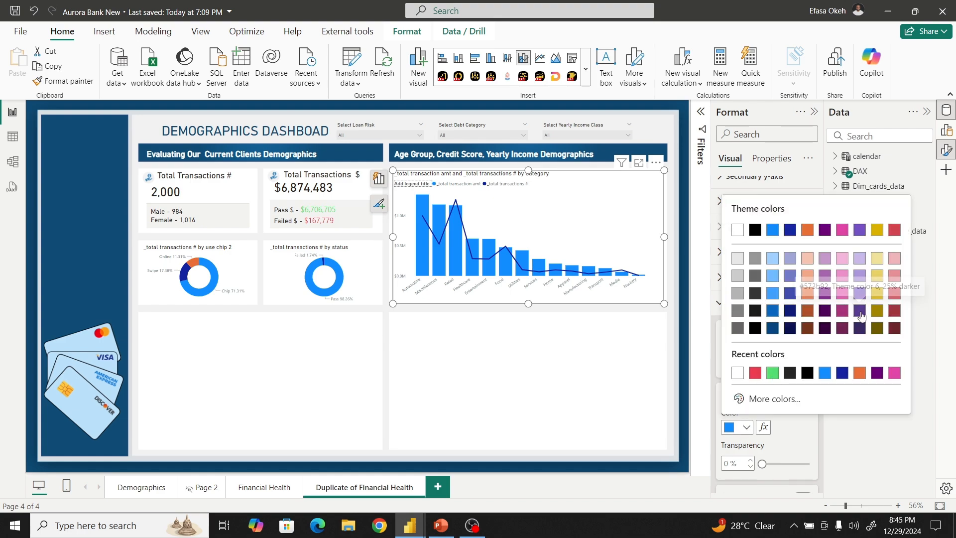
click(860, 310)
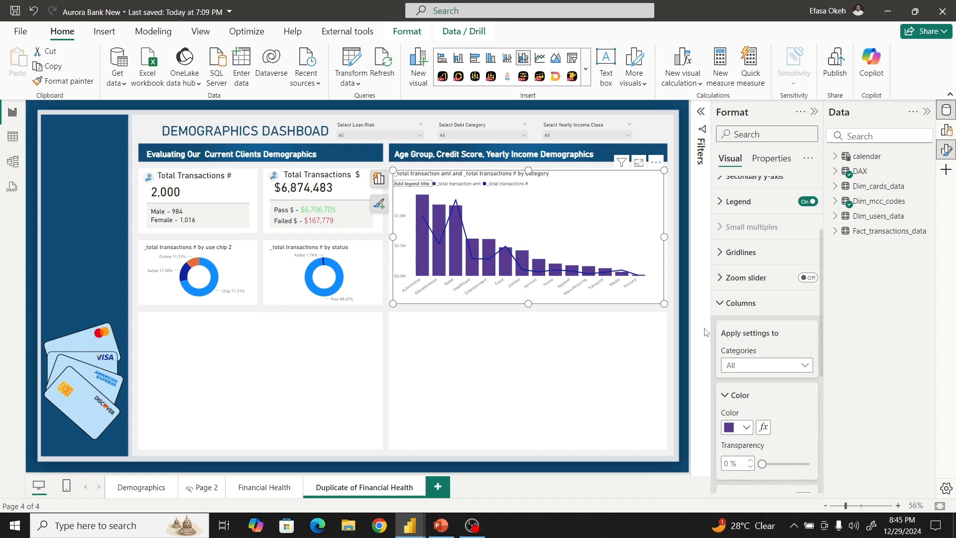
click(745, 427)
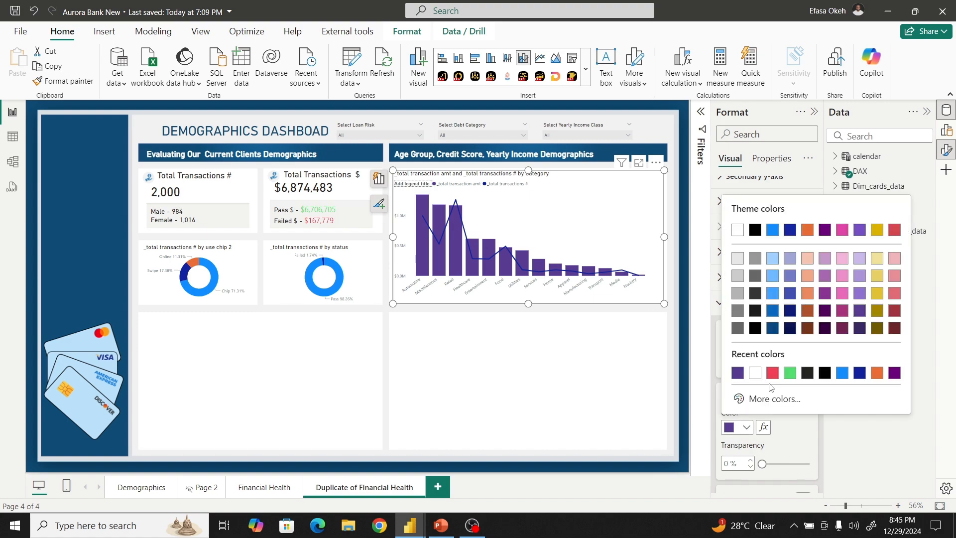
click(771, 298)
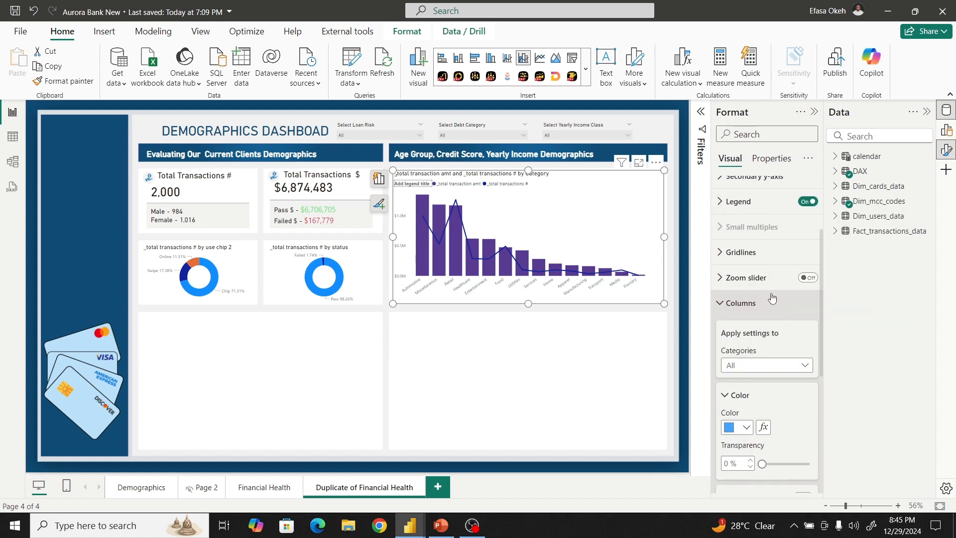
click(728, 303)
- Set the line style of the chart's line series to Dashed
click(727, 329)
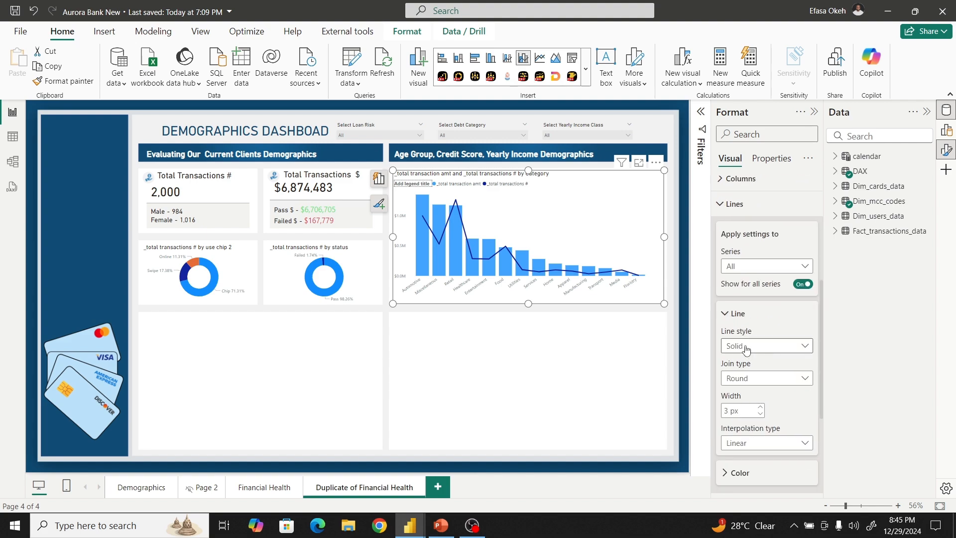
click(746, 347)
click(740, 392)
click(741, 349)
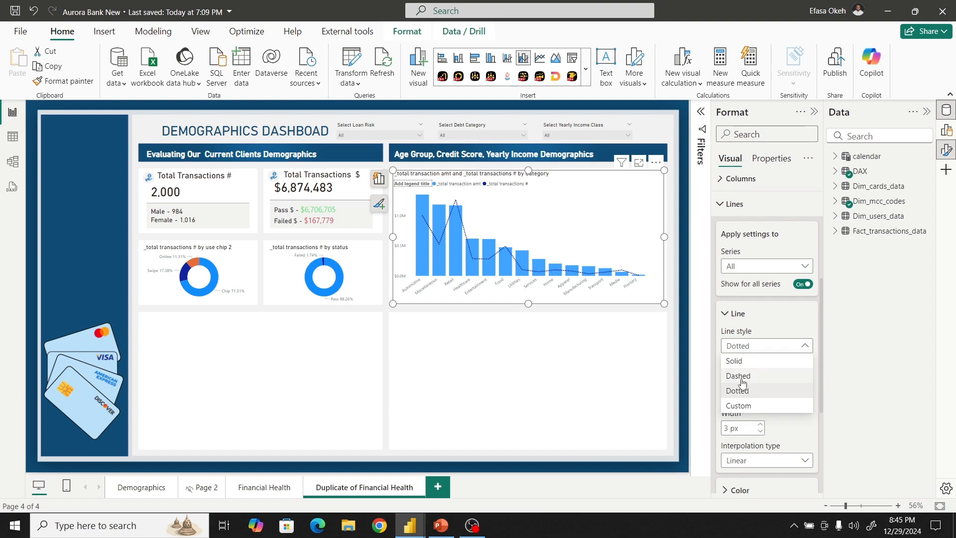
click(743, 379)
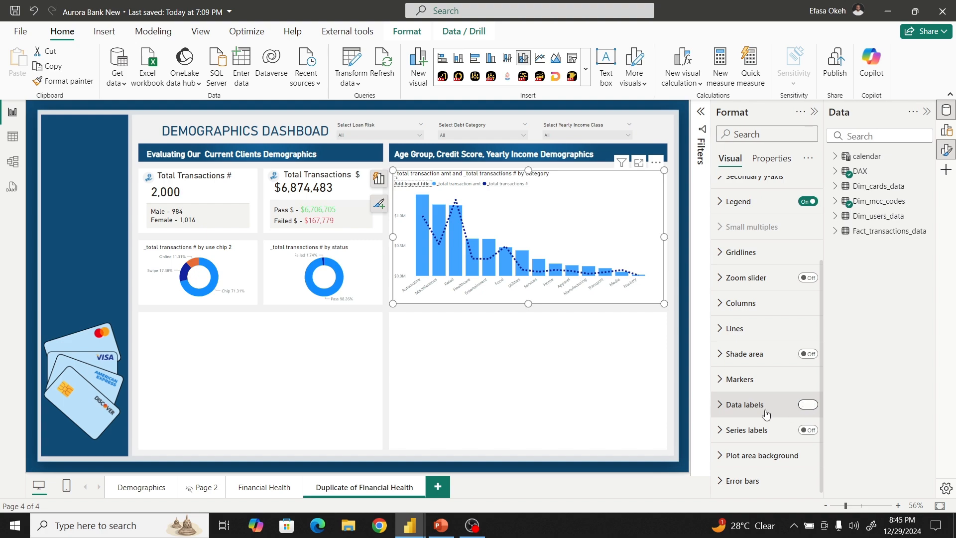
- Turn on the chart's data labels and hide them for the _total transaction amt series
click(808, 405)
click(723, 410)
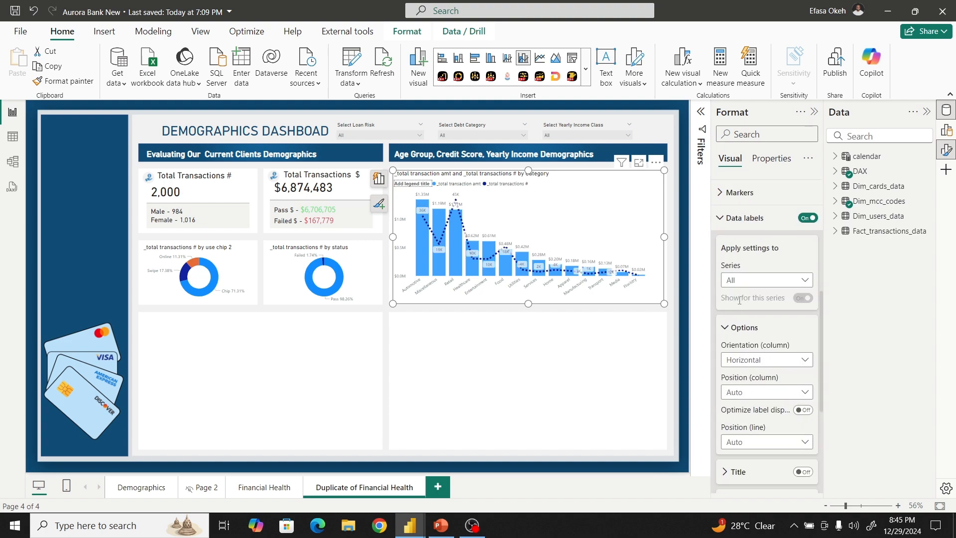
click(737, 282)
click(747, 314)
click(802, 298)
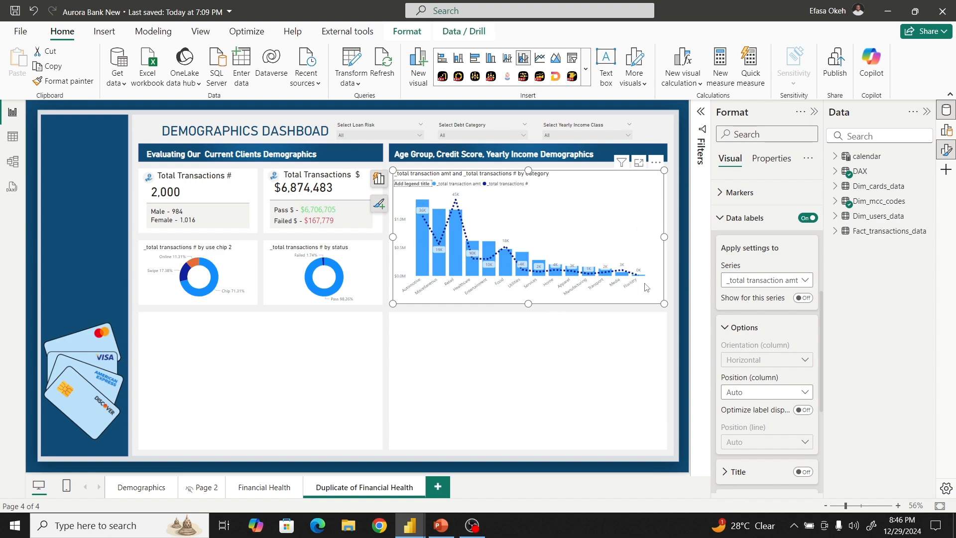
click(447, 326)
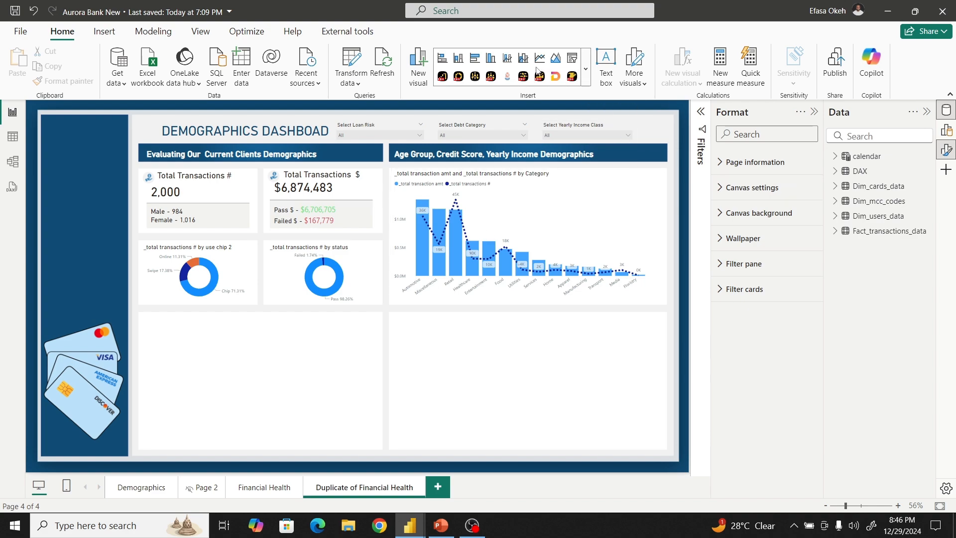
- Insert a clustered column chart and size it to fill the empty card below the two donut charts
click(490, 59)
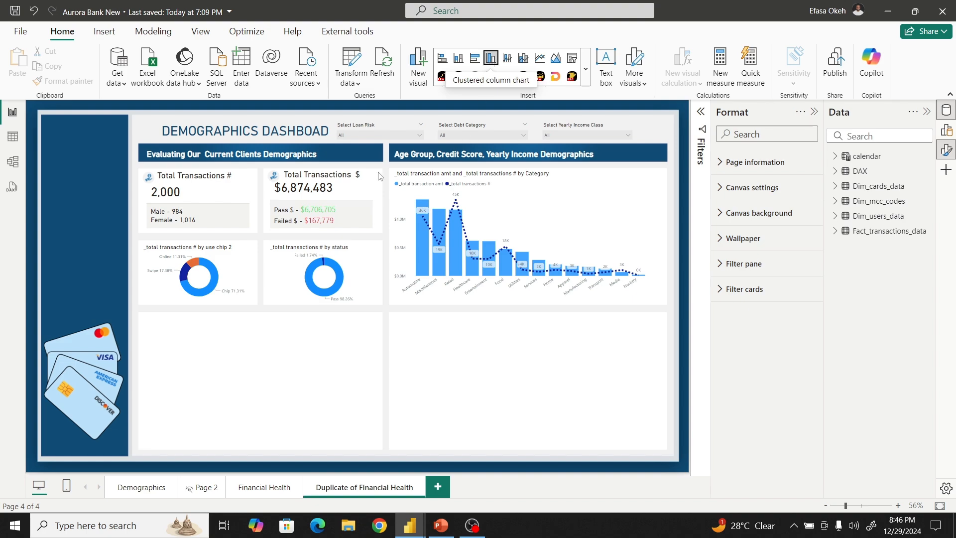
drag(144, 150, 197, 335)
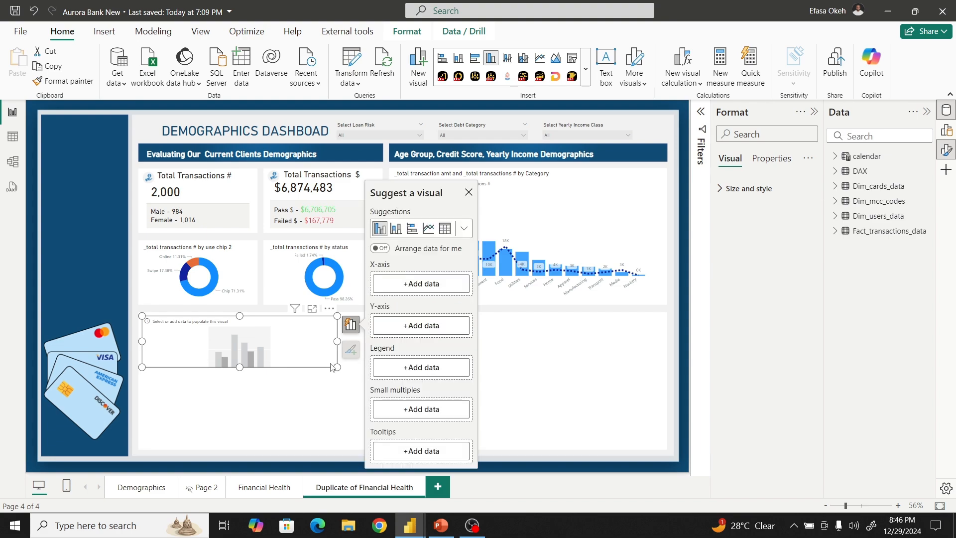
drag(337, 367, 380, 449)
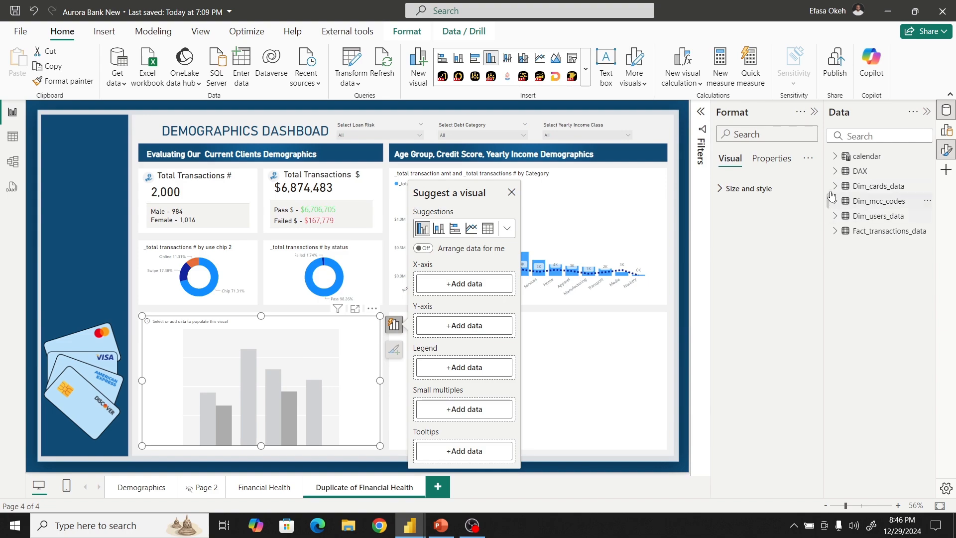
- Add Month Short from the calendar table as the column chart's X-axis and the _total transaction amt measure as its Y-axis
click(832, 156)
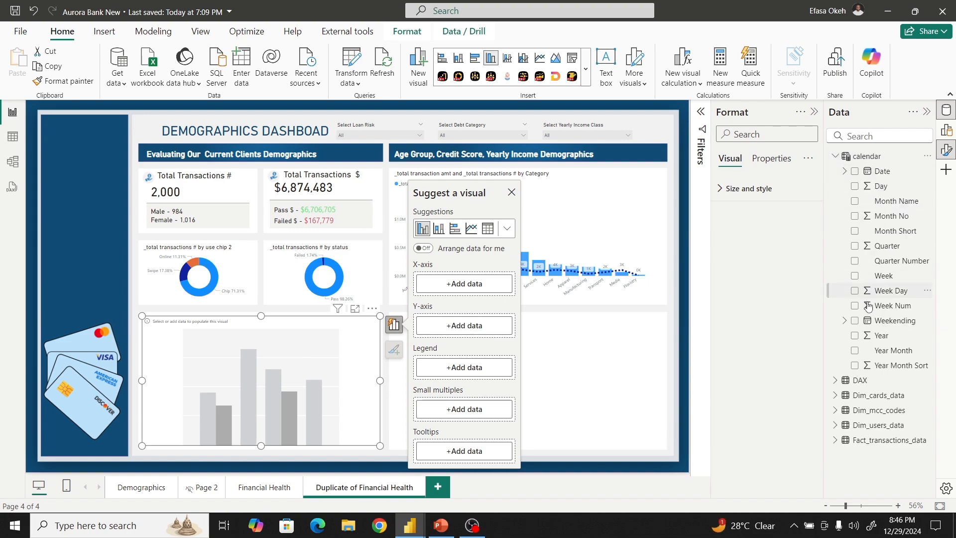
click(854, 232)
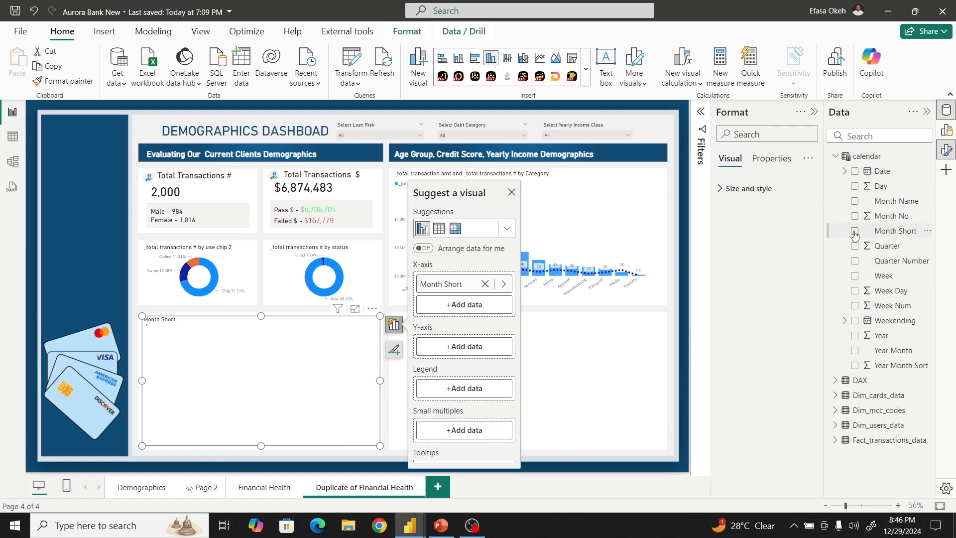
click(836, 156)
click(836, 172)
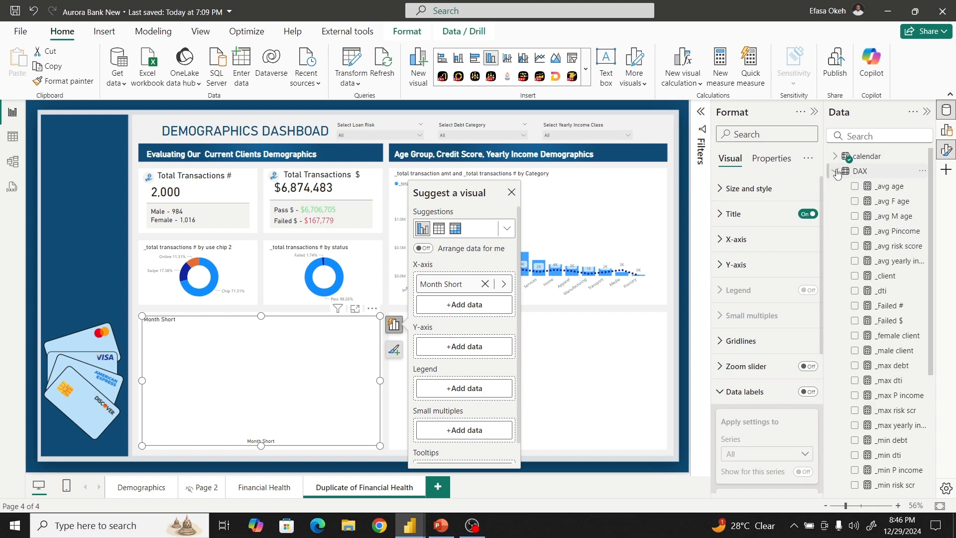
scroll(878, 382, down, 4)
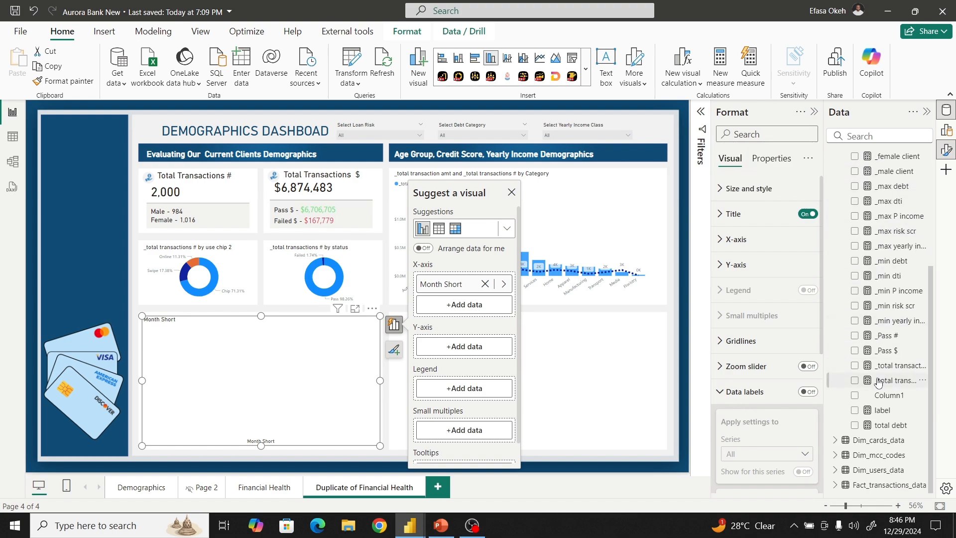
scroll(879, 382, up, 4)
scroll(871, 378, down, 4)
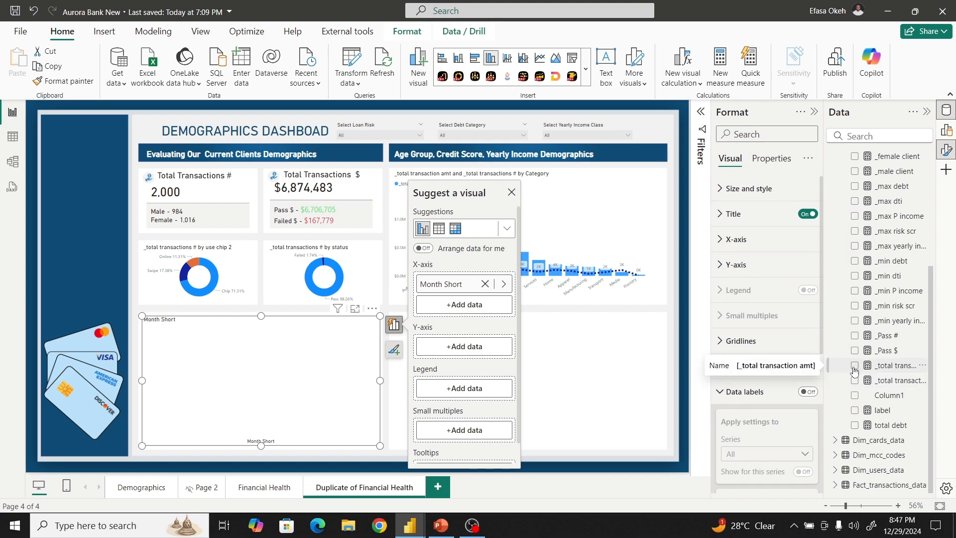
click(854, 368)
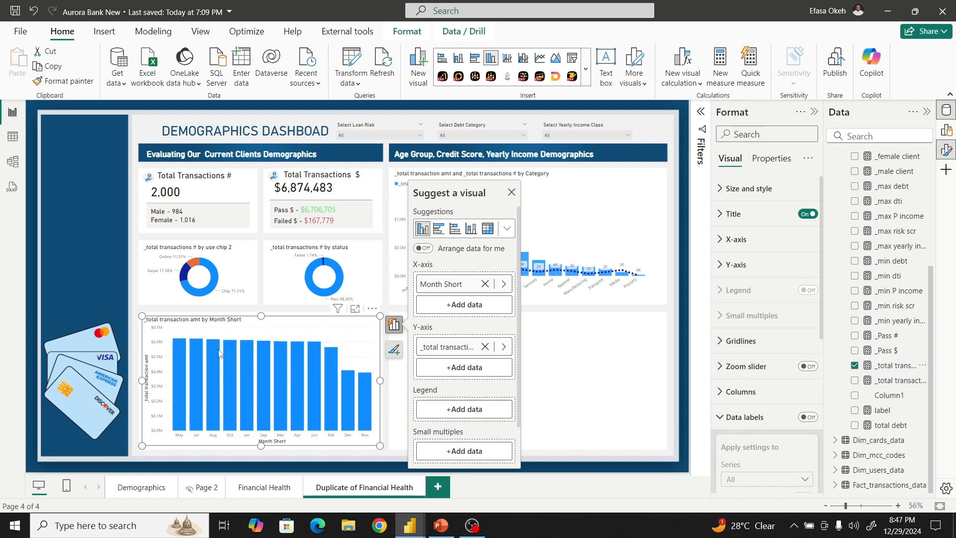
- Sort the column chart's axis by Month Short and deselect the chart
click(372, 310)
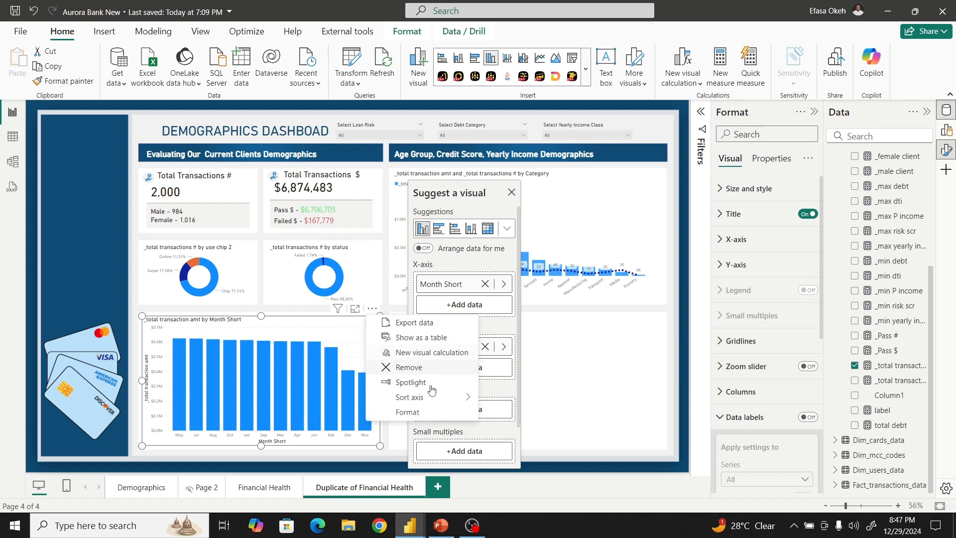
mouse_move(420, 399)
click(534, 398)
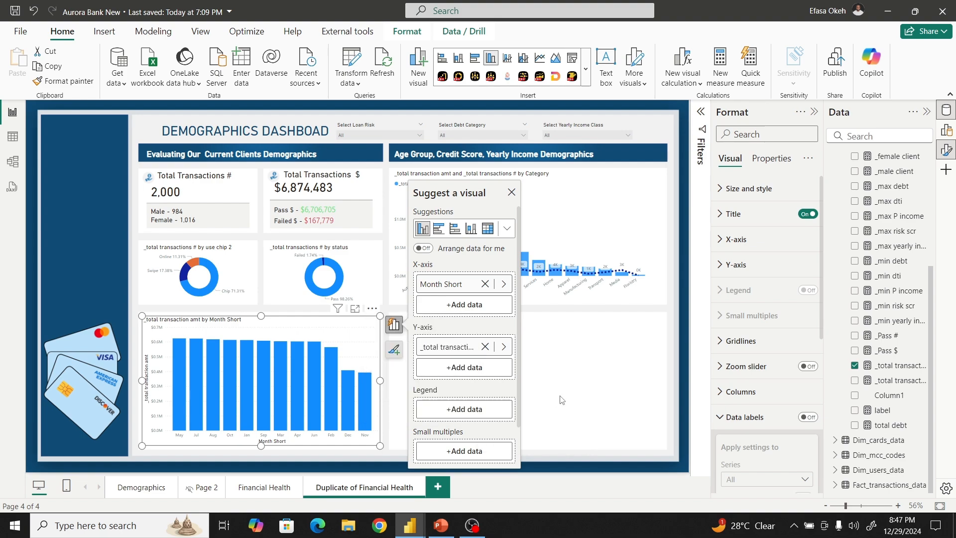
click(609, 394)
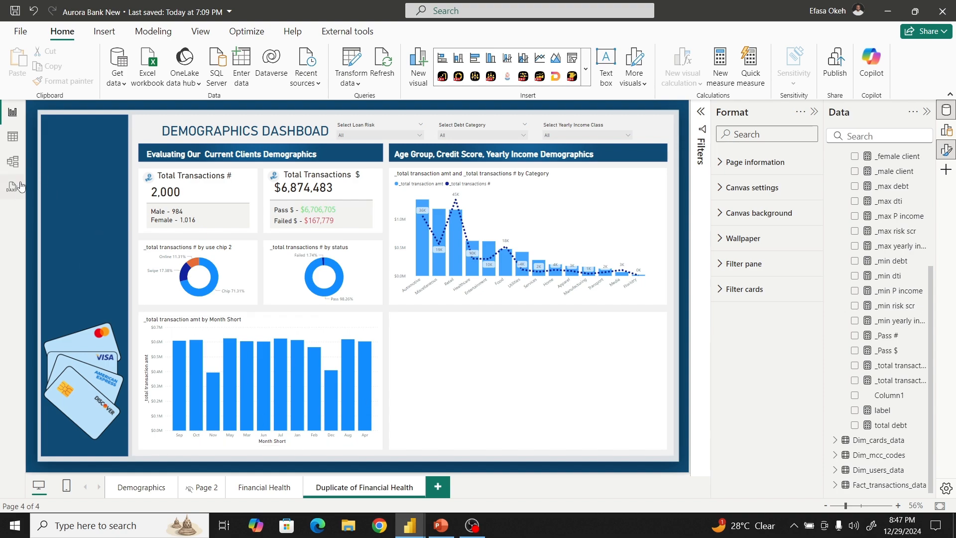
- In the calendar table's data, set the Month Short column to sort by Month No
click(12, 136)
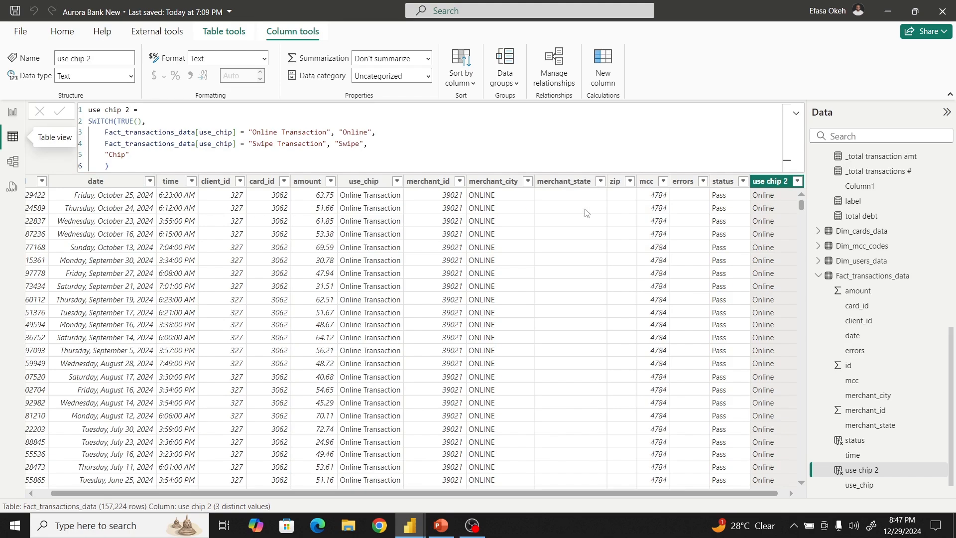
scroll(880, 204, up, 15)
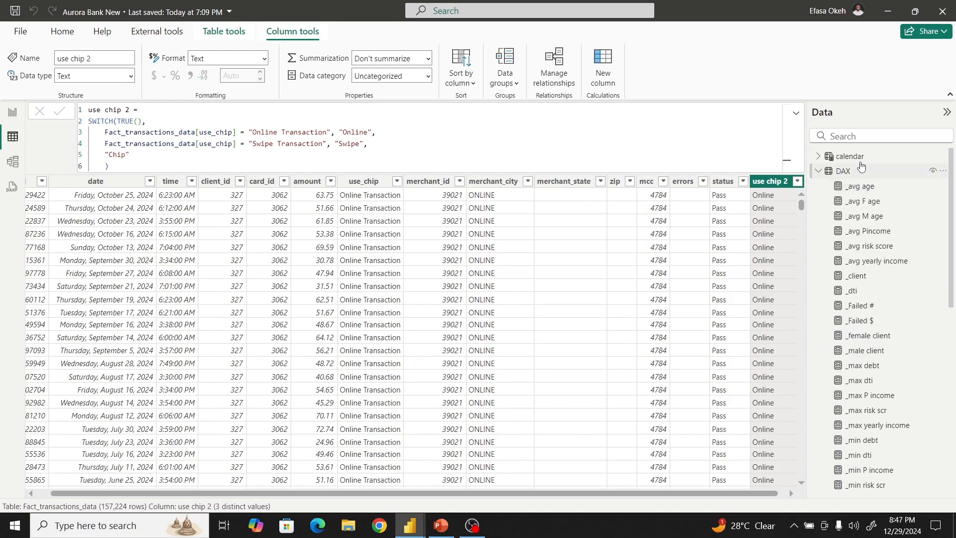
click(860, 160)
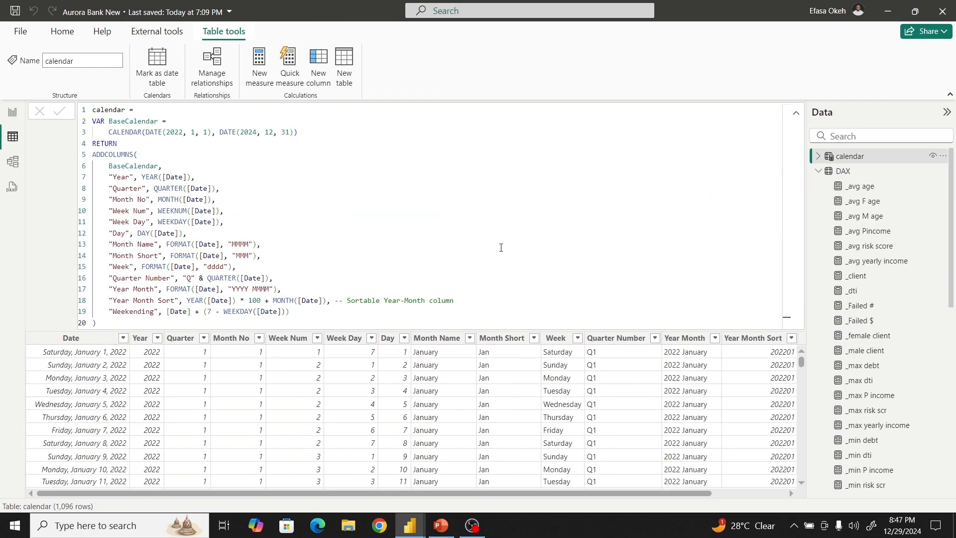
click(796, 113)
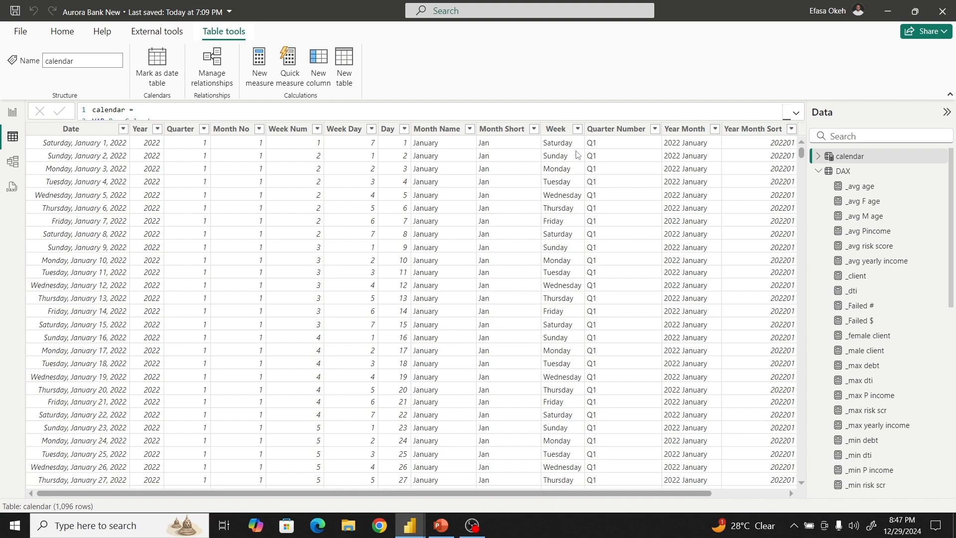
click(500, 130)
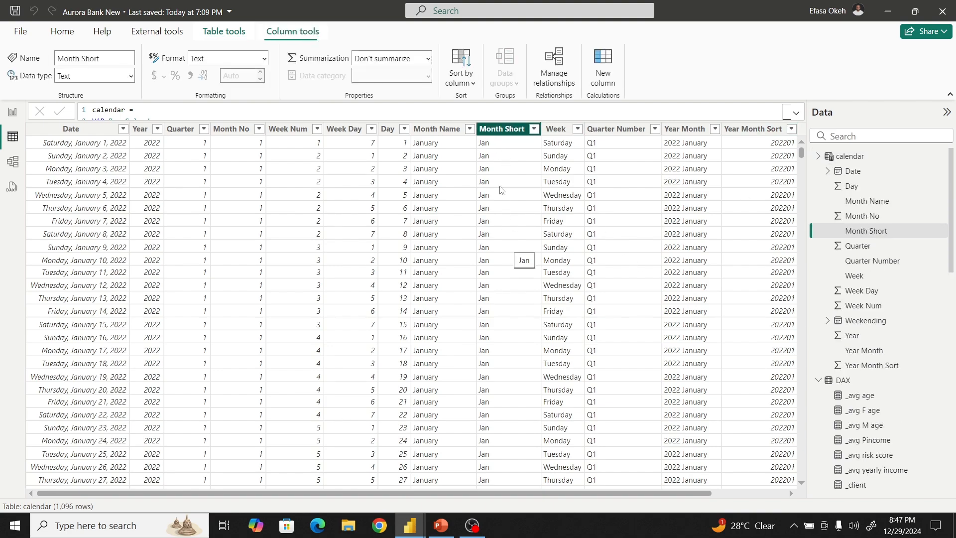
click(470, 86)
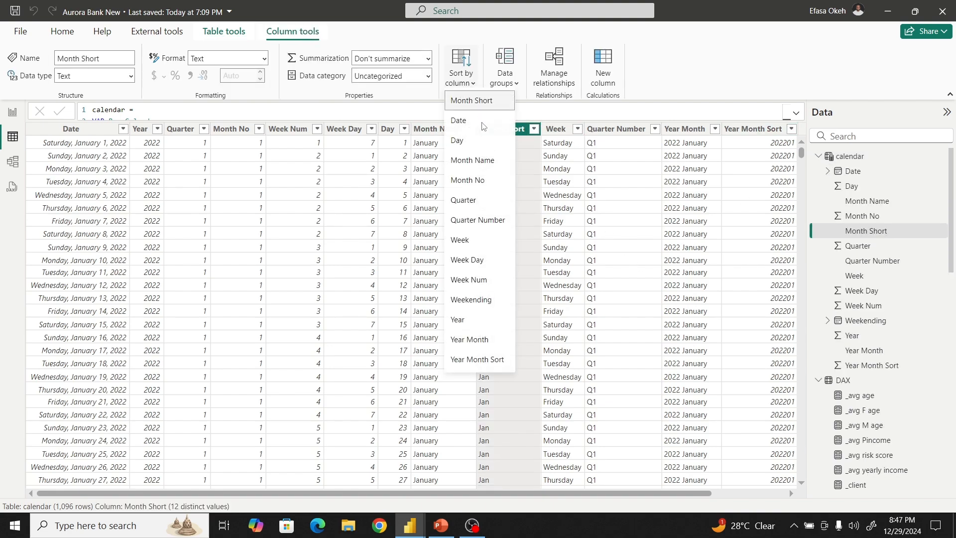
click(468, 183)
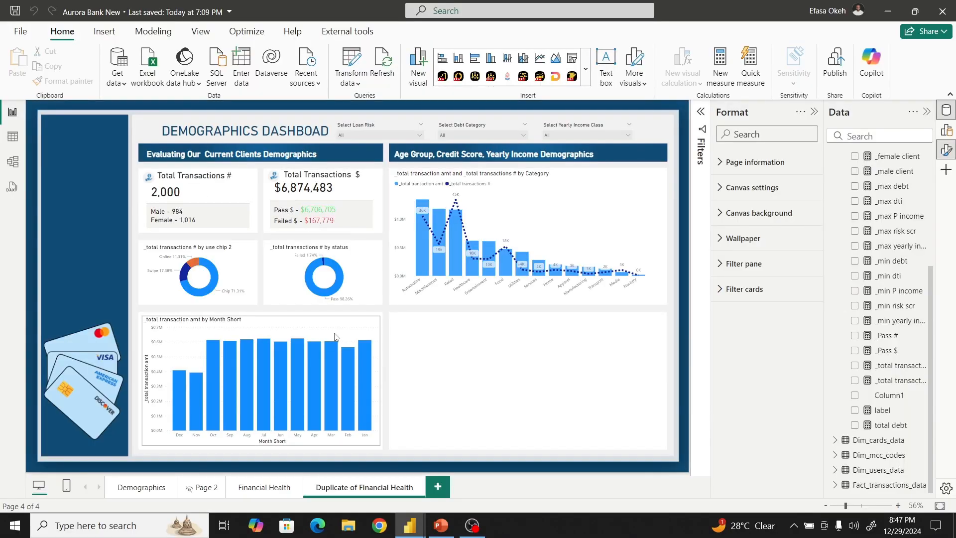
- Sort the axis of the transaction amount by month chart in ascending order
click(315, 426)
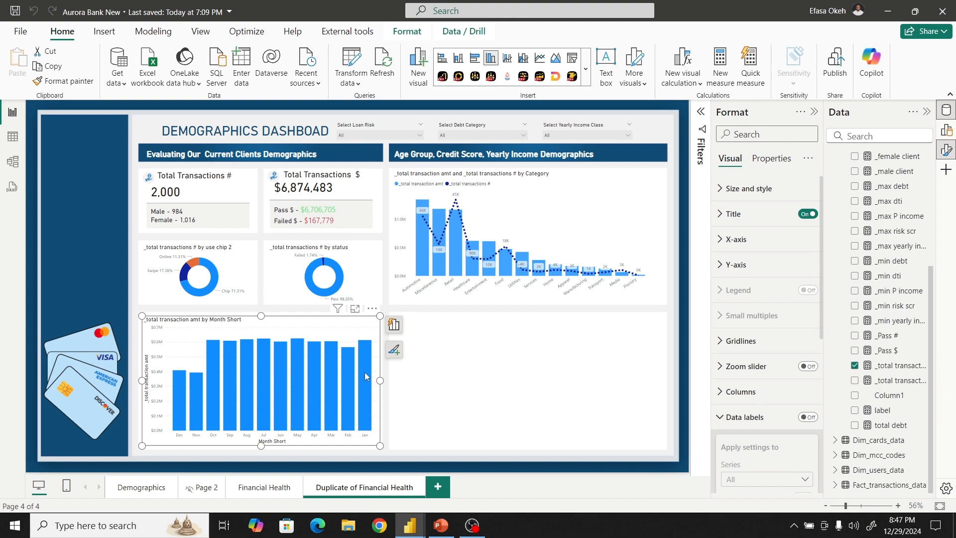
click(373, 308)
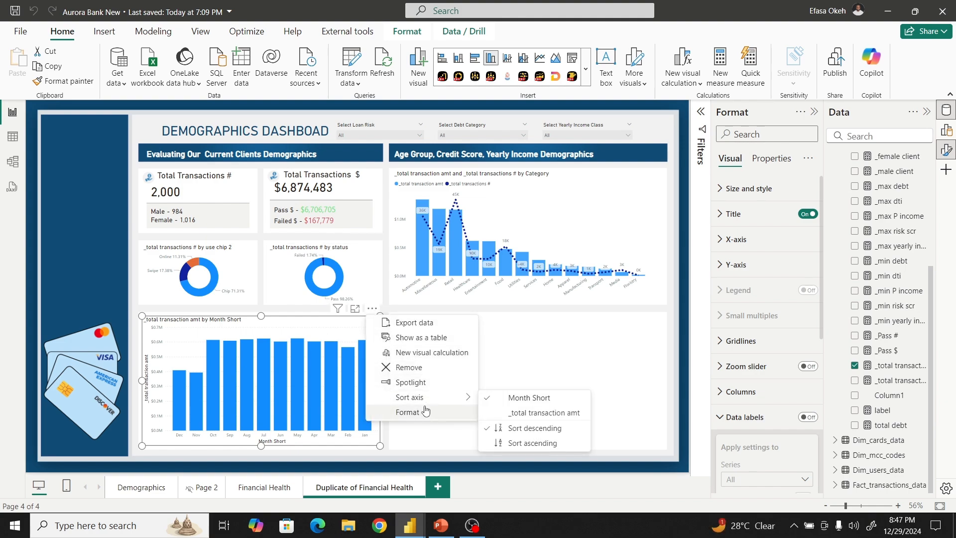
click(533, 441)
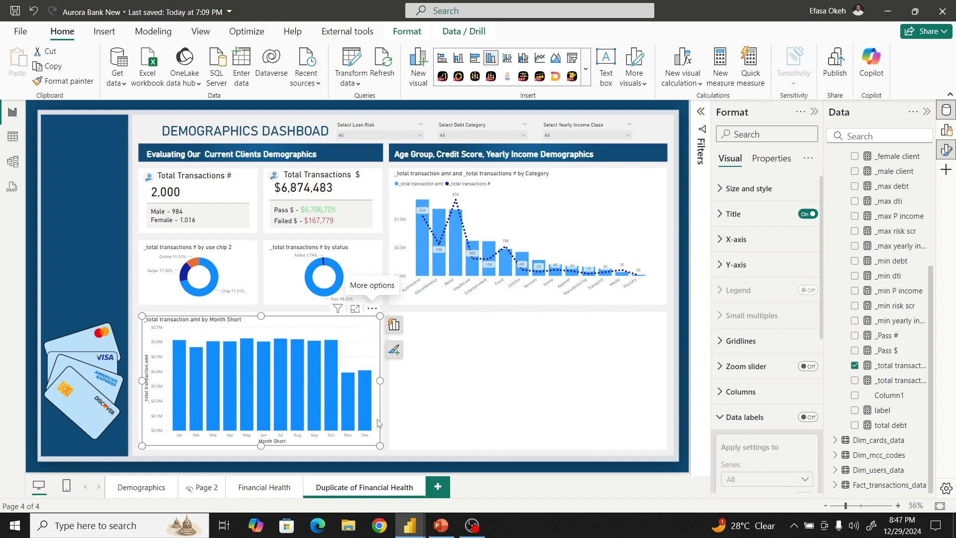
- Replace the yearly income field of the Select Yearly Income Class slicer with Year from the calendar table
click(556, 134)
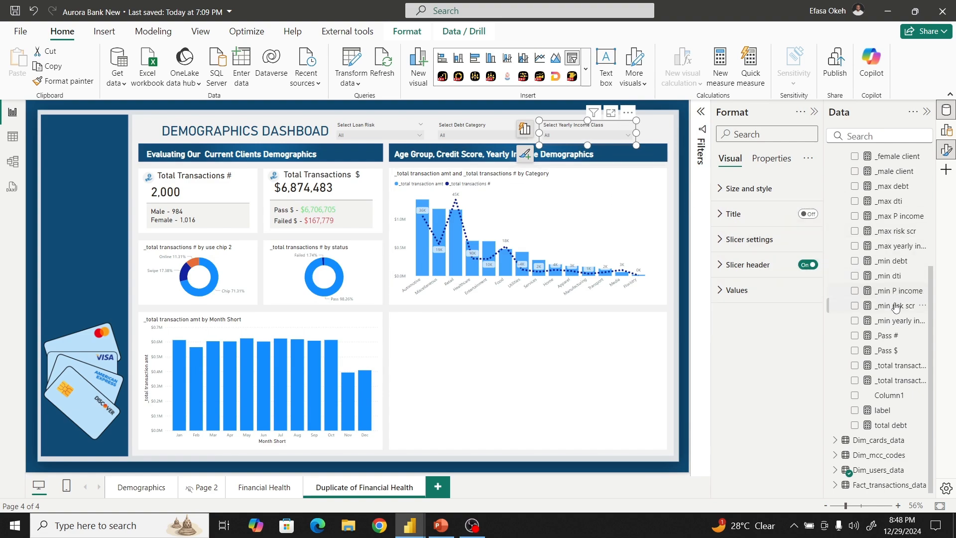
scroll(892, 324, up, 10)
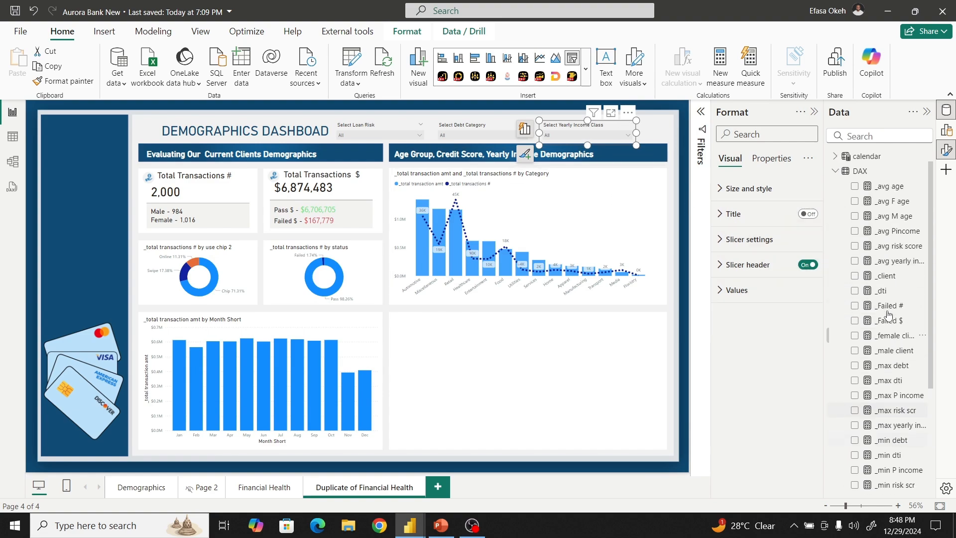
click(835, 172)
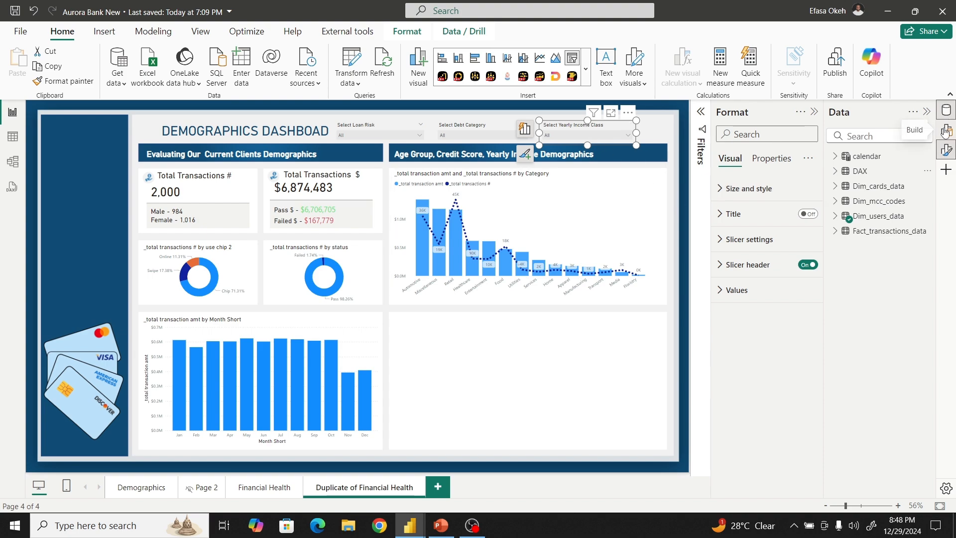
click(945, 150)
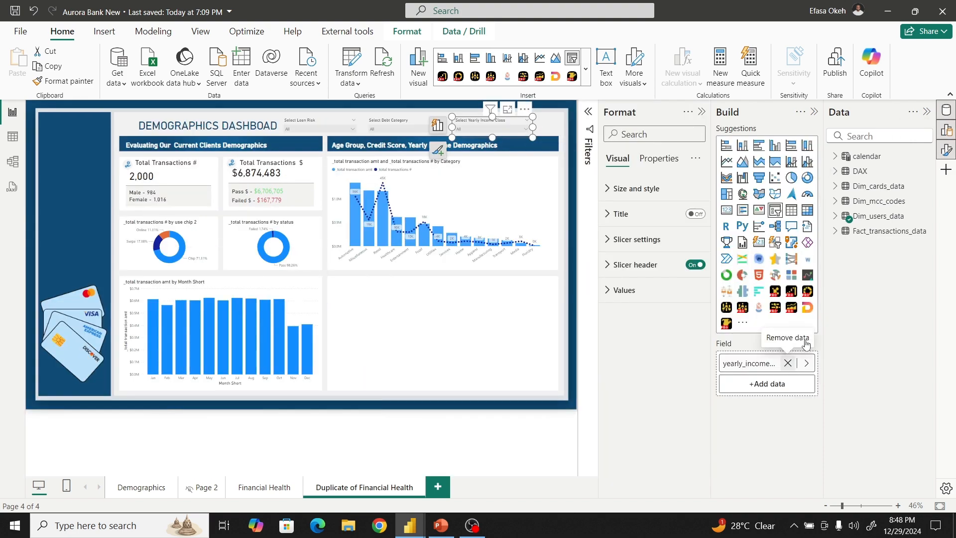
click(787, 363)
click(836, 156)
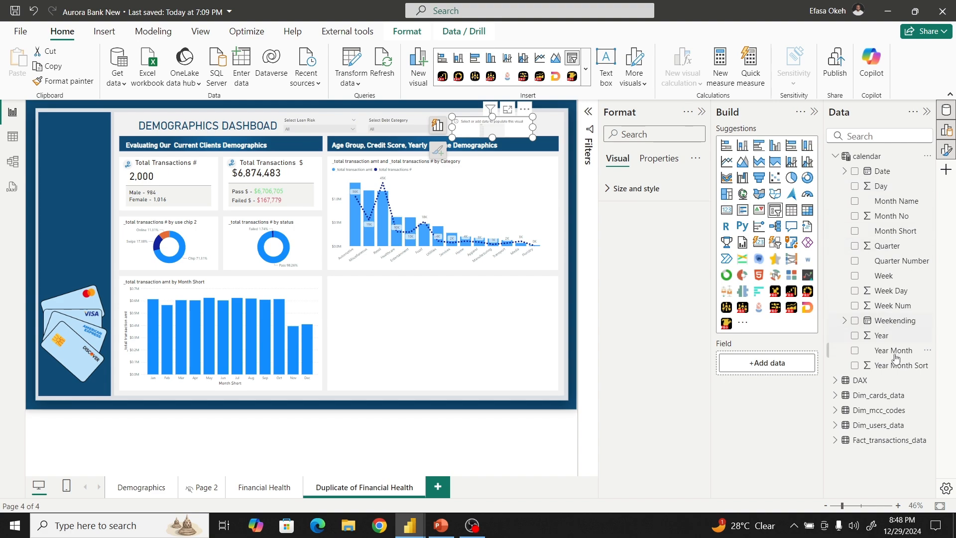
drag(883, 336, 767, 366)
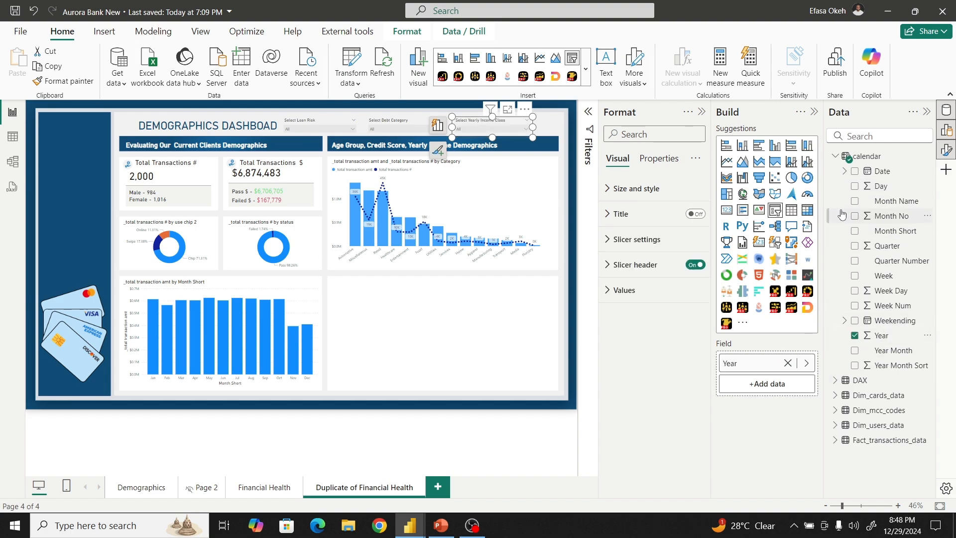
click(814, 112)
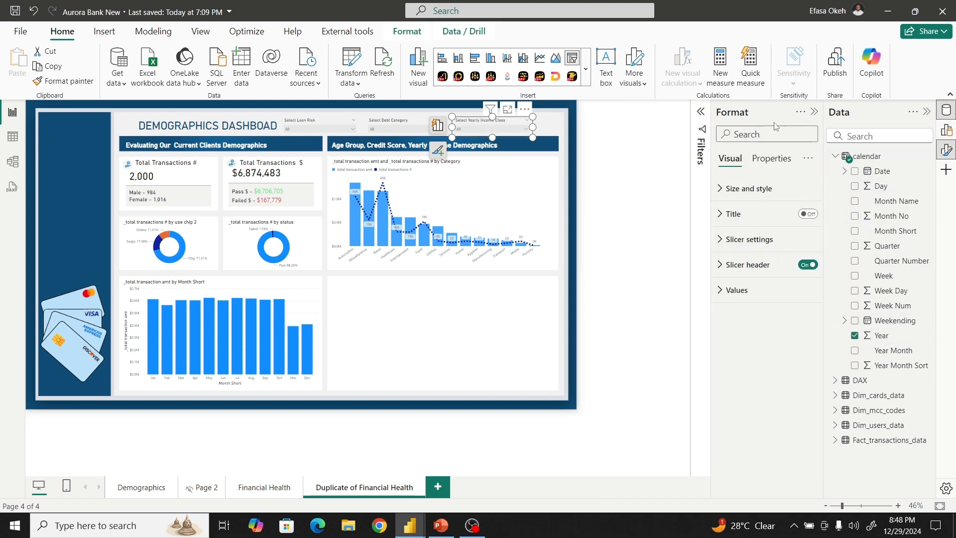
- Filter the dashboard to 2023 with the year slicer and collapse its list
click(575, 136)
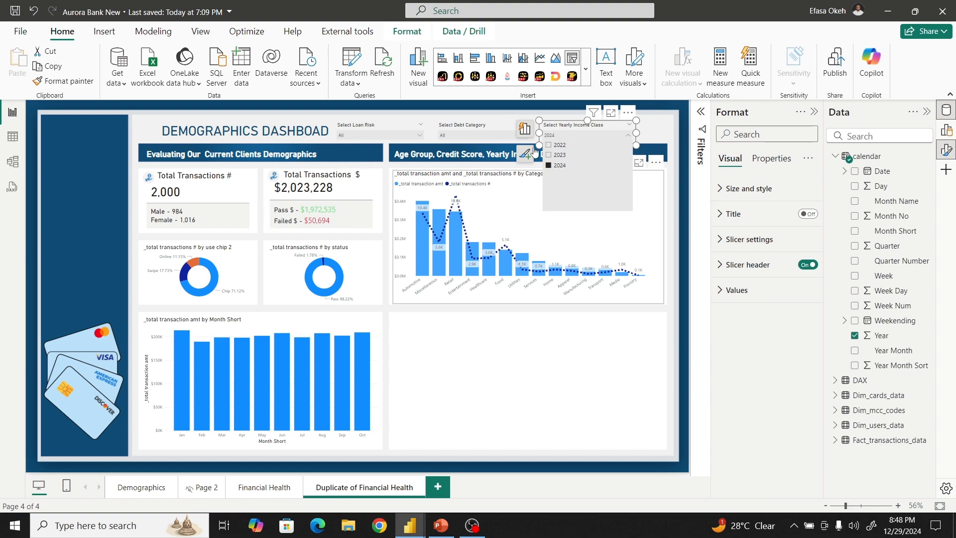
click(561, 154)
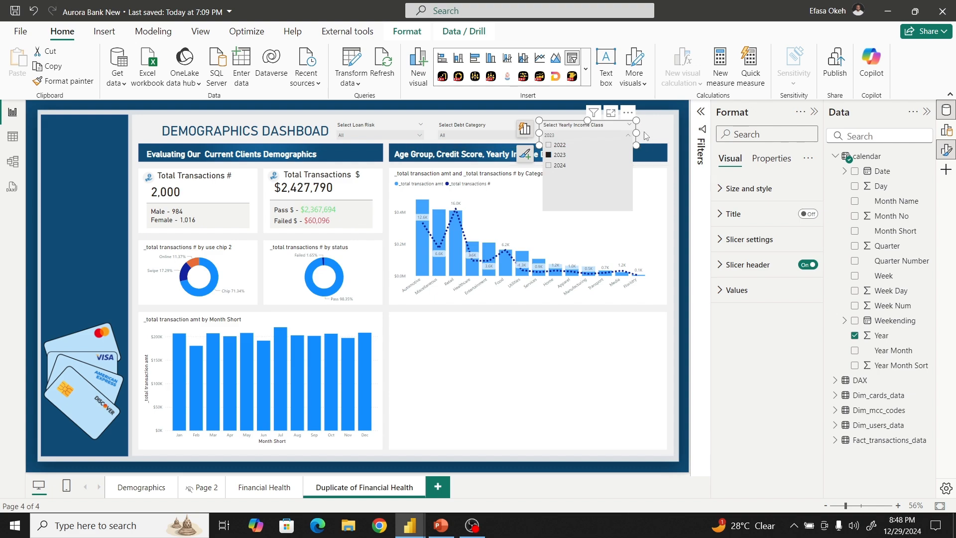
click(564, 116)
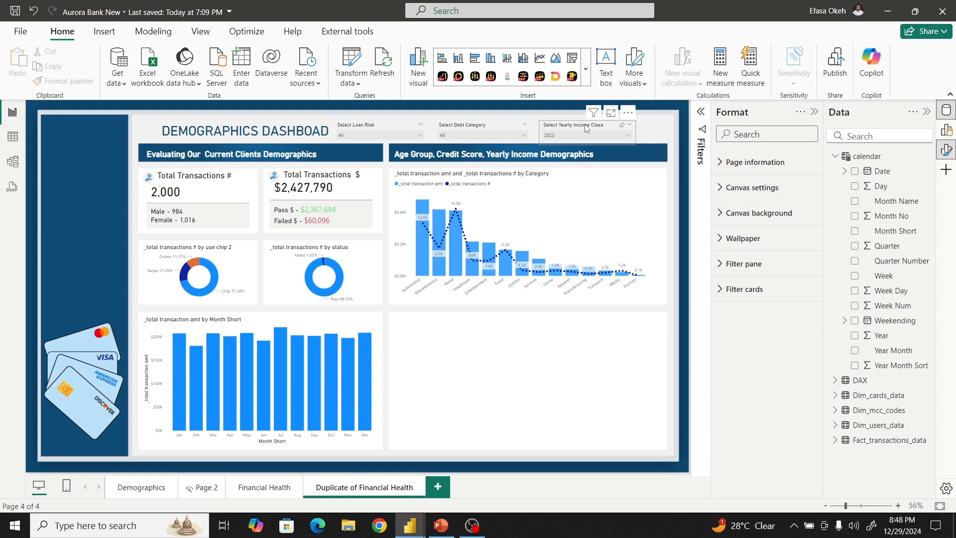
- Change the year slicer's header title text to "Select Year"
click(604, 129)
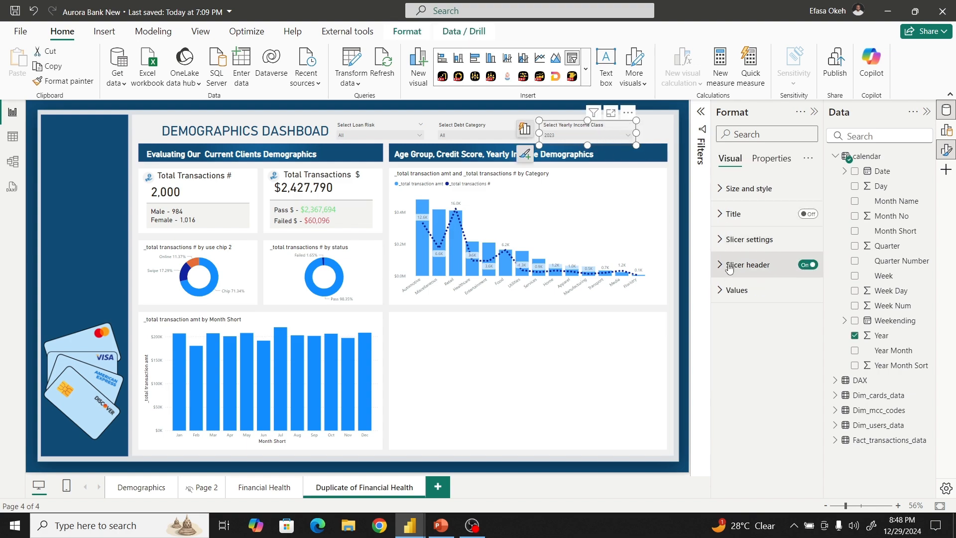
click(730, 265)
drag(747, 329, 799, 327)
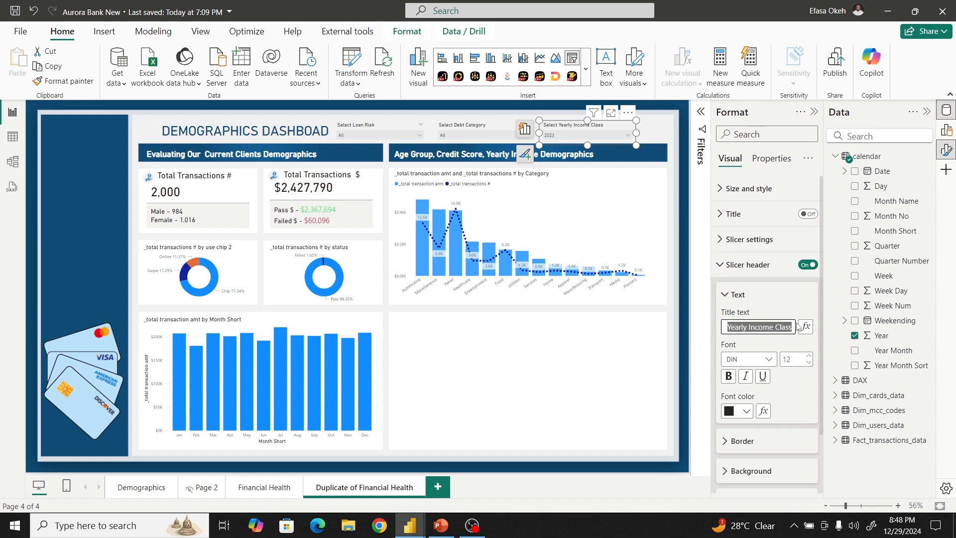
click(794, 326)
key(BackSpace)
key(BackSpace)
key(BackSpace)
key(BackSpace)
key(BackSpace)
key(BackSpace)
key(BackSpace)
key(BackSpace)
key(BackSpace)
key(BackSpace)
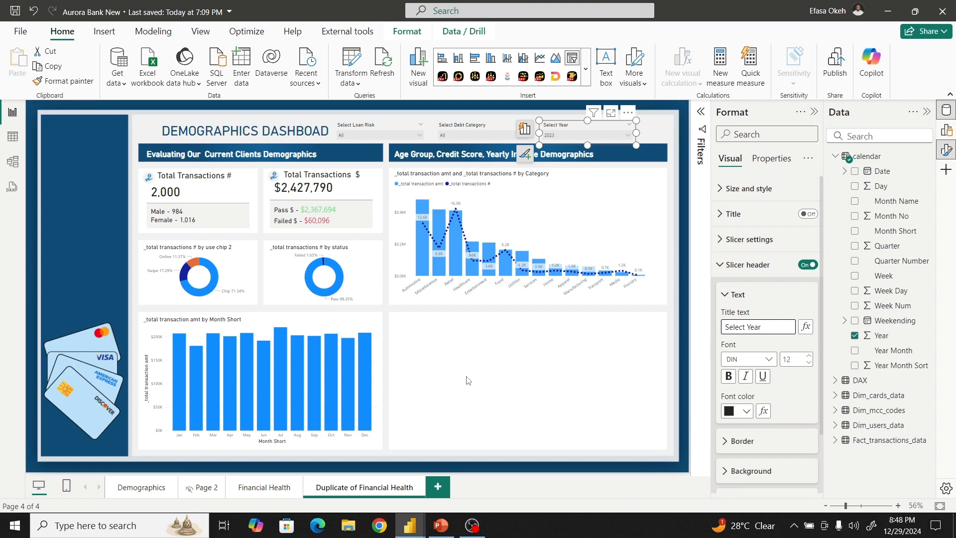
- Shorten the transaction amount by month chart by lowering its upper edge slightly inside its card
click(347, 344)
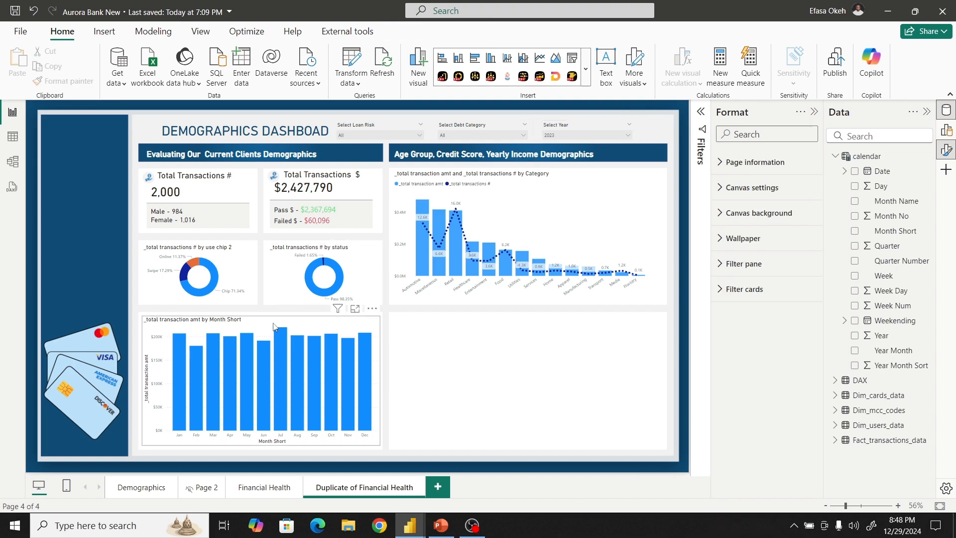
drag(261, 317, 260, 328)
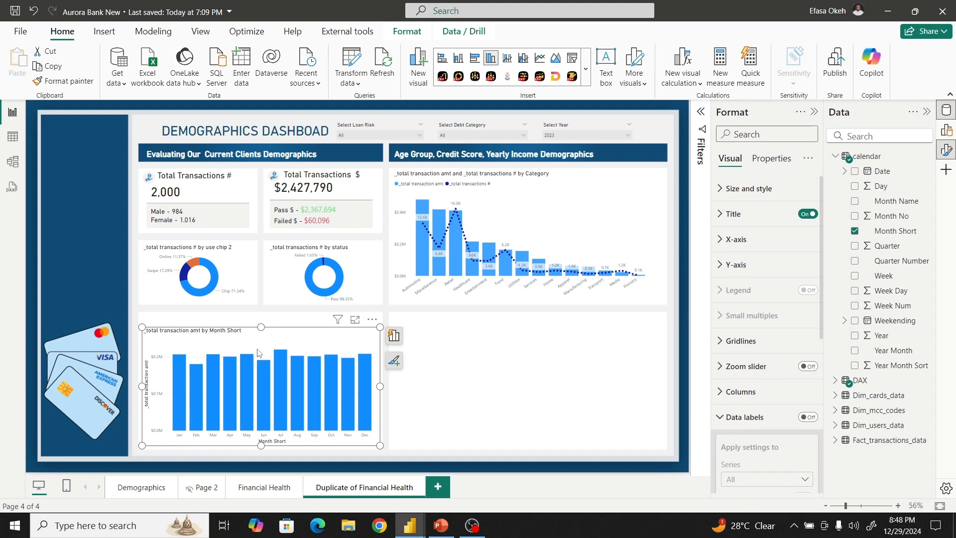
click(520, 369)
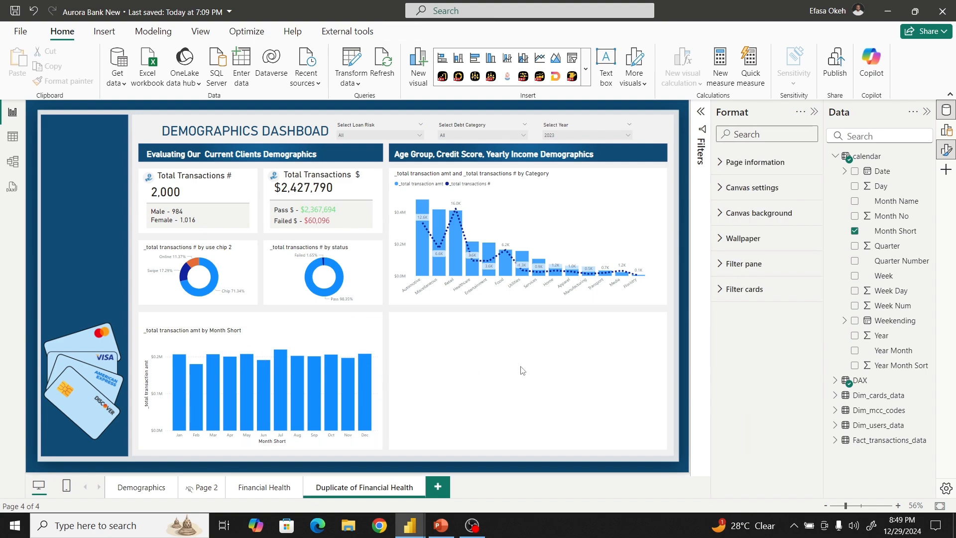
- Show the Fact_transactions_data table in Table view and collapse the calendar and DAX tables' field lists
click(23, 142)
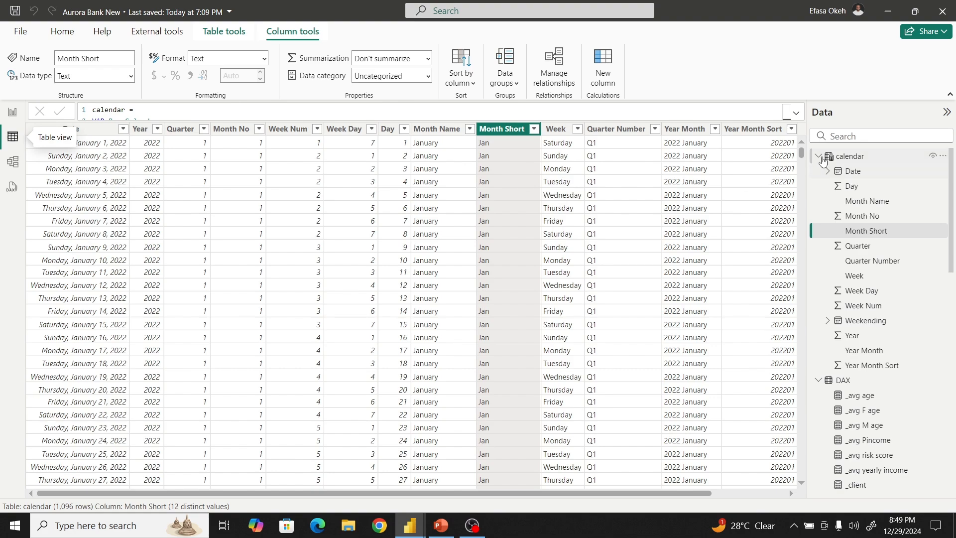
click(819, 156)
click(820, 173)
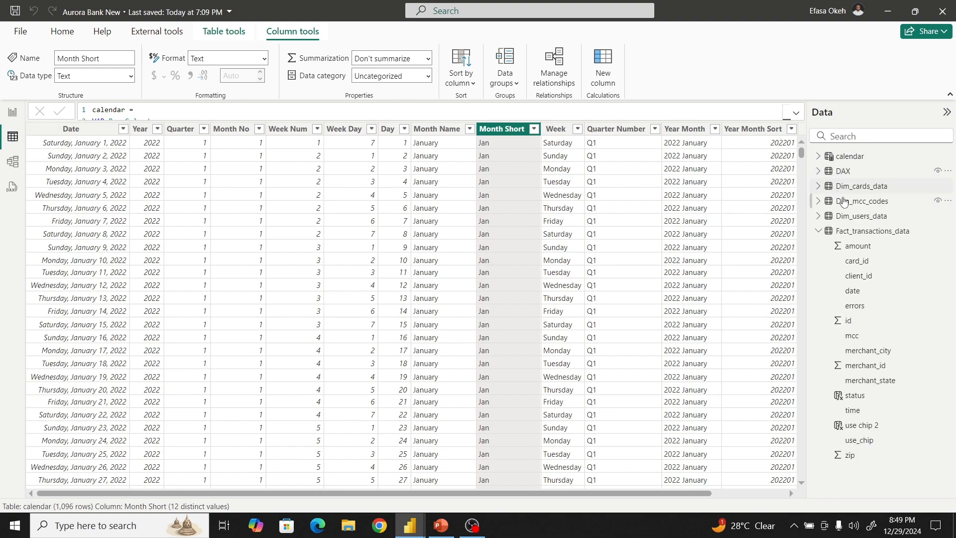
click(844, 232)
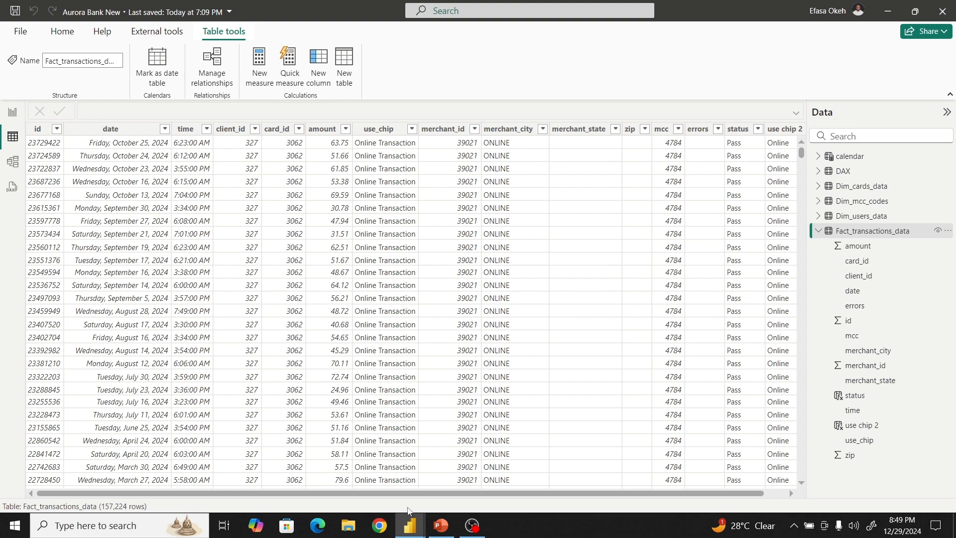
- Switch to the Aurora_Bank report and copy the complete TimeCategory column formula from its fact_transactions table
mouse_move(410, 520)
click(447, 469)
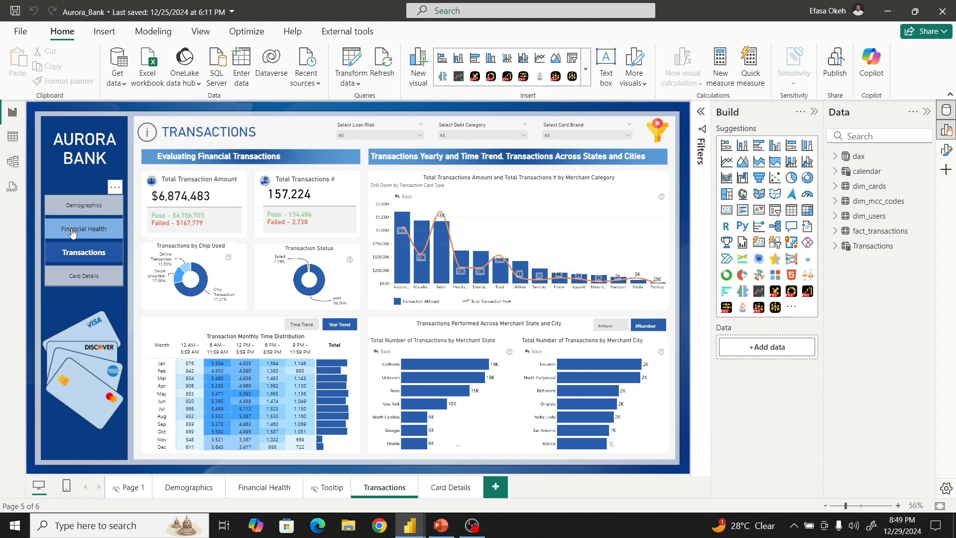
click(12, 137)
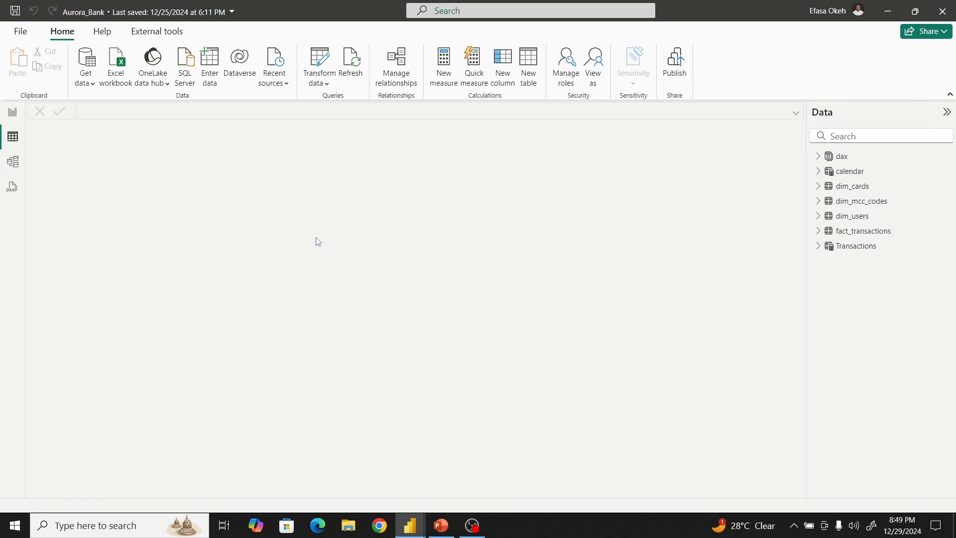
click(849, 247)
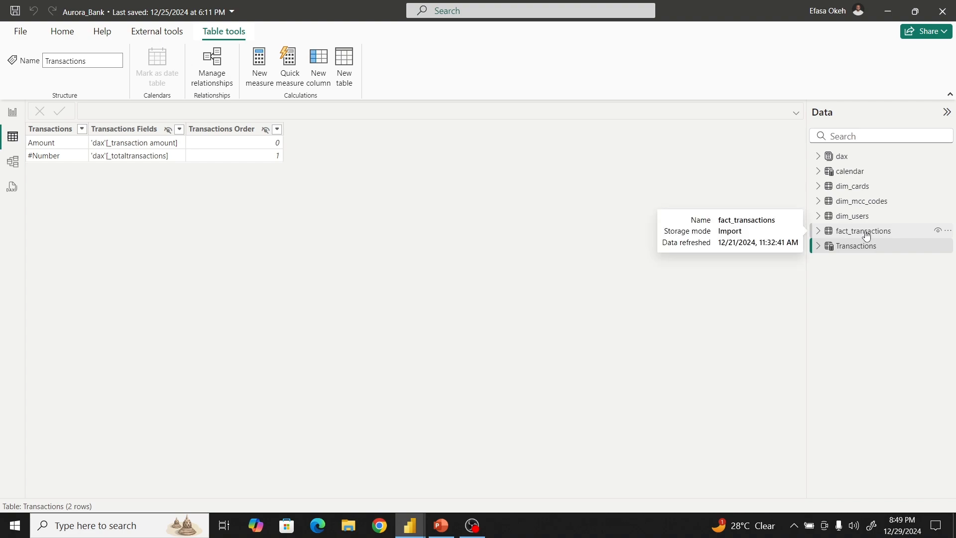
click(865, 233)
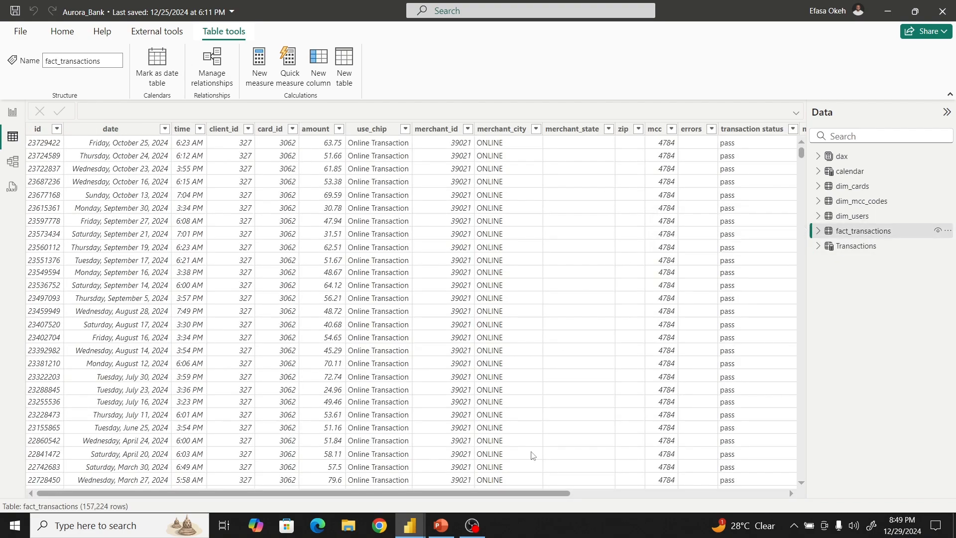
drag(488, 493, 697, 507)
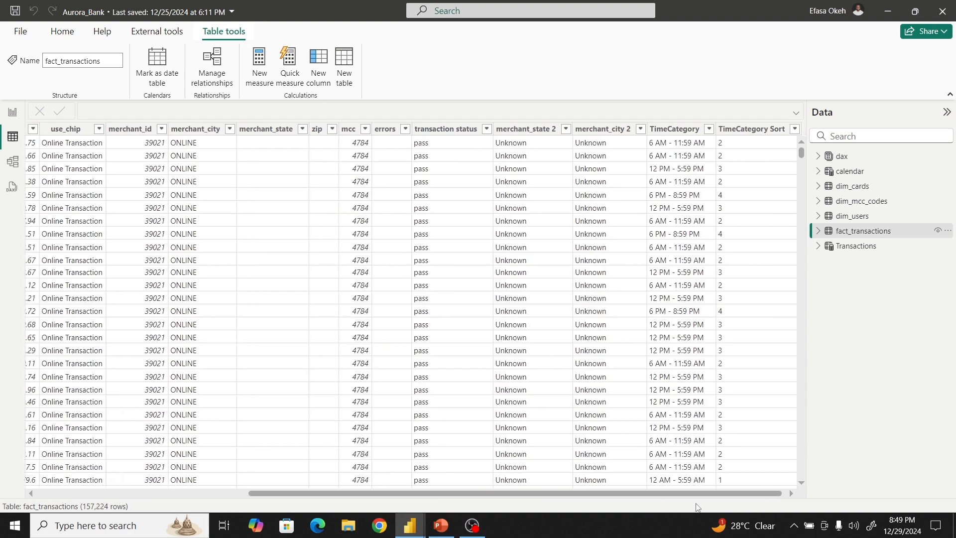
click(670, 131)
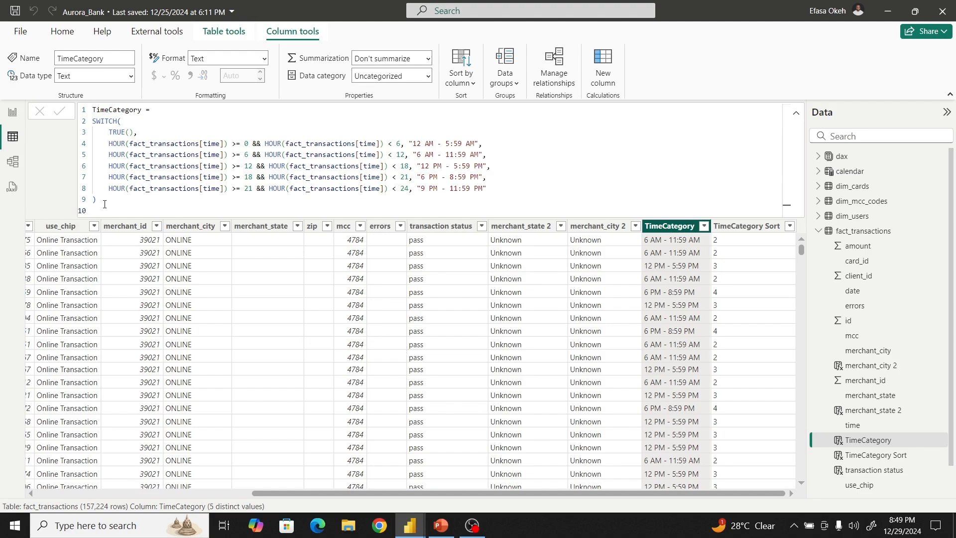
drag(105, 205, 80, 109)
key(ctrl+c)
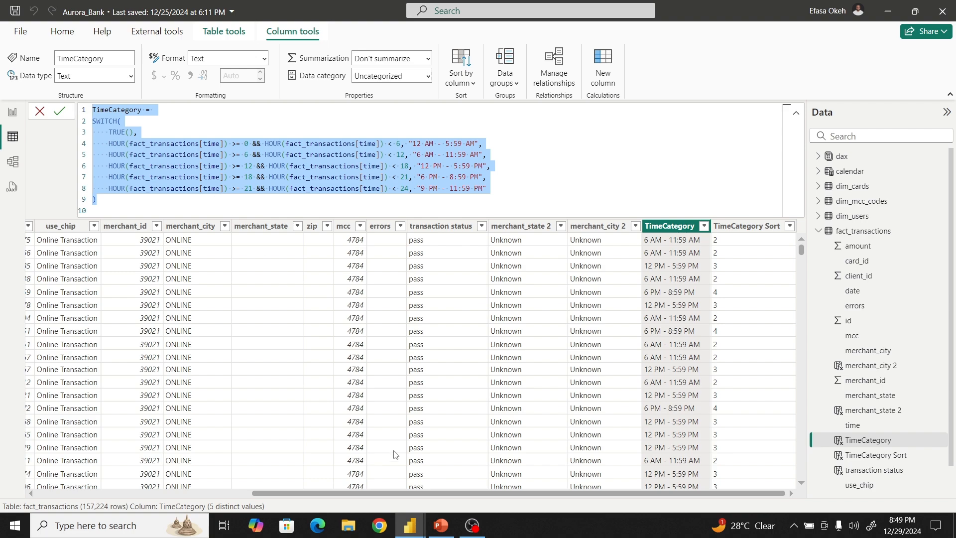
- Switch back to the Aurora Bank New report and add a column to Fact_transactions_data using the copied TimeCategory formula
click(409, 525)
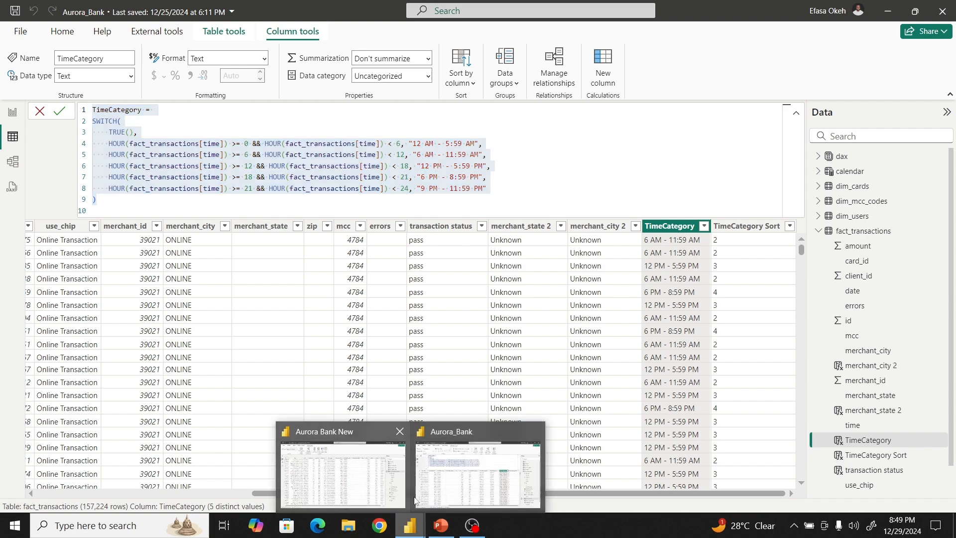
click(342, 465)
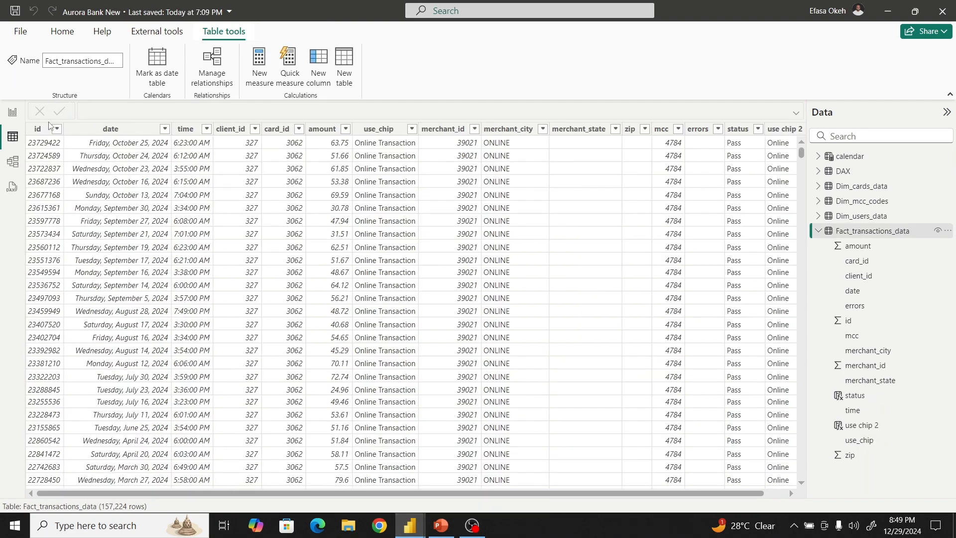
click(319, 61)
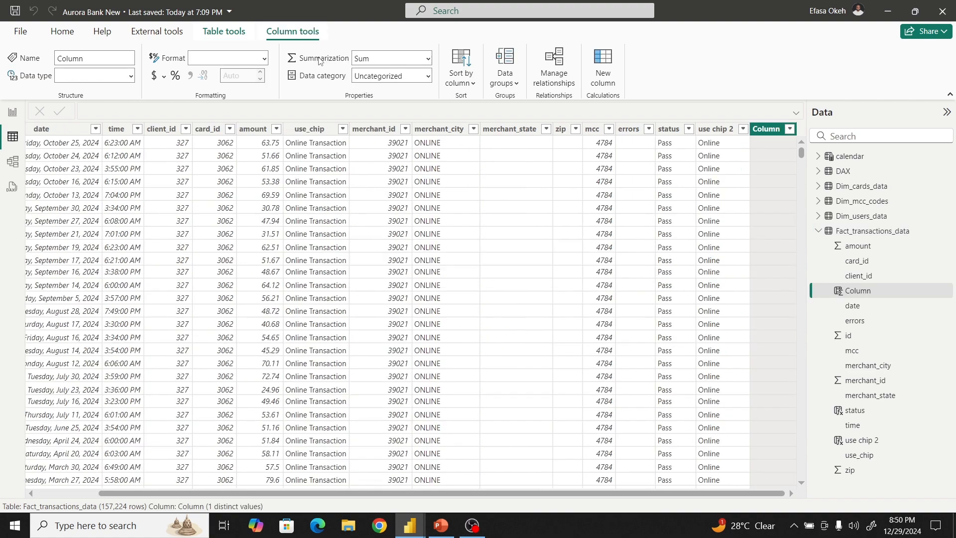
key(ctrl+v)
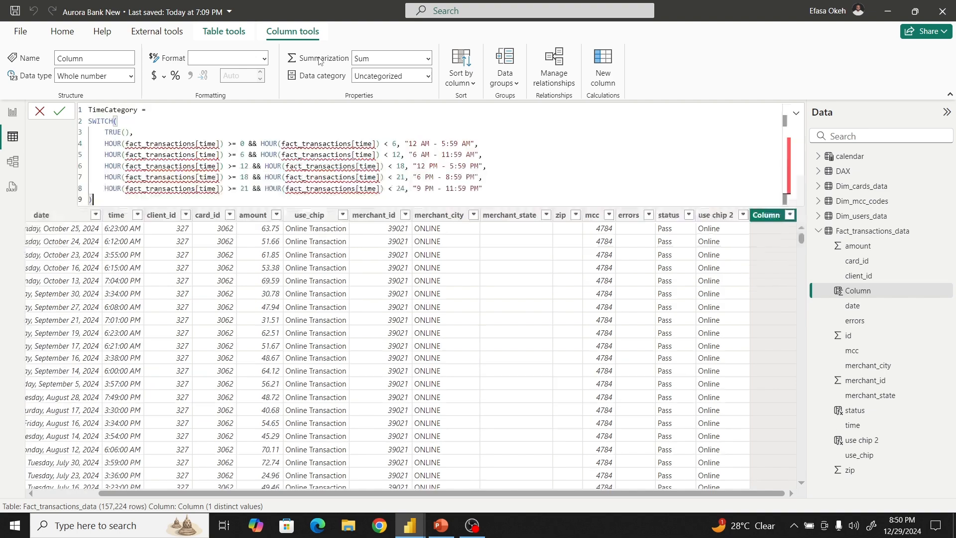
- Replace the first time reference in the 12 AM - 5:59 AM condition with Fact_transactions_data[time]
click(223, 145)
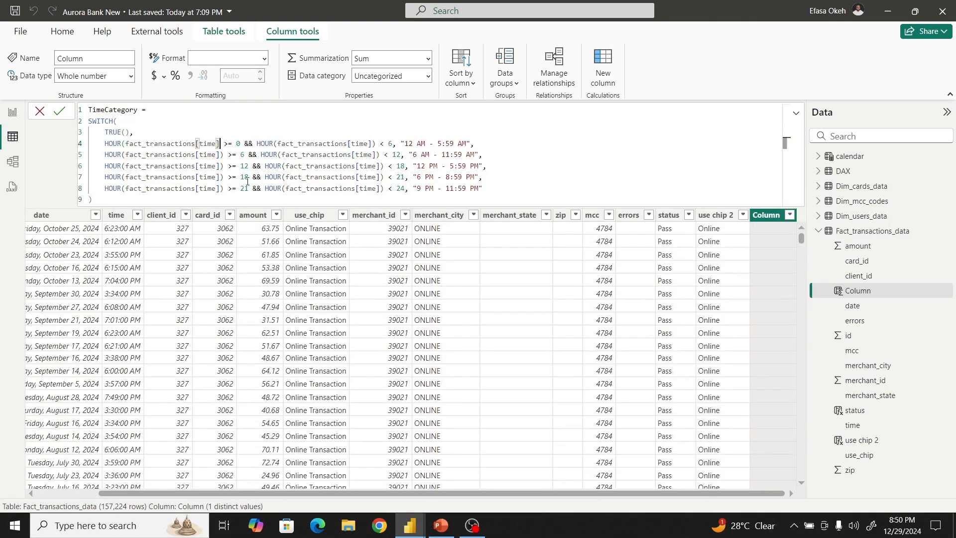
key(BackSpace)
key(BackSpace)
key(BackSpace)
key(BackSpace)
key(BackSpace)
key(BackSpace)
key(BackSpace)
key(BackSpace)
key(BackSpace)
key(BackSpace)
key(BackSpace)
key(BackSpace)
key(BackSpace)
key(BackSpace)
key(BackSpace)
key(BackSpace)
key(BackSpace)
key(BackSpace)
key(BackSpace)
key(BackSpace)
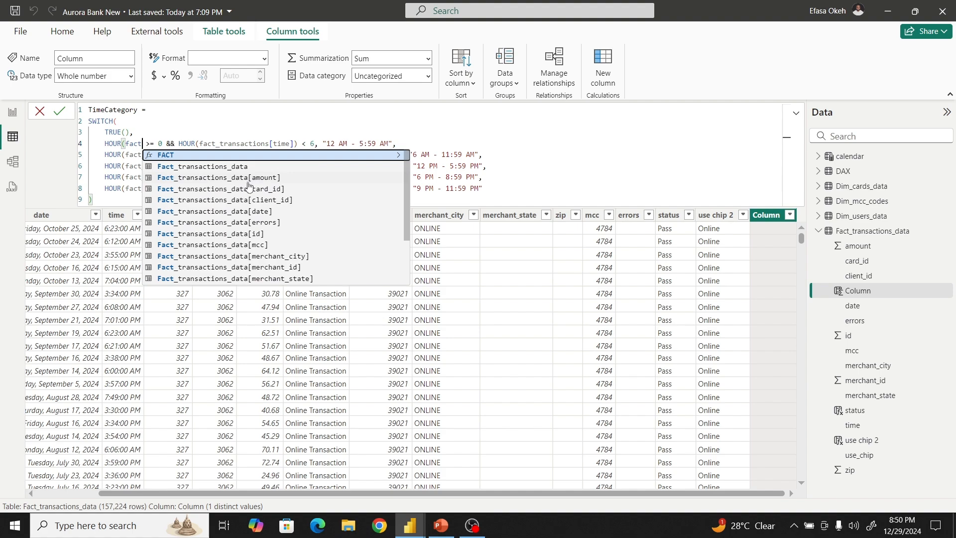
scroll(252, 267, down, 2)
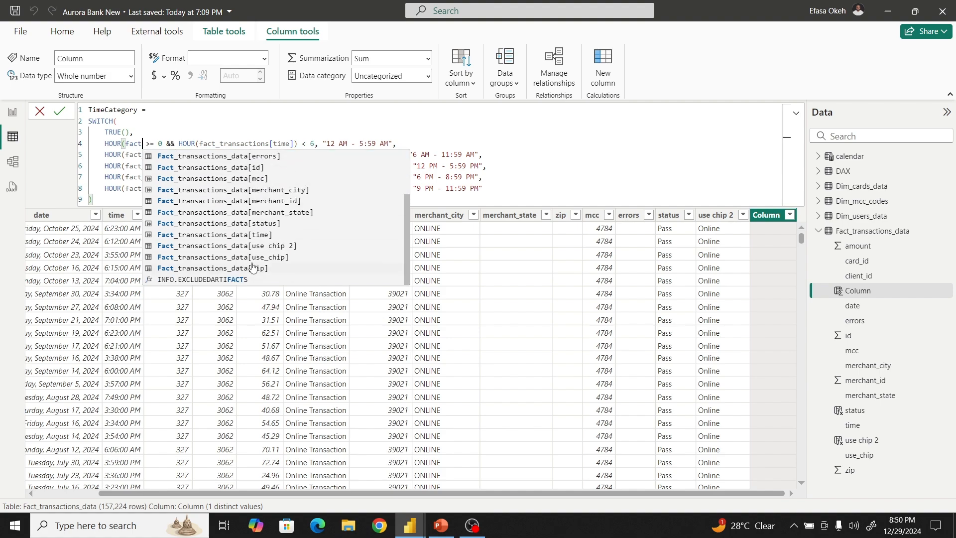
click(254, 237)
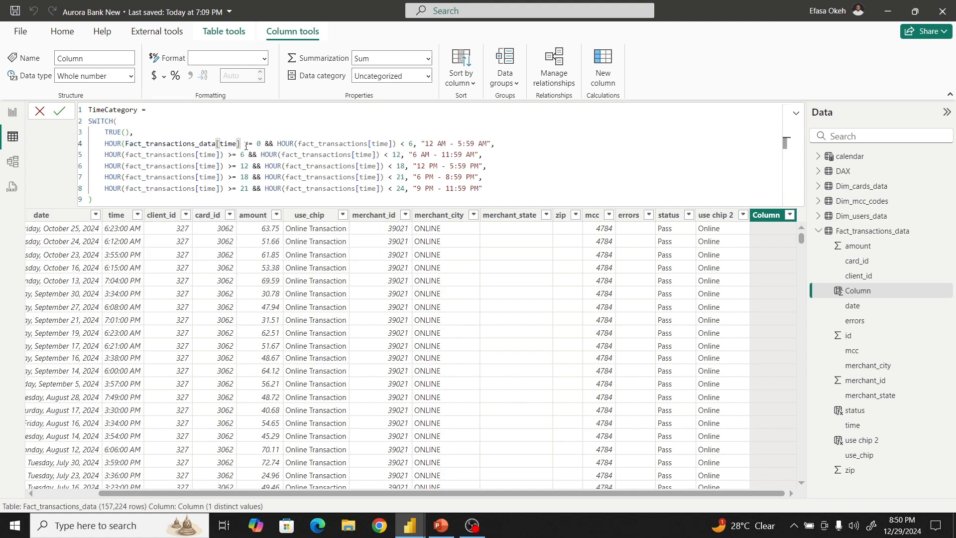
text())
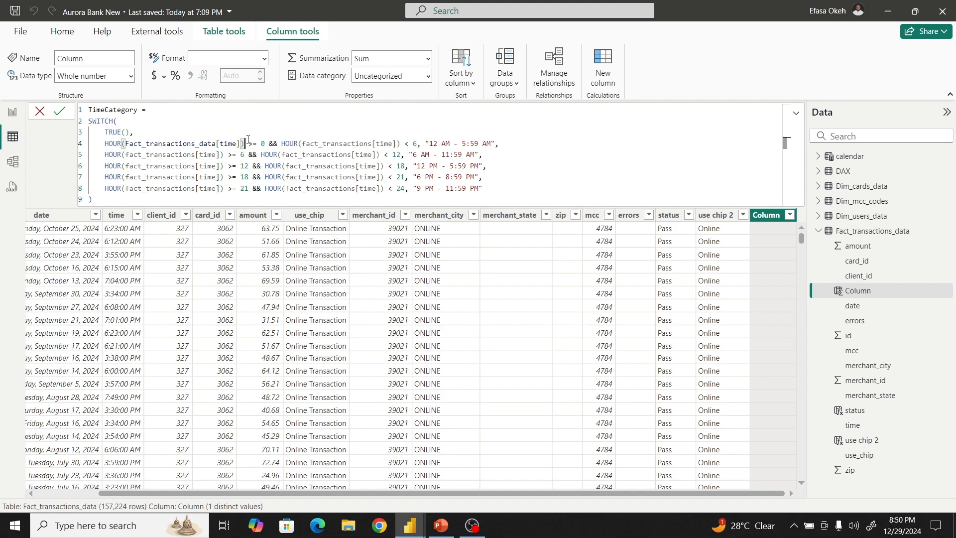
- Copy the corrected Fact_transactions_data[time] reference over the remaining old references in the 12 AM and 6 AM conditions
drag(247, 143, 121, 144)
key(ctrl+c)
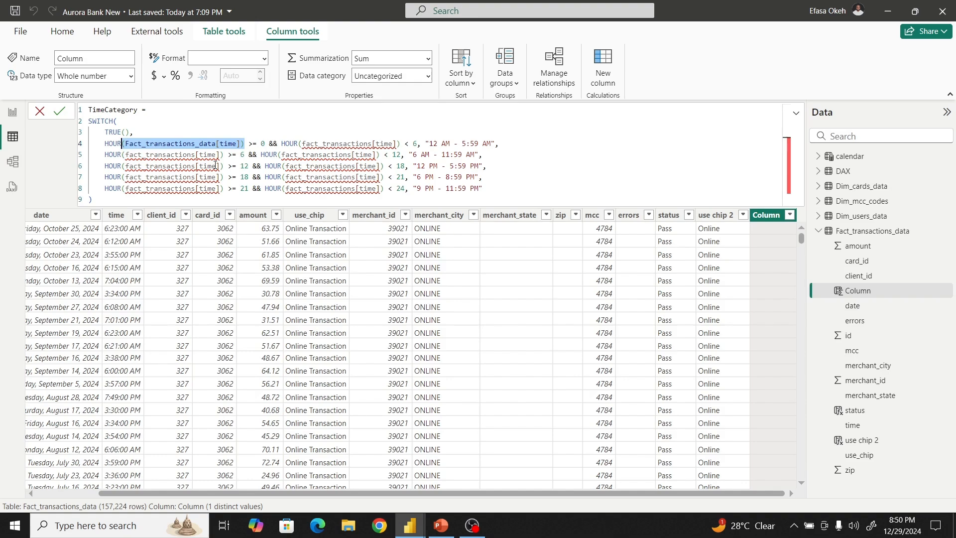
drag(226, 155, 122, 155)
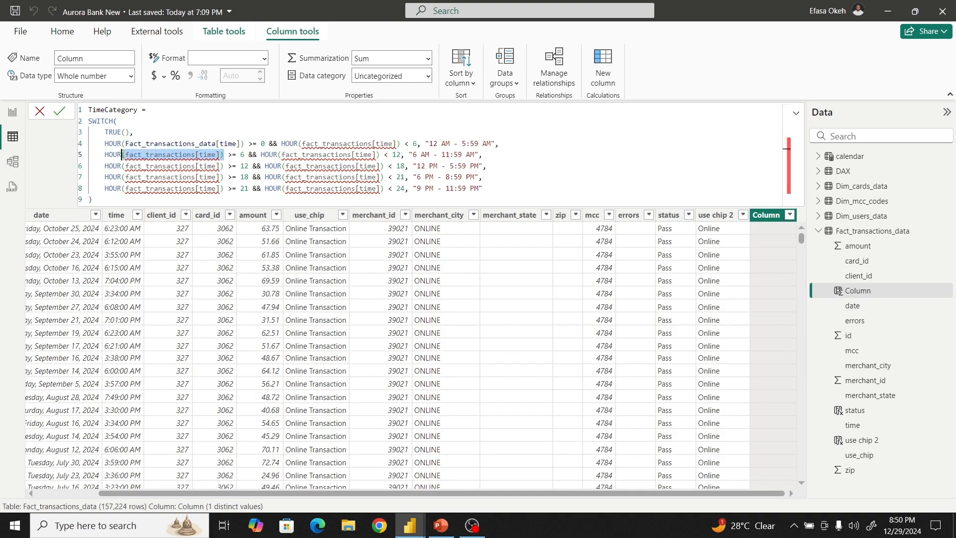
key(ctrl+v)
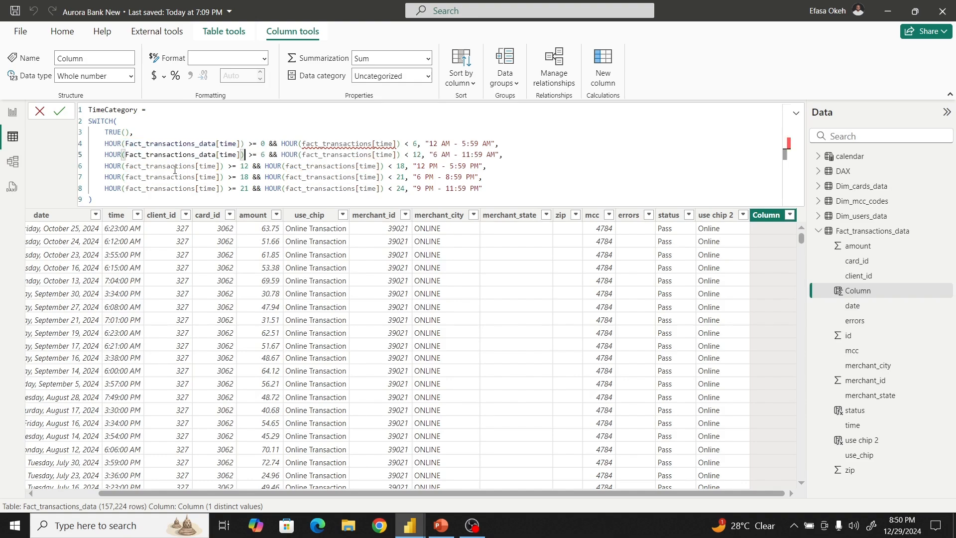
mouse_move(295, 144)
mouse_down()
mouse_move(398, 145)
mouse_move(369, 155)
mouse_move(401, 155)
mouse_move(401, 146)
mouse_up()
key(ctrl+v)
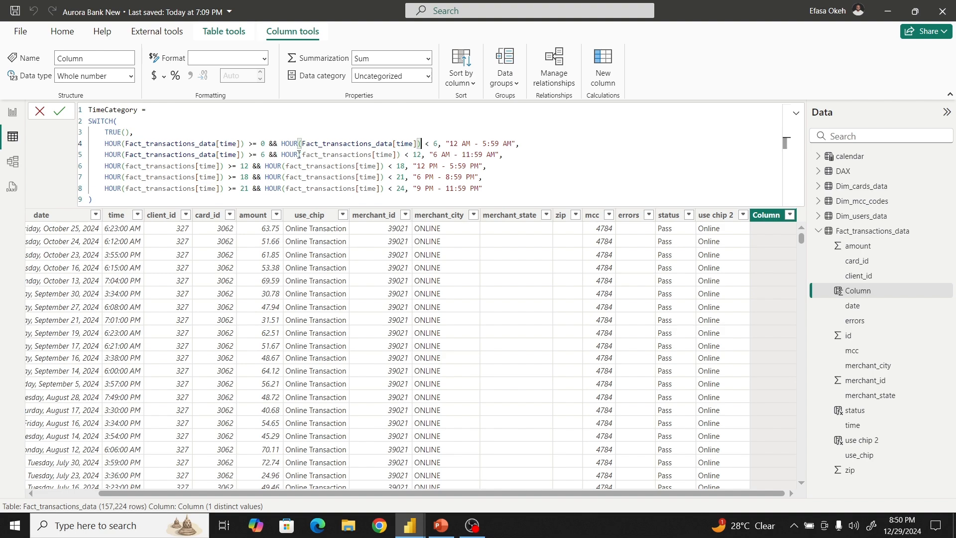
drag(299, 155, 402, 152)
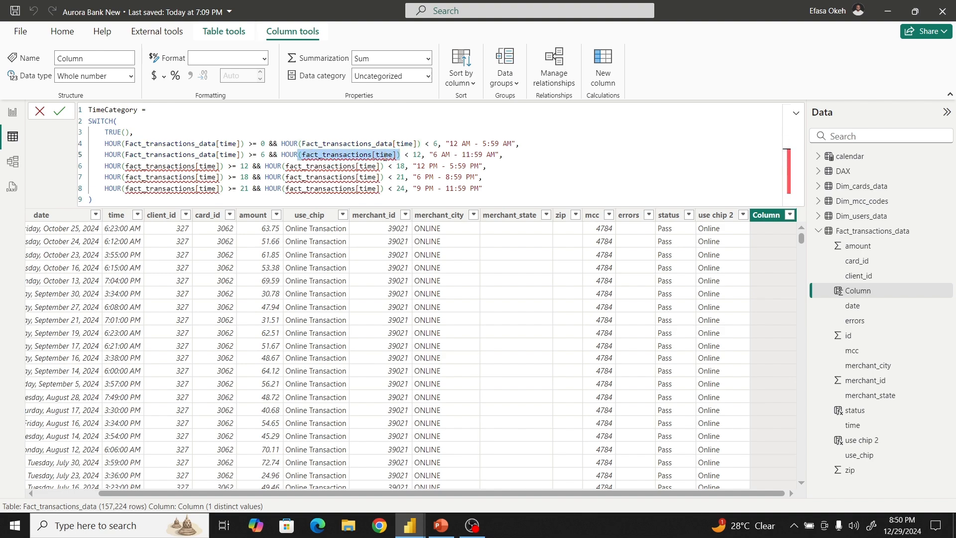
key(ctrl+v)
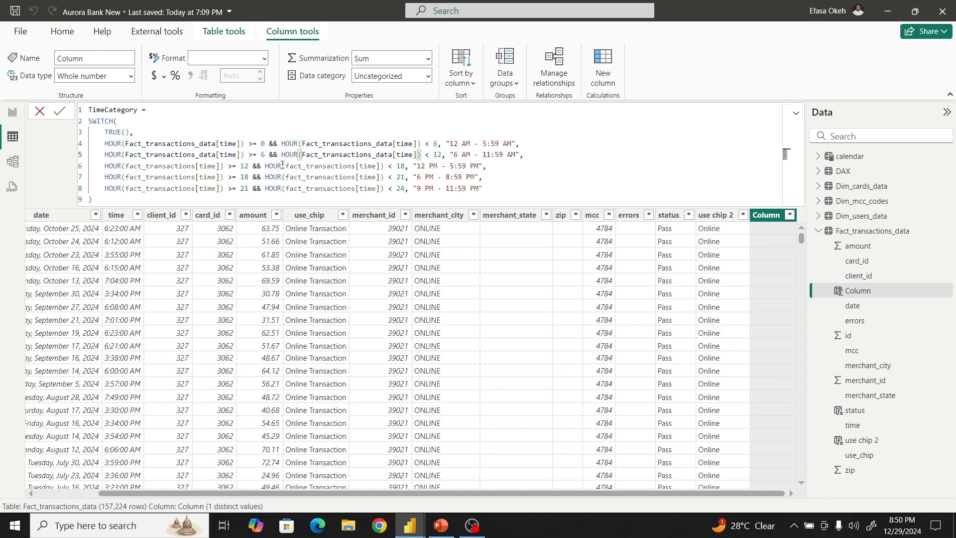
- Replace the second time reference in the 12 PM, 6 PM and 9 PM conditions with Fact_transactions_data[time]
mouse_move(283, 165)
mouse_down()
mouse_move(343, 154)
mouse_move(384, 166)
mouse_up()
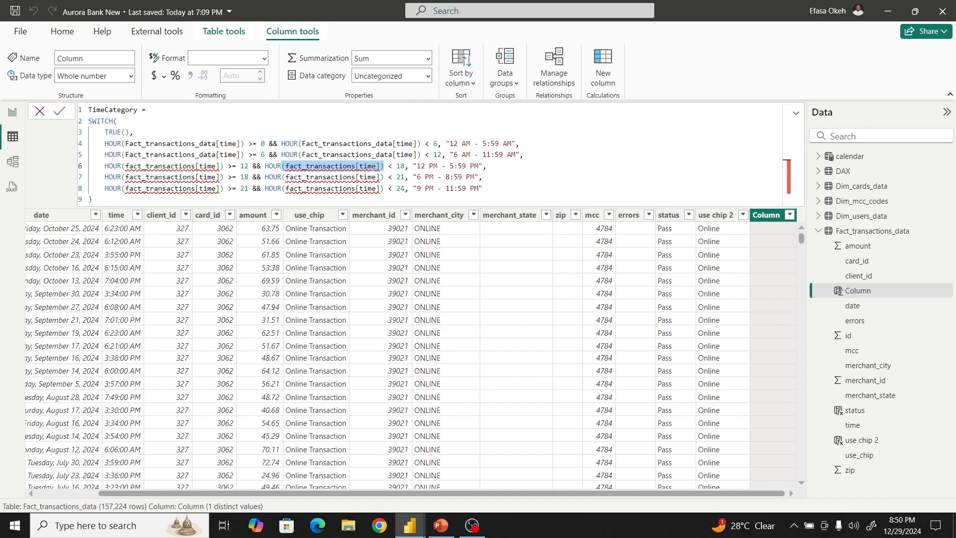
text((Fact_transactions_data[time]))
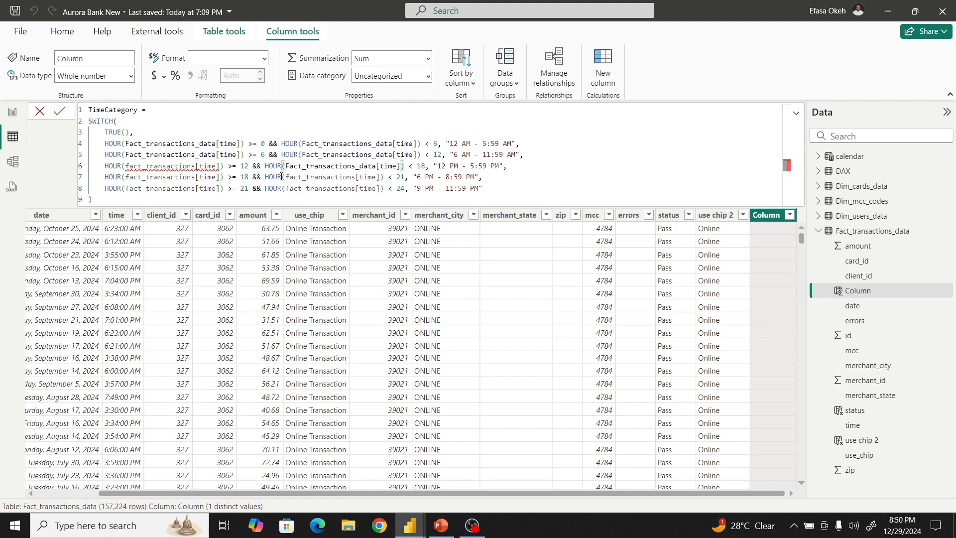
drag(282, 177, 389, 177)
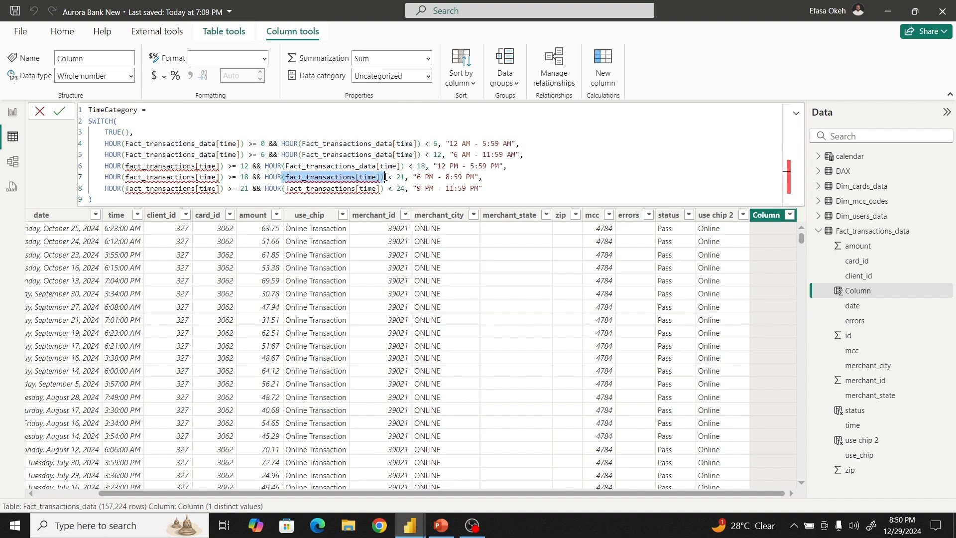
text((Fact_transactions_data[time]))
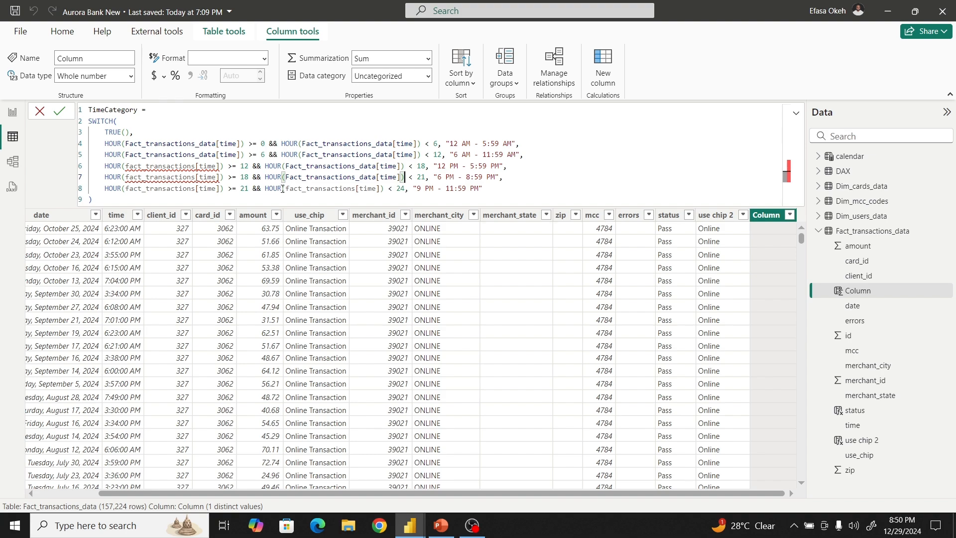
mouse_move(282, 188)
mouse_down()
mouse_move(485, 189)
mouse_move(386, 191)
mouse_up()
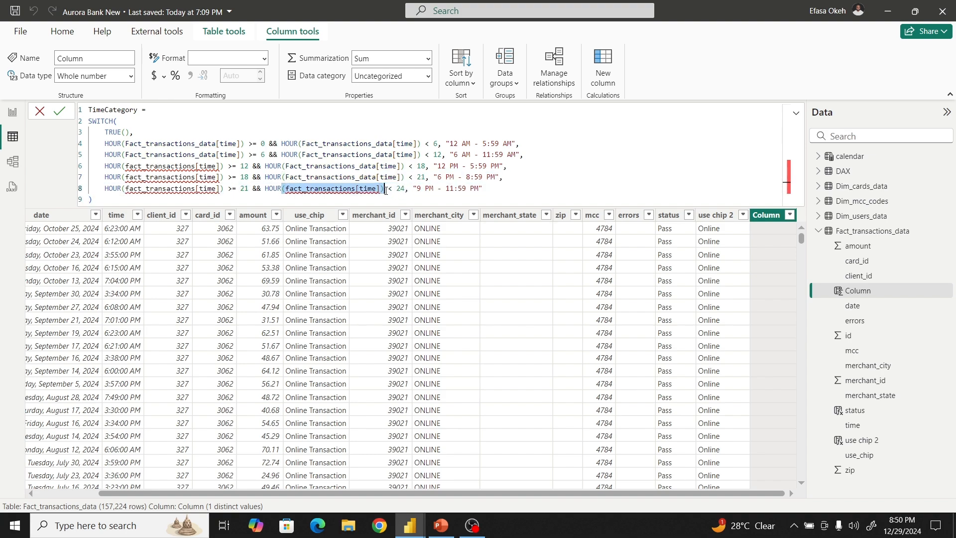
text((Fact_transactions_data[time]))
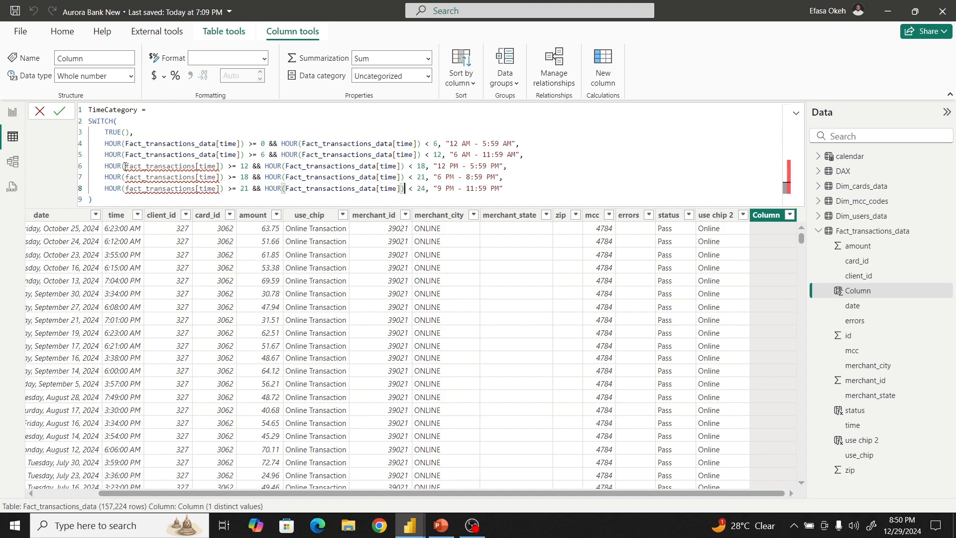
- Replace the first time reference in the 12 PM, 6 PM and 9 PM conditions with Fact_transactions_data[time] and commit the TimeCategory column
drag(122, 166, 229, 166)
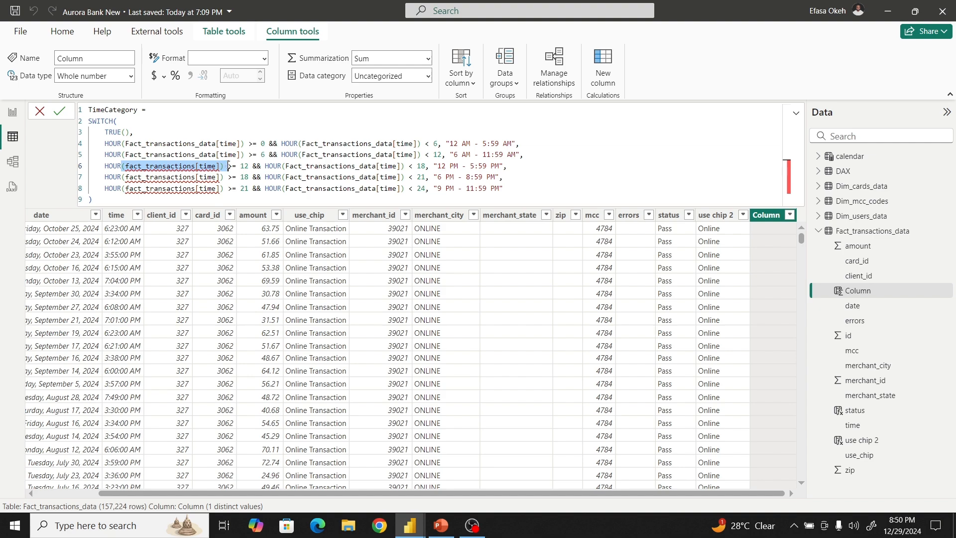
text((Fact_transactions_data[time]))
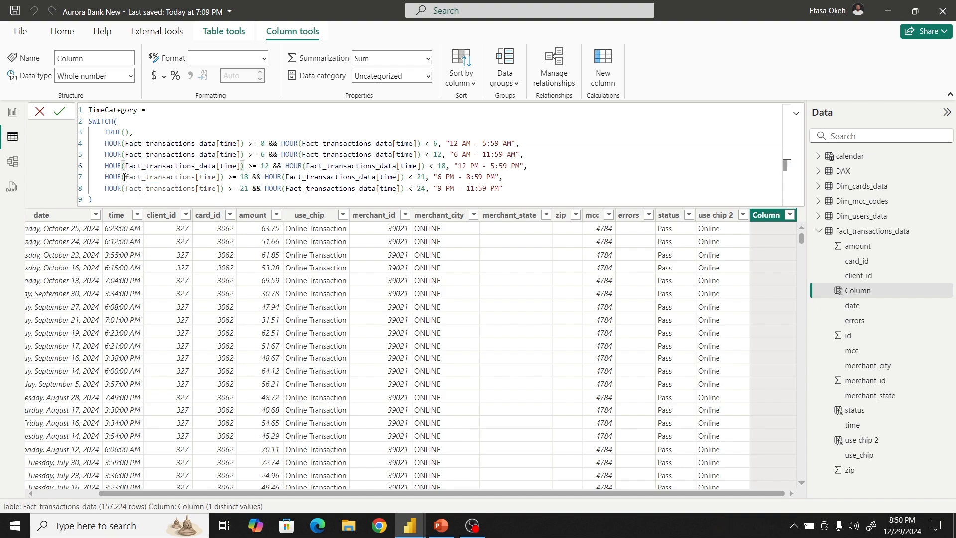
drag(122, 177, 225, 177)
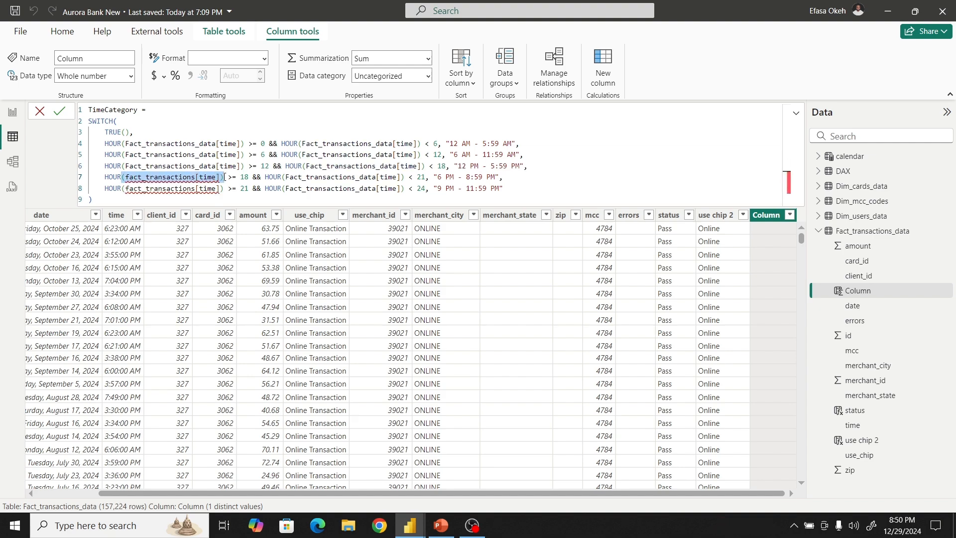
text((Fact_transactions_data[time]))
drag(122, 188, 225, 189)
text((Fact_transactions_data[time]))
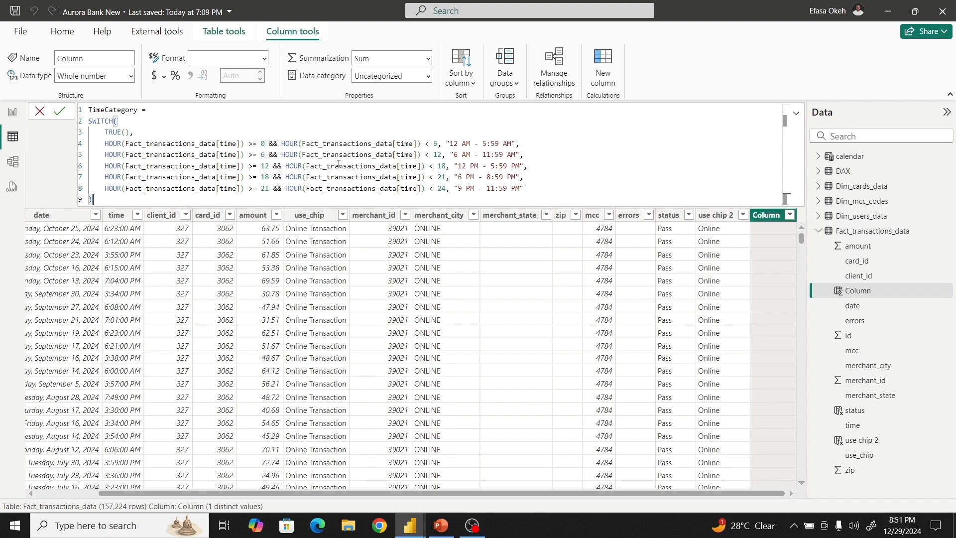
click(59, 111)
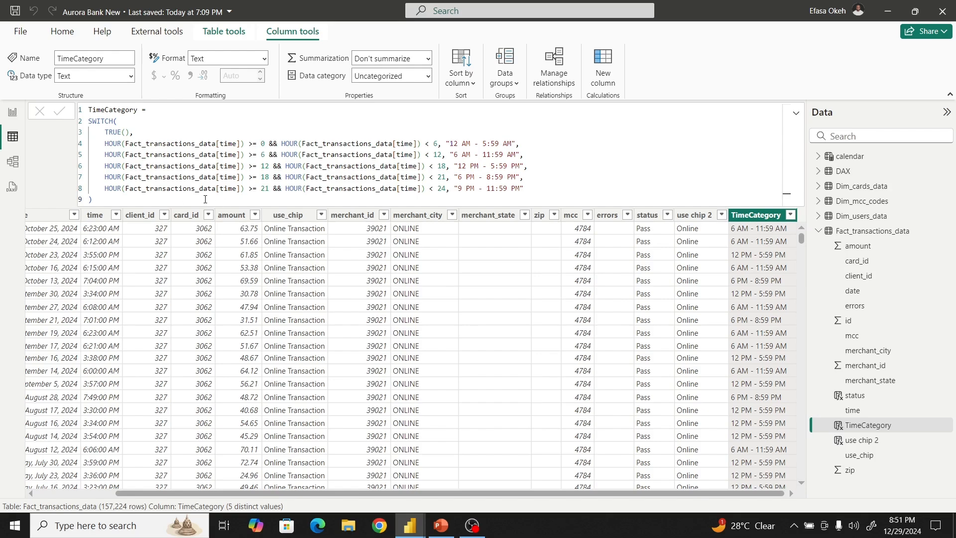
- Copy the TimeCategory formula into another new column of Fact_transactions_data and name that column TimeCategorySort
drag(94, 199, 74, 106)
key(ctrl+c)
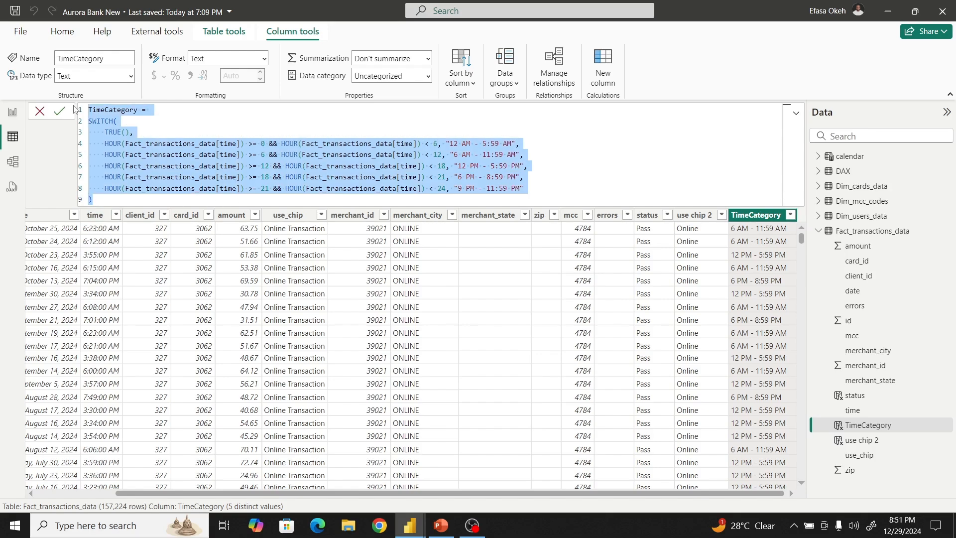
click(608, 66)
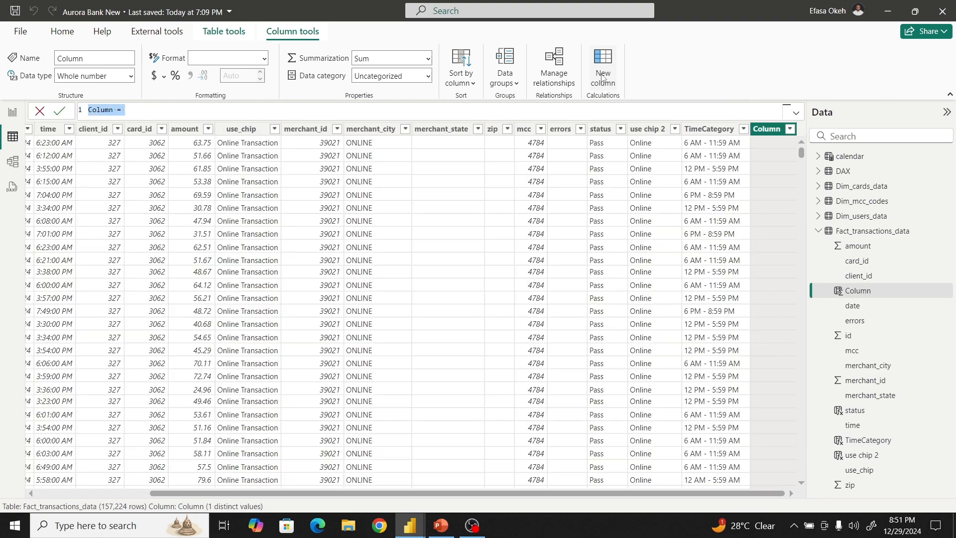
key(ctrl+v)
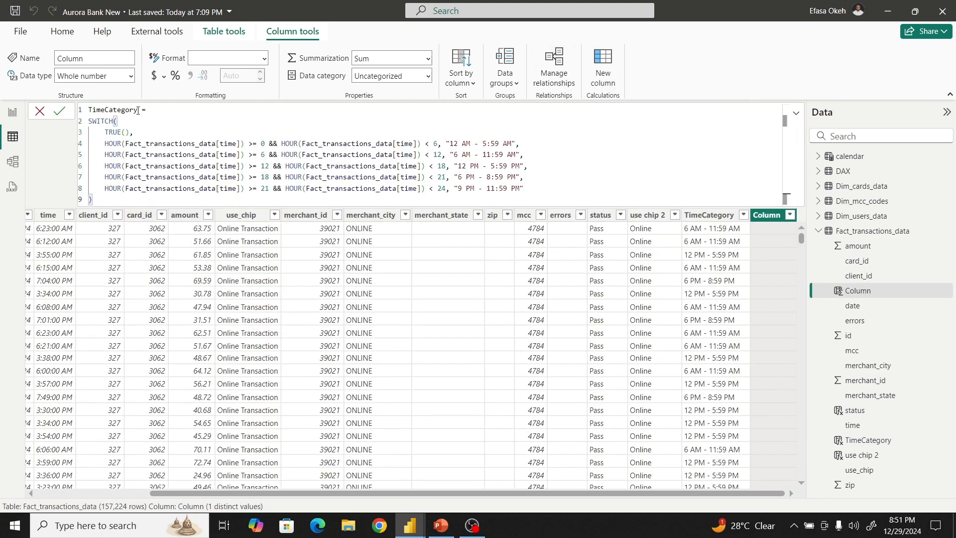
click(137, 110)
text(Sor)
- Replace the 12 AM - 5:59 AM label with "1" and the 6 AM - 11:59 AM label with "2" in the TimeCategorySort formula
click(513, 143)
key(BackSpace)
key(BackSpace)
key(BackSpace)
key(BackSpace)
key(BackSpace)
key(BackSpace)
key(BackSpace)
key(BackSpace)
key(BackSpace)
key(BackSpace)
key(BackSpace)
key(BackSpace)
key(BackSpace)
click(517, 155)
key(BackSpace)
key(BackSpace)
key(BackSpace)
key(BackSpace)
key(BackSpace)
key(BackSpace)
key(BackSpace)
key(BackSpace)
key(BackSpace)
key(BackSpace)
key(BackSpace)
key(BackSpace)
key(BackSpace)
key(BackSpace)
key(BackSpace)
text(2)
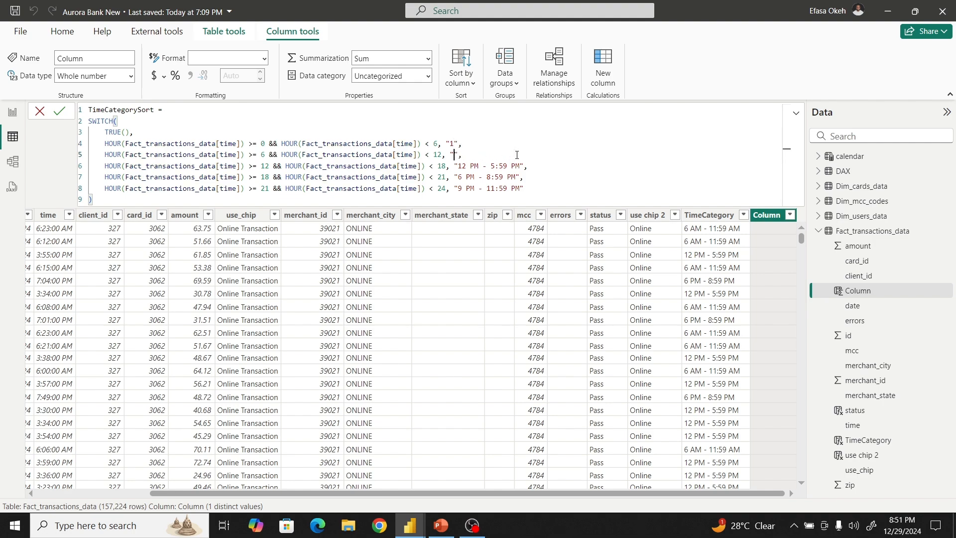
- Replace the 12 PM - 5:59 PM label with "3" in the TimeCategorySort formula
click(520, 166)
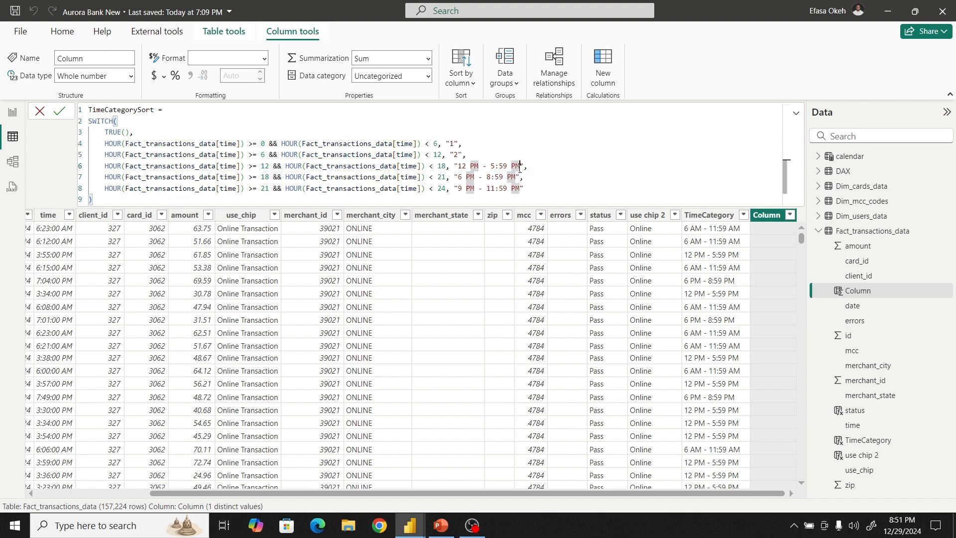
key(BackSpace)
key(BackSpace)
key(BackSpace)
key(BackSpace)
key(BackSpace)
key(BackSpace)
key(BackSpace)
key(BackSpace)
key(BackSpace)
key(BackSpace)
key(BackSpace)
key(BackSpace)
key(BackSpace)
key(BackSpace)
key(BackSpace)
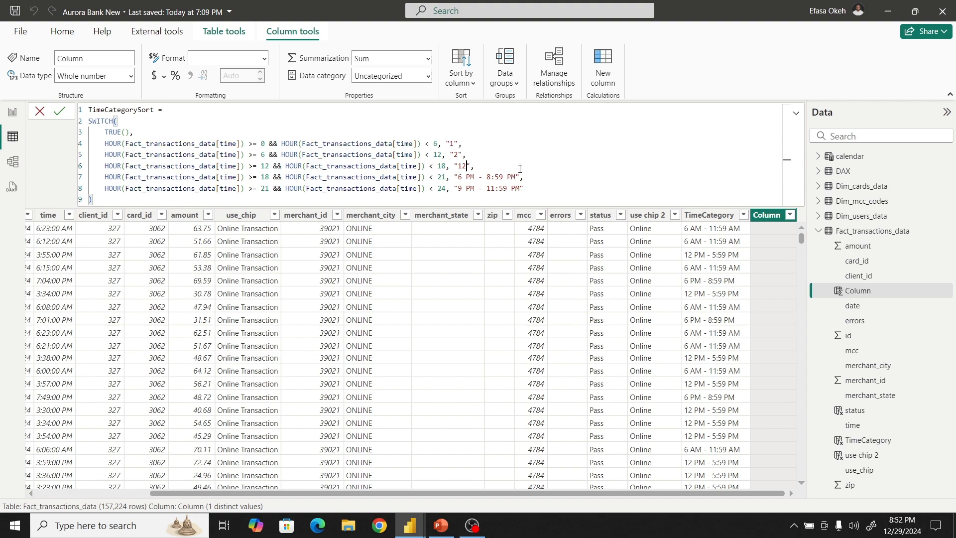
text(3)
- Replace the 6 PM - 8:59 PM label with "4" and the 9 PM - 11:59 PM label with "5", and commit the TimeCategorySort column
key(BackSpace)
key(BackSpace)
key(BackSpace)
key(BackSpace)
key(BackSpace)
key(BackSpace)
key(BackSpace)
key(BackSpace)
key(BackSpace)
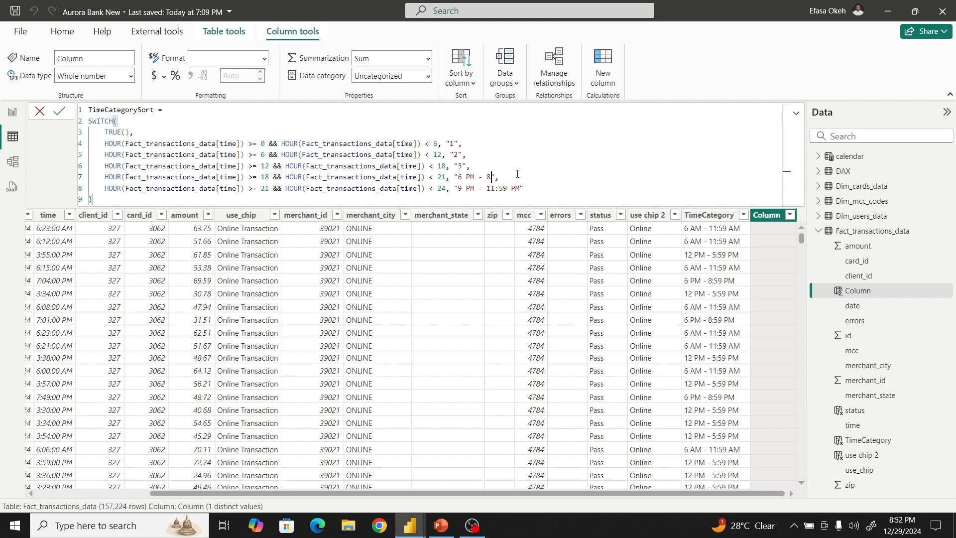
key(BackSpace)
key(BackSpace)
key(BackSpace)
key(BackSpace)
key(BackSpace)
key(BackSpace)
key(BackSpace)
key(BackSpace)
key(BackSpace)
key(BackSpace)
key(BackSpace)
key(BackSpace)
key(BackSpace)
key(BackSpace)
key(BackSpace)
key(BackSpace)
key(BackSpace)
key(BackSpace)
key(BackSpace)
text(5)
click(61, 112)
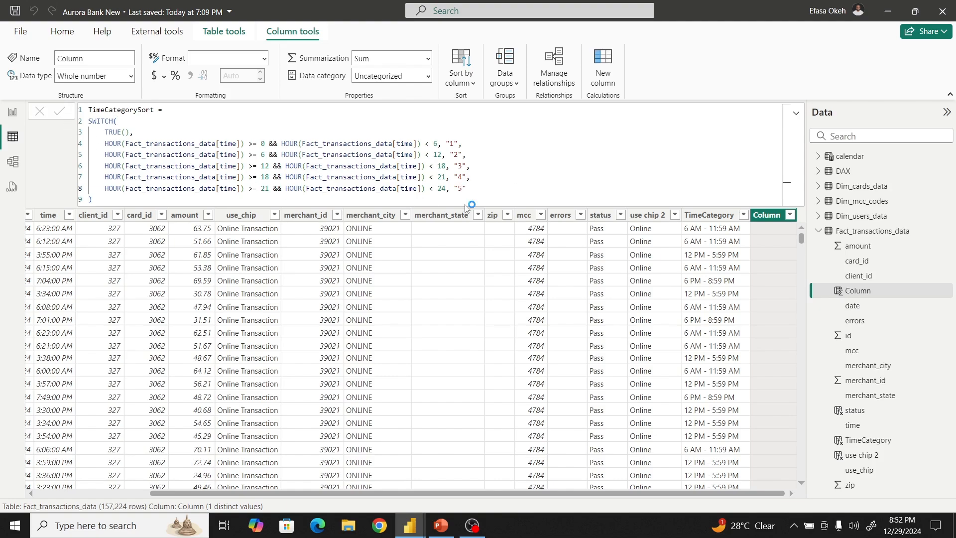
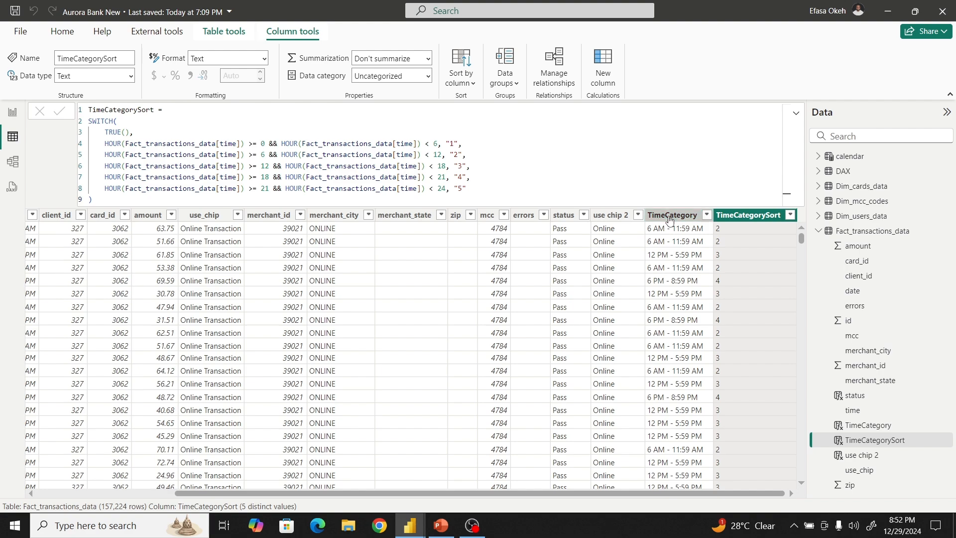
- Sort the TimeCategory column by the TimeCategorySort column
click(671, 215)
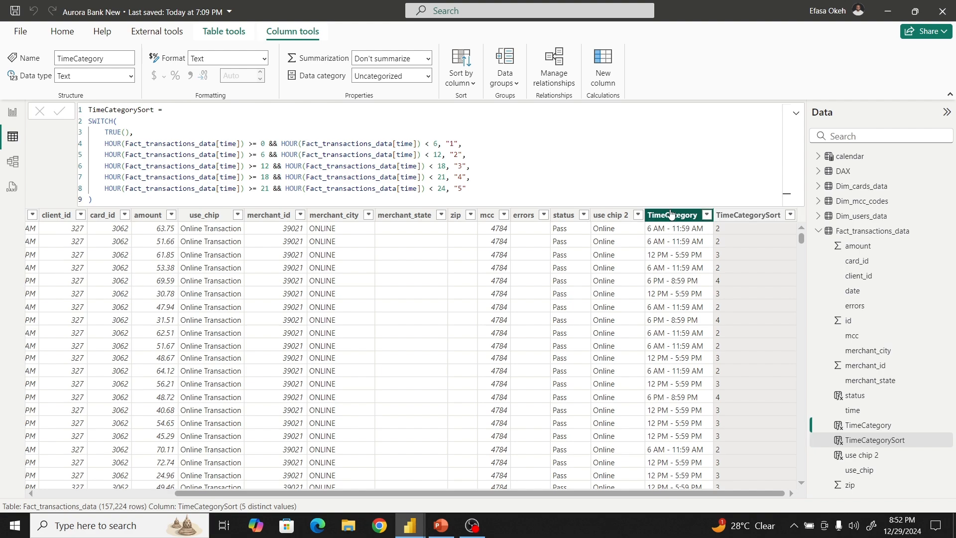
click(453, 83)
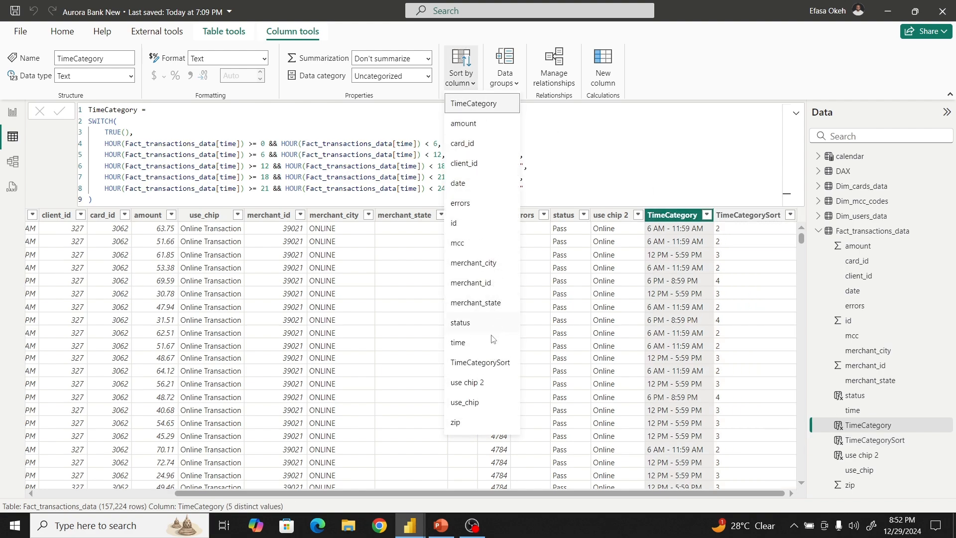
click(484, 363)
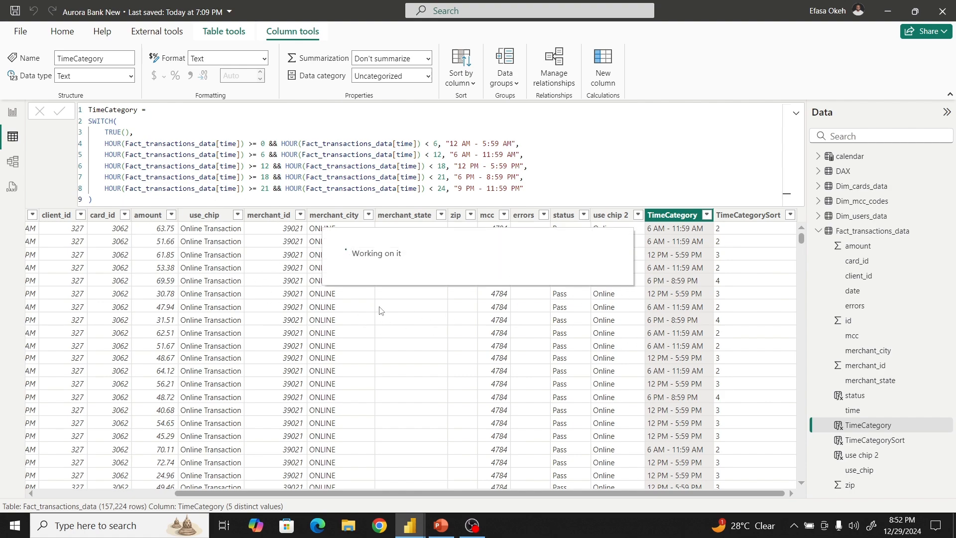
- Return to the report page, insert a matrix visual, and fit it into the empty area below the category chart
click(14, 114)
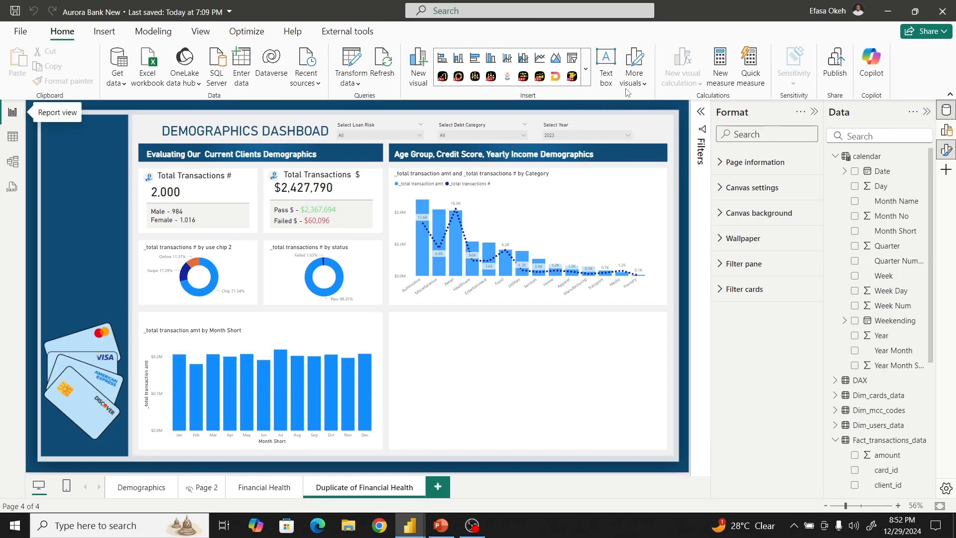
click(586, 69)
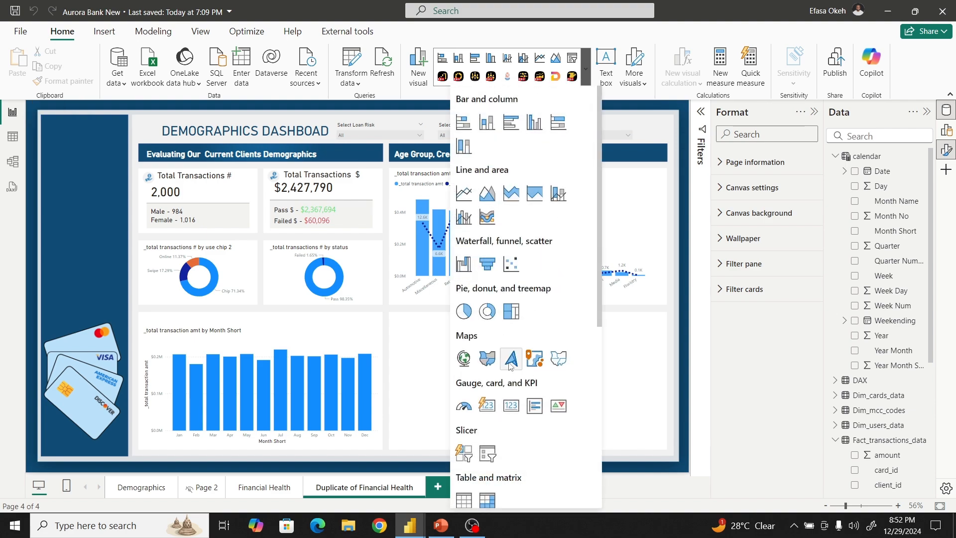
scroll(492, 467, down, 5)
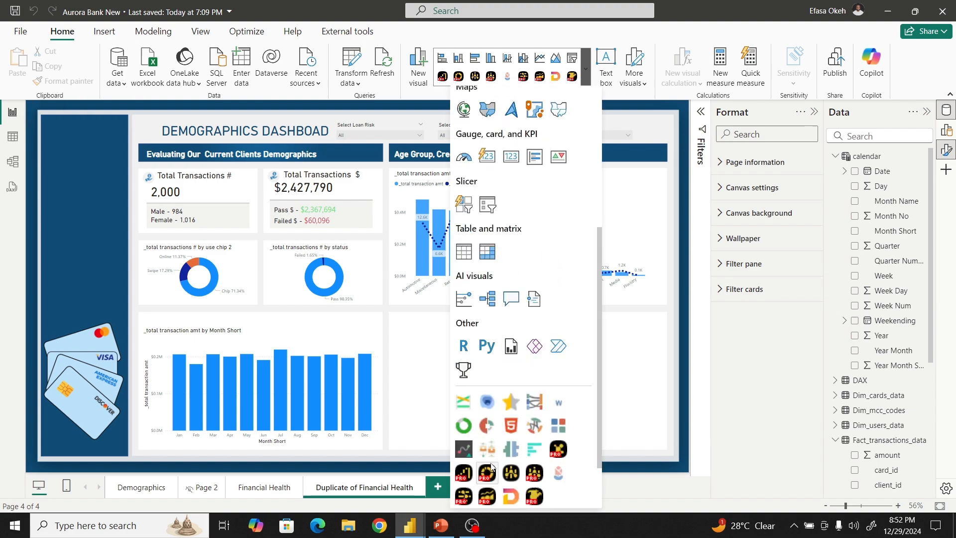
click(509, 300)
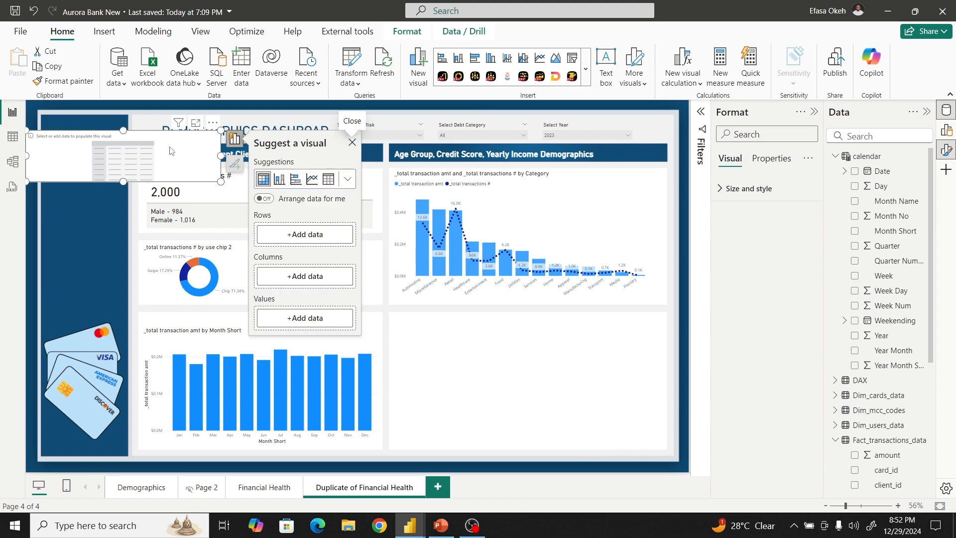
drag(211, 129, 581, 313)
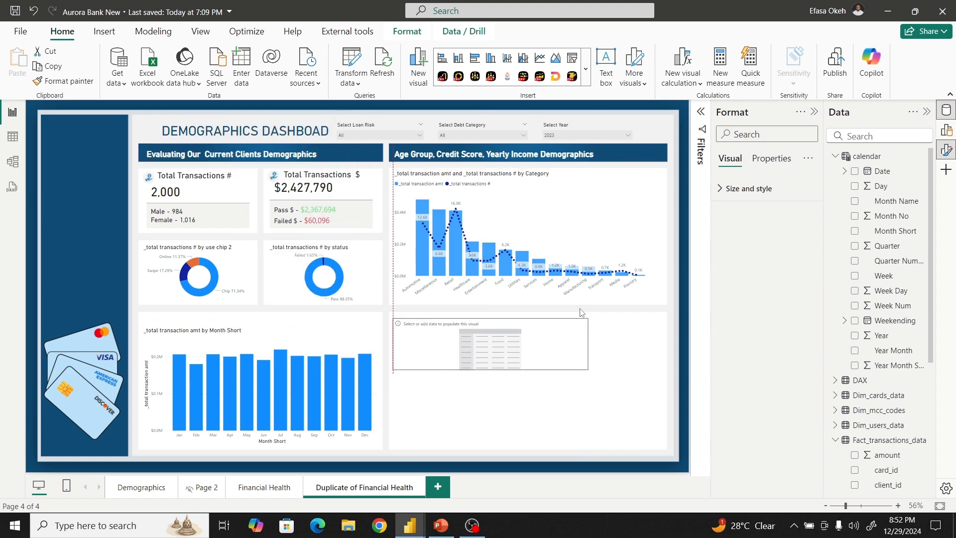
drag(600, 395, 664, 445)
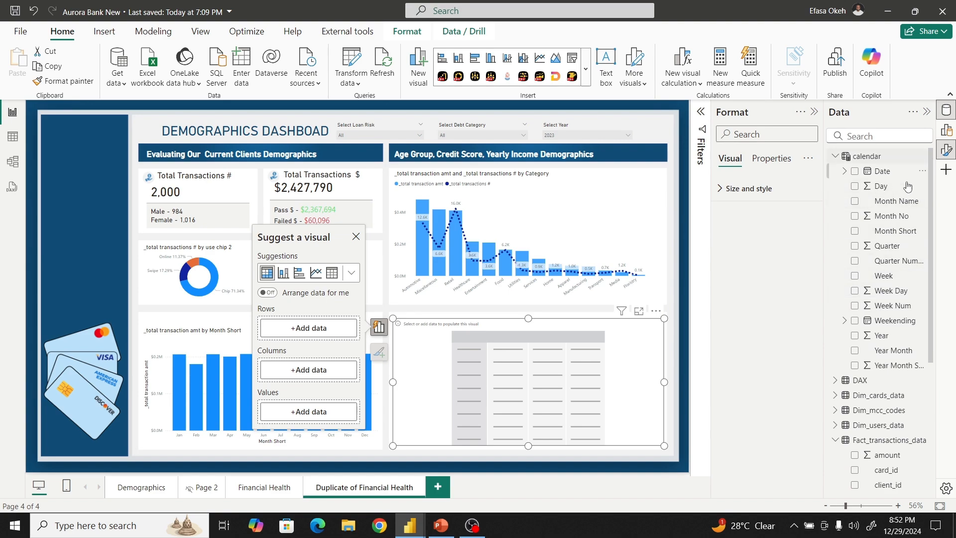
- Put the calendar's Month Short in the matrix rows and TimeCategory from Fact_transactions_data in its columns
click(947, 134)
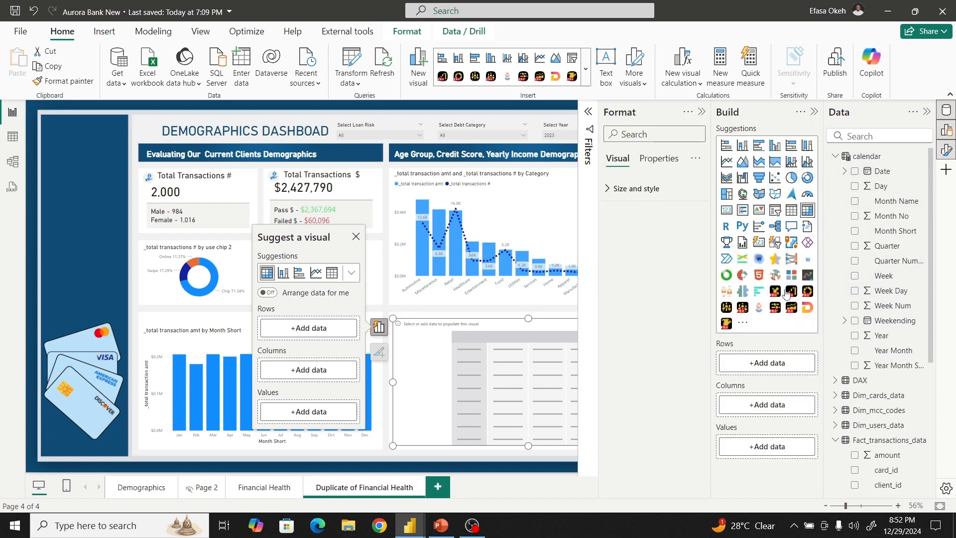
click(701, 113)
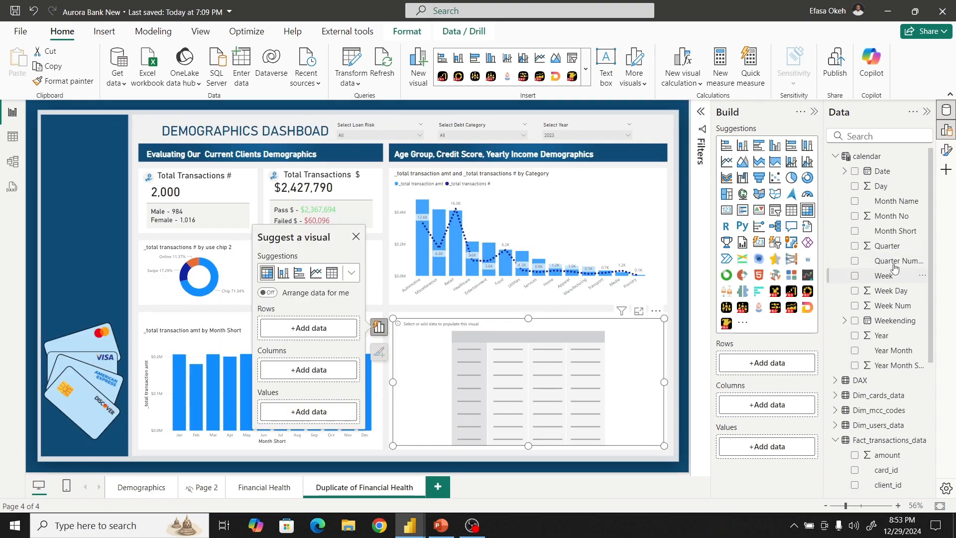
drag(901, 238, 777, 366)
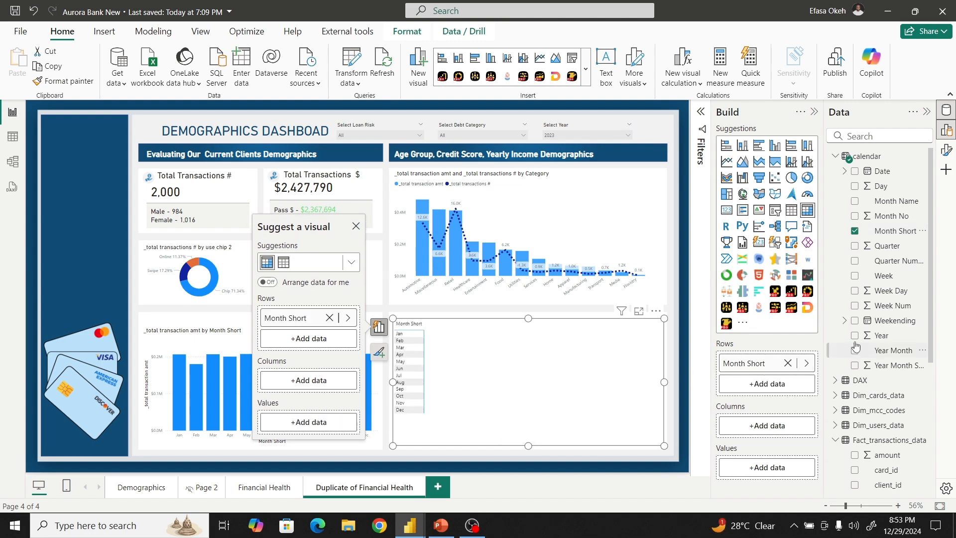
scroll(875, 394, down, 3)
scroll(874, 395, down, 2)
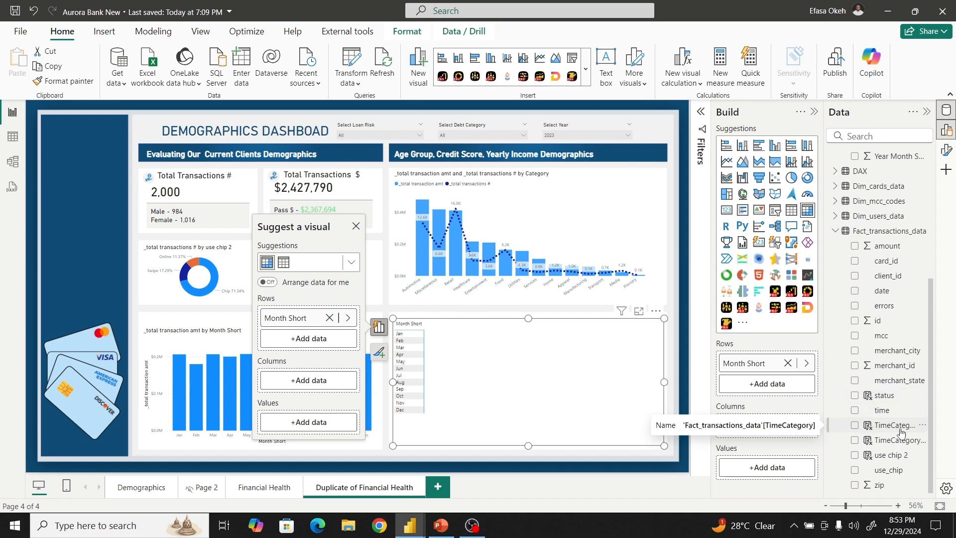
drag(901, 431, 726, 424)
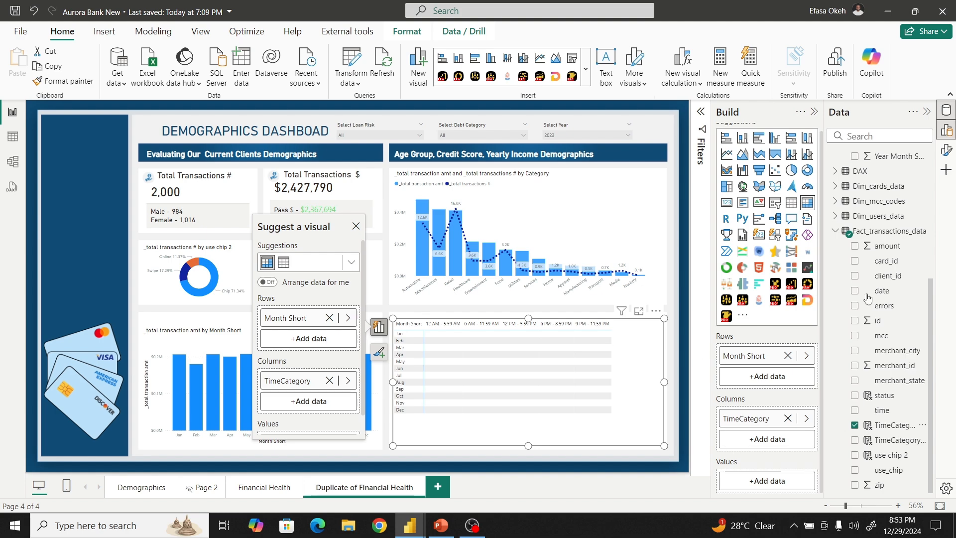
scroll(891, 273, up, 5)
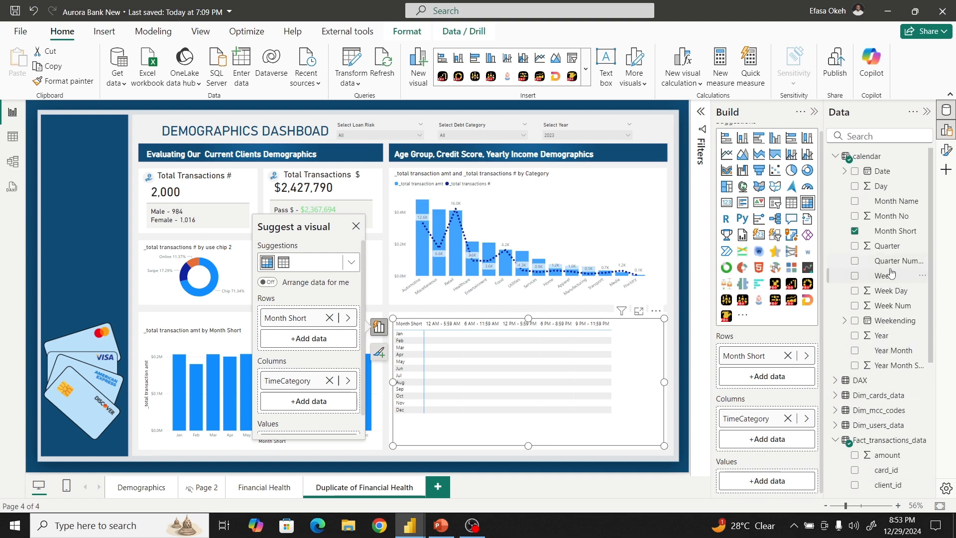
- Add the _total transactions # measure from the DAX table to the matrix values
click(835, 156)
click(835, 171)
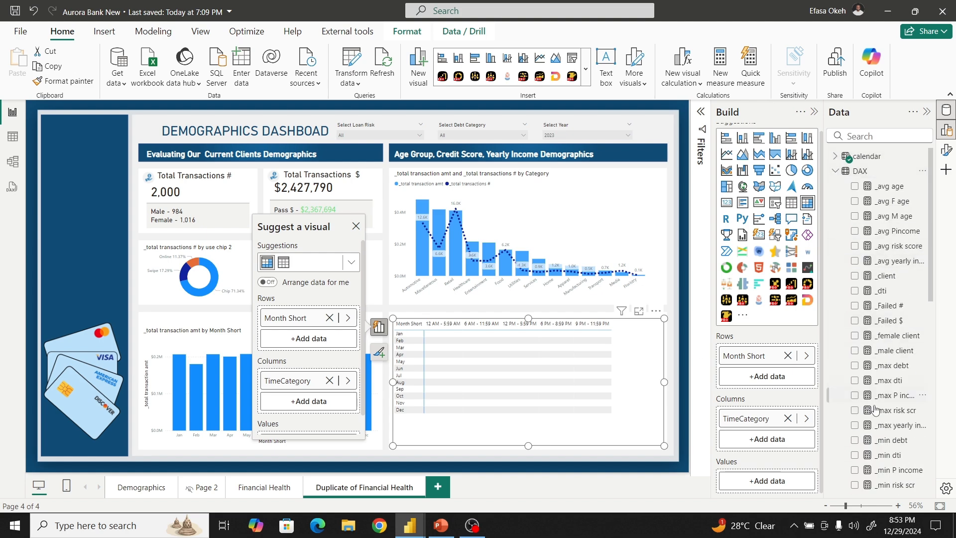
scroll(875, 409, down, 5)
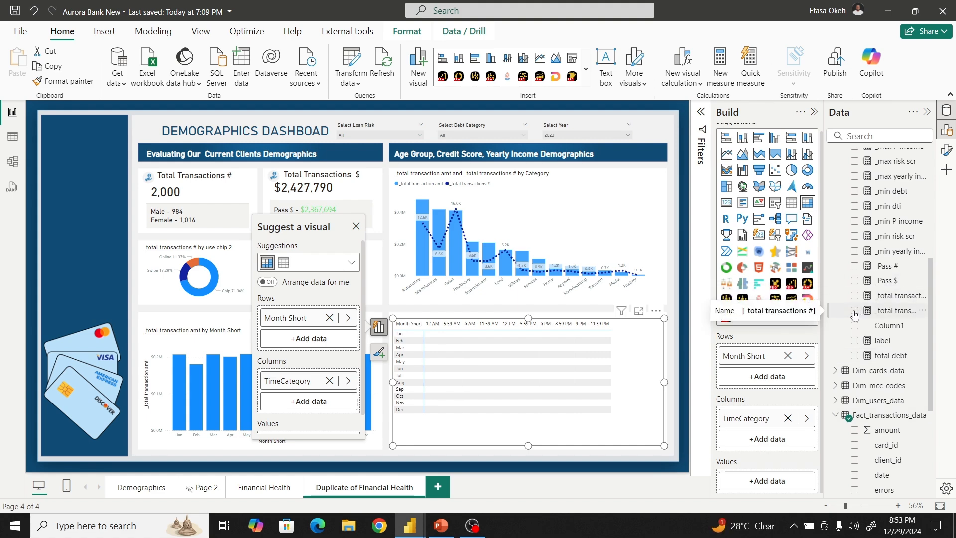
click(855, 311)
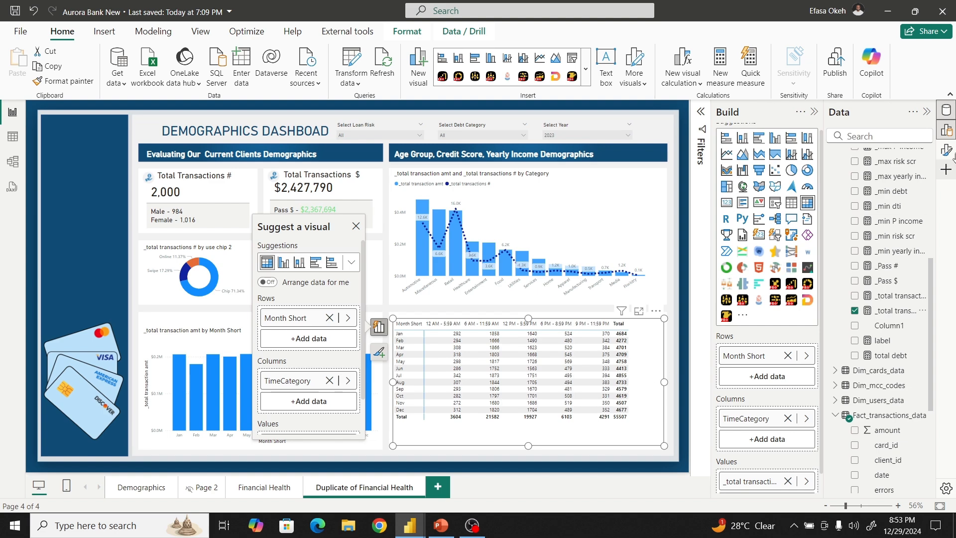
scroll(787, 179, up, 1)
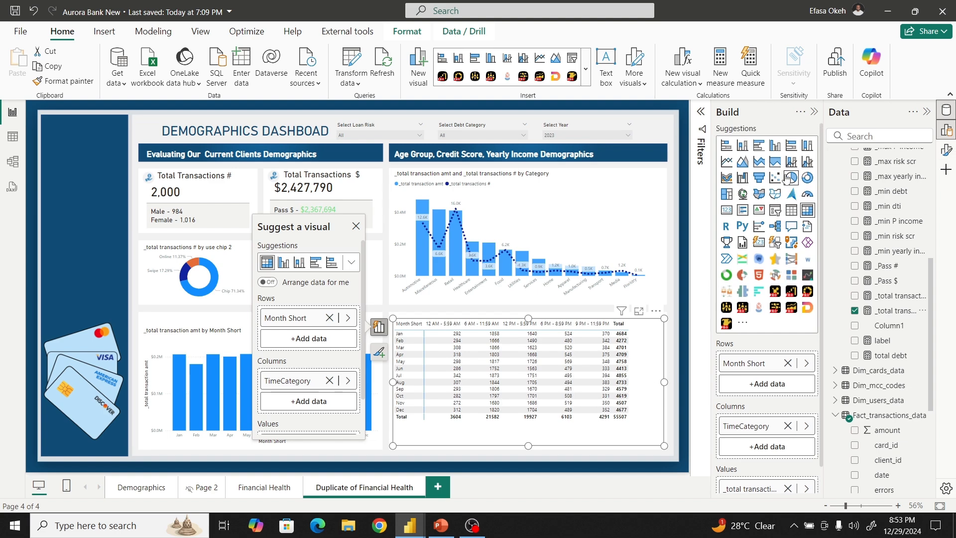
- Set the matrix's style preset to None and its layout to Tabular
click(946, 150)
click(814, 111)
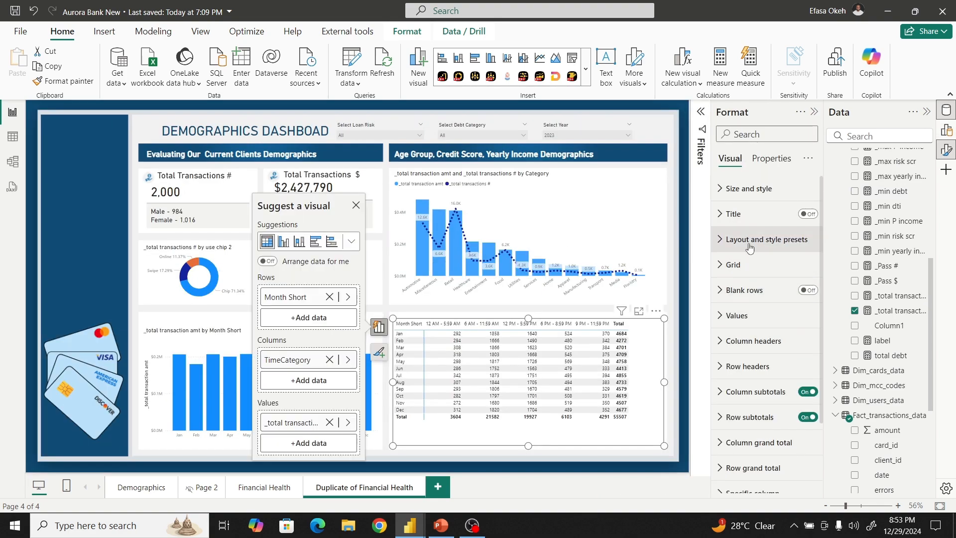
click(750, 246)
click(742, 282)
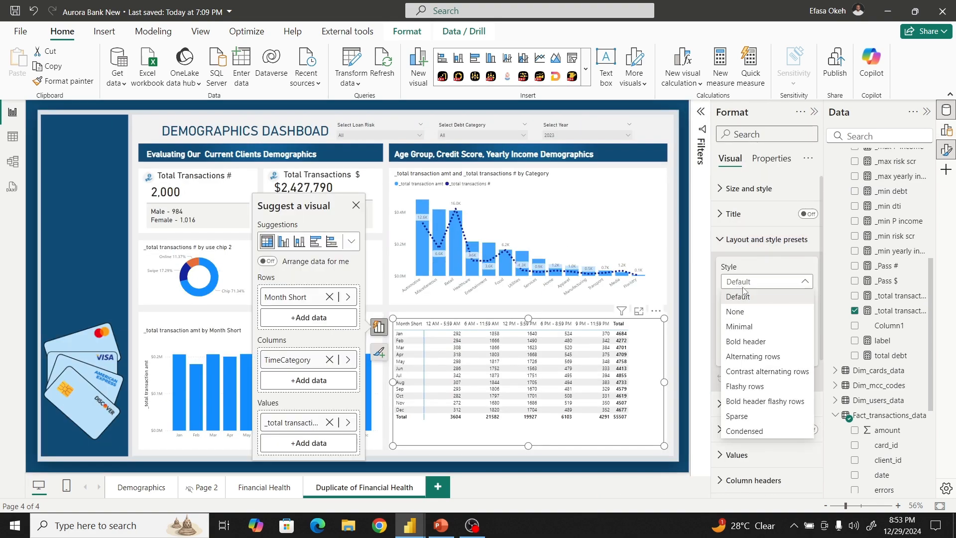
click(742, 287)
click(743, 285)
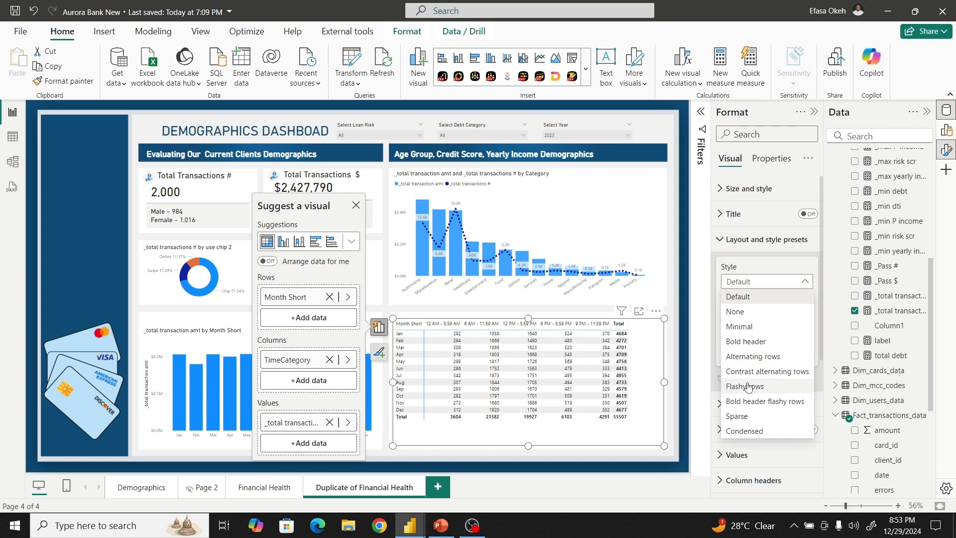
click(747, 312)
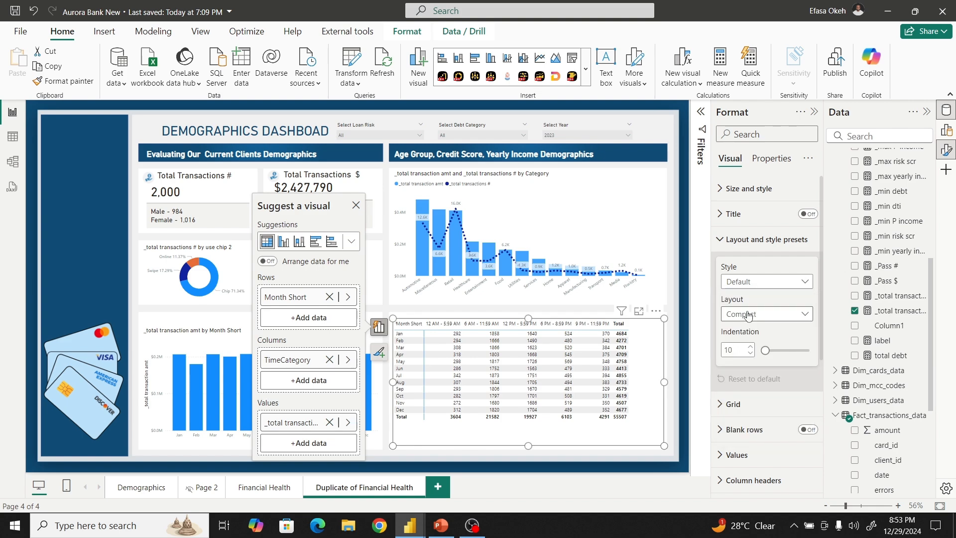
click(740, 314)
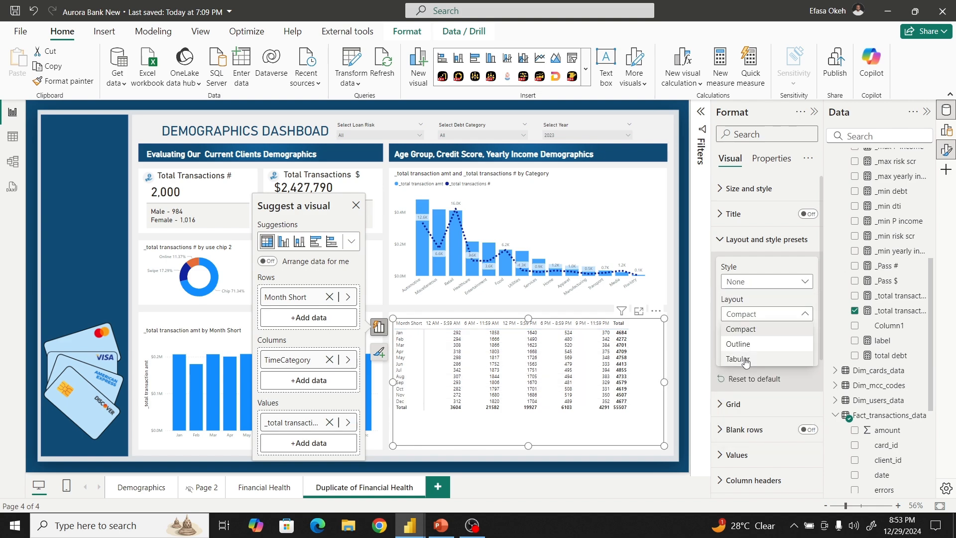
click(745, 359)
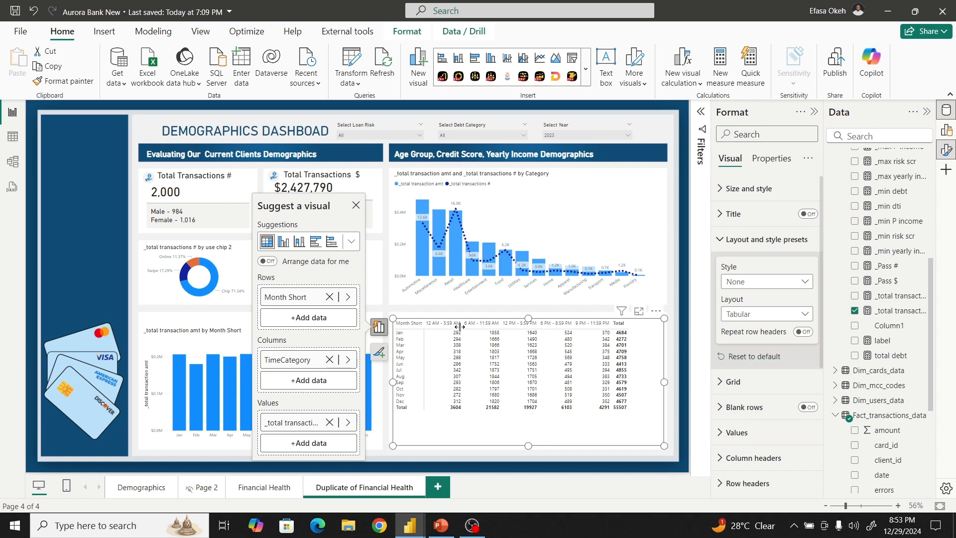
- Narrow the matrix's five time-of-day columns so that their headers wrap onto two lines
mouse_move(459, 327)
mouse_down()
mouse_move(445, 328)
mouse_move(469, 336)
mouse_up()
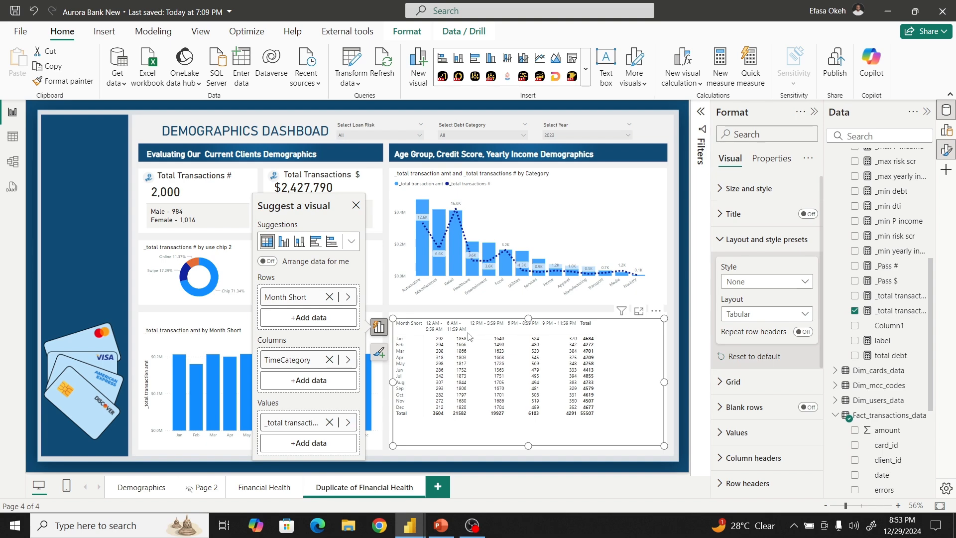
click(499, 330)
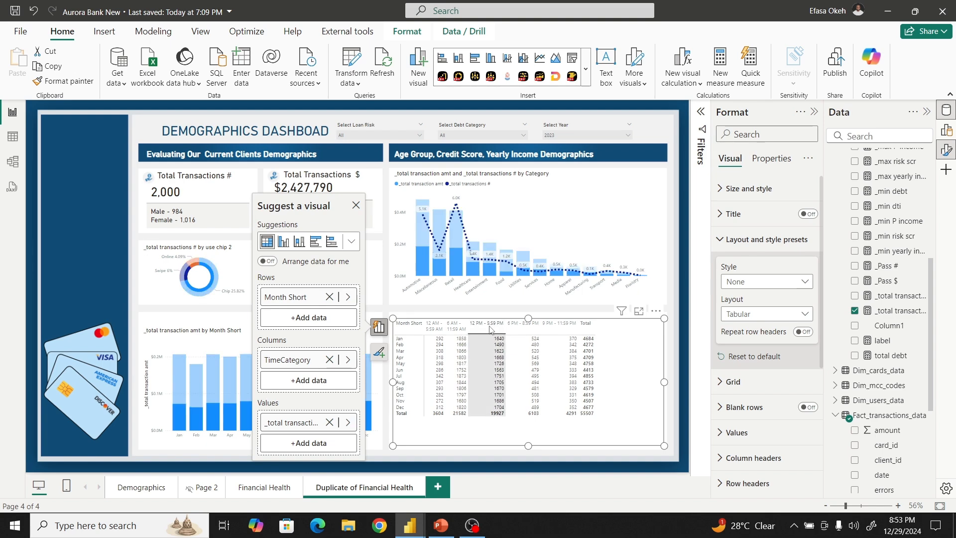
click(646, 339)
mouse_move(504, 328)
mouse_down()
mouse_move(496, 330)
mouse_move(518, 327)
mouse_up()
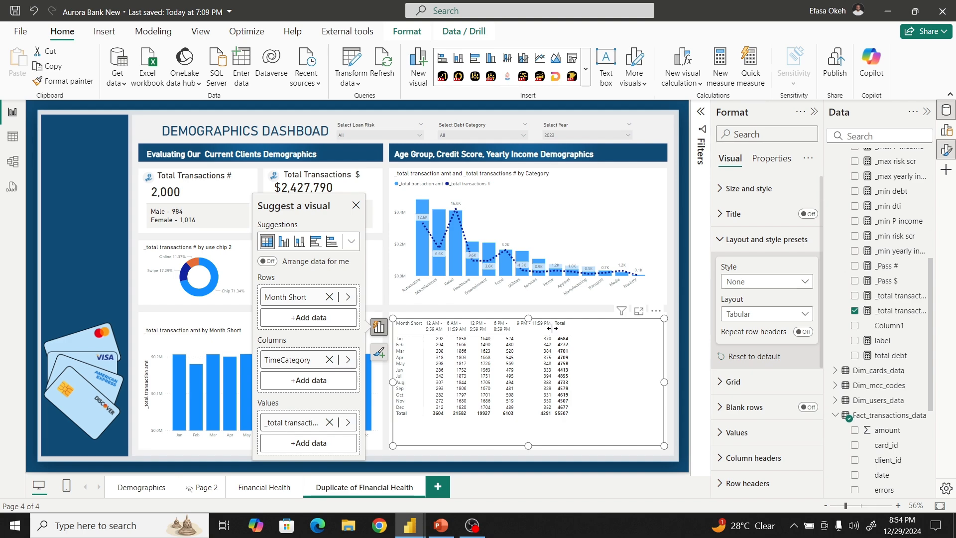
drag(552, 328, 540, 330)
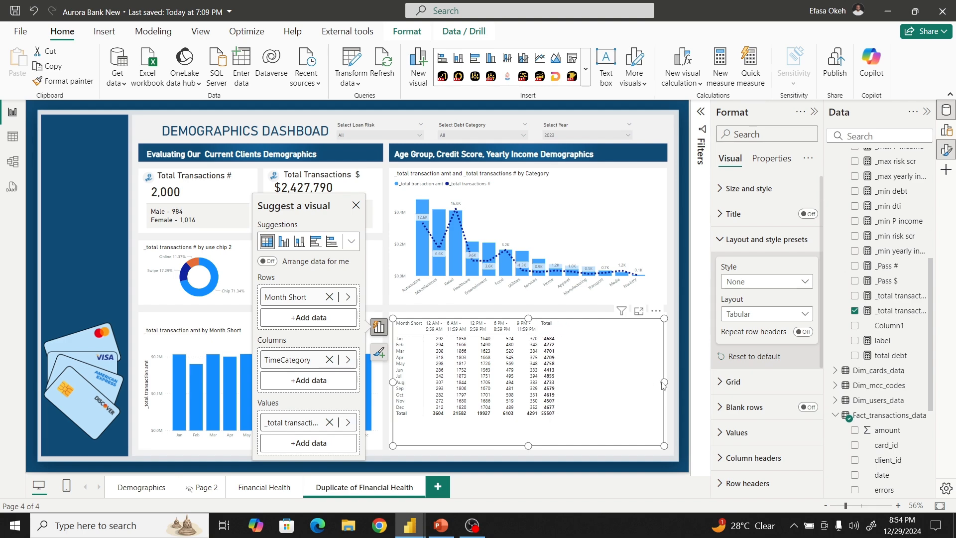
- Shrink the matrix frame to fit its table and move it slightly inward within the empty card
drag(664, 382, 567, 384)
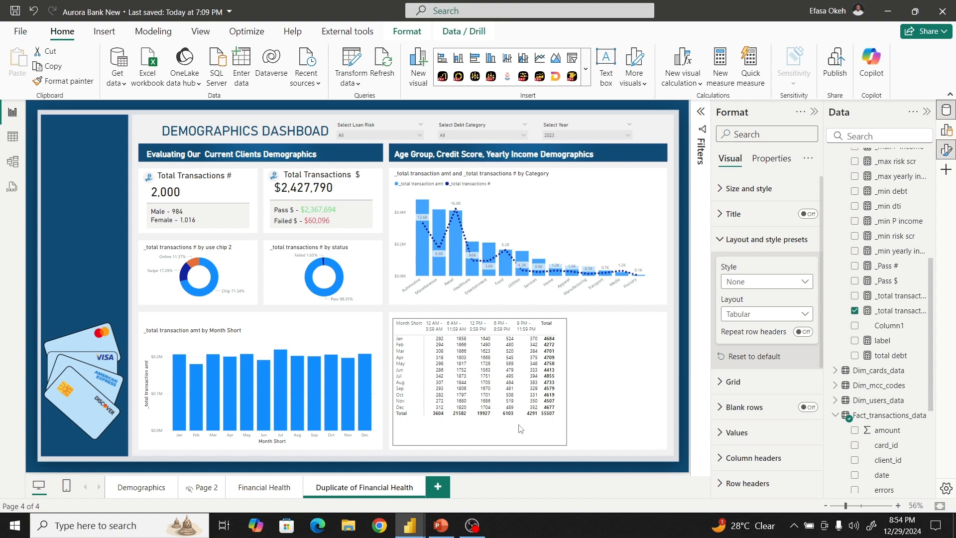
drag(485, 448, 481, 427)
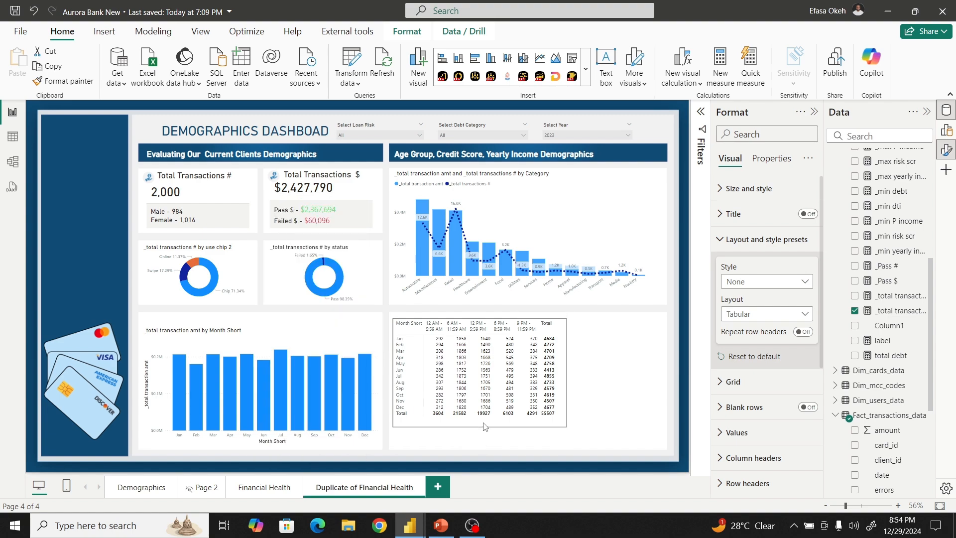
drag(551, 321, 566, 330)
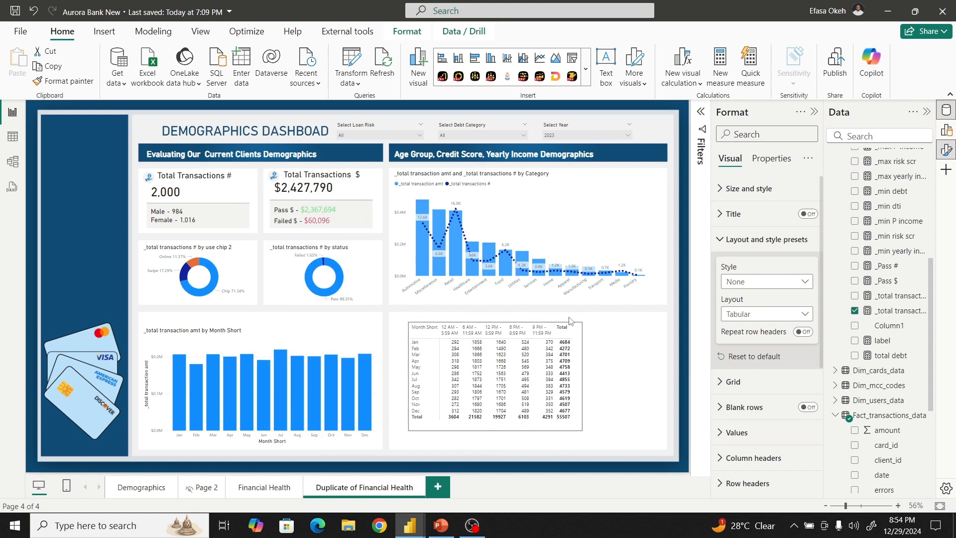
- Set the matrix grid's row padding to 1 and enlarge the visual slightly to fit the taller rows
click(724, 241)
click(722, 265)
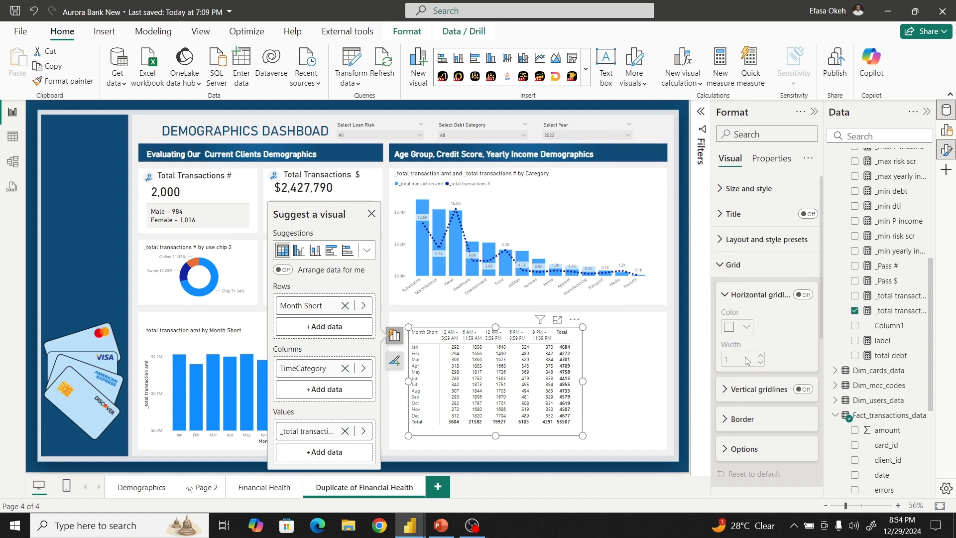
scroll(746, 366, down, 1)
scroll(745, 369, down, 2)
click(726, 327)
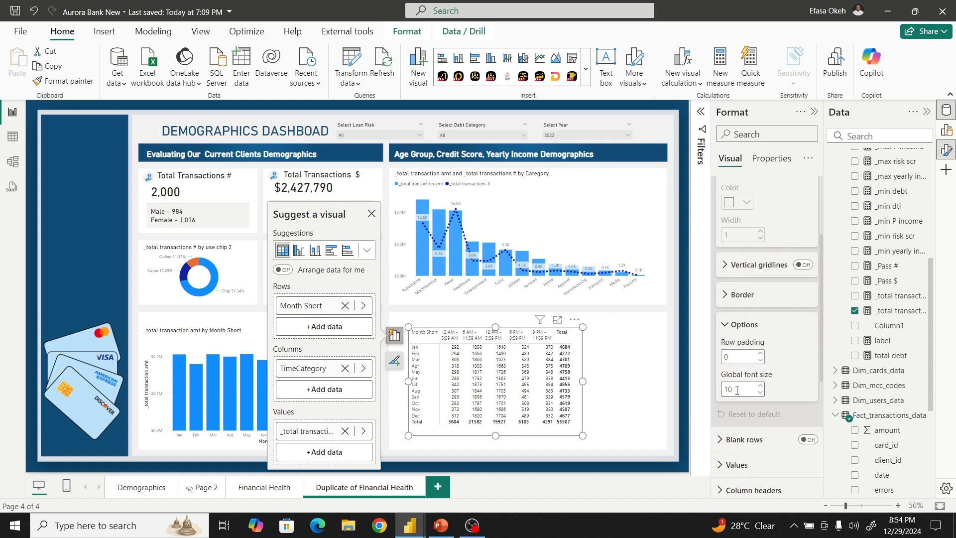
click(762, 354)
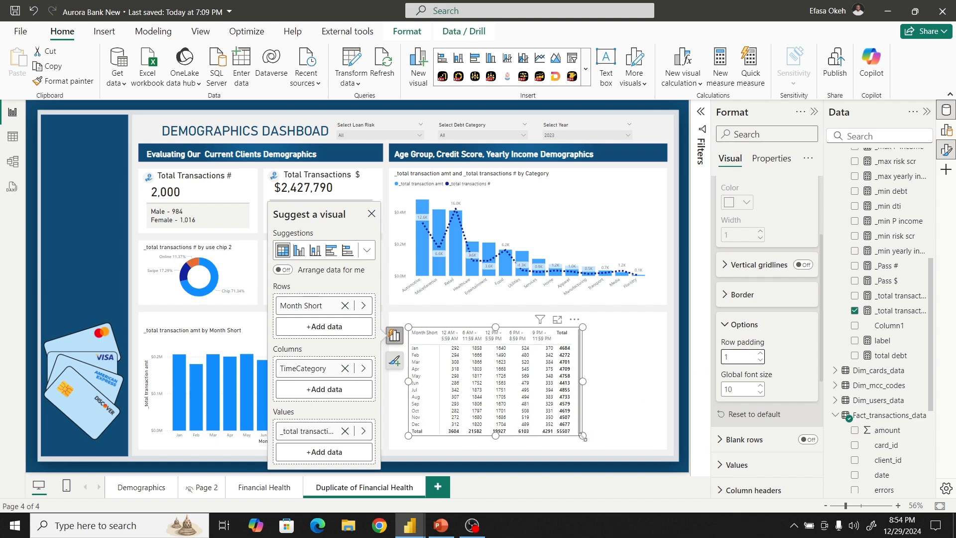
drag(584, 437, 598, 443)
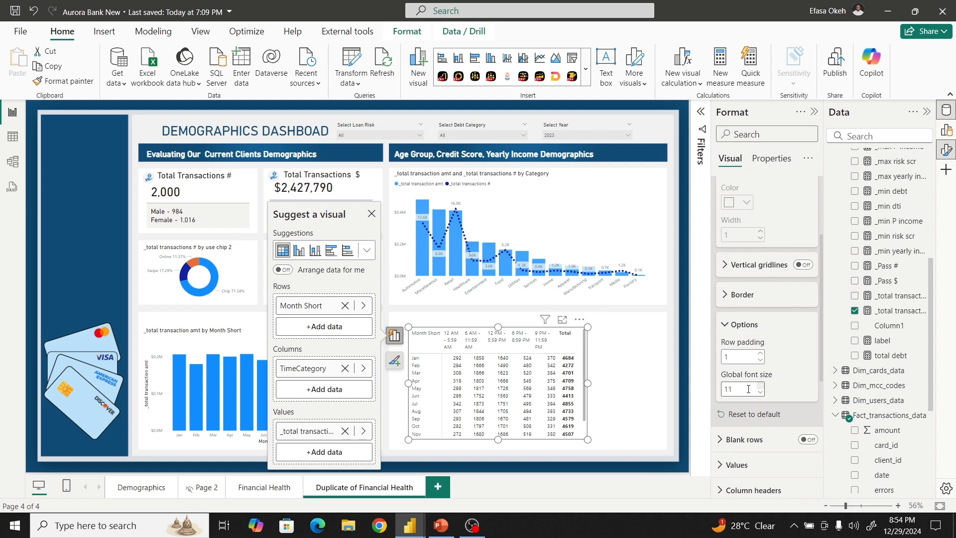
- Set the matrix's global font size back to 10 and resize the frame closely around the table
mouse_move(588, 439)
mouse_down()
mouse_move(591, 459)
mouse_move(598, 452)
mouse_up()
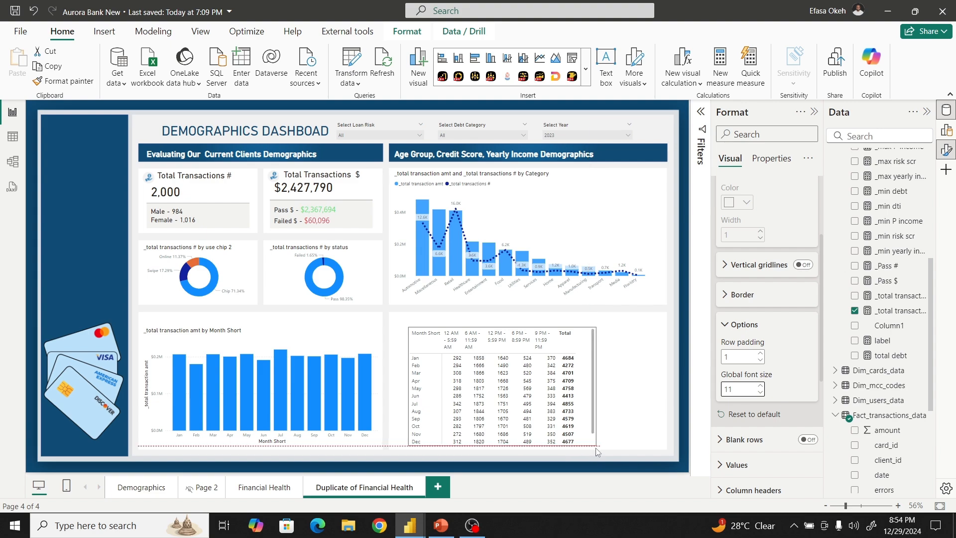
click(760, 392)
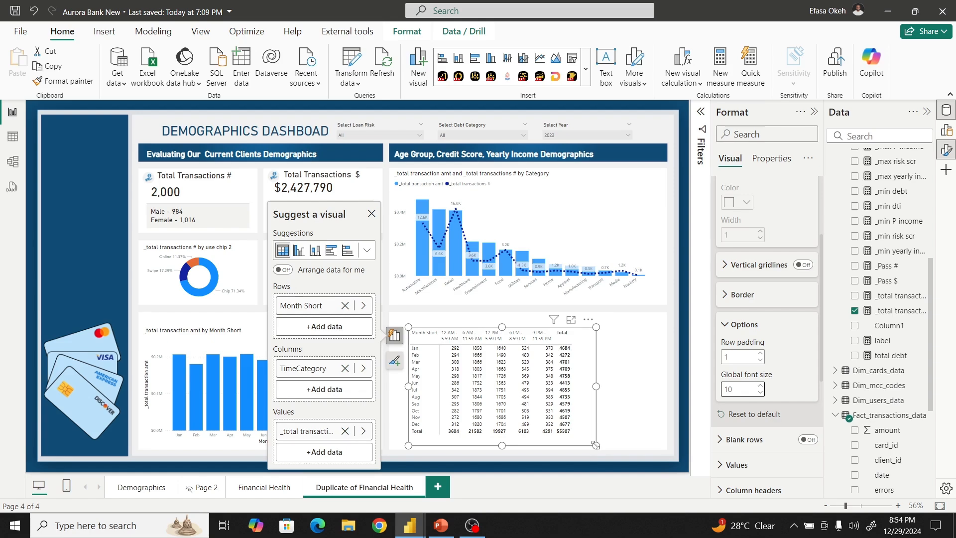
drag(595, 445, 581, 441)
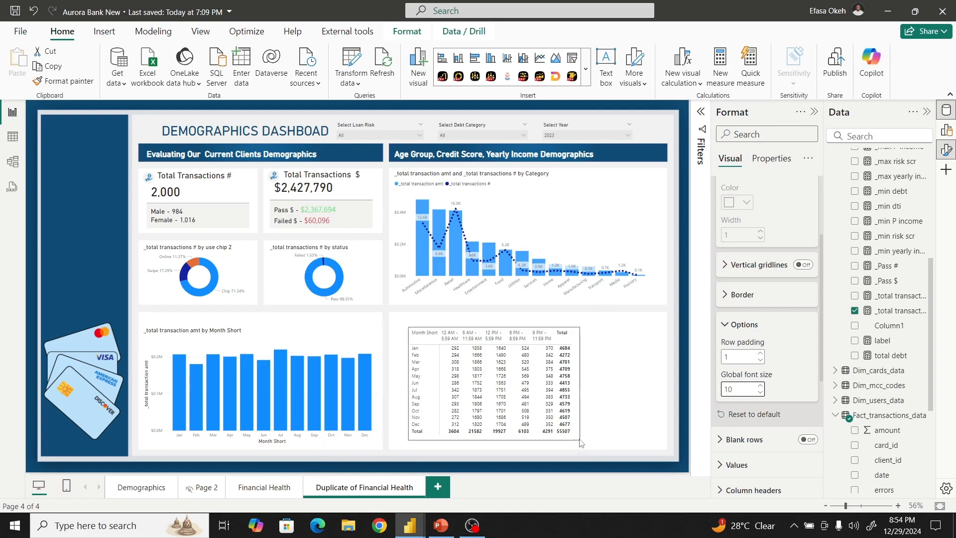
click(727, 326)
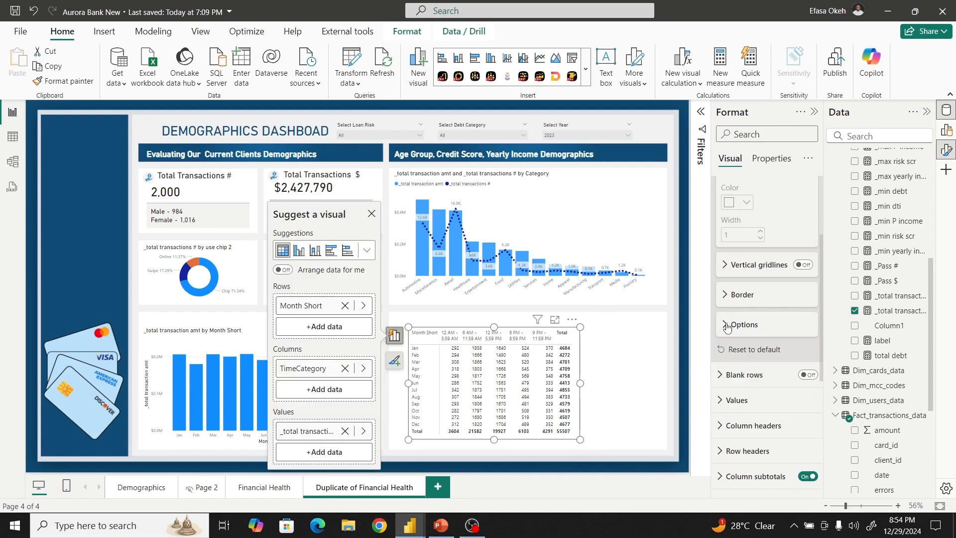
scroll(729, 271, up, 3)
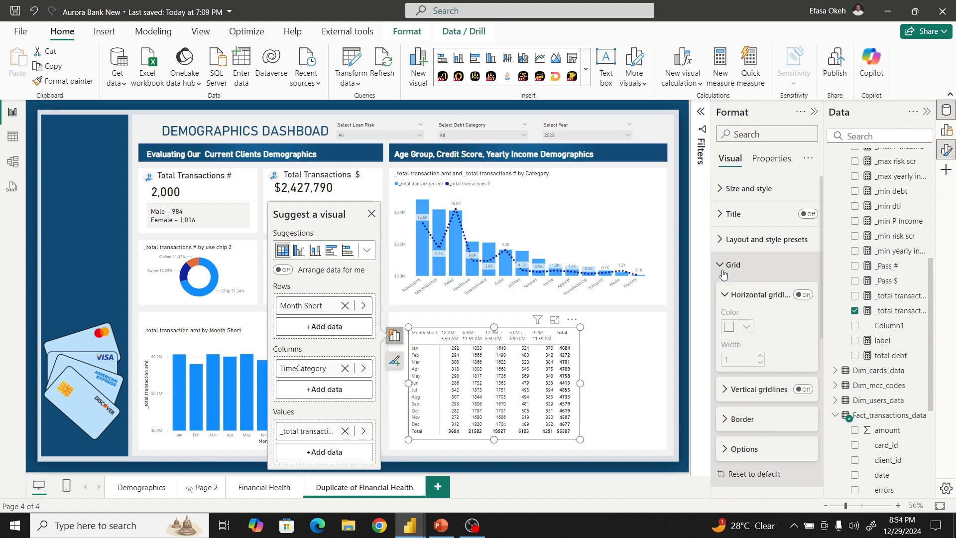
click(730, 265)
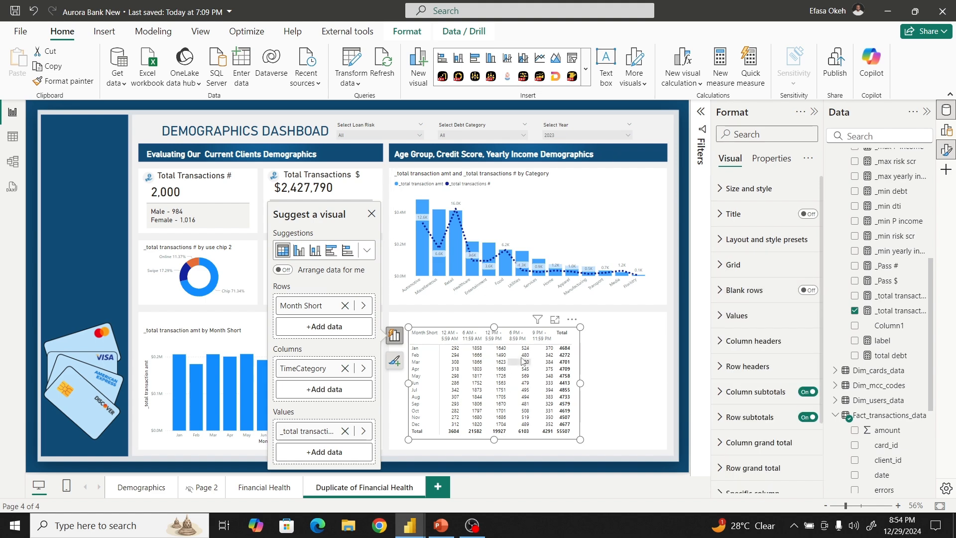
- Apply the _total transactions # column settings to header and total as well, and center-align the values
scroll(734, 381, down, 3)
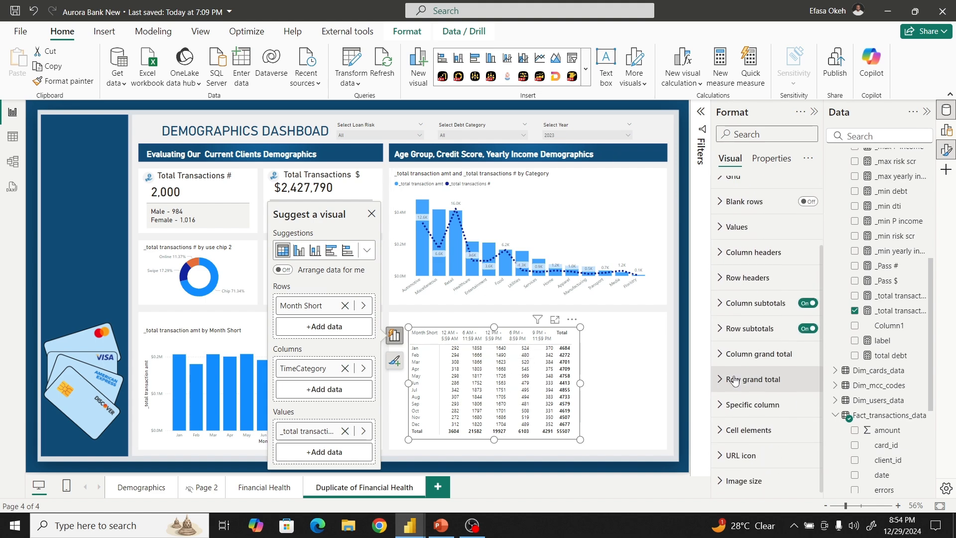
click(717, 409)
scroll(762, 379, down, 3)
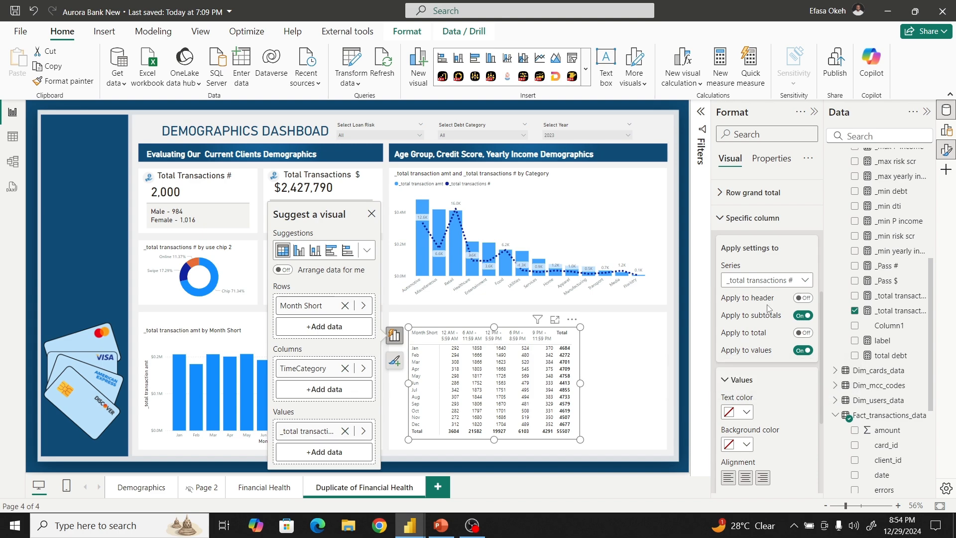
click(803, 298)
click(803, 333)
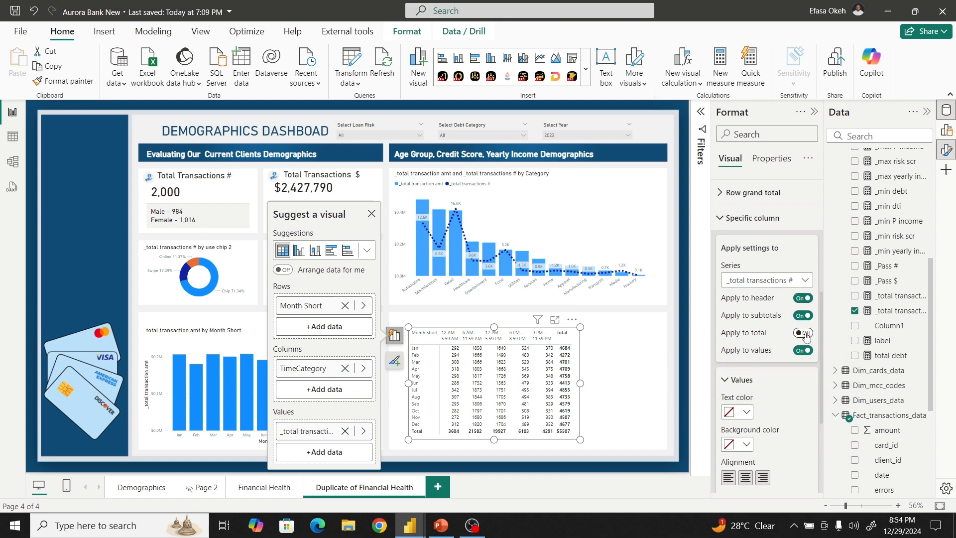
scroll(748, 445, down, 2)
click(746, 416)
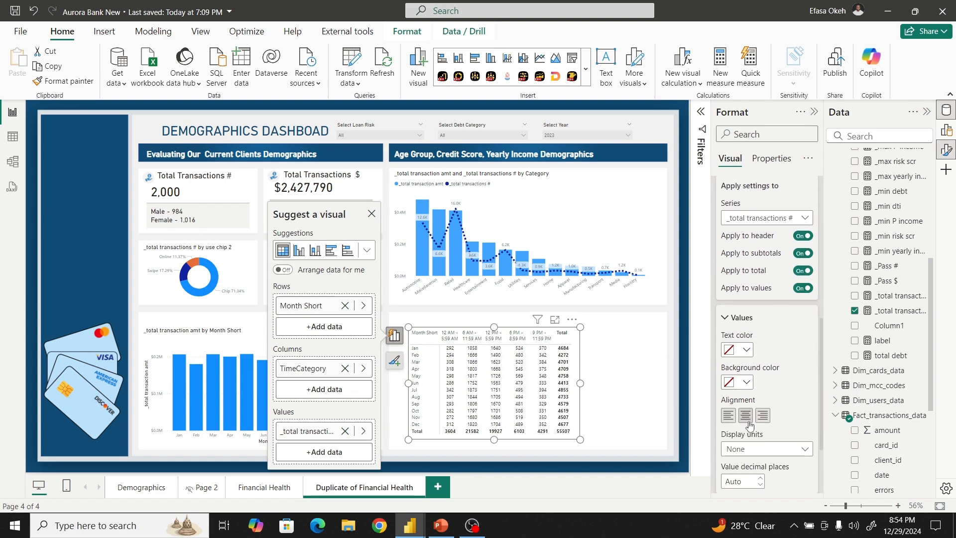
scroll(794, 375, down, 2)
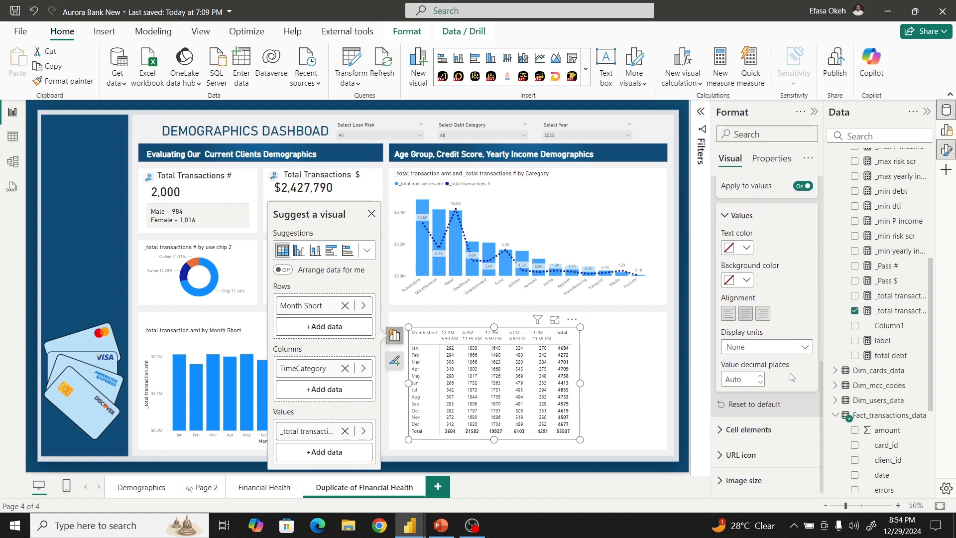
- Turn on background color and data bars for the _total transactions # cells
click(716, 435)
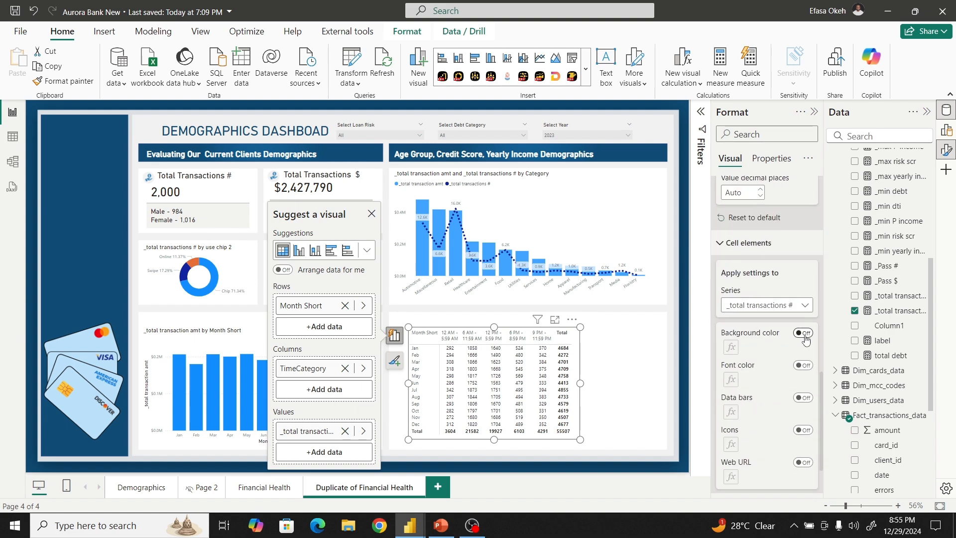
click(803, 334)
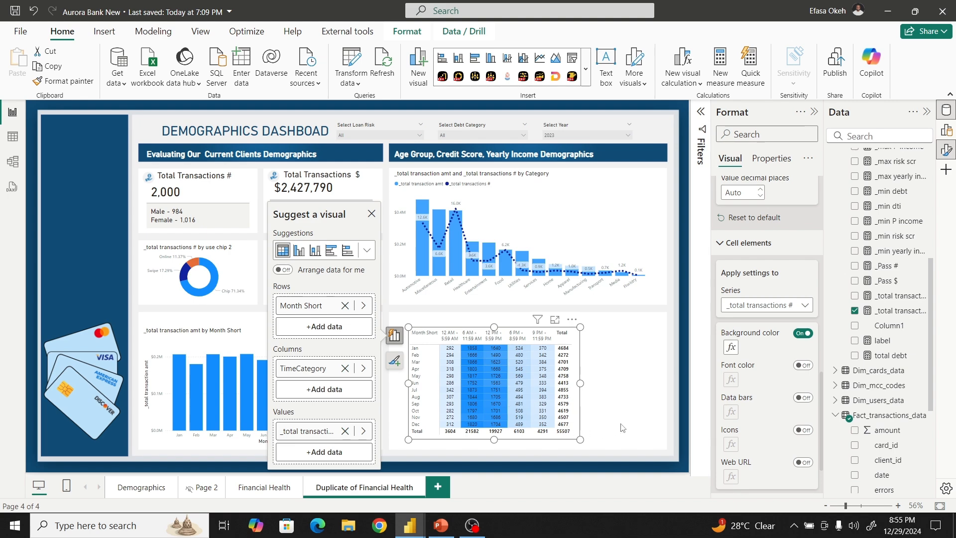
click(806, 401)
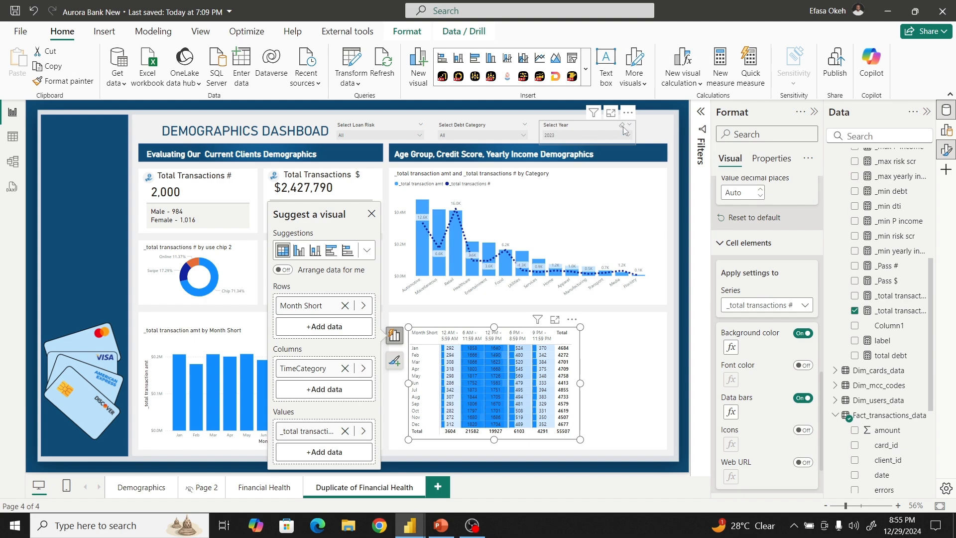
- Clear the Select Year slicer and set the matrix's data bars to show bars only, applied to totals only
click(622, 125)
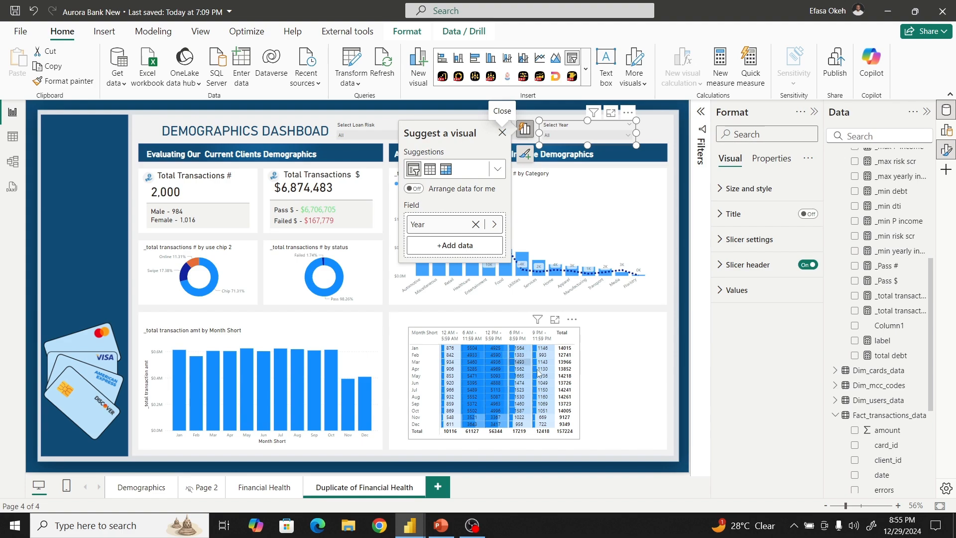
click(601, 381)
scroll(746, 424, down, 9)
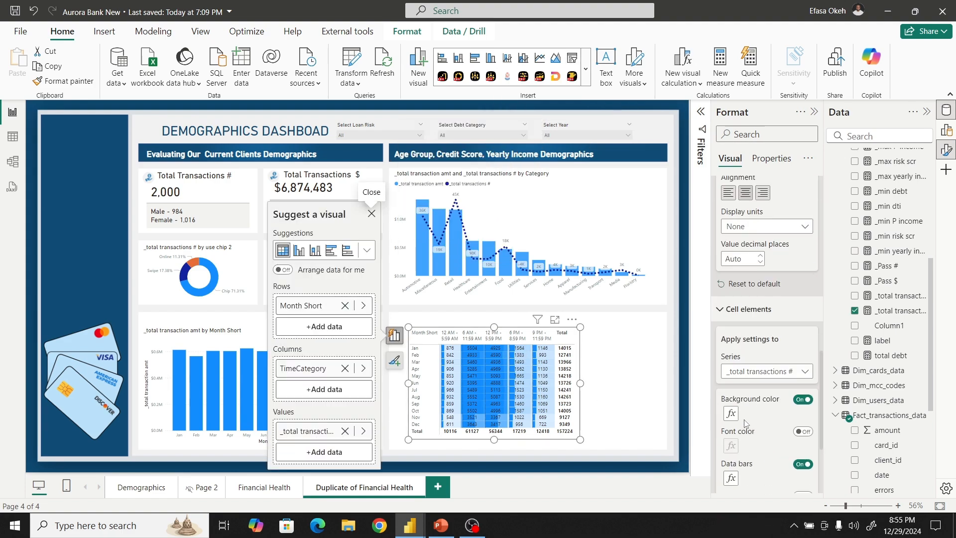
scroll(751, 399, down, 5)
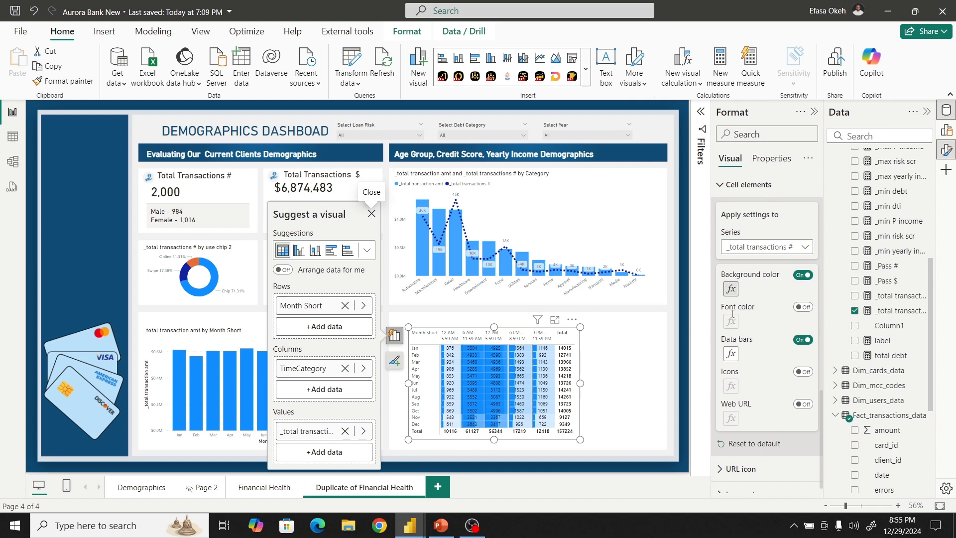
click(731, 354)
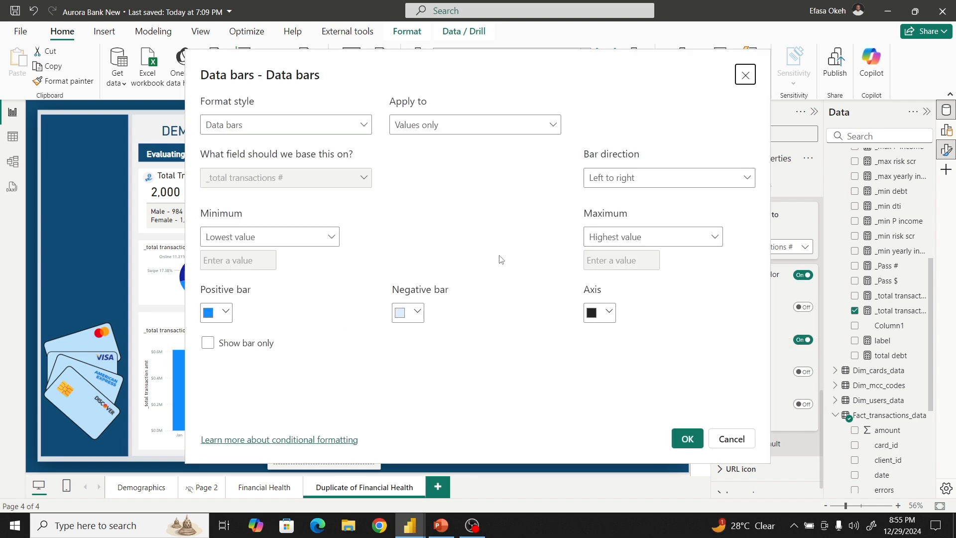
click(214, 346)
click(428, 128)
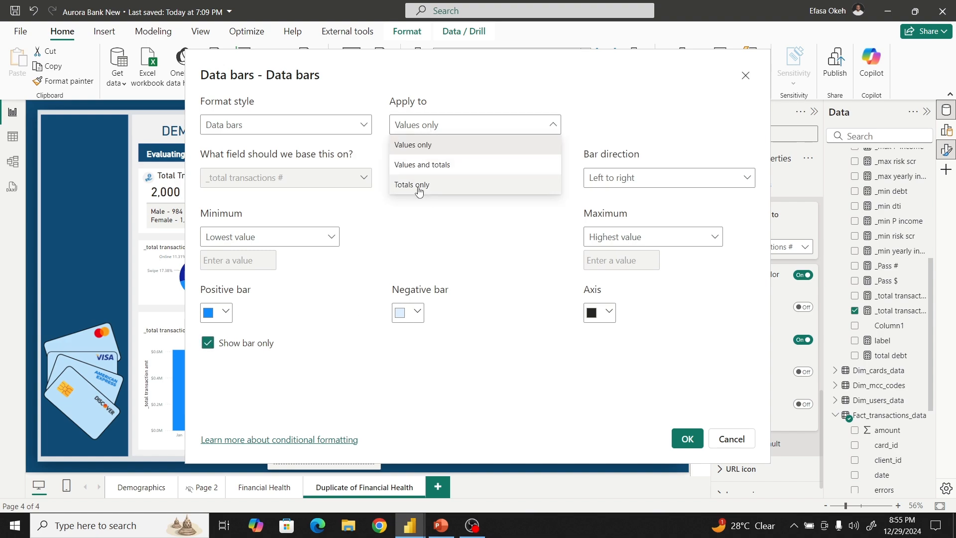
click(420, 187)
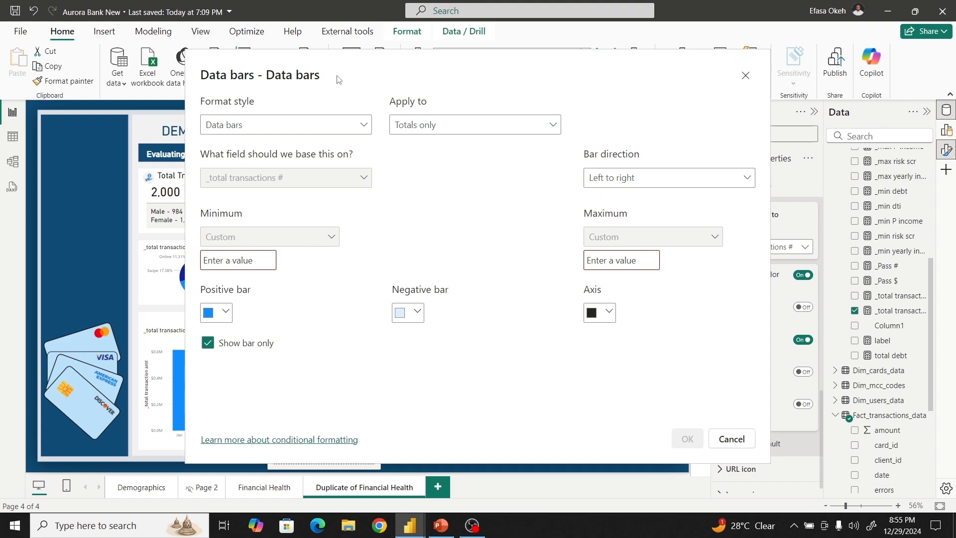
- Set the data bars' custom minimum to 9000 and maximum to 14500 and apply the formatting
drag(338, 80, 763, 153)
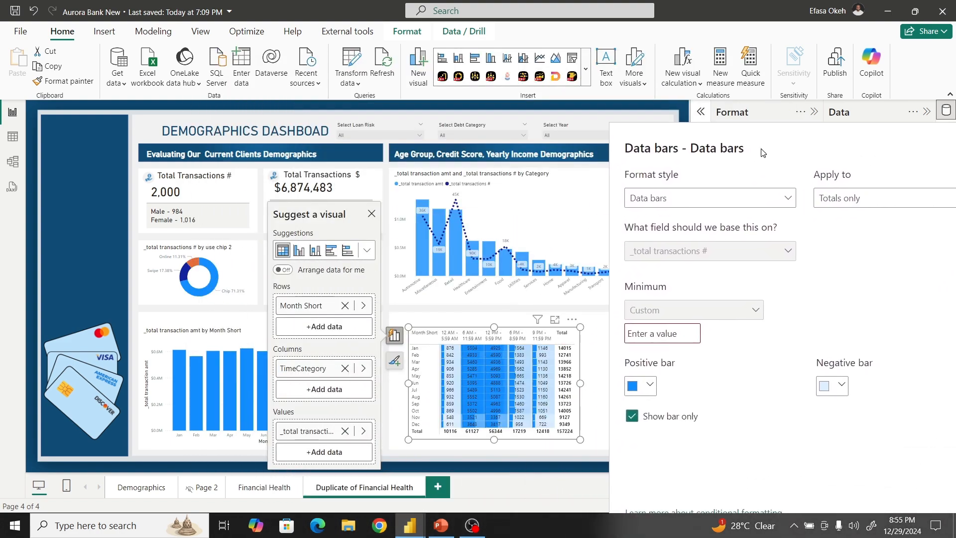
click(664, 335)
text(9000)
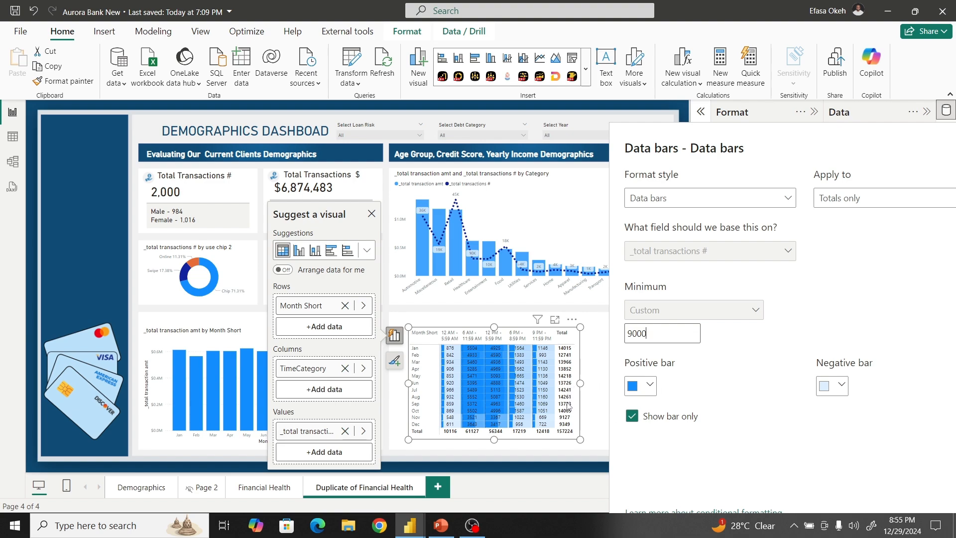
drag(779, 160, 308, 152)
click(558, 324)
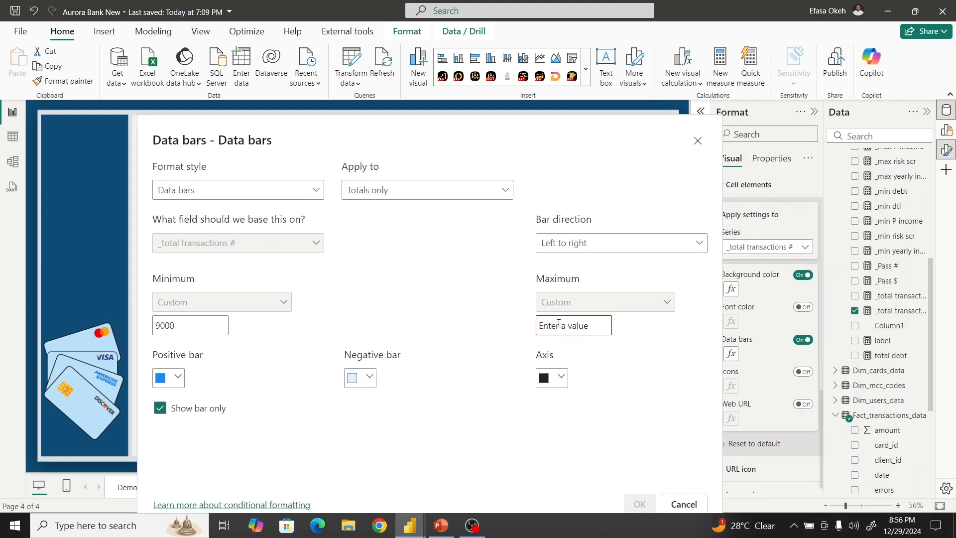
text(14500)
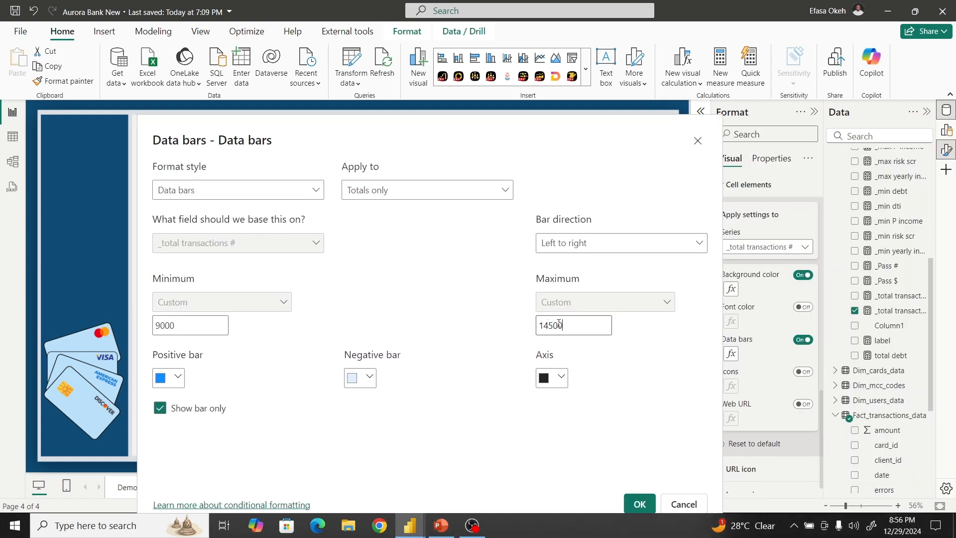
click(640, 504)
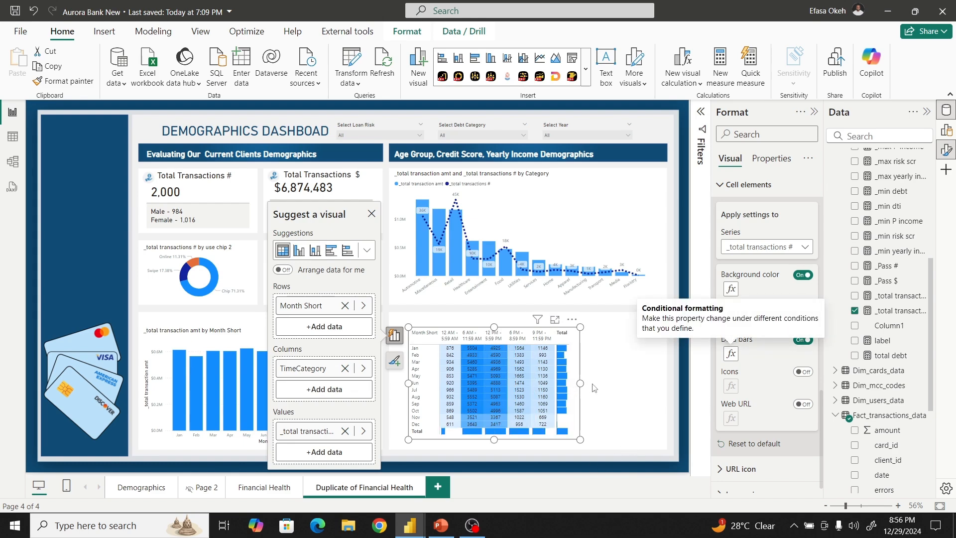
- Widen the matrix frame and its Total column, and turn off the row subtotals
drag(580, 383, 605, 388)
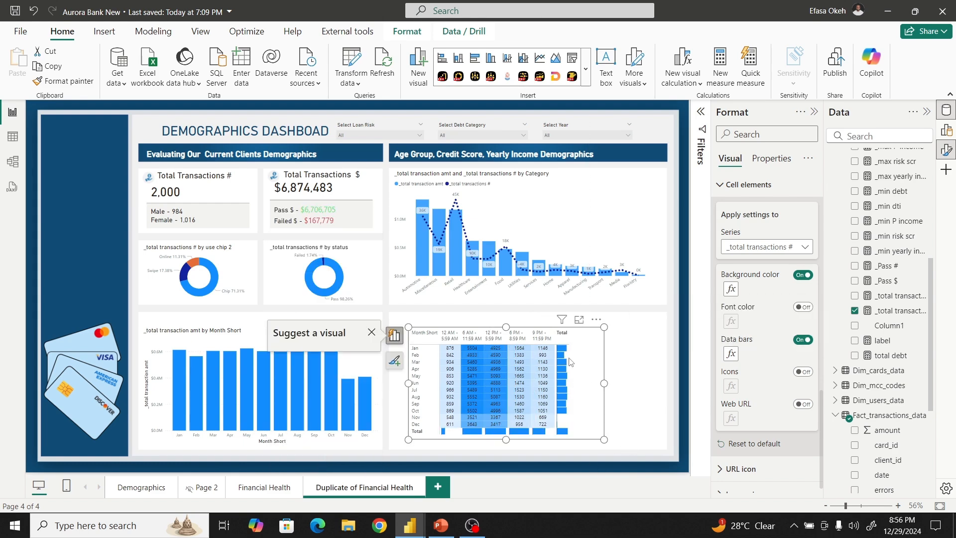
drag(567, 338, 583, 339)
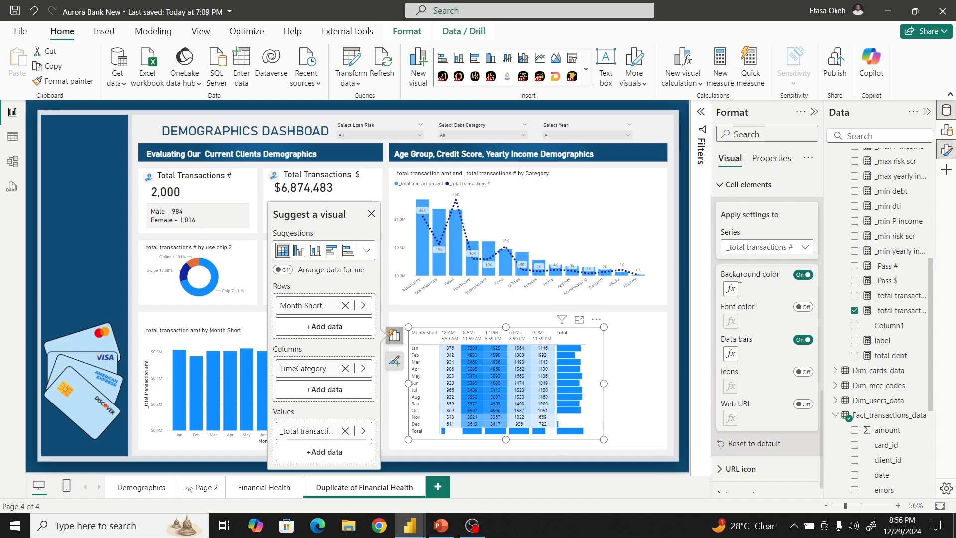
scroll(739, 279, up, 4)
click(749, 372)
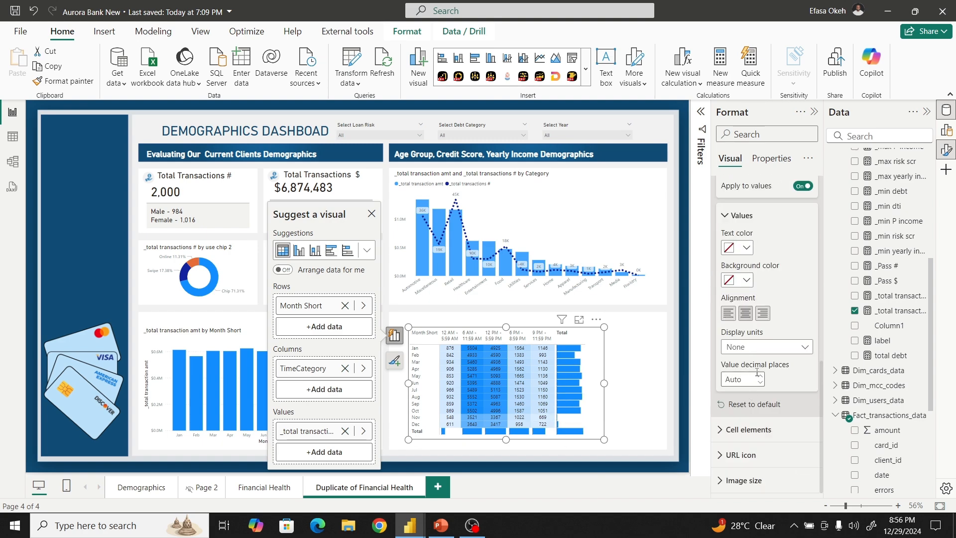
scroll(757, 373, up, 3)
click(752, 239)
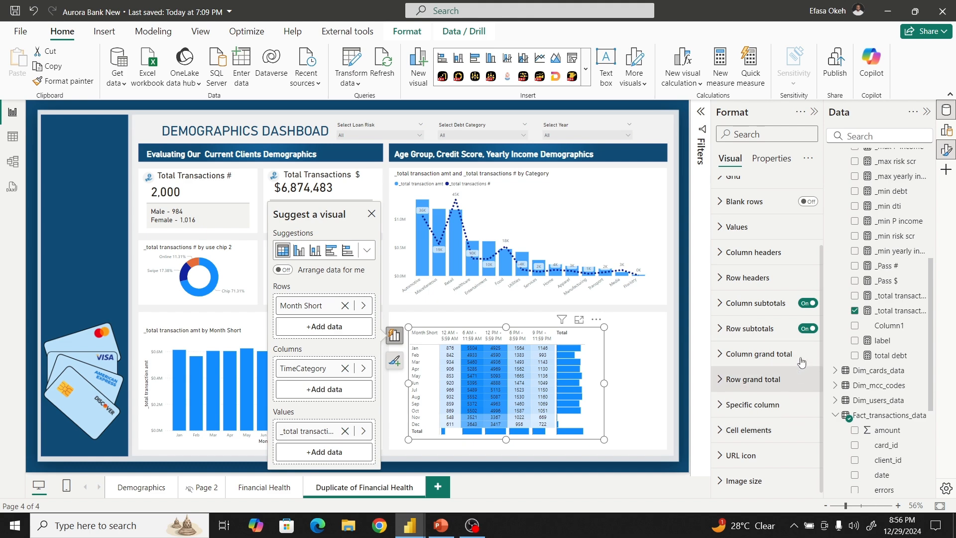
click(806, 330)
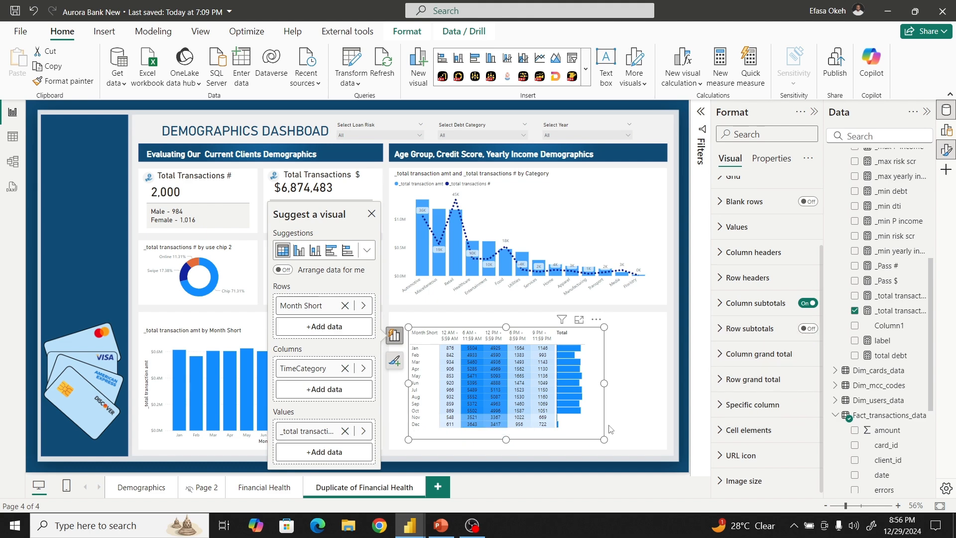
- Fit the matrix into the lower-left card over the monthly bar chart and widen its Month Short and Total columns
mouse_move(603, 438)
mouse_down()
mouse_move(593, 446)
mouse_move(601, 441)
mouse_up()
drag(595, 321, 331, 322)
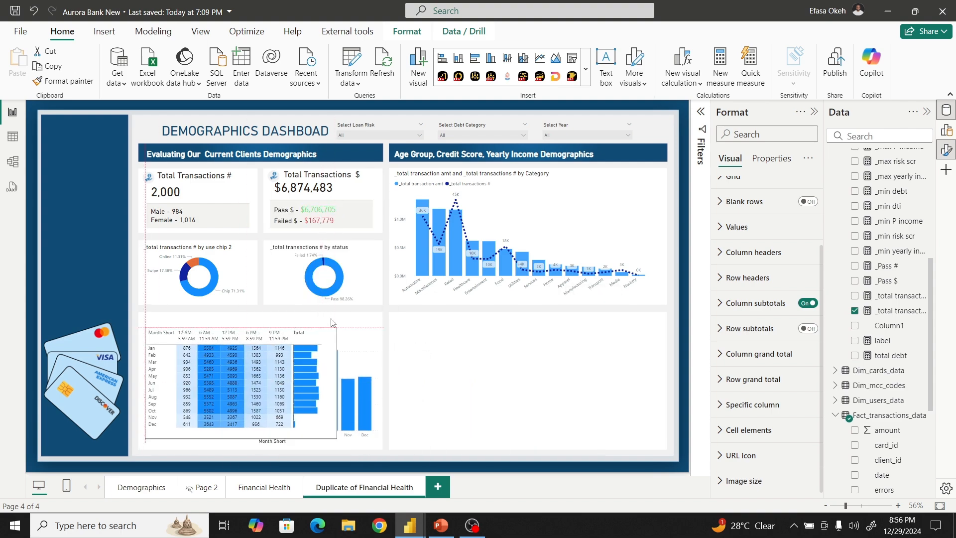
drag(336, 439, 382, 447)
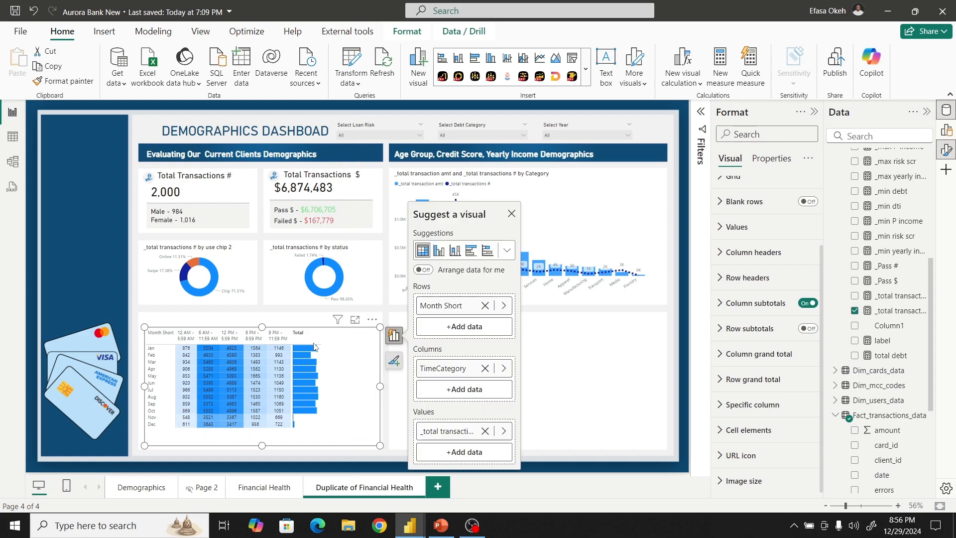
drag(174, 342, 183, 344)
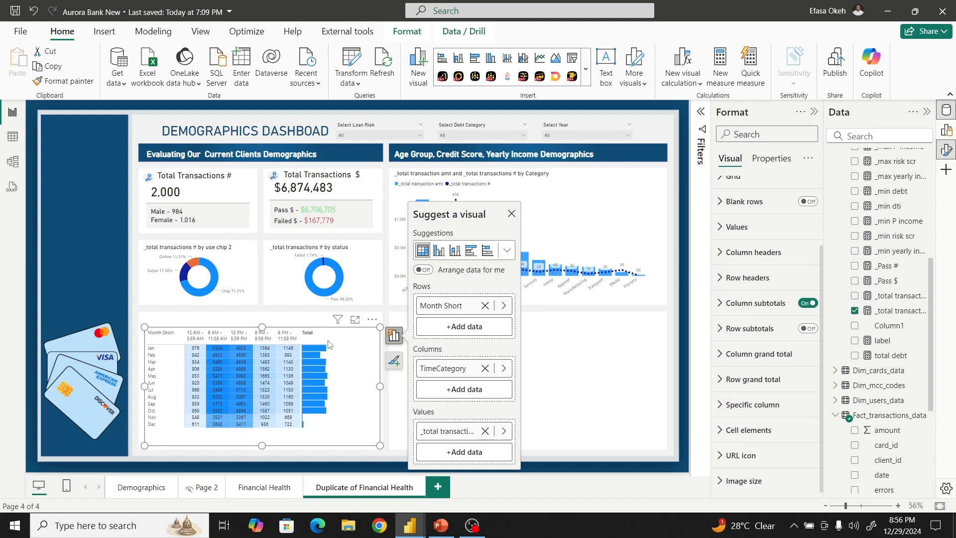
drag(332, 343, 347, 343)
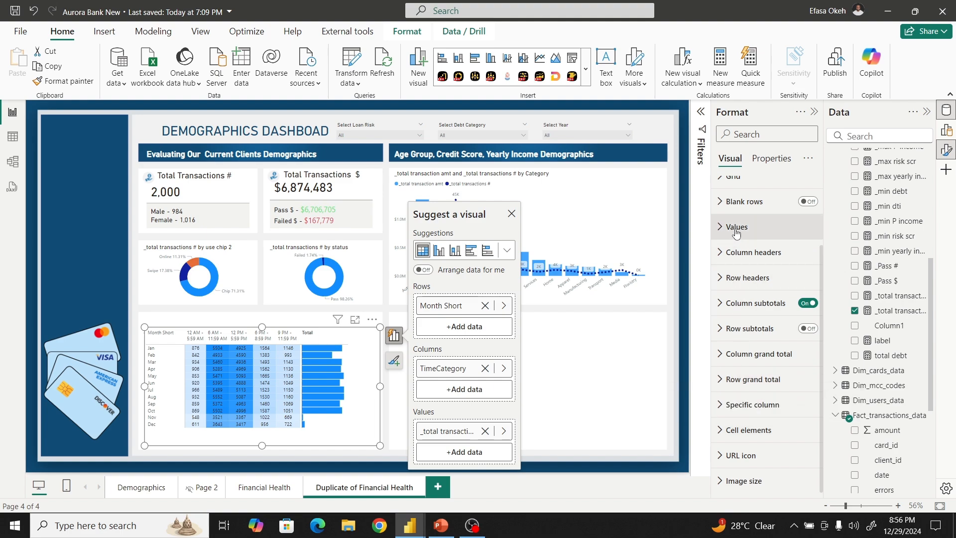
- Set the matrix grid's row padding to 2
scroll(742, 288, up, 2)
click(742, 282)
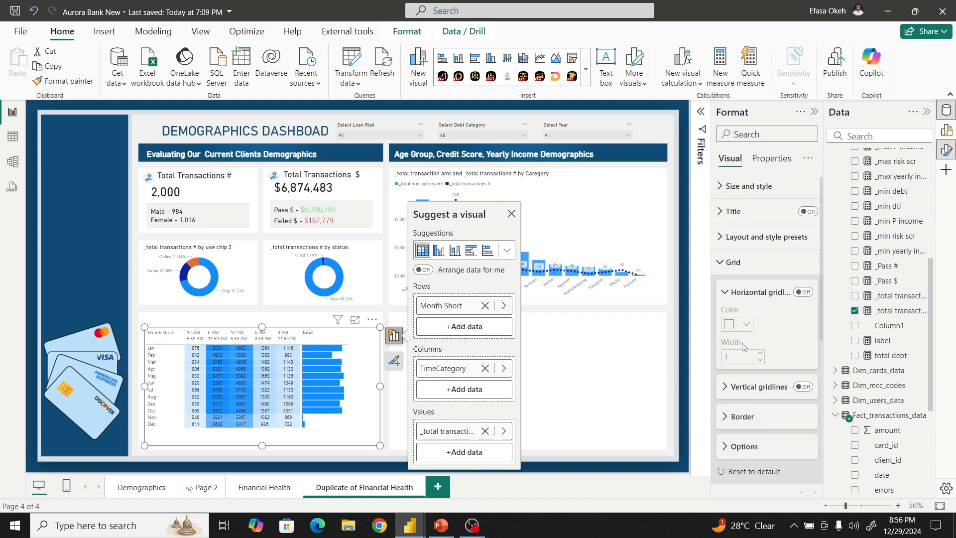
scroll(745, 292, down, 4)
click(743, 262)
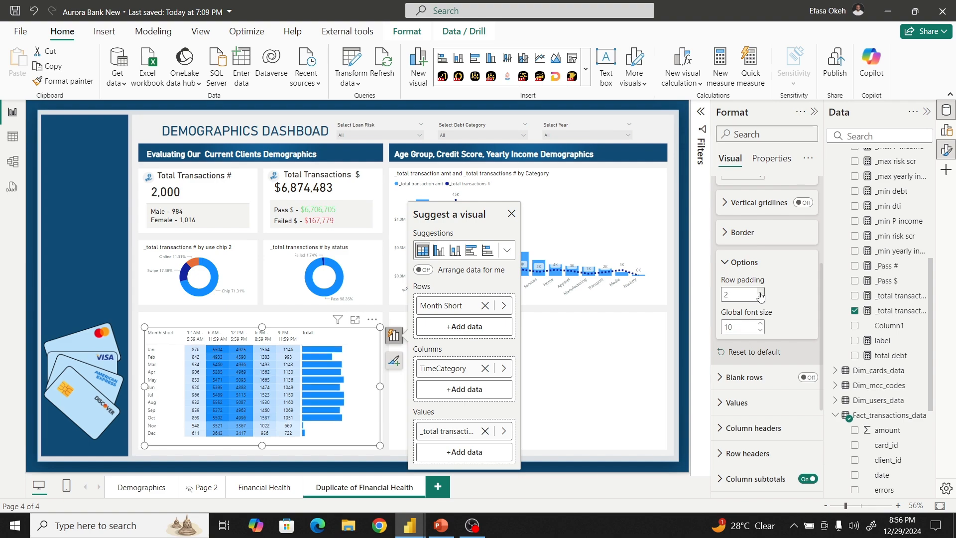
click(606, 378)
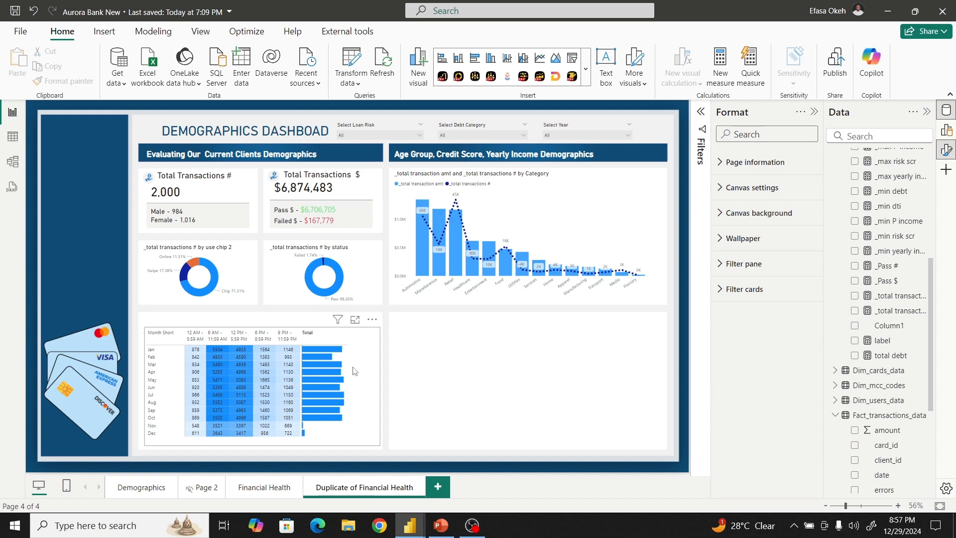
click(381, 334)
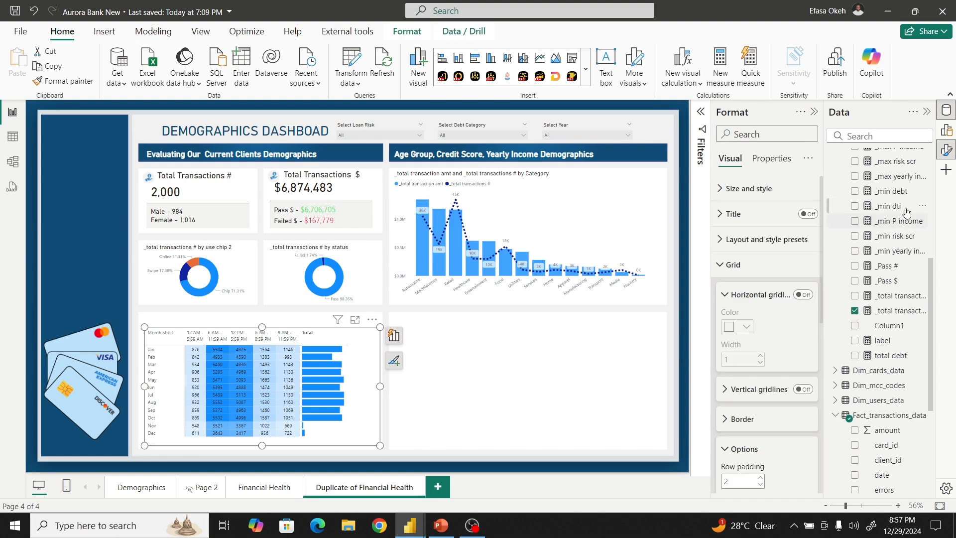
click(946, 130)
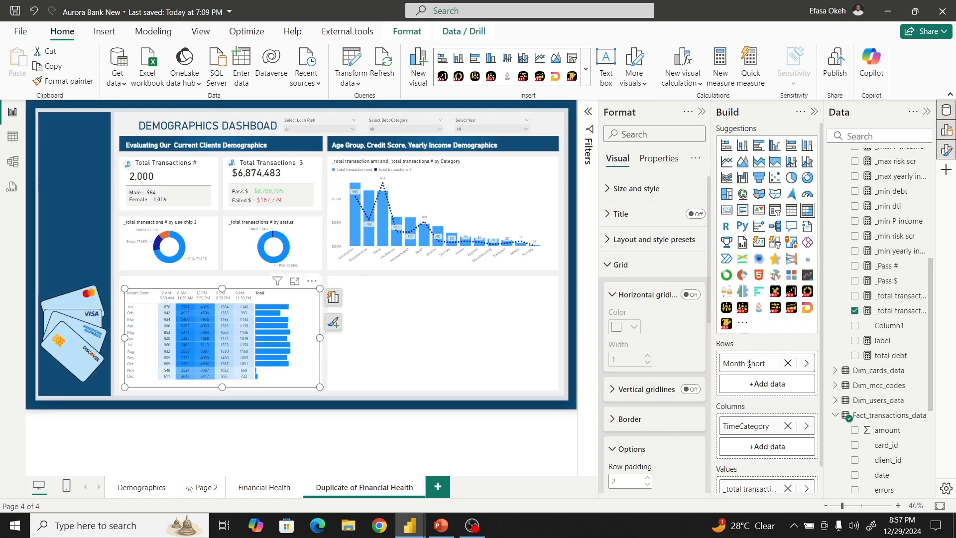
drag(748, 363, 770, 363)
click(394, 386)
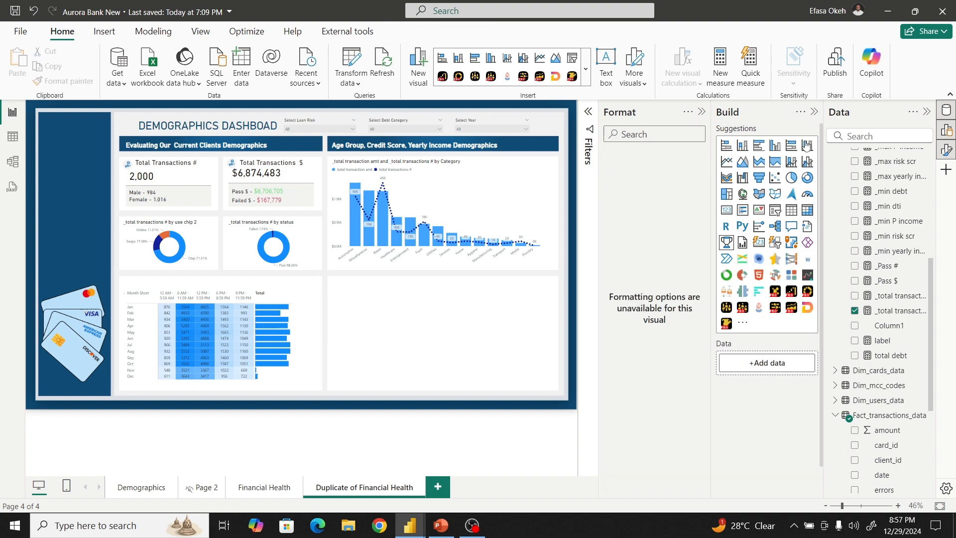
click(814, 112)
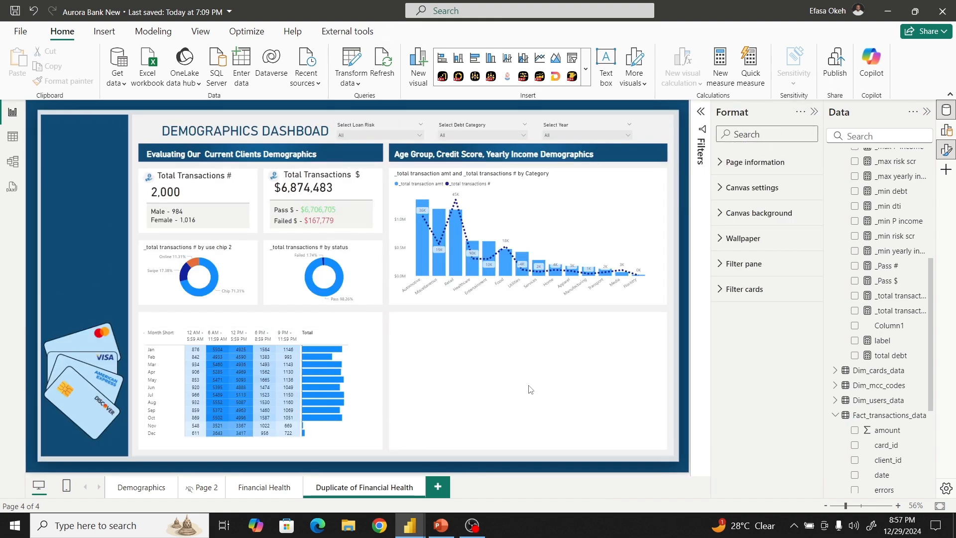
- Rename the duplicated Financial Health page as Transactions
double_click(375, 487)
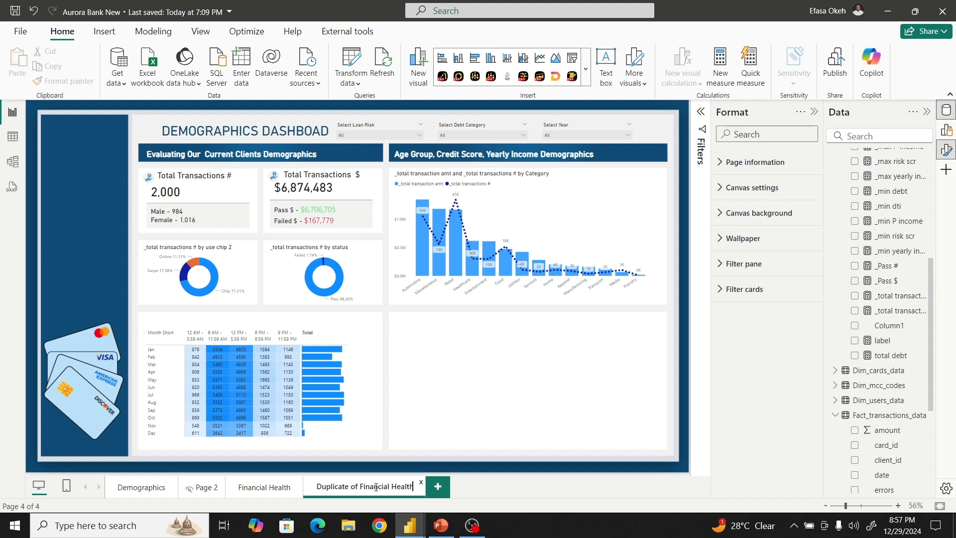
key(BackSpace)
key(BackSpace)
key(BackSpace)
key(BackSpace)
key(BackSpace)
key(BackSpace)
key(BackSpace)
key(BackSpace)
key(BackSpace)
key(BackSpace)
key(BackSpace)
key(BackSpace)
key(BackSpace)
key(BackSpace)
key(BackSpace)
key(BackSpace)
key(BackSpace)
key(BackSpace)
key(BackSpace)
key(BackSpace)
text(Trans)
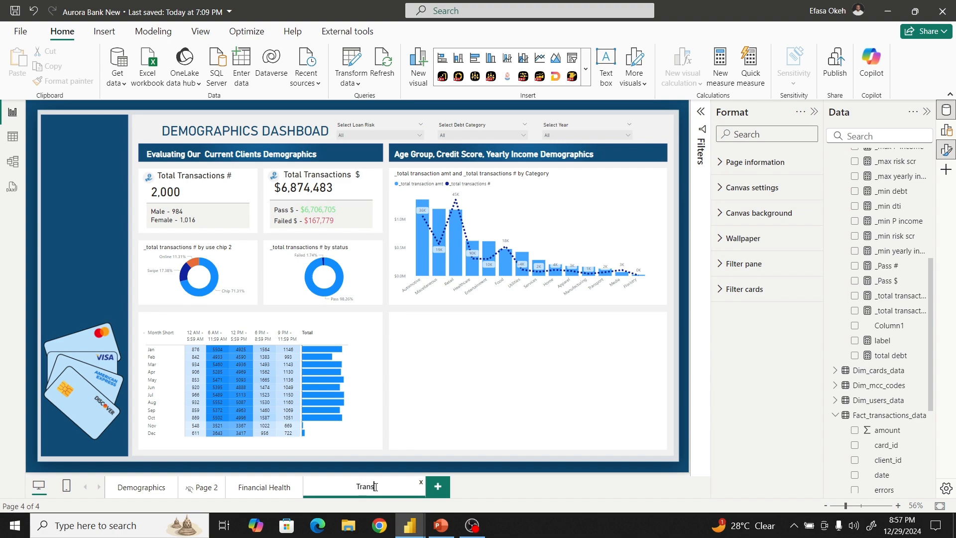
text(actions)
key(Return)
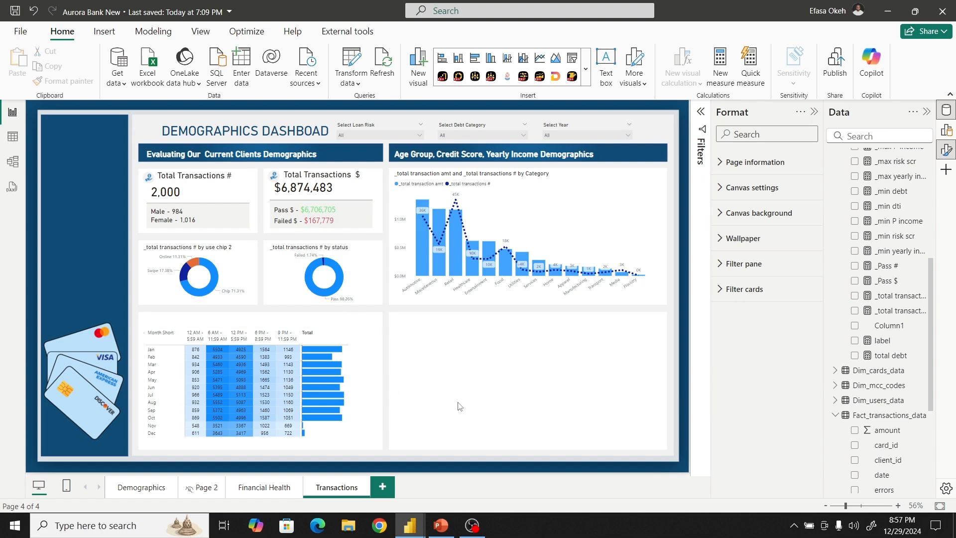
- Switch to the Aurora_Bank report, collapse fact_transactions and look through the measures in the dax table
mouse_move(405, 527)
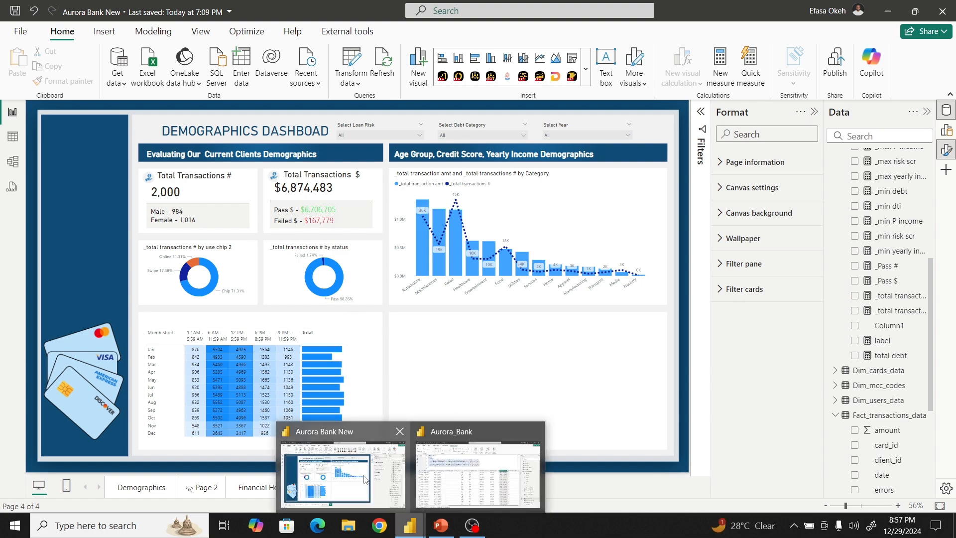
click(439, 478)
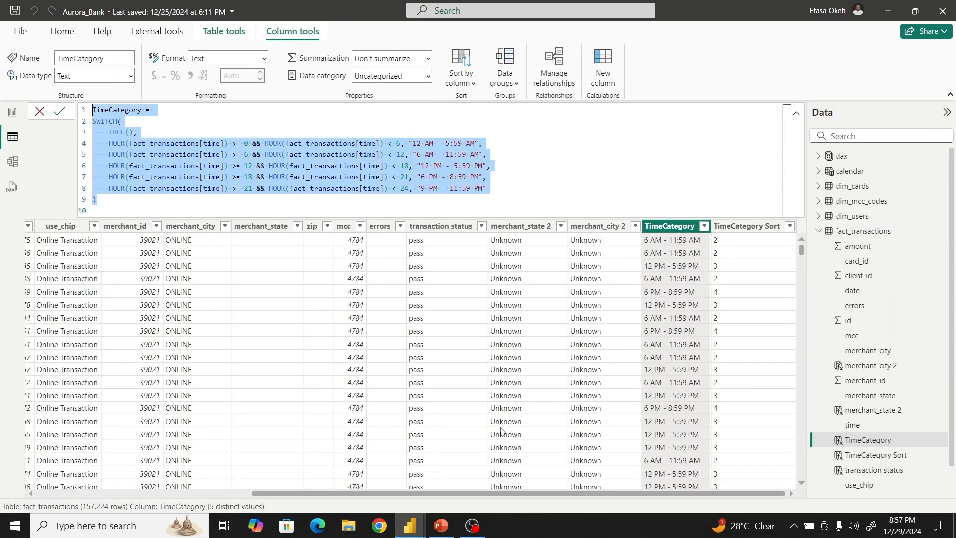
click(820, 232)
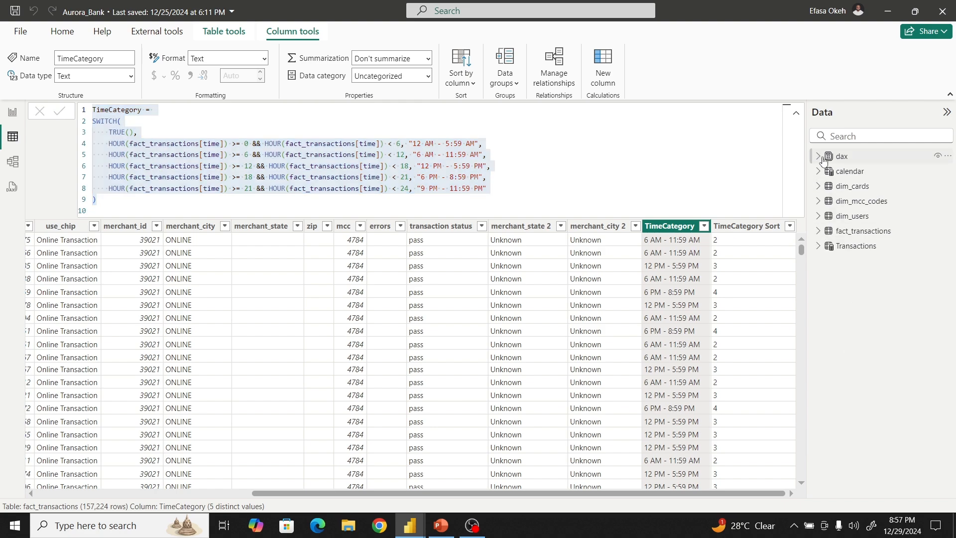
click(820, 157)
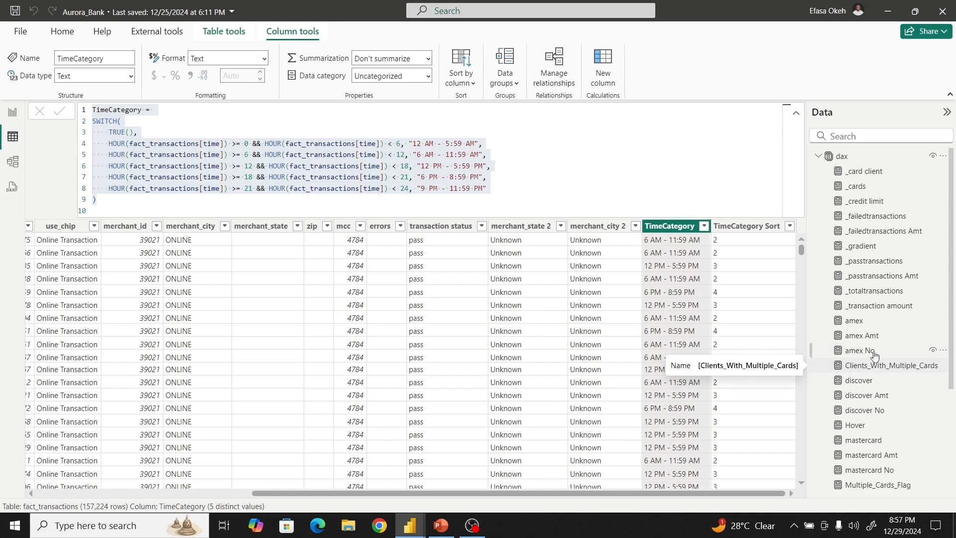
scroll(875, 365, down, 3)
scroll(884, 285, up, 3)
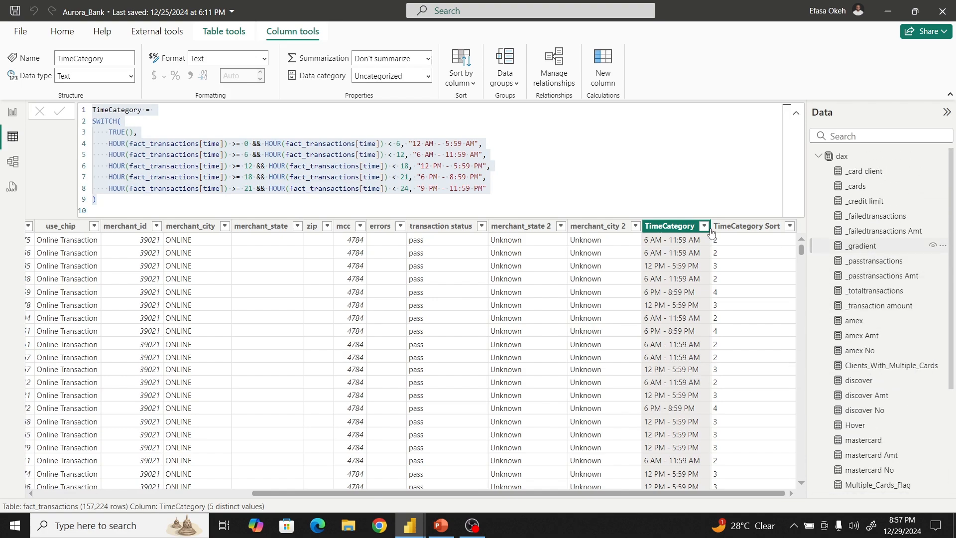
- Open the _gradient measure in the dax table and copy its whole formula
click(866, 246)
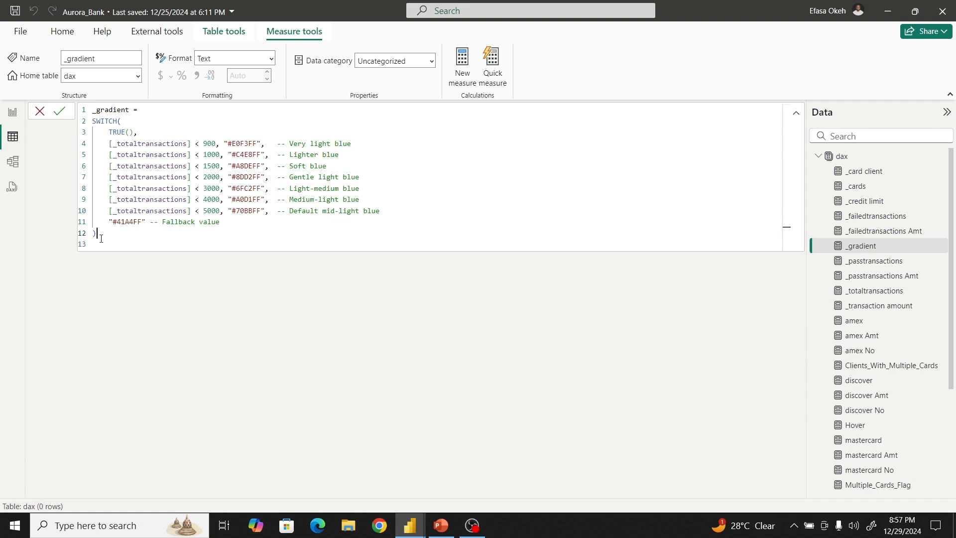
drag(96, 234, 83, 102)
key(ctrl+c)
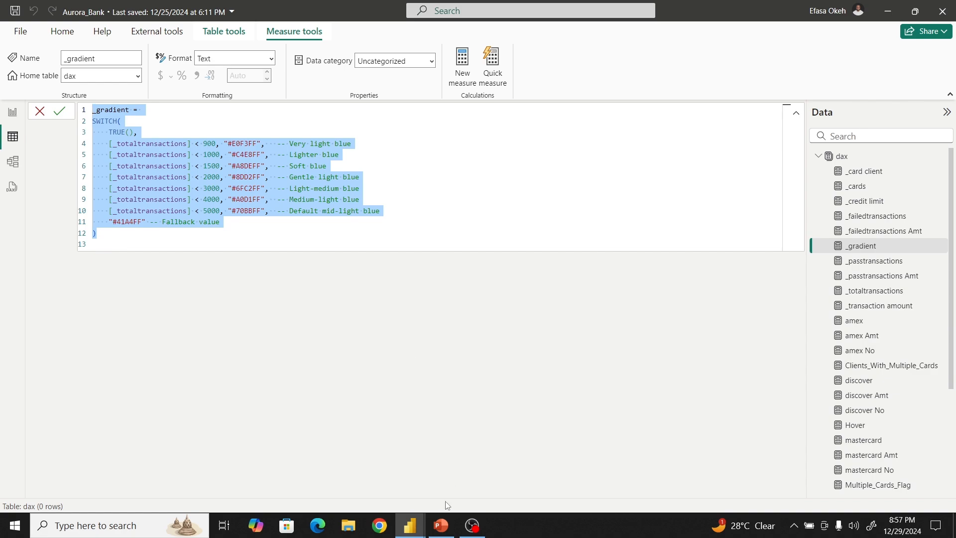
- Switch to the Aurora Bank New report and create a new measure in the DAX table from the copied _gradient formula
mouse_move(410, 524)
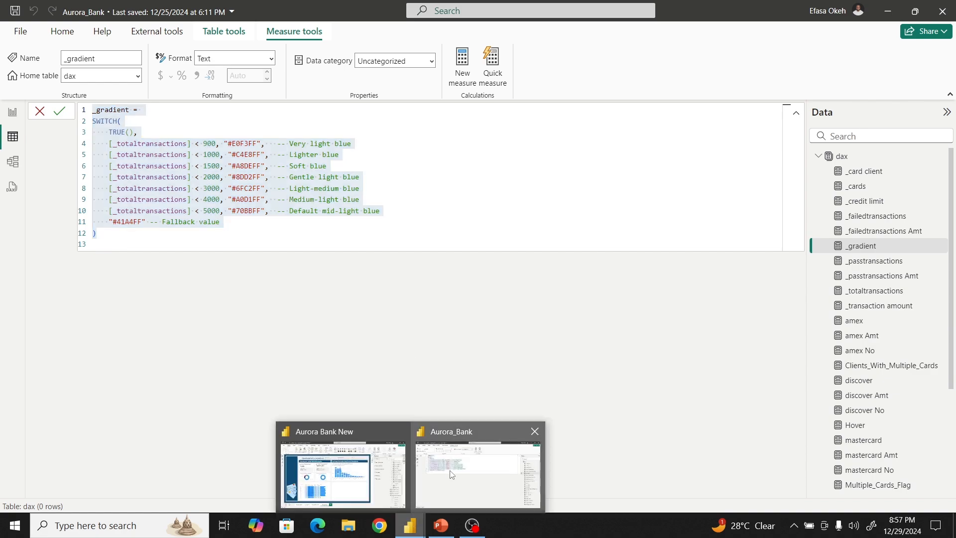
click(340, 467)
scroll(869, 194, up, 5)
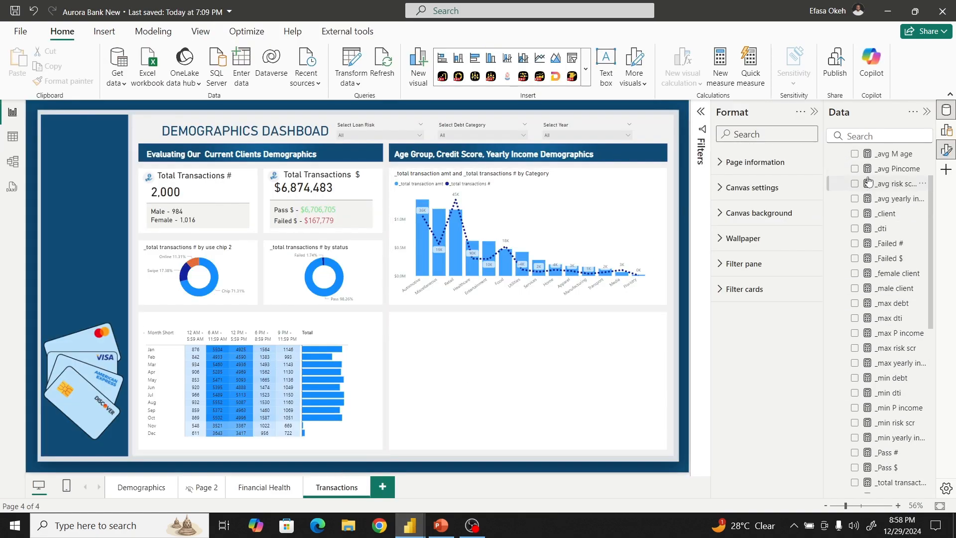
right_click(871, 171)
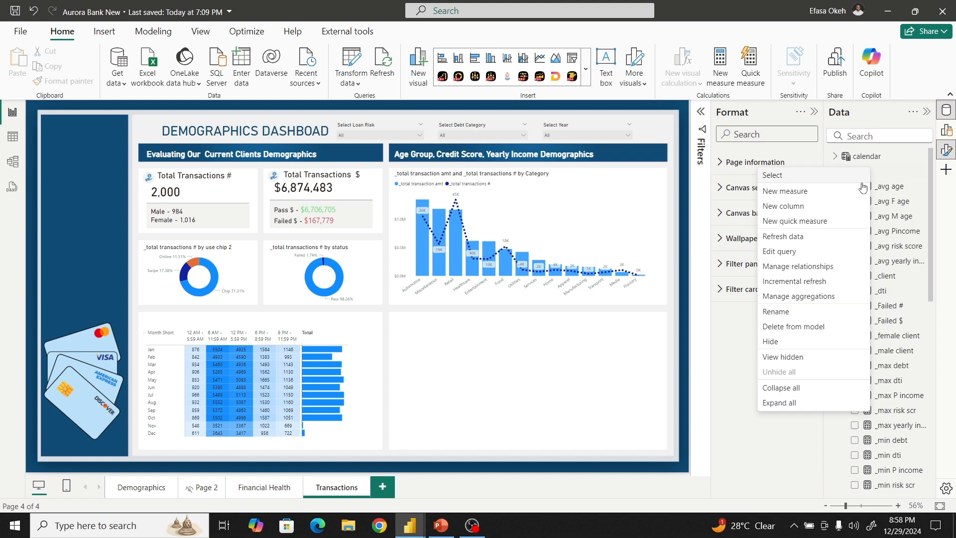
click(794, 192)
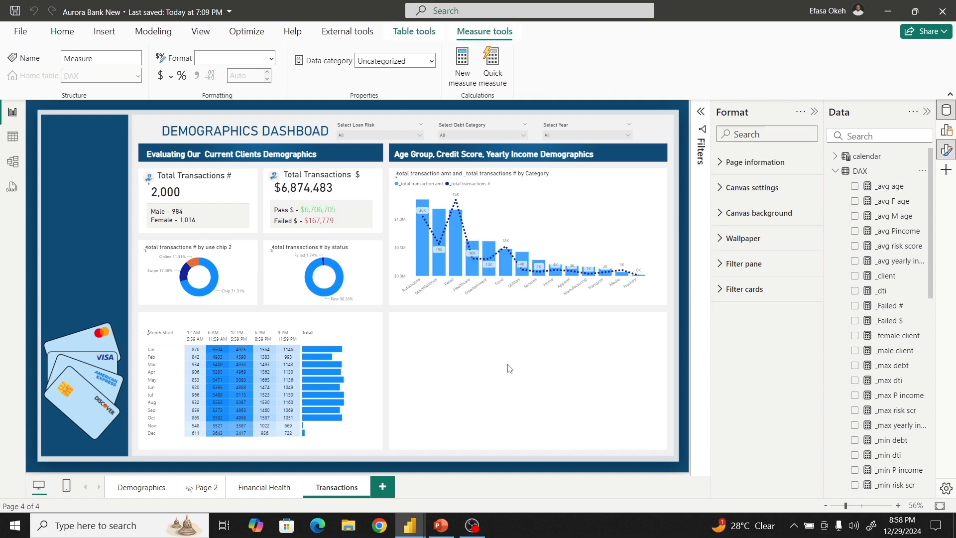
key(ctrl+v)
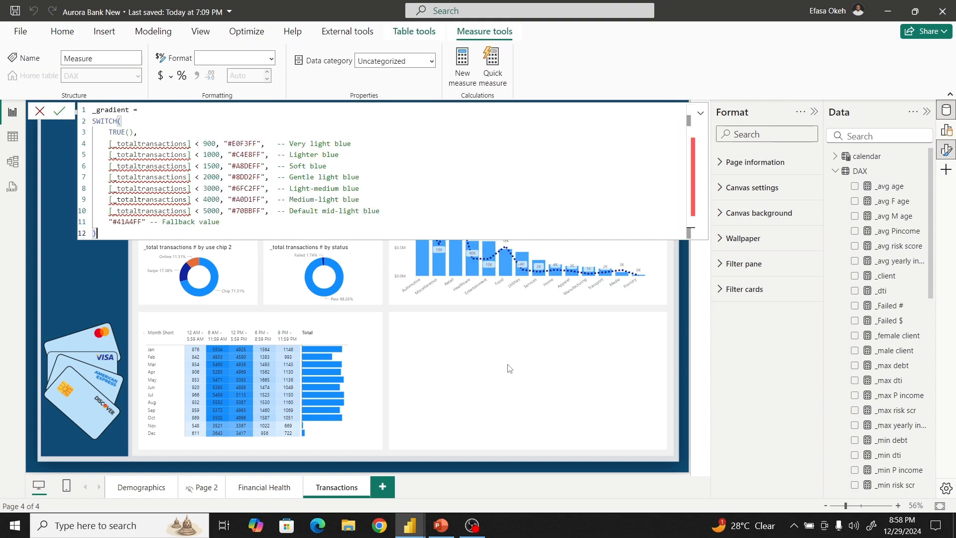
- Replace the measure reference in the formula's < 900 condition with [_total transactions #]
click(191, 143)
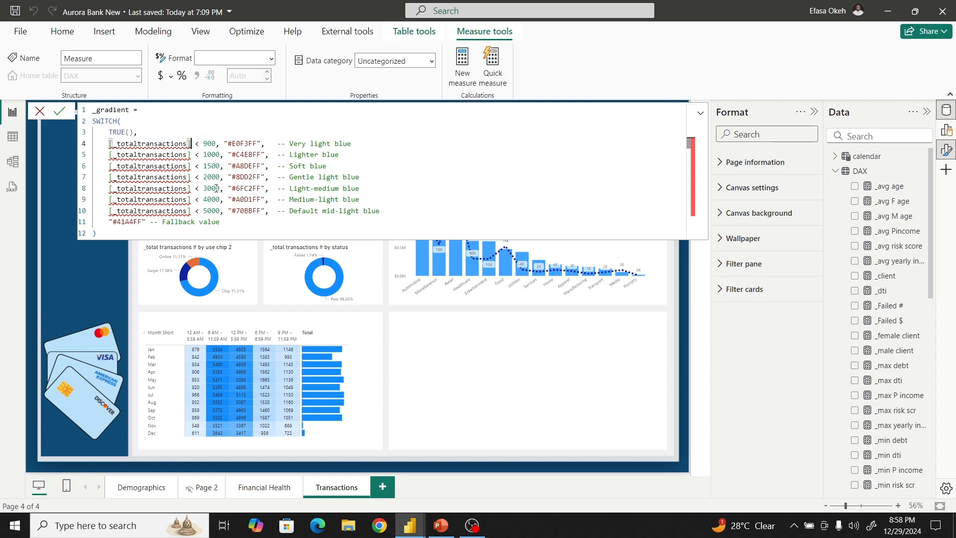
key(BackSpace)
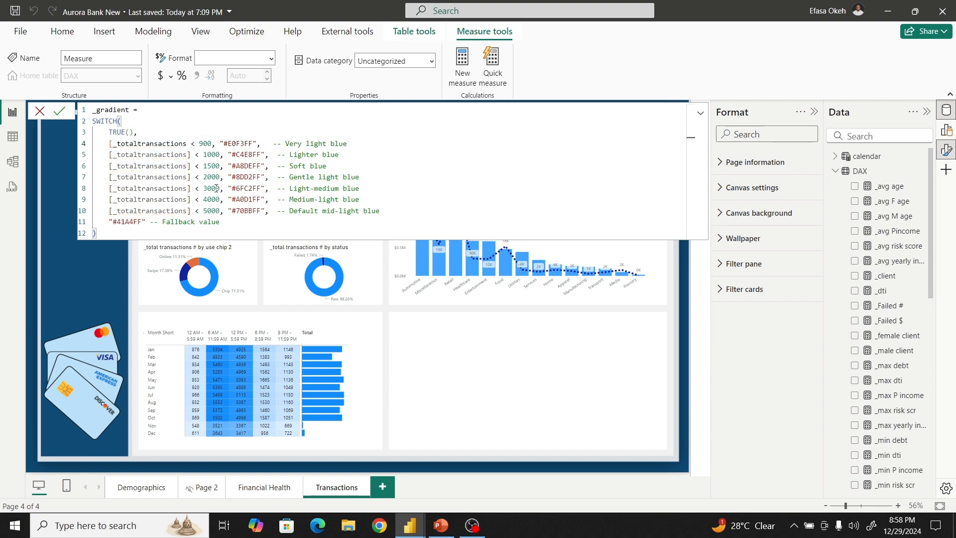
key(BackSpace)
key(BackSpace)
key(BackSpace)
key(BackSpace)
key(BackSpace)
key(BackSpace)
key(BackSpace)
key(BackSpace)
key(BackSpace)
key(BackSpace)
key(BackSpace)
key(BackSpace)
key(BackSpace)
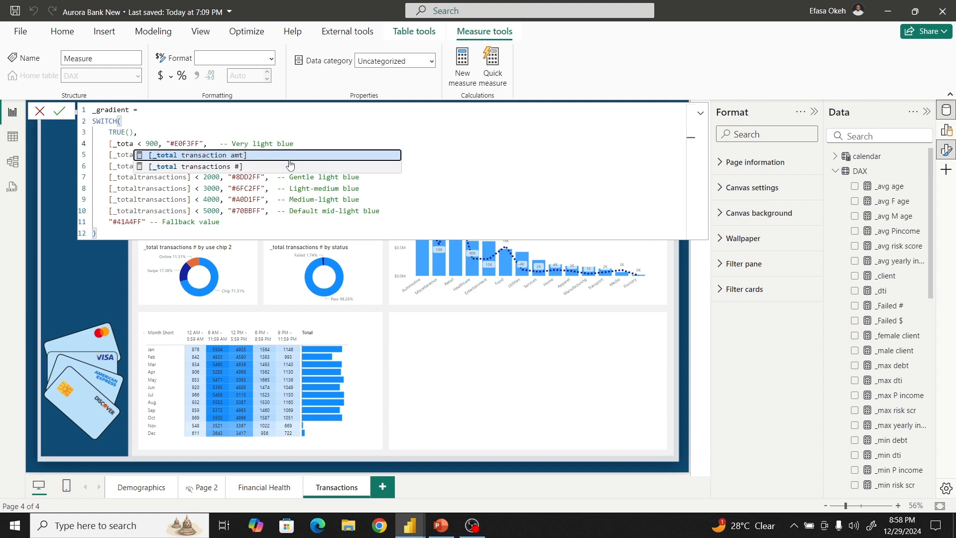
click(252, 166)
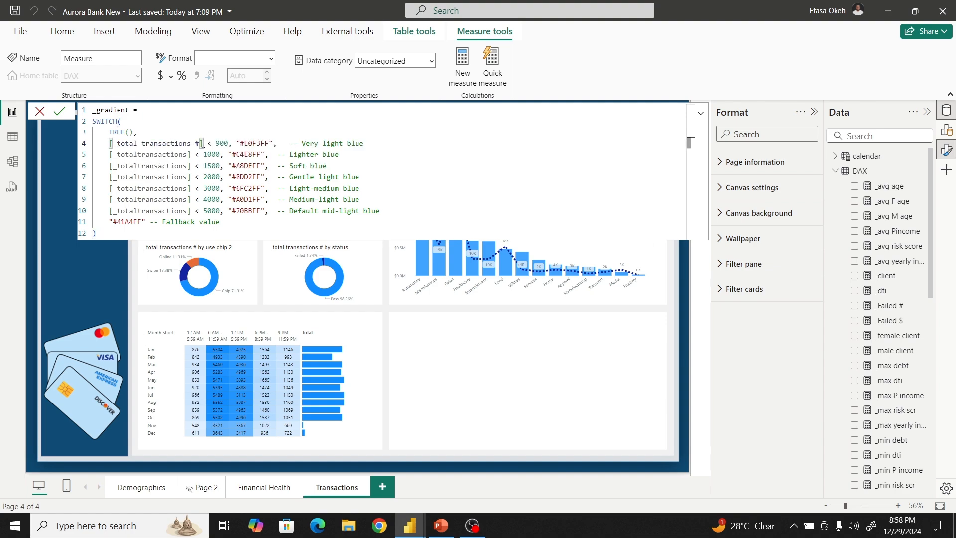
- Copy the [_total transactions #] reference into the < 1000, < 1500 and < 2000 conditions of the _gradient formula
drag(202, 143, 108, 143)
key(ctrl+c)
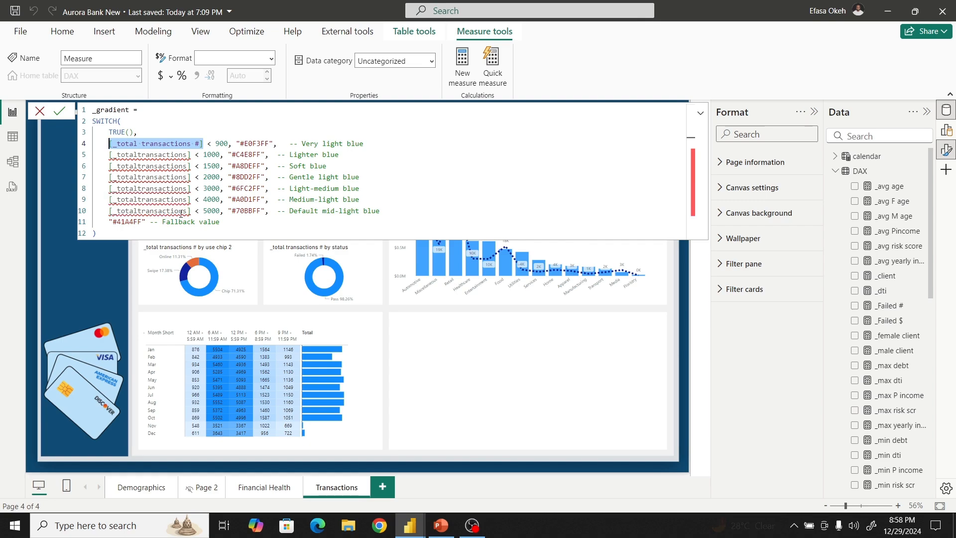
drag(191, 154, 109, 155)
key(ctrl+v)
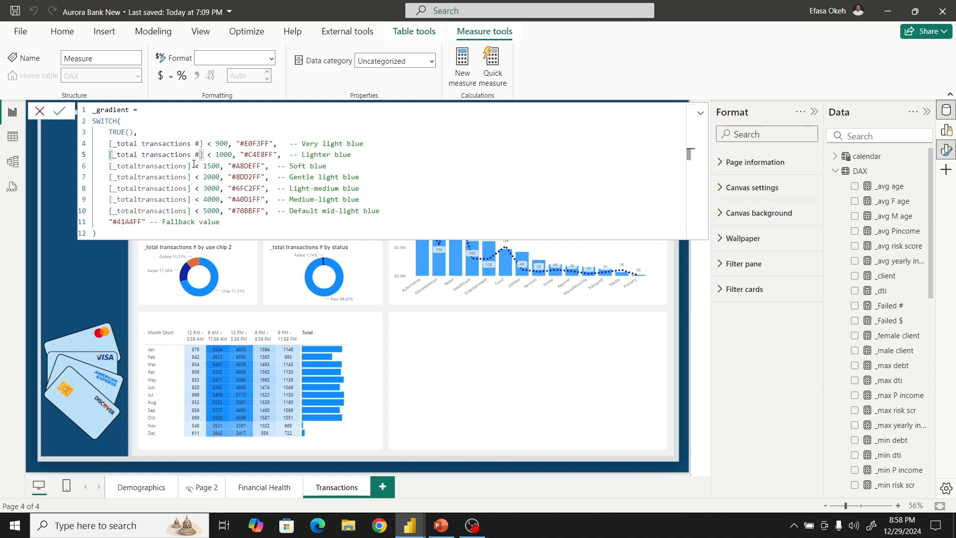
drag(190, 166, 112, 168)
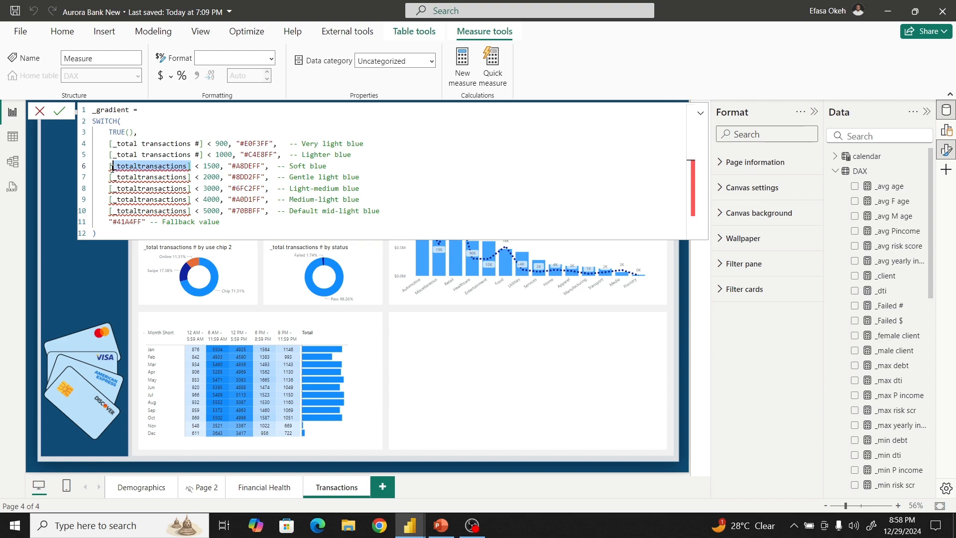
key(ctrl+v)
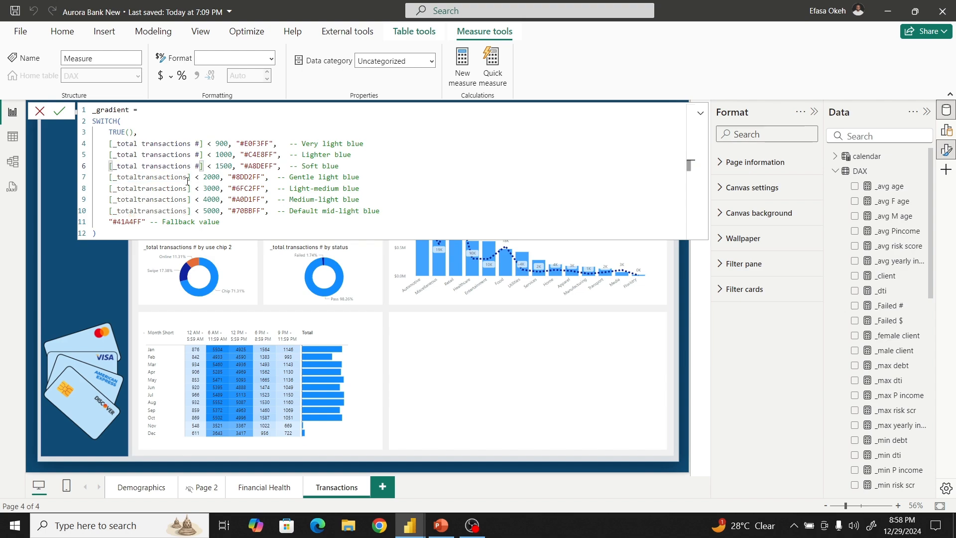
drag(190, 176, 105, 177)
key(ctrl+v)
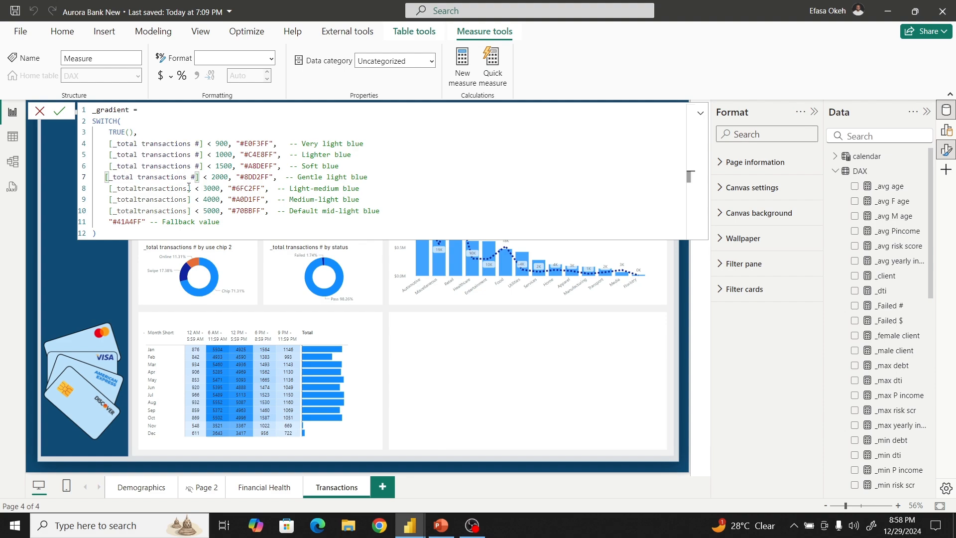
- Put [_total transactions #] into the < 3000, < 4000 and < 5000 conditions and commit the _gradient measure
drag(191, 188, 113, 188)
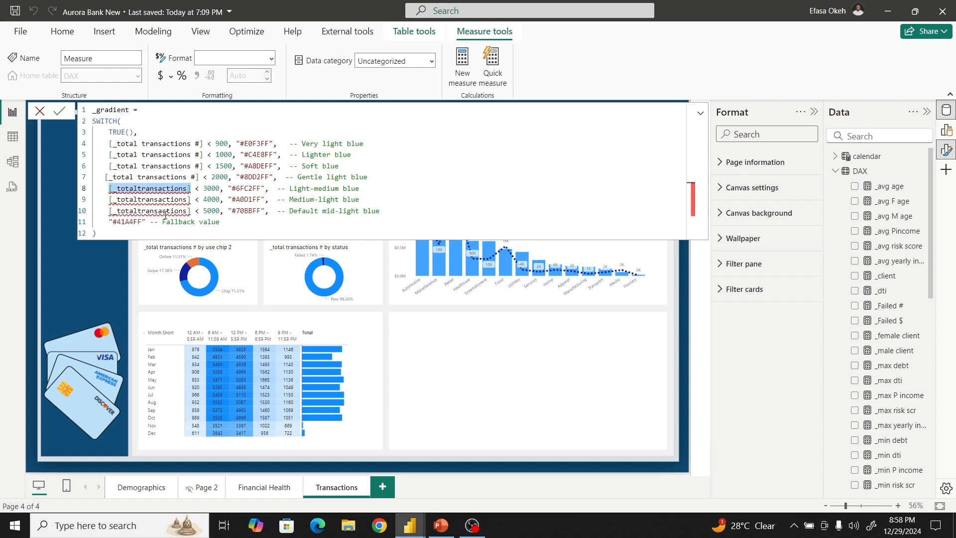
text([_total transactions #])
drag(191, 199, 101, 201)
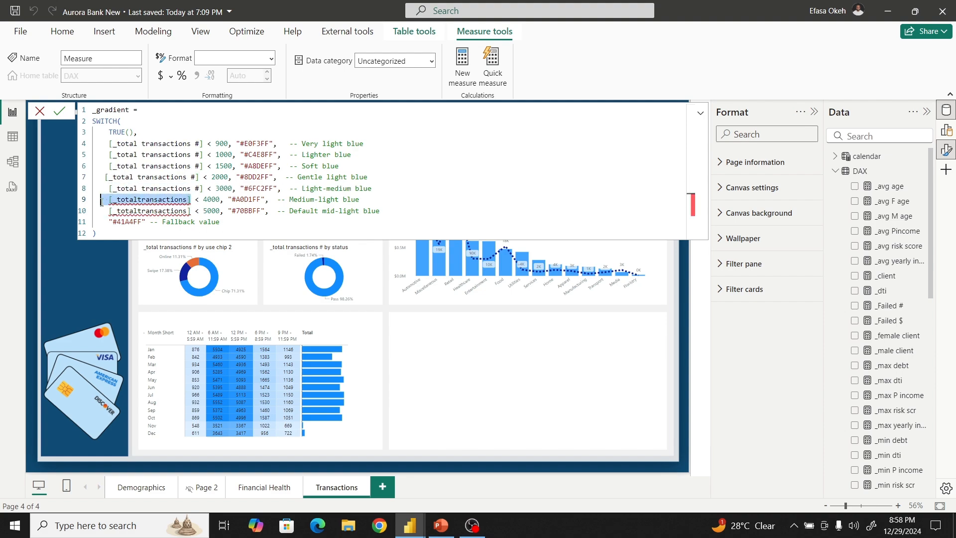
text([_total transactions #])
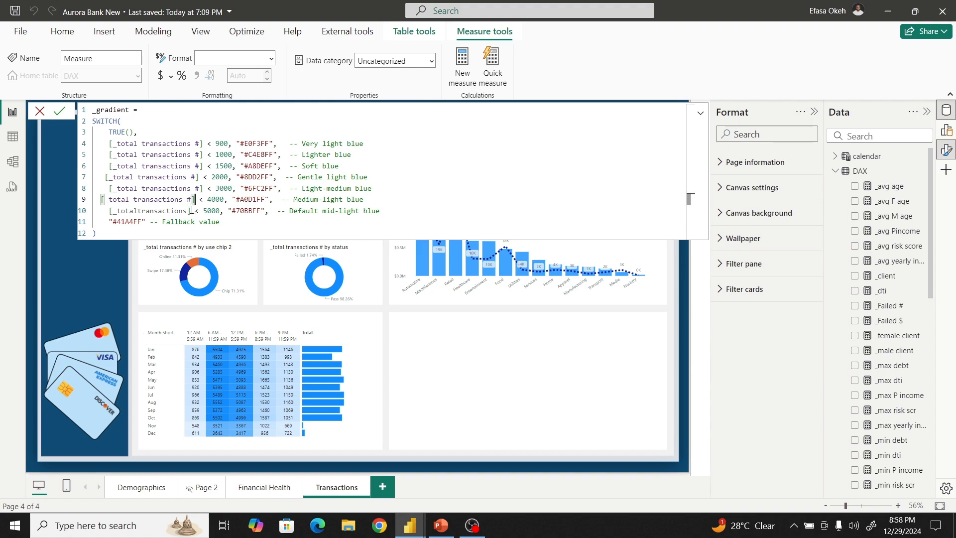
drag(191, 210, 105, 210)
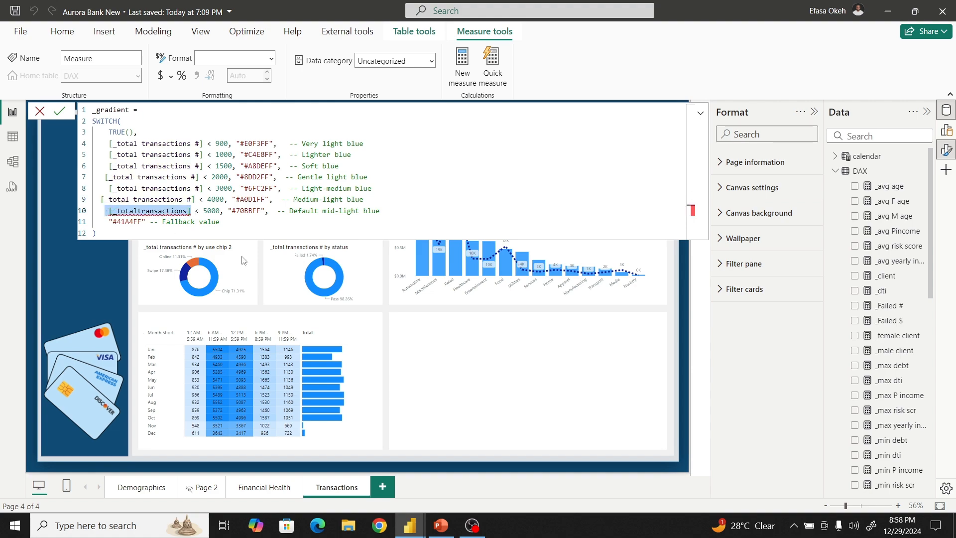
text([_total transactions #])
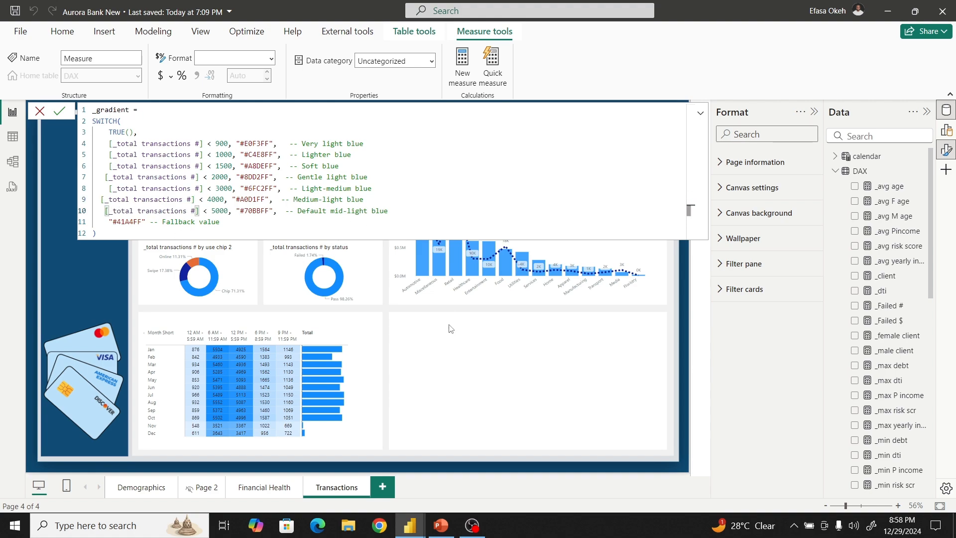
key(Down)
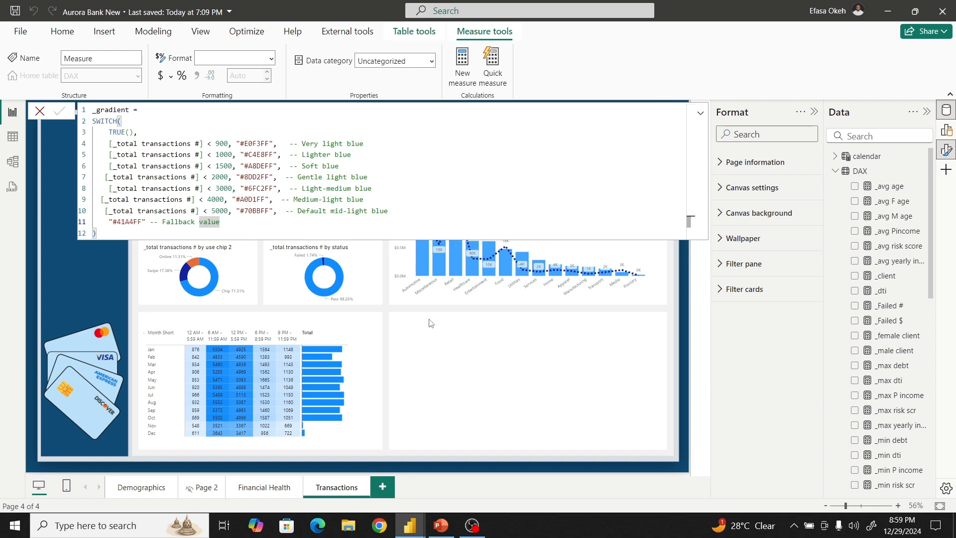
key(Return)
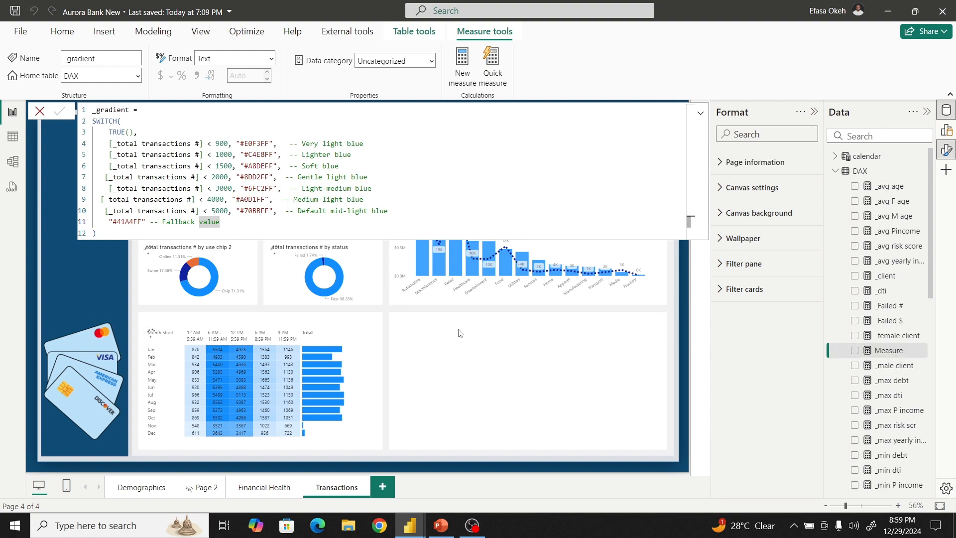
- Base the matrix cells' background color on the field value of the _gradient measure, applied to values only
click(364, 338)
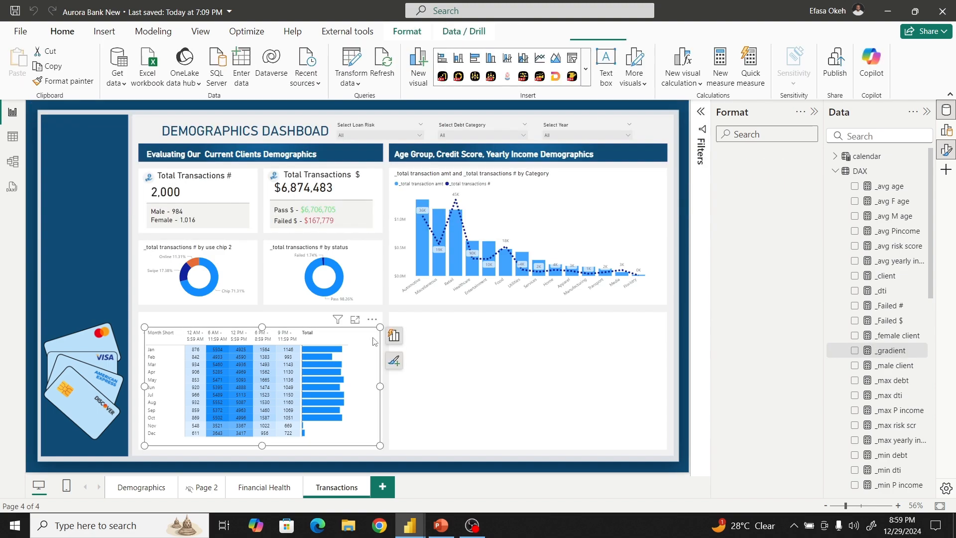
click(720, 267)
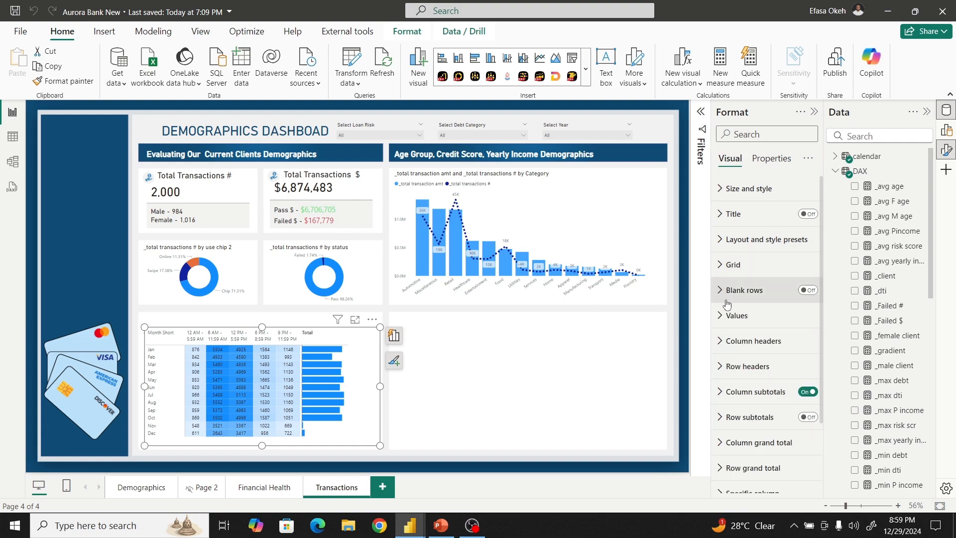
scroll(727, 393, down, 2)
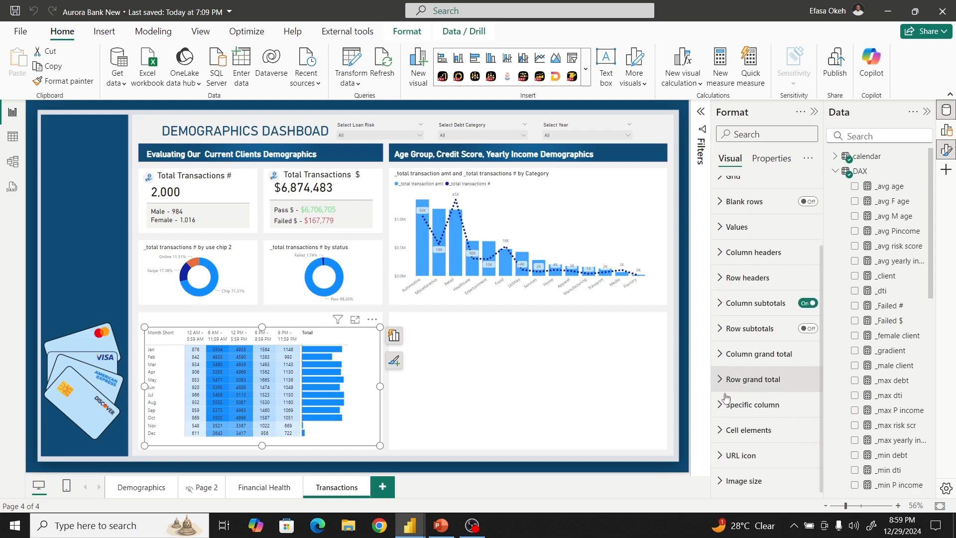
click(732, 428)
scroll(732, 428, down, 2)
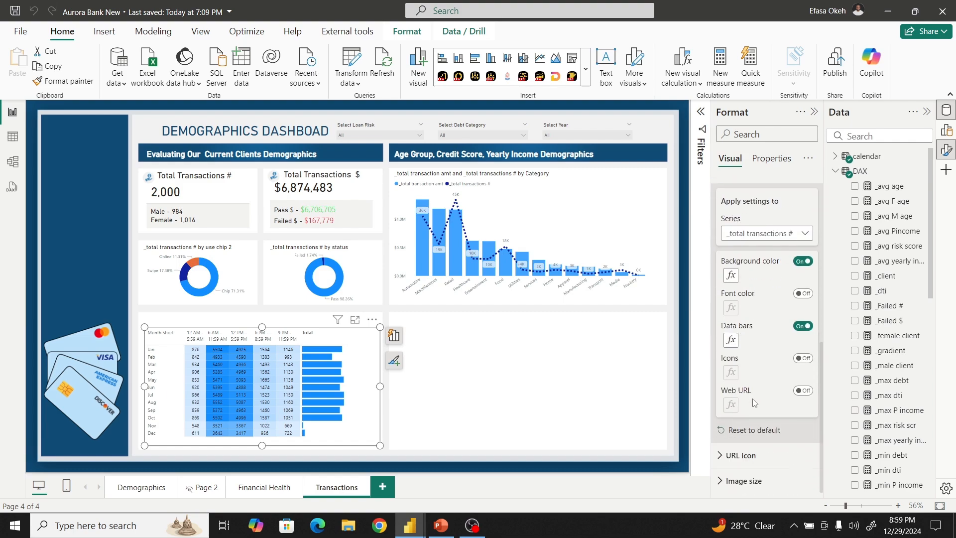
click(731, 275)
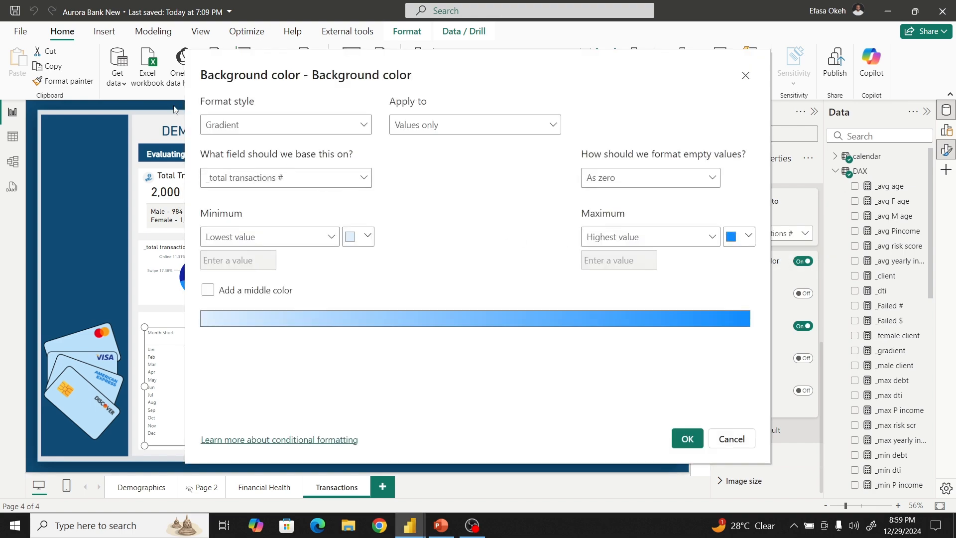
click(220, 125)
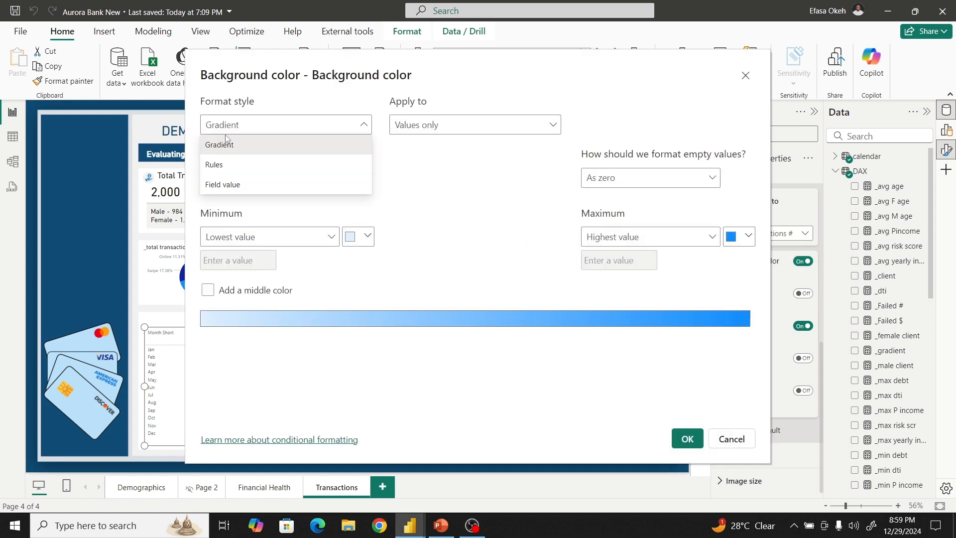
click(224, 185)
click(225, 181)
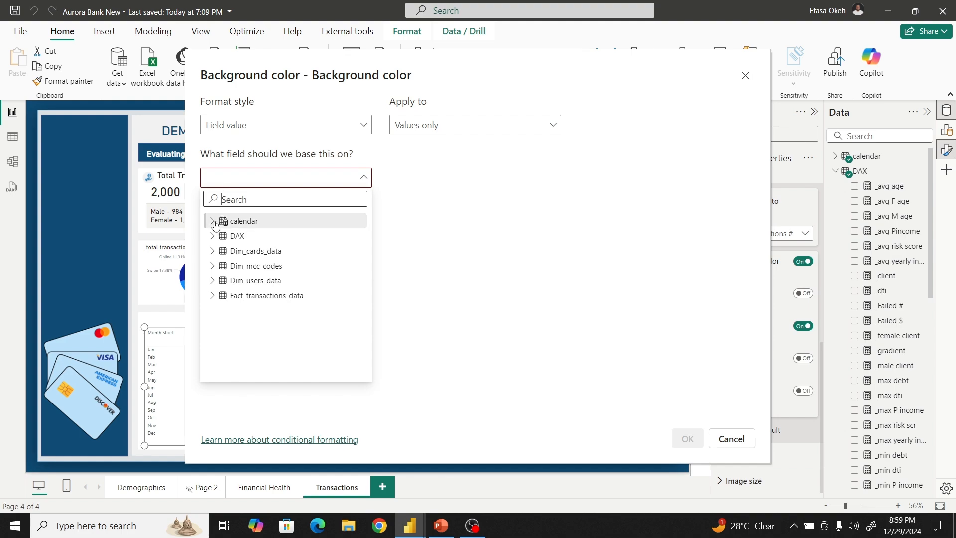
click(213, 235)
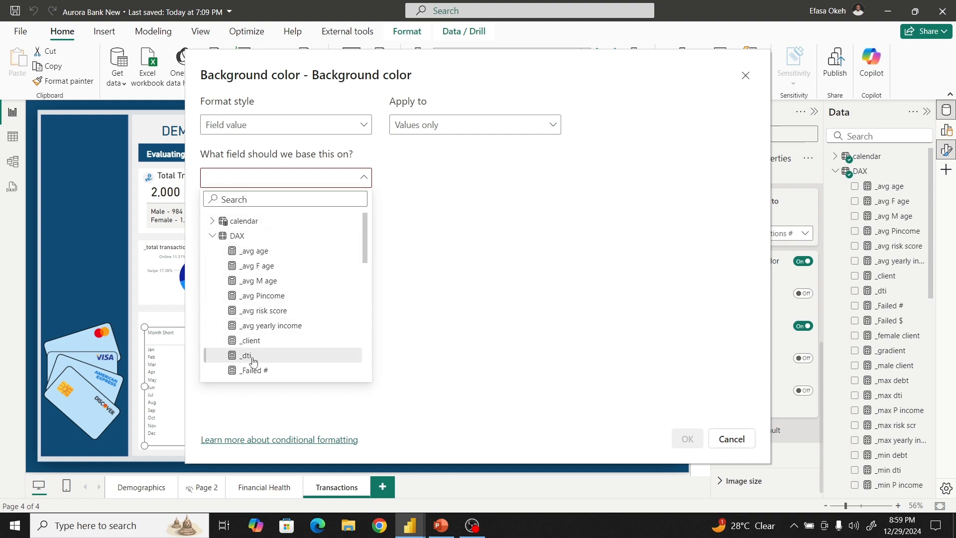
scroll(264, 337, down, 3)
click(260, 290)
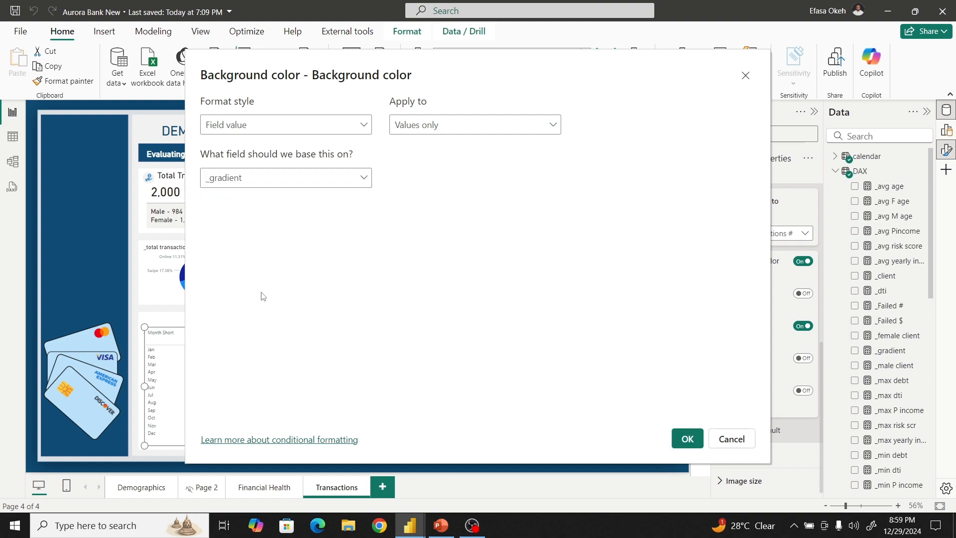
click(688, 439)
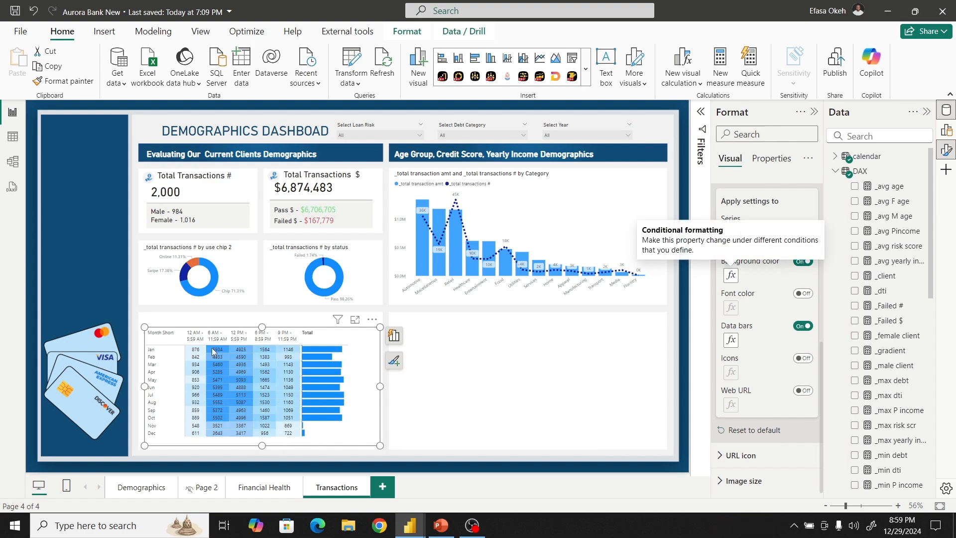
- Rename the matrix's row field to Month and reposition the matrix within the white card beneath the donut charts
click(409, 420)
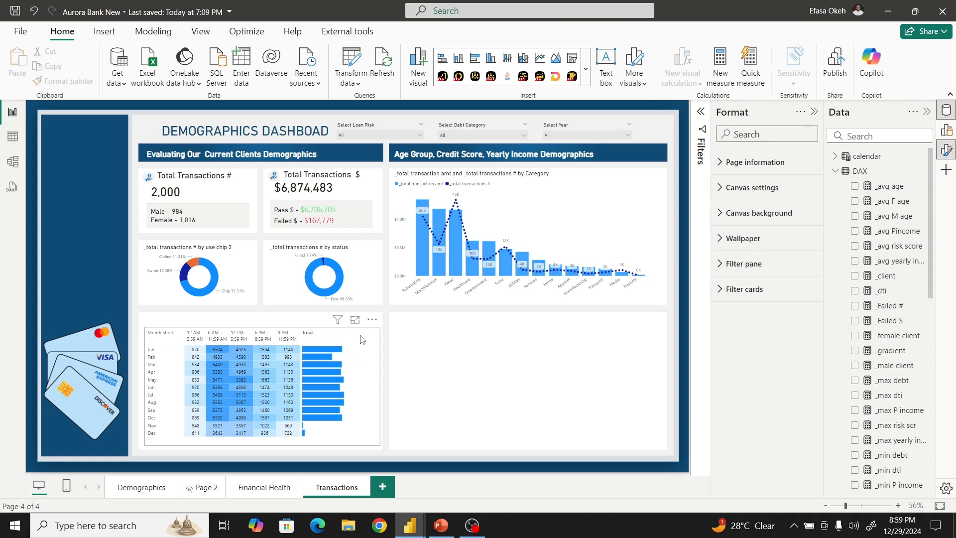
mouse_move(366, 323)
mouse_down()
mouse_move(426, 332)
mouse_move(382, 320)
mouse_up()
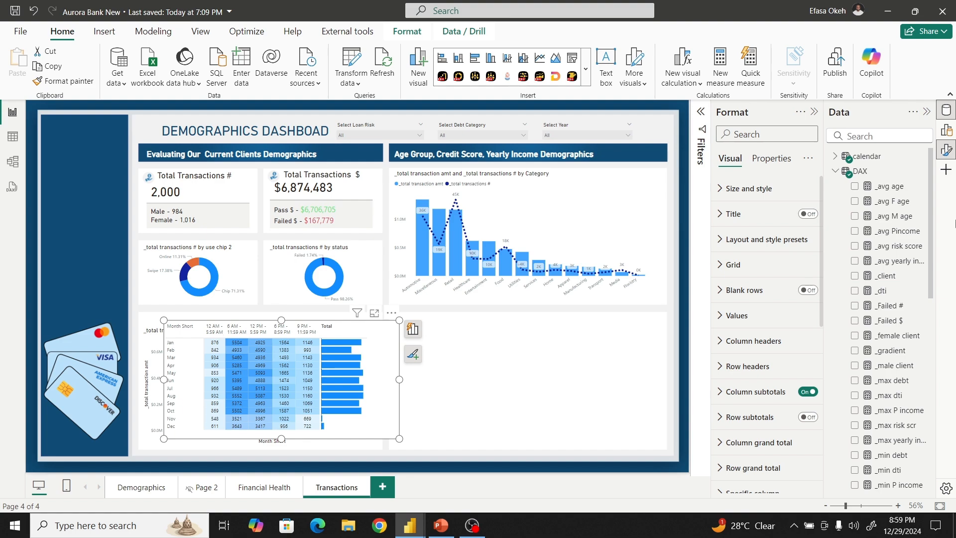
click(945, 140)
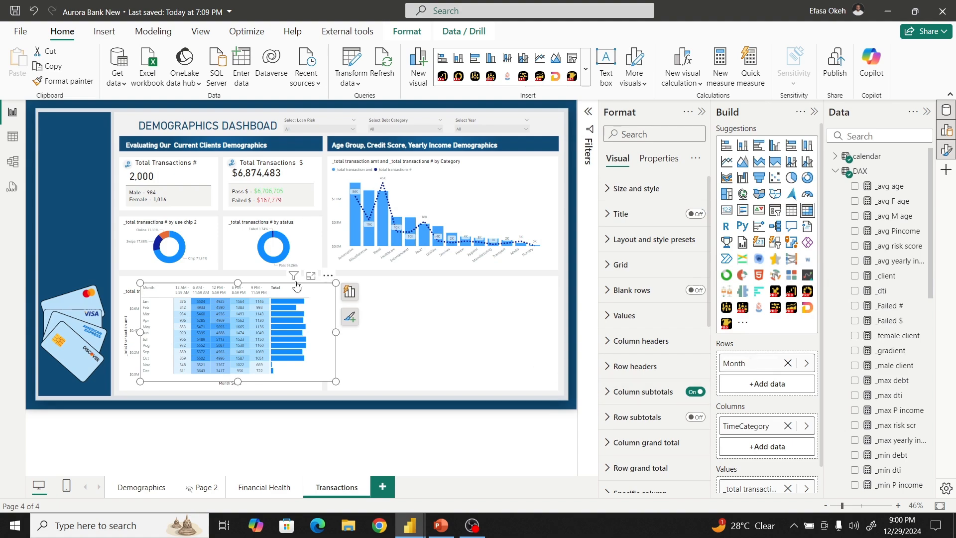
drag(297, 286, 310, 284)
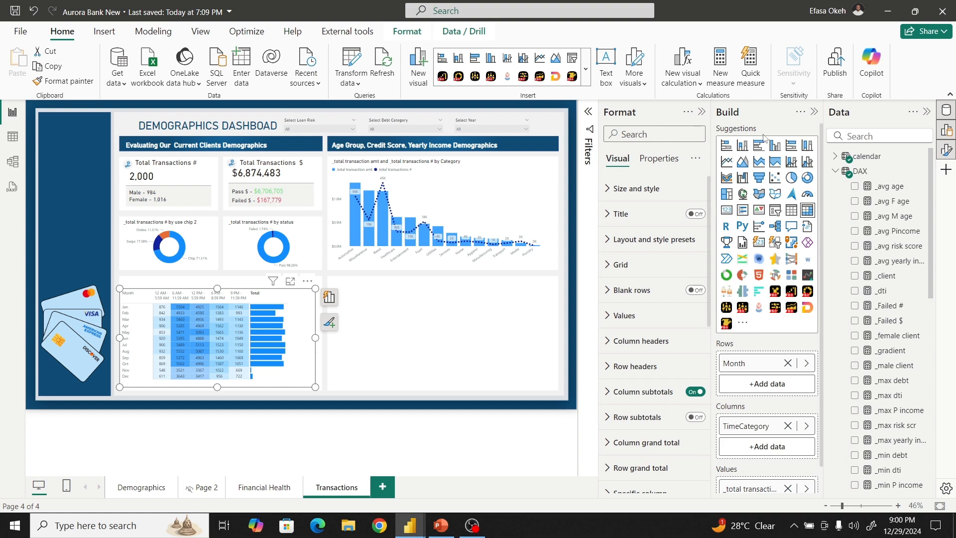
click(815, 112)
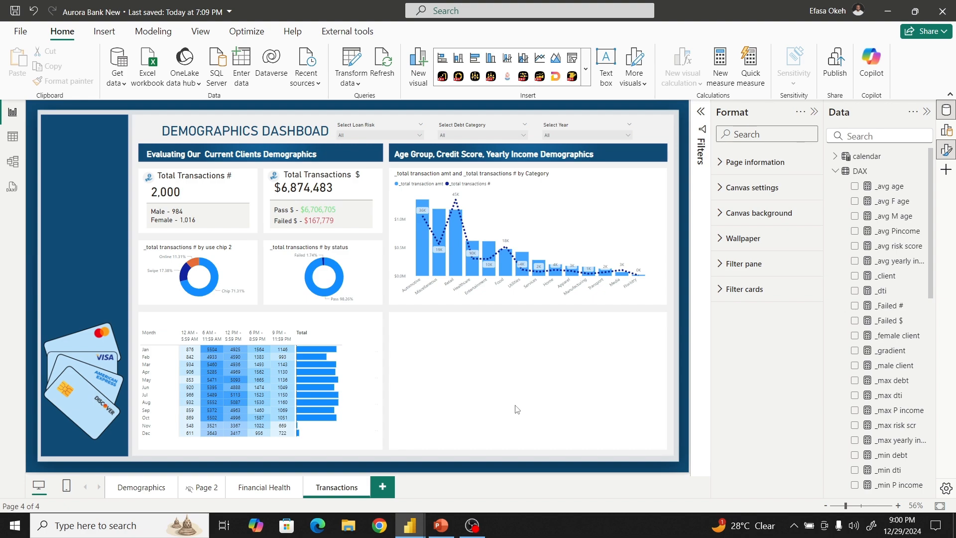
- Display the Bookmarks and Selection panes and collapse the Format and Data panes
click(198, 36)
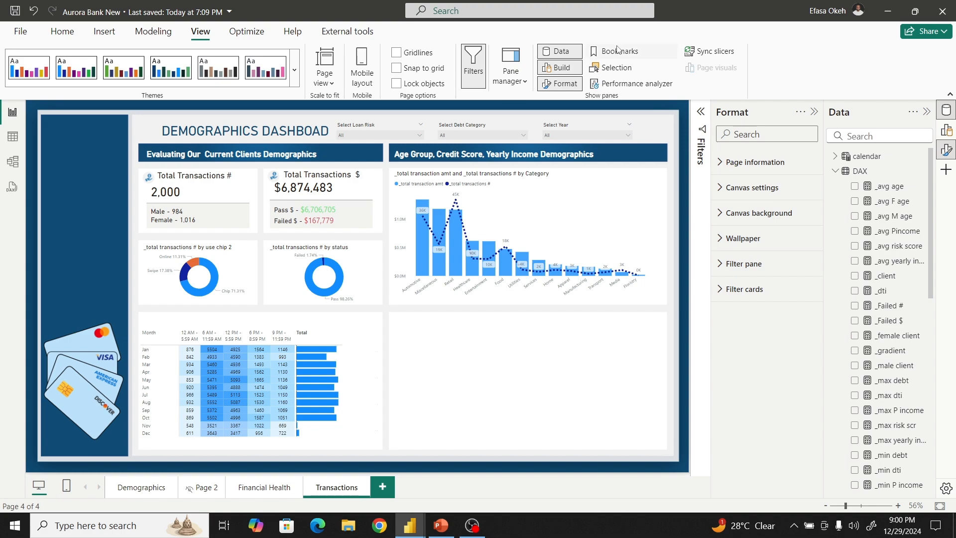
click(619, 51)
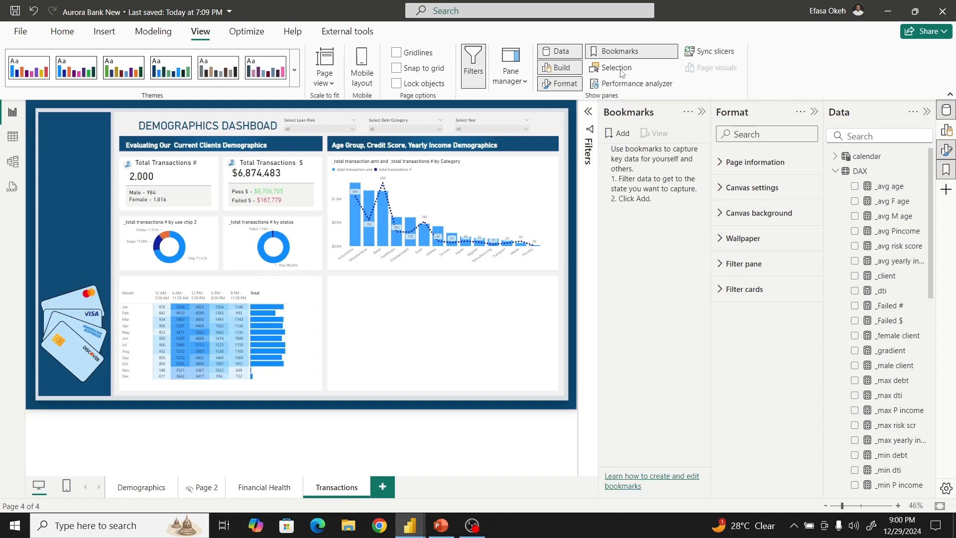
click(621, 70)
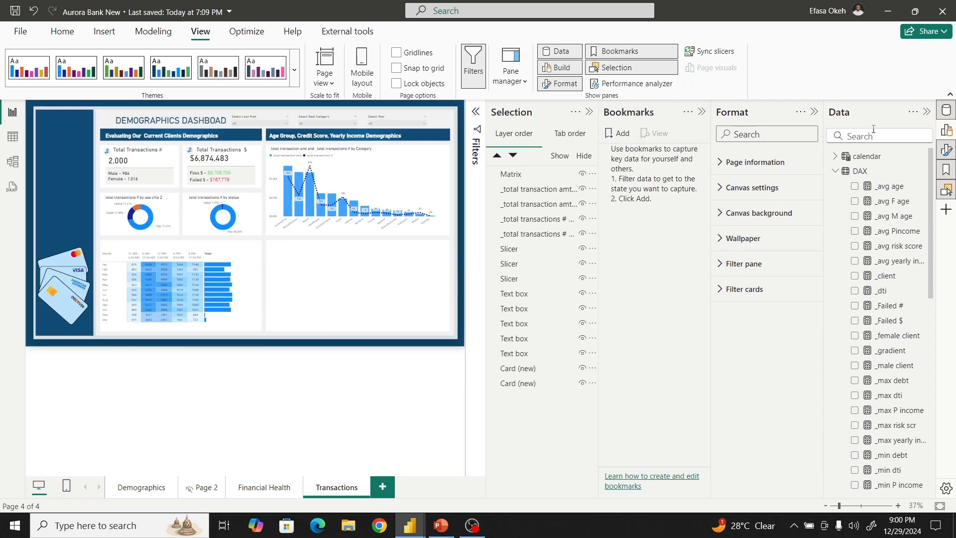
click(814, 111)
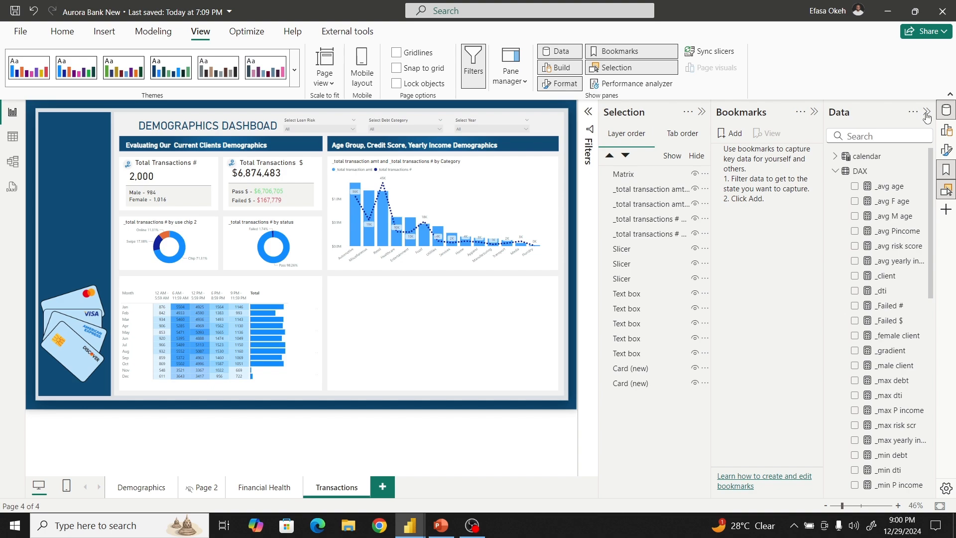
click(926, 114)
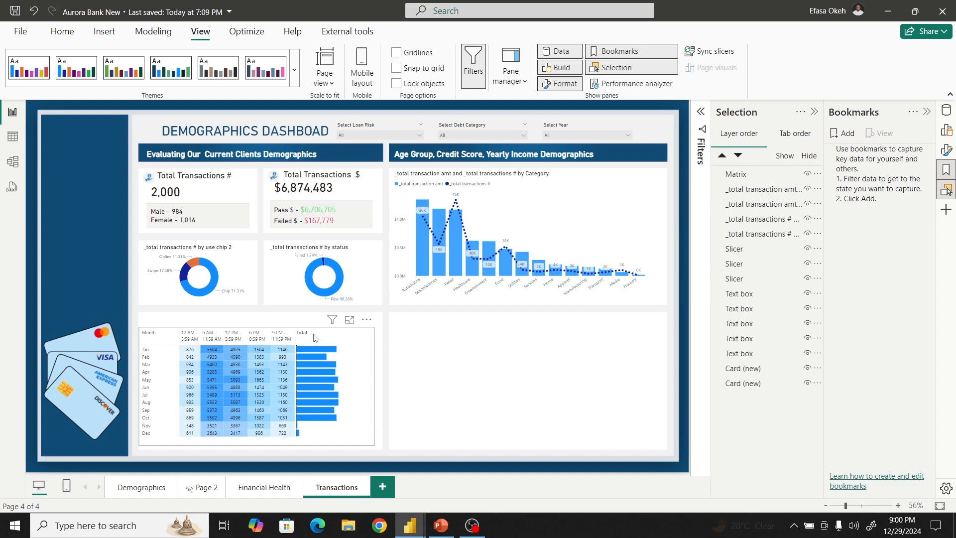
- Try sorting the matrix by Total and return it to Month order
click(328, 337)
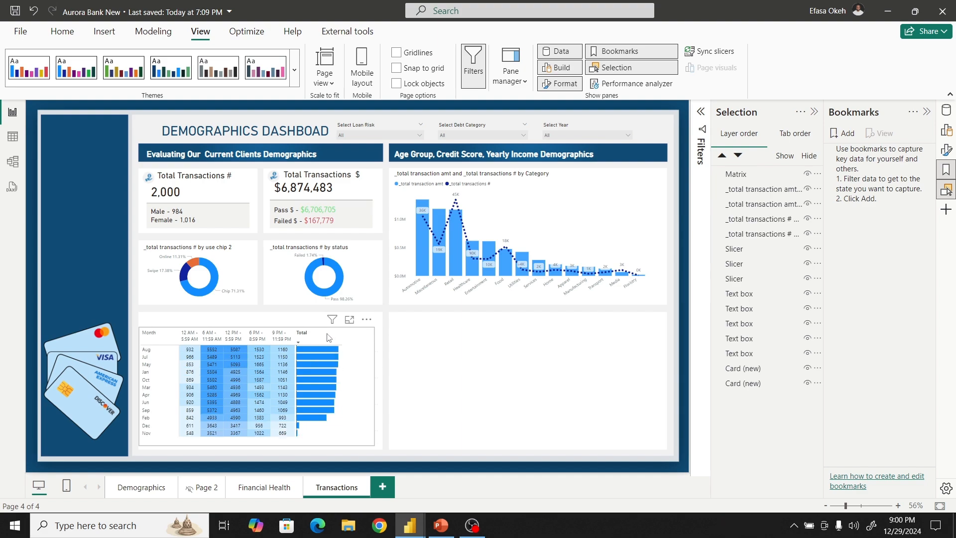
click(167, 343)
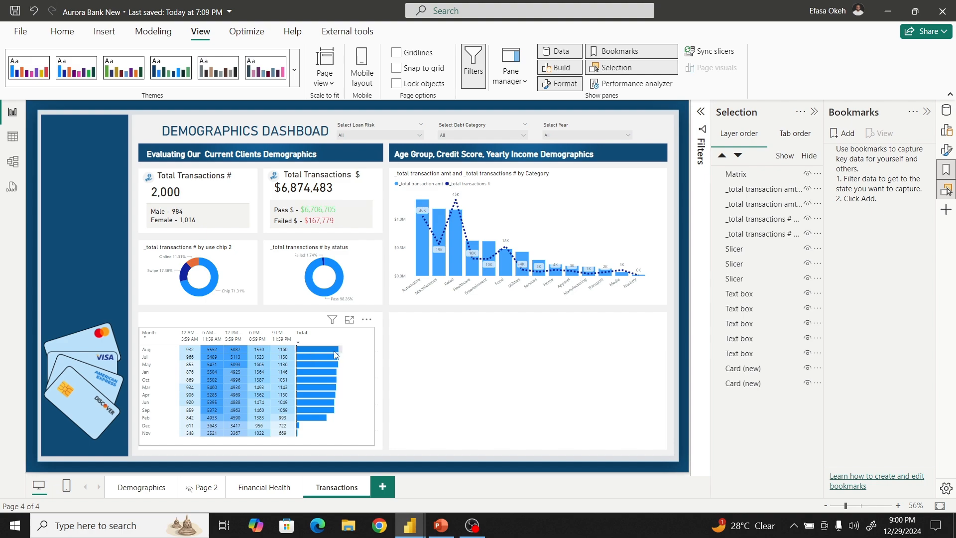
- Rename the month-by-time-of-day matrix as Time Trend in the page's layer order
click(368, 365)
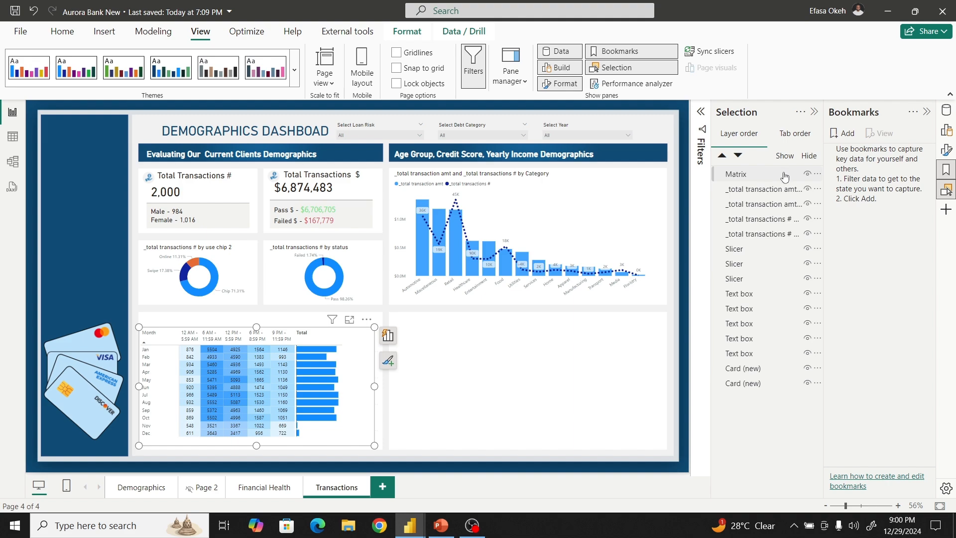
click(732, 175)
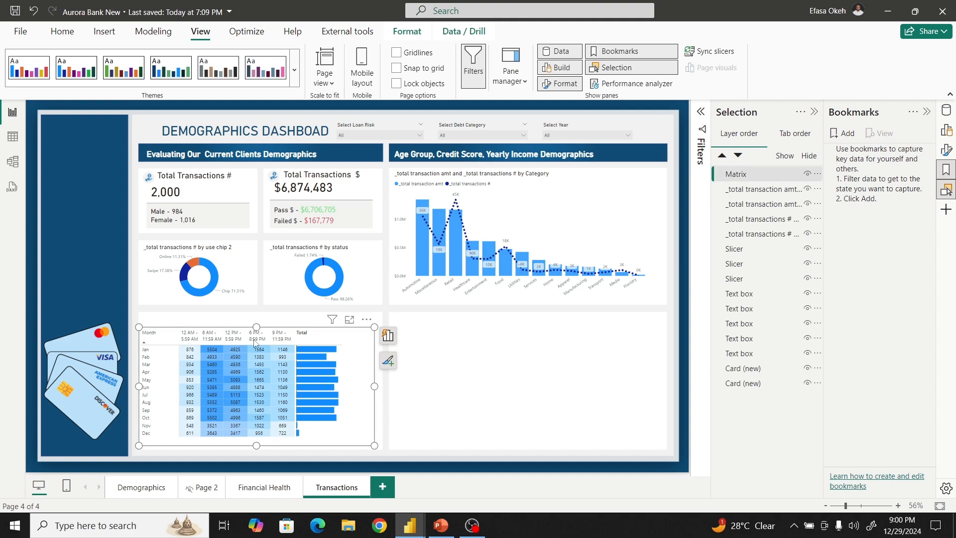
double_click(756, 177)
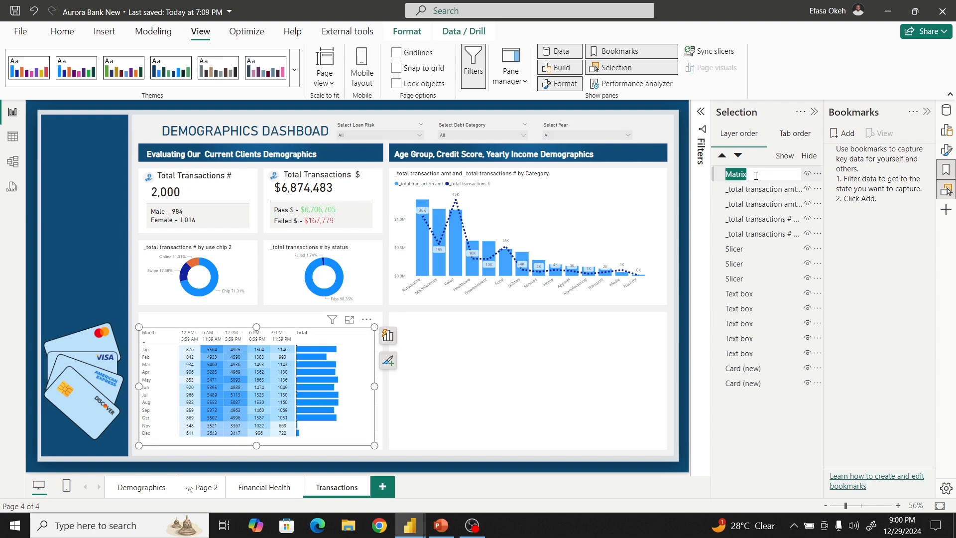
text(Time Trend)
key(Return)
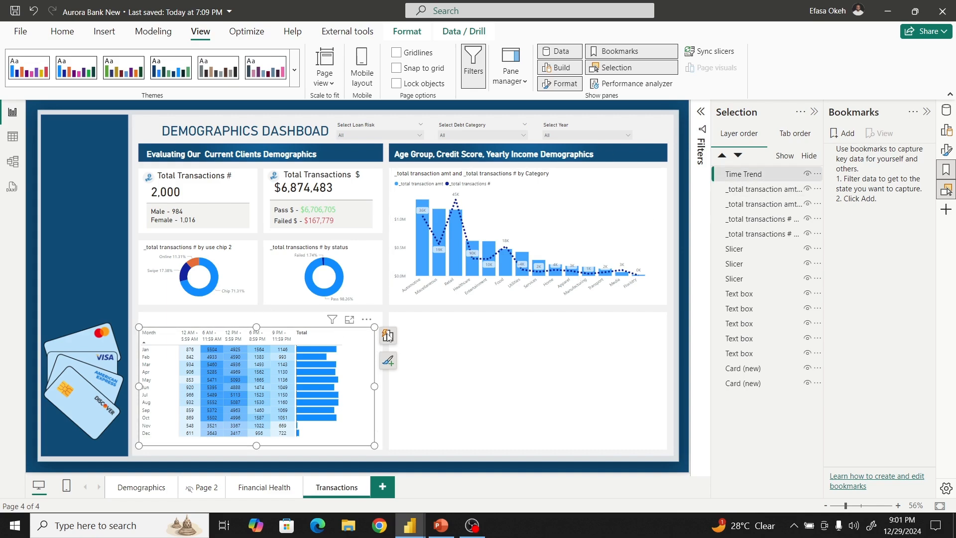
- Hide the Time Trend matrix and rename the column chart beneath it as Monthly Trend
click(807, 175)
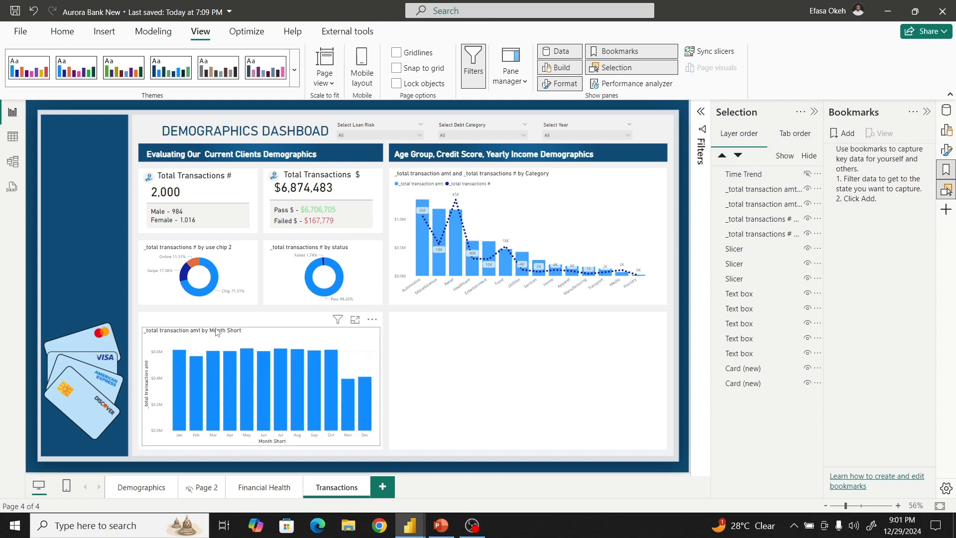
click(248, 334)
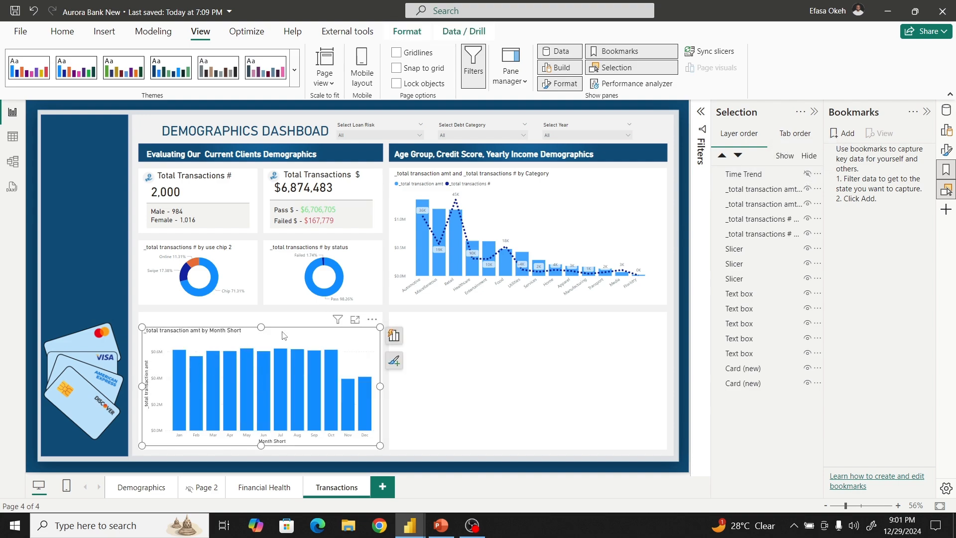
double_click(782, 190)
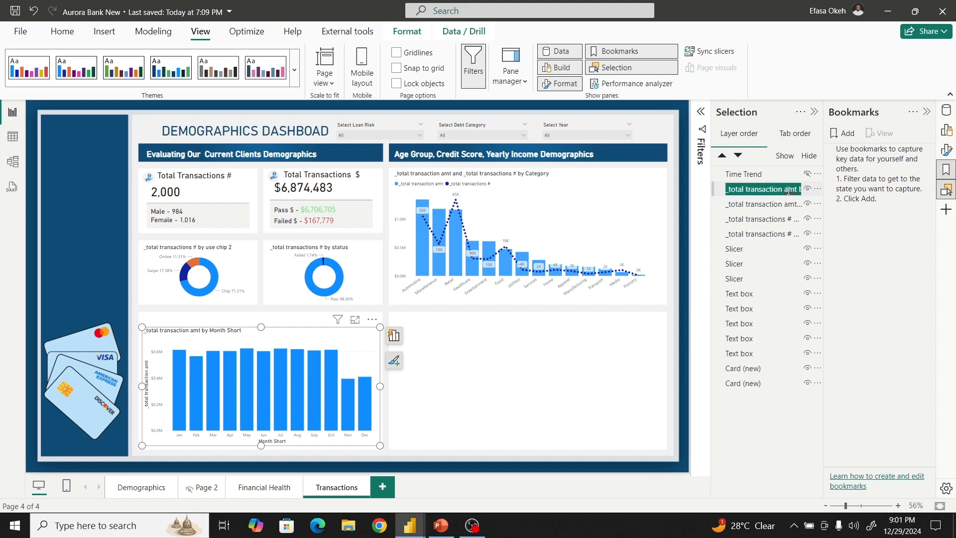
text(Monthly )
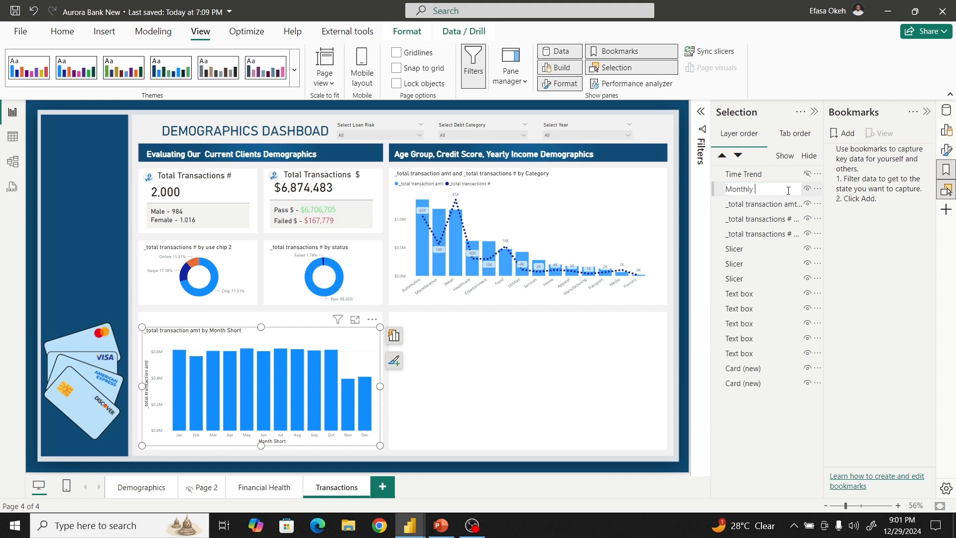
text(Trend)
key(Return)
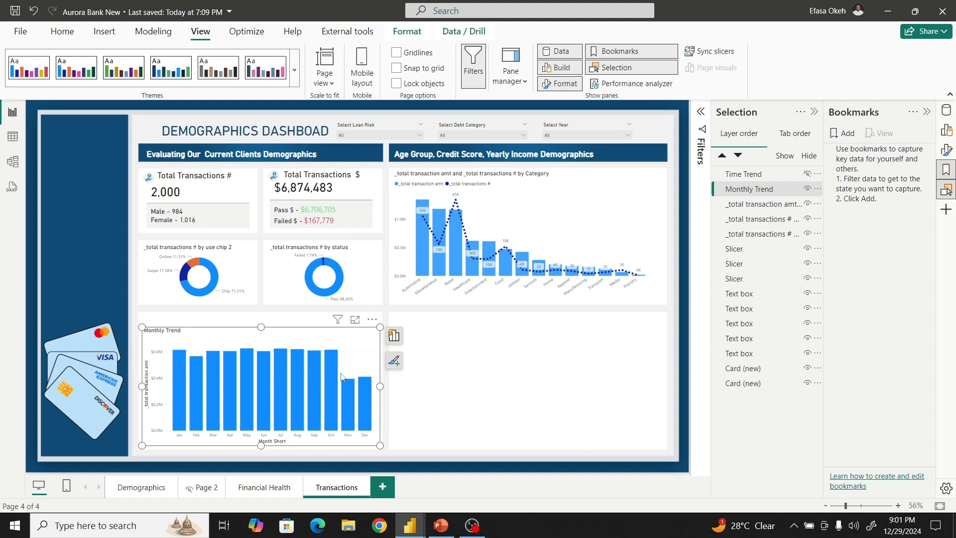
click(295, 319)
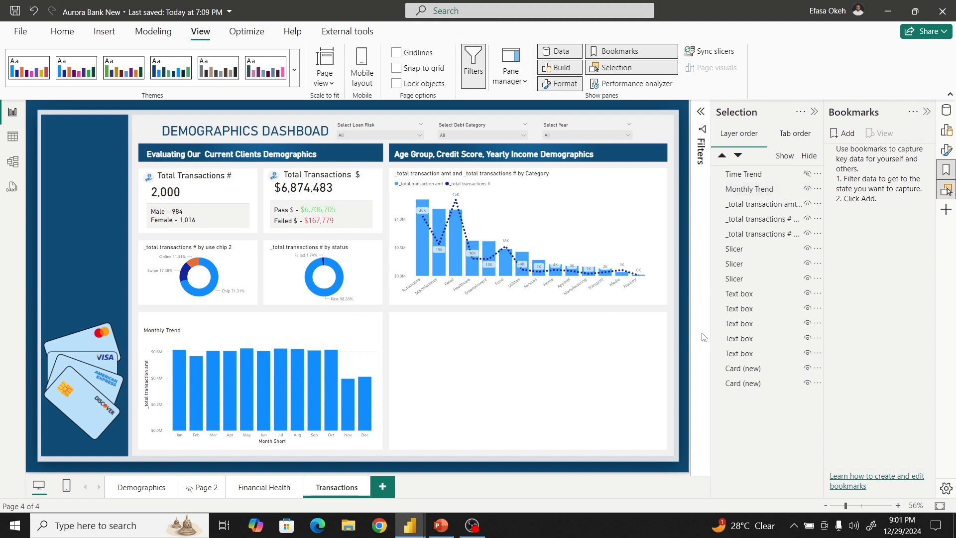
- Add a bookmark of the current view showing the column chart and name it Monthly Trend
click(848, 133)
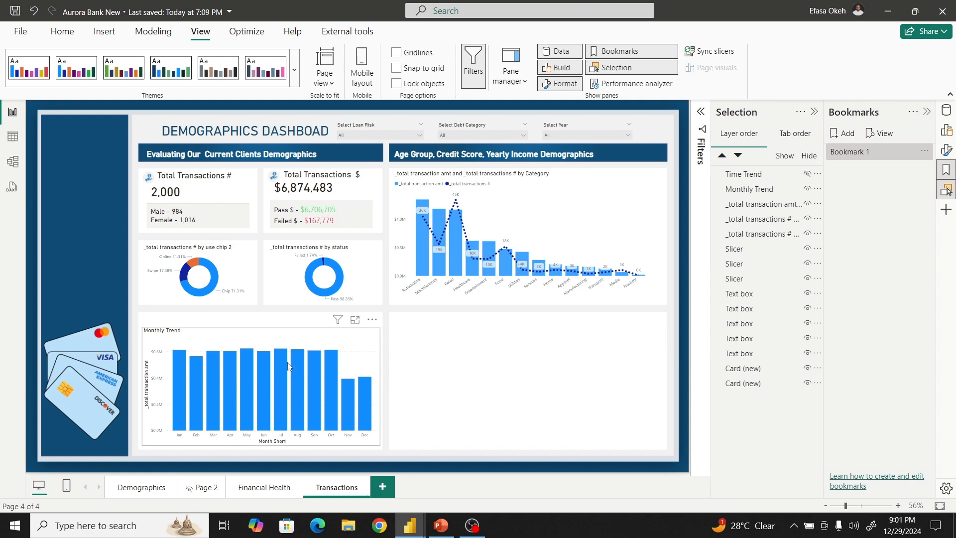
double_click(866, 152)
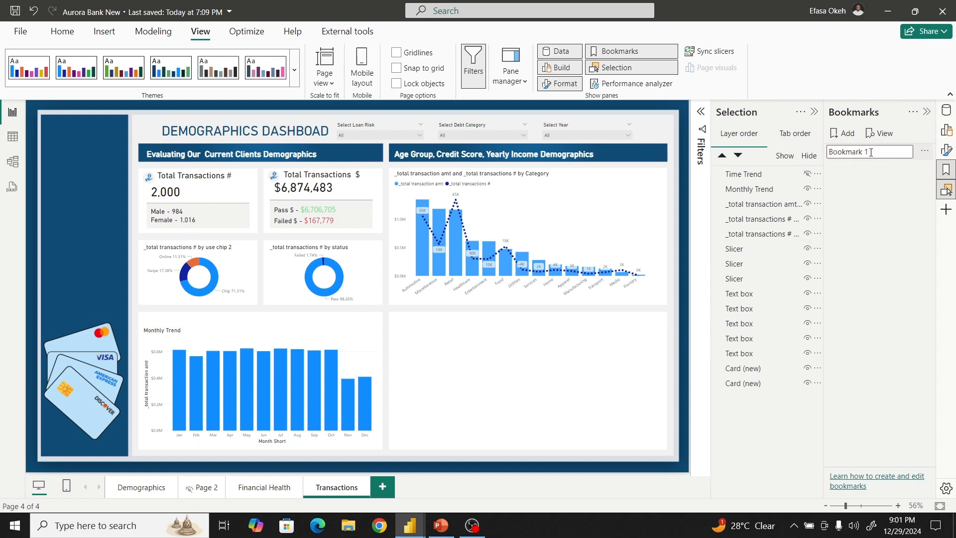
drag(868, 152, 823, 156)
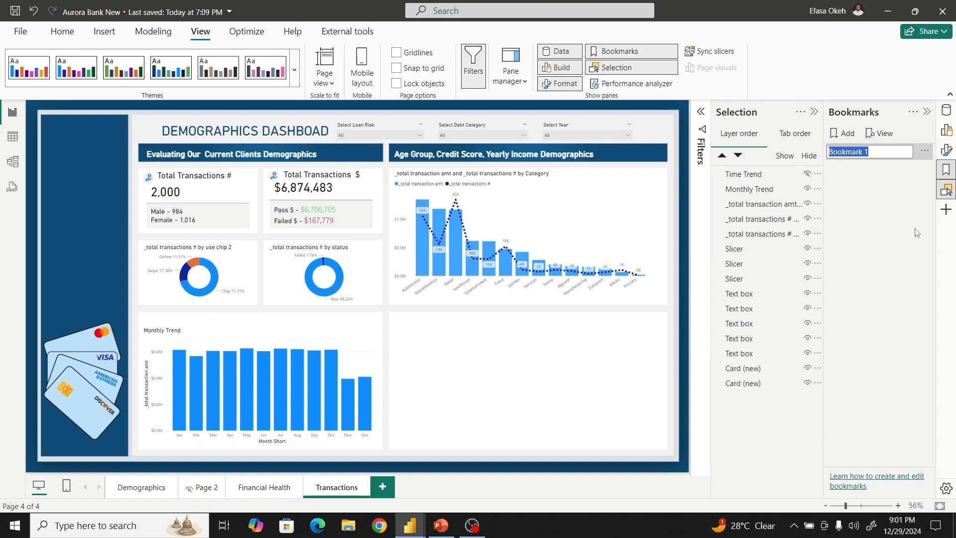
text(Monthly Trend)
key(Return)
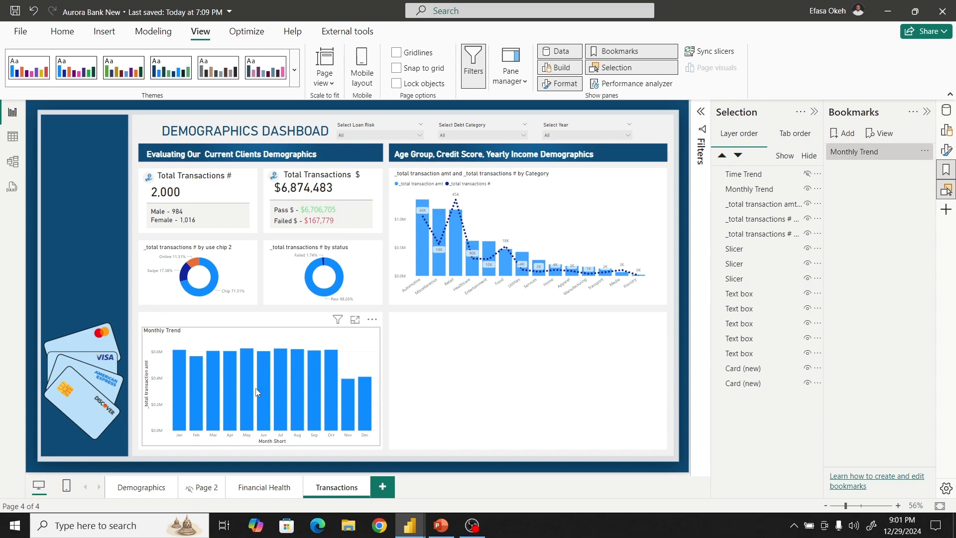
- Hide the Monthly Trend chart, show the Time Trend matrix, and save that view as a bookmark named Time Trend
click(808, 190)
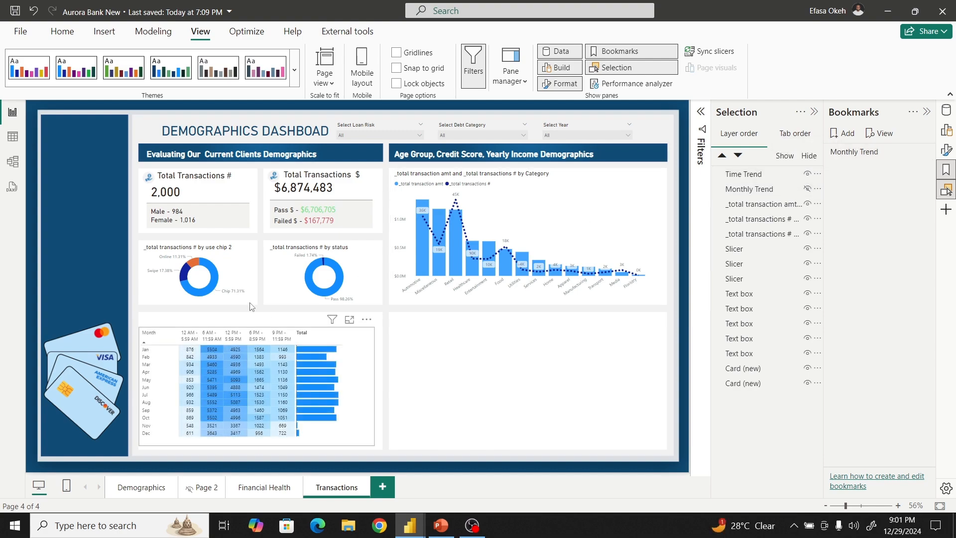
click(846, 133)
double_click(856, 169)
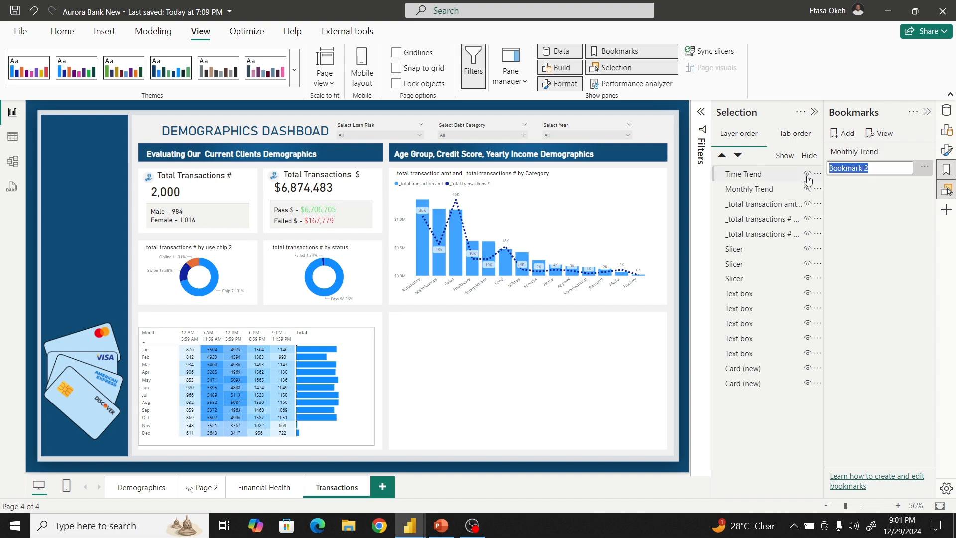
text(Time Trend)
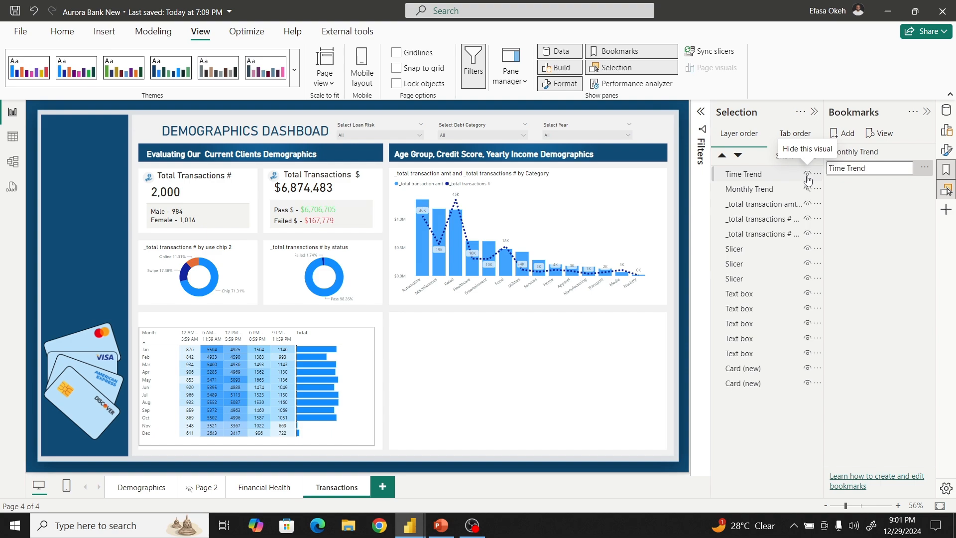
key(Return)
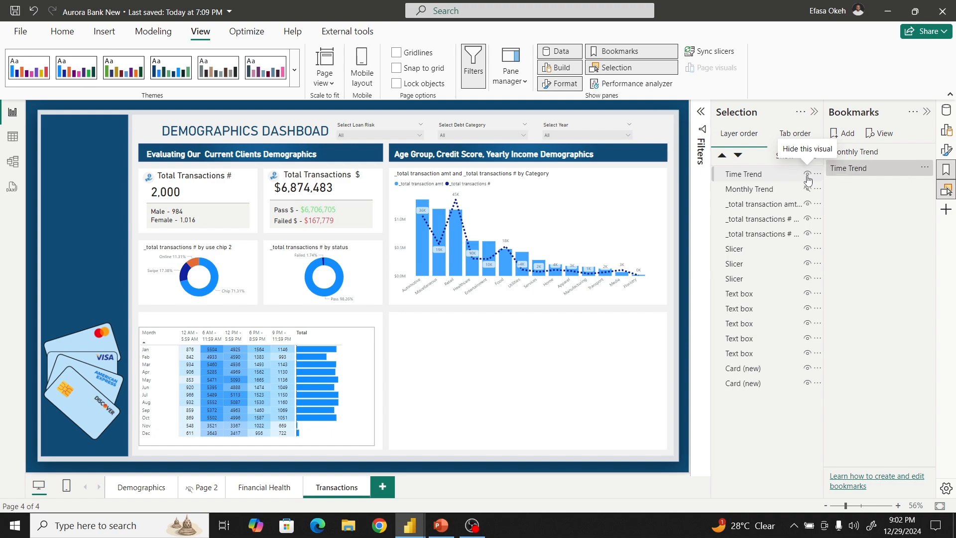
- Check both bookmarks by switching between them and shift the Time Trend matrix slightly to match the chart's position
click(854, 152)
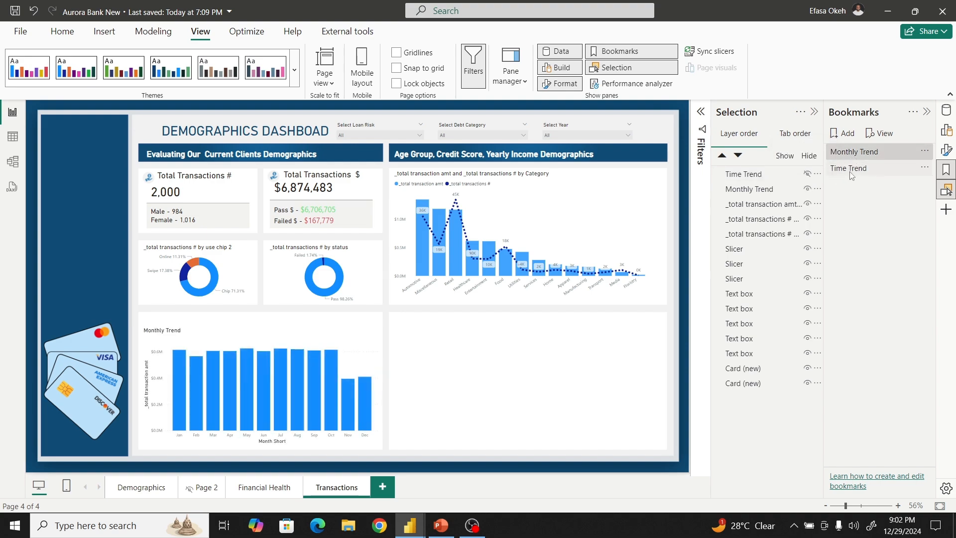
click(850, 172)
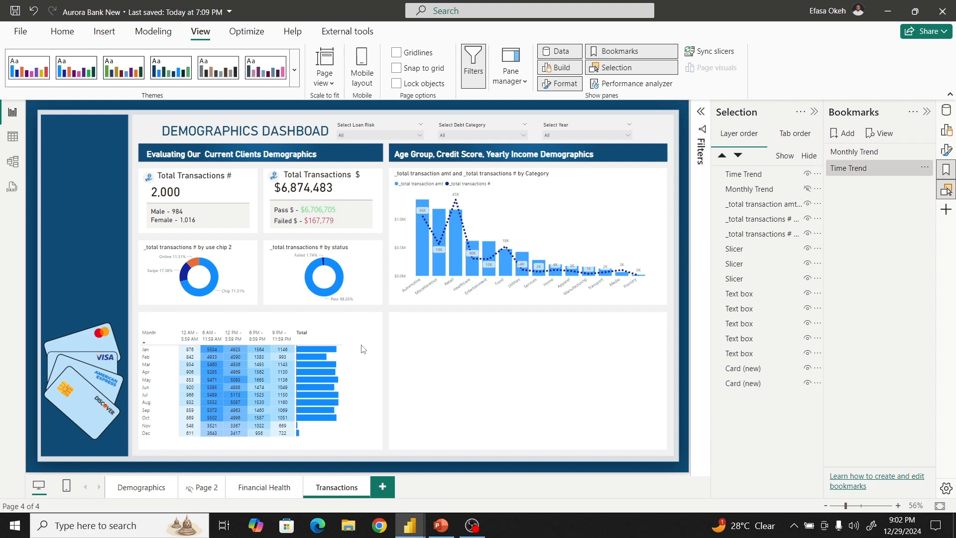
drag(367, 321, 371, 325)
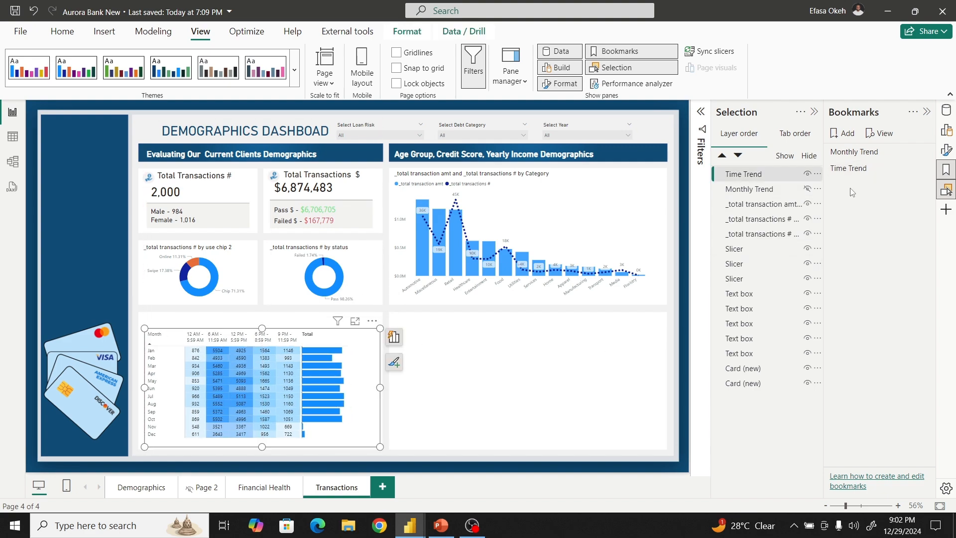
- Group the Monthly Trend and Time Trend bookmarks together and name the group Trend
click(854, 153)
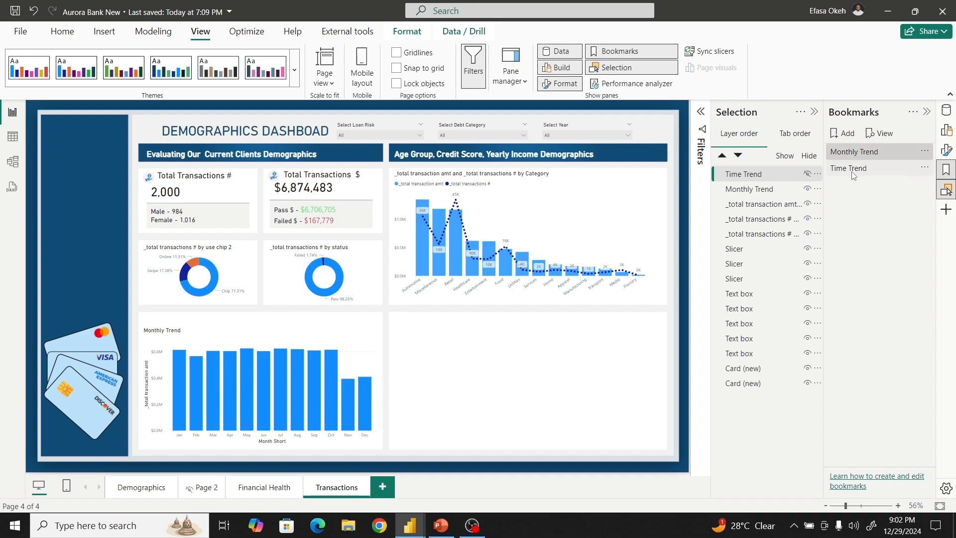
right_click(853, 175)
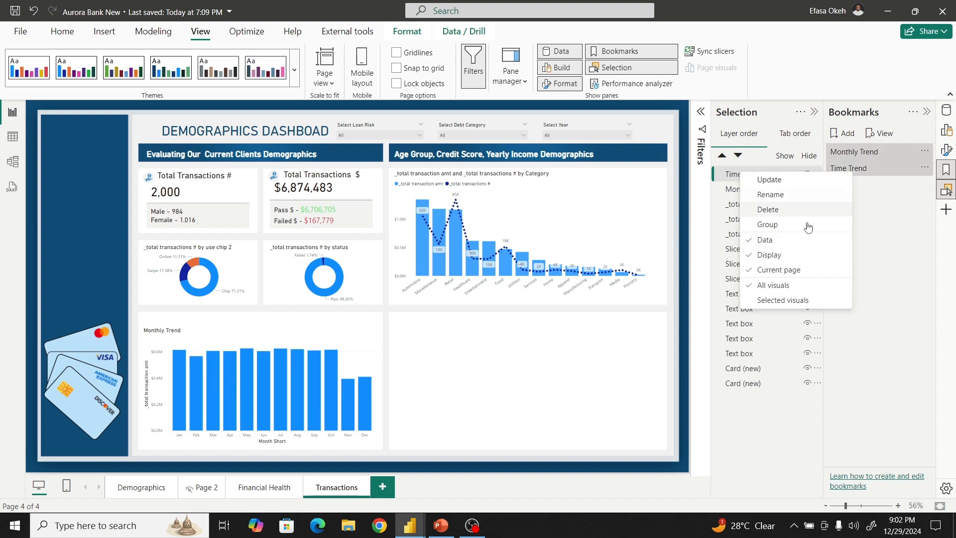
click(842, 223)
double_click(870, 153)
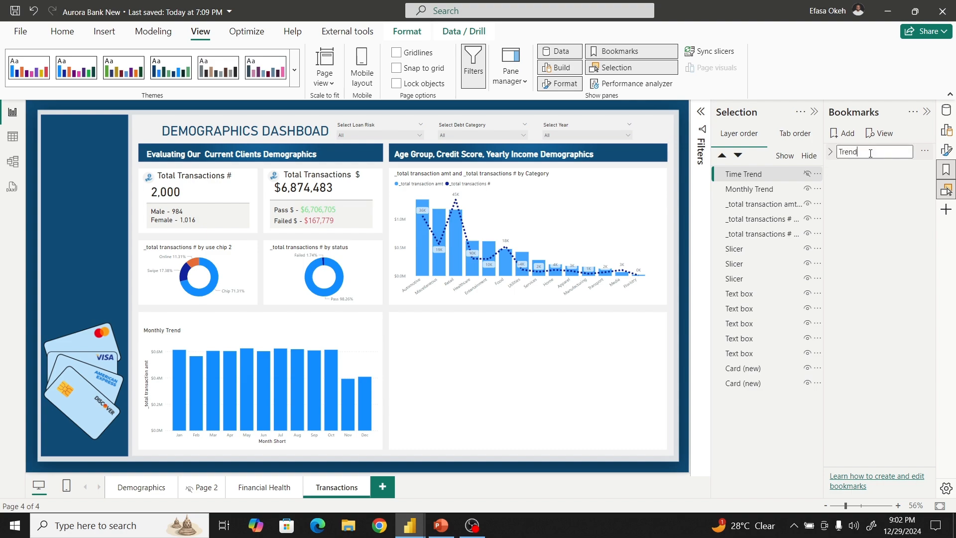
key(Return)
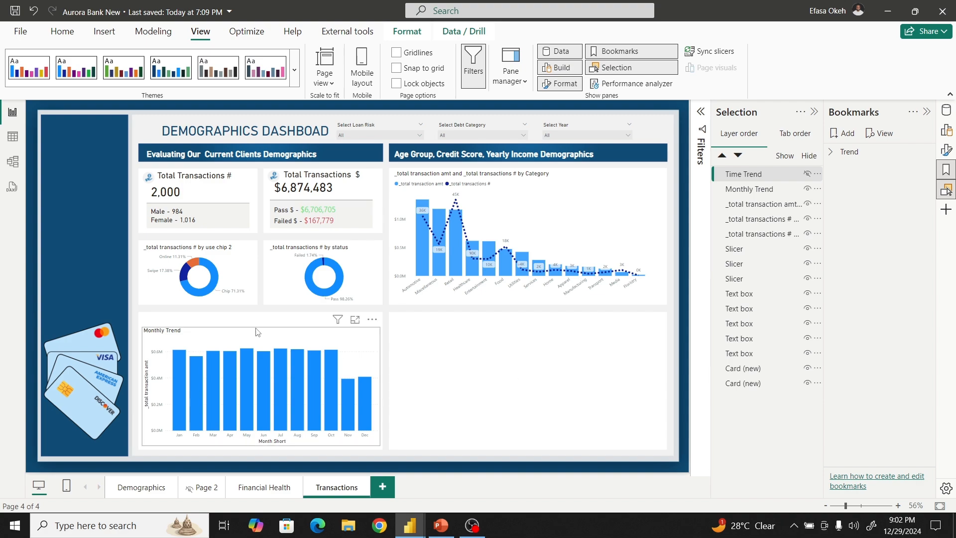
- Lower the top edge of the Monthly Trend chart to free space above it, and close the Bookmarks and Selection panes
click(376, 331)
drag(376, 331, 379, 336)
click(443, 342)
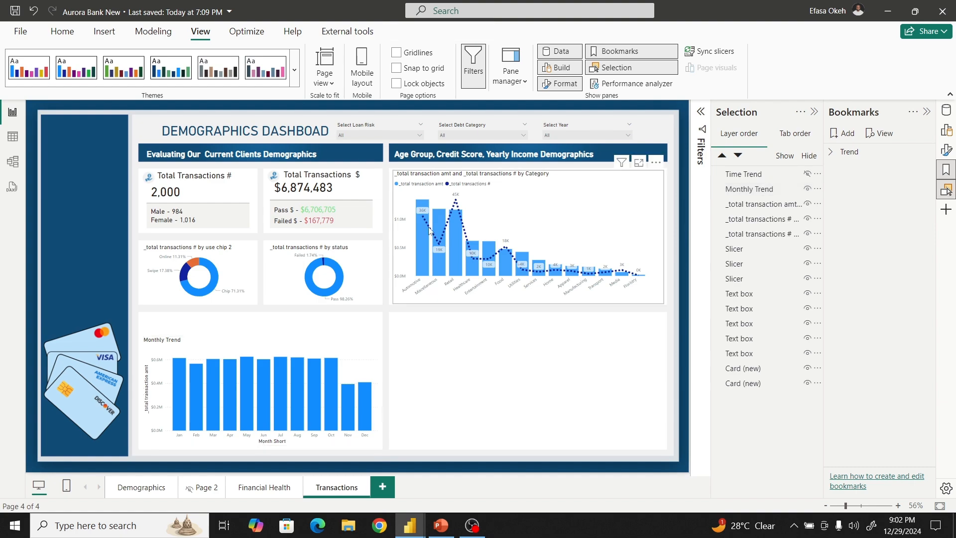
click(617, 51)
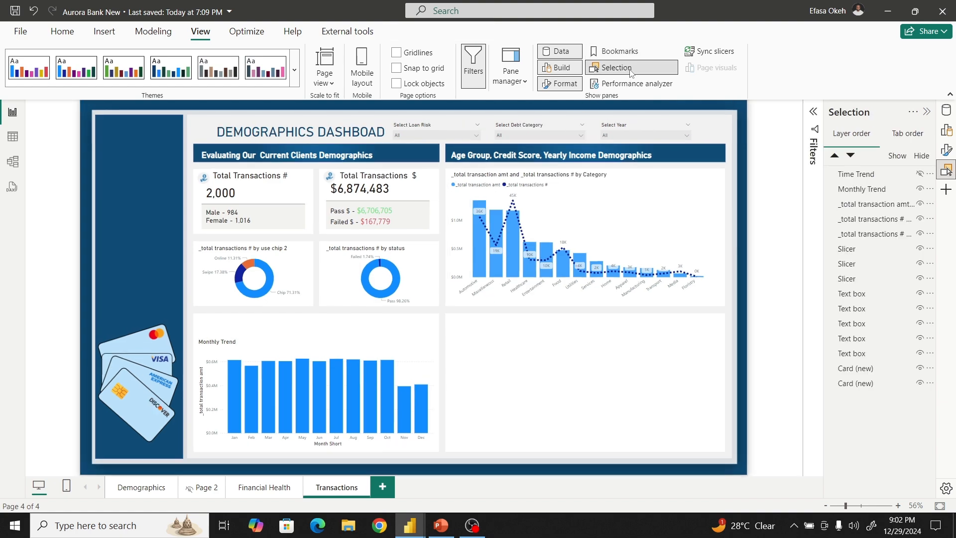
click(620, 69)
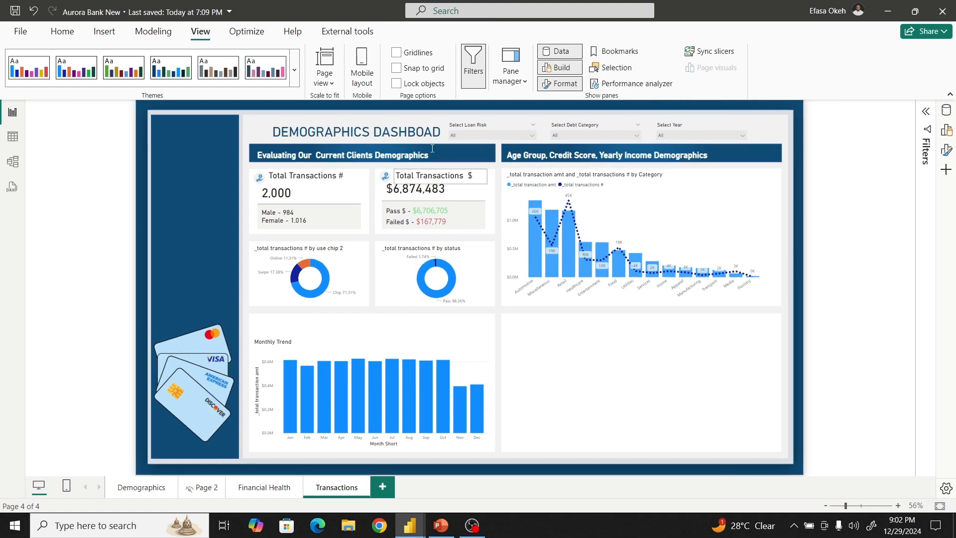
- Insert a bookmark navigator and shrink it to fit in the free space above the right half of the Monthly Trend chart
click(114, 39)
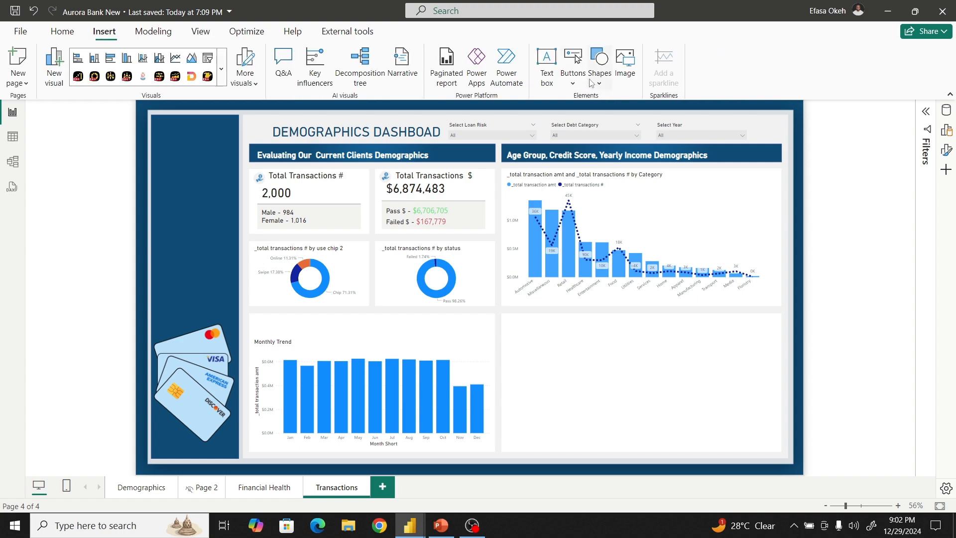
click(574, 75)
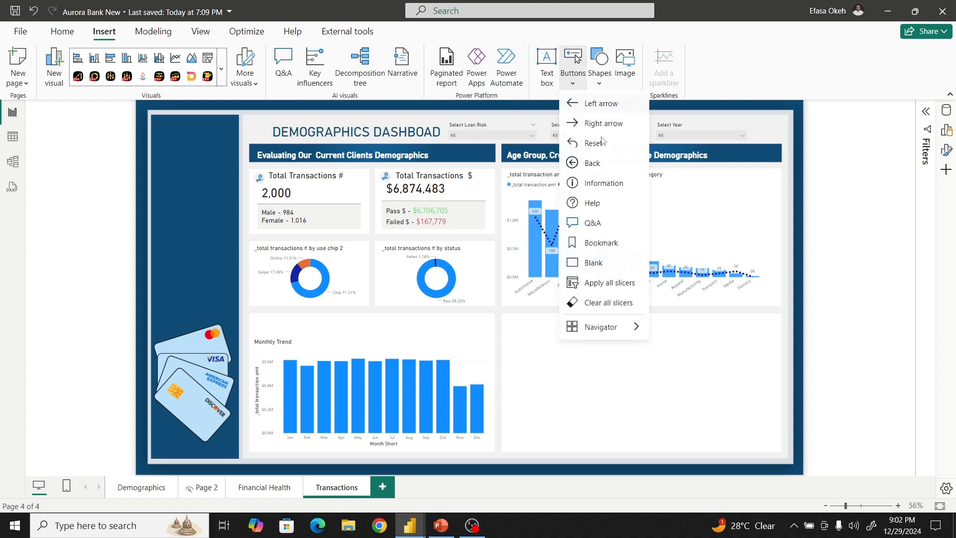
mouse_move(625, 330)
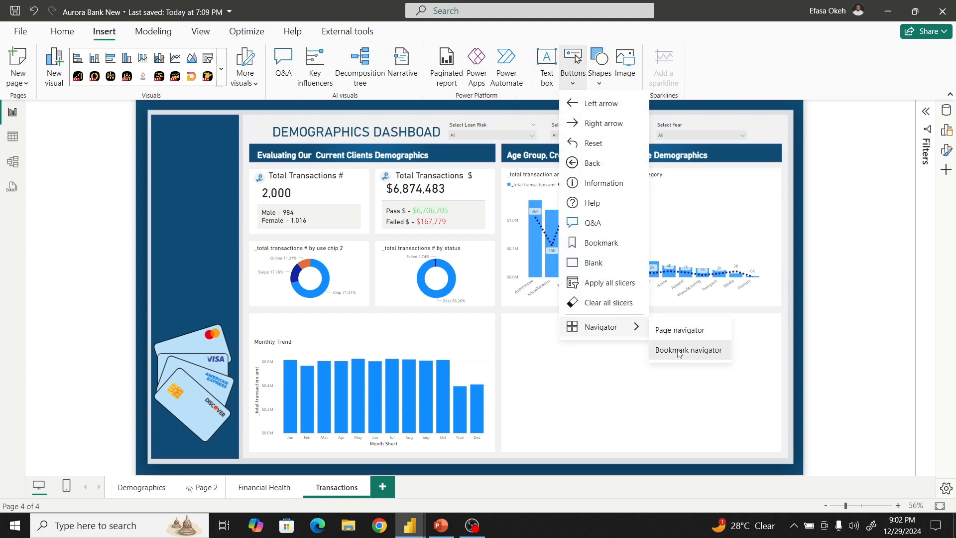
click(662, 359)
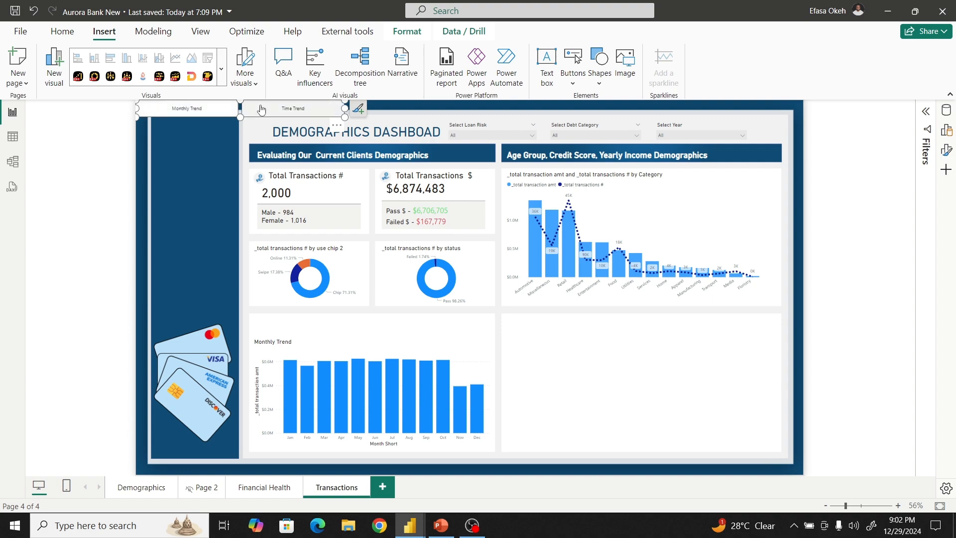
drag(260, 106, 471, 320)
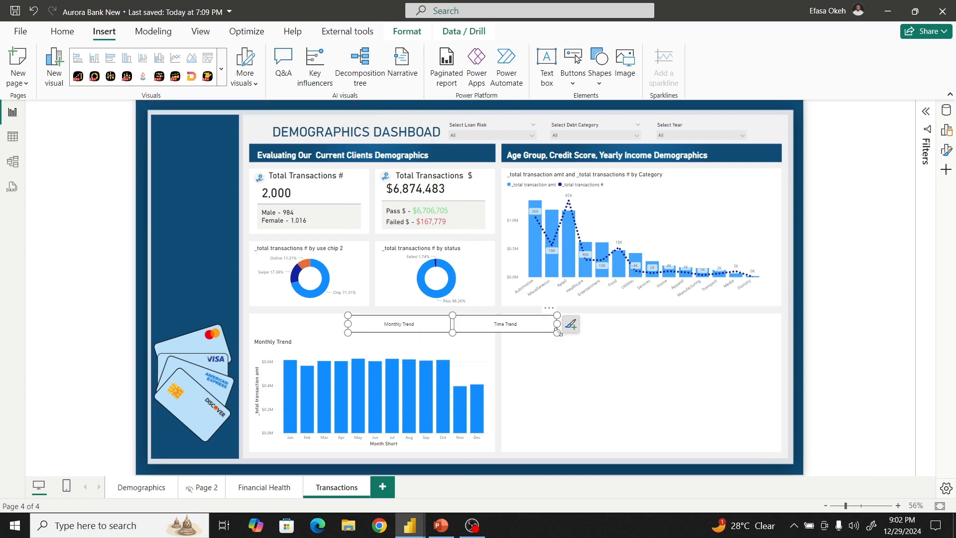
drag(557, 333, 487, 314)
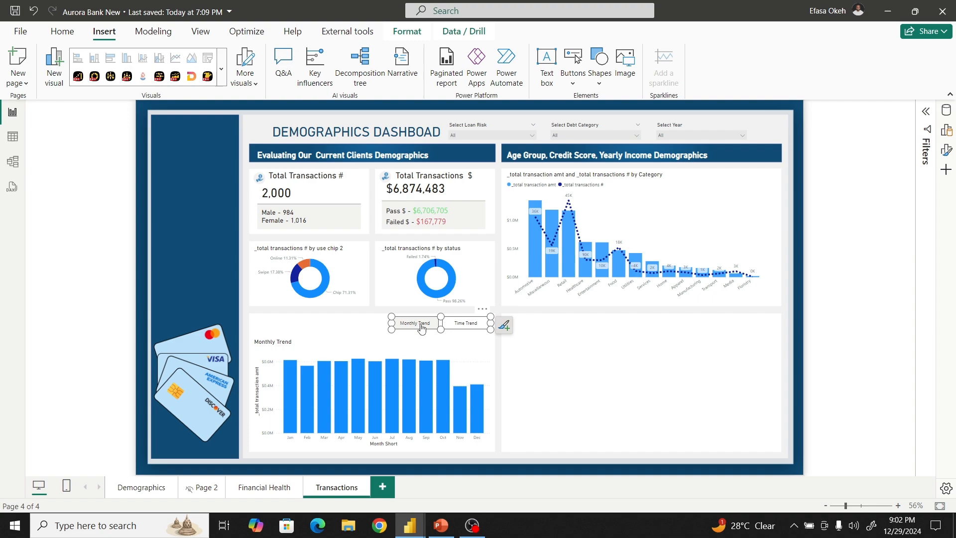
- Set the bookmark navigator's font color to medium gray for the Default state
click(945, 150)
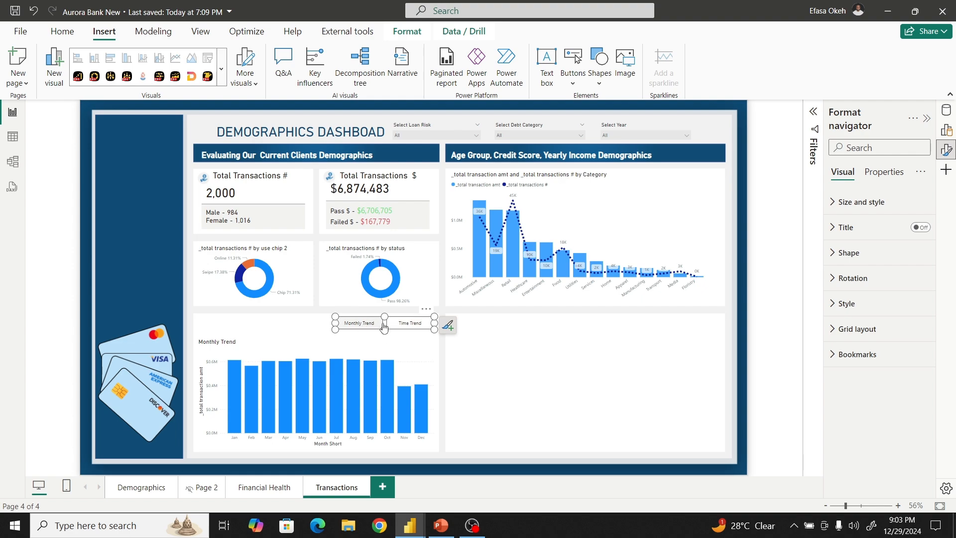
click(842, 304)
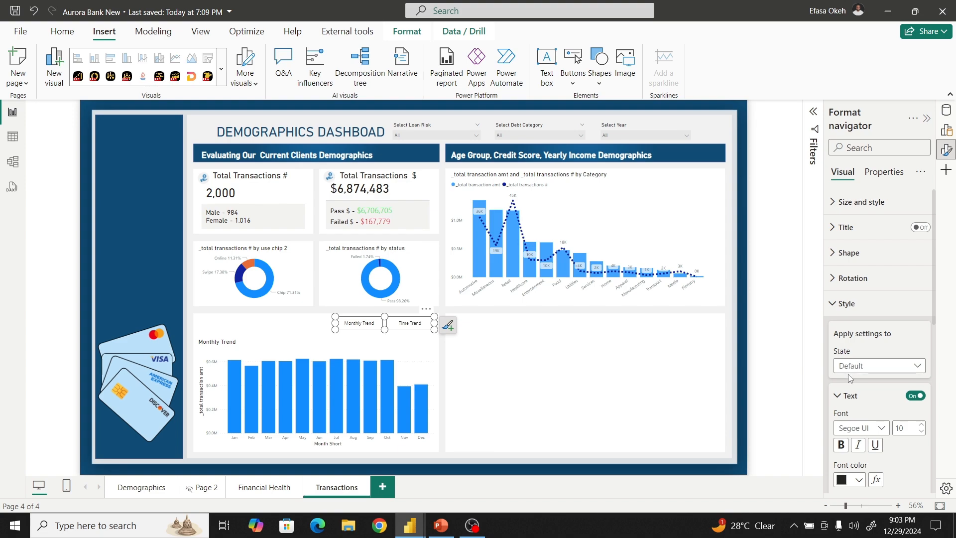
scroll(871, 359, down, 3)
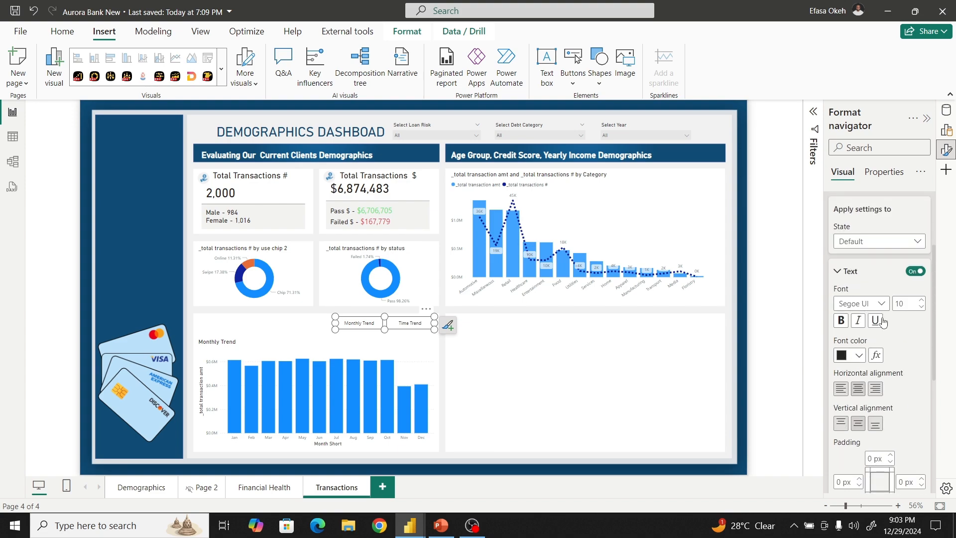
click(860, 356)
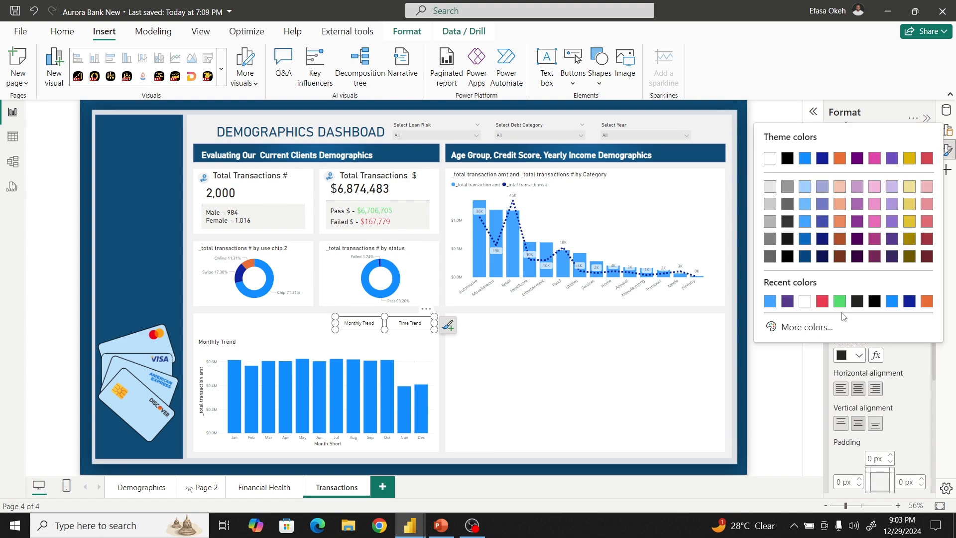
click(770, 239)
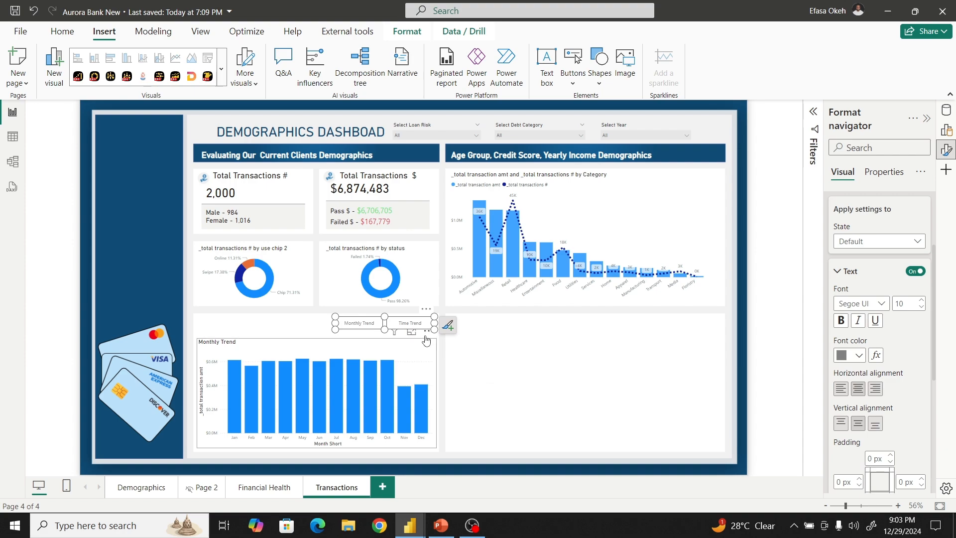
- Give the navigator buttons a light gray fill in the Default state and activate the Monthly Trend button
scroll(853, 321, down, 6)
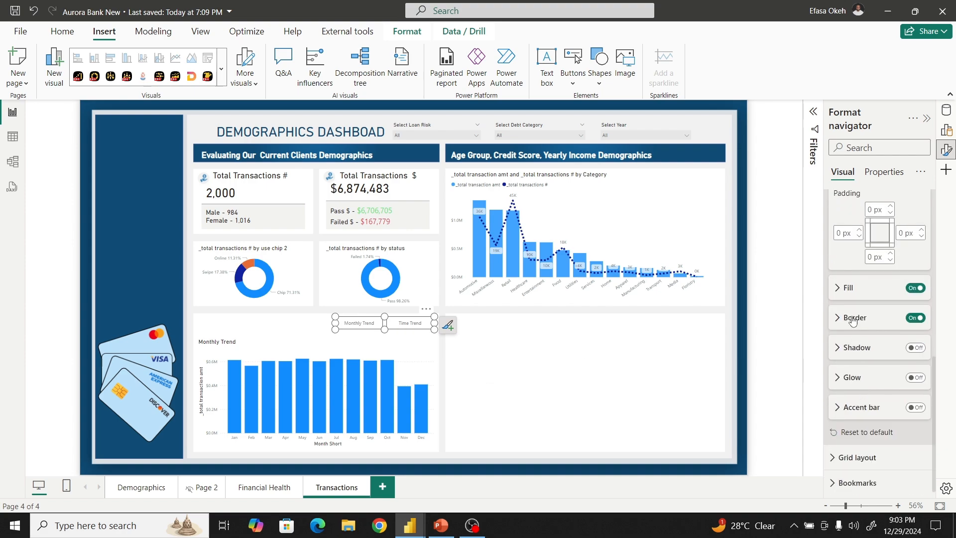
click(848, 288)
click(859, 321)
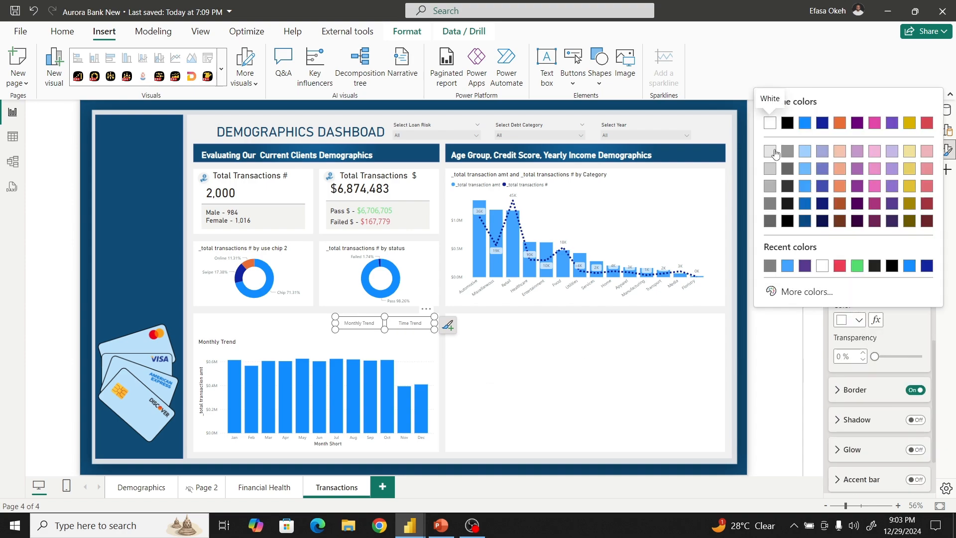
click(770, 151)
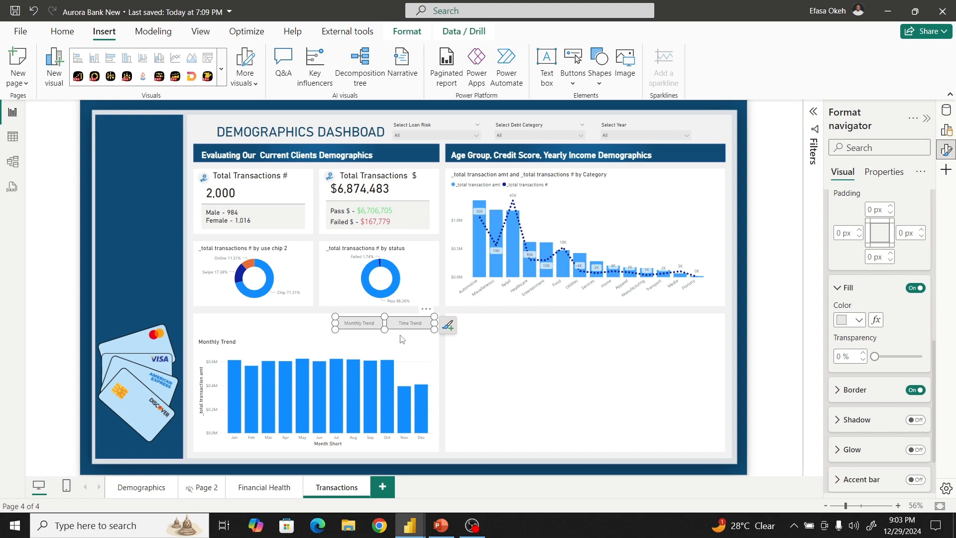
ctrl+click(355, 328)
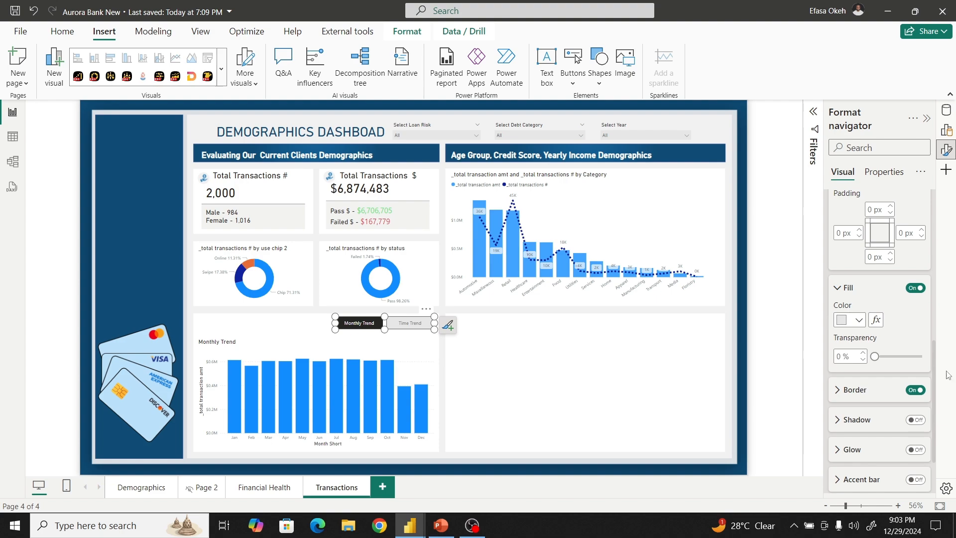
- Set the navigator's text size to 14 for the Hover state
scroll(894, 372, up, 5)
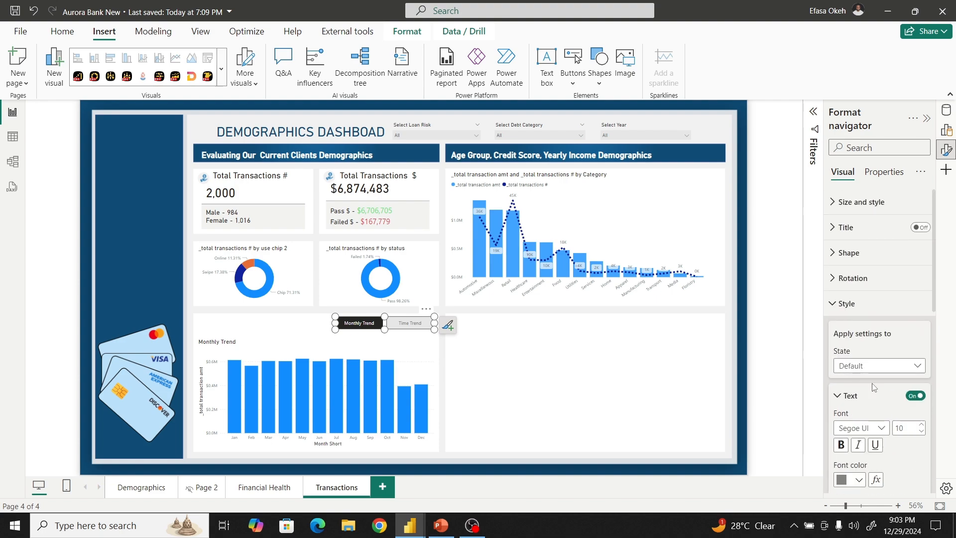
click(860, 367)
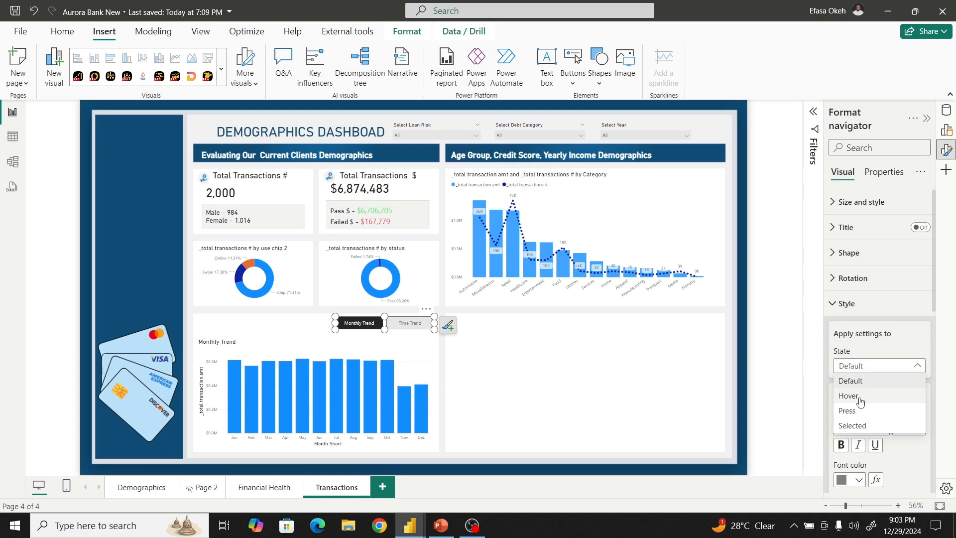
click(859, 397)
scroll(869, 422, down, 3)
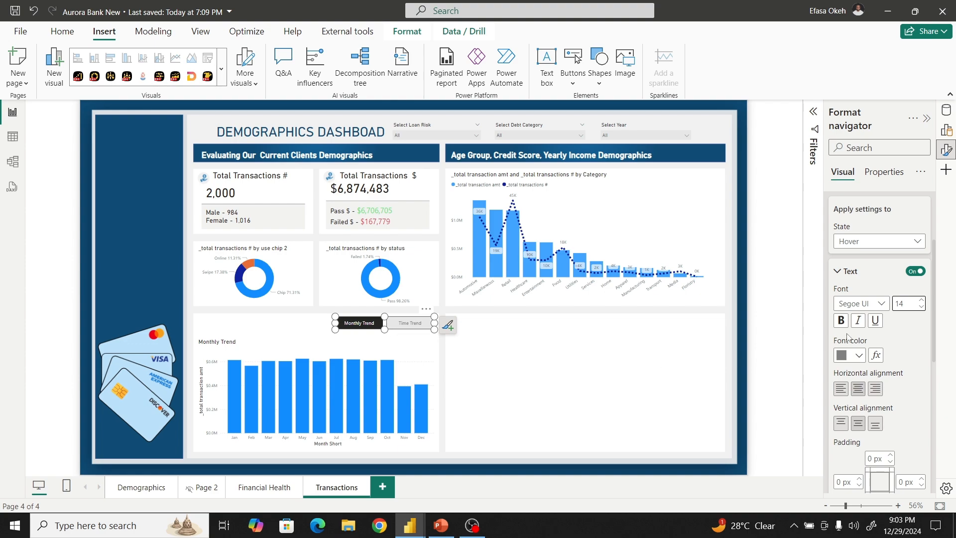
- Style the navigator's Selected state with text size 14 and a light blue fill
click(855, 241)
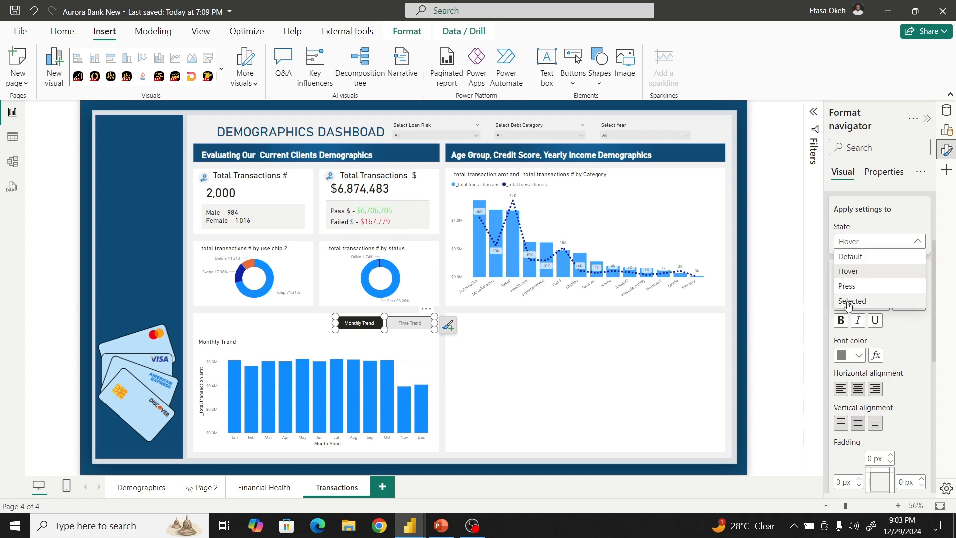
click(852, 299)
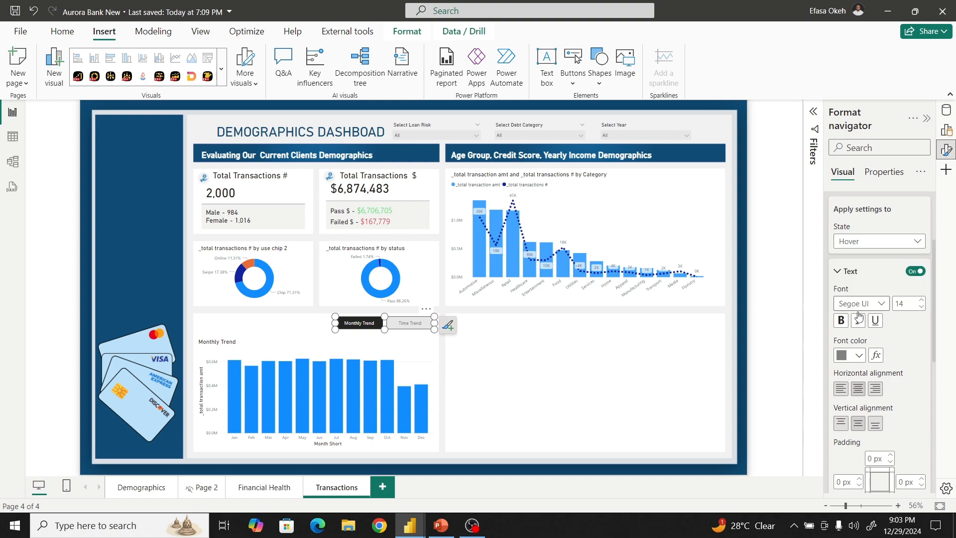
click(922, 300)
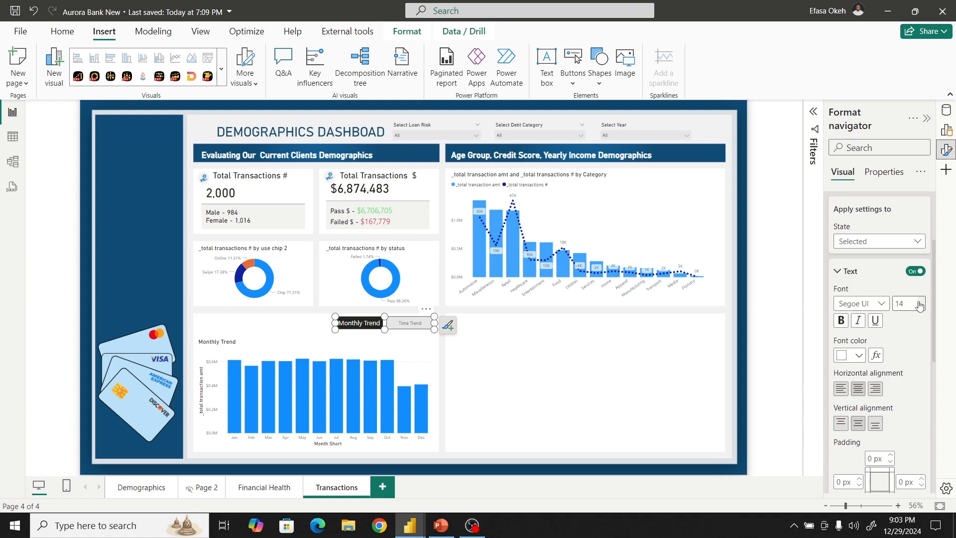
scroll(896, 331, down, 5)
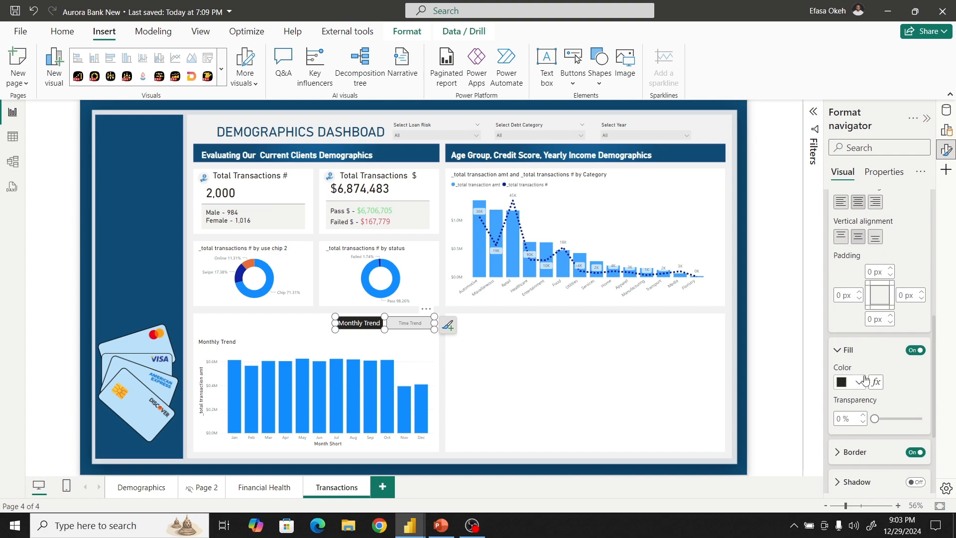
click(857, 382)
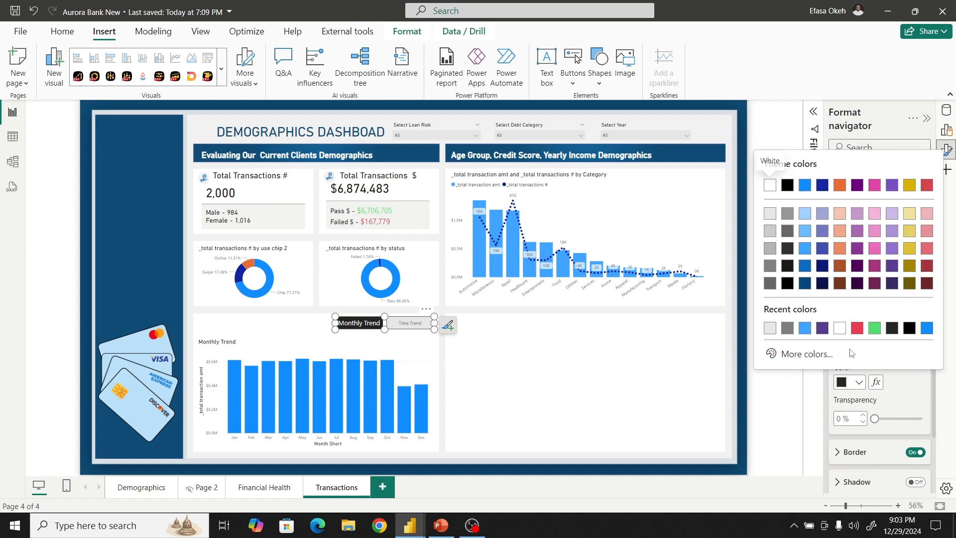
click(805, 329)
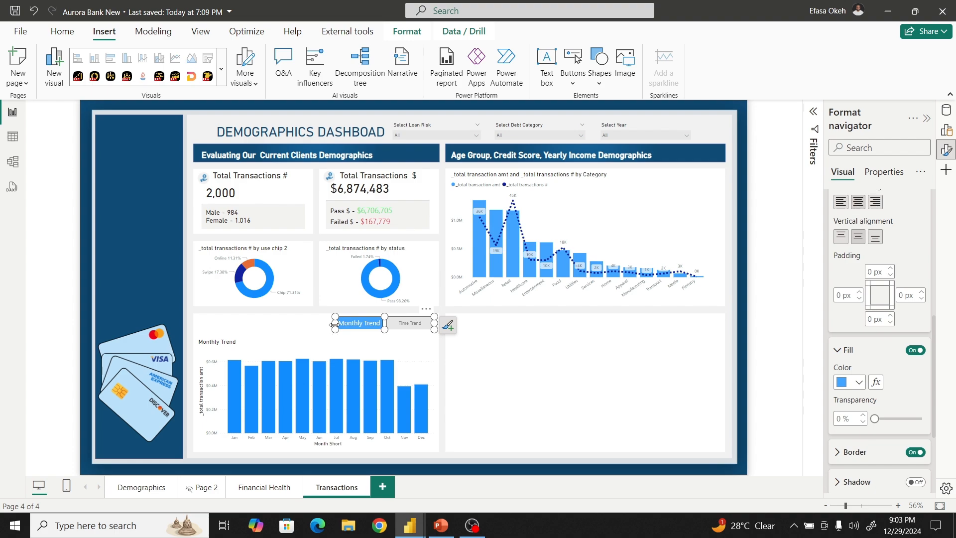
- Widen the bookmark navigator slightly and test it by switching to the Time Trend matrix
drag(332, 324, 327, 323)
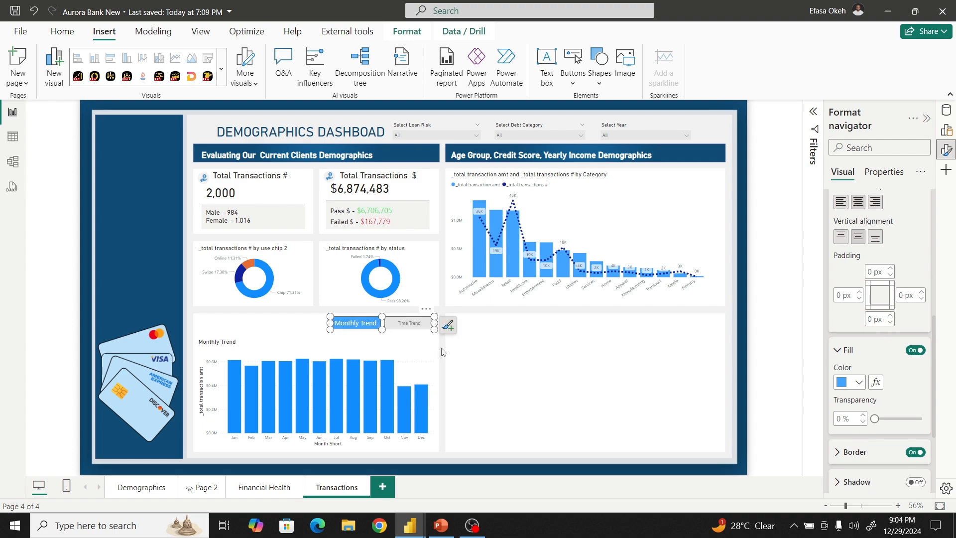
click(509, 383)
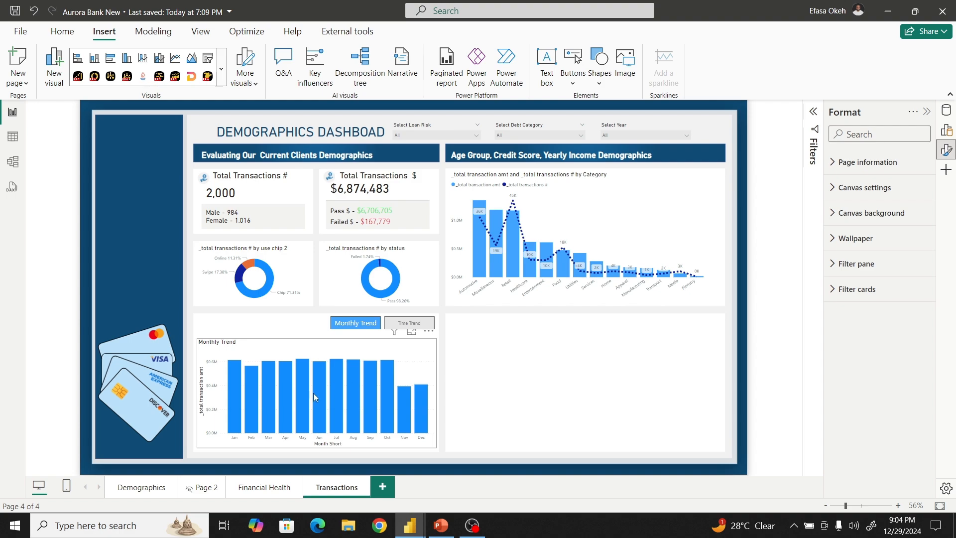
click(411, 324)
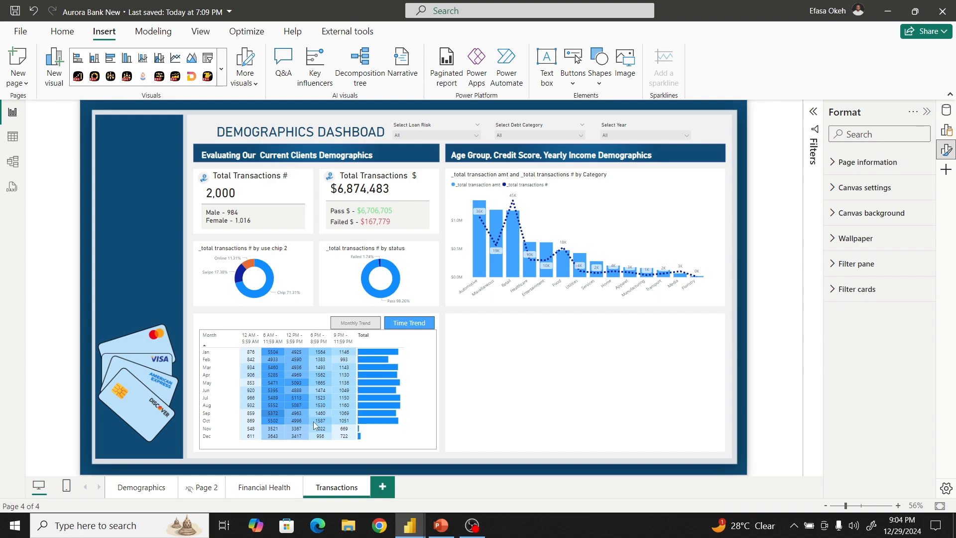
click(387, 355)
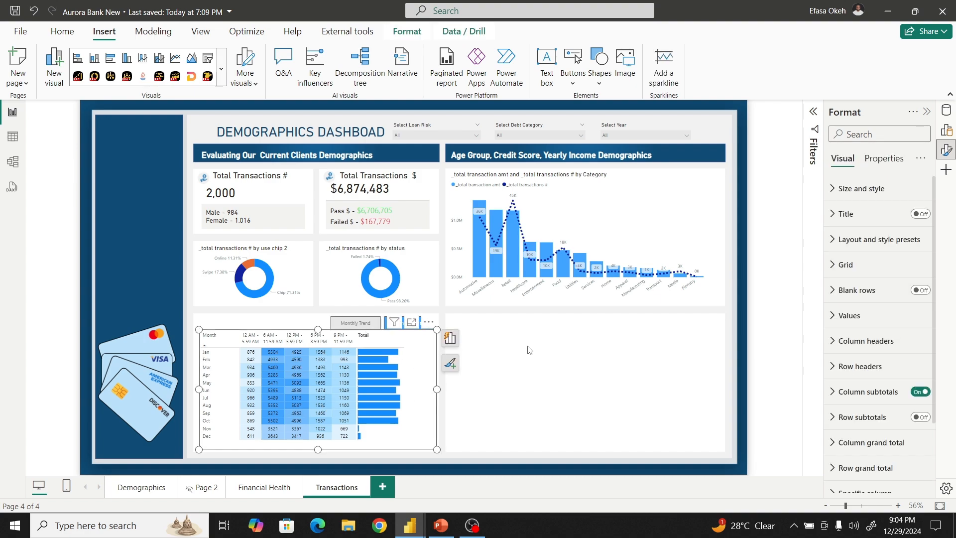
- Switch to the finished Aurora_Bank report and examine the state and city charts on its Transactions page
click(554, 347)
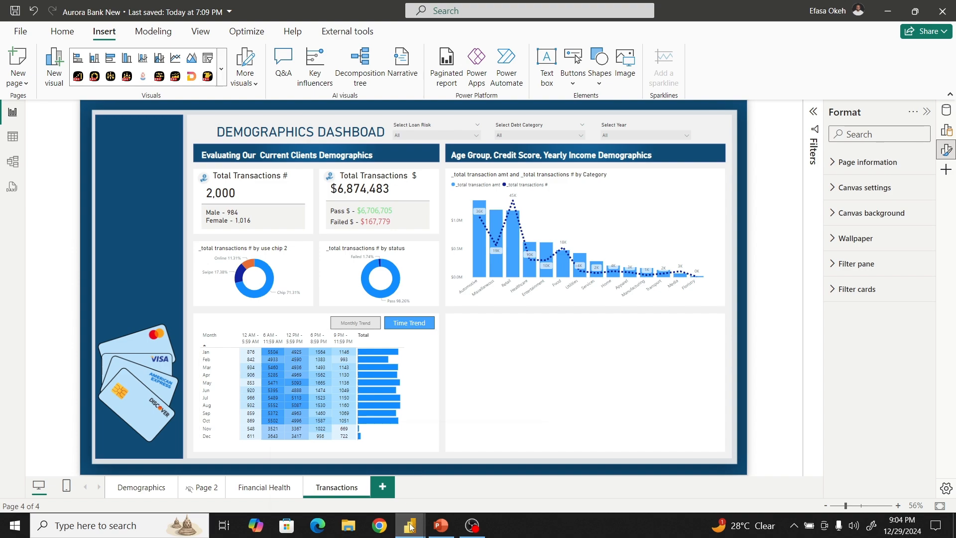
mouse_move(409, 525)
click(448, 477)
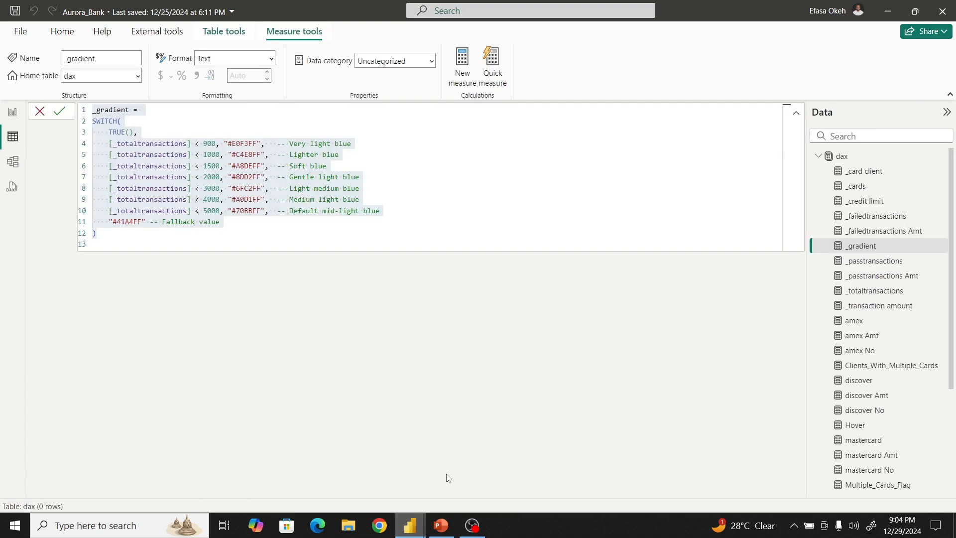
key(ctrl+a)
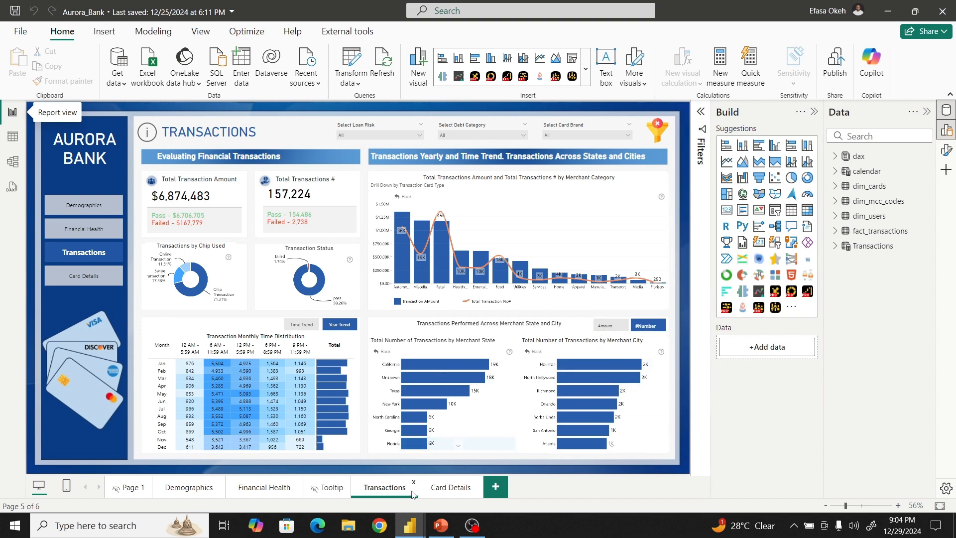
mouse_move(410, 525)
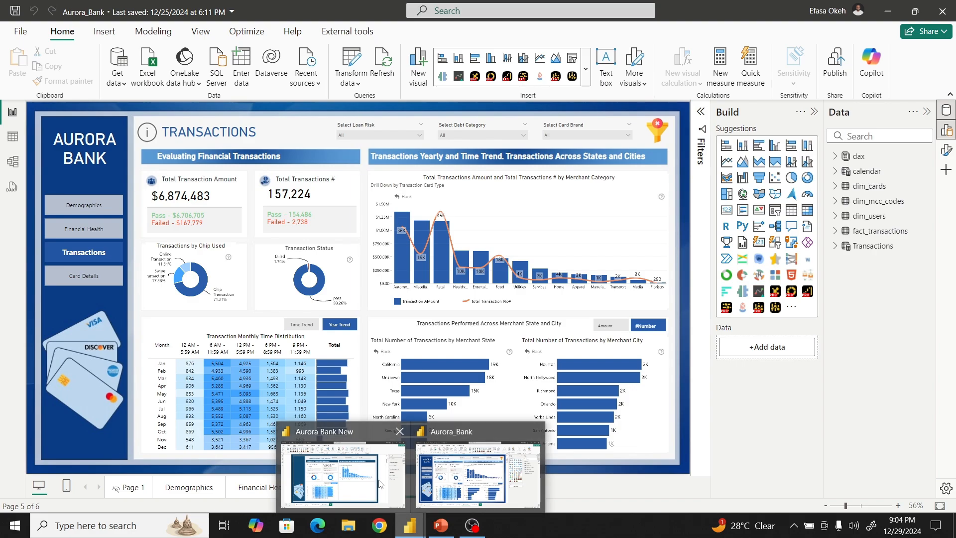
- Return to the Aurora Bank New report and inspect the distinct merchant_state values in the Fact_transactions_data table
click(352, 486)
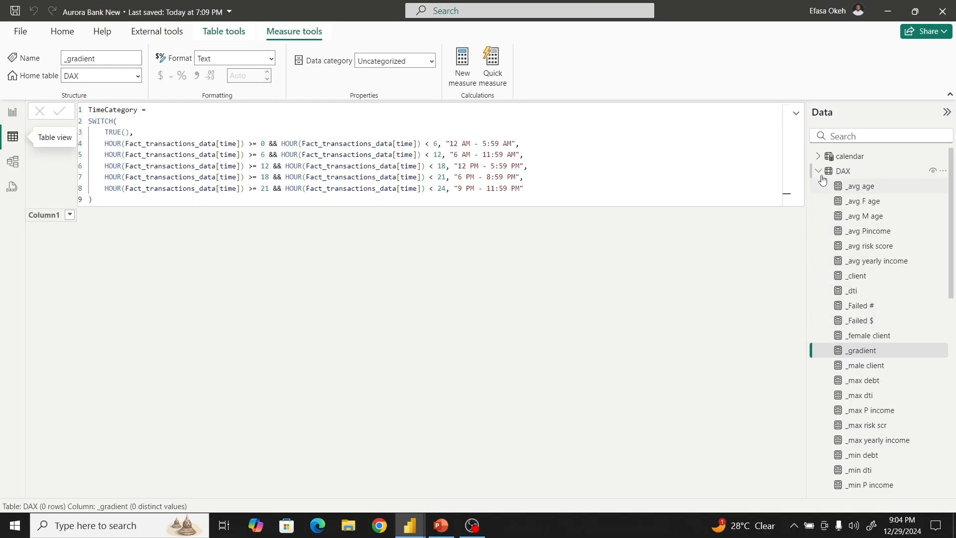
click(866, 231)
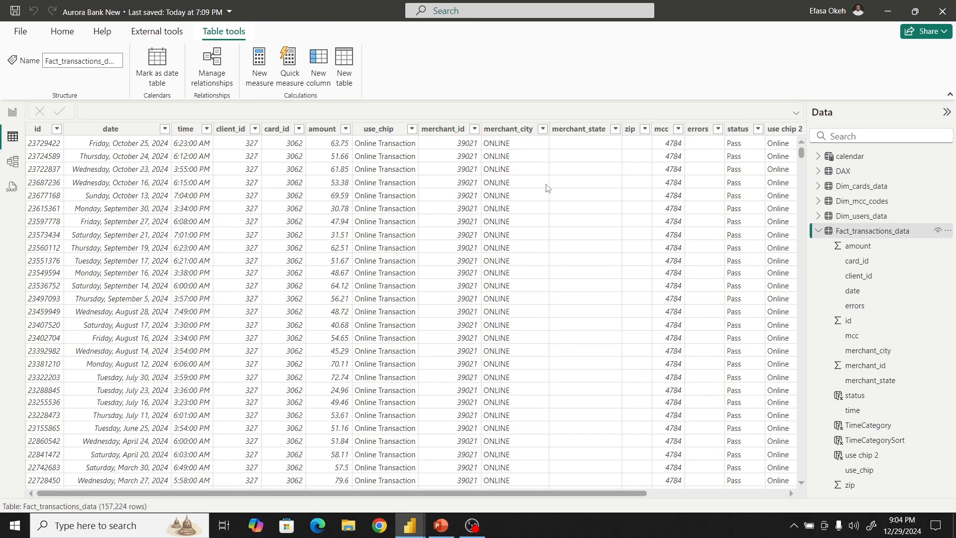
click(616, 131)
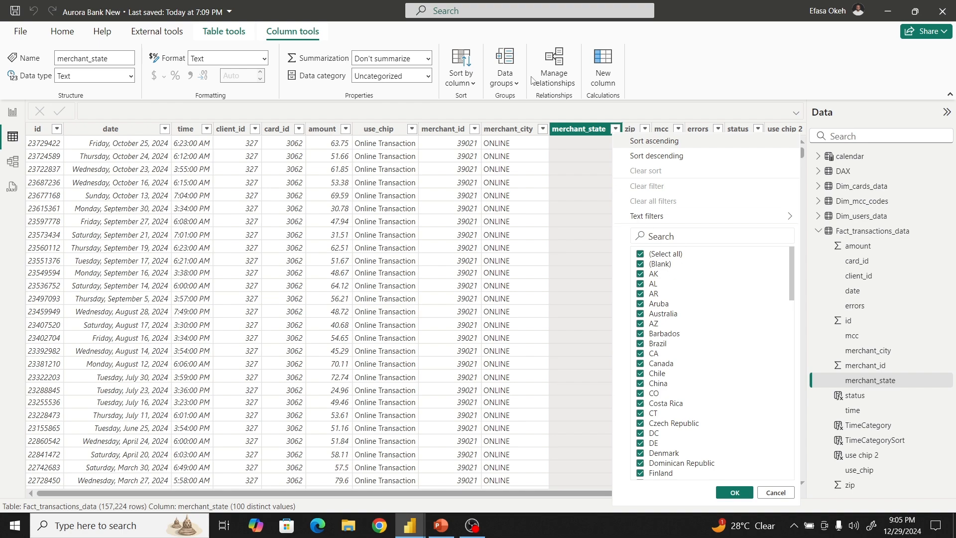
click(601, 61)
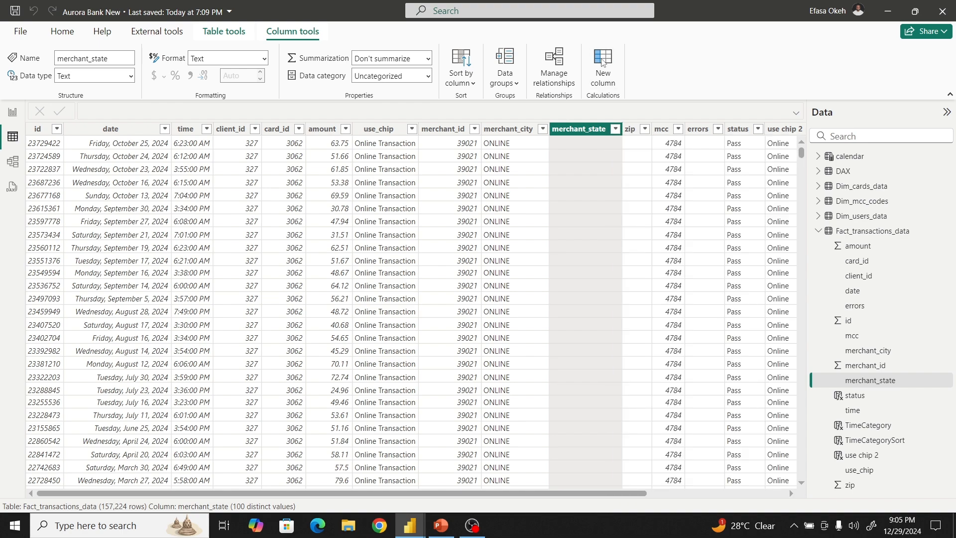
- Add a calculated column named merchant state, starting its formula with IF(Fact_transactions_data[merchant_state] = BLANK()
click(602, 61)
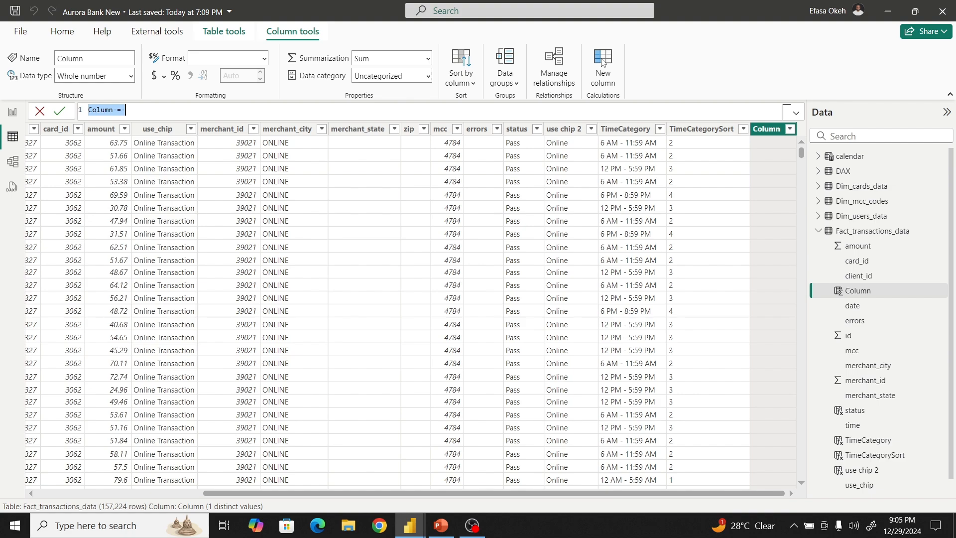
text(merchant state)
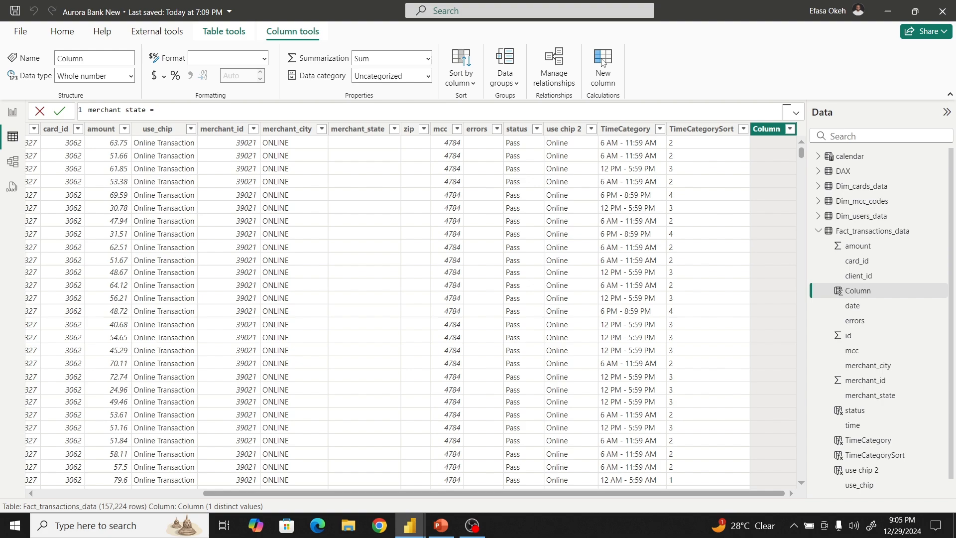
text(if)
key(BackSpace)
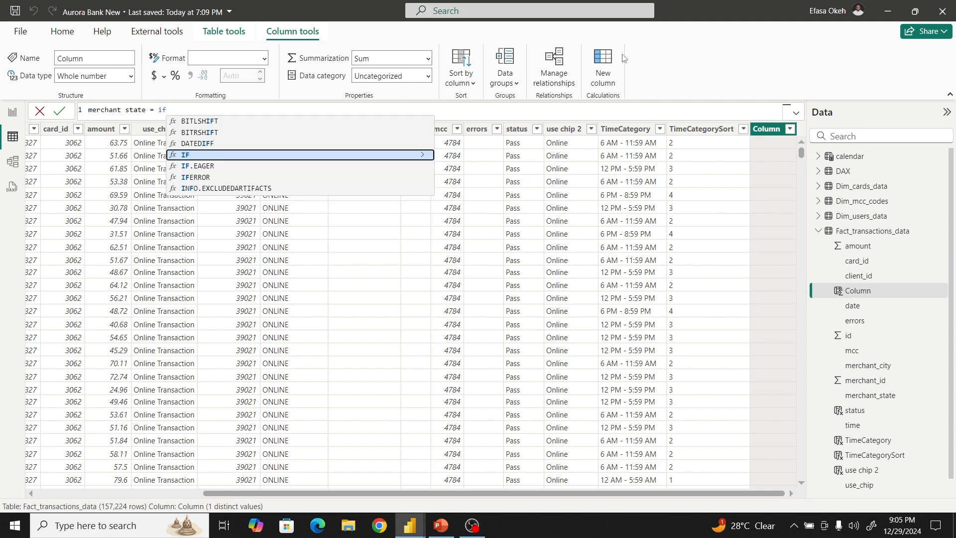
click(243, 157)
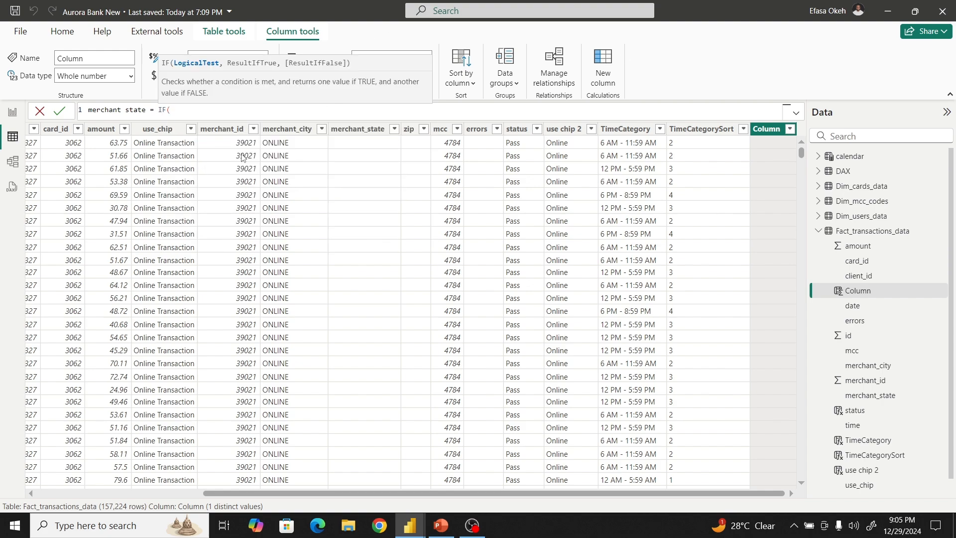
text(mer)
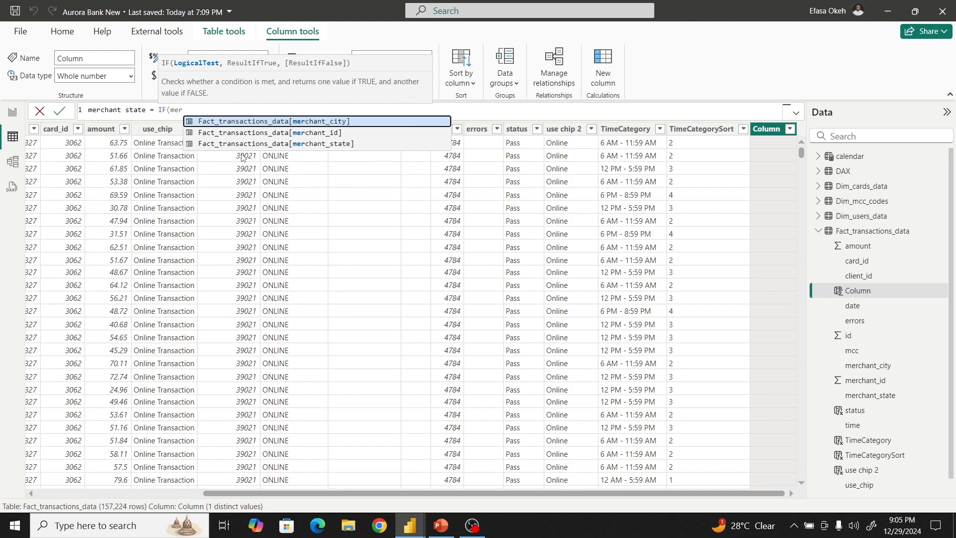
click(270, 144)
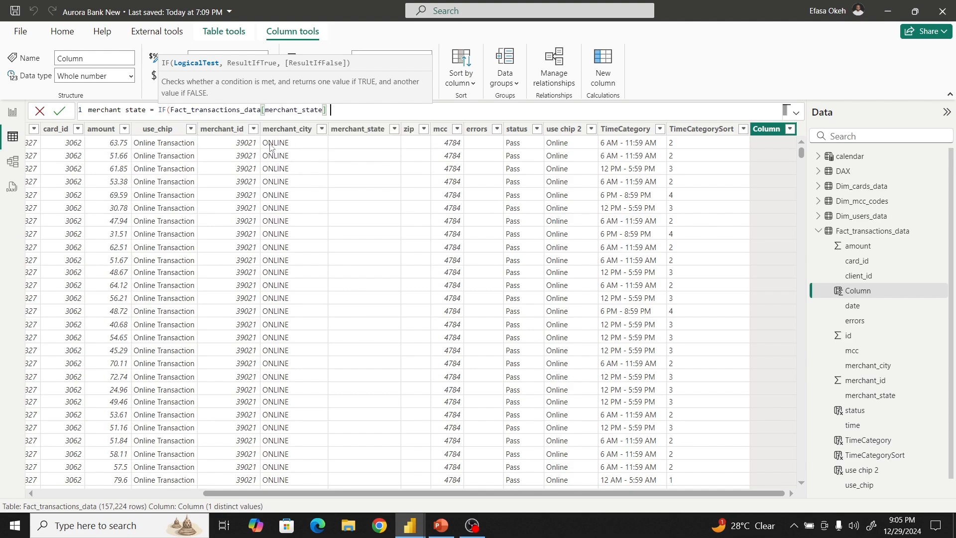
text(= Blan)
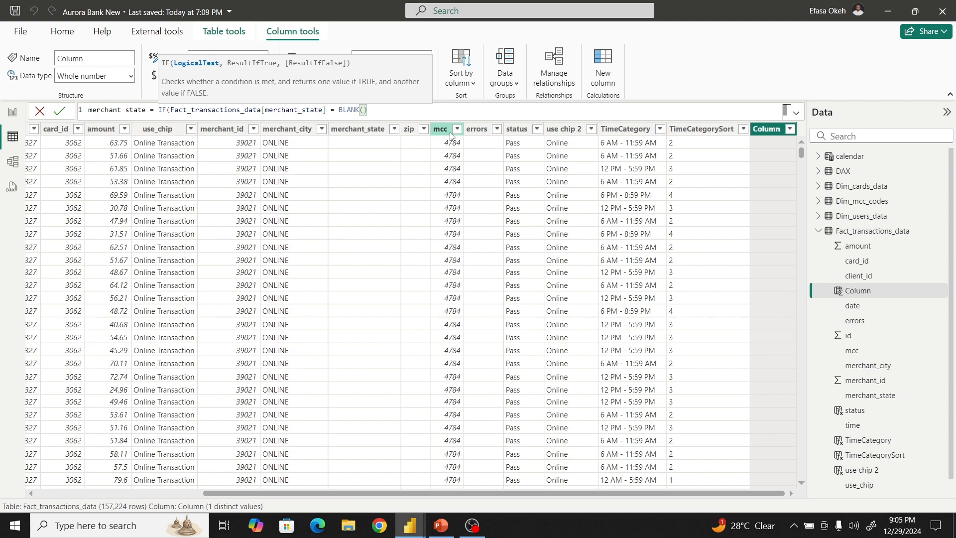
- Complete the merchant state formula to return "Unknown" for blanks and Fact_transactions_data[merchant_state] otherwise, and commit it
text(, "unk)
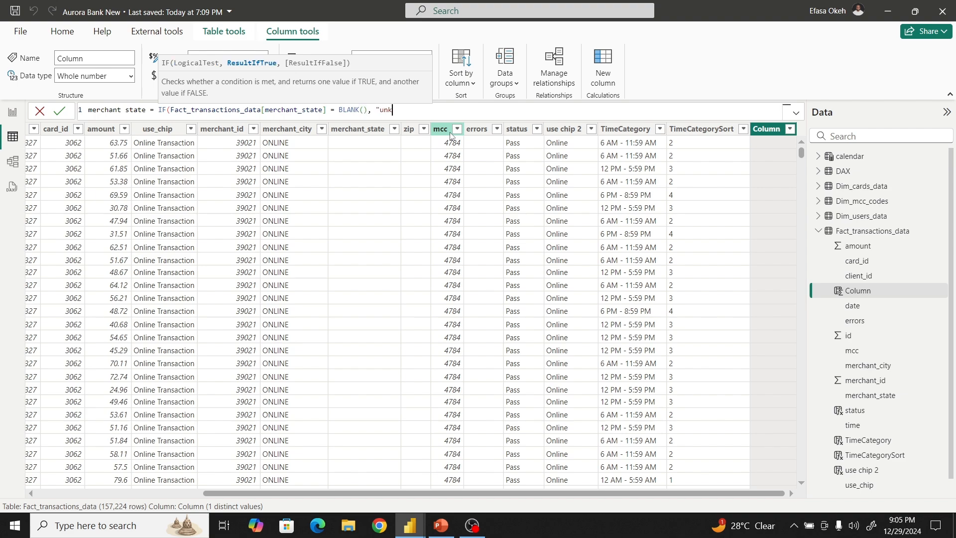
text(nown",mercha)
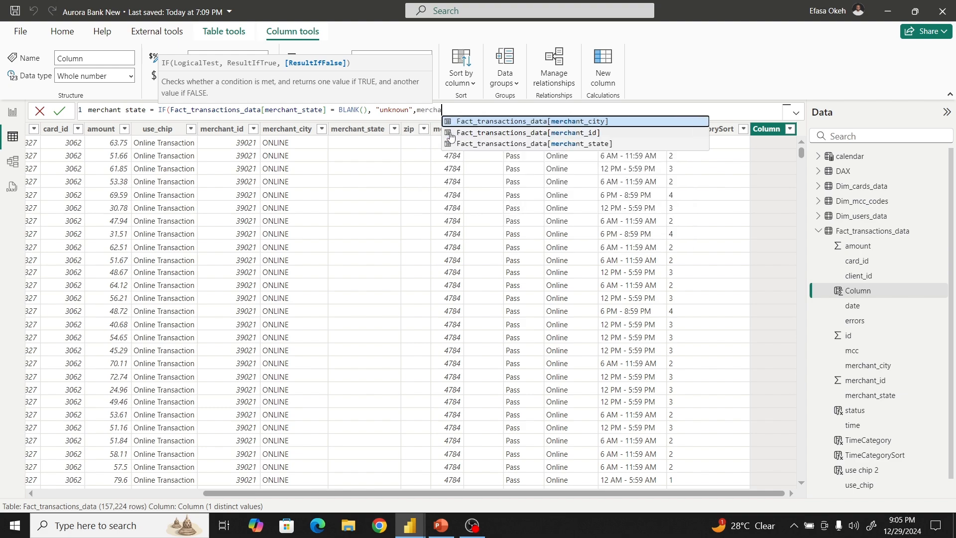
click(485, 143)
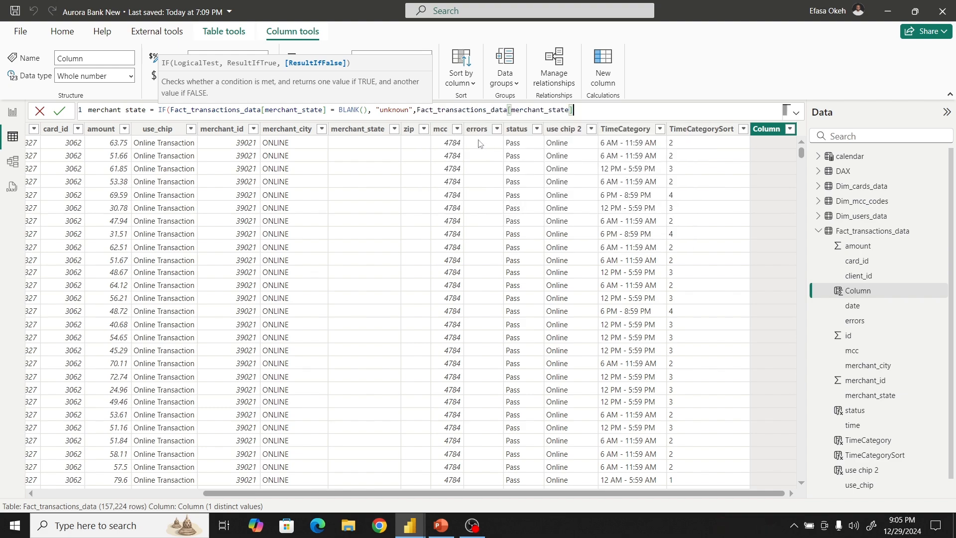
double_click(384, 109)
text(Unknown)
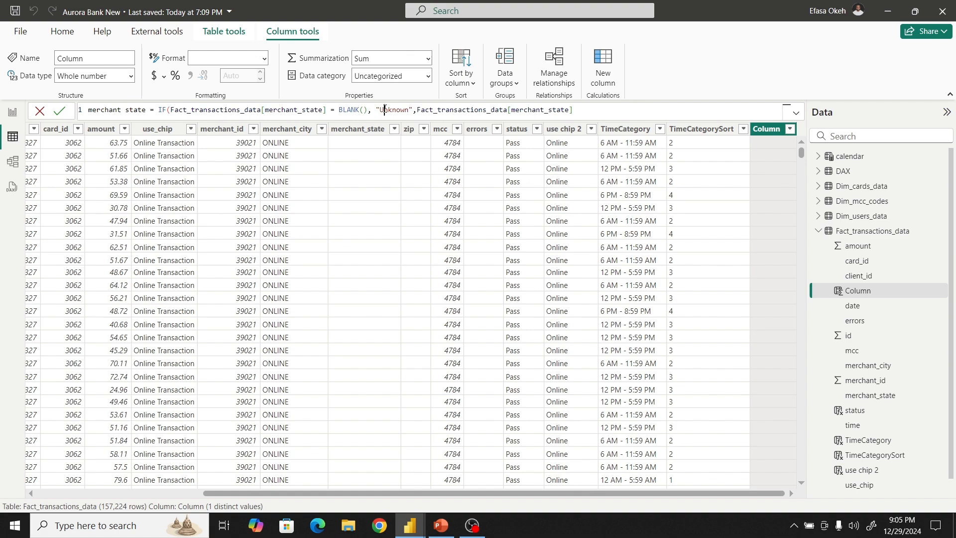
click(579, 113)
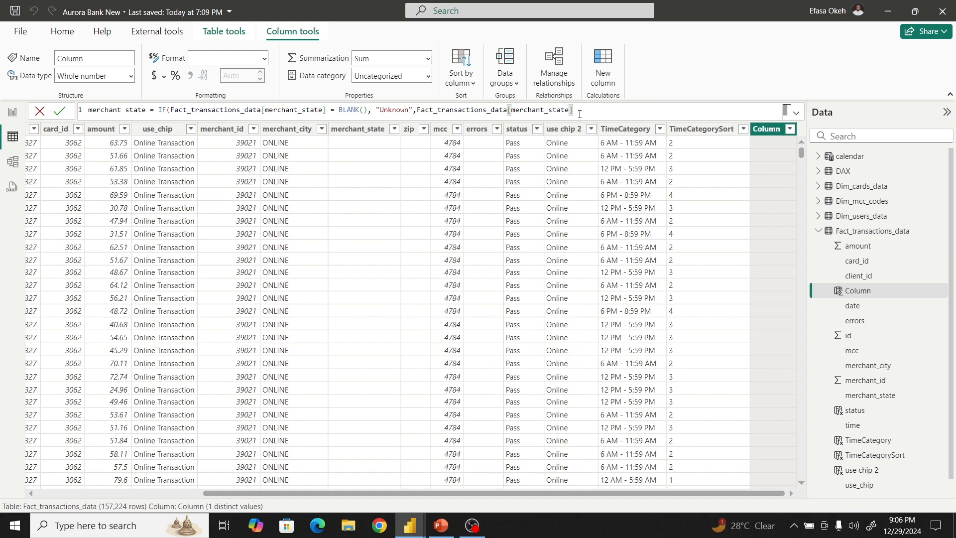
text())
key(Return)
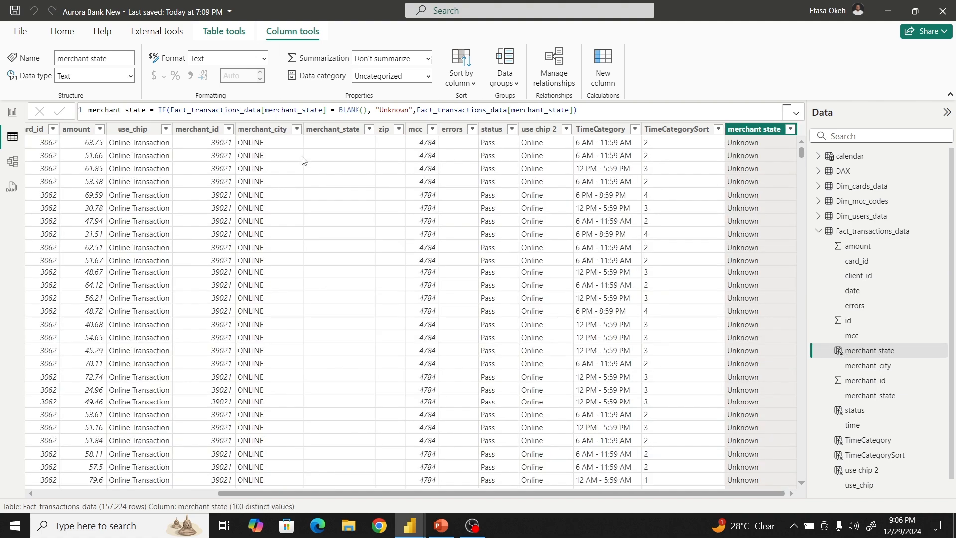
- Check the merchant_city values and add a calculated column merchant city 2, starting its formula with IF on Fact_transactions_data[merchant_city]
click(297, 129)
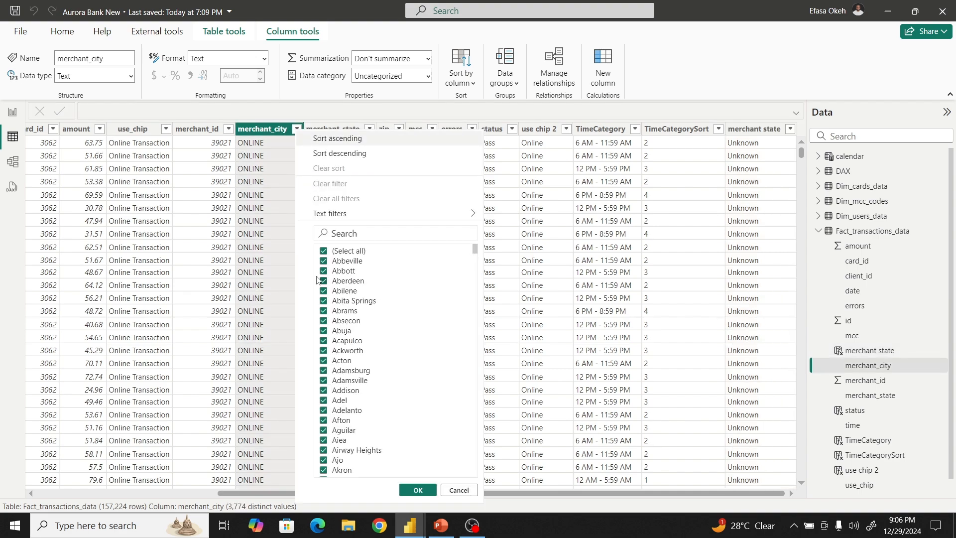
click(607, 60)
click(607, 60)
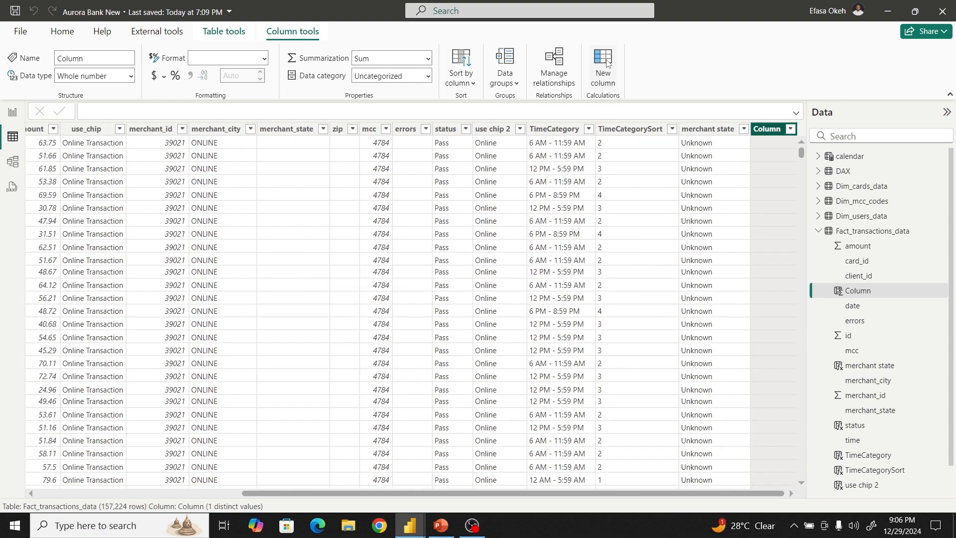
text(me)
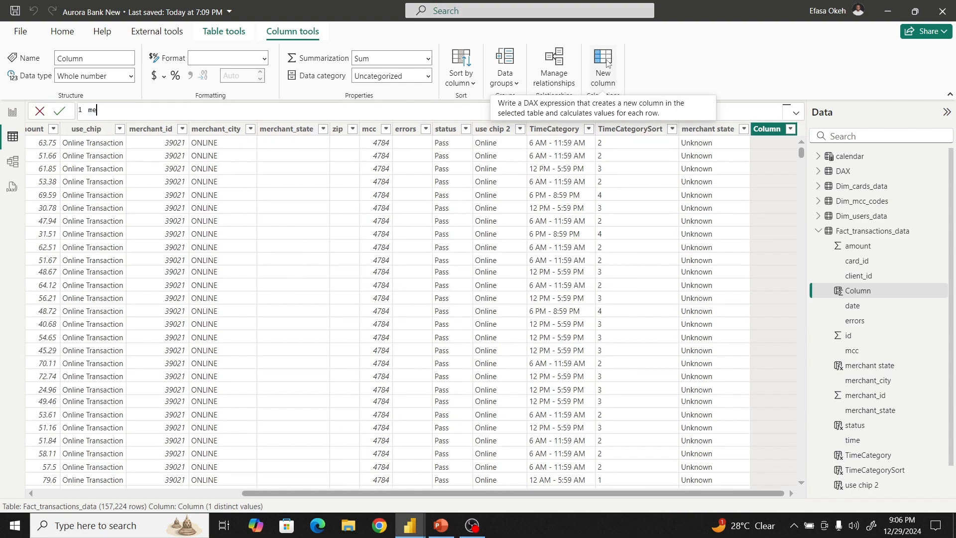
text(rchant city 2 = if)
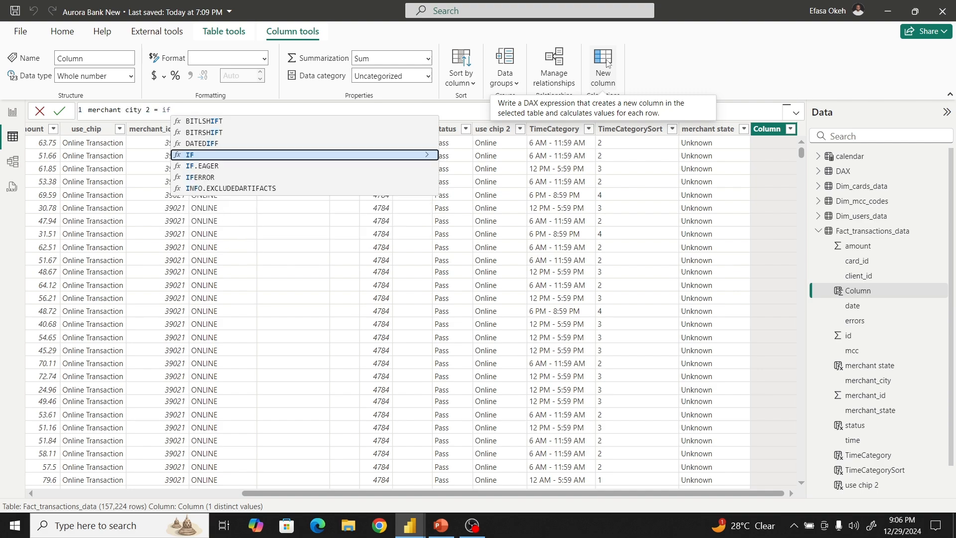
click(318, 155)
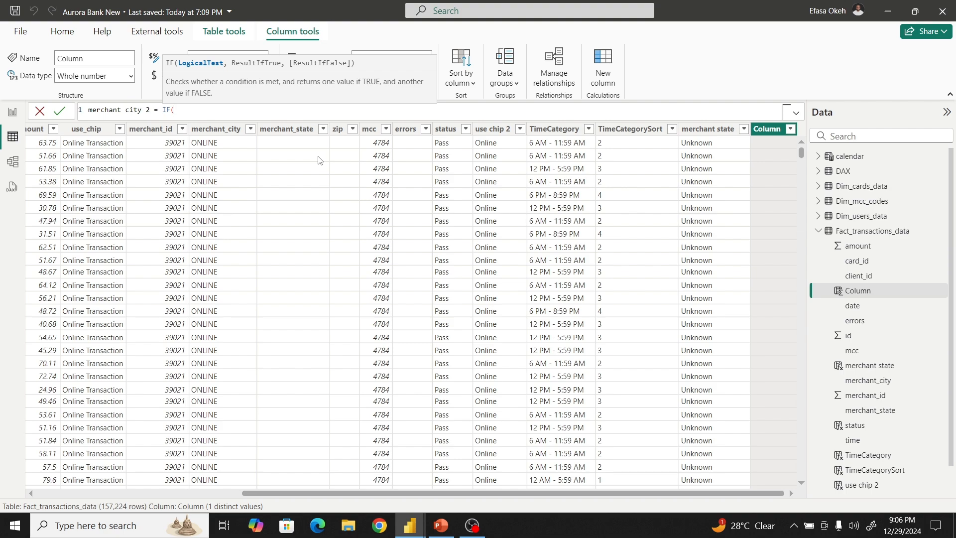
text(mecr)
key(BackSpace)
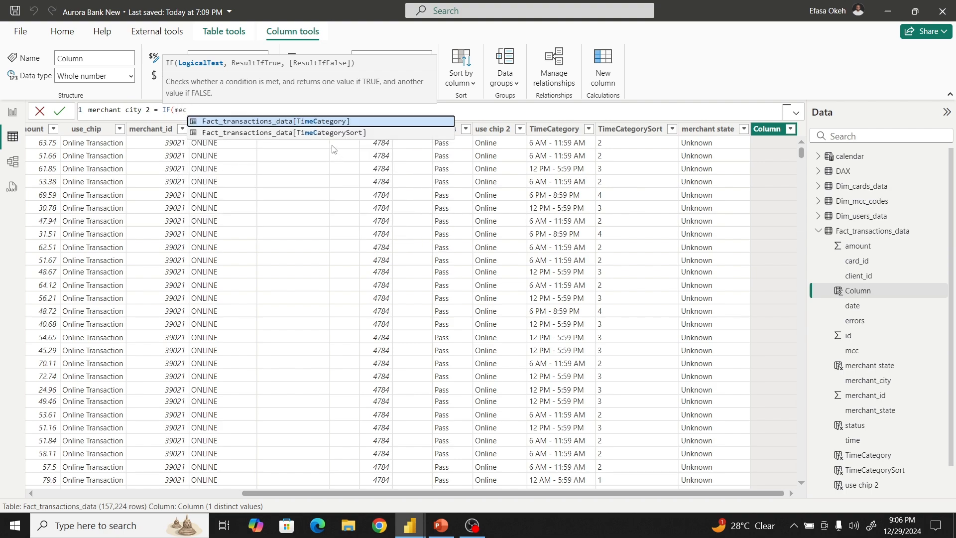
key(BackSpace)
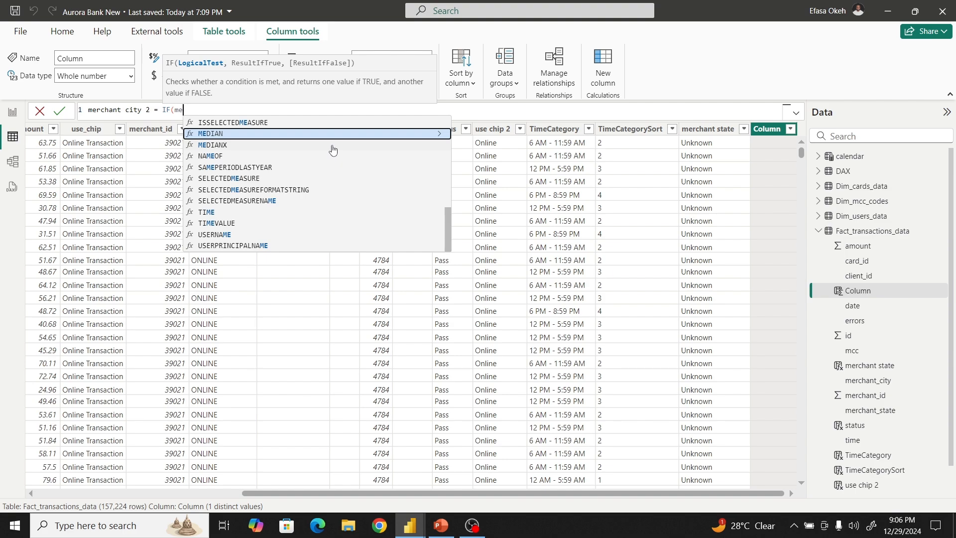
text(rch)
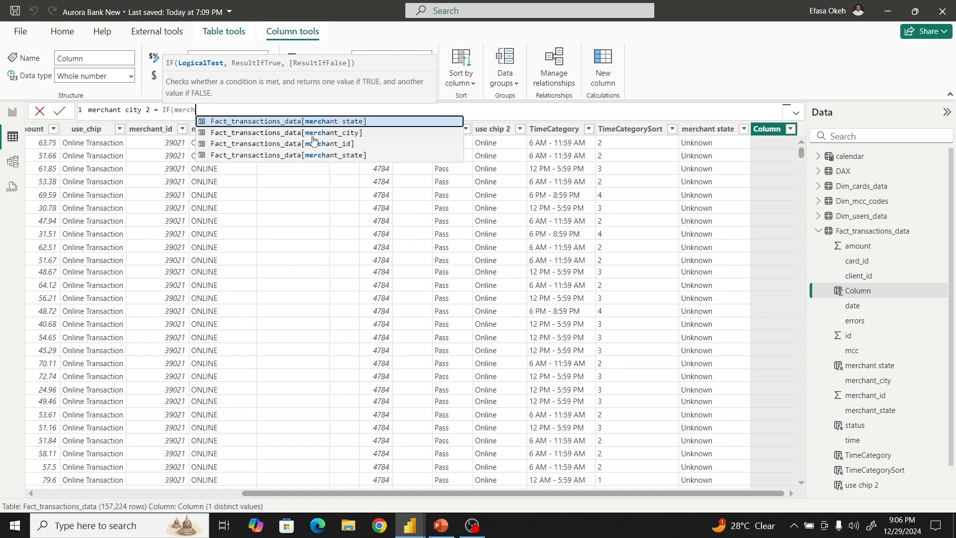
click(313, 135)
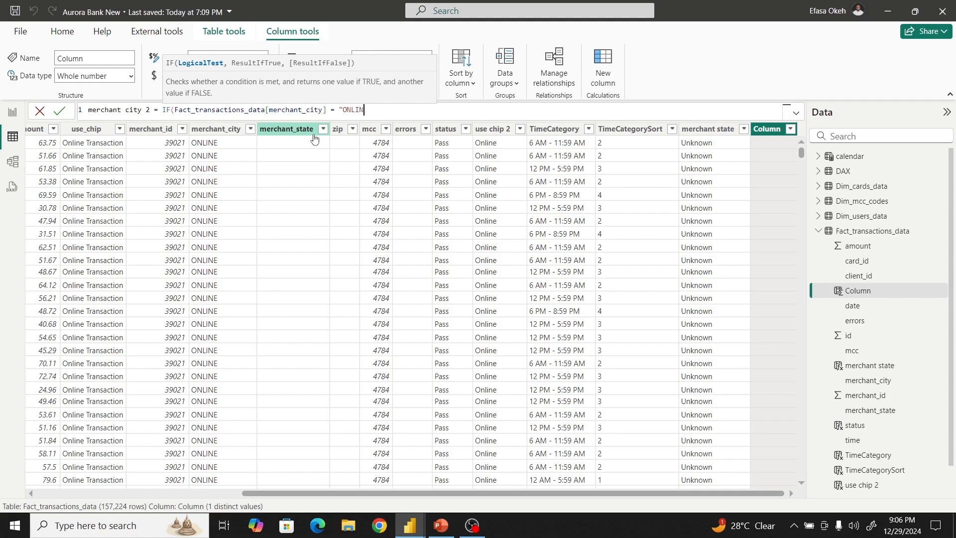
- Complete the merchant city 2 formula to return "Unknown" when the city equals "ONLINE" and Fact_transactions_data[merchant_city] otherwise, and commit it
text(= "ONLINE", "Unknown)
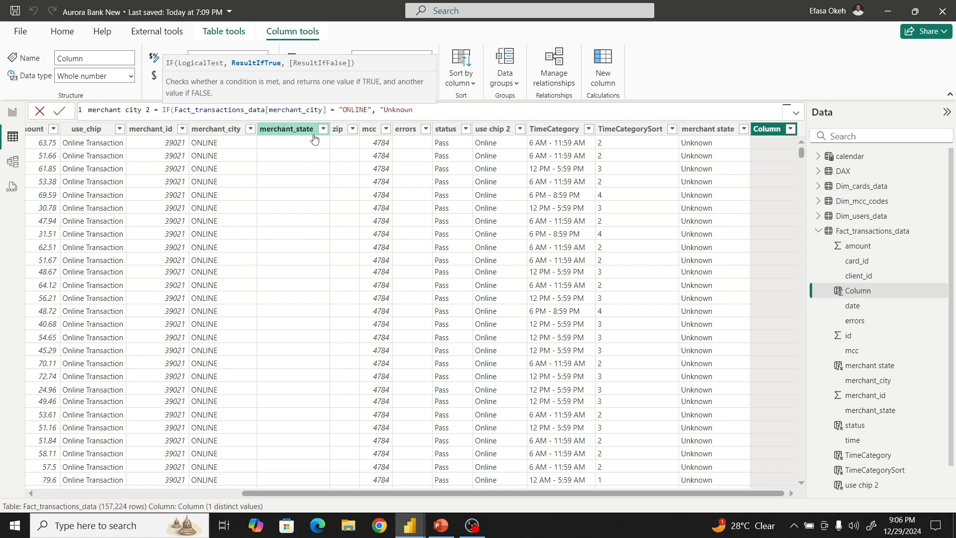
text(", merch)
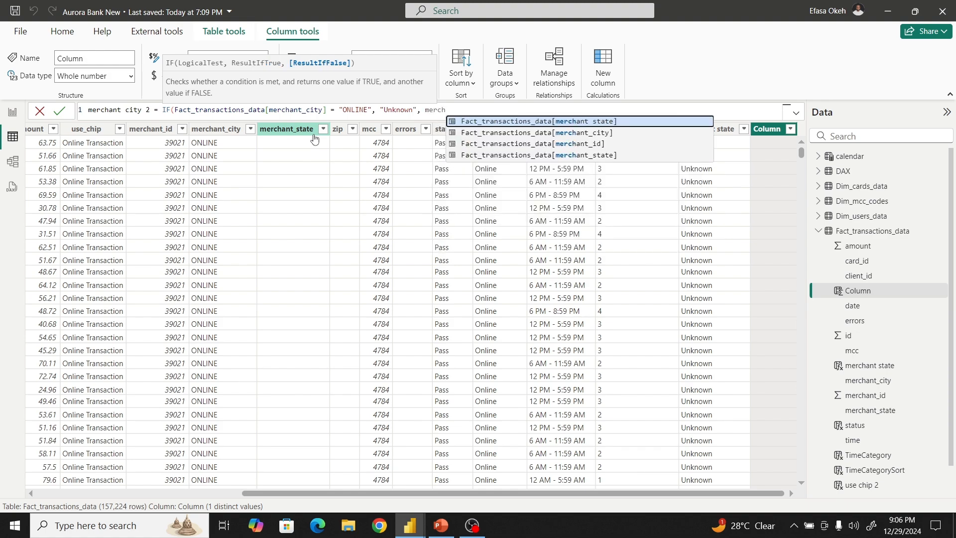
click(530, 134)
text())
key(Return)
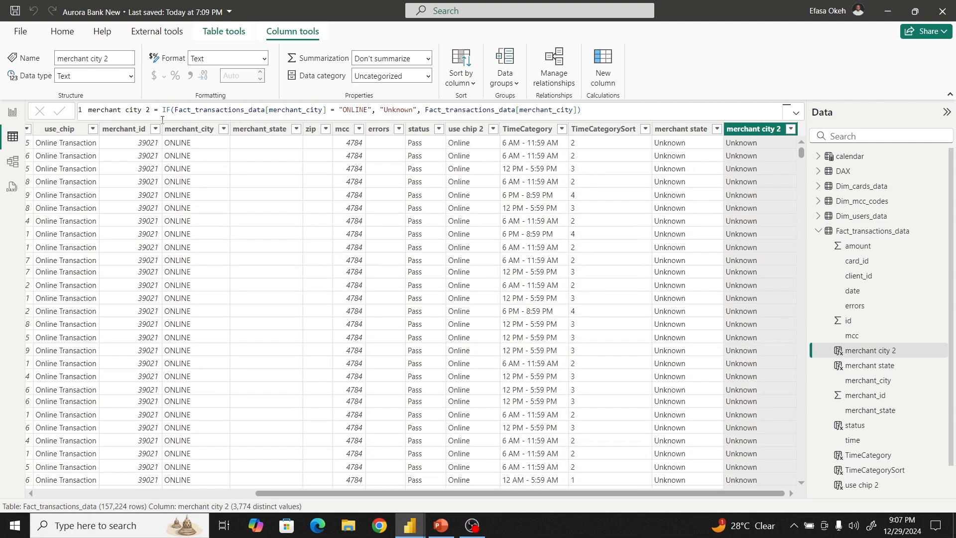
- Return to the report's Transactions page and start a new fields parameter named Transactionss
click(12, 112)
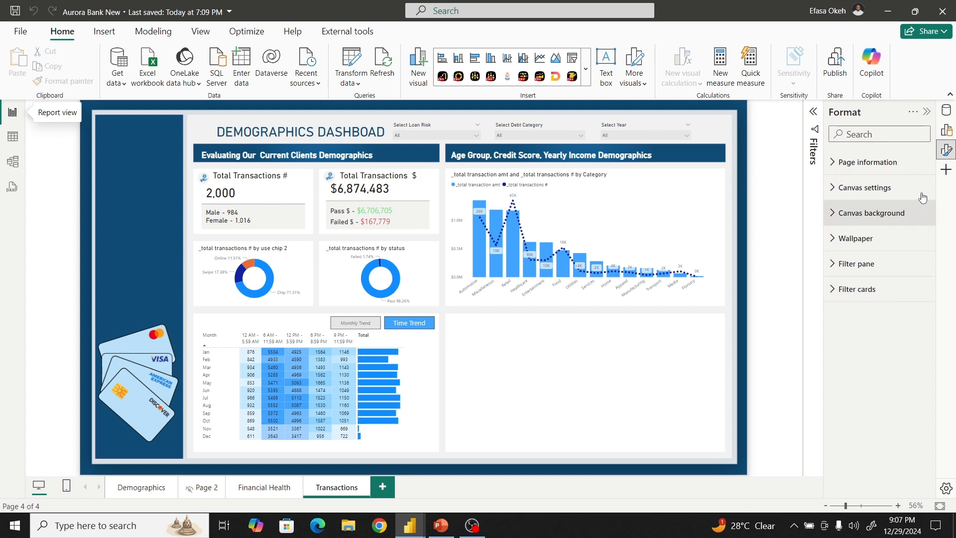
click(946, 110)
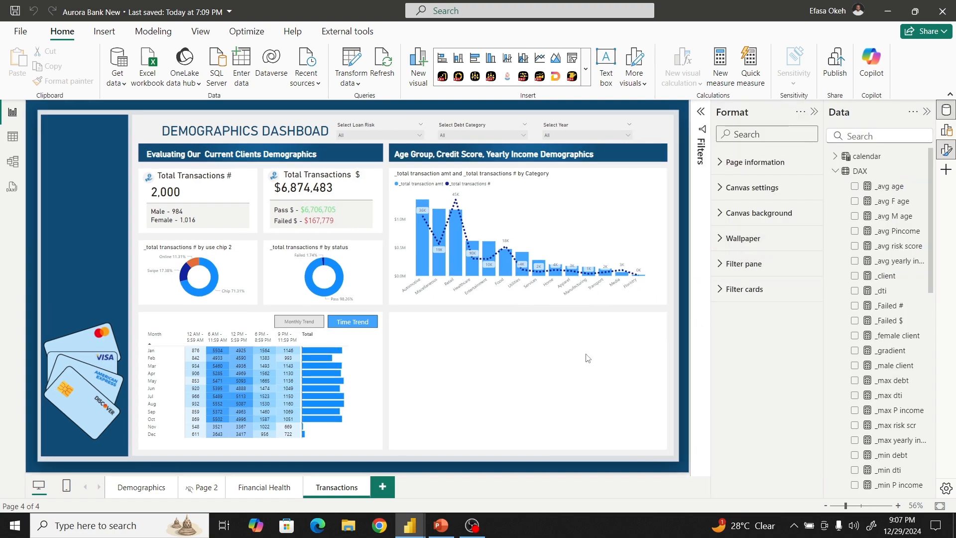
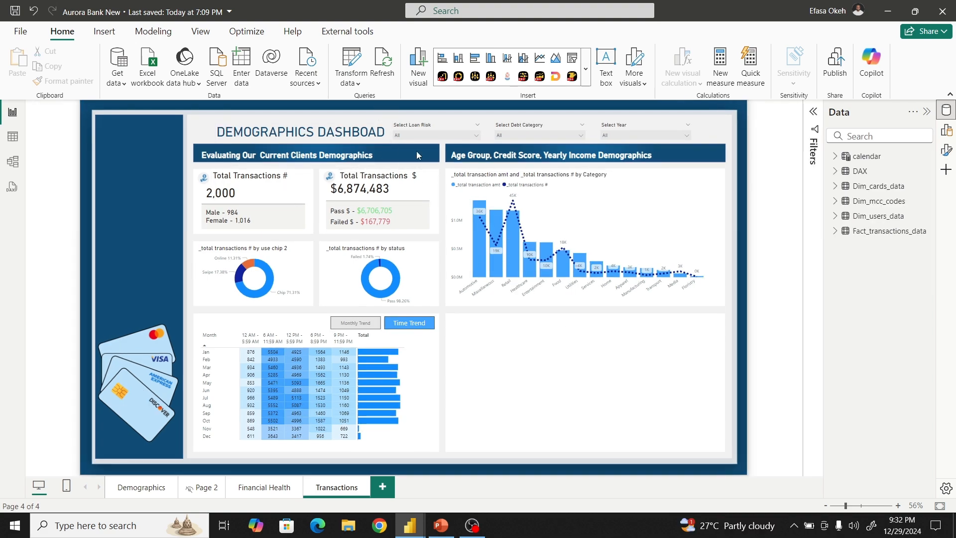
click(155, 32)
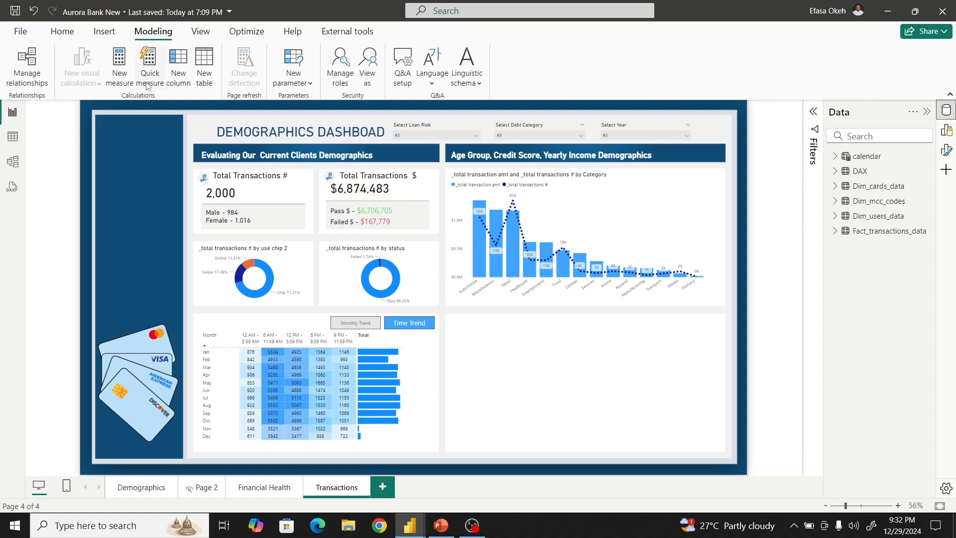
click(301, 77)
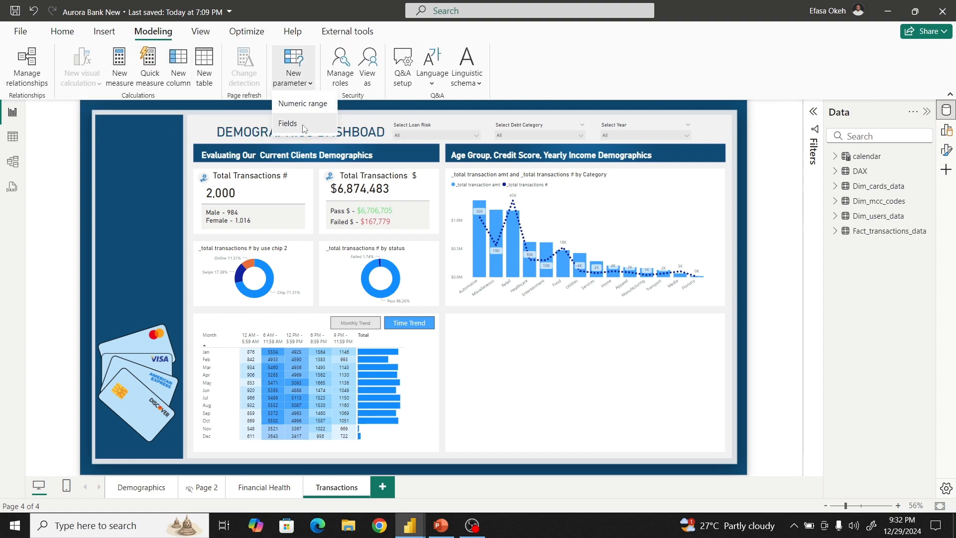
click(304, 128)
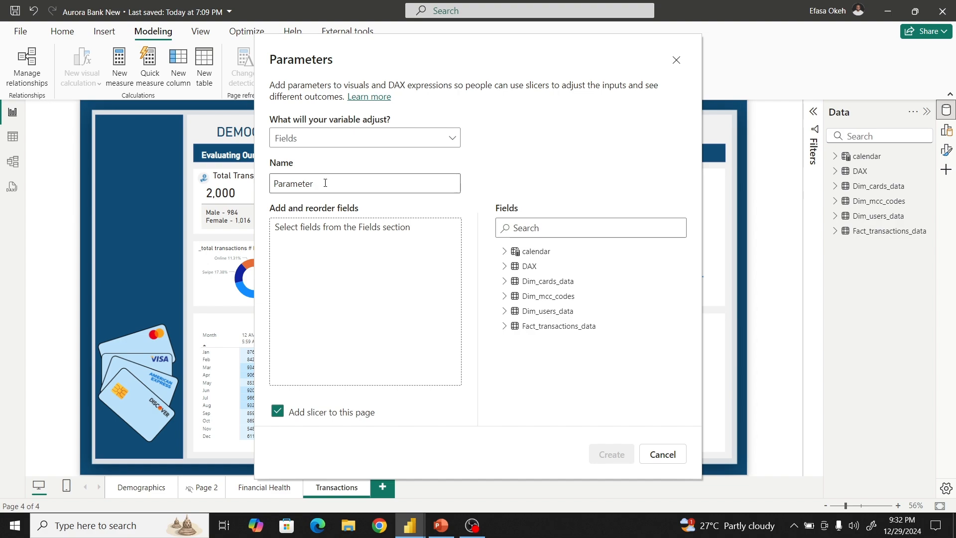
double_click(325, 183)
text(Tran)
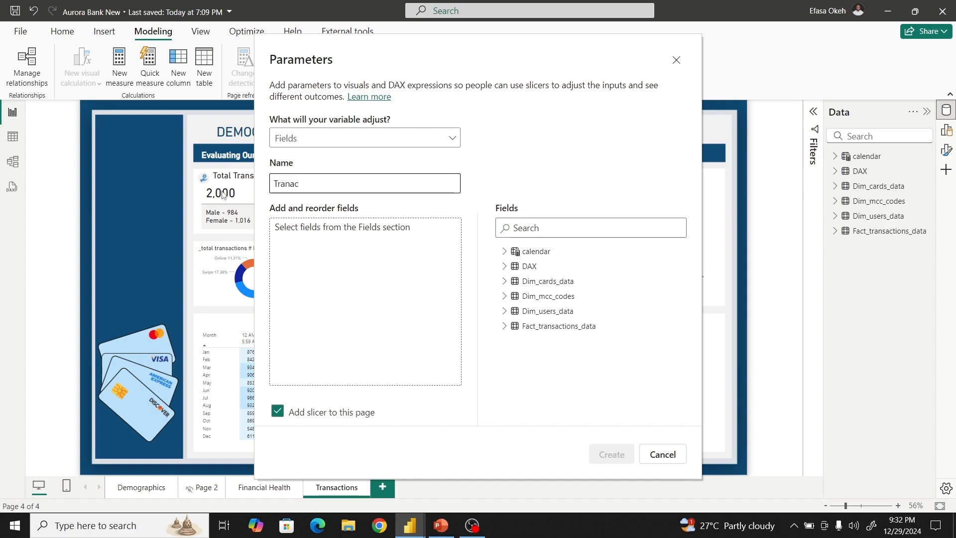
text(sac)
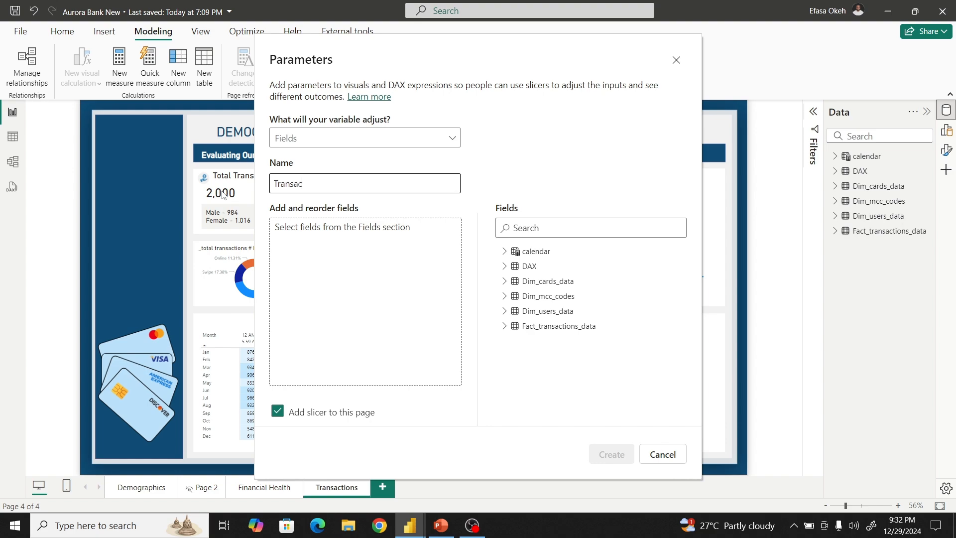
text(tiob)
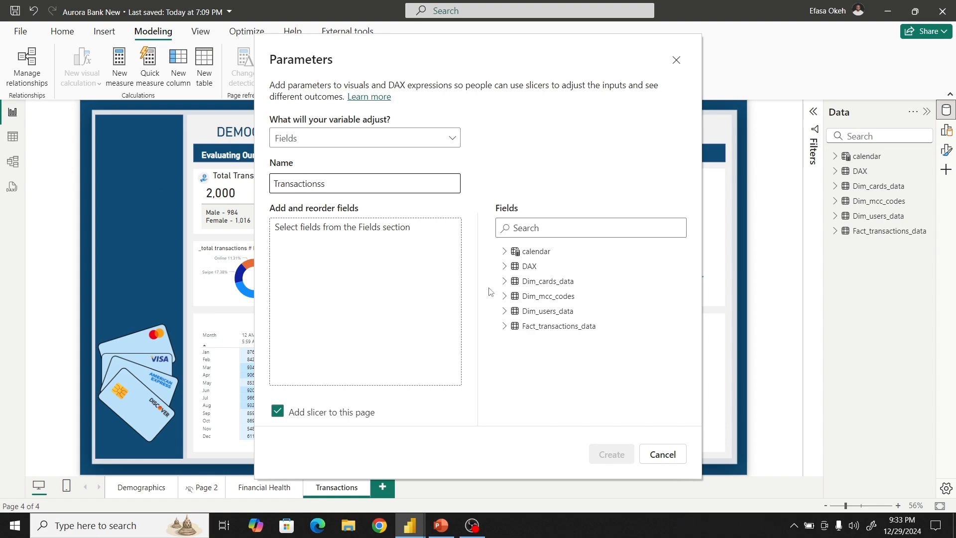
- Add the DAX measures _total transaction amt and _total transactions # to the parameter and create it with a slicer on the page
click(505, 327)
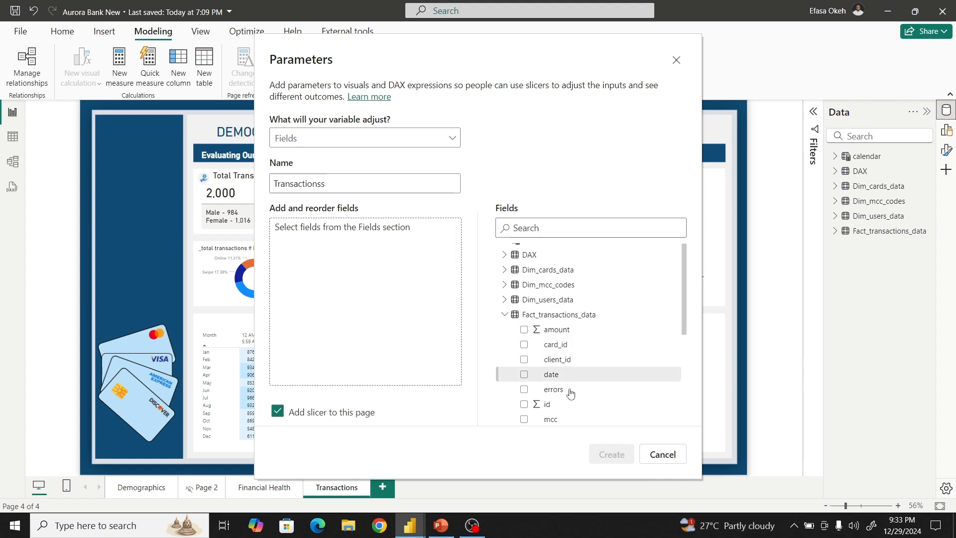
scroll(571, 393, down, 5)
scroll(569, 393, up, 10)
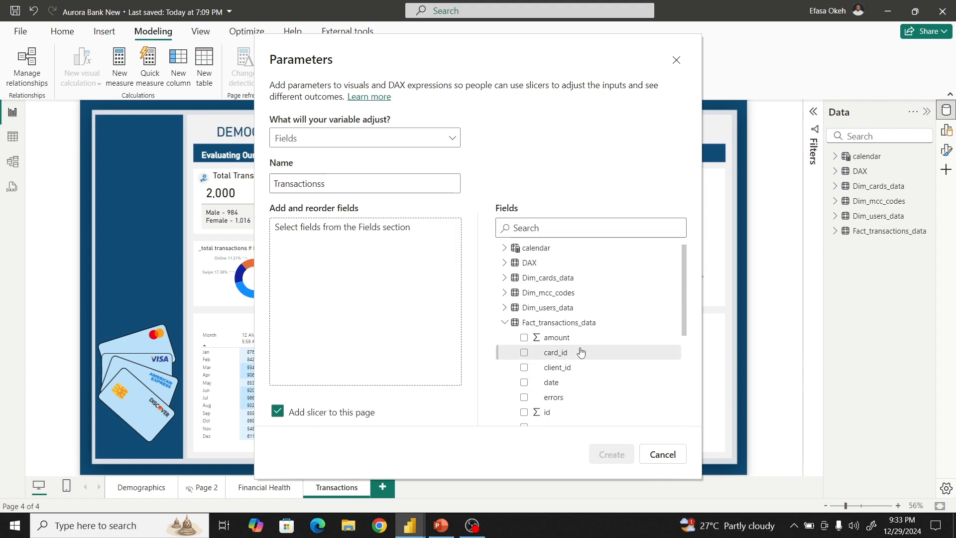
click(503, 270)
scroll(577, 371, down, 5)
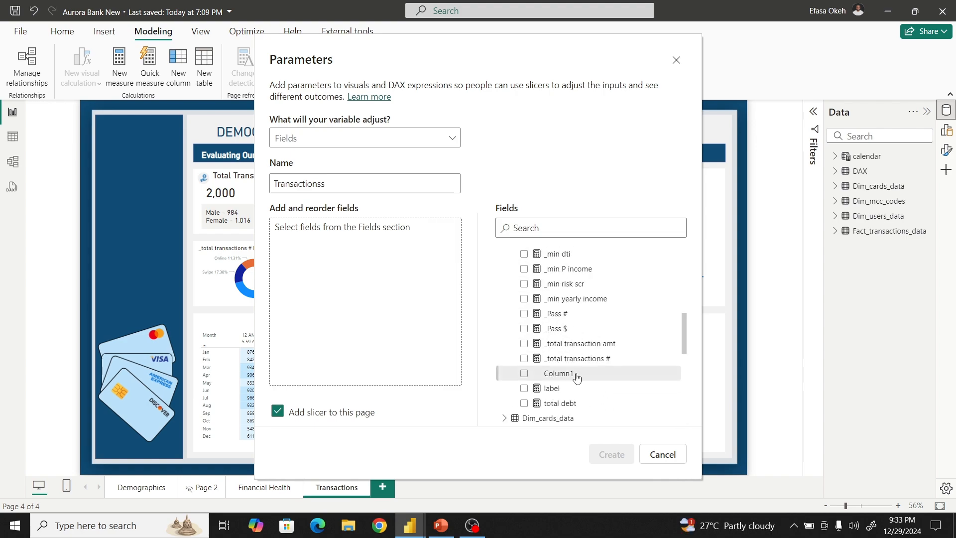
drag(577, 343, 366, 252)
drag(578, 356, 384, 257)
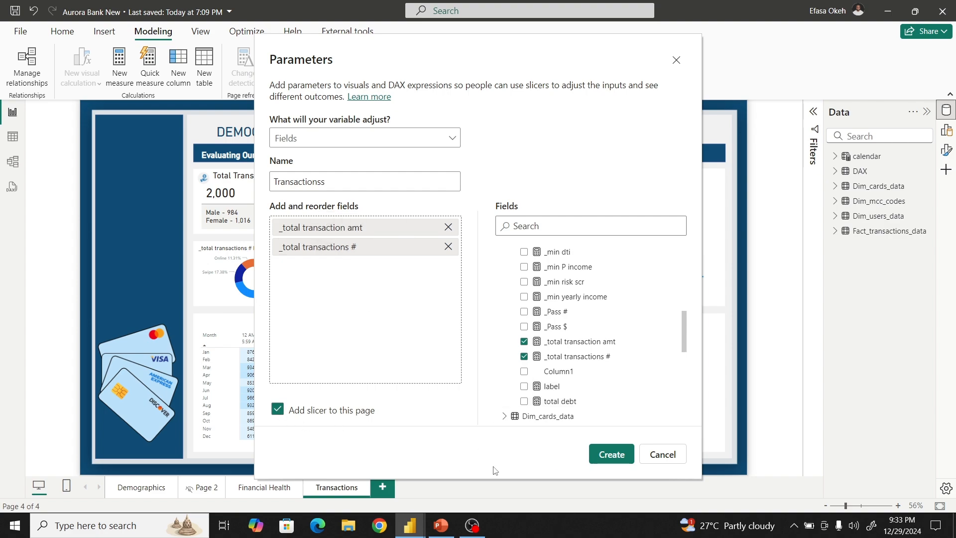
click(603, 458)
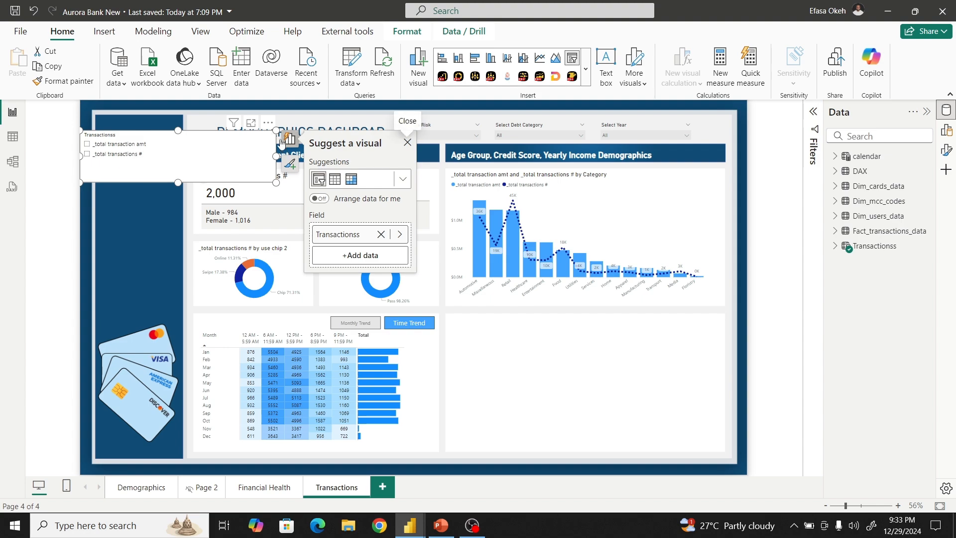
- Narrow the Transactionss slicer to fit within the dark sidebar and convert it to a button slicer
drag(276, 156, 173, 166)
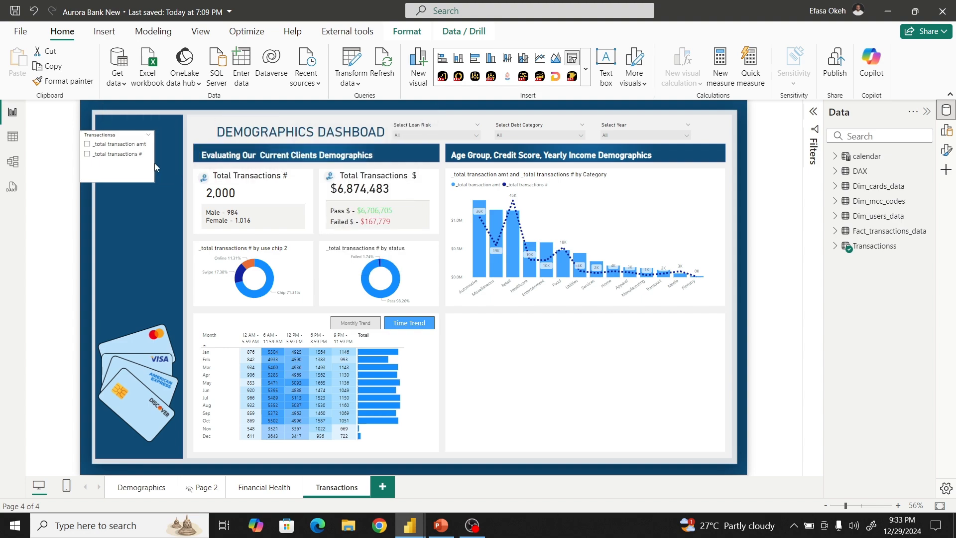
click(586, 69)
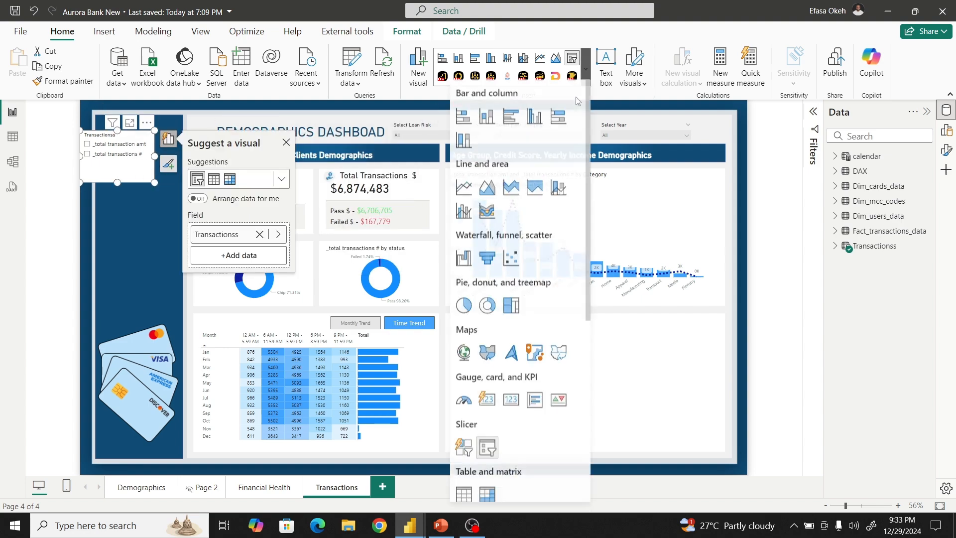
scroll(490, 287, down, 5)
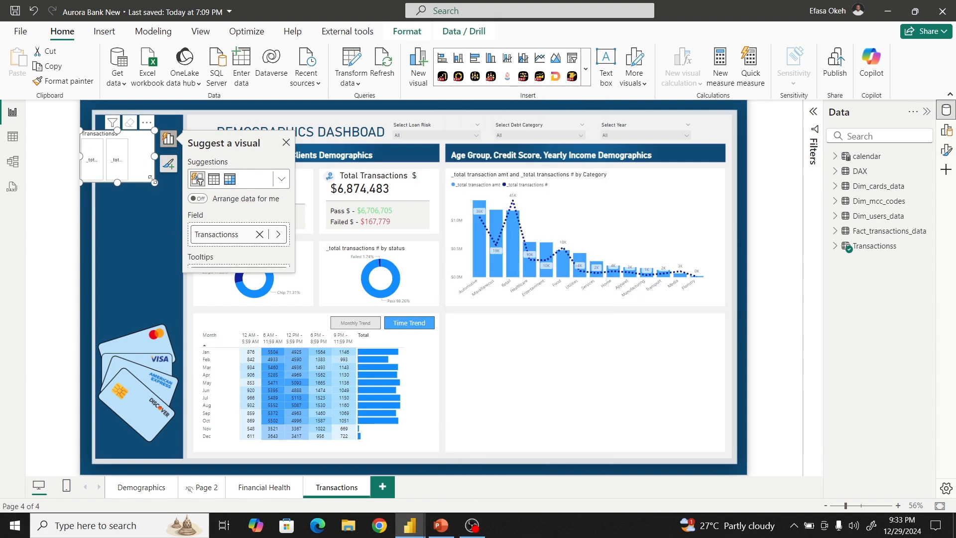
- Widen the Transactionss slicer and move it to the empty panel below the category chart
drag(153, 181, 239, 176)
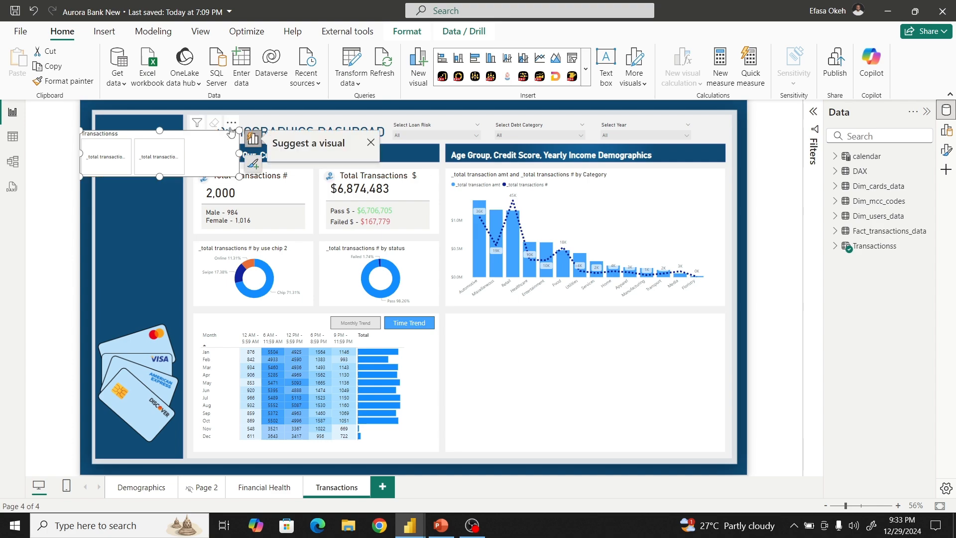
drag(223, 140, 709, 317)
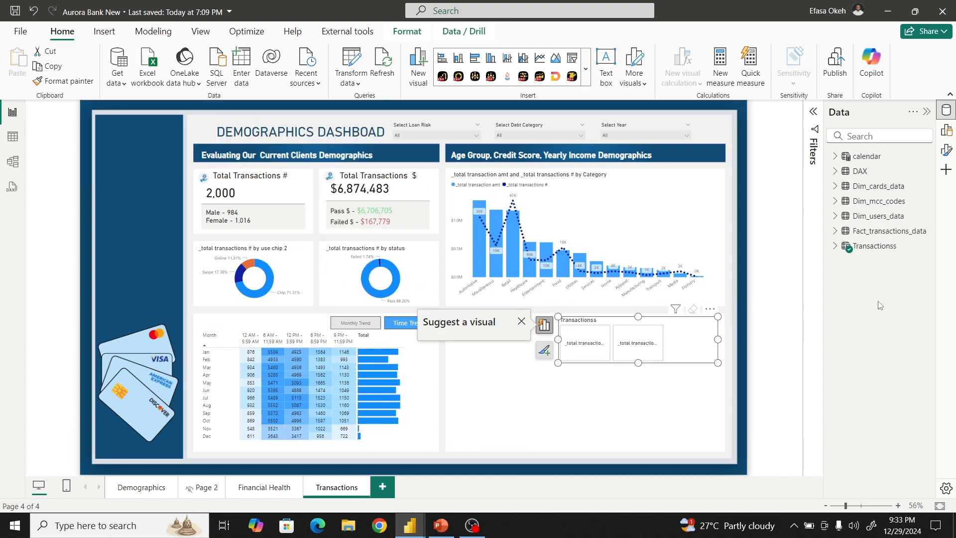
- Arrange the Transactionss slicer's buttons in a single row with at most 2 buttons shown
click(947, 151)
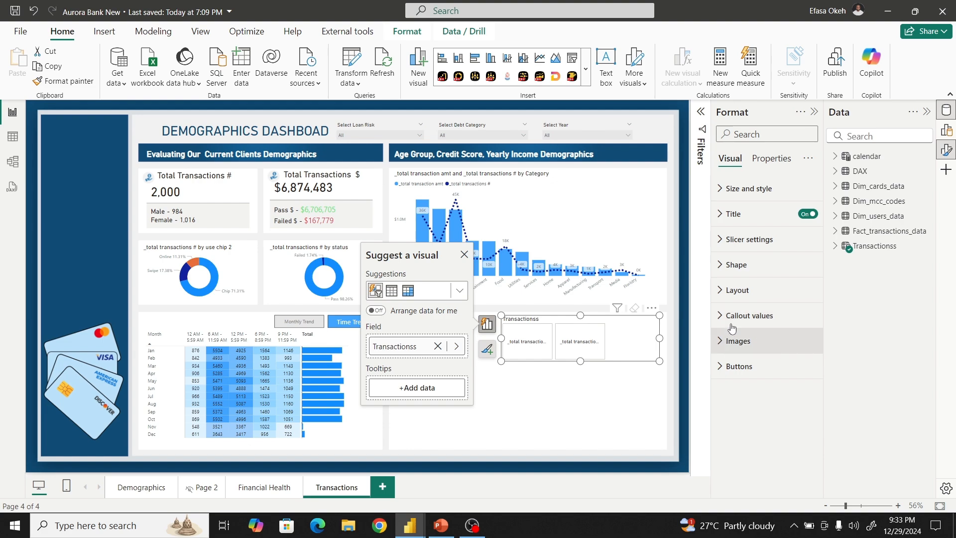
click(728, 290)
click(747, 352)
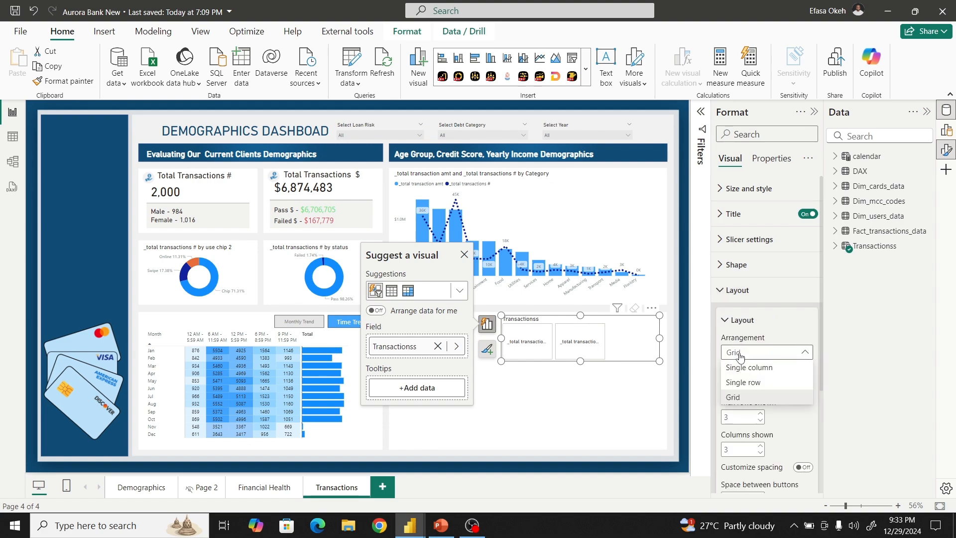
click(740, 382)
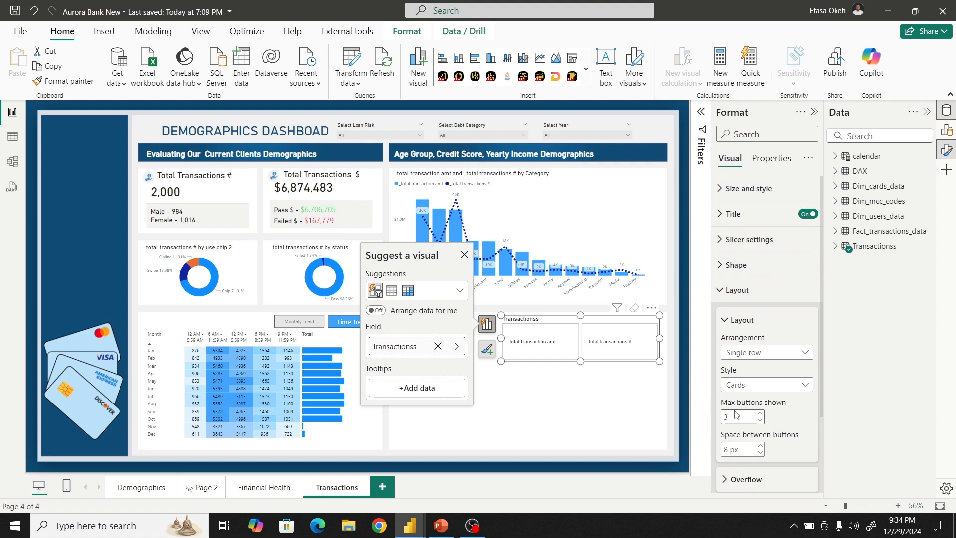
click(737, 417)
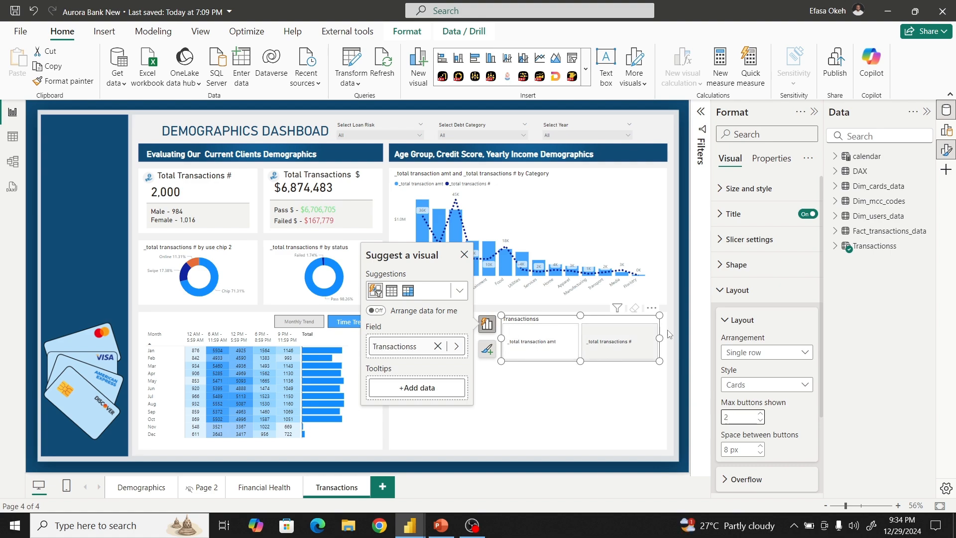
- Turn off the slicer's title and shrink it into a compact strip in the empty panel's upper-right corner
click(808, 213)
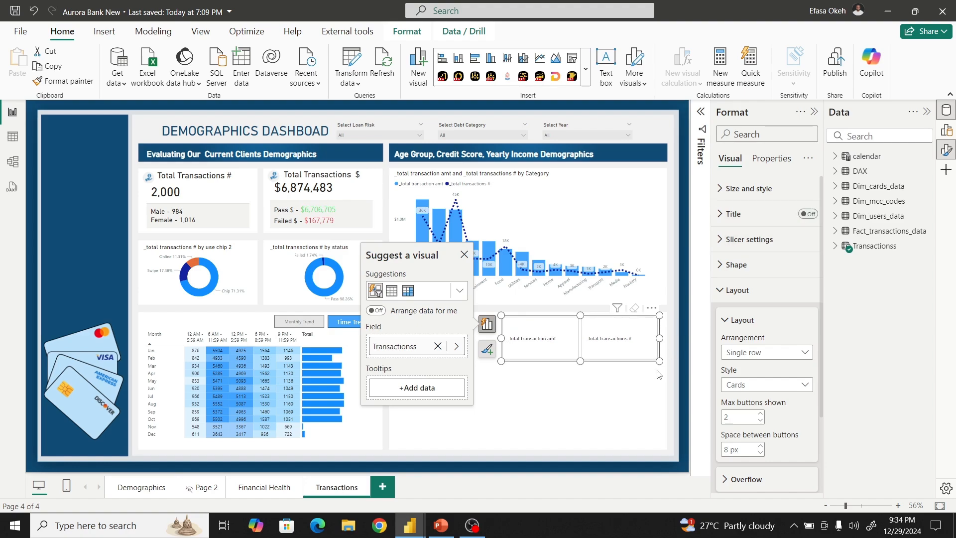
click(662, 347)
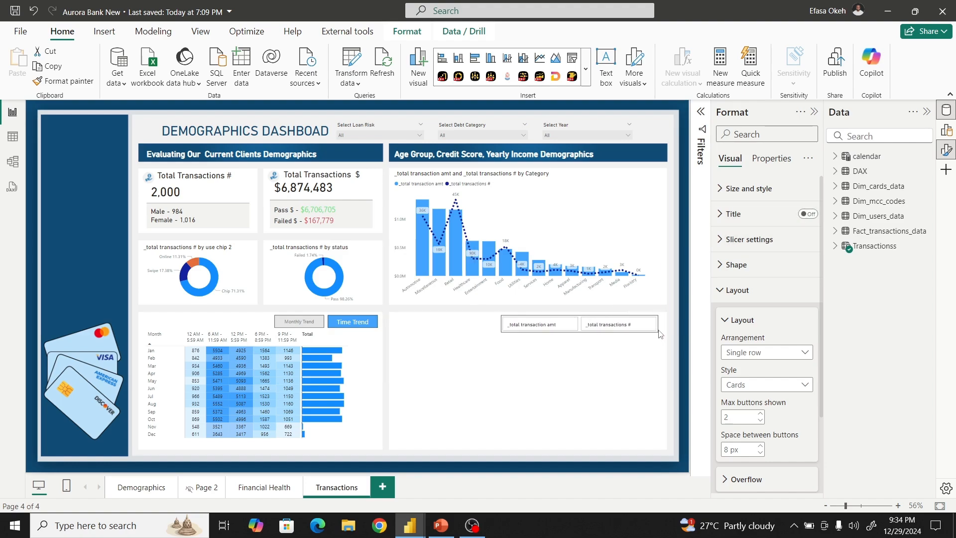
mouse_move(658, 330)
mouse_down()
mouse_move(643, 324)
mouse_move(650, 316)
mouse_up()
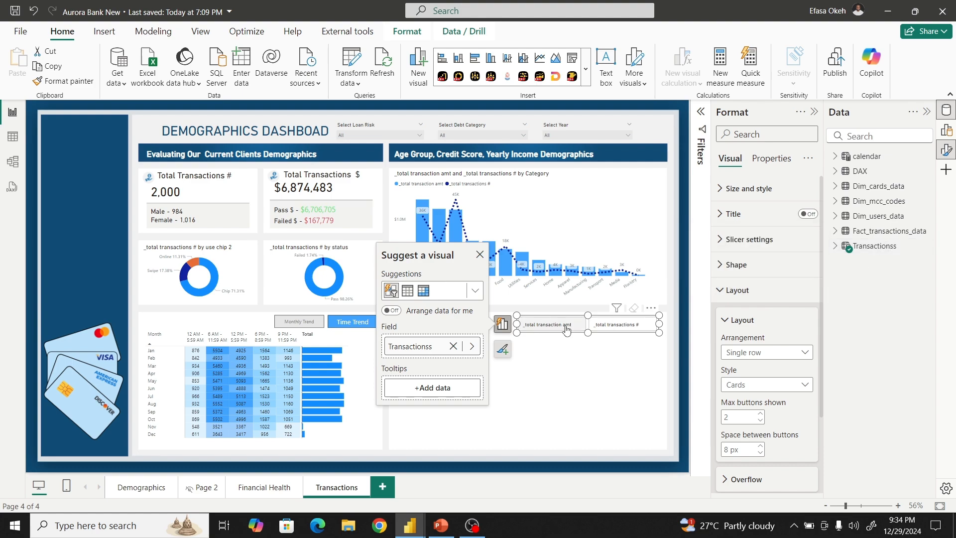
- In the Transactionss field parameter formula, change the first entry's label to "Transaction amt"
click(835, 246)
click(895, 261)
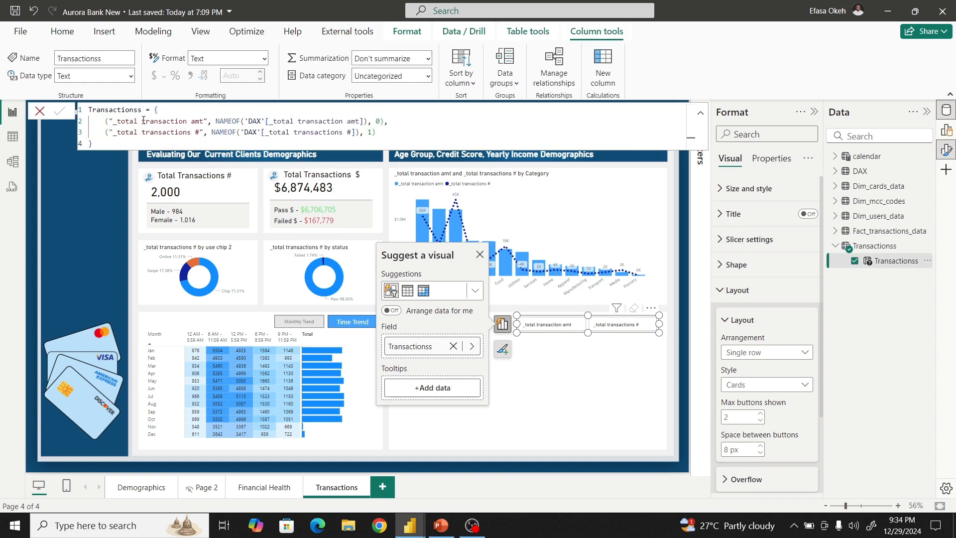
click(143, 120)
key(BackSpace)
key(BackSpace)
key(BackSpace)
key(BackSpace)
key(BackSpace)
key(BackSpace)
key(BackSpace)
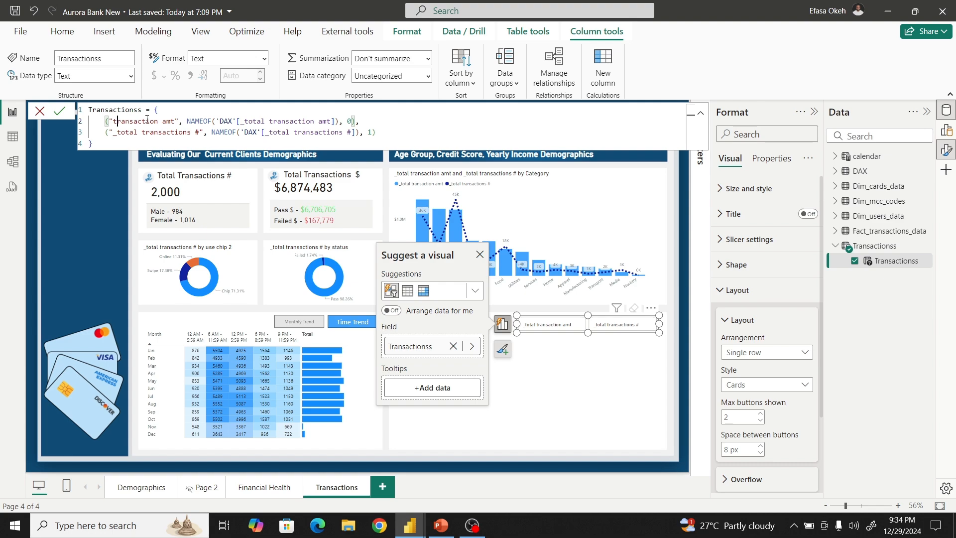
double_click(147, 121)
key(BackSpace)
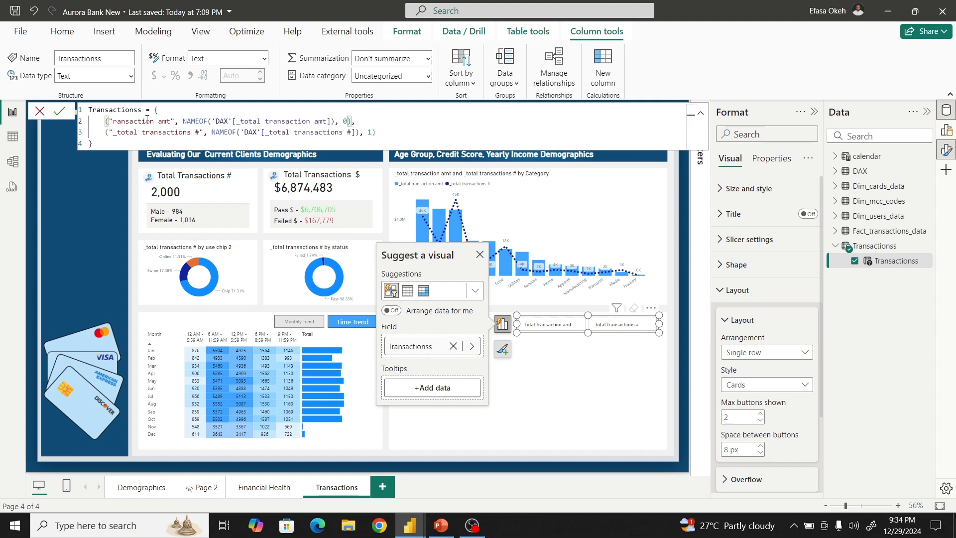
text(T)
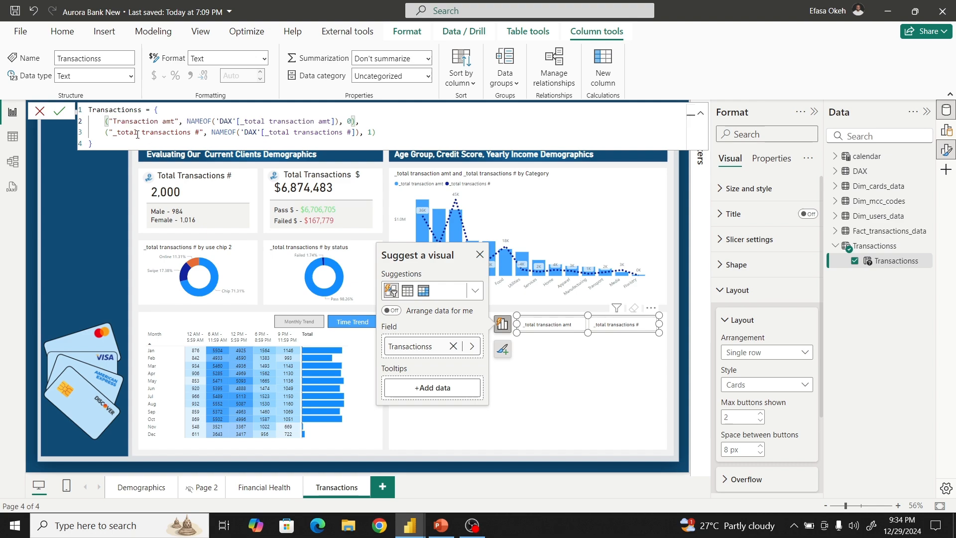
drag(175, 120, 122, 121)
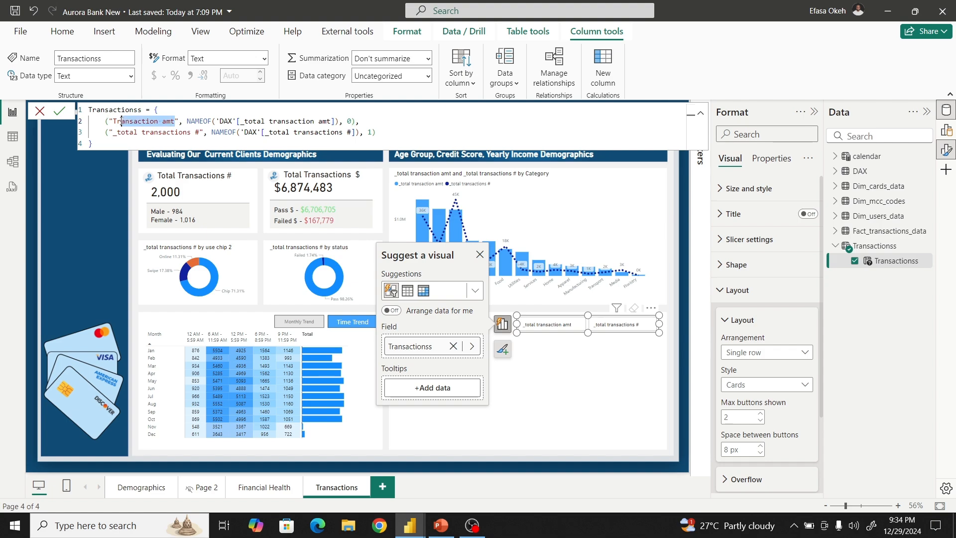
text(Amount)
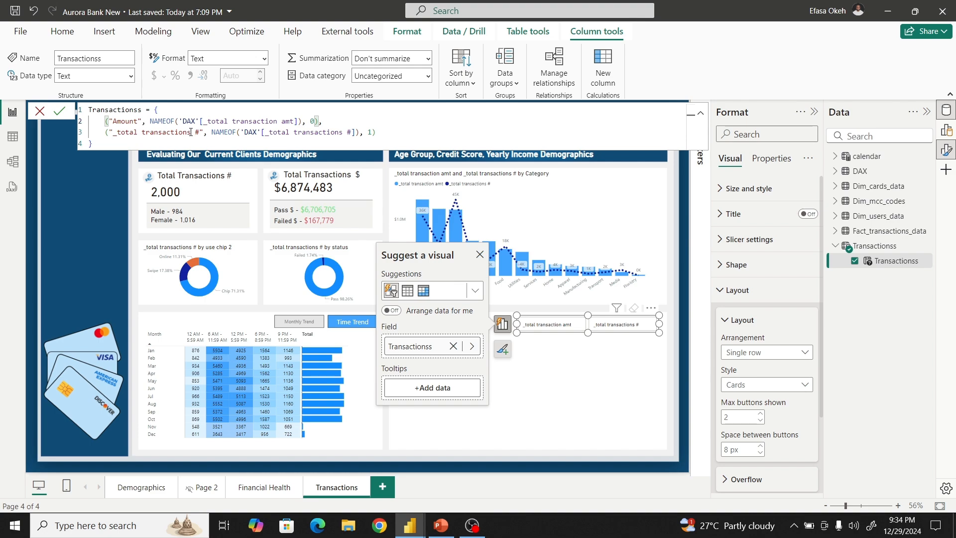
key(ctrl+z)
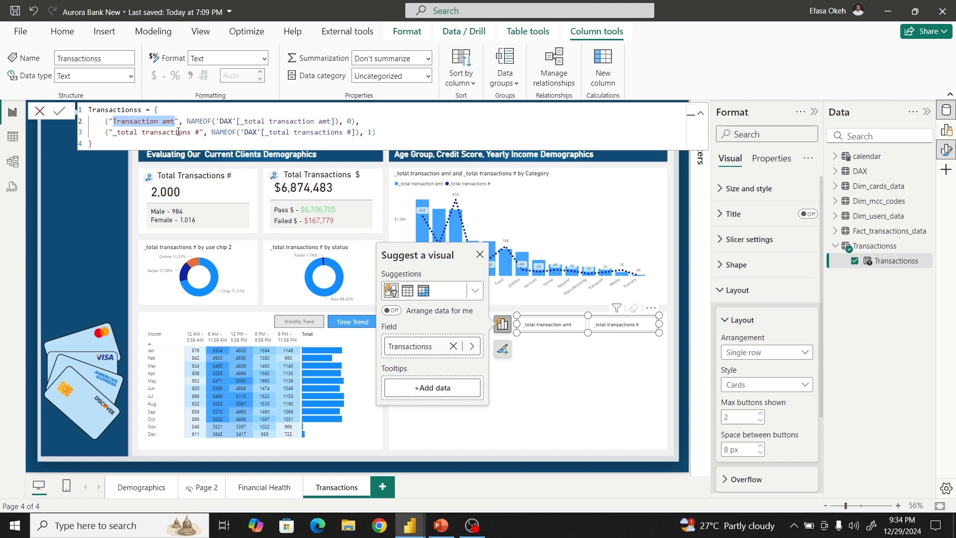
- Change the second entry's label in the Transactionss formula to "Transaction #"
click(192, 132)
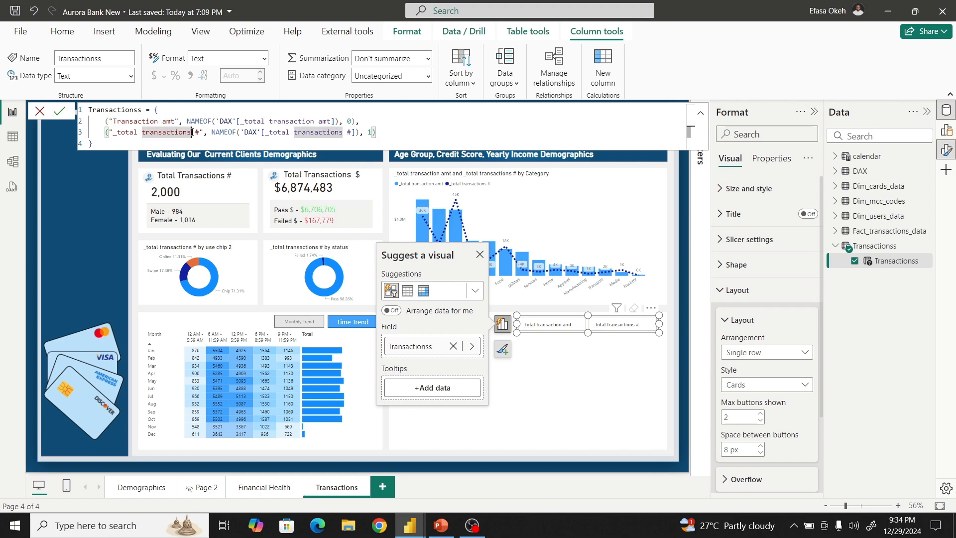
key(BackSpace)
key(BackSpace)
key(BackSpace)
key(BackSpace)
key(BackSpace)
key(BackSpace)
key(BackSpace)
key(BackSpace)
key(BackSpace)
key(BackSpace)
key(BackSpace)
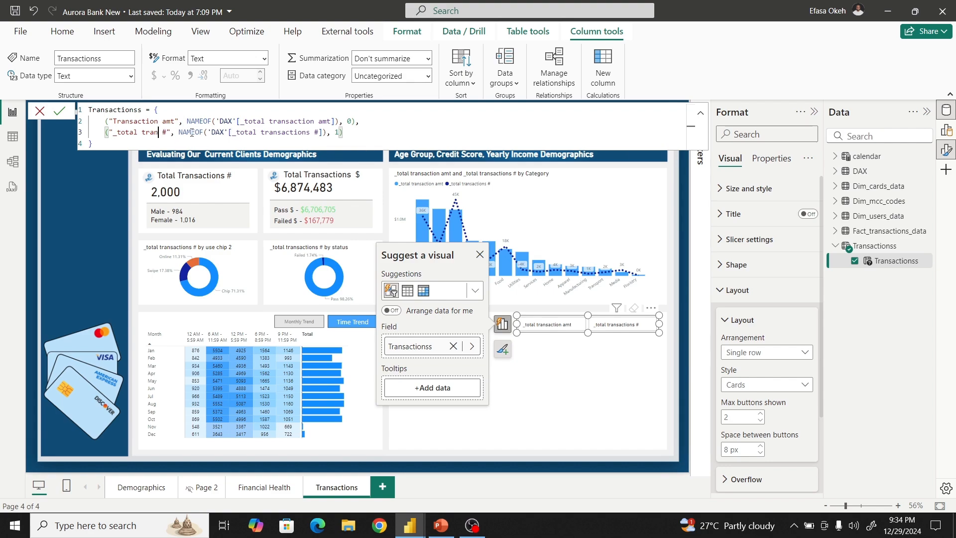
key(BackSpace)
key(BackSpace)
key(BackSpace)
key(BackSpace)
key(BackSpace)
key(BackSpace)
key(BackSpace)
key(BackSpace)
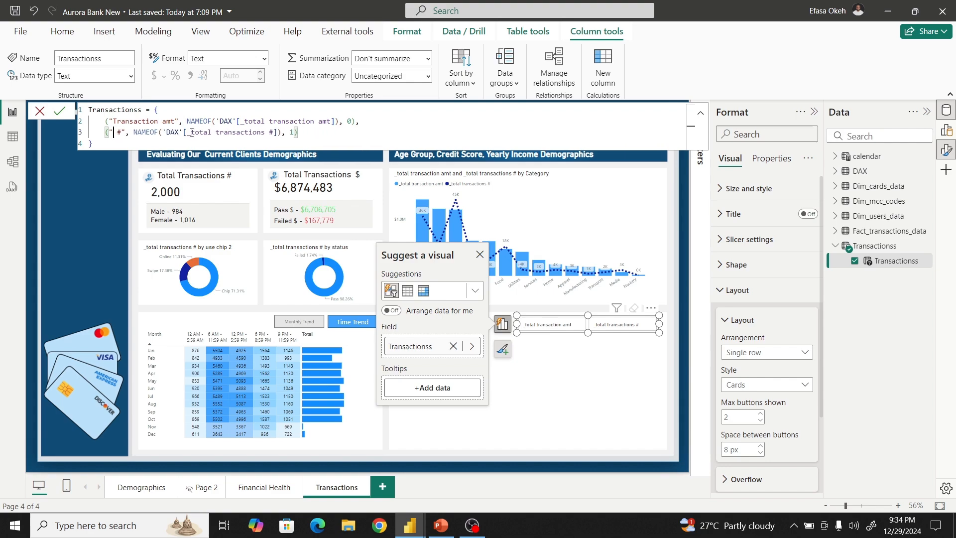
text(Transactio)
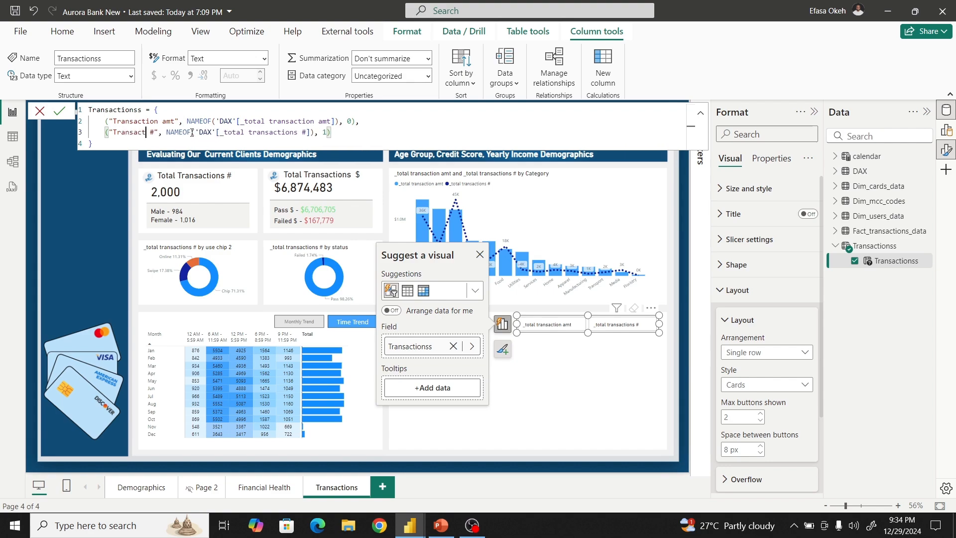
text(n)
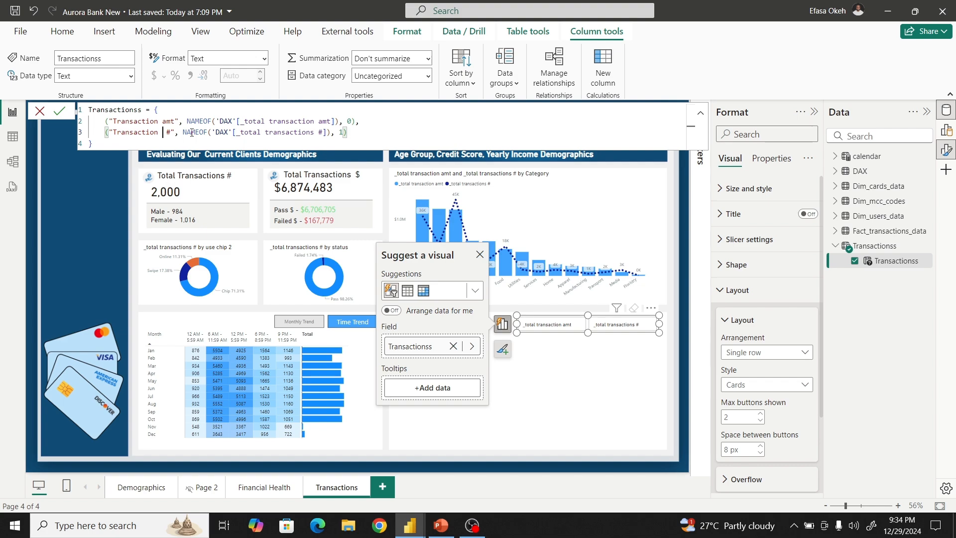
key(BackSpace)
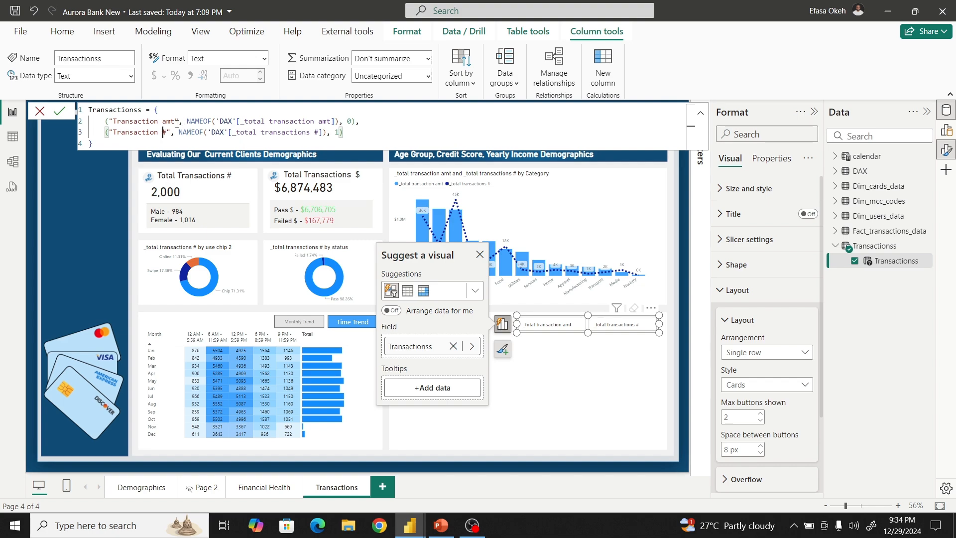
- Change the first entry's label to "Transaction $" and commit the Transactionss formula
double_click(172, 122)
key(BackSpace)
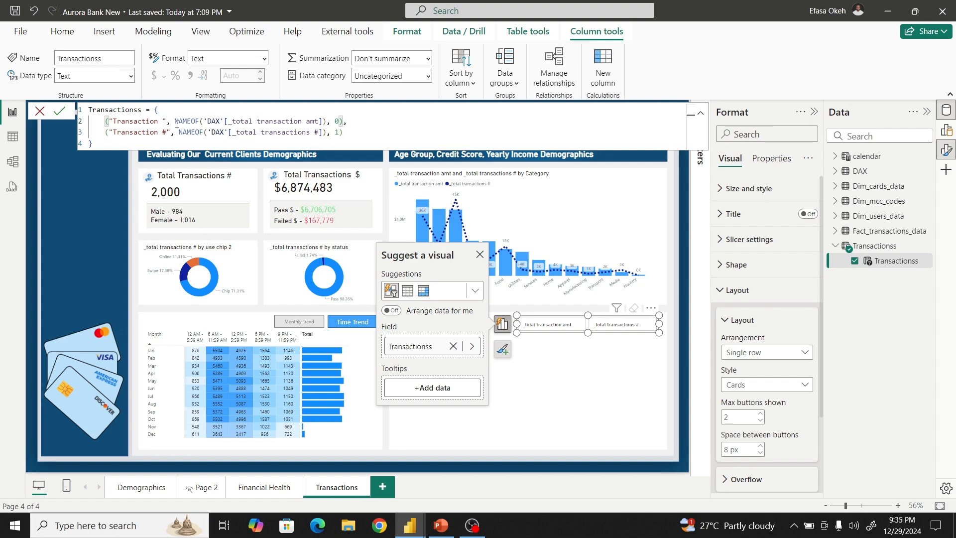
text($)
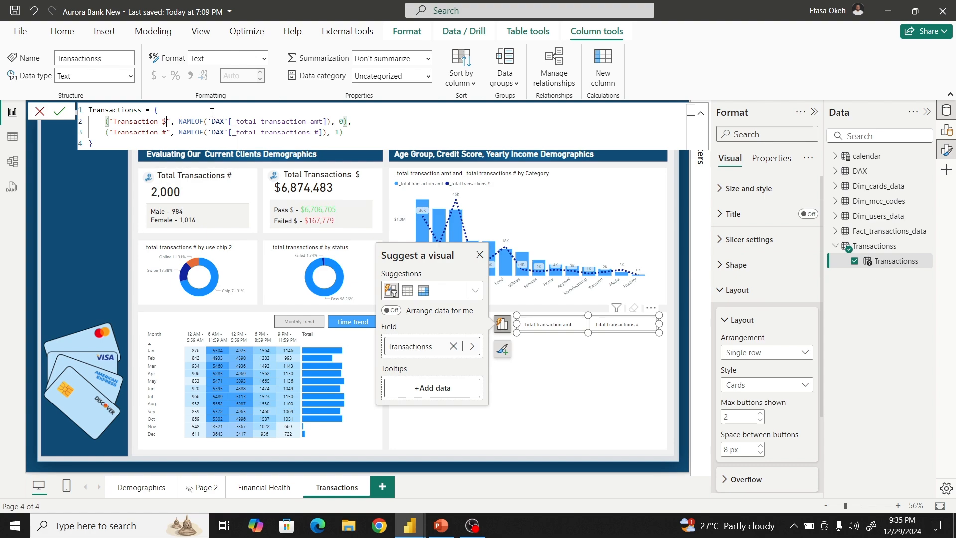
key(Return)
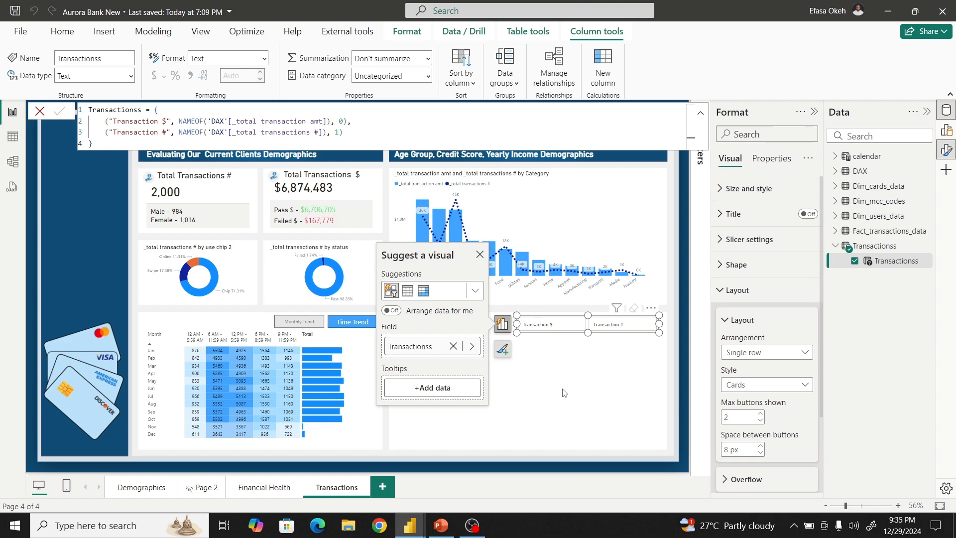
- Insert a clustered bar chart and fit it into the left part of the empty panel, below the slicer
click(572, 396)
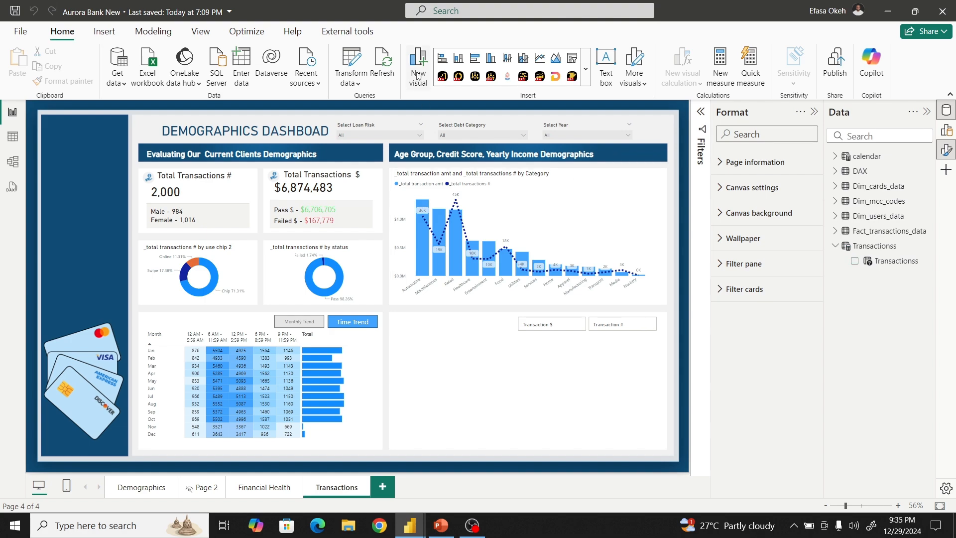
click(477, 59)
drag(157, 163, 522, 369)
drag(586, 363, 526, 443)
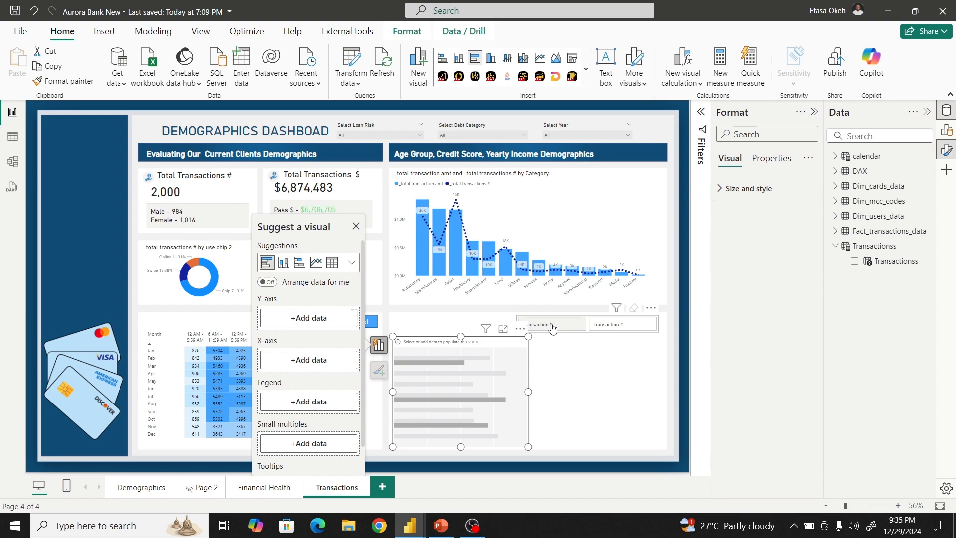
- Select Transaction $ in the Transactionss slicer
click(566, 330)
click(556, 326)
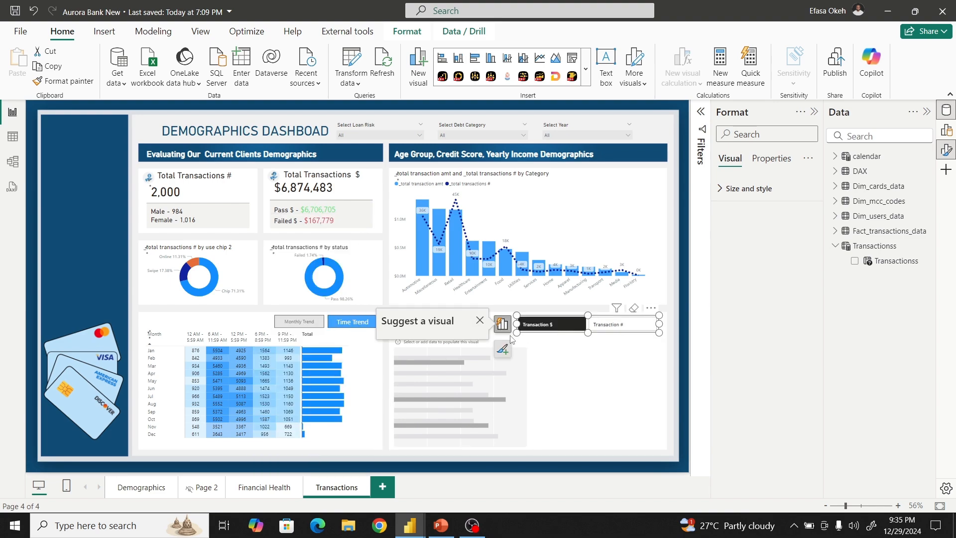
- Put the merchant state field from Fact_transactions_data on the new bar chart's Y-axis, in place of merchant city 2
click(462, 397)
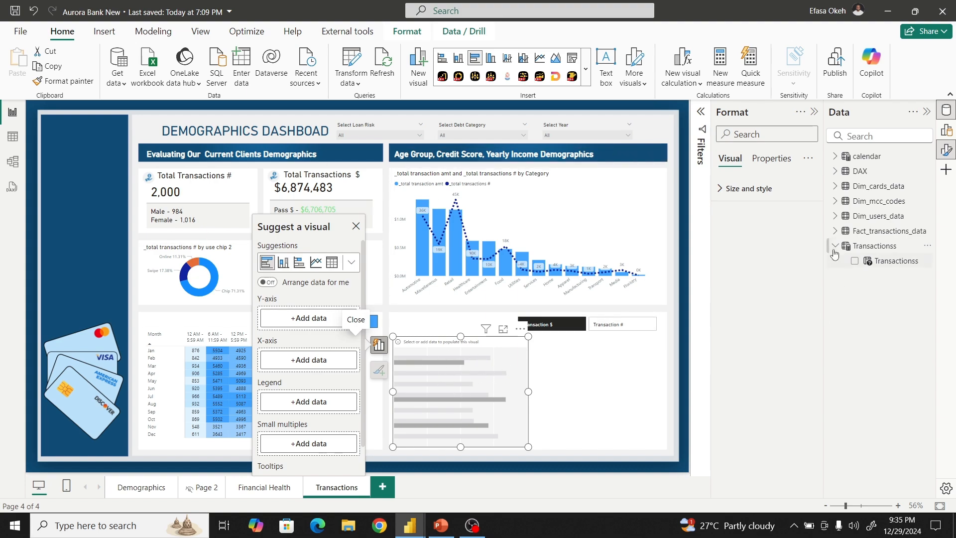
click(835, 231)
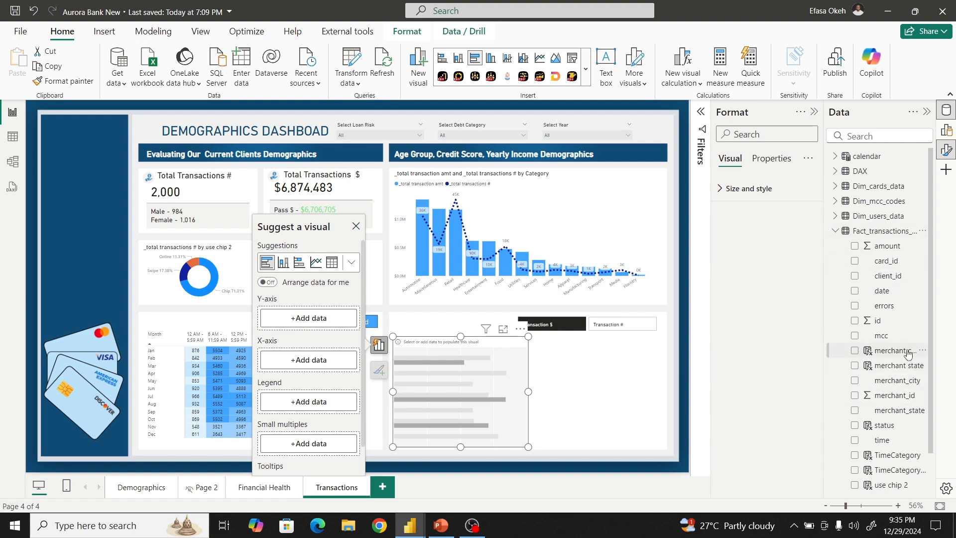
drag(907, 354, 475, 360)
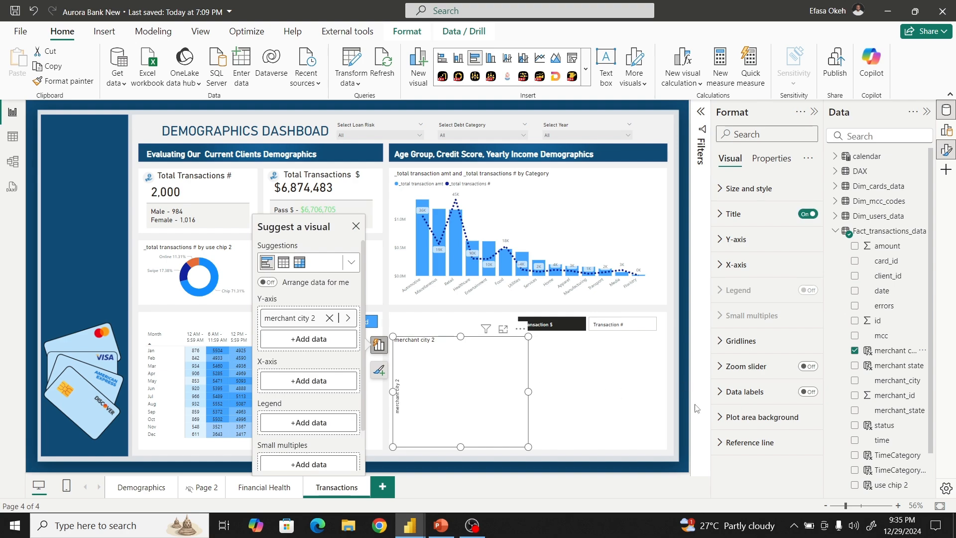
click(855, 351)
click(855, 366)
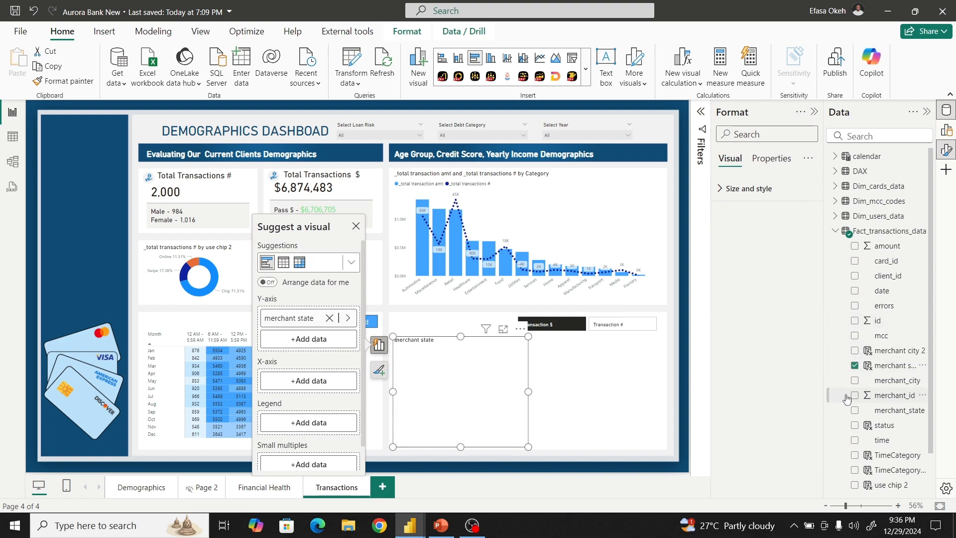
- Collapse the Fact_transactions_data fields, show the bar chart's build options, and hide its formatting options
click(835, 231)
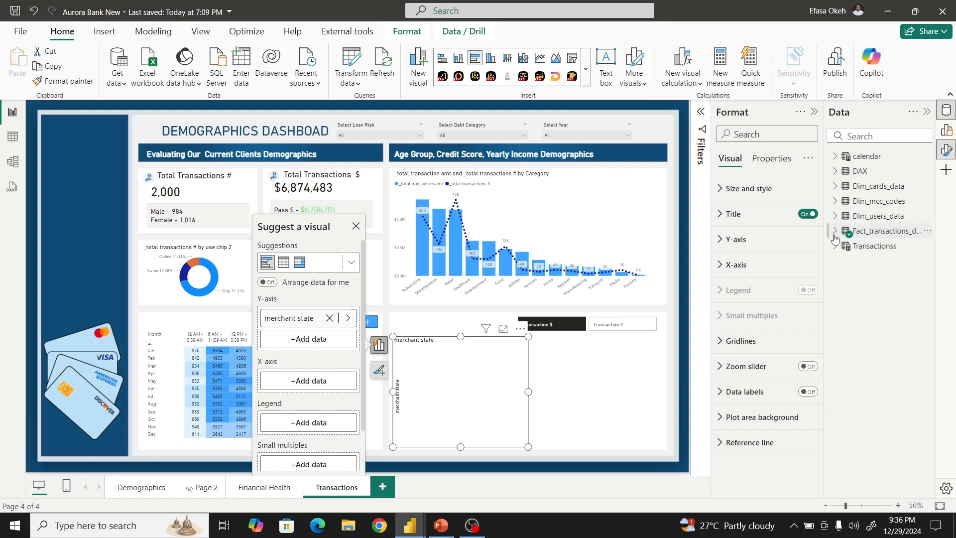
click(946, 150)
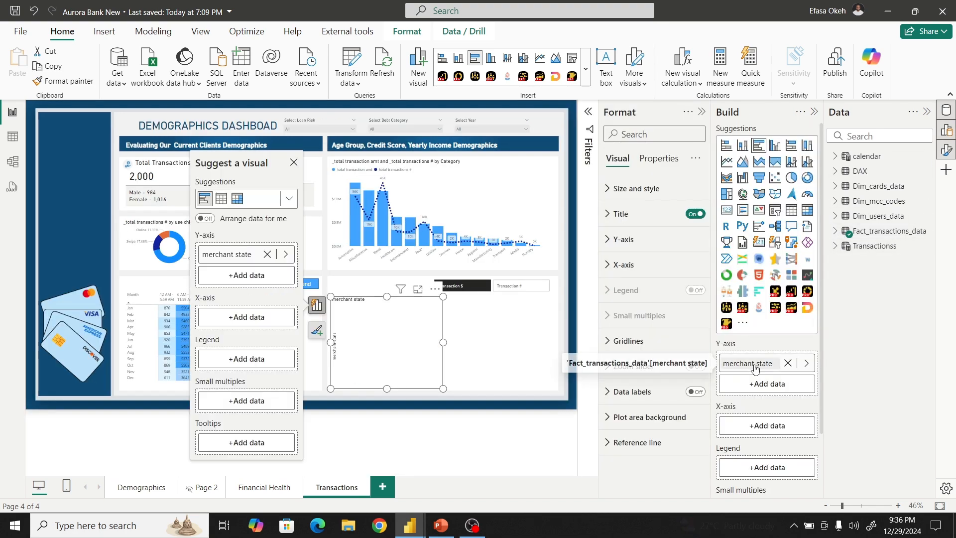
click(702, 112)
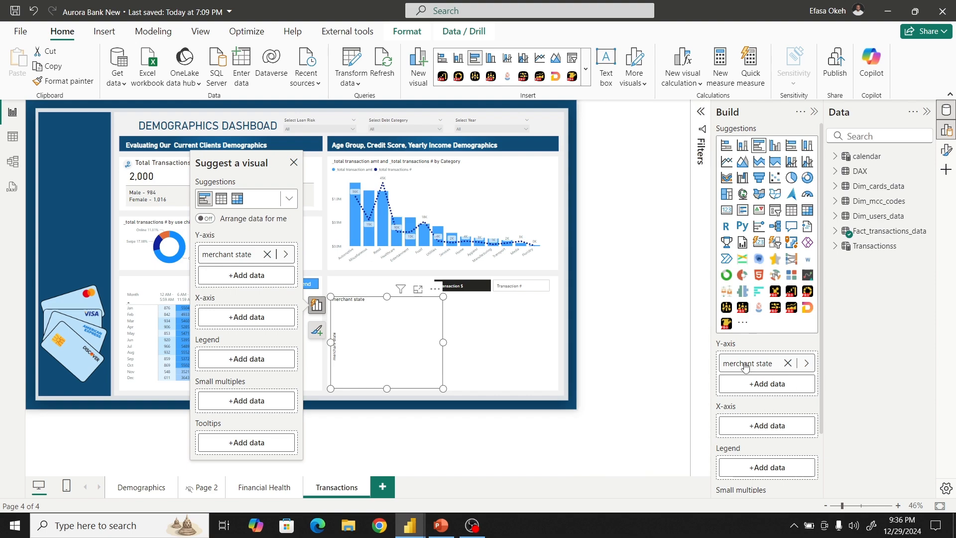
- Put the Transactionss field parameter on the merchant state chart's X-axis, set to show the values of the selected field
click(836, 246)
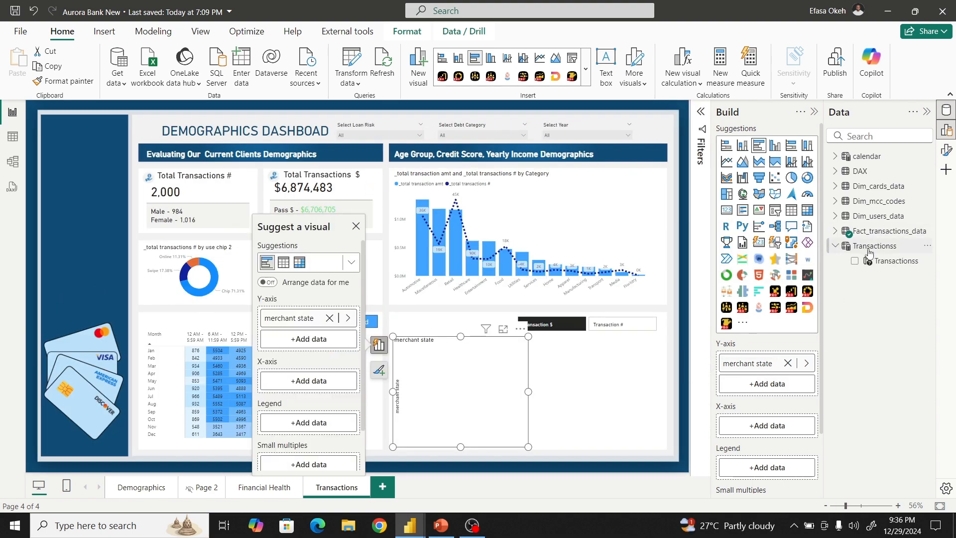
drag(891, 261, 770, 426)
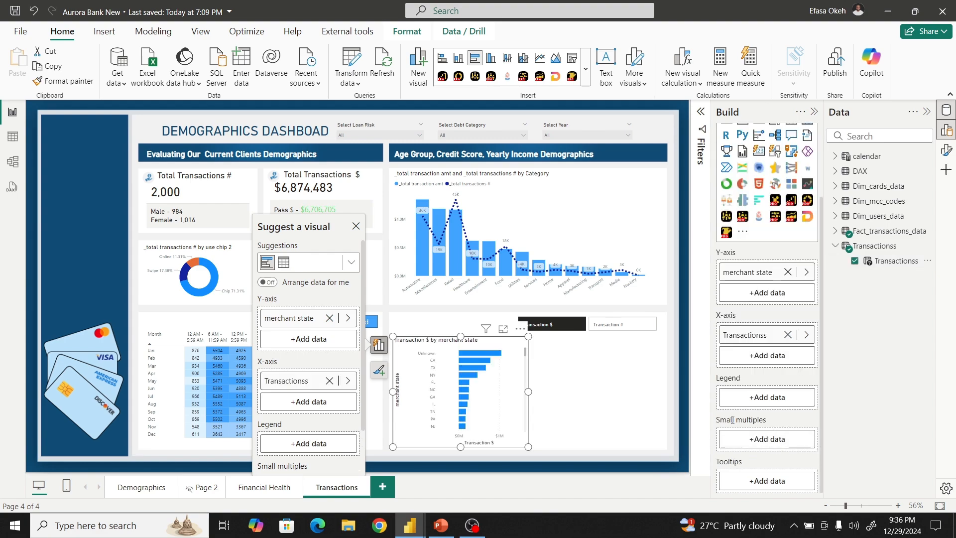
right_click(743, 337)
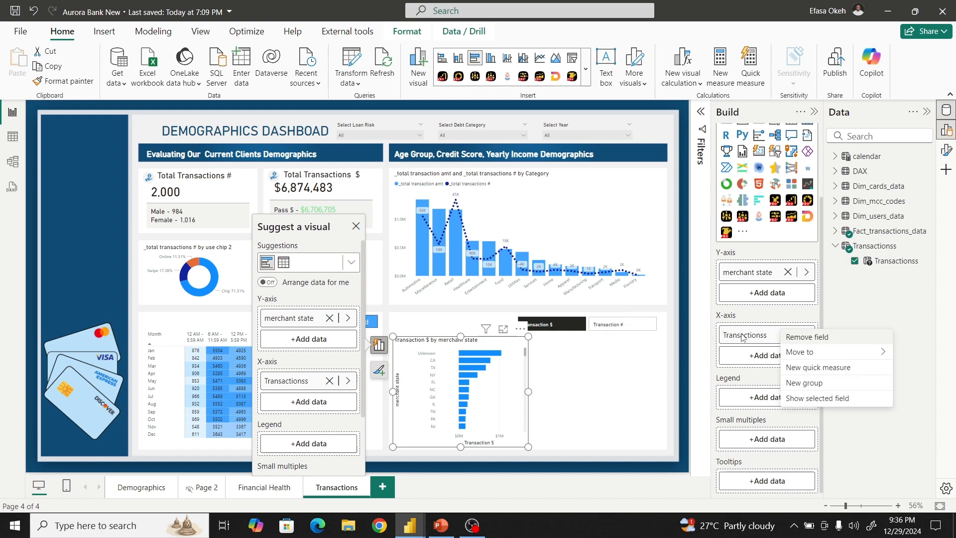
click(811, 398)
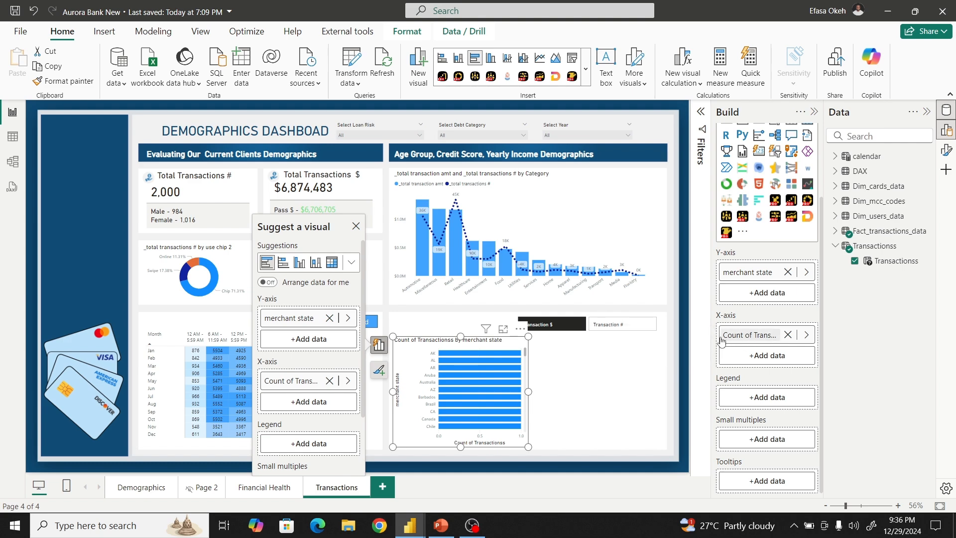
right_click(779, 332)
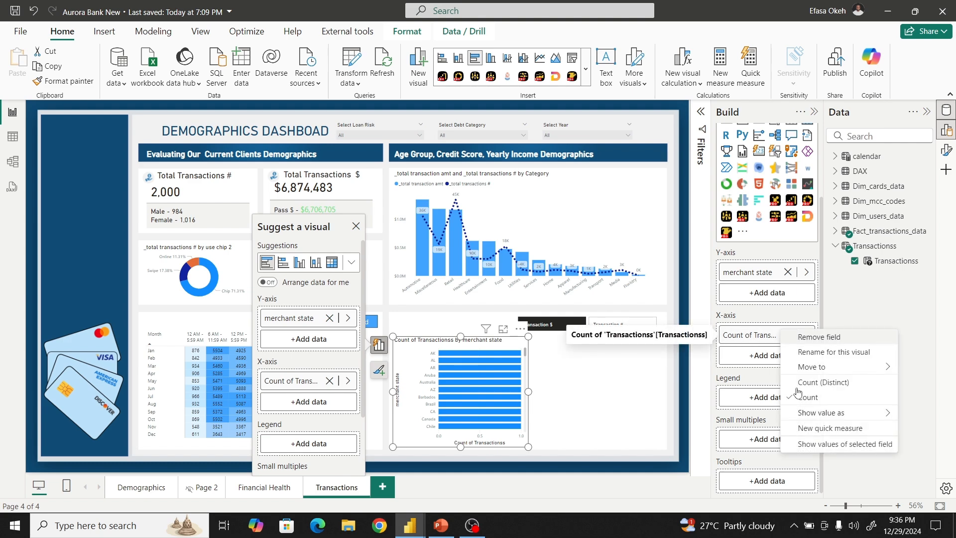
click(825, 444)
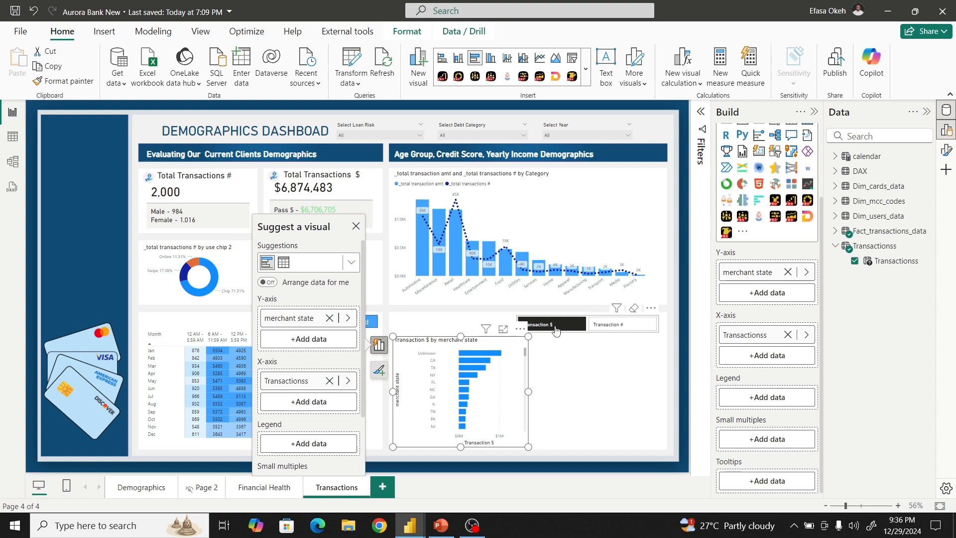
- Select Transaction # in the Transactionss slicer
click(624, 330)
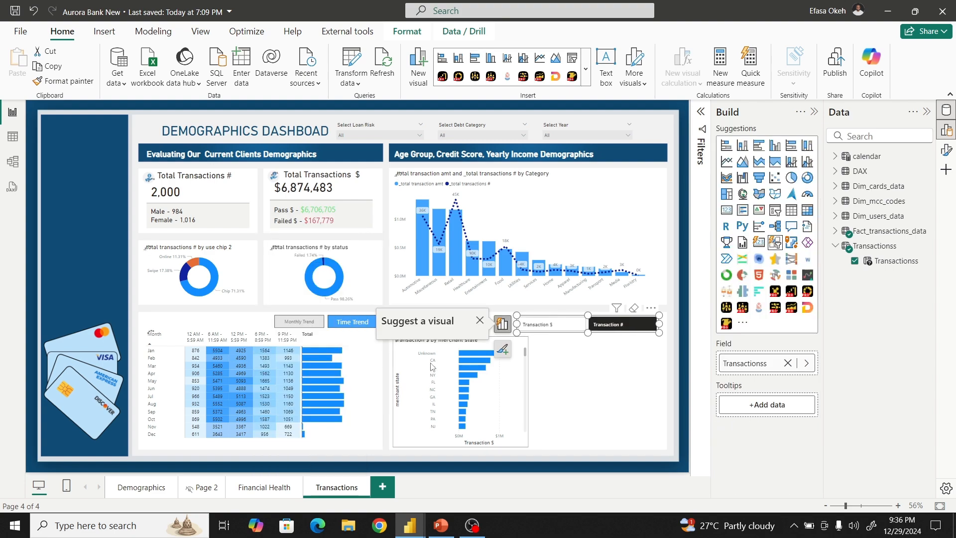
click(565, 393)
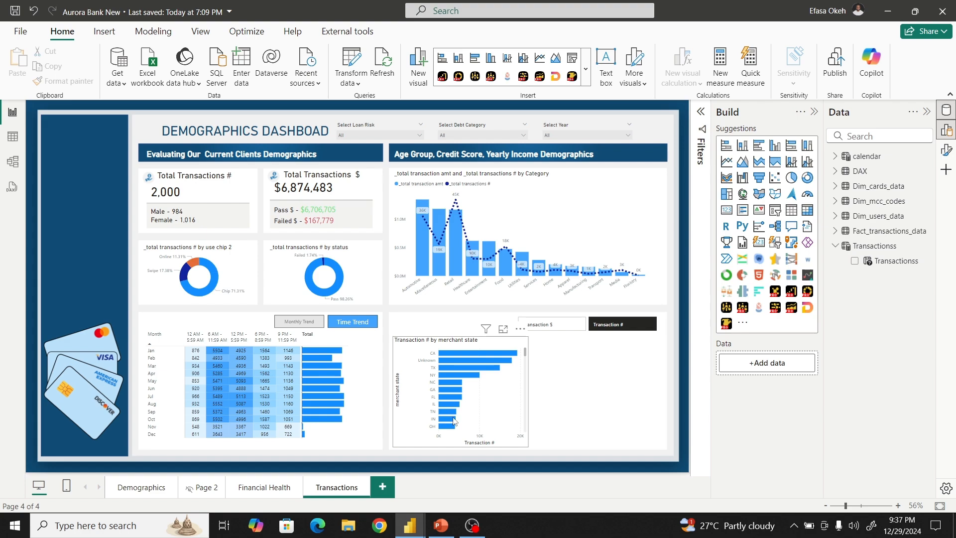
- Narrow the merchant state bar chart slightly and place a copy of it in the free space on its right
click(529, 451)
drag(530, 451, 515, 451)
click(565, 352)
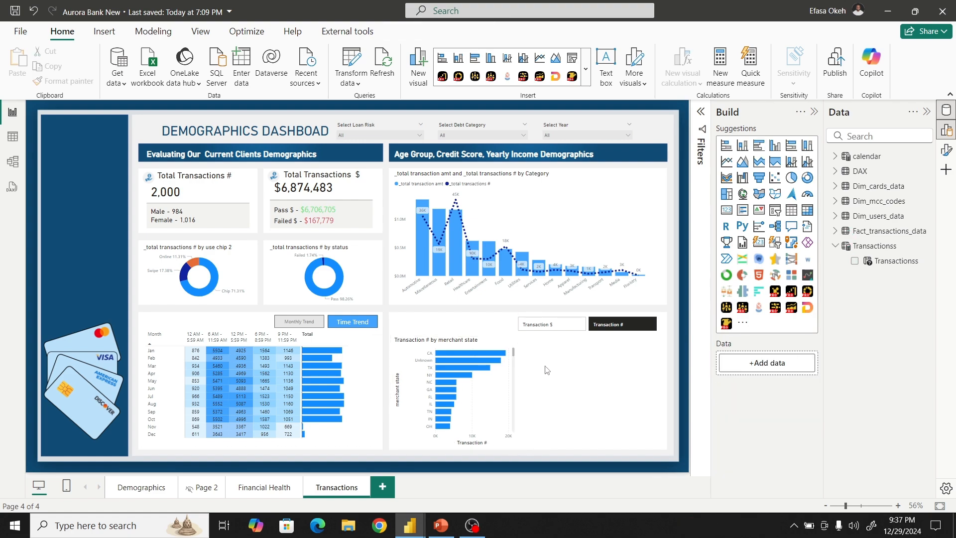
click(497, 344)
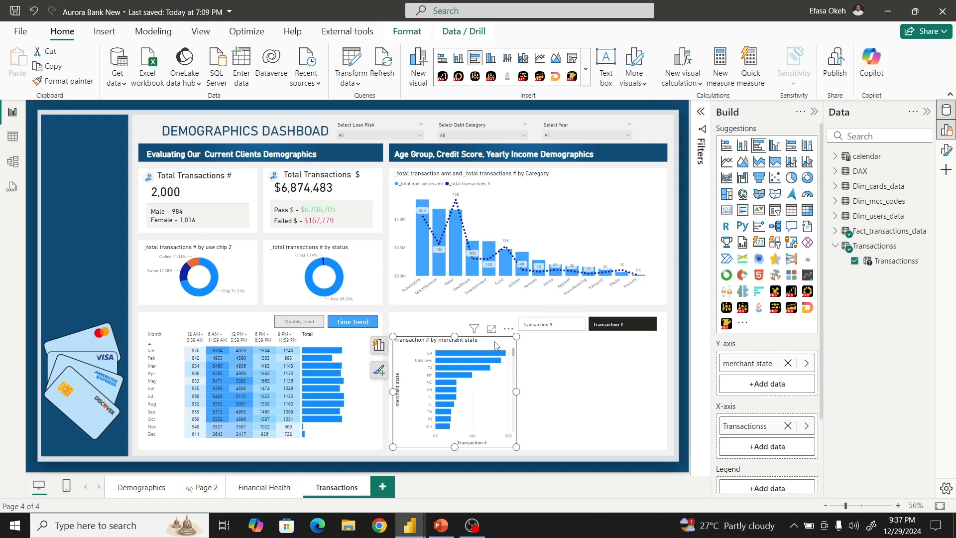
key(ctrl+c)
key(ctrl+v)
drag(495, 349, 623, 347)
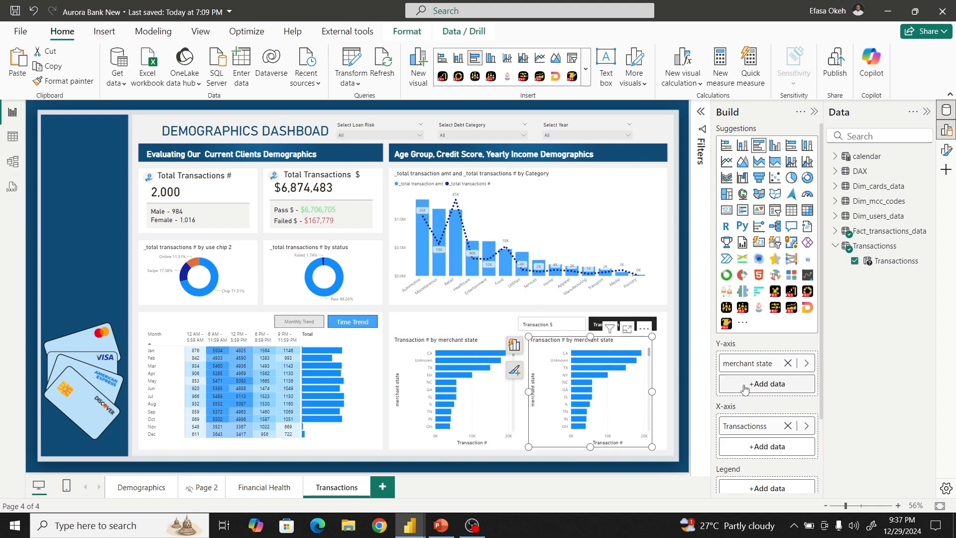
- Replace merchant state with the merchant city 2 field from Fact_transactions_data on the copied chart's Y-axis
click(788, 363)
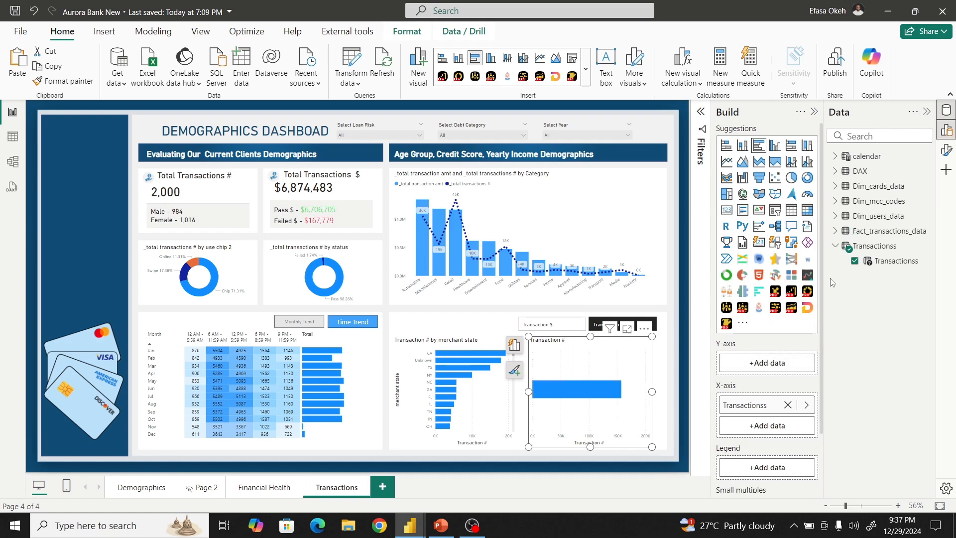
click(835, 230)
drag(911, 357, 777, 363)
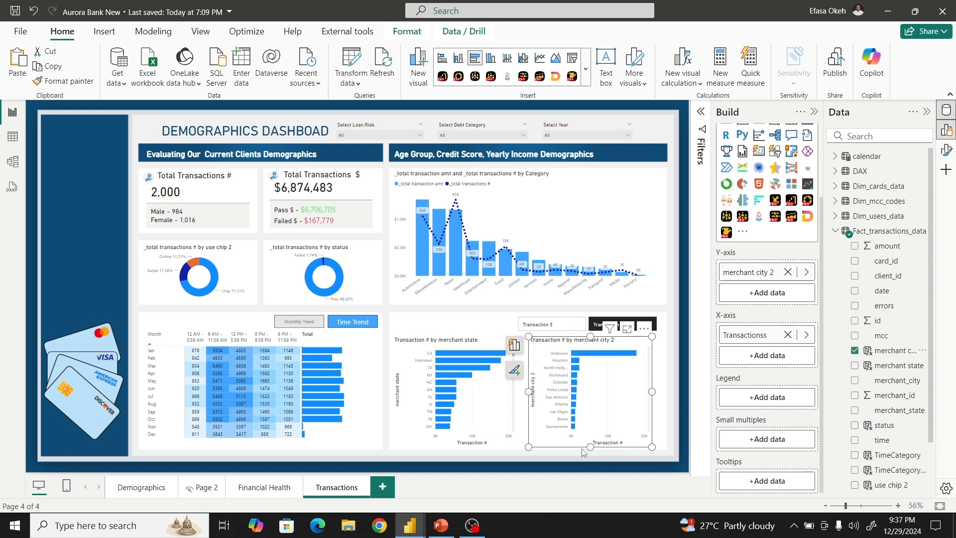
click(668, 374)
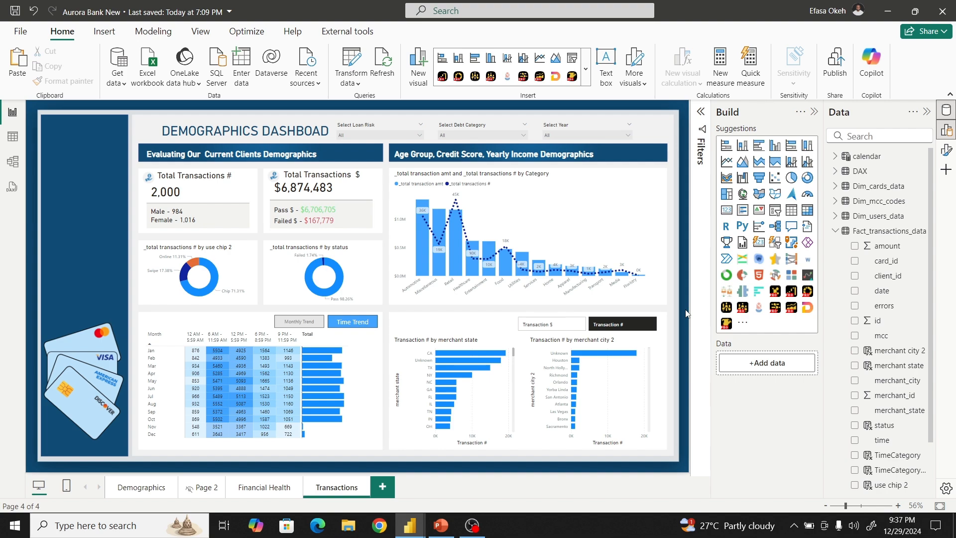
- Switch the Transactionss slicer back to Transaction $
click(549, 329)
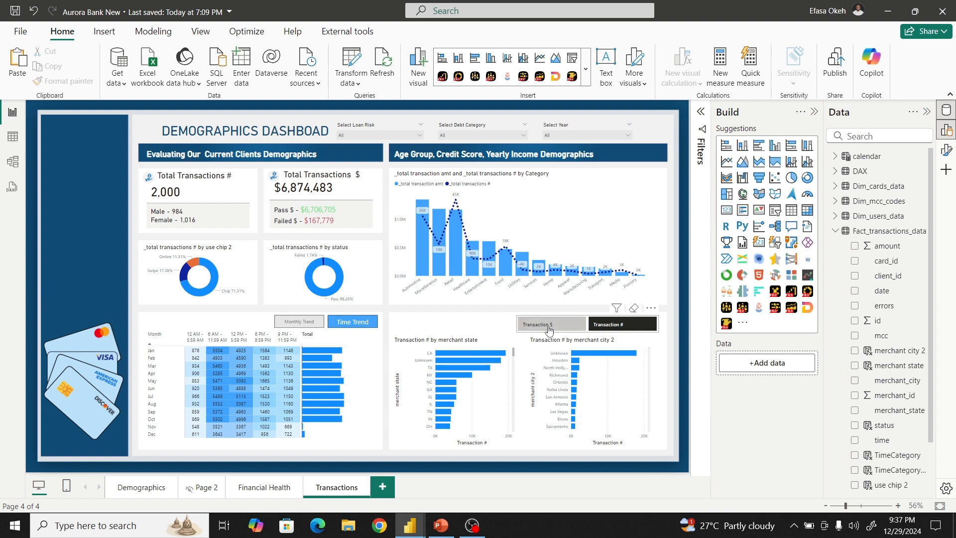
click(668, 345)
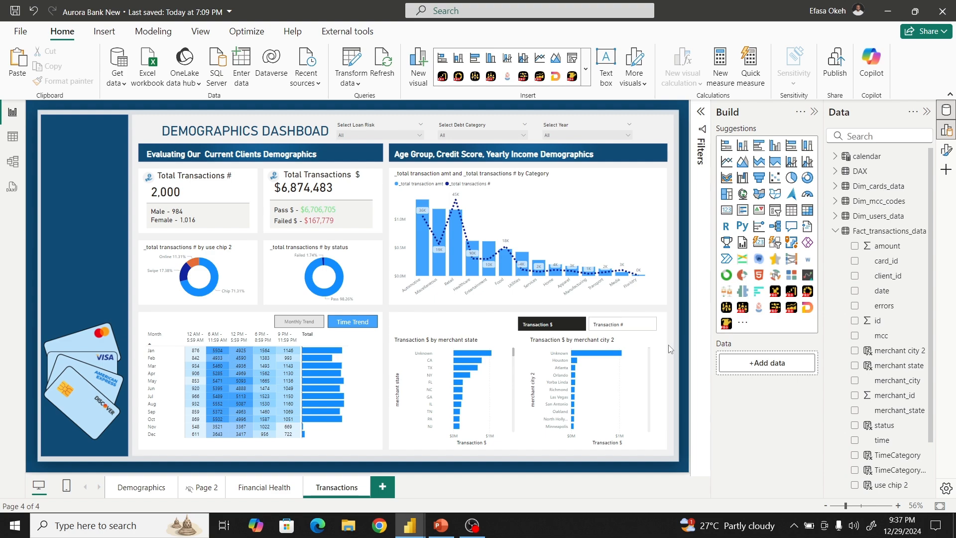
- Filter the merchant city 2 chart with basic filtering to include every city except Unknown
click(621, 343)
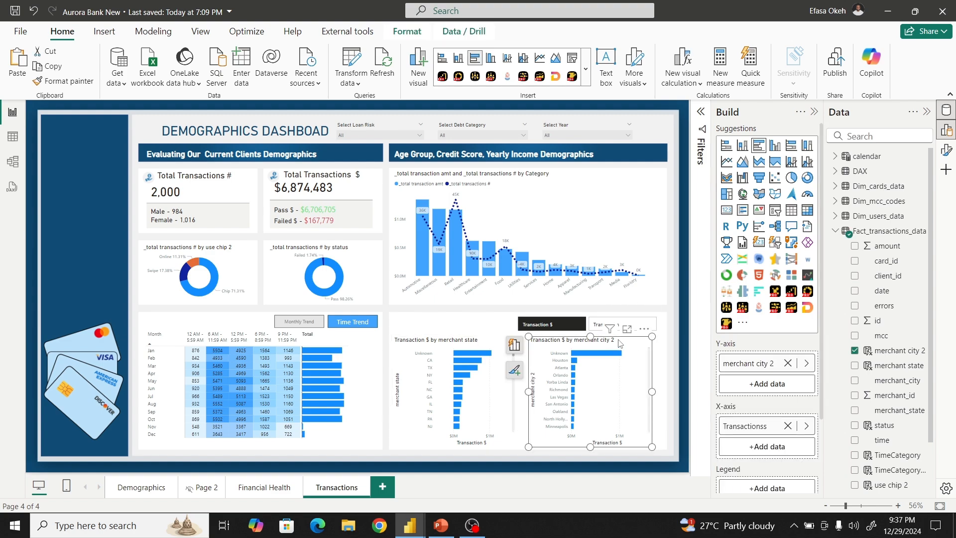
click(816, 113)
click(816, 113)
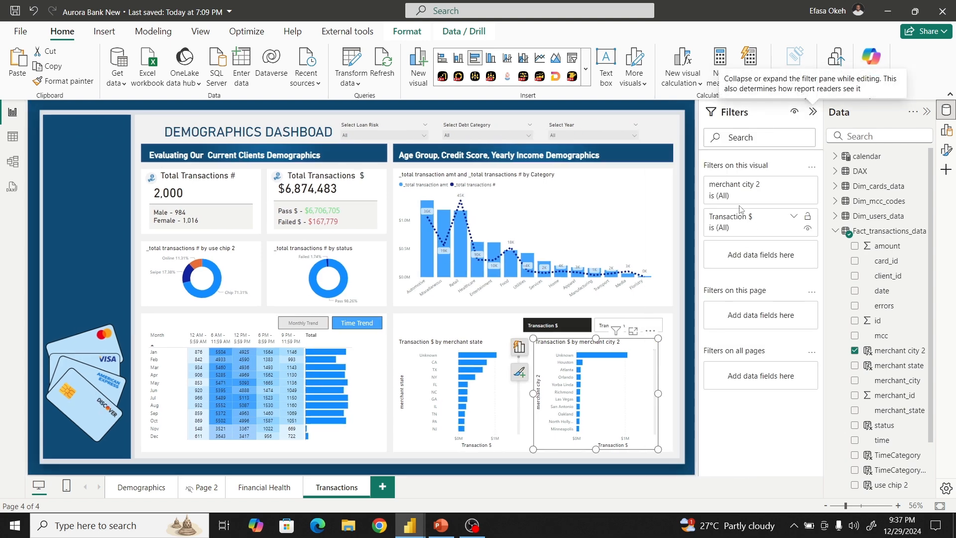
click(741, 191)
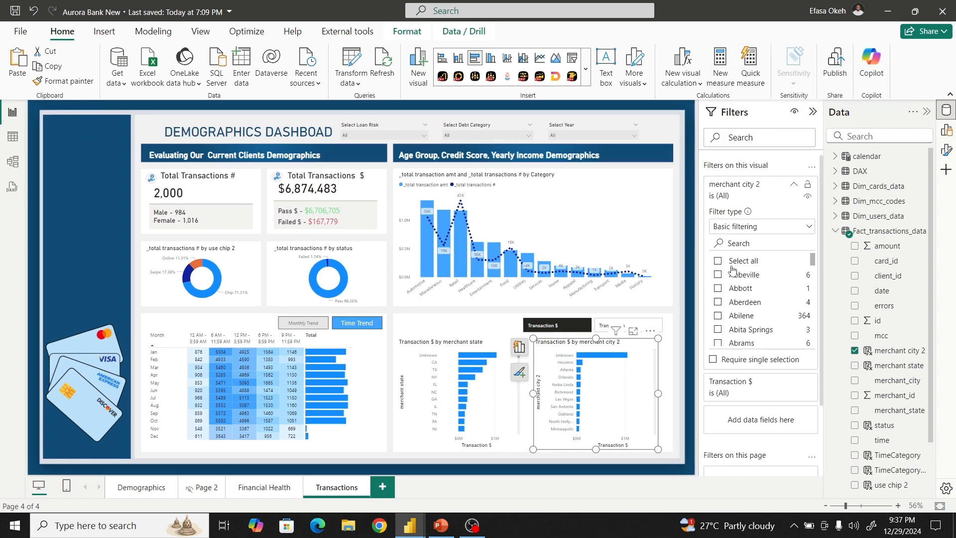
click(717, 261)
drag(813, 260, 819, 348)
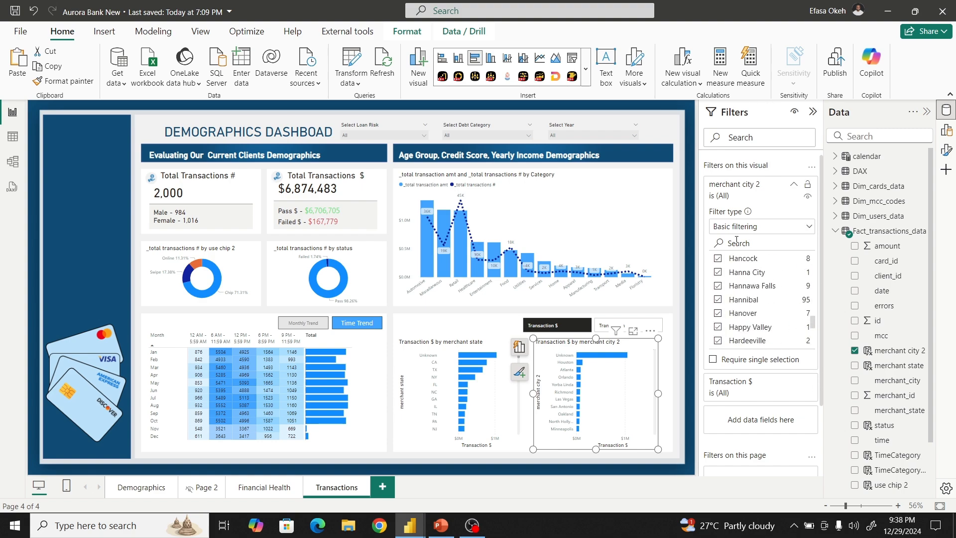
text(un)
scroll(767, 347, down, 15)
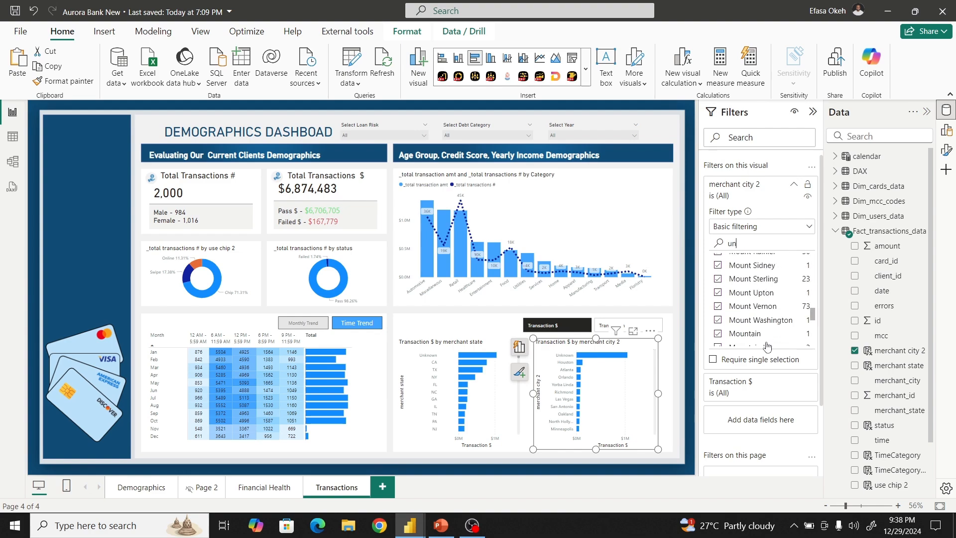
scroll(767, 347, down, 10)
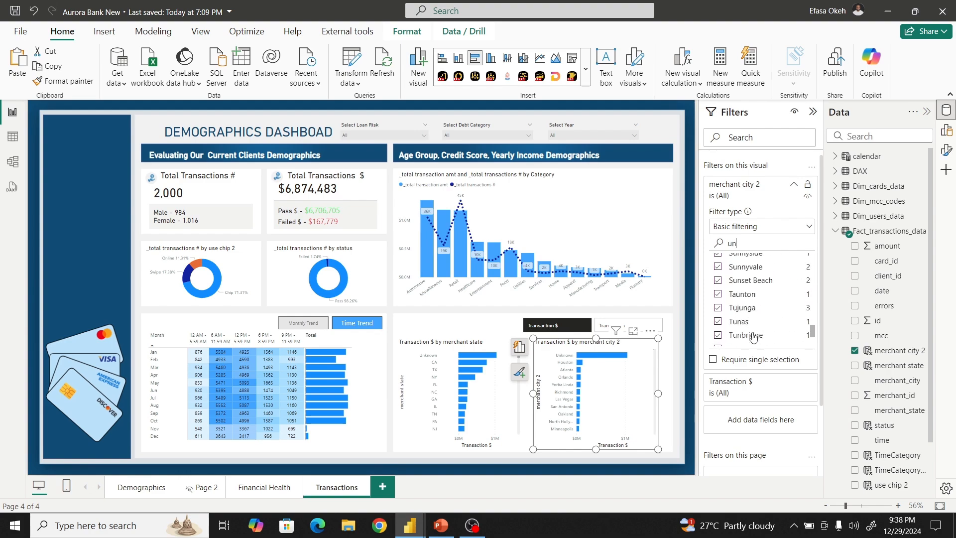
click(717, 257)
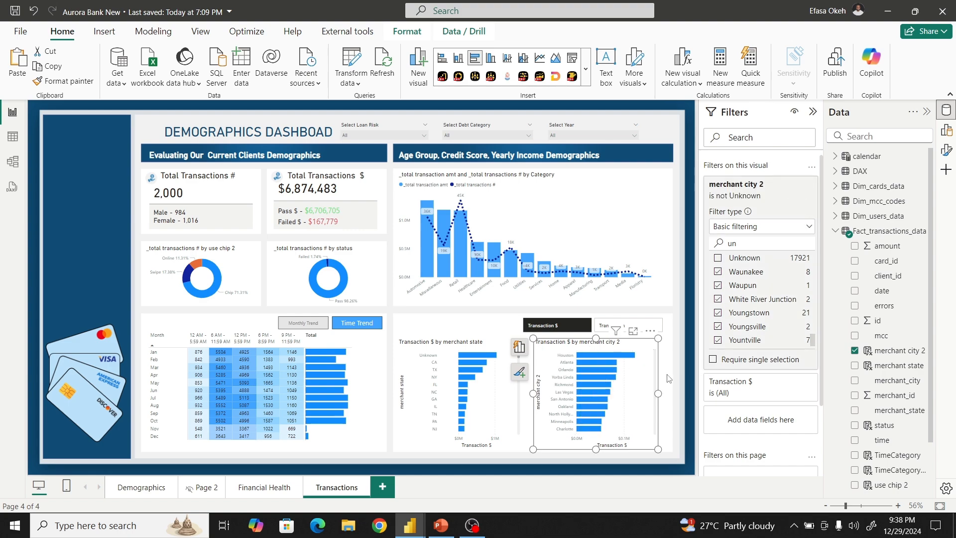
- Filter the merchant state chart to include every state except Unknown, and collapse the Fact_transactions_data fields
click(445, 348)
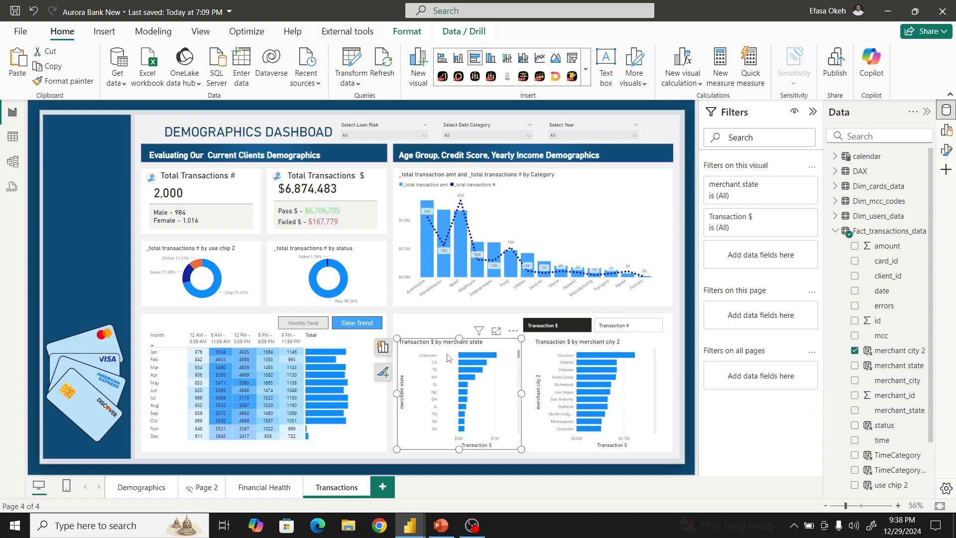
click(754, 194)
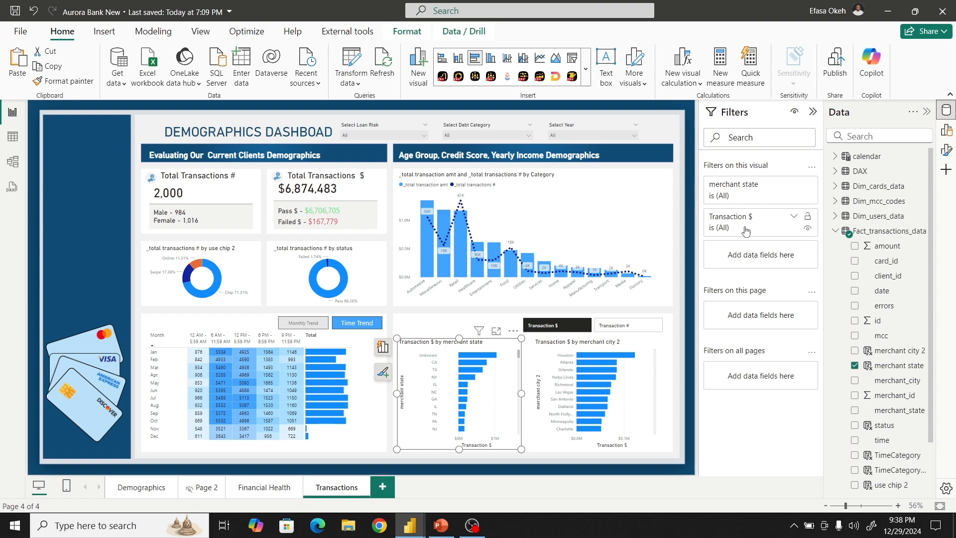
click(718, 261)
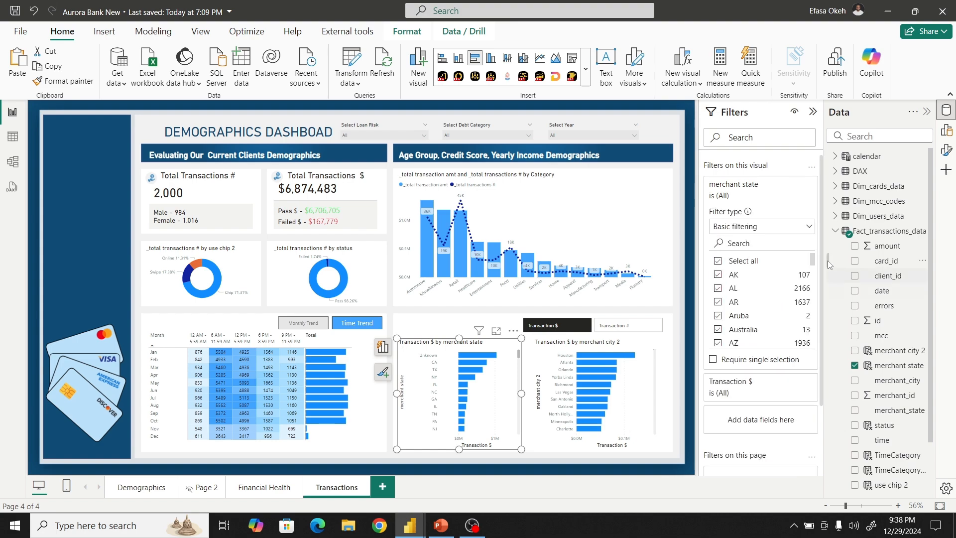
drag(813, 259, 811, 337)
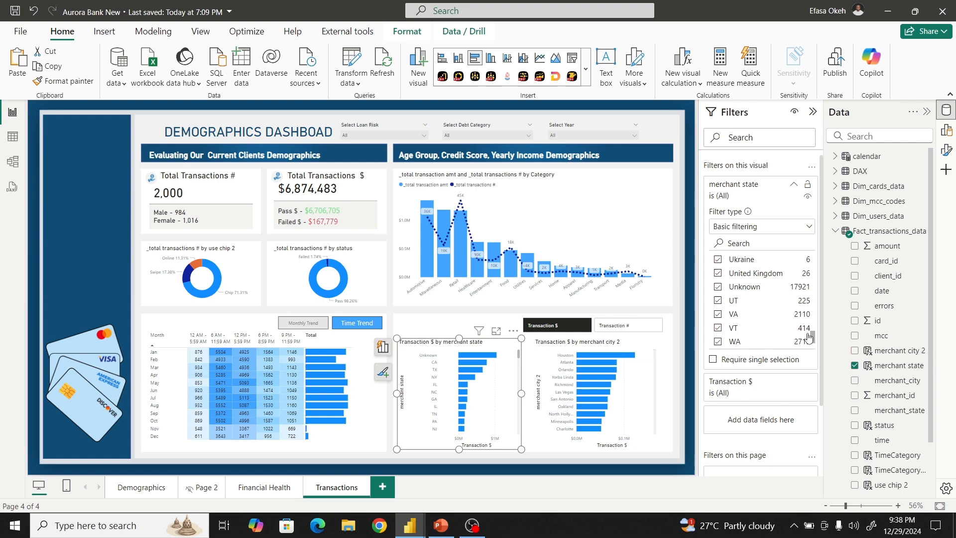
click(718, 288)
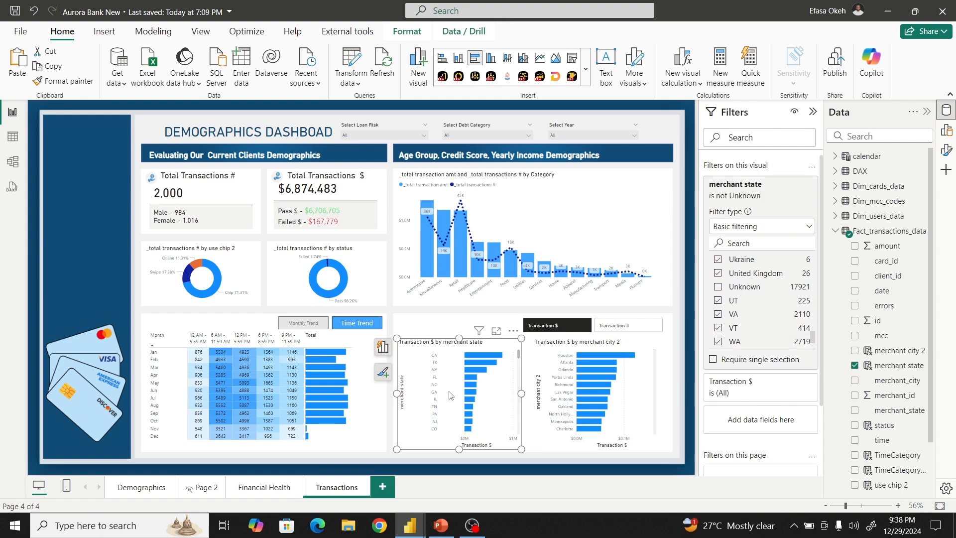
click(668, 384)
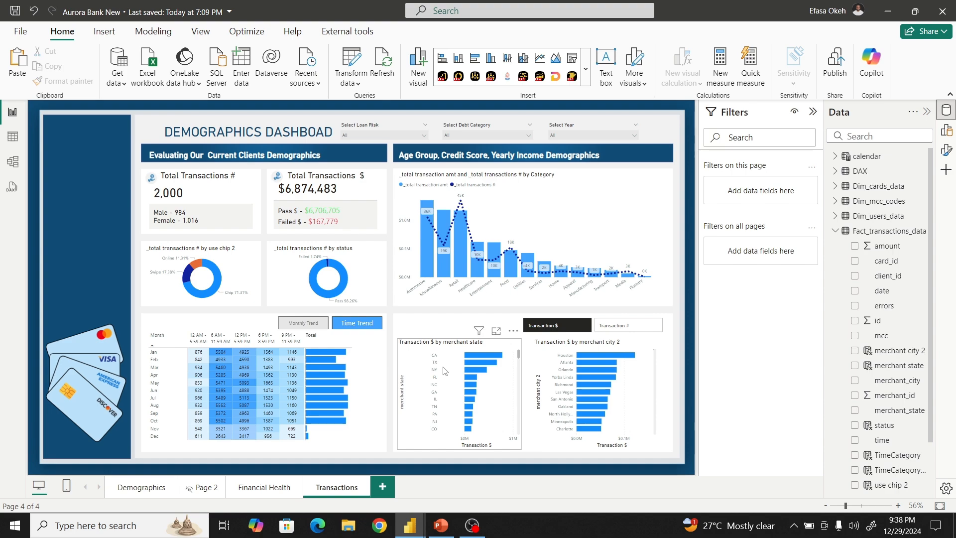
click(835, 231)
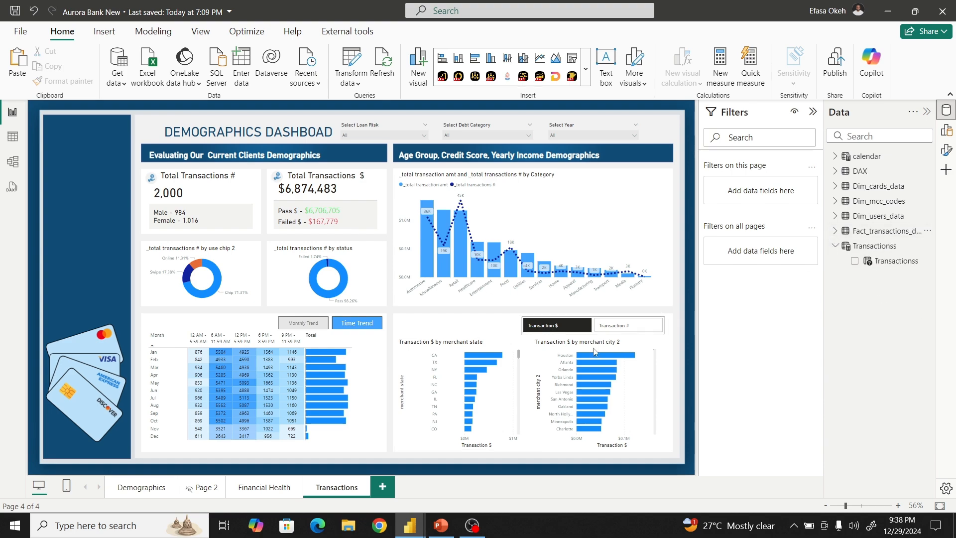
- Switch to the Aurora_Bank report and examine the full SWITCH formula of the merchant_state 2 column in fact_transactions
click(452, 349)
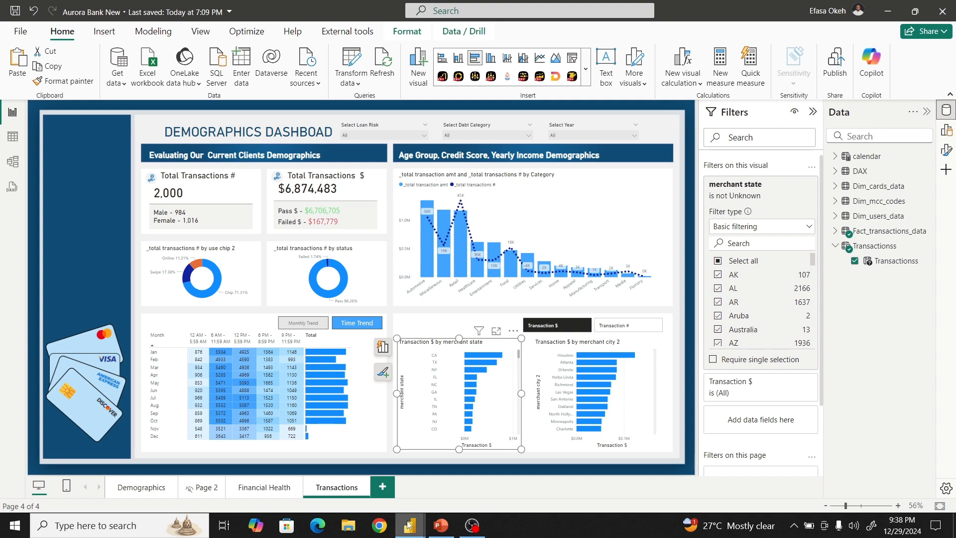
mouse_move(408, 526)
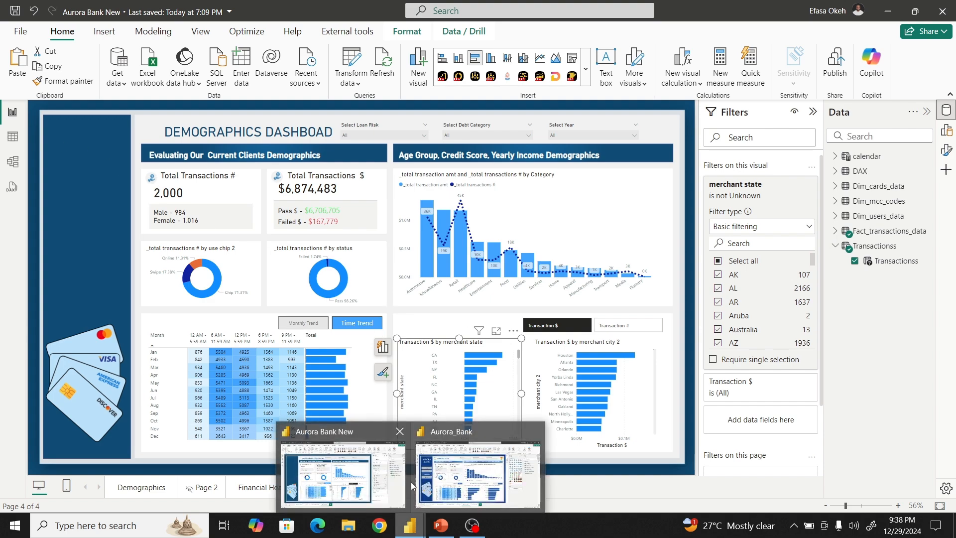
click(442, 492)
click(14, 148)
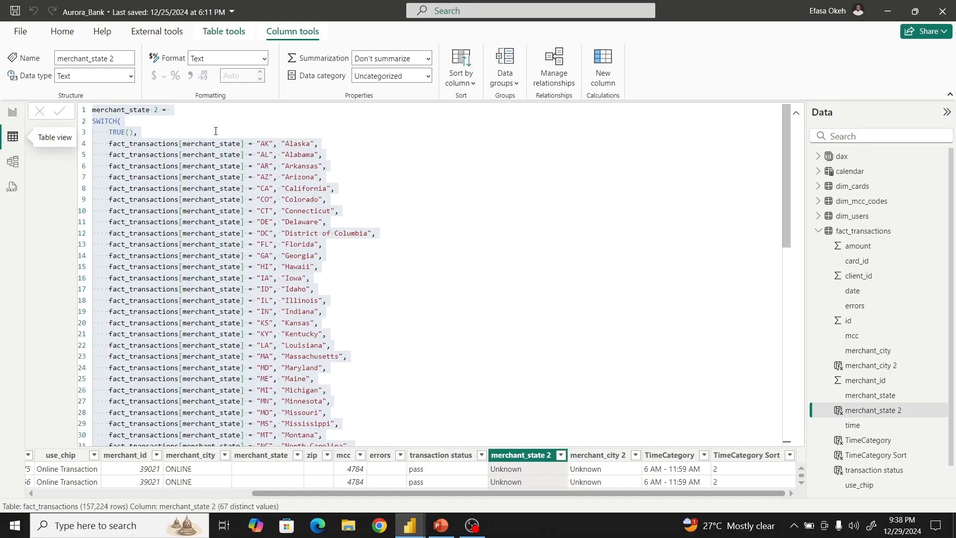
click(182, 136)
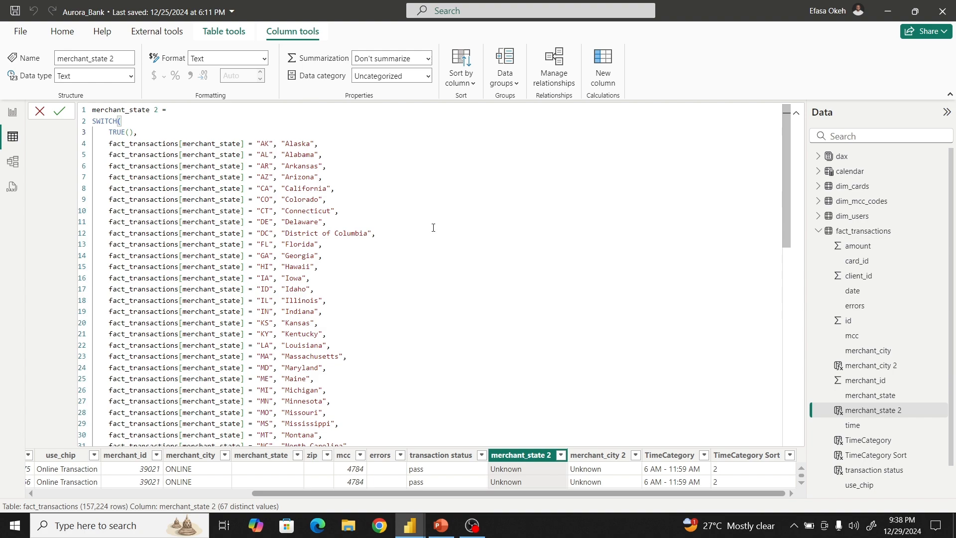
drag(786, 126, 769, 366)
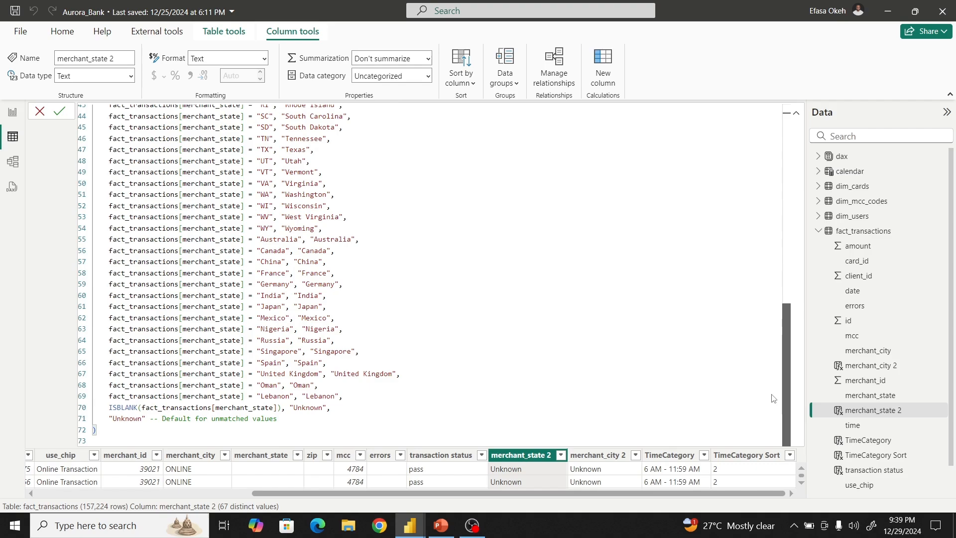
- Copy the entire SWITCH formula of the merchant_state 2 column and switch to the Aurora Bank New report
scroll(774, 363, up, 14)
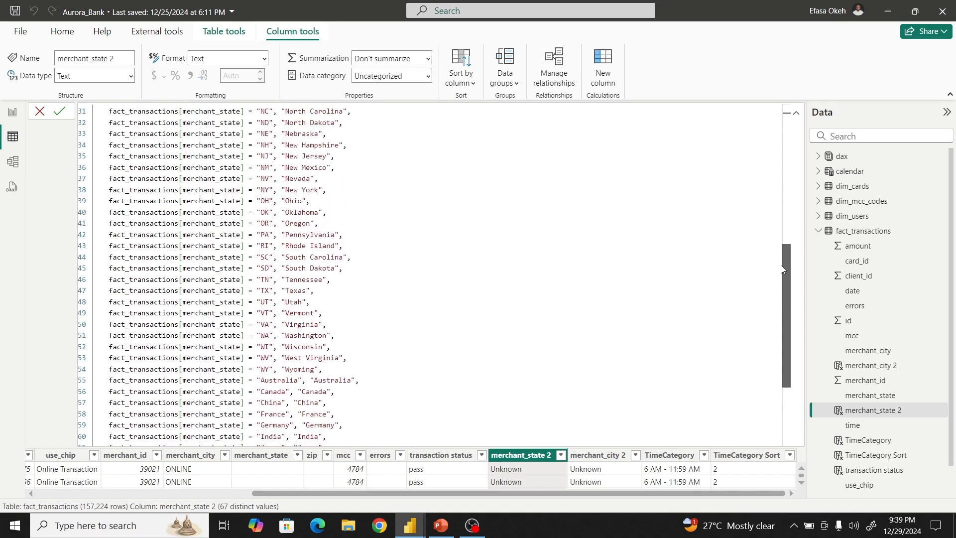
scroll(773, 114, down, 14)
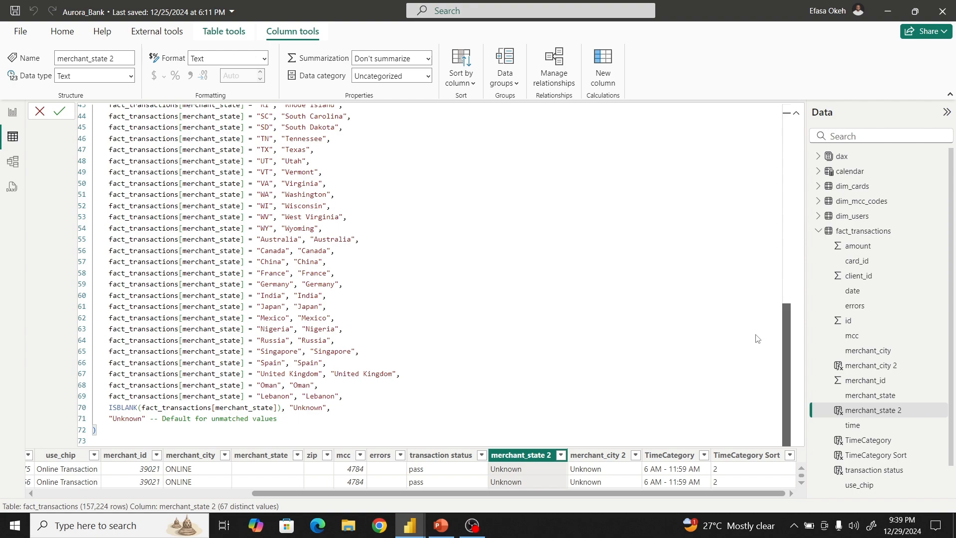
scroll(757, 338, up, 4)
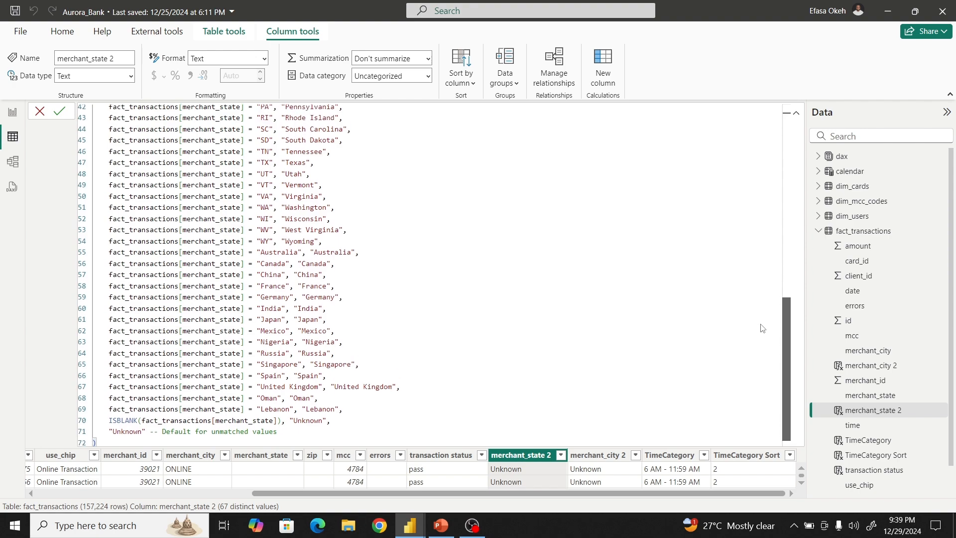
drag(784, 271, 783, 326)
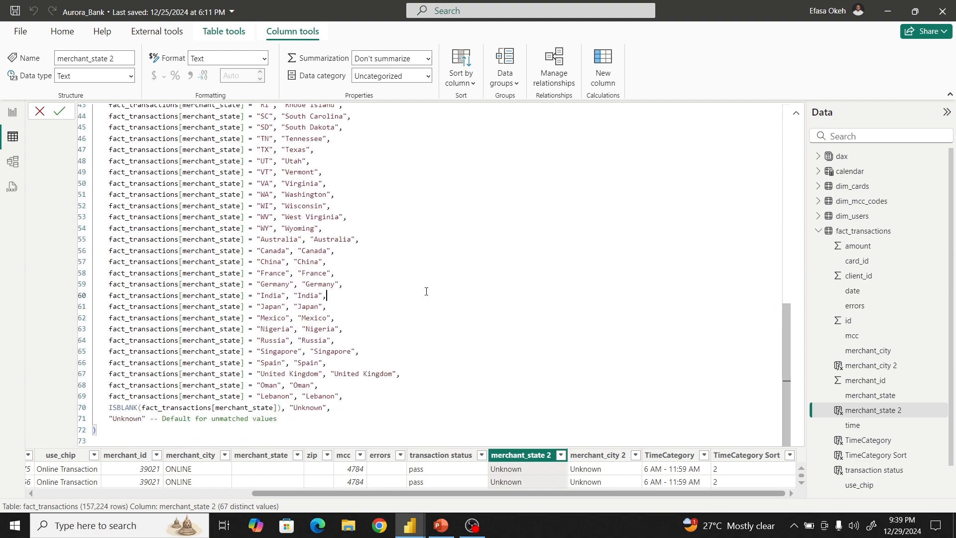
key(ctrl+a)
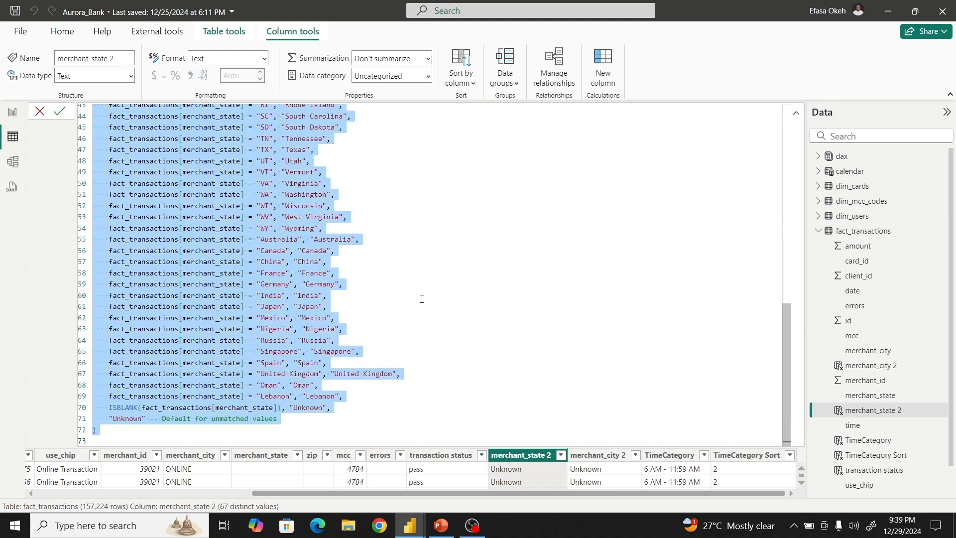
click(409, 526)
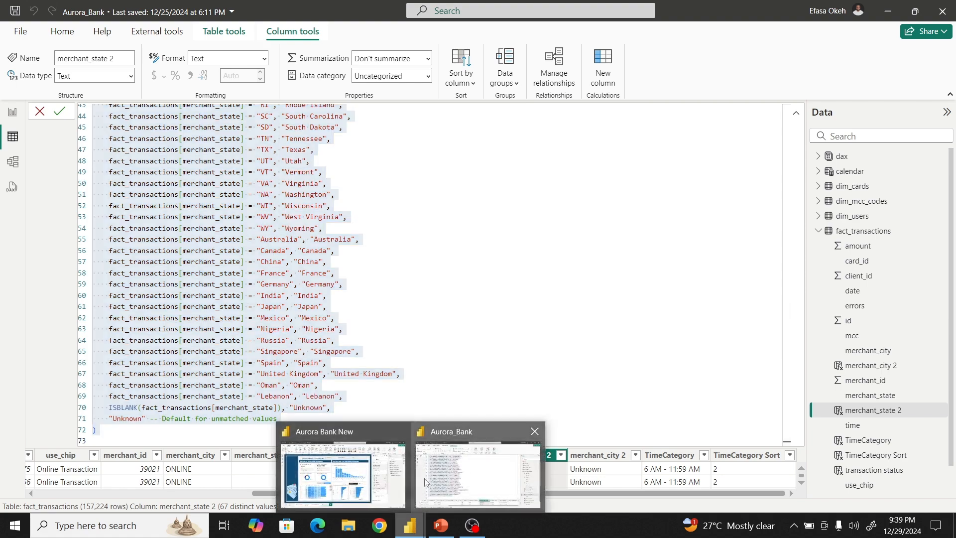
click(358, 473)
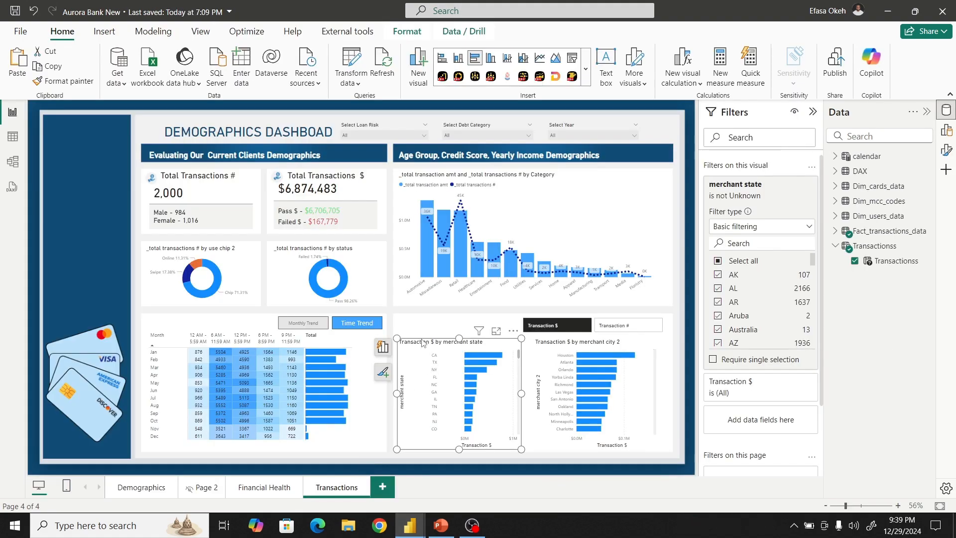
- Replace the merchant state column's IF formula in Fact_transactions_data with the copied merchant_state 2 SWITCH formula
click(12, 136)
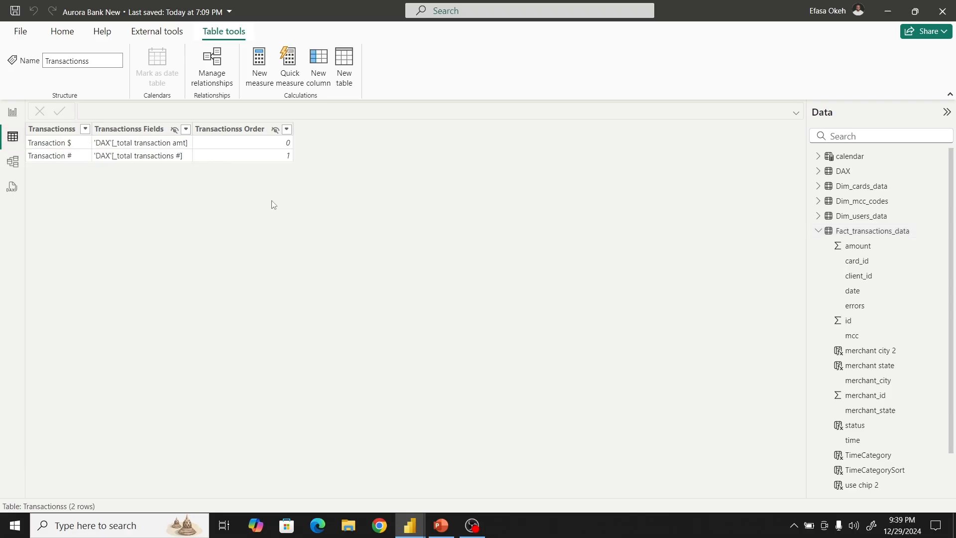
click(857, 230)
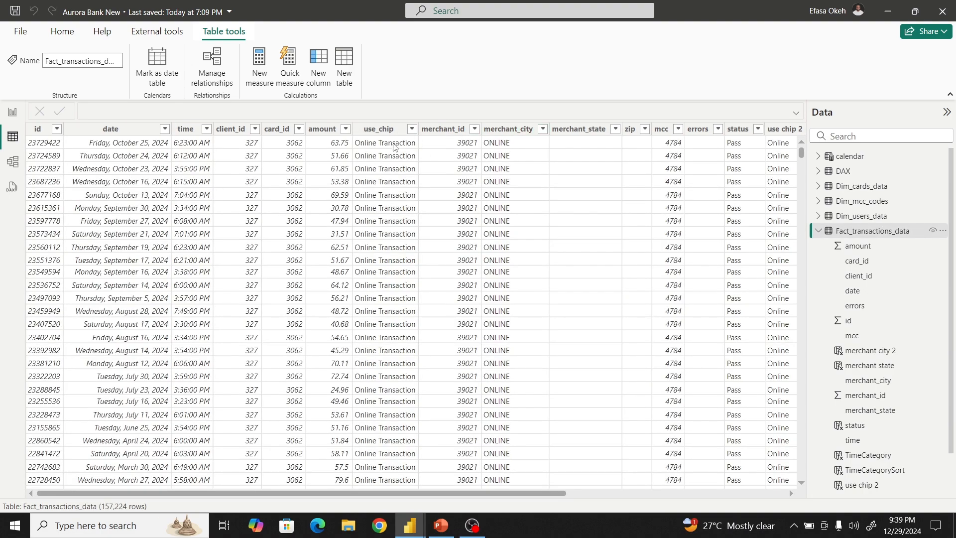
drag(533, 493, 790, 498)
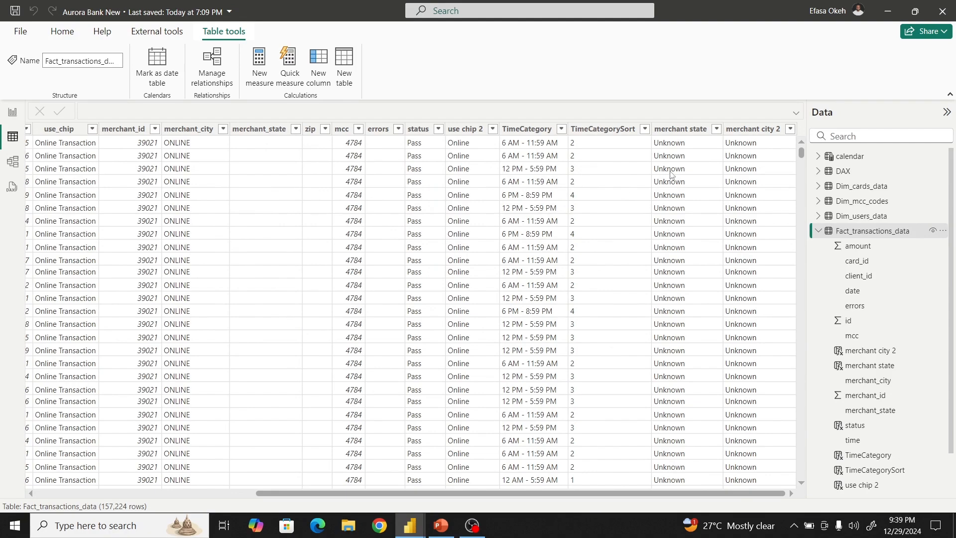
click(670, 131)
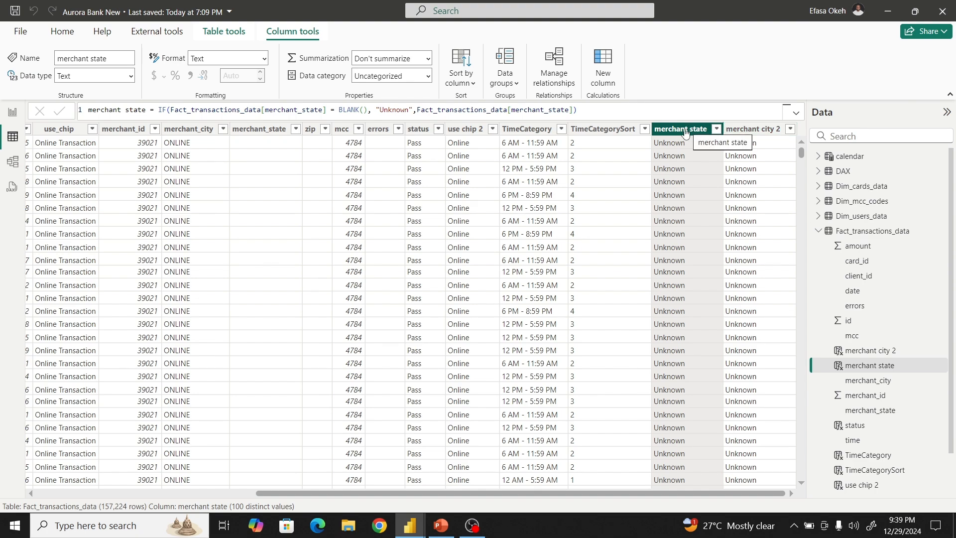
click(796, 113)
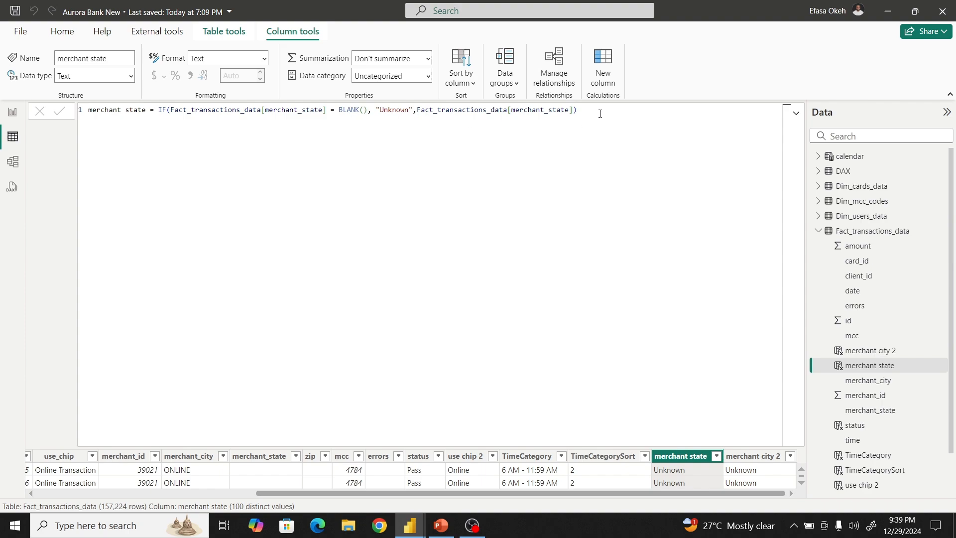
drag(600, 114, 73, 105)
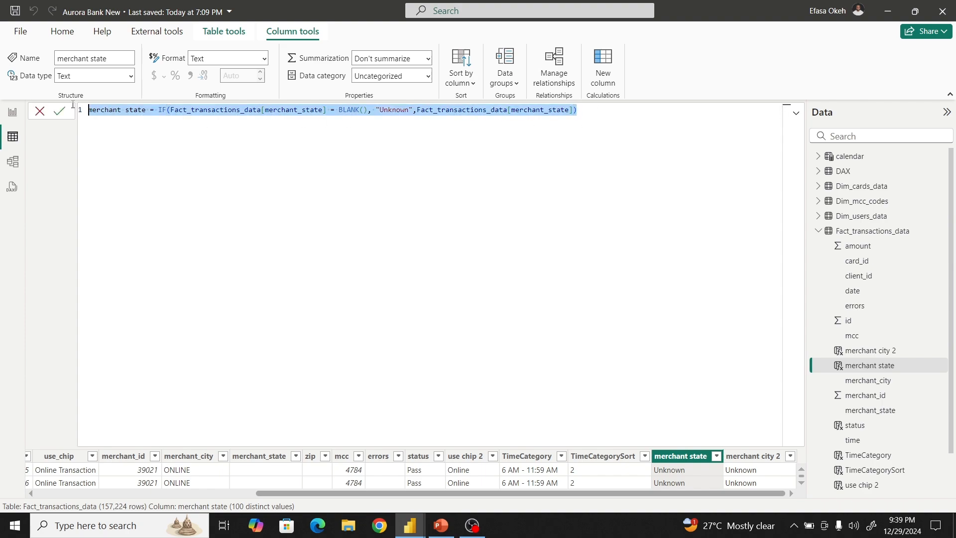
key(ctrl+v)
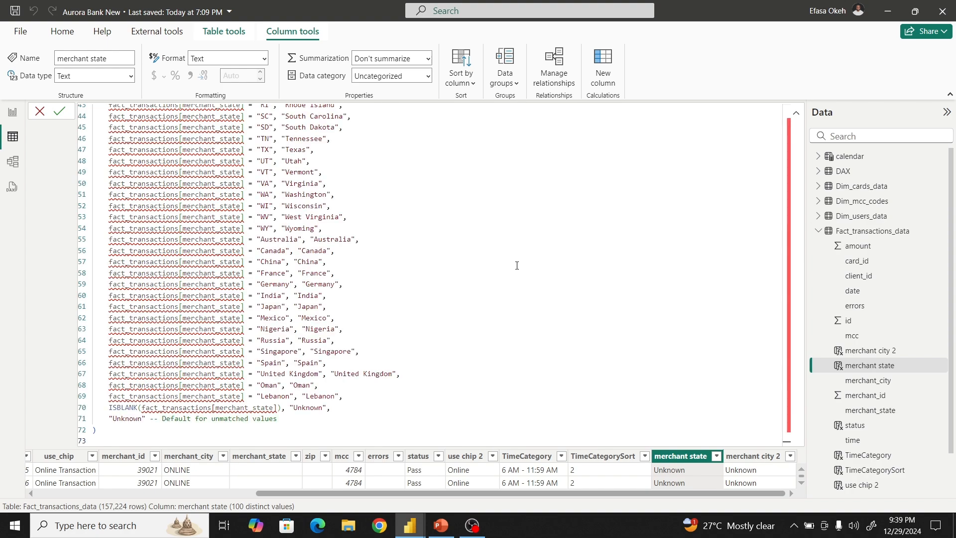
scroll(516, 265, up, 14)
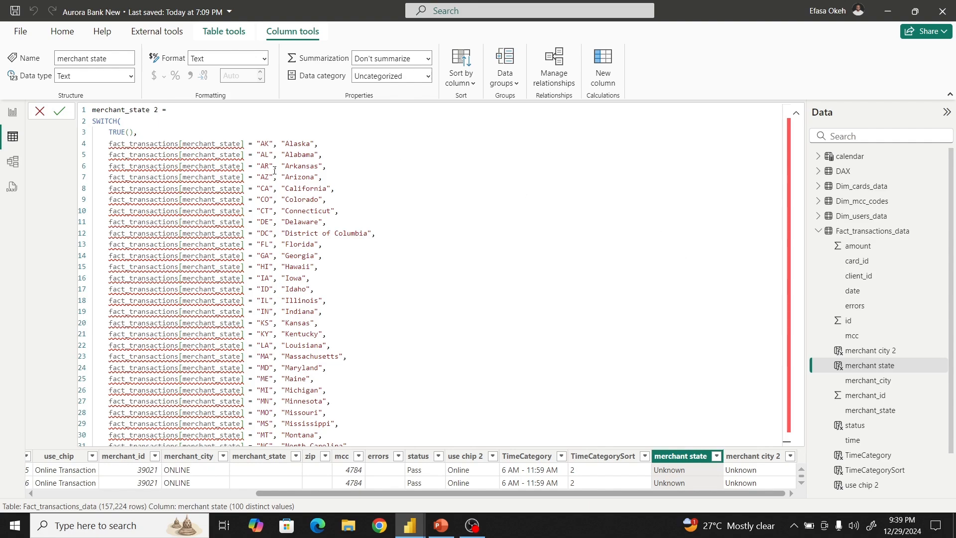
click(113, 145)
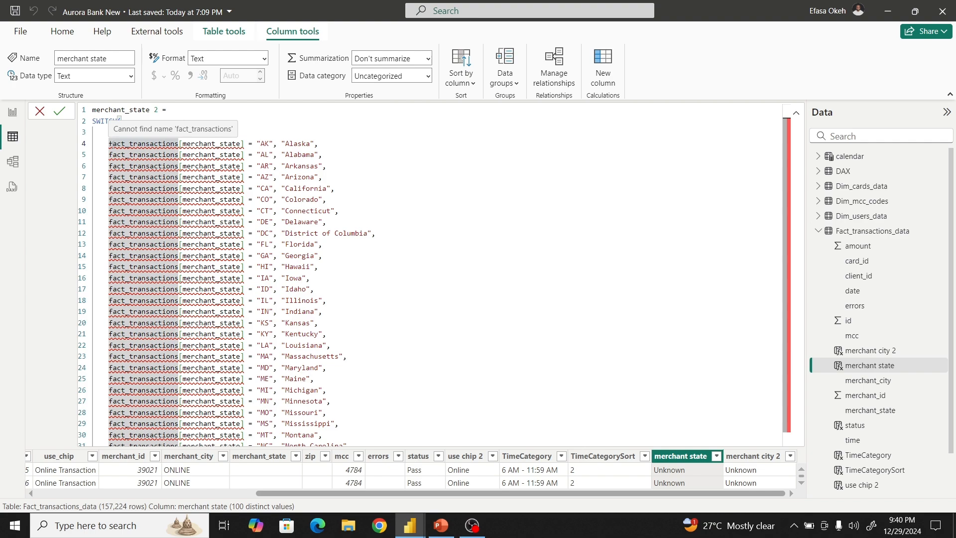
key(Delete)
text(F)
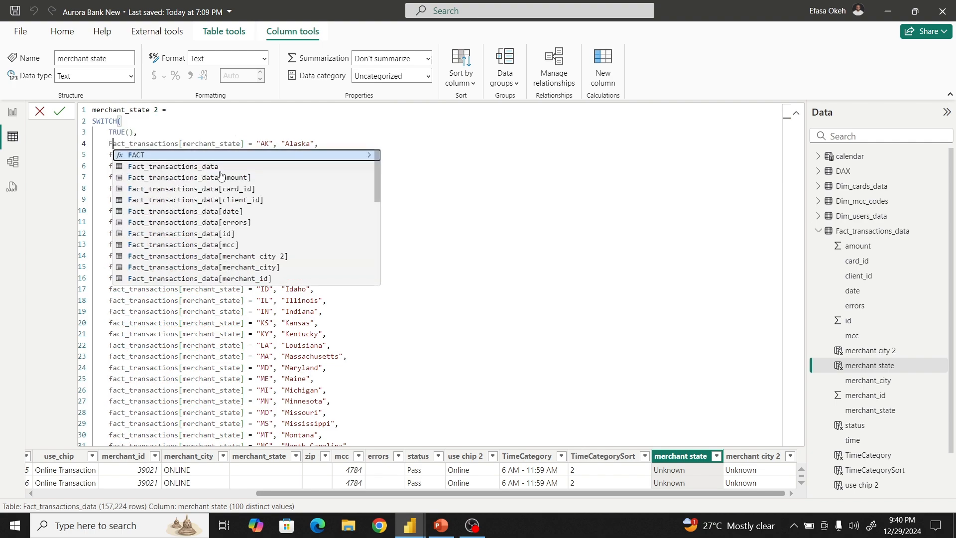
click(472, 206)
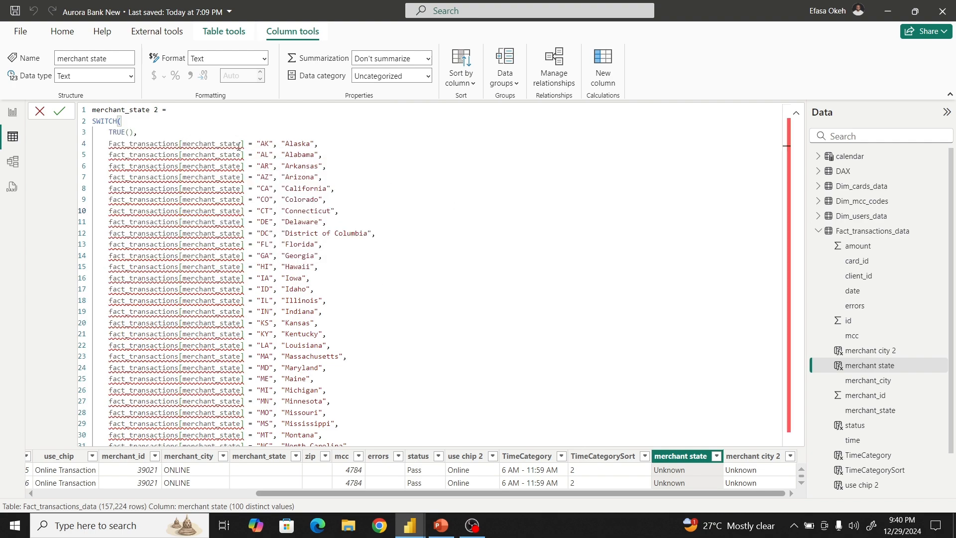
- Replace the column reference in the formula's "AK", "Alaska" line with Fact_transactions_data[merchant_state]
drag(244, 144, 105, 144)
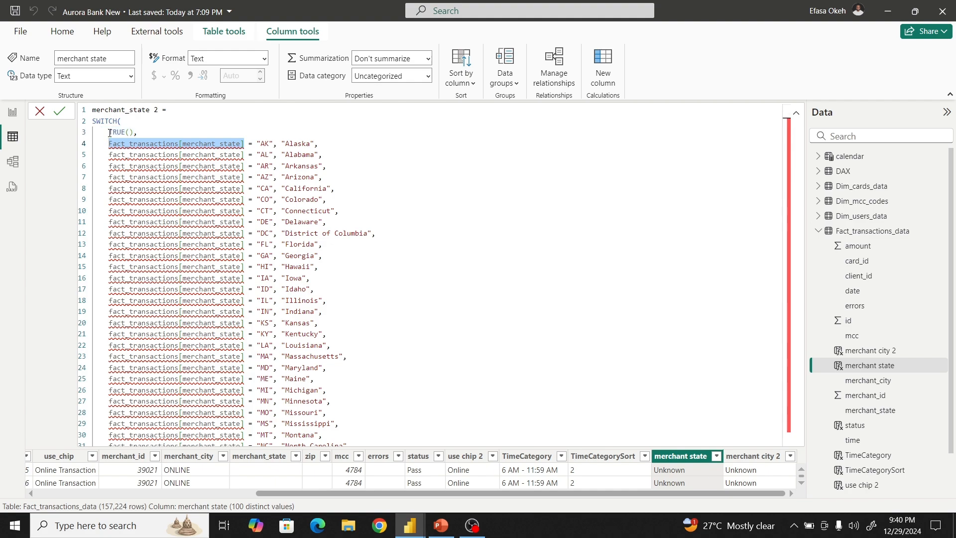
text(Fact)
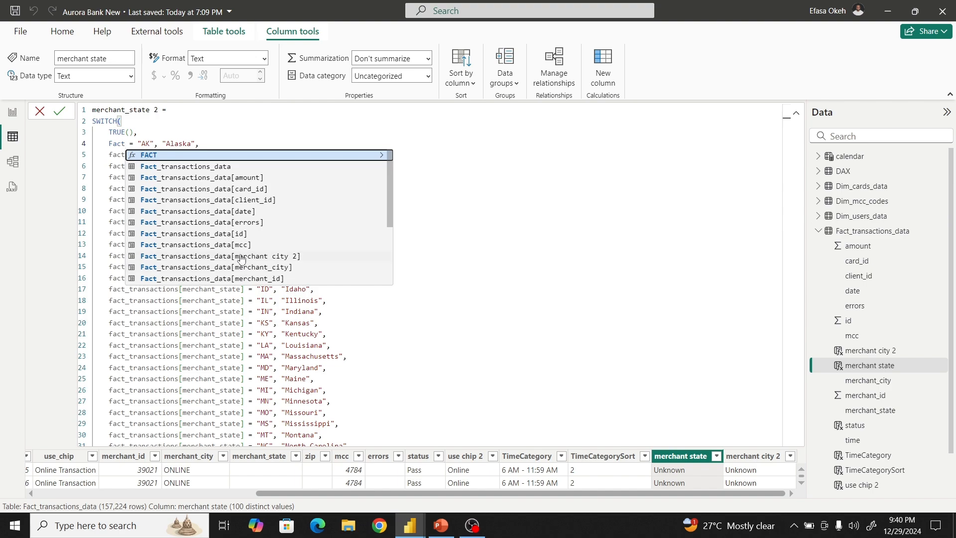
scroll(241, 269, down, 3)
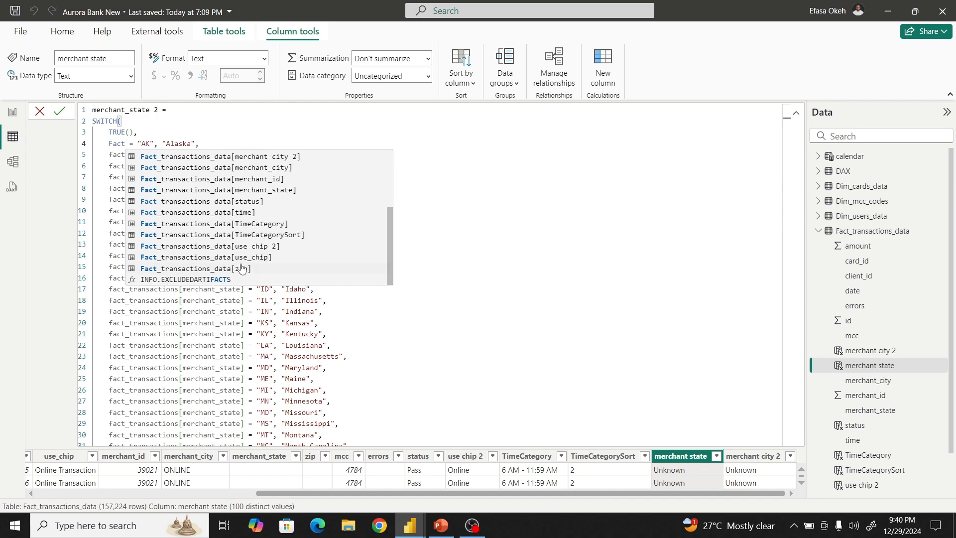
click(261, 191)
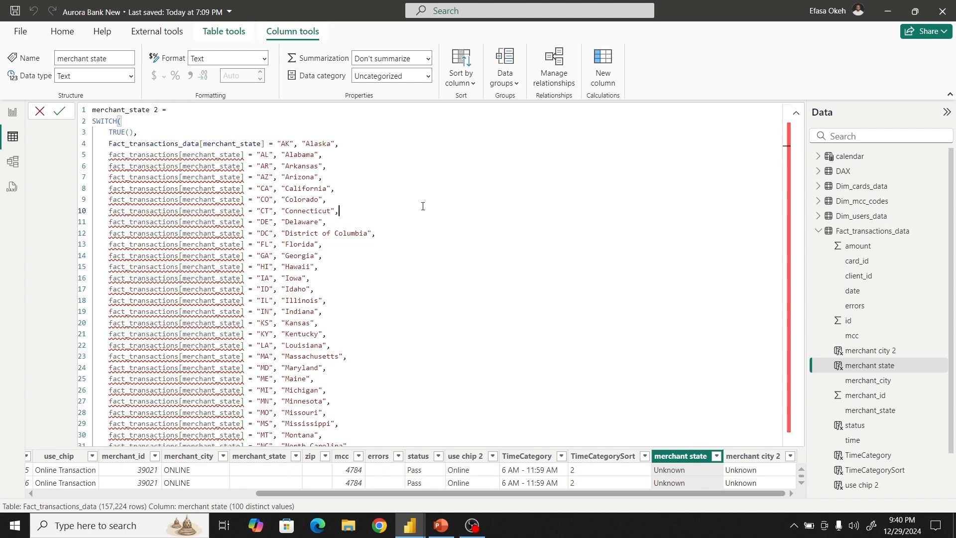
- Copy the whole merchant_state 2 formula and paste it below the sample query in DAX query view
key(ctrl+a)
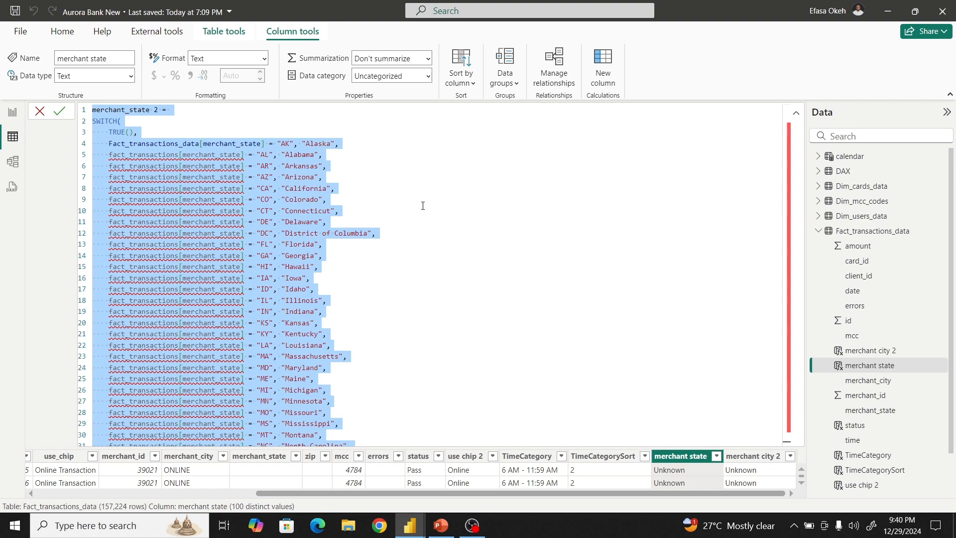
click(10, 189)
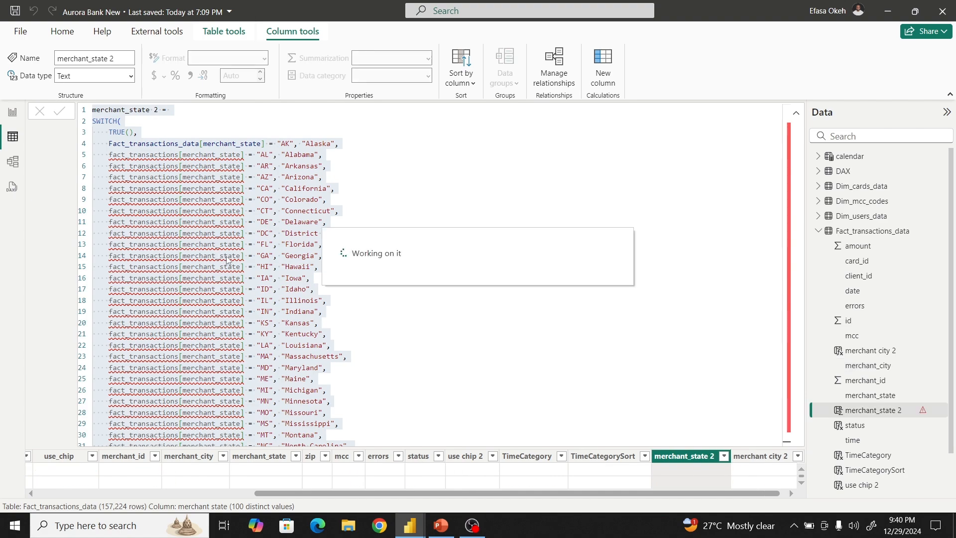
click(146, 224)
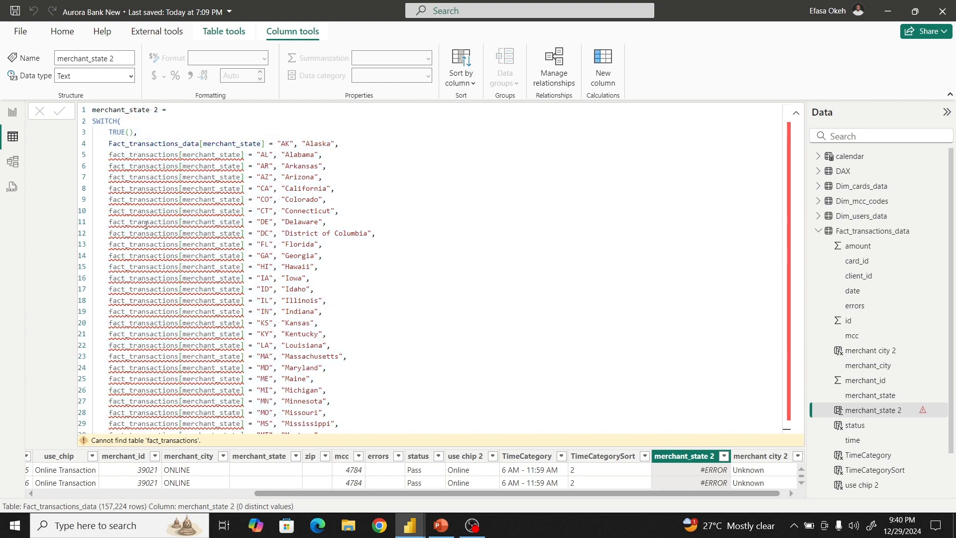
click(12, 185)
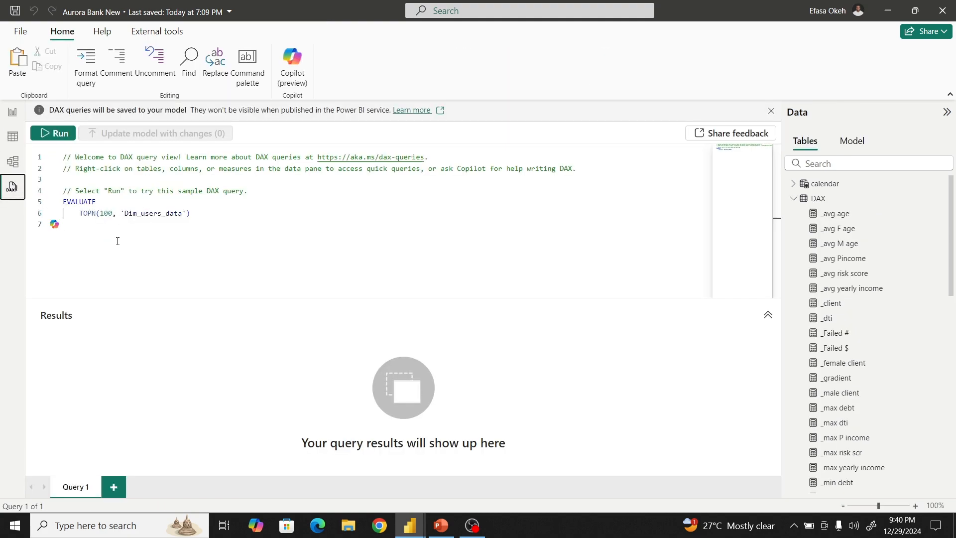
click(71, 225)
key(ctrl+v)
- Open find and replace for the pasted merchant_state 2 formula and search for fact_transactions[merchant_state]
scroll(231, 249, up, 5)
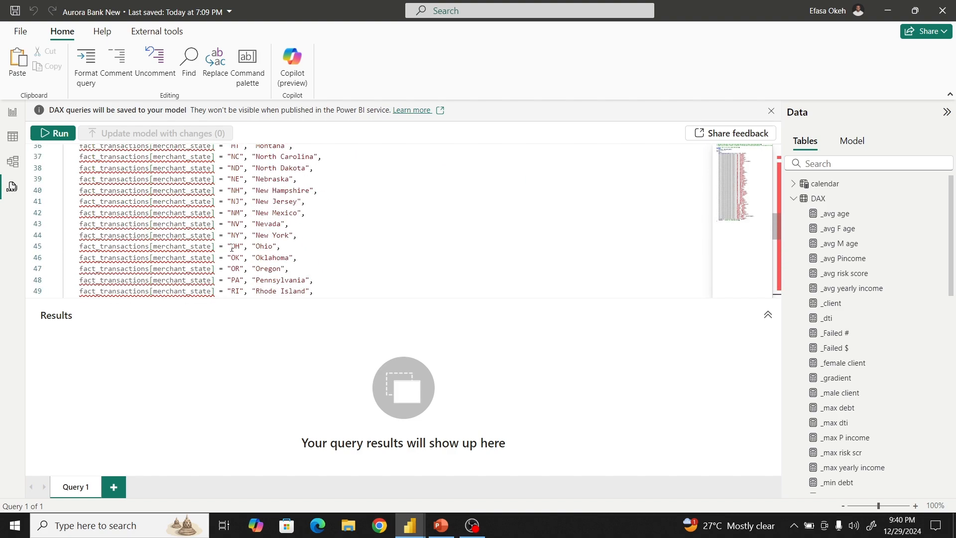
scroll(416, 246, up, 5)
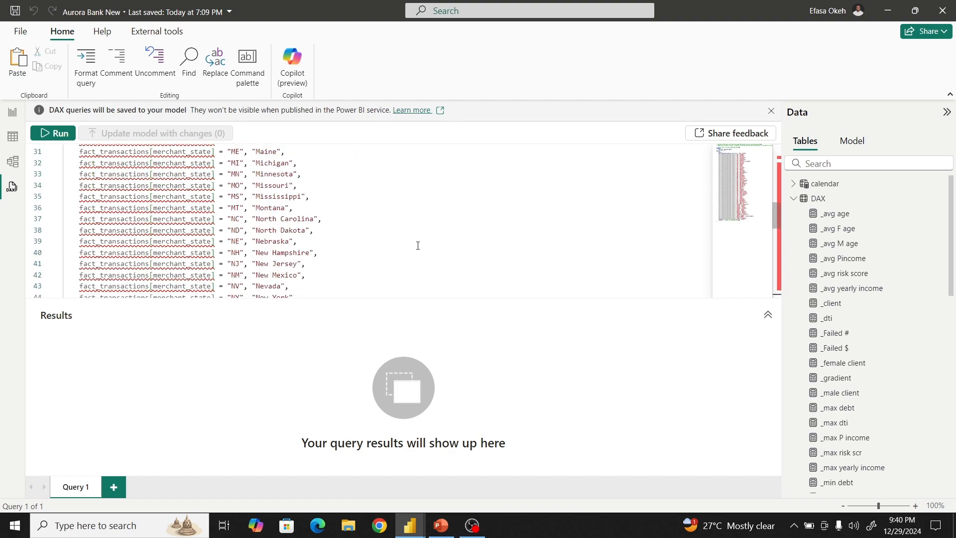
scroll(427, 237, up, 7)
scroll(295, 227, down, 2)
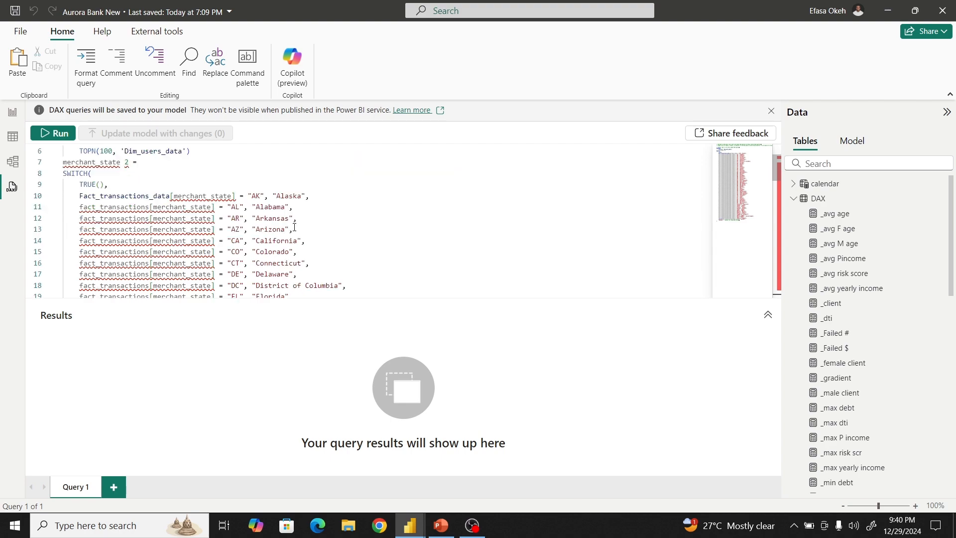
click(369, 215)
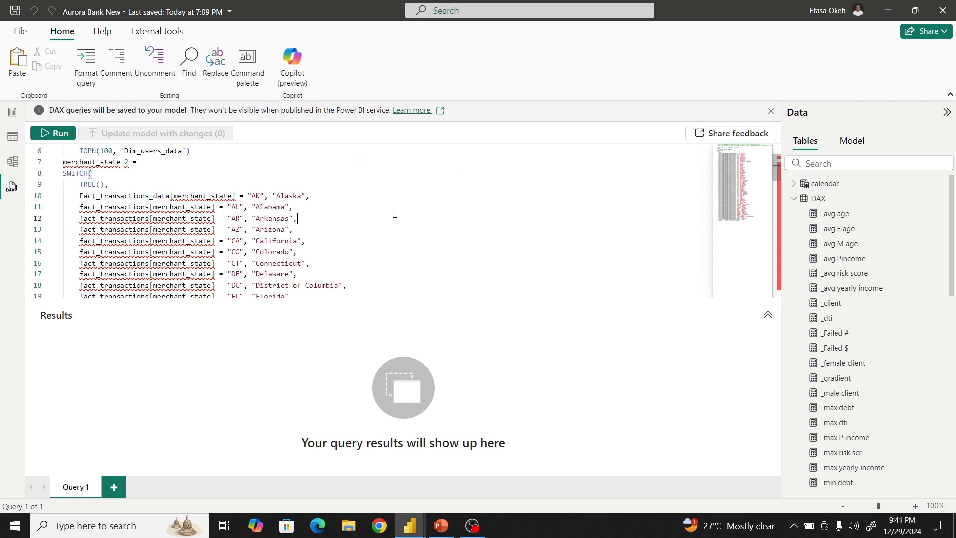
key(ctrl+f)
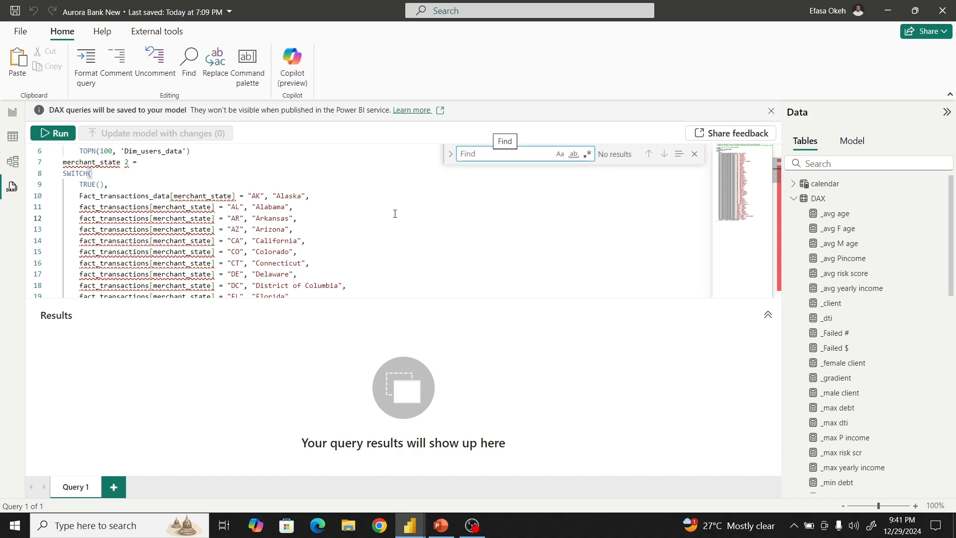
click(451, 159)
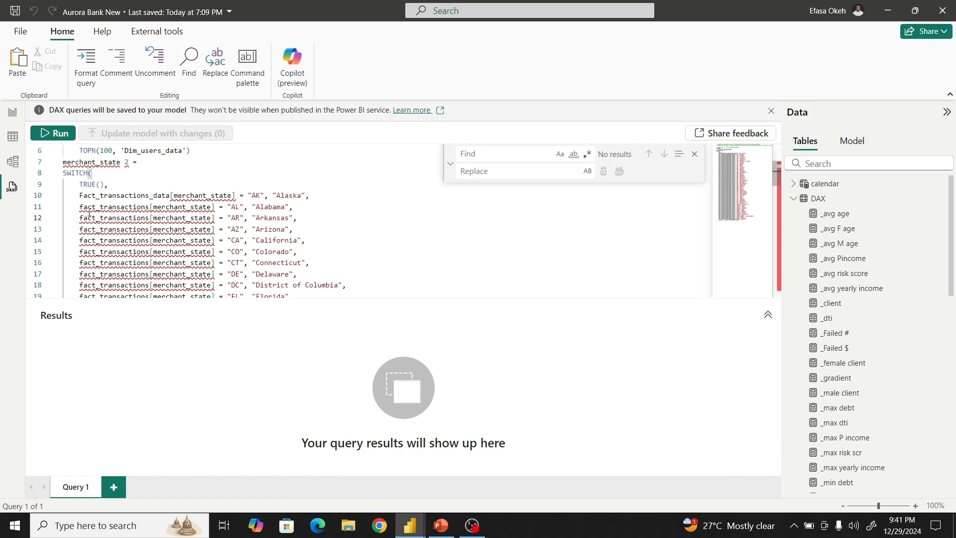
drag(81, 207, 218, 207)
key(ctrl+c)
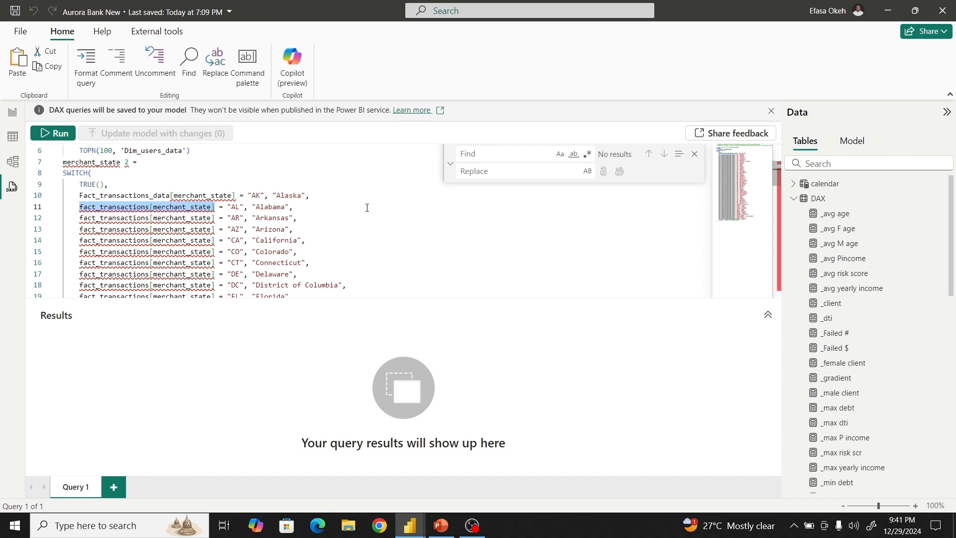
click(473, 156)
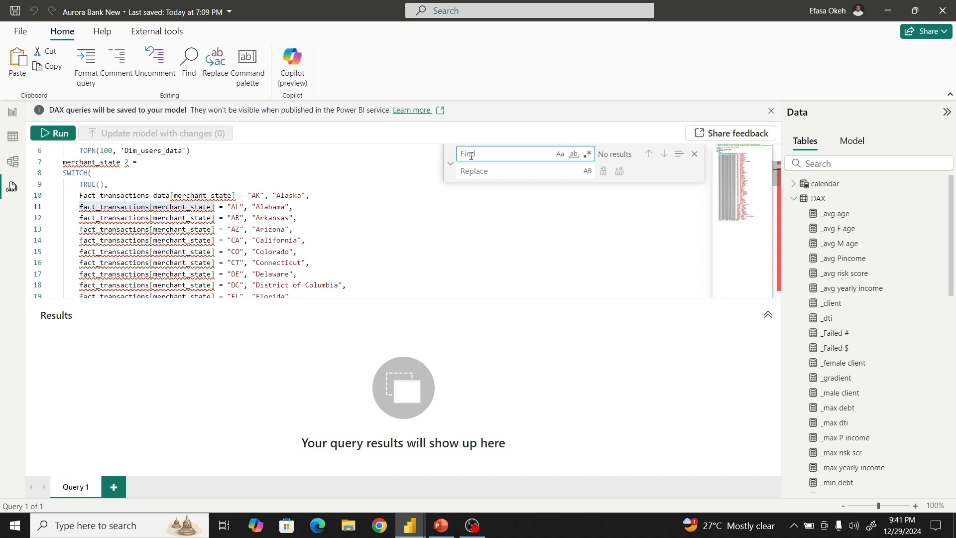
key(ctrl+v)
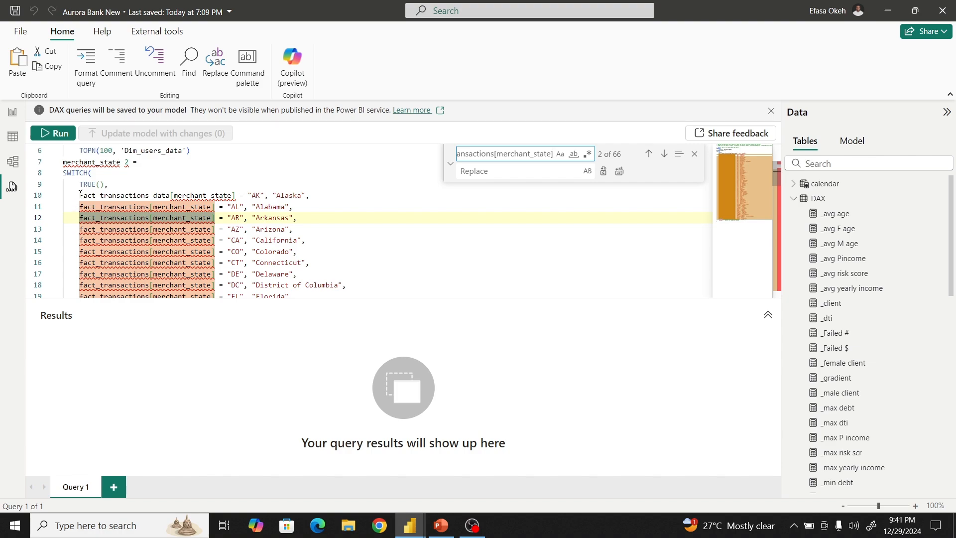
- Replace all matches in the formula with Fact_transactions_data[merchant_state] and close find and replace
drag(81, 195, 233, 194)
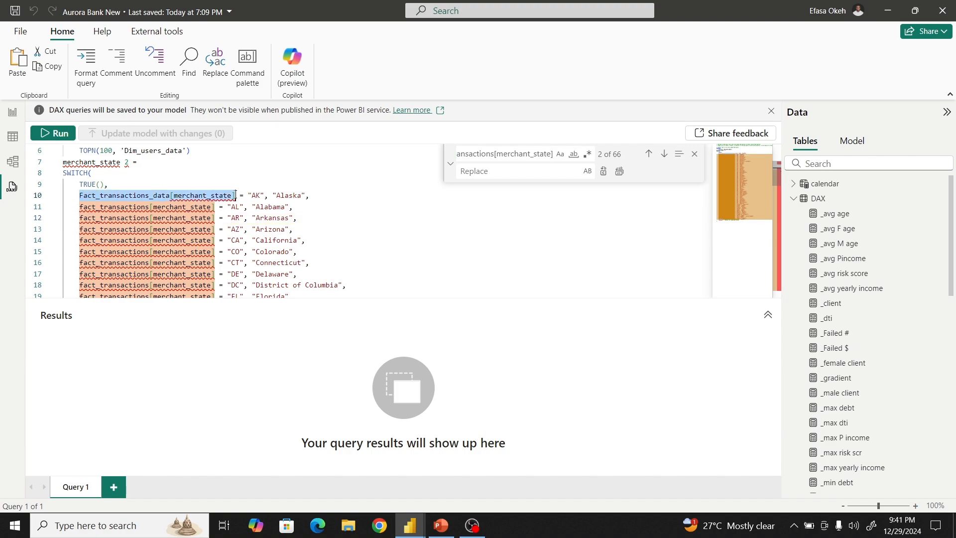
click(469, 176)
text(Fact_transactions_data[merchant_state])
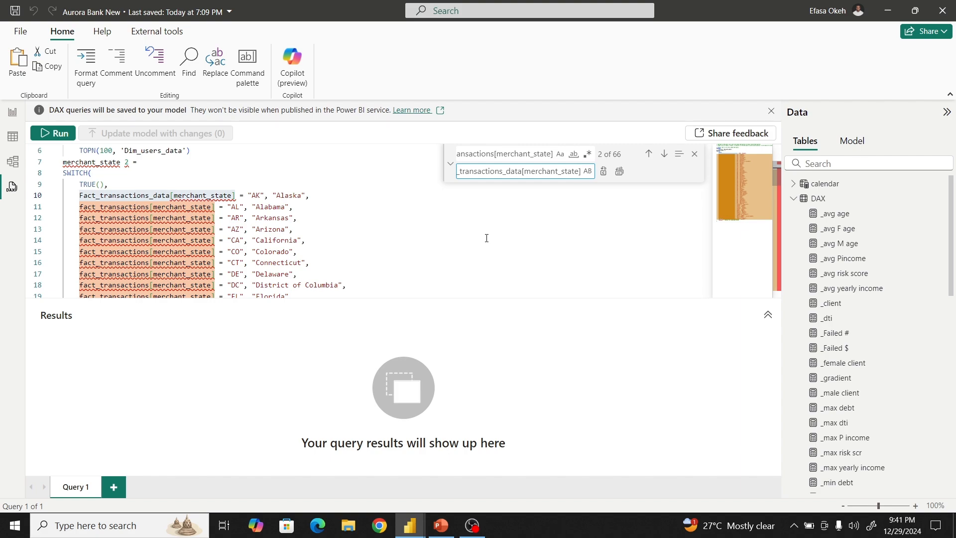
click(620, 174)
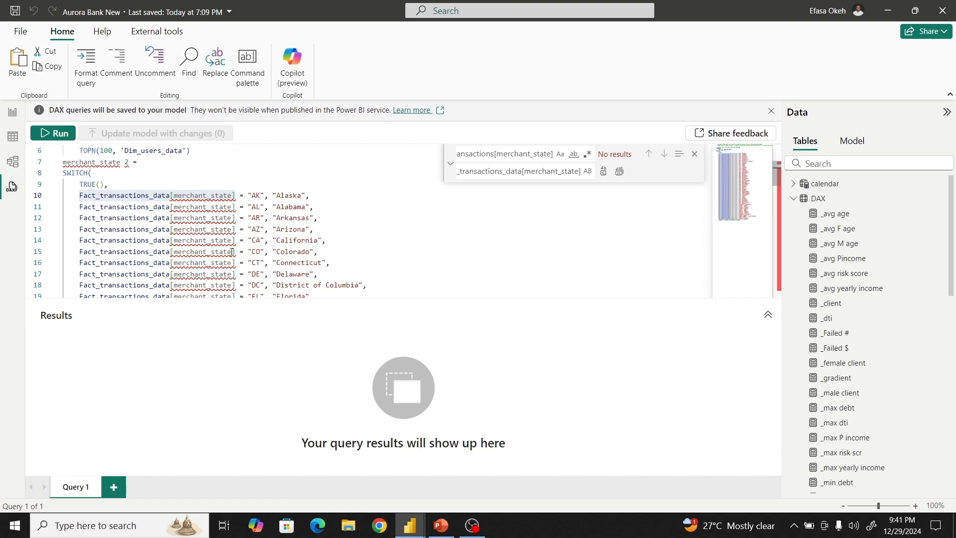
click(695, 153)
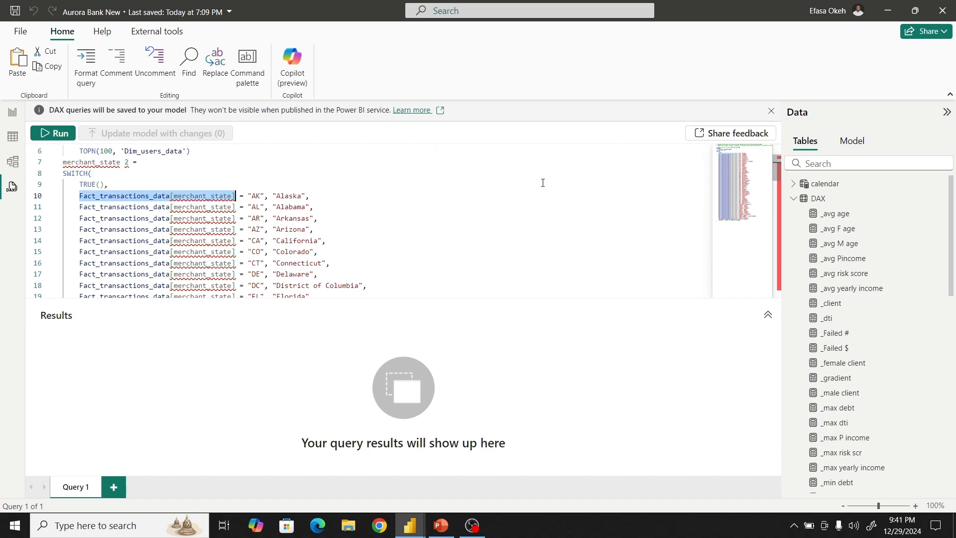
- Cut the whole corrected merchant_state 2 formula from the DAX query, keeping the sample query
scroll(182, 204, up, 2)
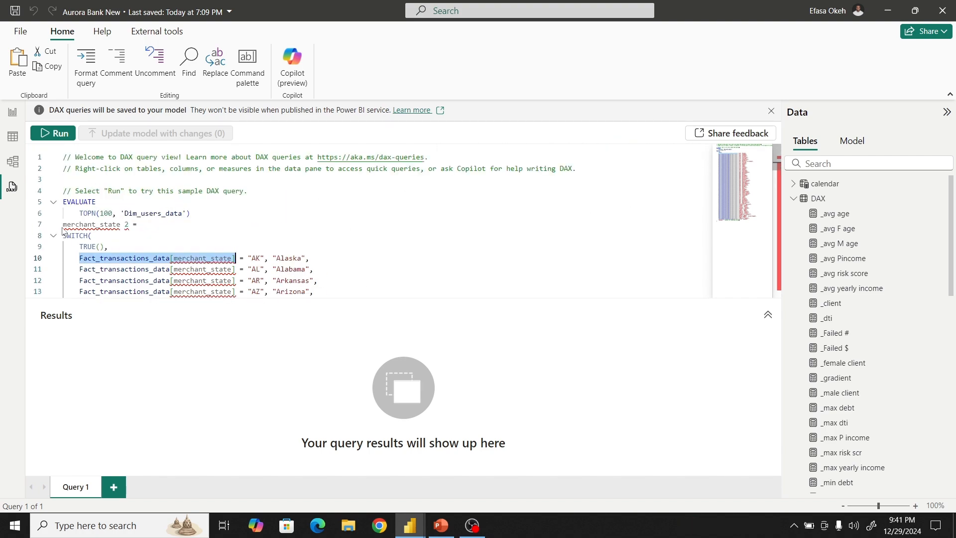
drag(65, 225, 158, 321)
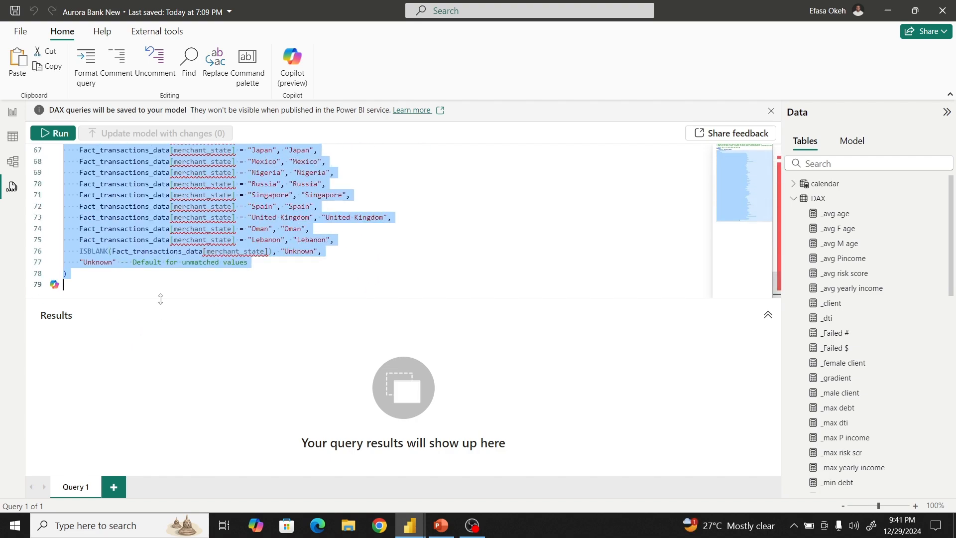
key(Delete)
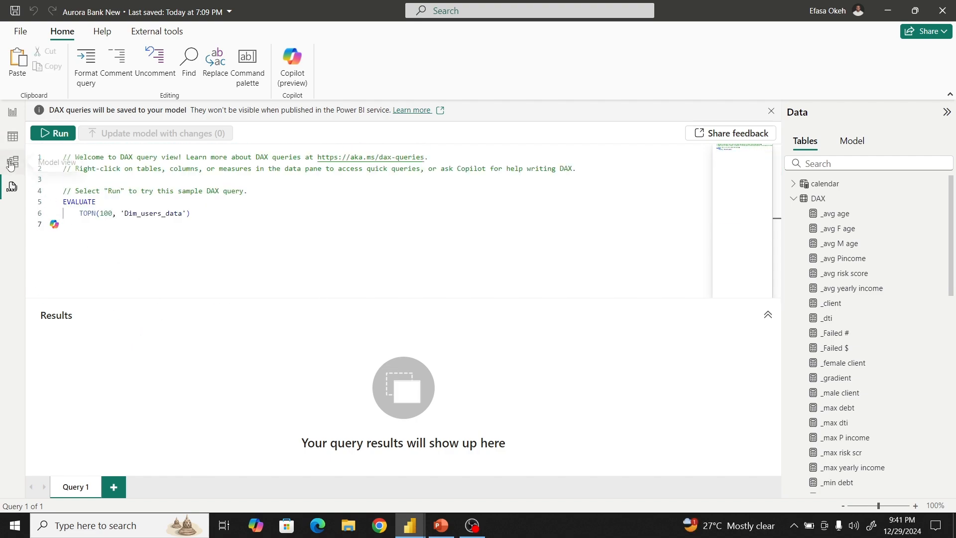
- Replace the merchant_state 2 column's formula in Fact_transactions_data with the corrected SWITCH formula and commit it
click(14, 140)
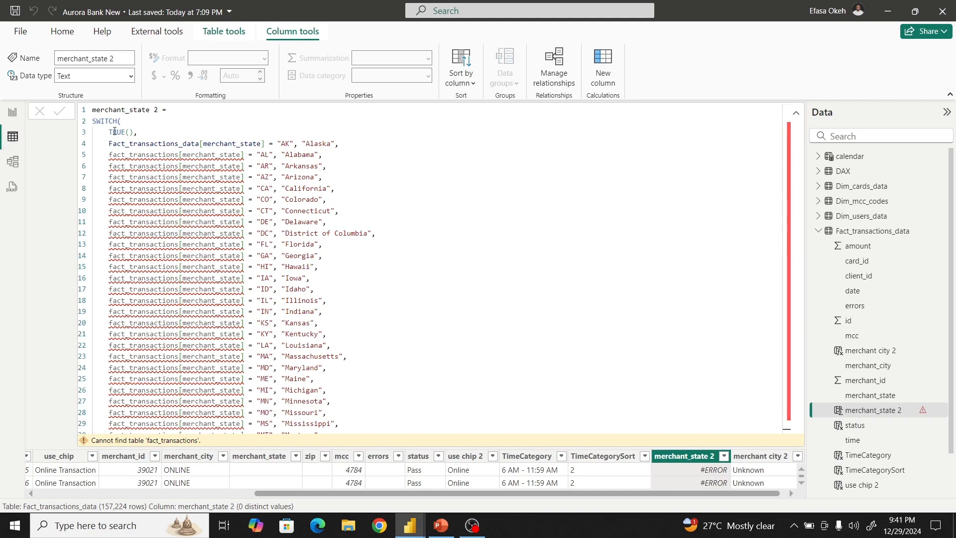
click(103, 144)
key(ctrl+a)
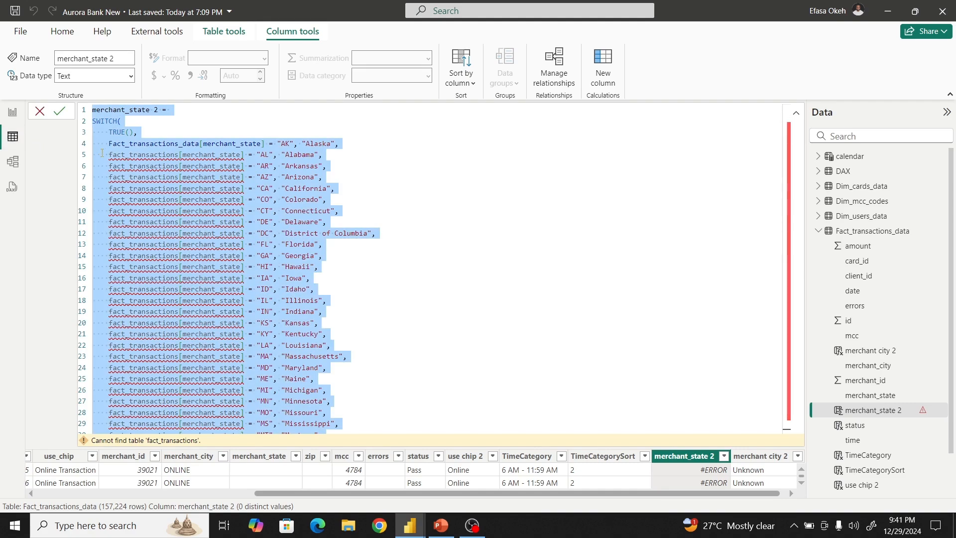
key(ctrl+v)
scroll(427, 279, up, 15)
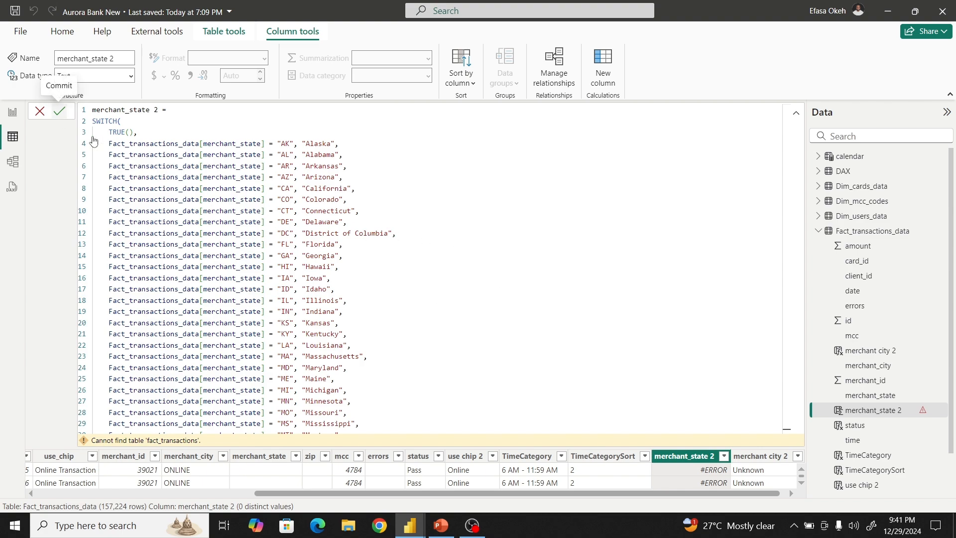
click(59, 111)
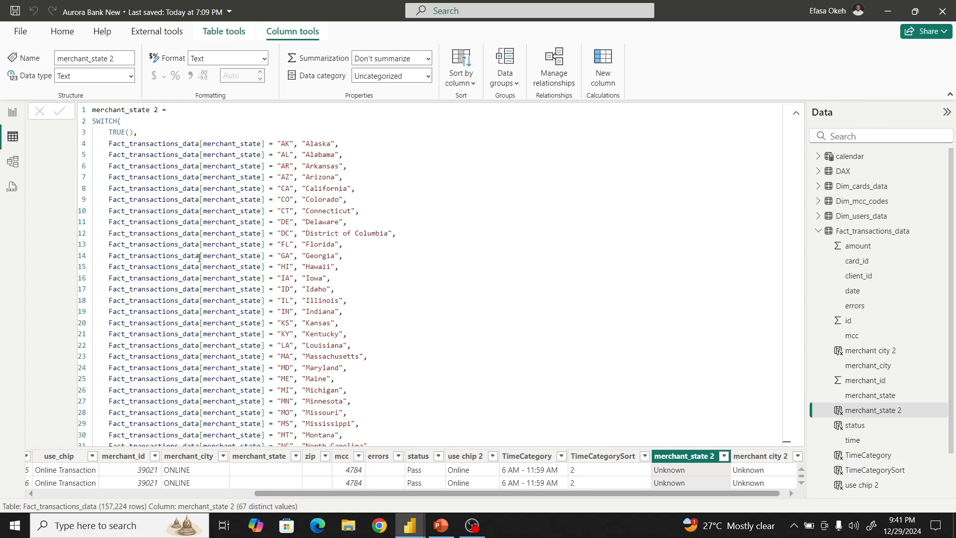
- Return to the report, review the Transactionss slicer's selection settings and switch the slicer to Transaction #
click(12, 112)
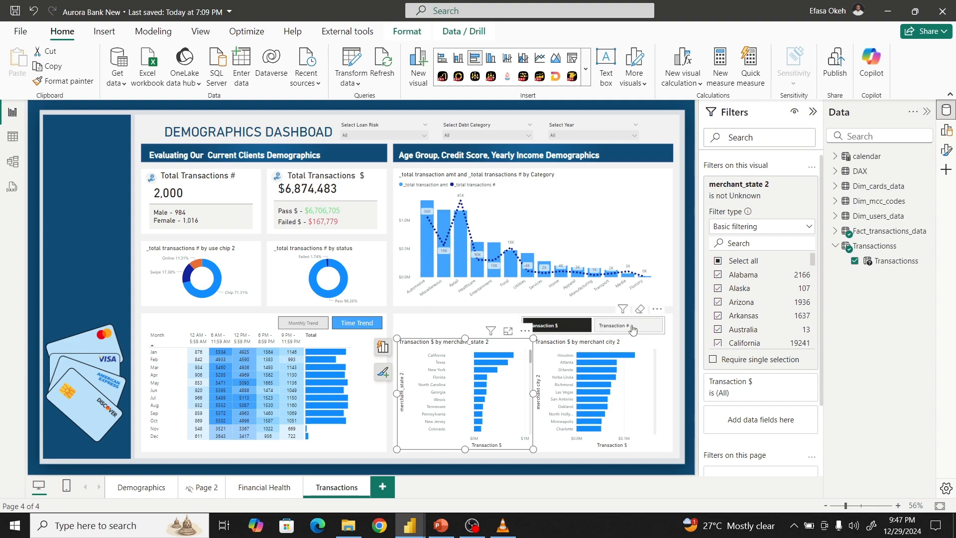
click(664, 326)
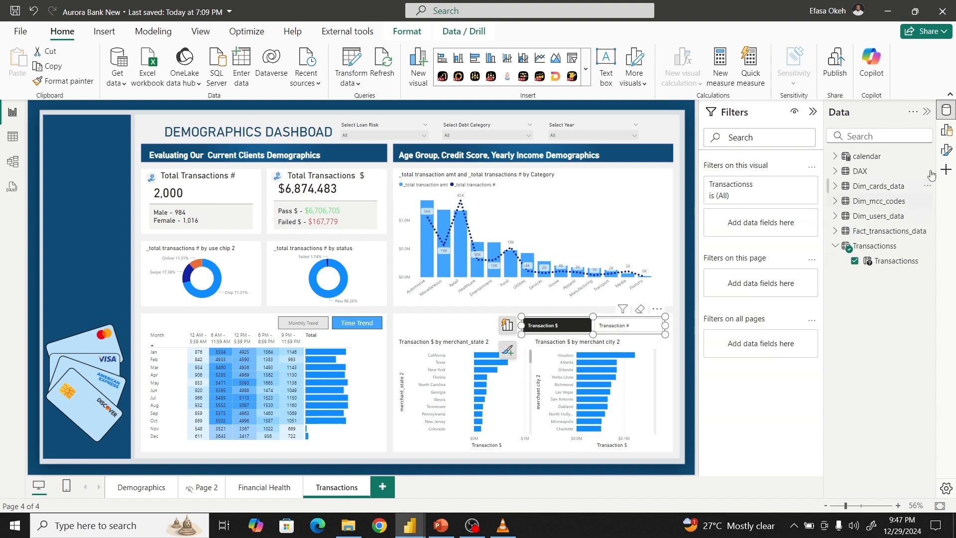
click(946, 130)
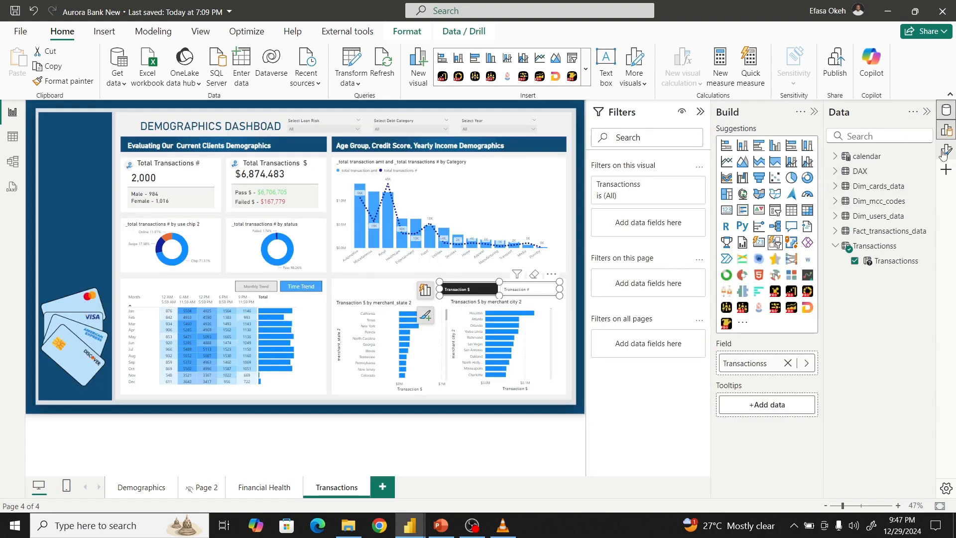
click(946, 151)
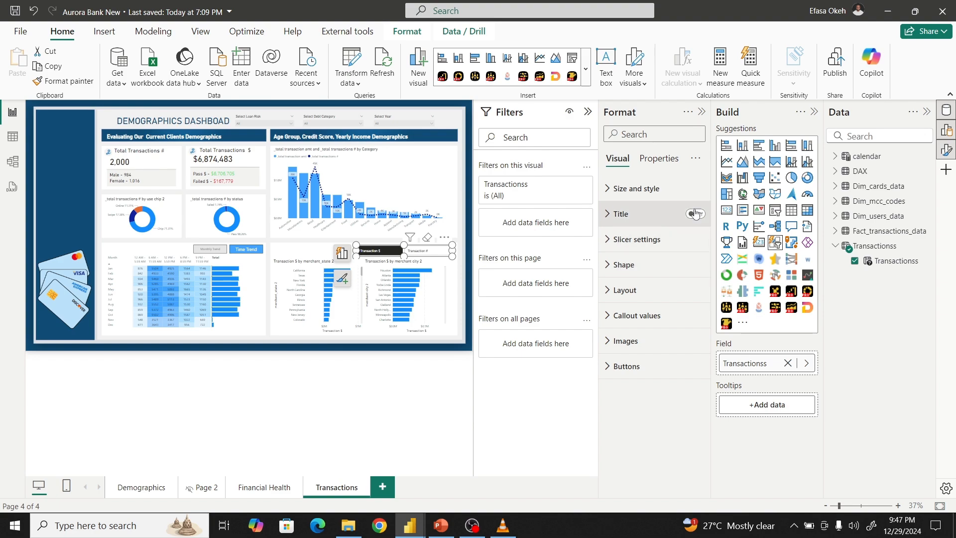
click(814, 111)
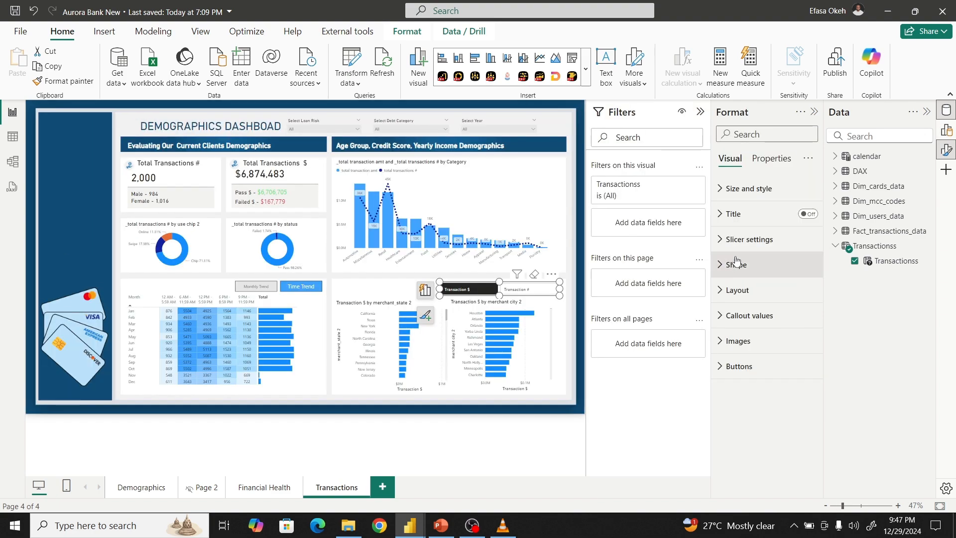
click(742, 239)
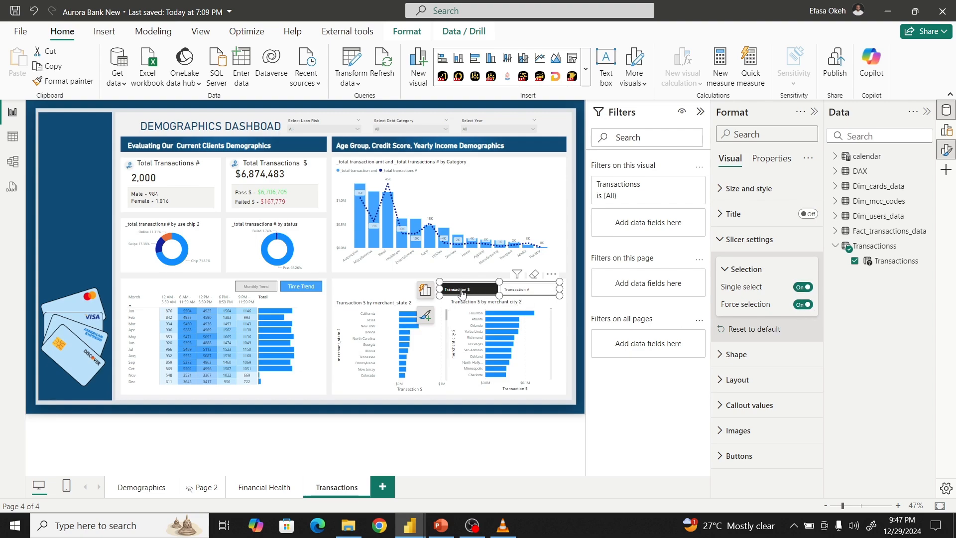
click(535, 295)
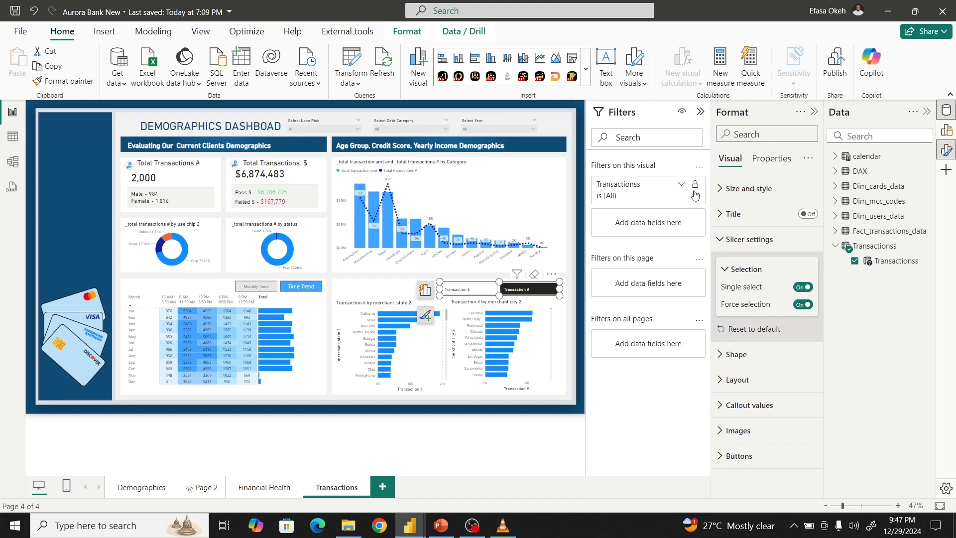
click(813, 114)
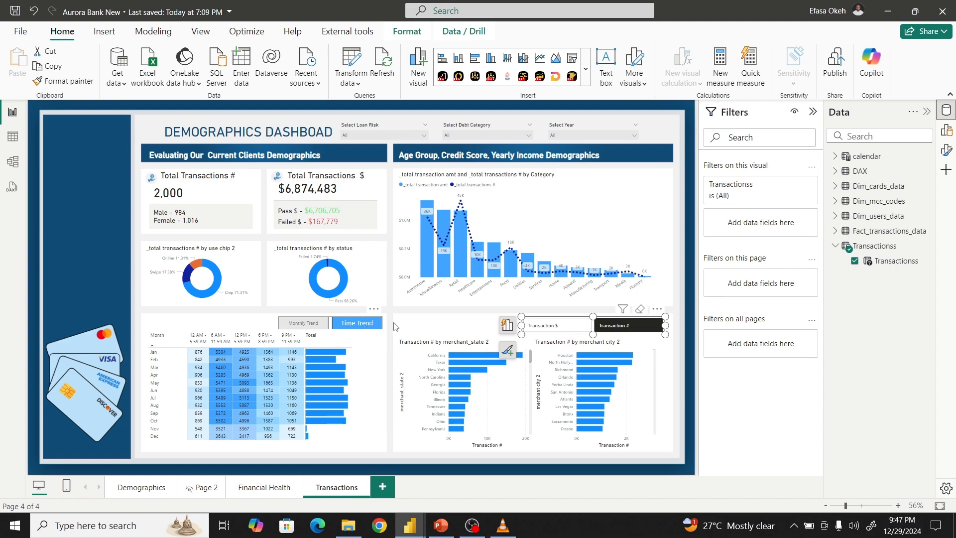
- Narrow the Transactionss slicer from its left side and fill its default-state buttons with light gray
drag(522, 333, 548, 336)
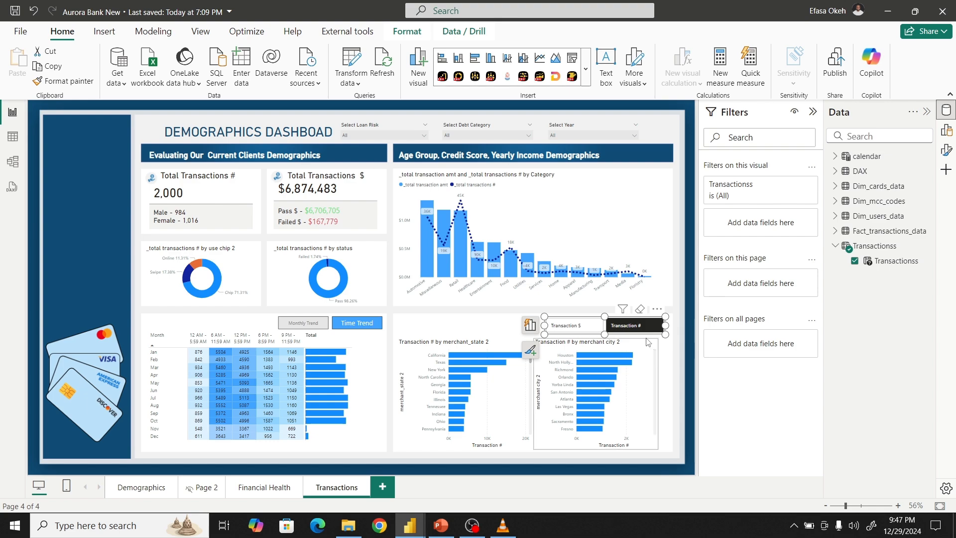
click(946, 149)
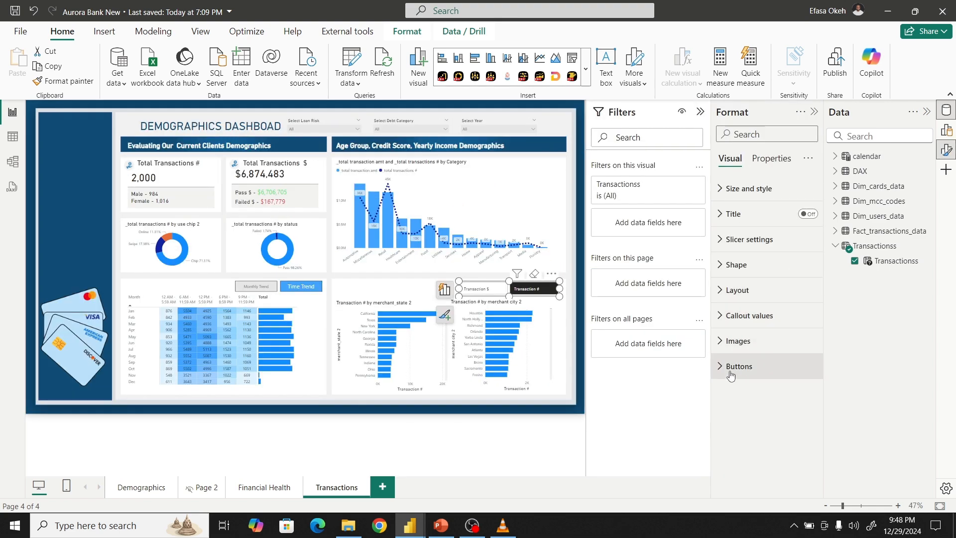
click(739, 367)
scroll(741, 373, down, 4)
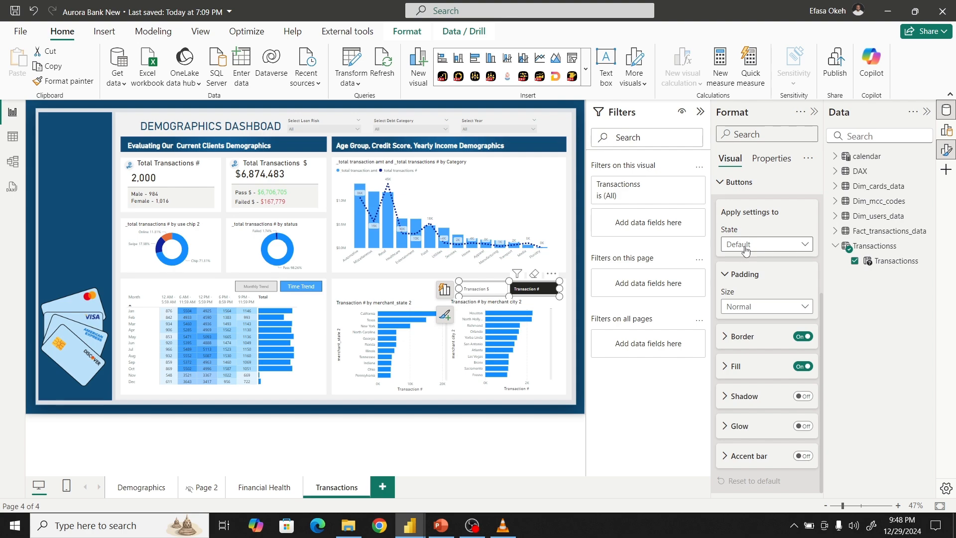
click(732, 366)
click(737, 399)
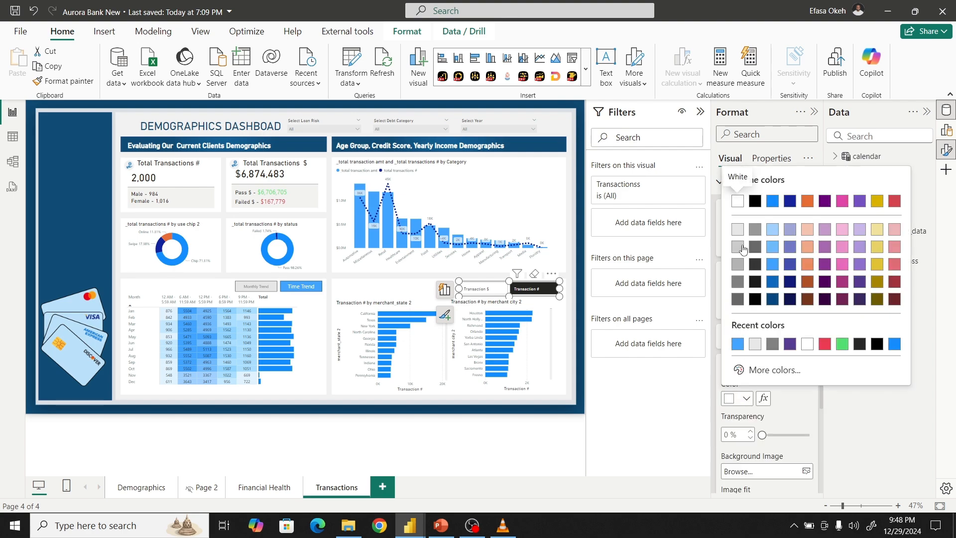
click(755, 344)
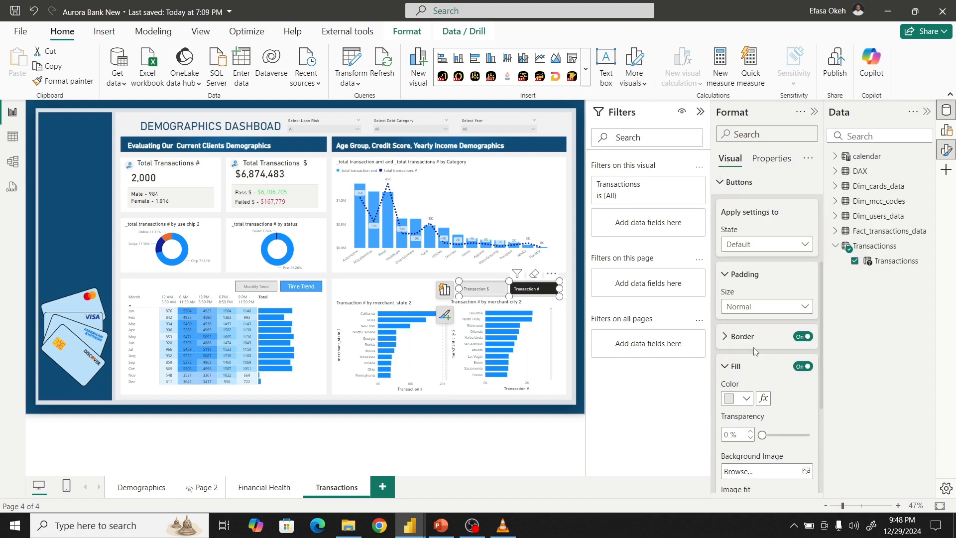
- Fill the Transactionss slicer's selected-state buttons with light blue
click(750, 308)
click(750, 310)
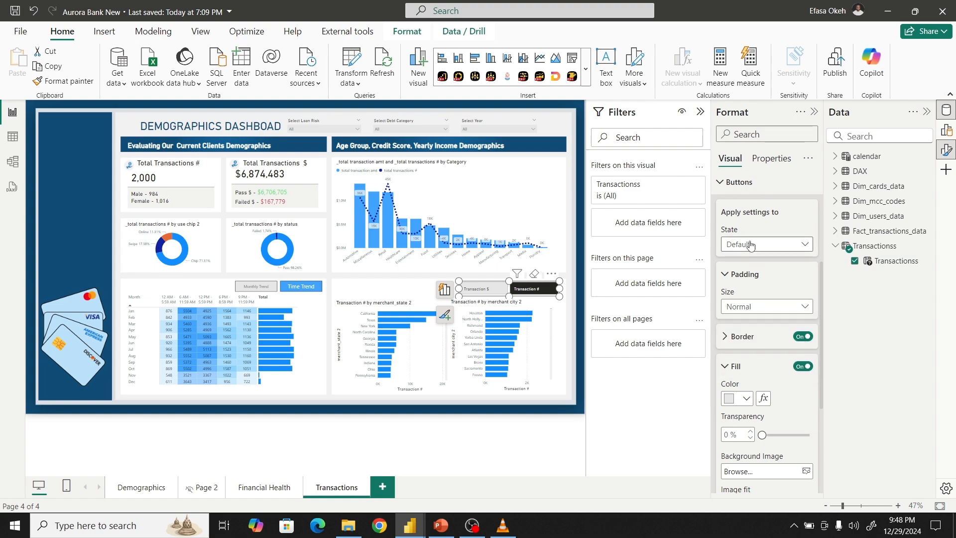
click(747, 244)
click(739, 306)
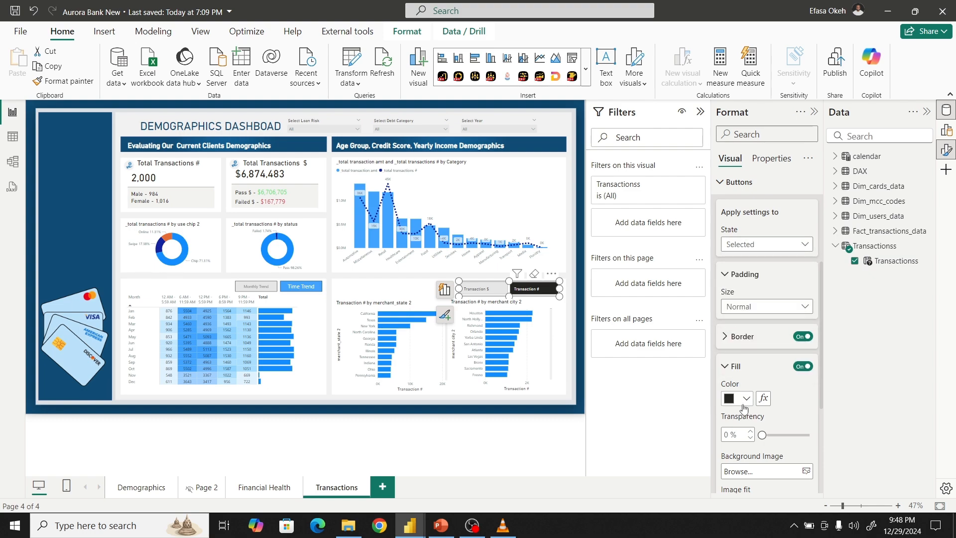
click(745, 398)
click(755, 344)
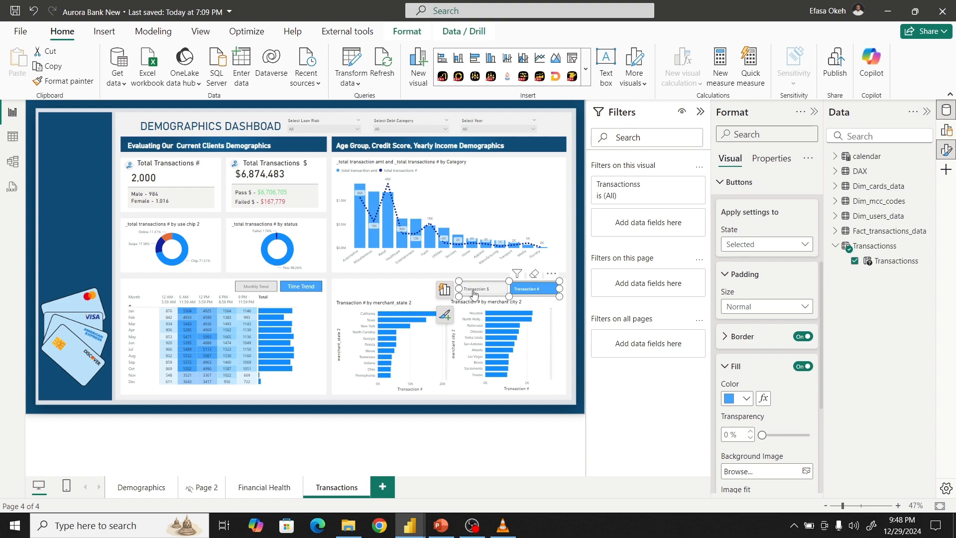
- Set the slicer's default-state callout value text color to gray
scroll(741, 283, up, 3)
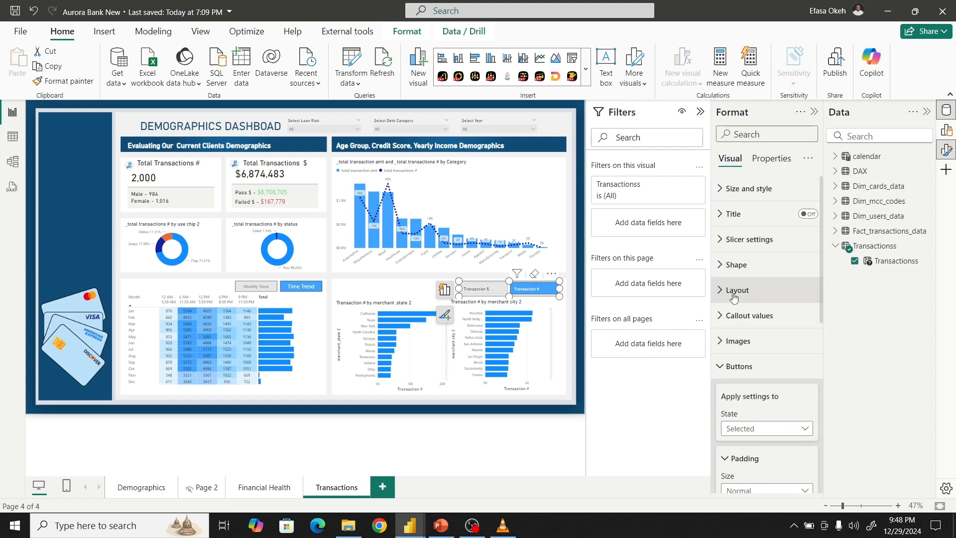
click(742, 366)
click(738, 315)
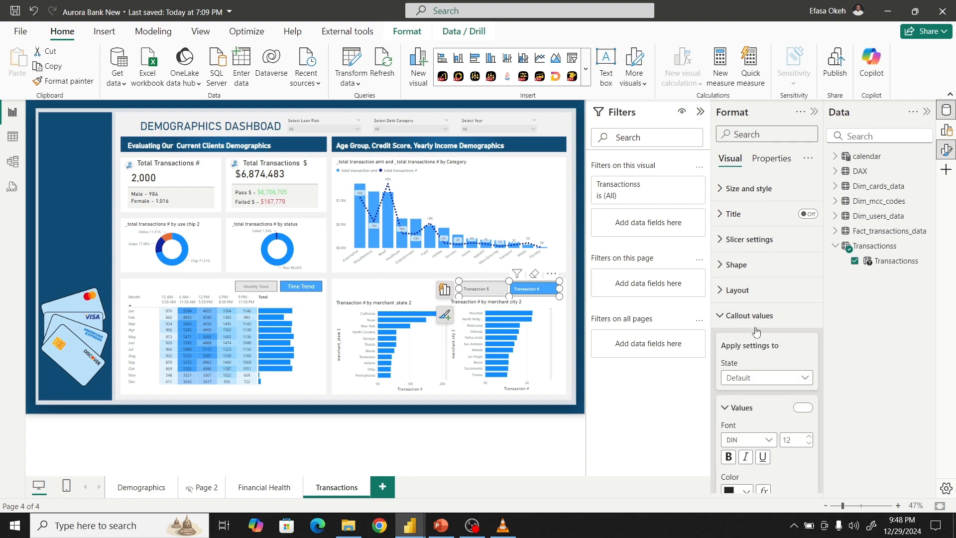
scroll(742, 371, down, 2)
scroll(742, 371, down, 2)
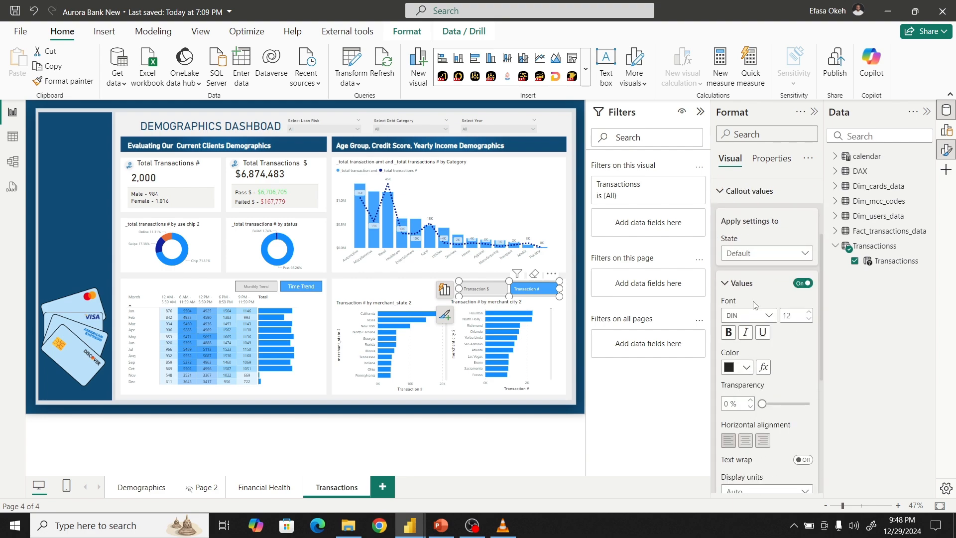
click(742, 367)
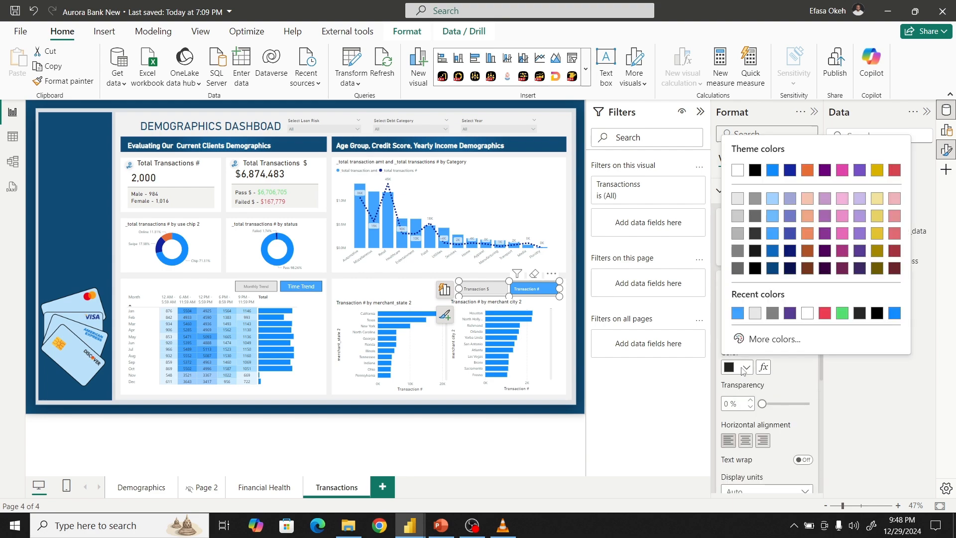
click(772, 314)
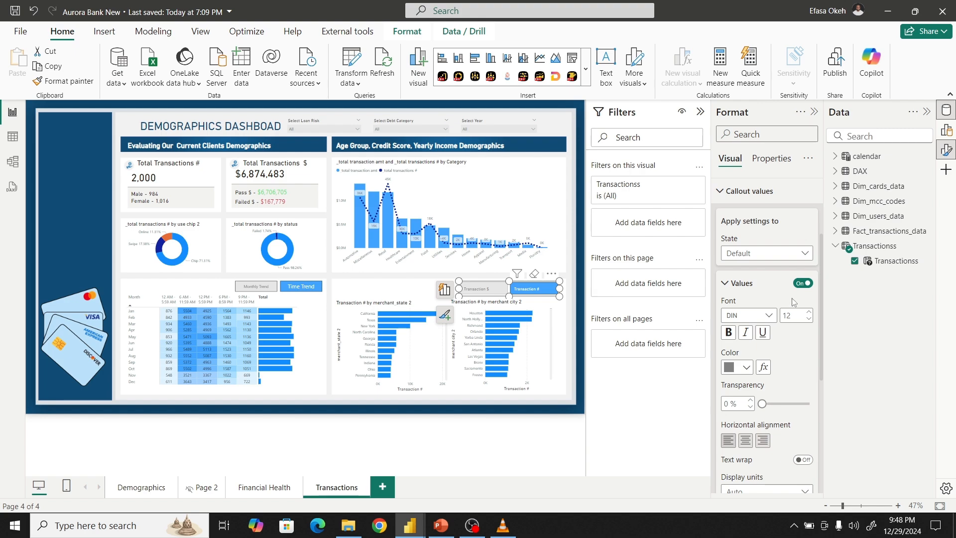
- Set the slicer's hover-state callout value font size to 14
click(754, 254)
click(737, 283)
click(808, 320)
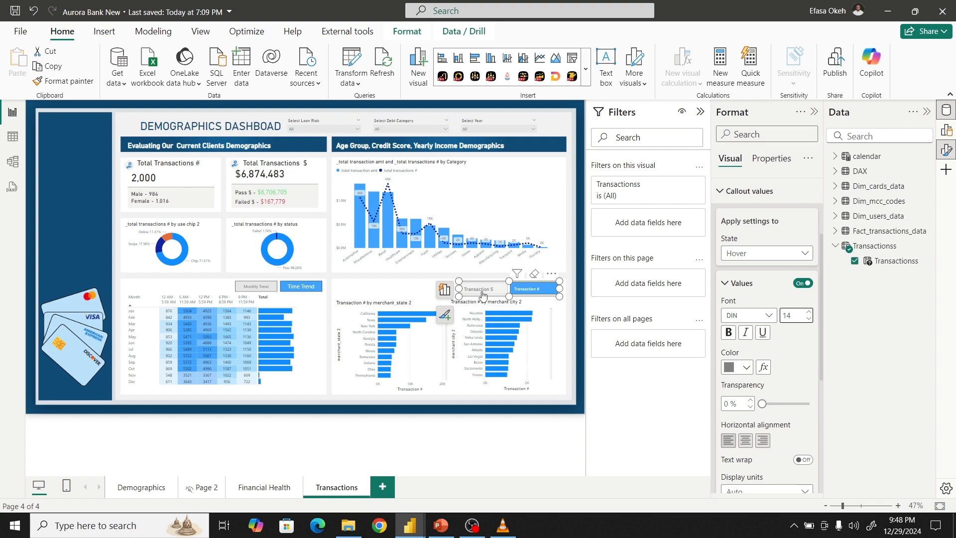
- Set the slicer's selected-state callout value font size to 14 and deselect the slicer
click(749, 254)
click(746, 313)
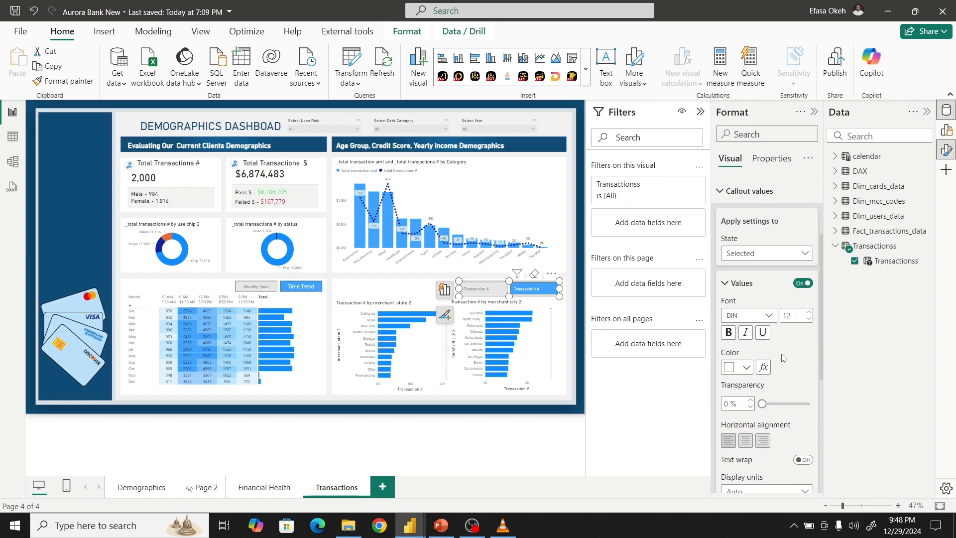
click(809, 312)
click(809, 312)
click(809, 312)
click(809, 312)
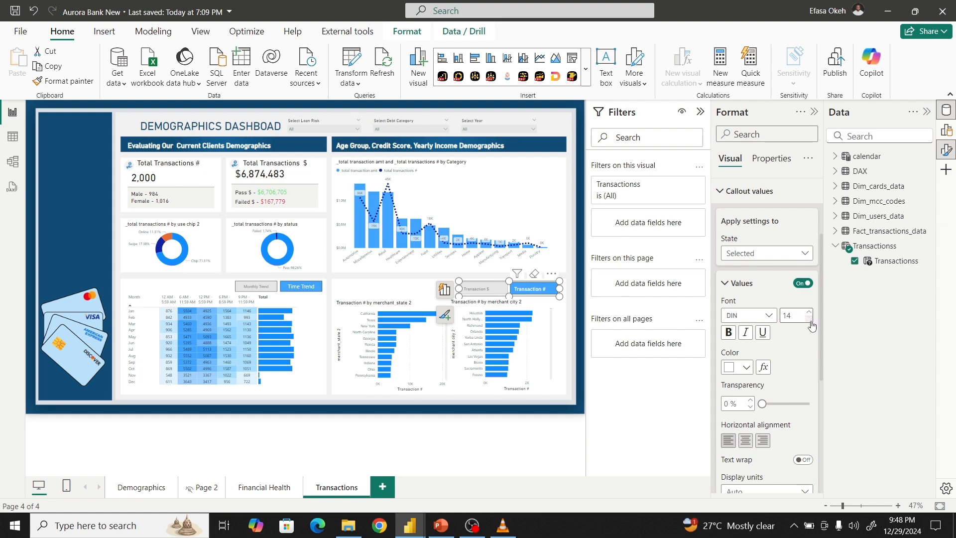
click(585, 396)
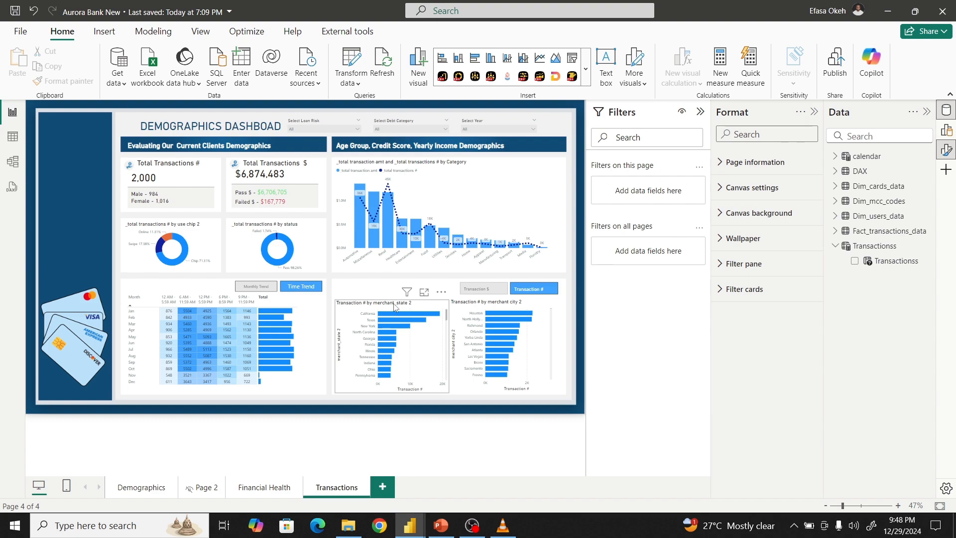
- Collapse the Format and Filters panes to enlarge the report canvas, leaving no visual selected
click(522, 316)
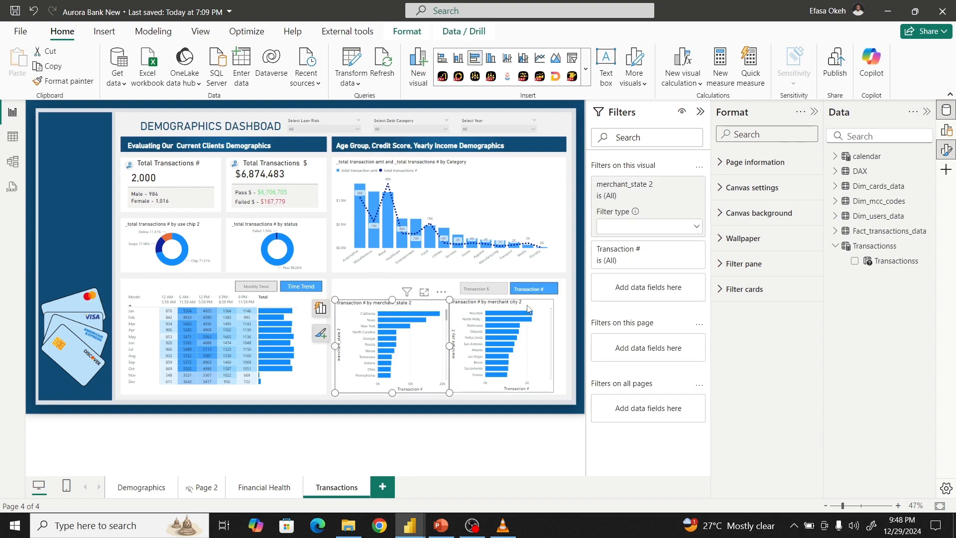
click(456, 337)
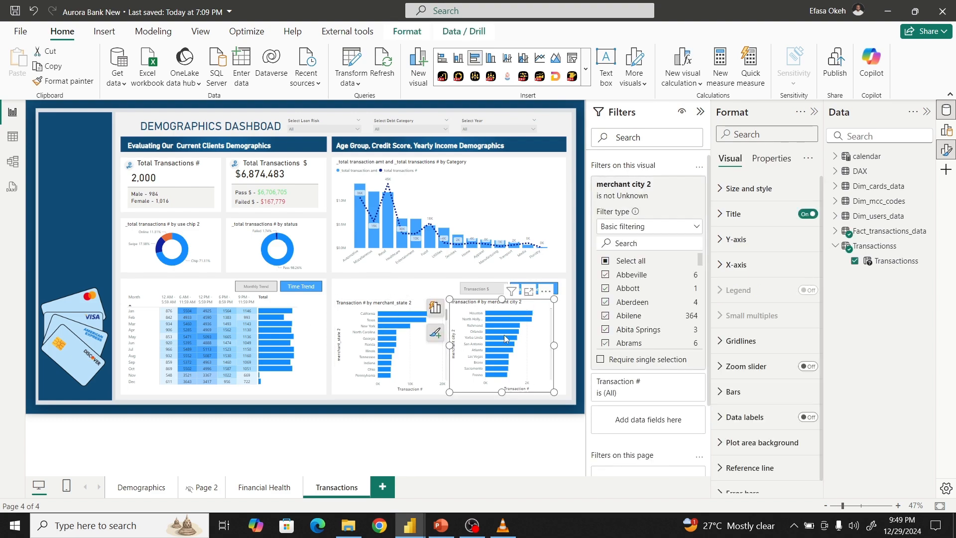
click(814, 112)
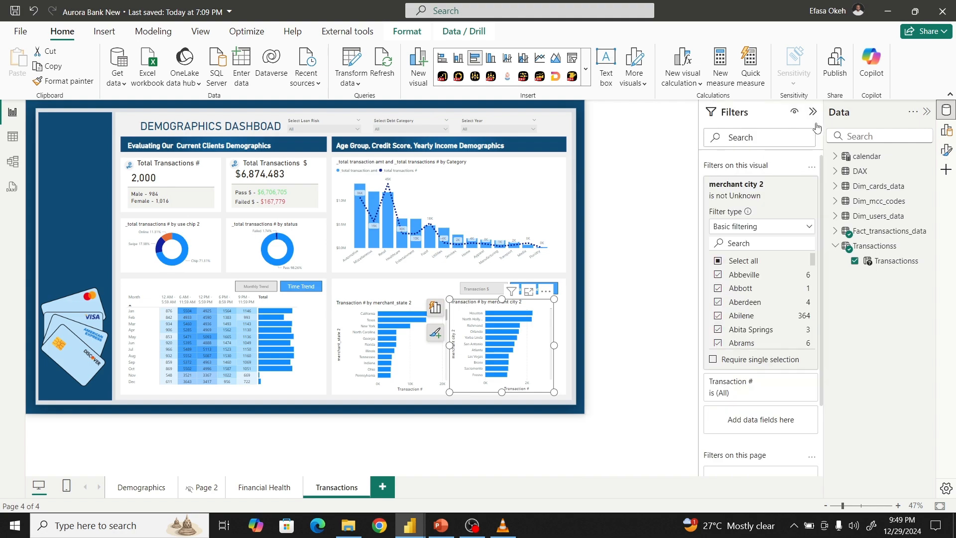
click(813, 111)
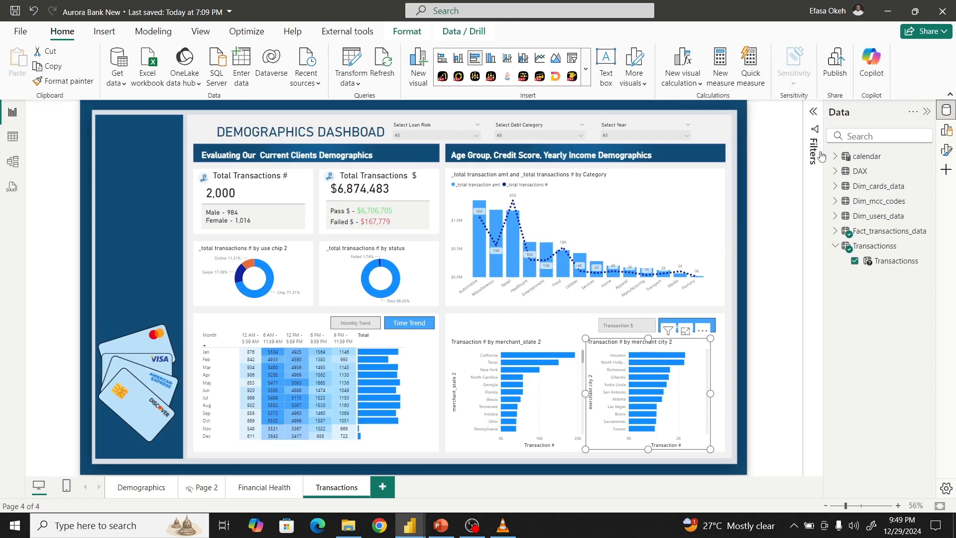
click(730, 313)
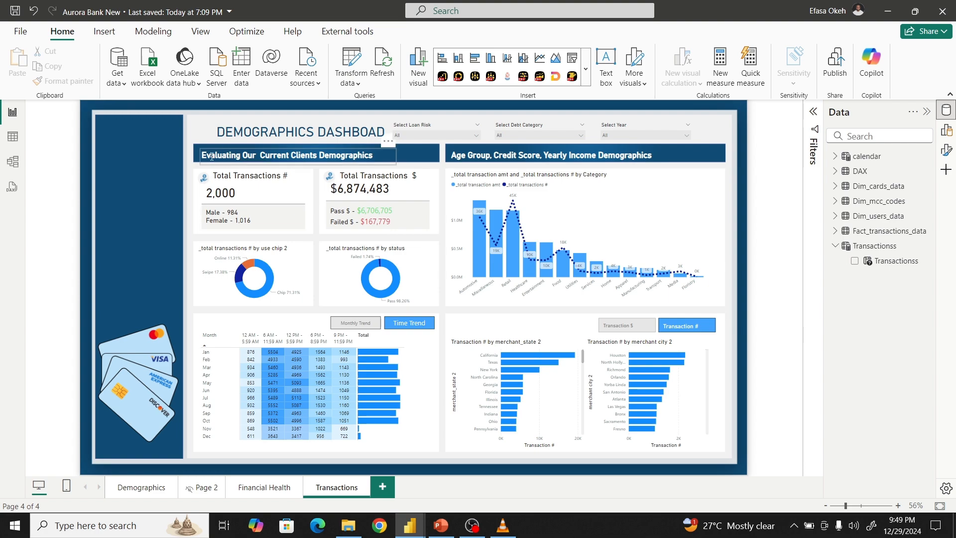
click(224, 133)
drag(219, 132, 381, 131)
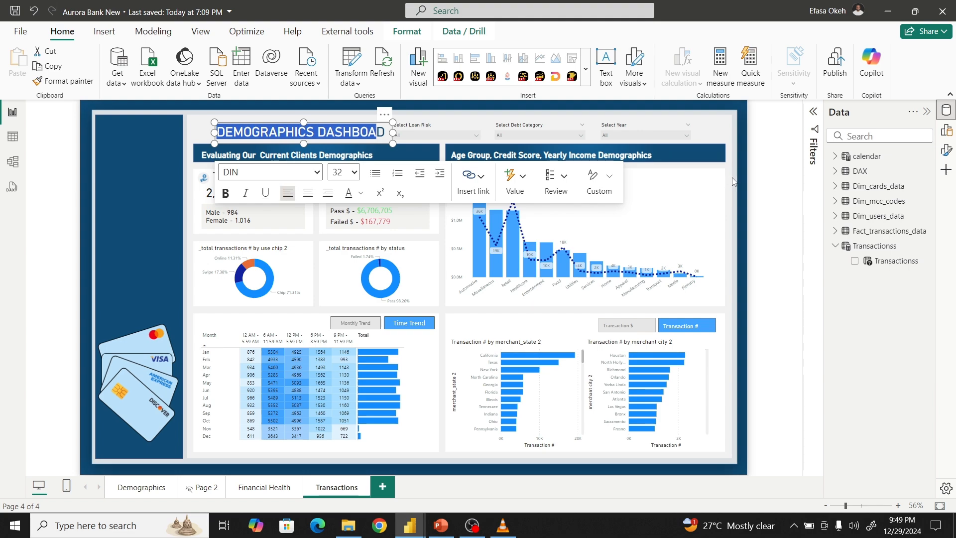
click(733, 194)
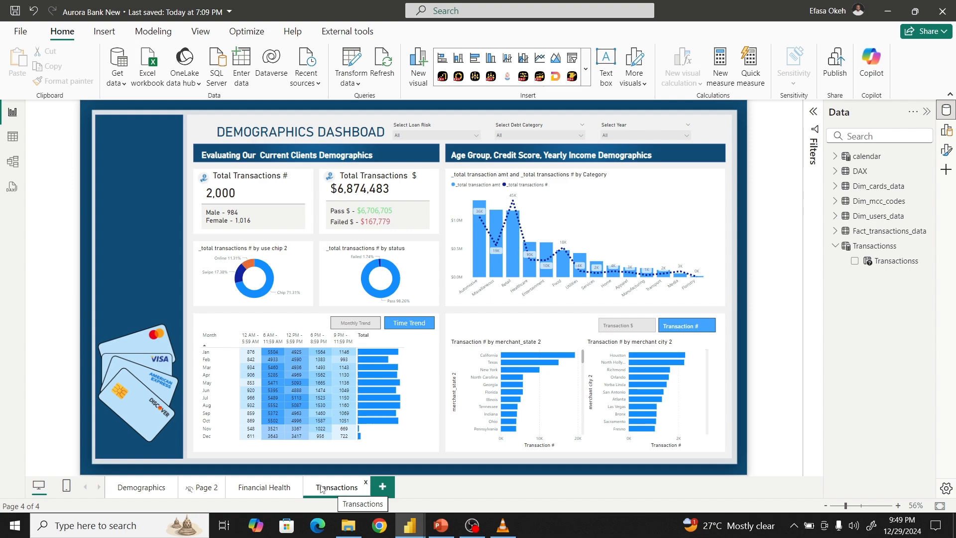
- Duplicate the Financial Health report page
click(260, 491)
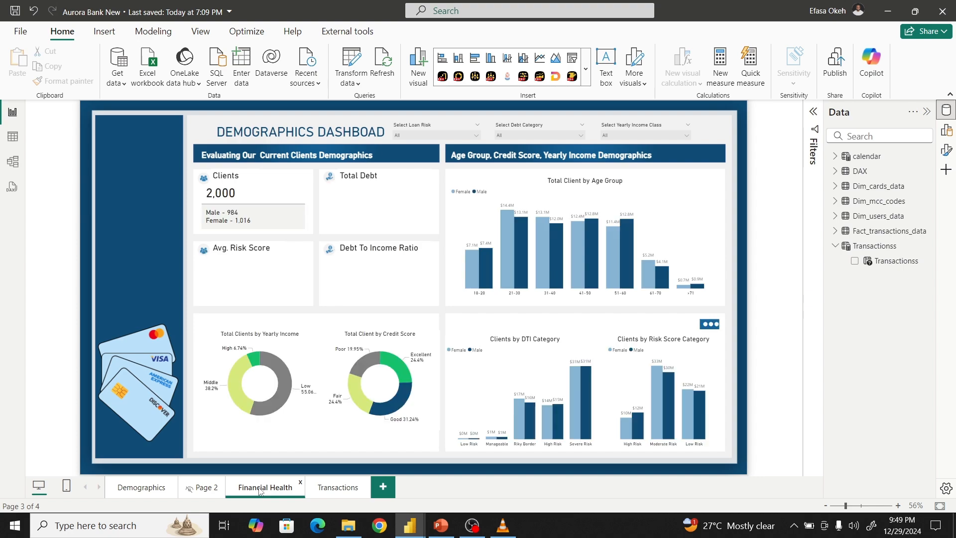
right_click(260, 491)
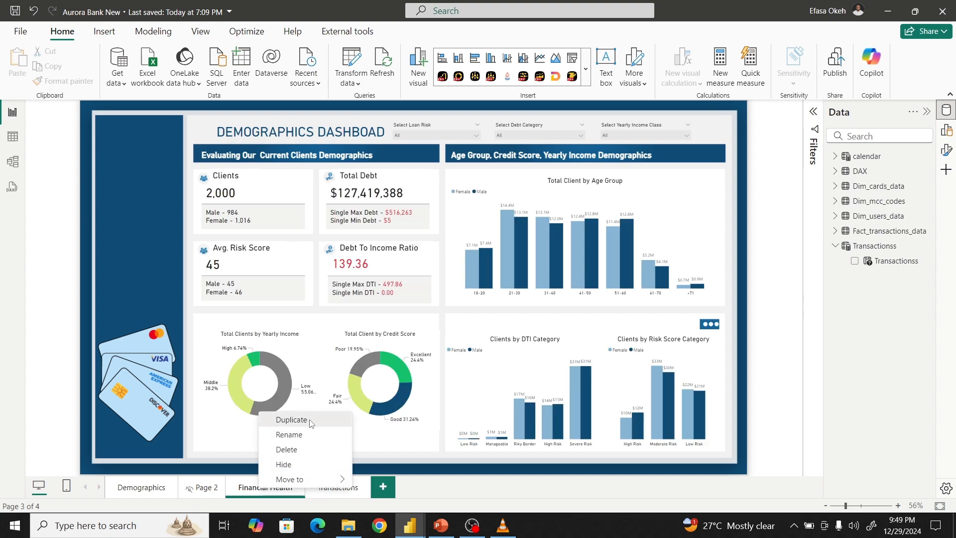
click(292, 420)
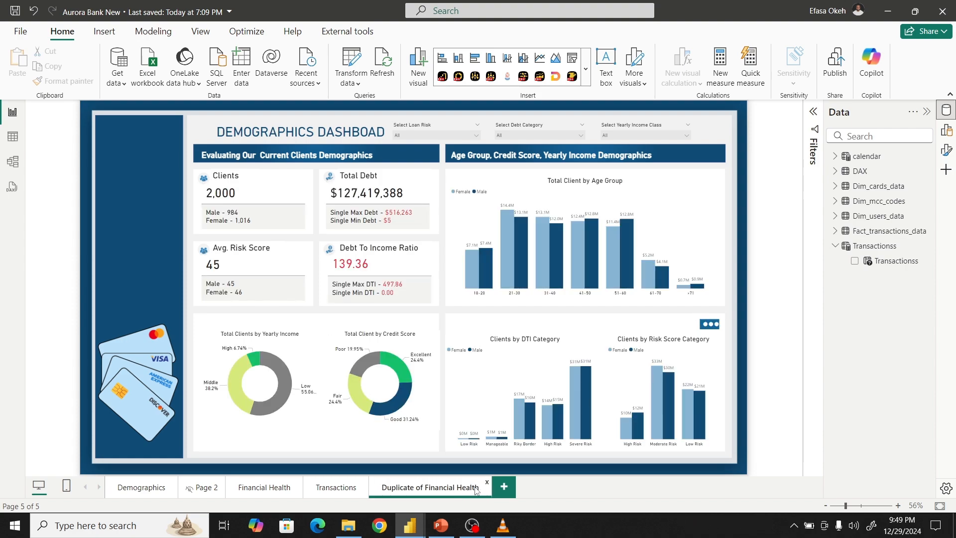
- Rename the duplicated Financial Health page as Card Details
double_click(466, 478)
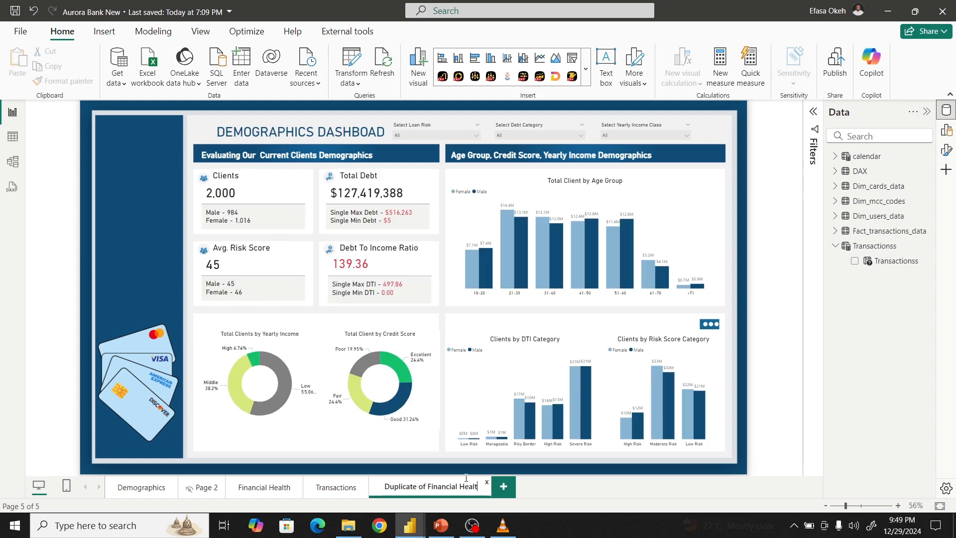
key(BackSpace)
key(BackSpace)
key(BackSpace)
key(BackSpace)
key(BackSpace)
key(BackSpace)
key(BackSpace)
key(BackSpace)
key(BackSpace)
key(BackSpace)
key(BackSpace)
key(BackSpace)
key(BackSpace)
key(BackSpace)
key(BackSpace)
key(BackSpace)
key(BackSpace)
key(BackSpace)
key(BackSpace)
key(BackSpace)
text(C)
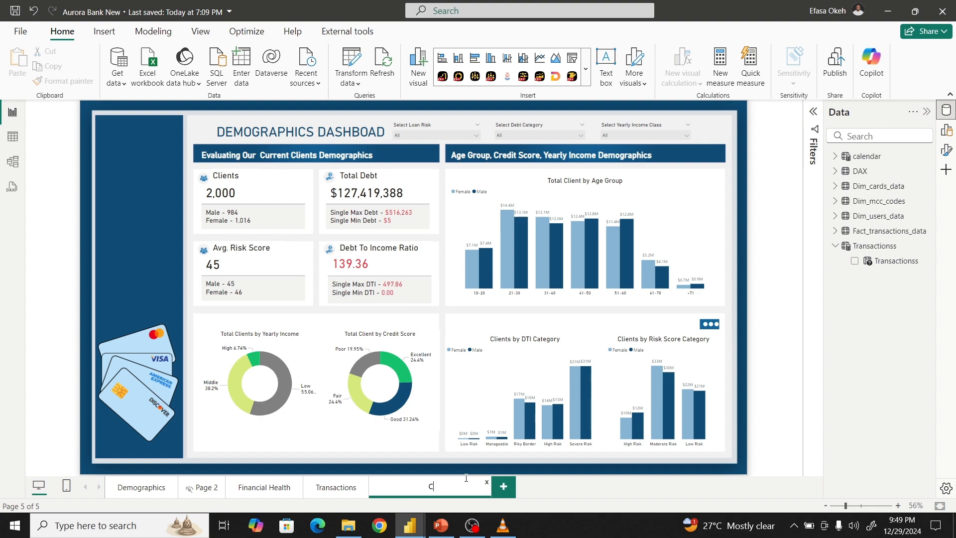
text(ard Details)
key(Return)
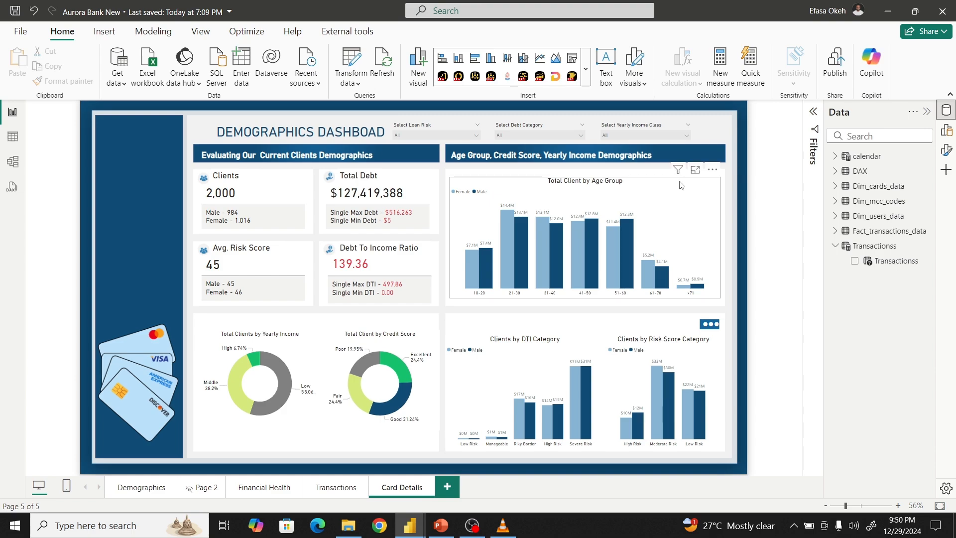
- Remove the Total Client by Age Group chart and the small three-dot visual above the Clients by Risk Score Category chart
click(712, 174)
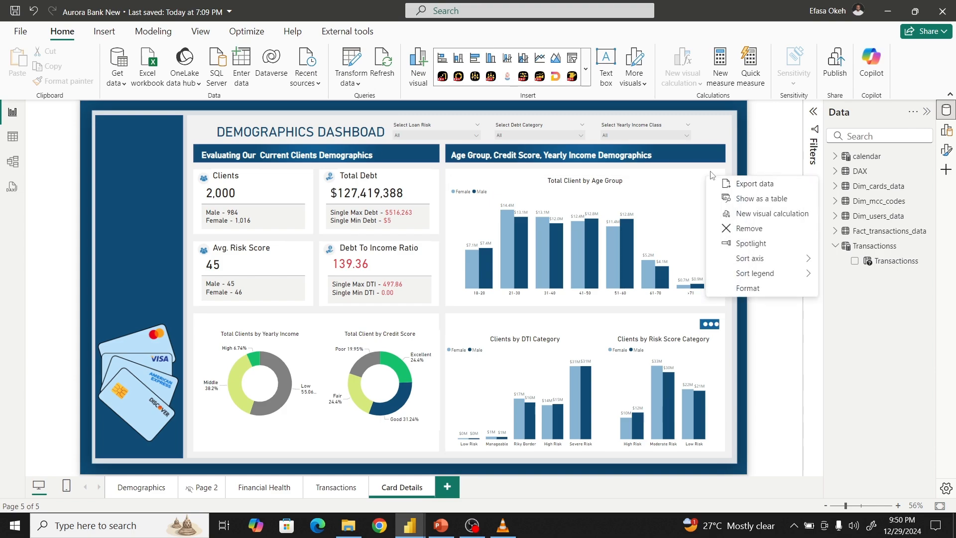
click(753, 231)
click(719, 309)
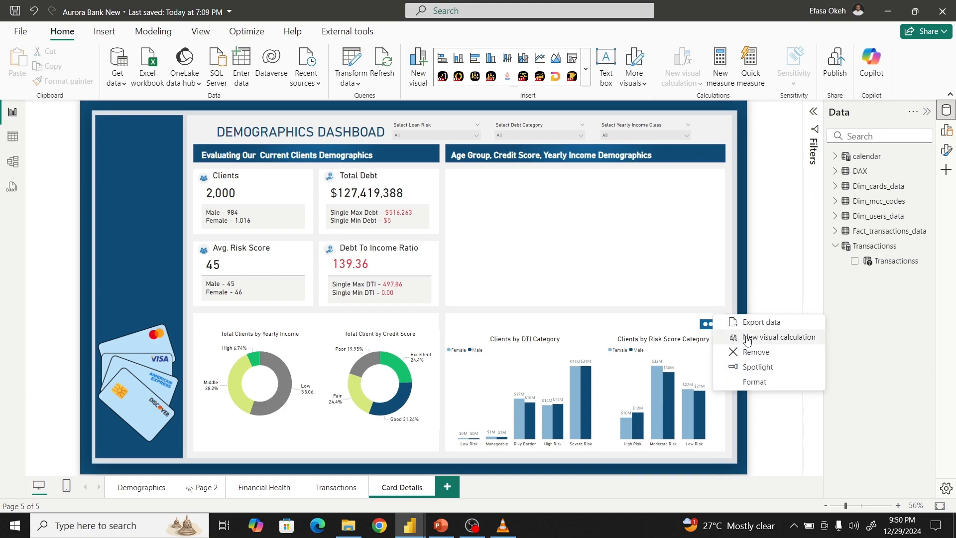
click(753, 350)
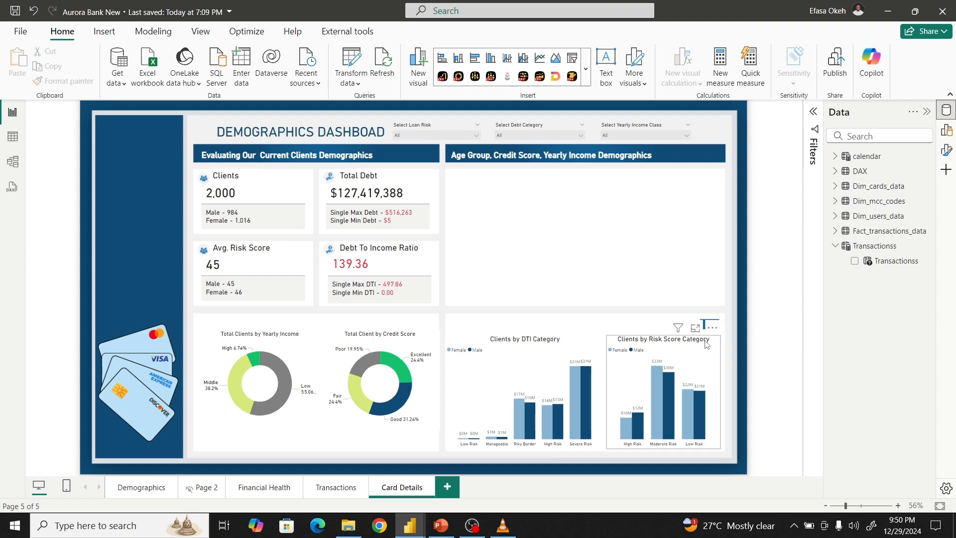
- Remove the Clients by Risk Score Category and Clients by DTI Category charts from the Card Details page
click(718, 330)
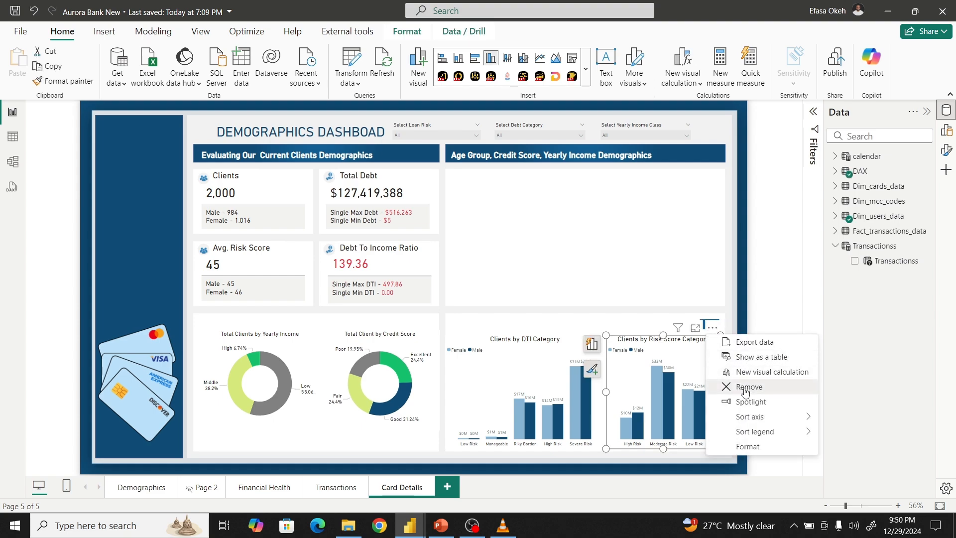
key(Return)
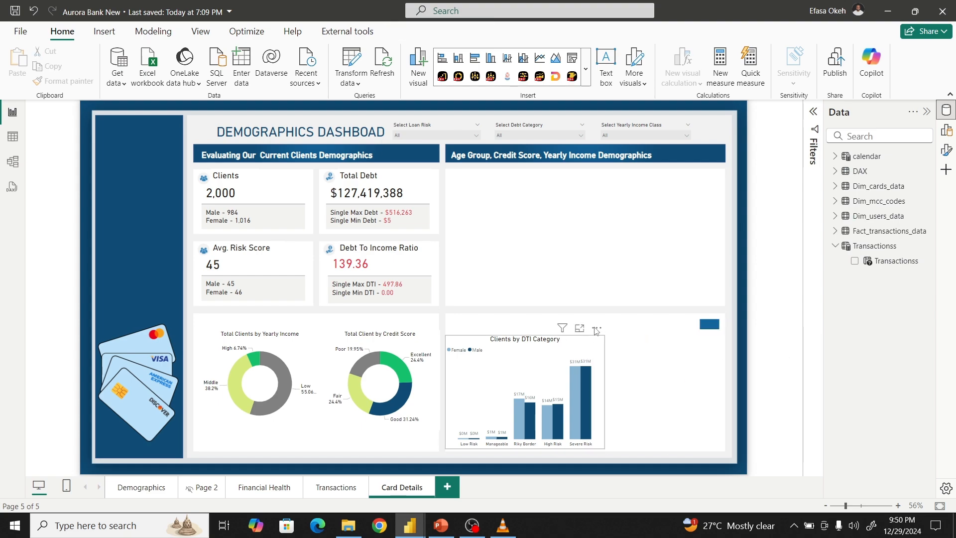
click(597, 329)
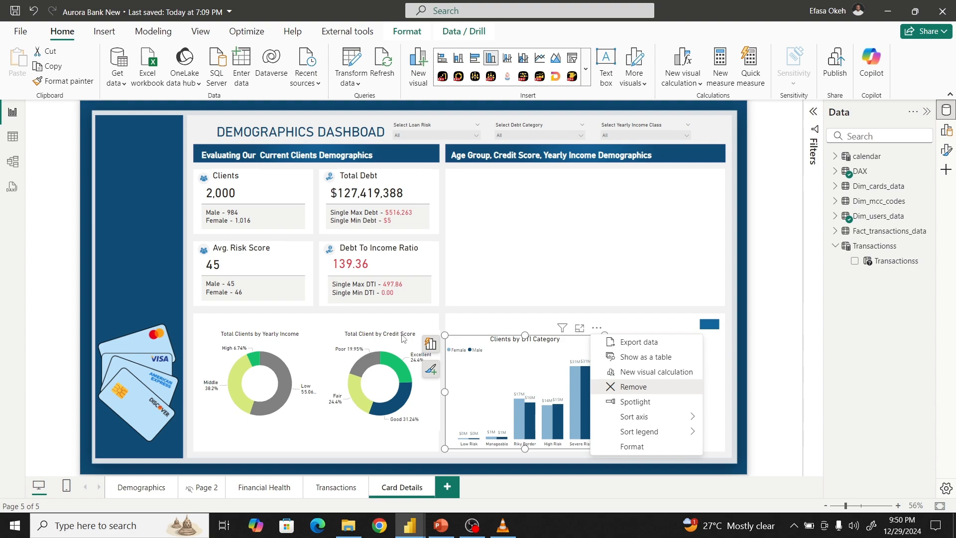
key(Return)
- Remove the Total Client by Credit Score and Total Clients by Yearly Income donut charts
click(432, 326)
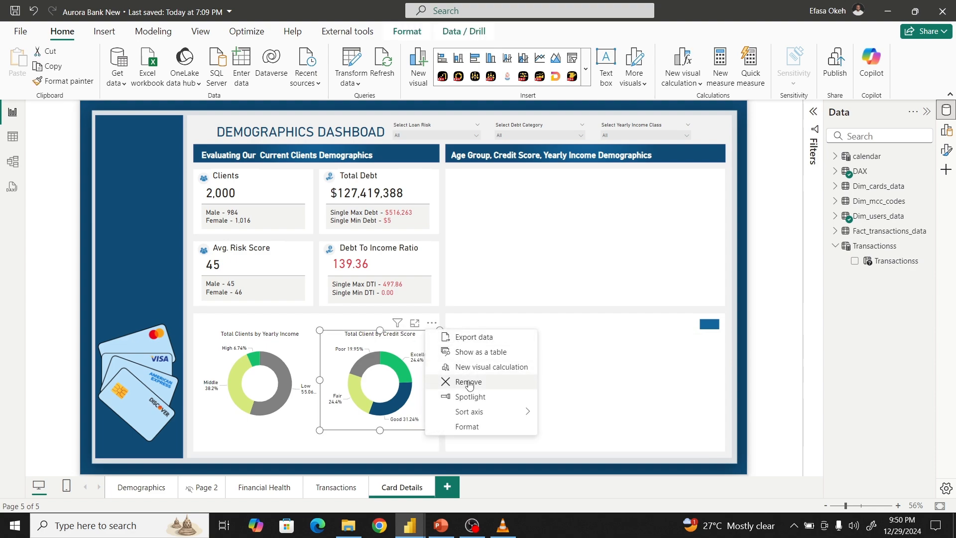
key(Return)
click(312, 323)
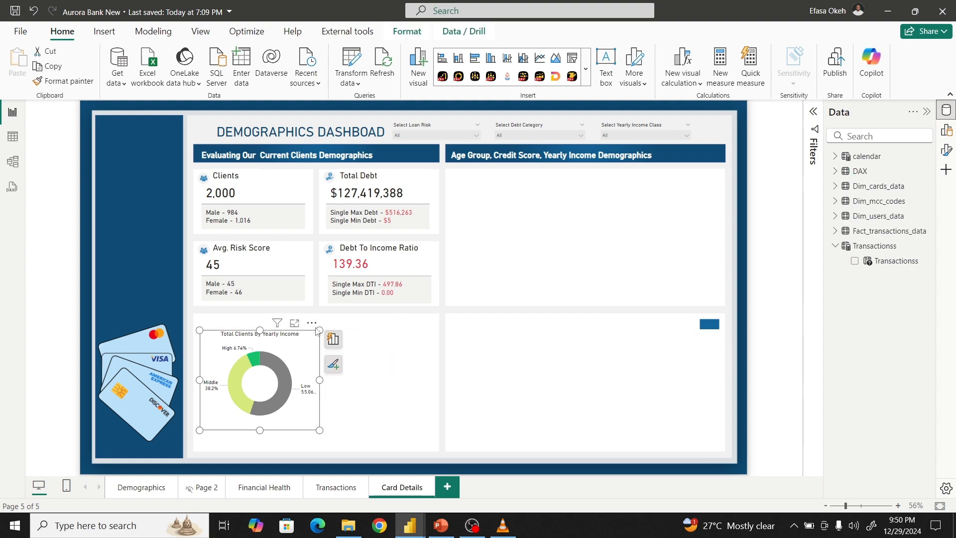
key(Return)
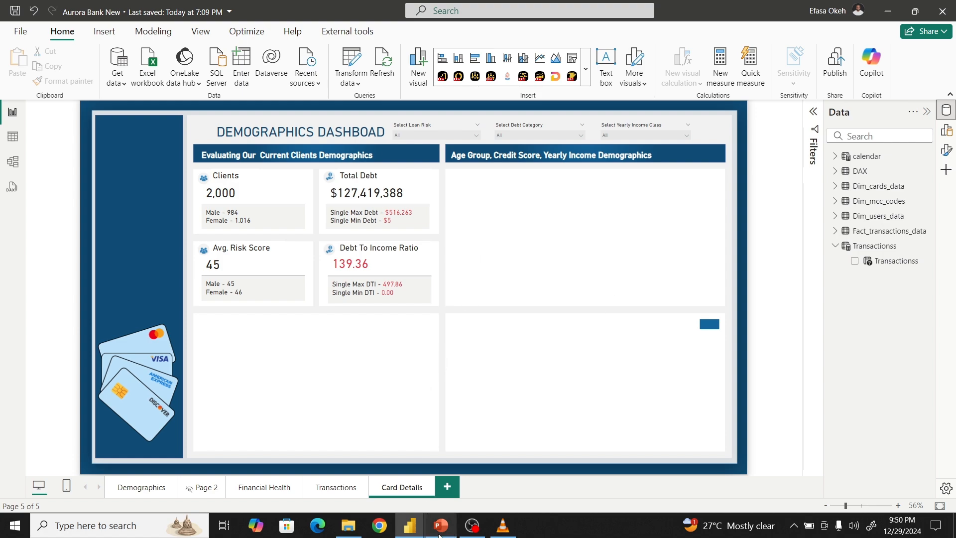
- Switch to PowerPoint and capture the whole fourth slide, the one with the four card brand logos, using Snipping Tool
mouse_move(440, 534)
click(441, 473)
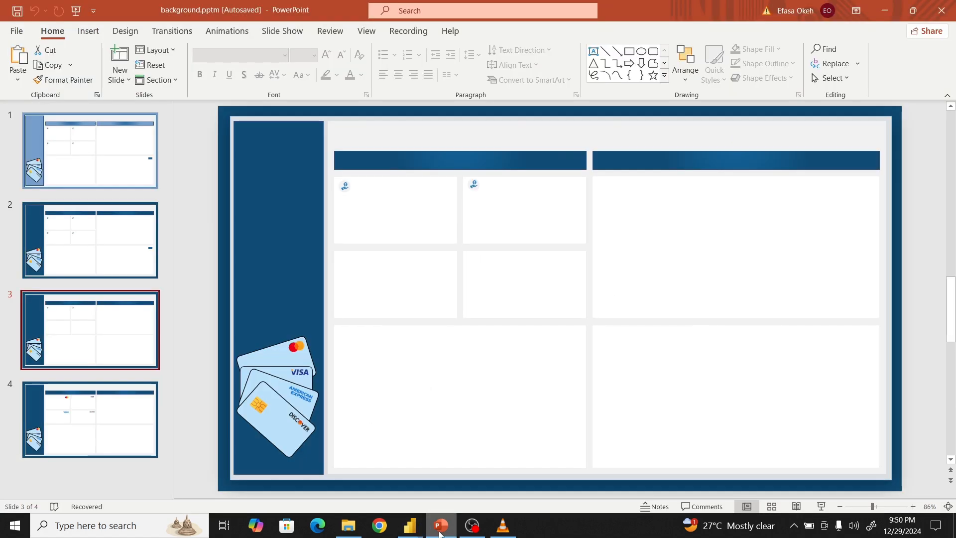
click(83, 417)
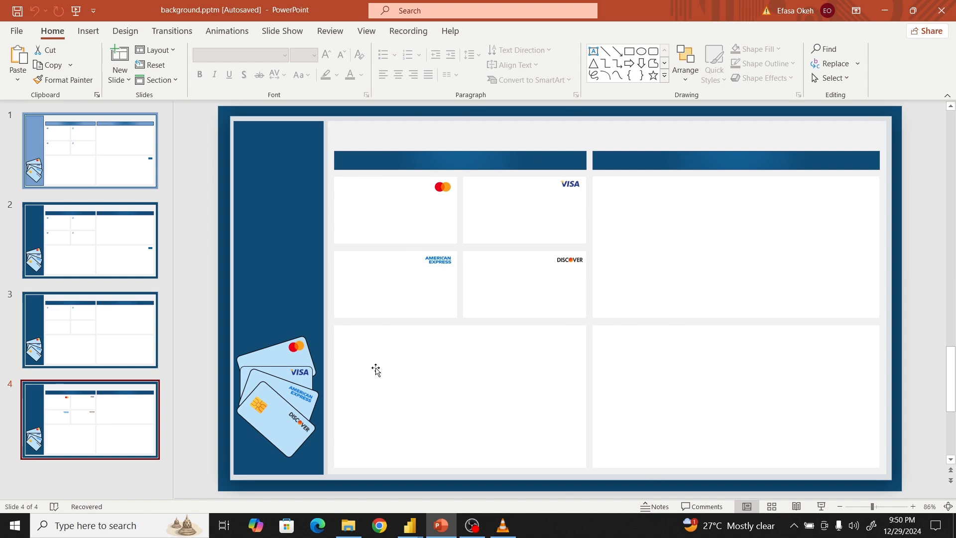
click(109, 531)
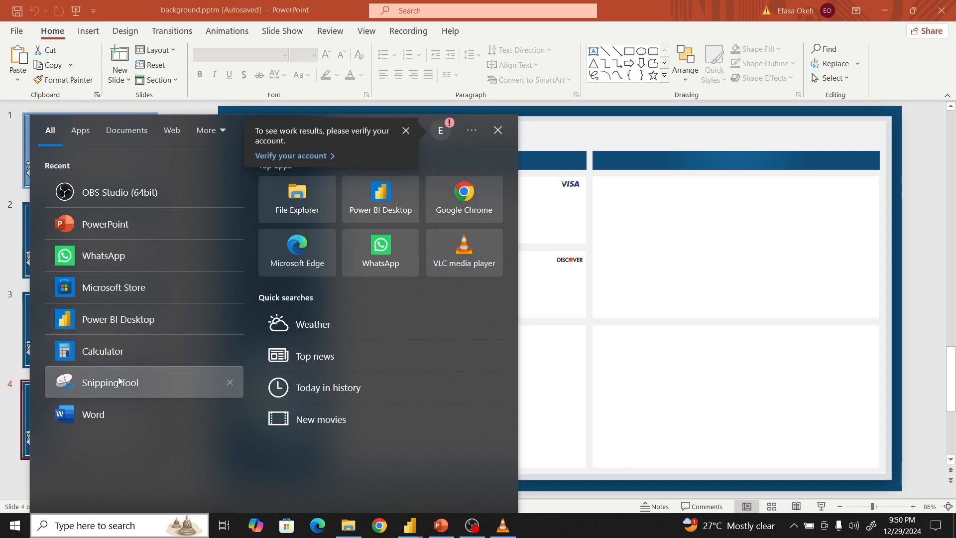
click(292, 217)
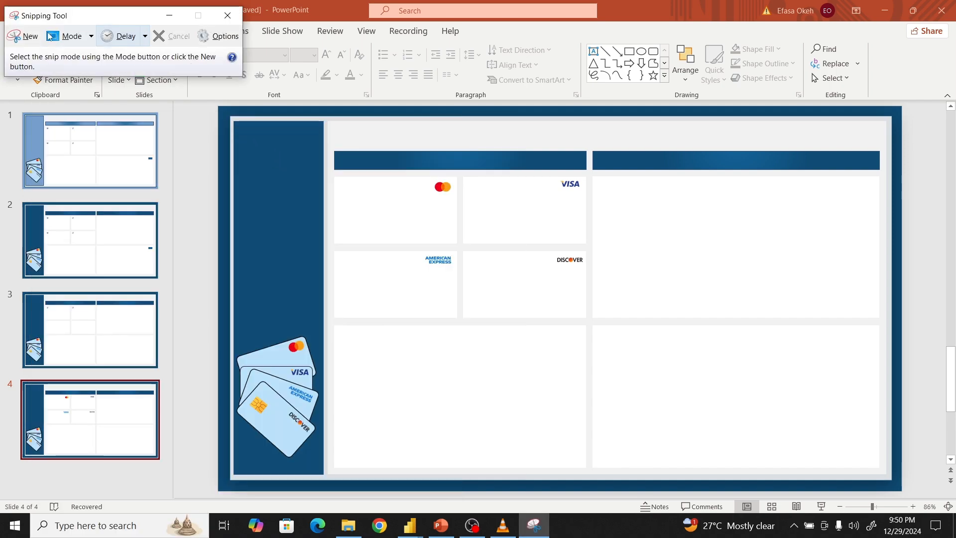
click(25, 36)
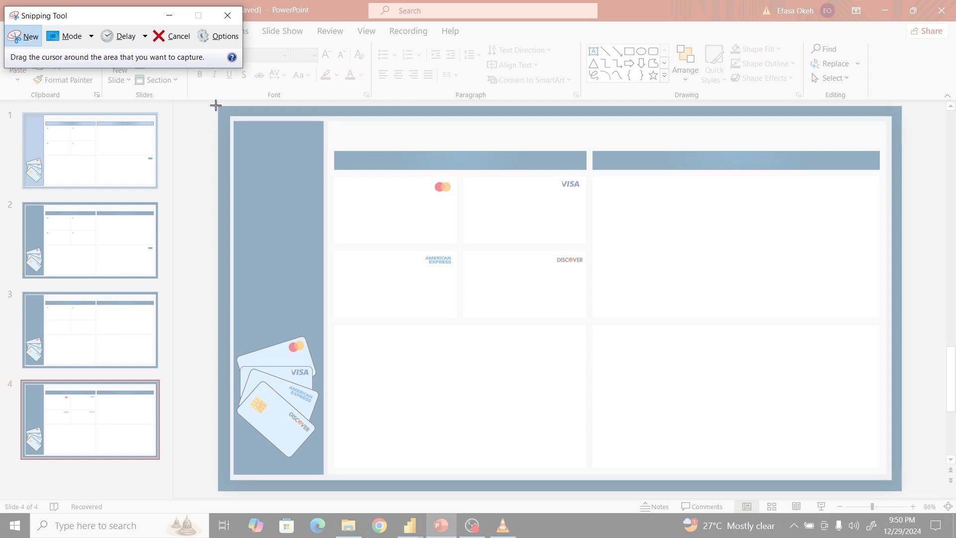
drag(216, 104, 915, 495)
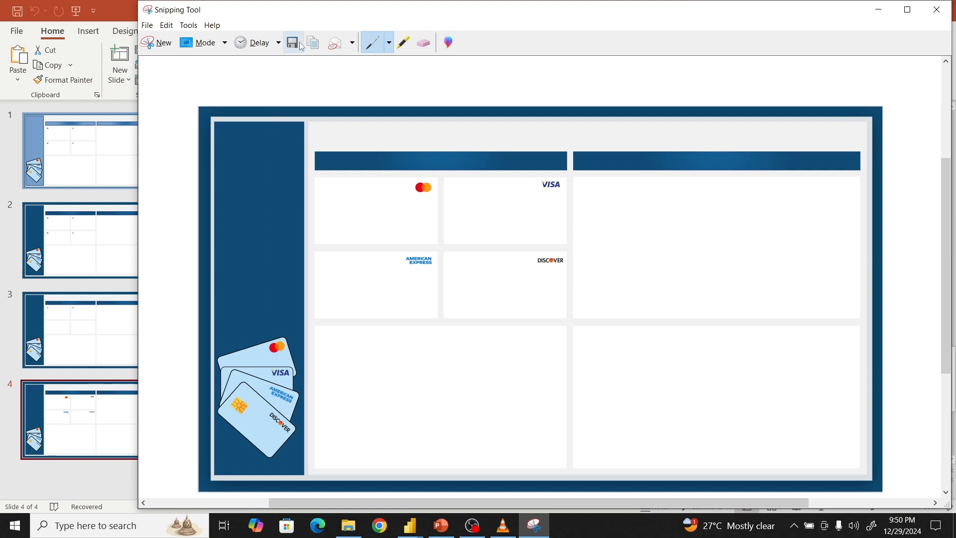
- Save the slide snip to the Desktop as a PNG file named Capture
click(293, 43)
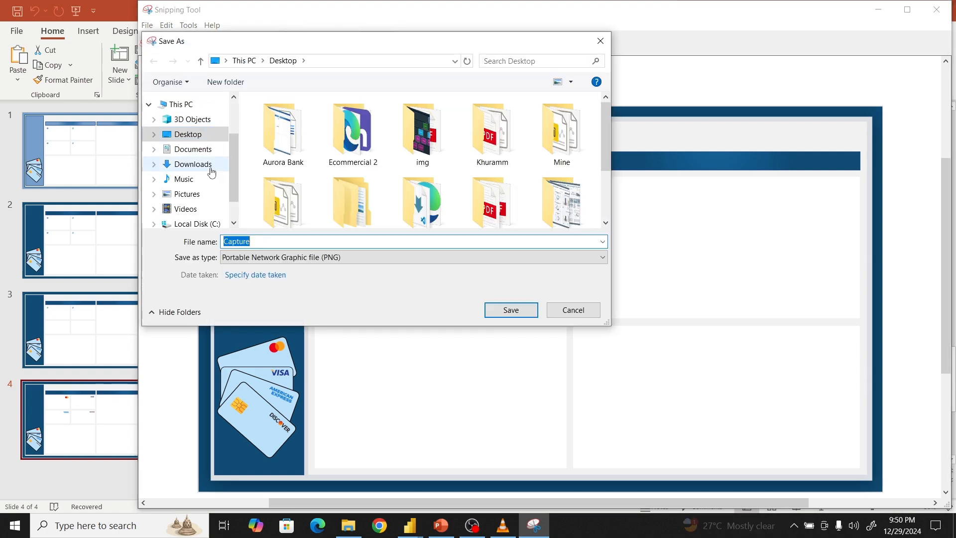
click(511, 309)
click(505, 264)
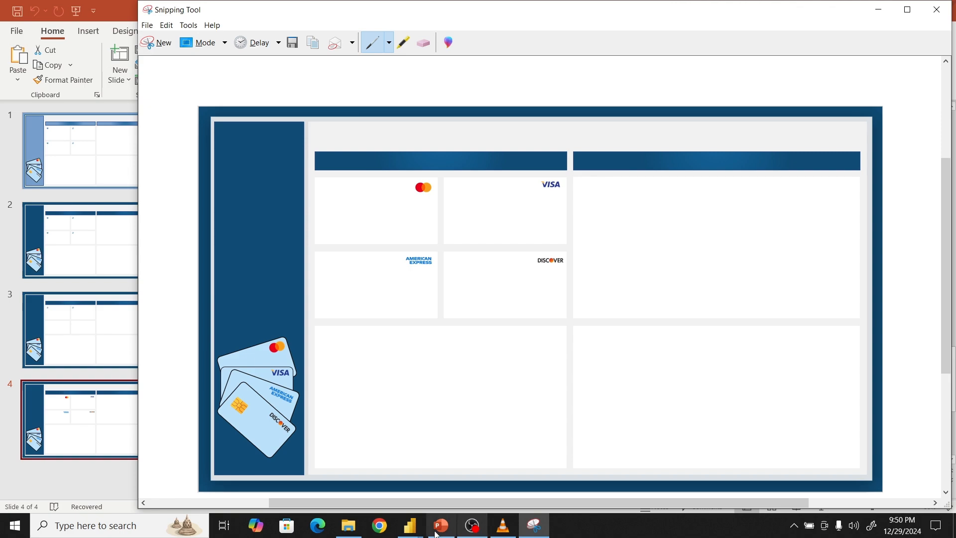
- Switch to the Aurora Bank New report in Power BI, replace the Card Details canvas background image with Capture.PNG, and set its fit to Fit
click(410, 526)
click(355, 463)
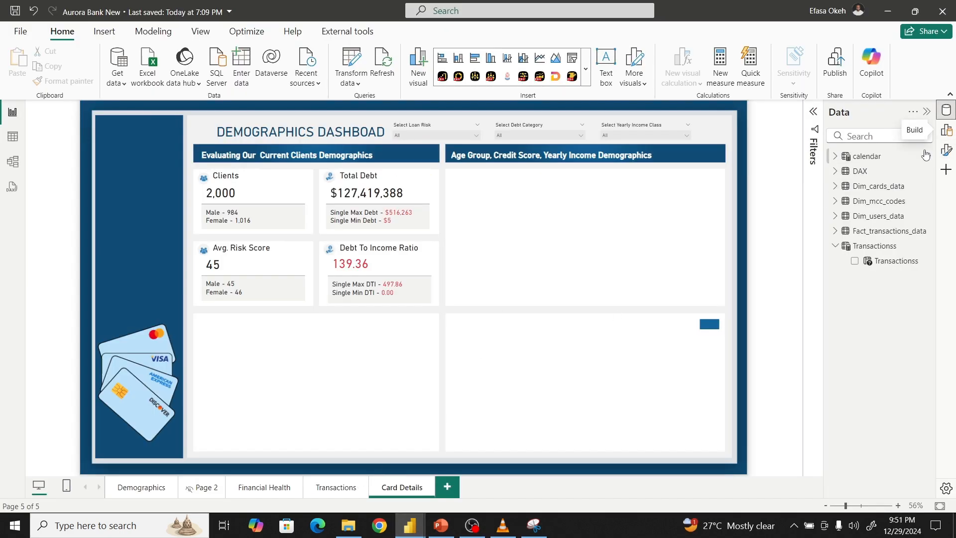
click(946, 152)
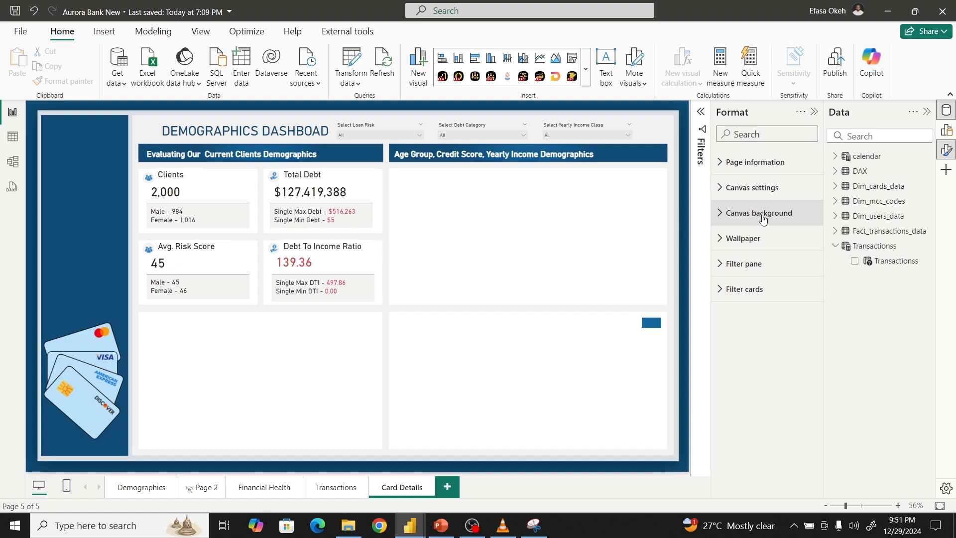
click(761, 214)
click(807, 288)
click(806, 288)
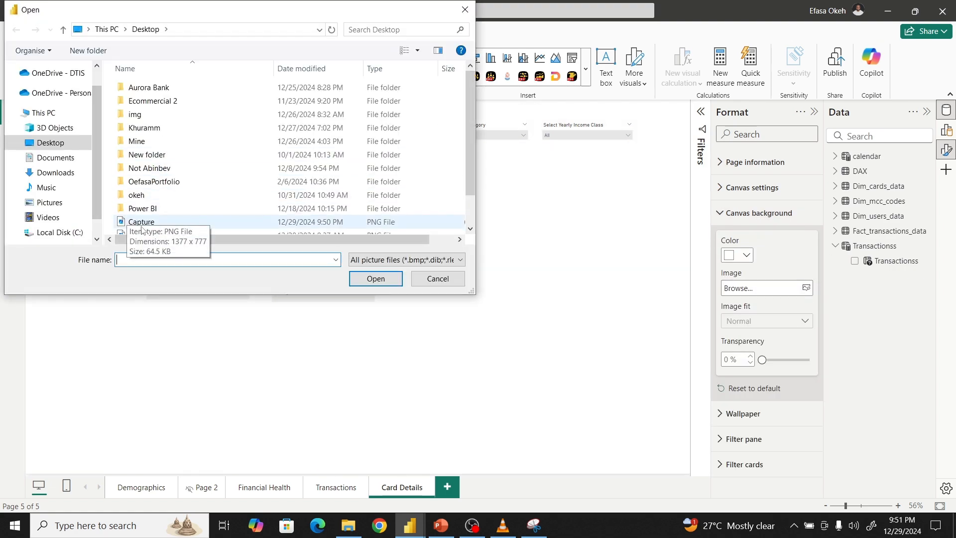
click(136, 224)
click(388, 282)
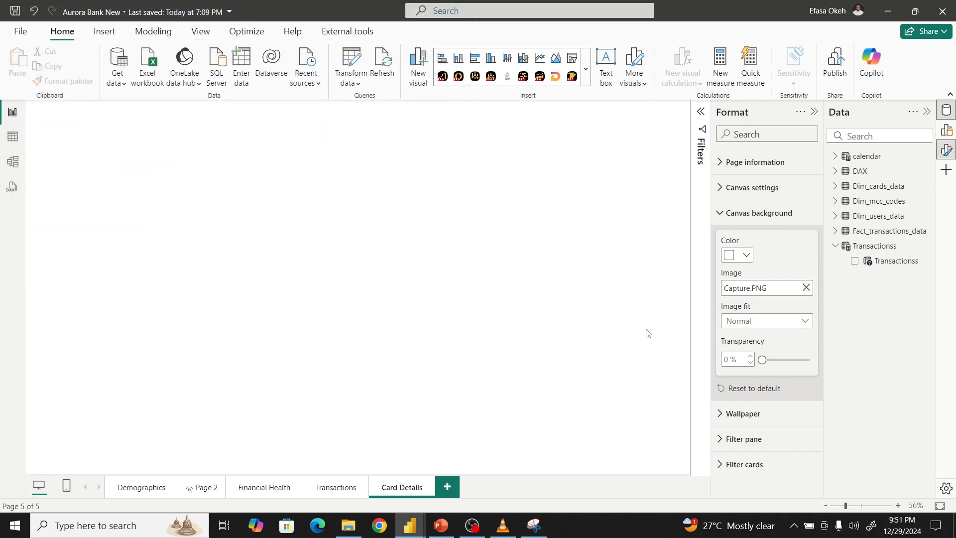
click(749, 321)
click(741, 355)
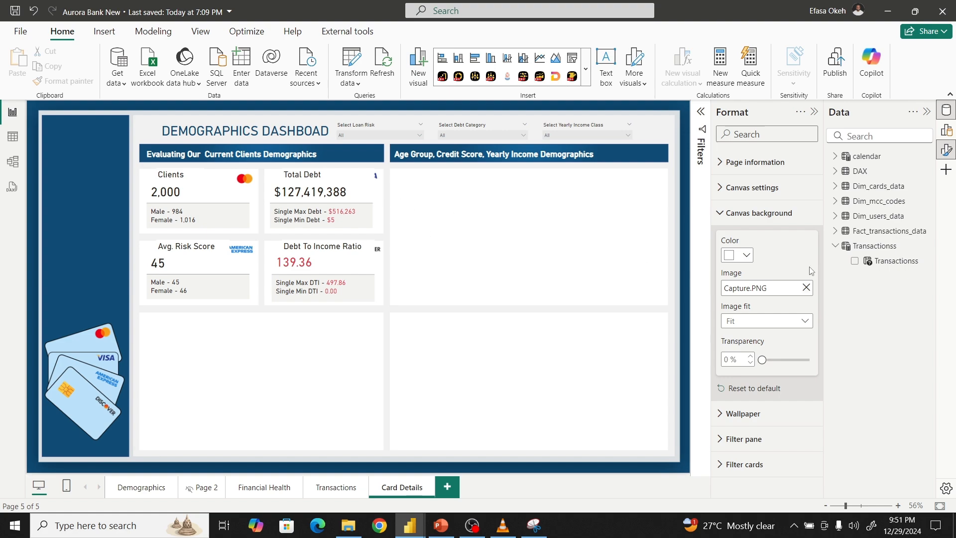
- Open the Dim_cards_data table in table view and review its columns
click(835, 245)
click(879, 188)
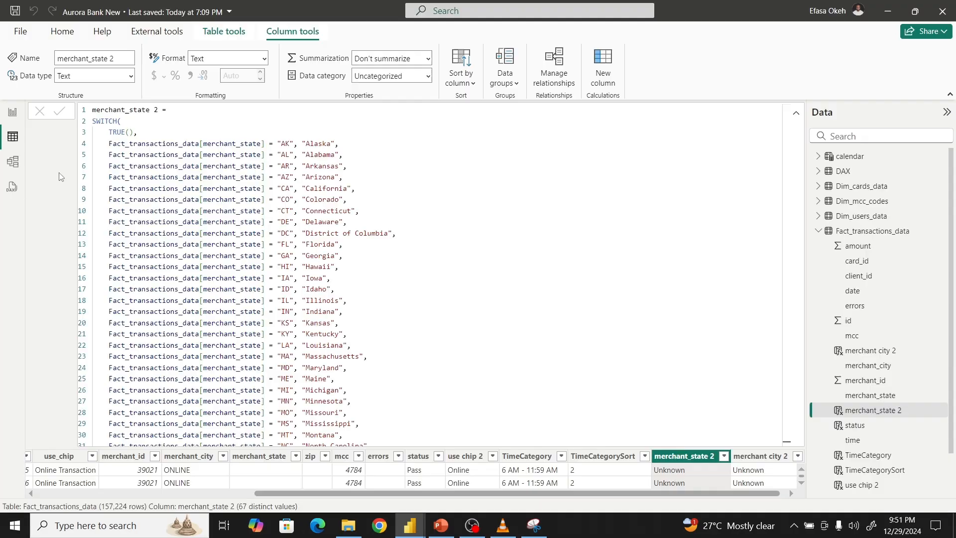
click(13, 135)
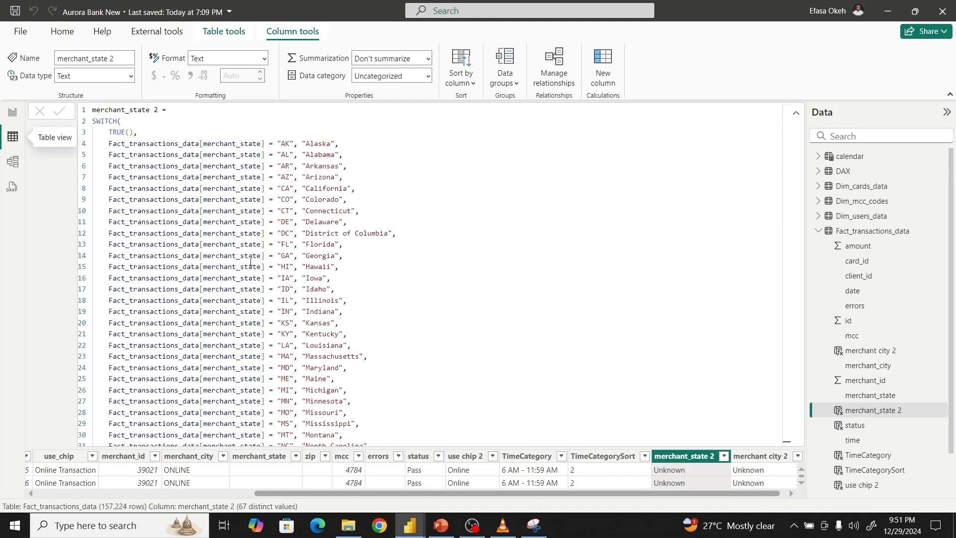
click(793, 114)
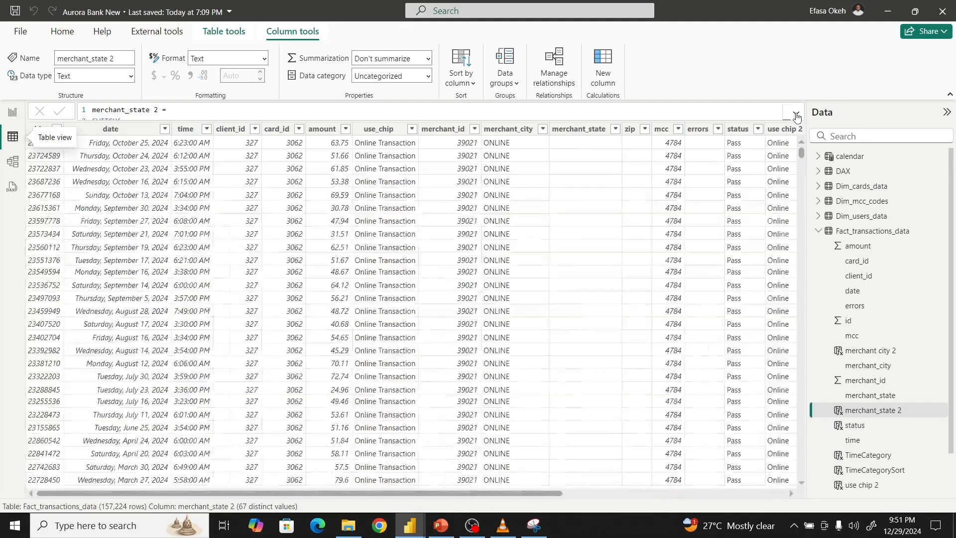
click(865, 189)
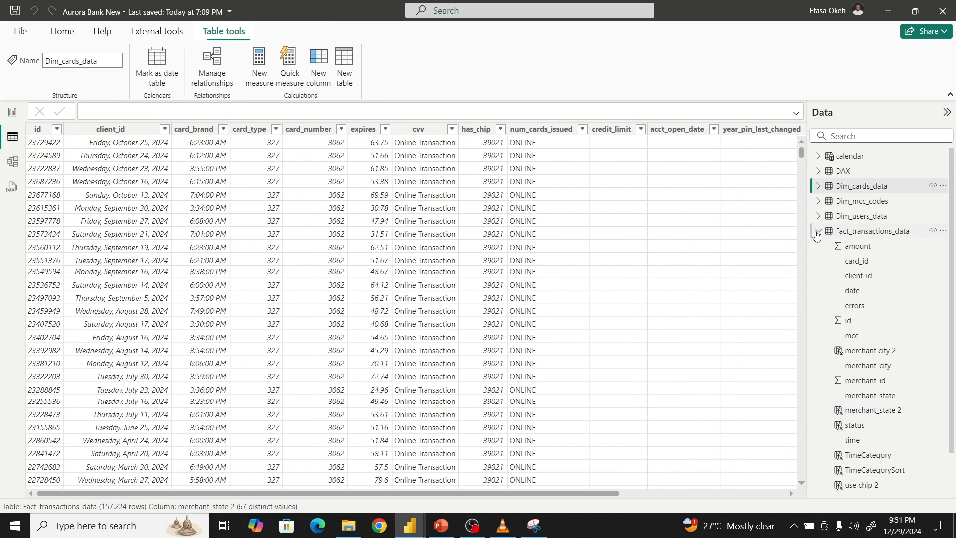
click(818, 231)
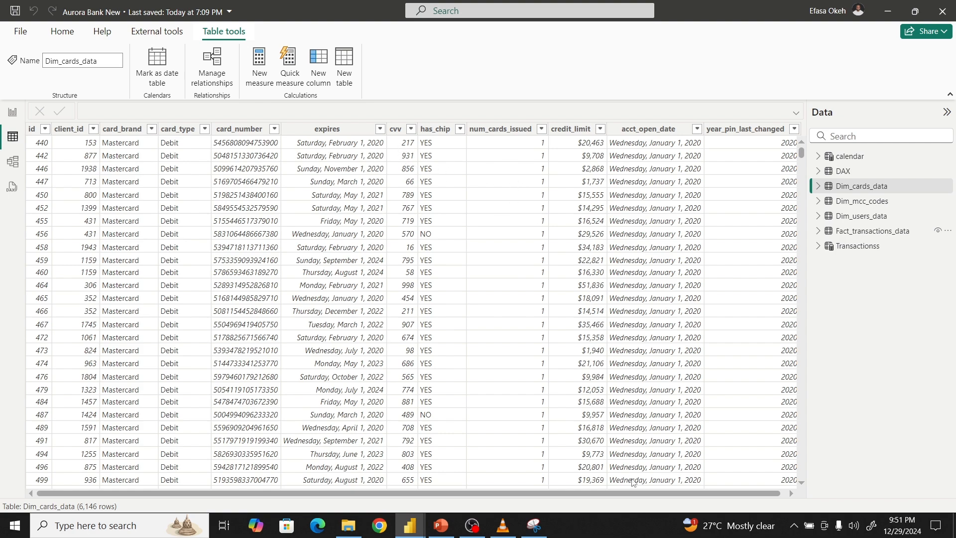
drag(630, 492, 476, 493)
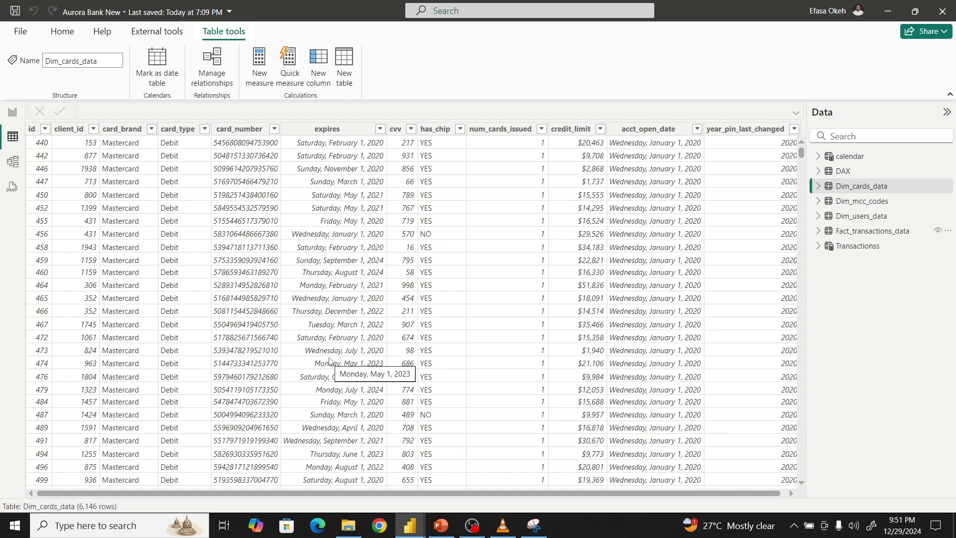
- Switch to the Aurora_Bank reference report and examine the layout of its Card Details page
mouse_move(409, 524)
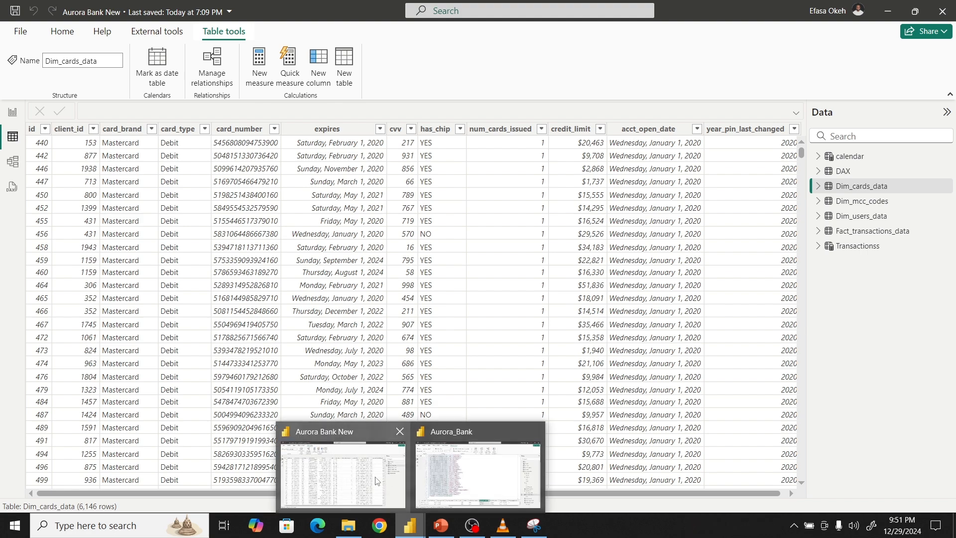
click(357, 478)
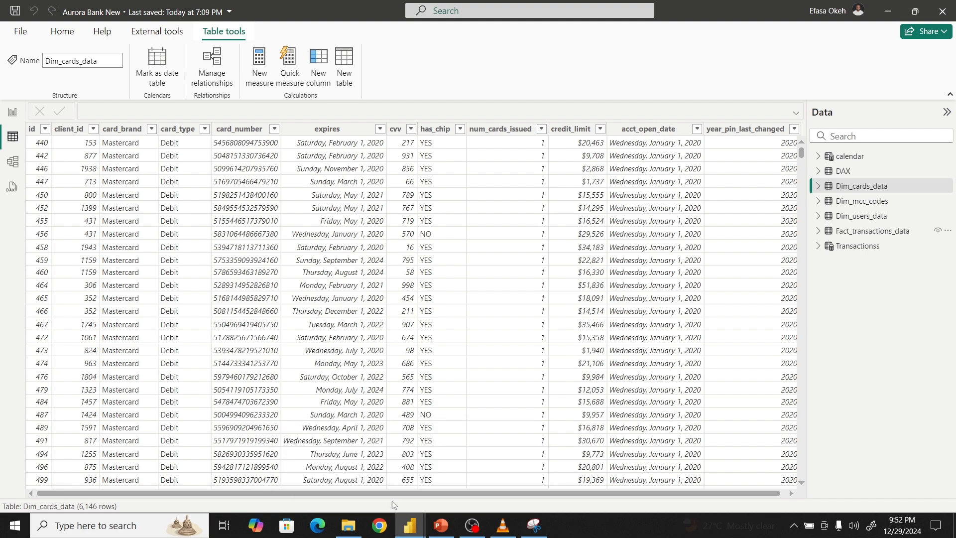
mouse_move(410, 525)
click(430, 498)
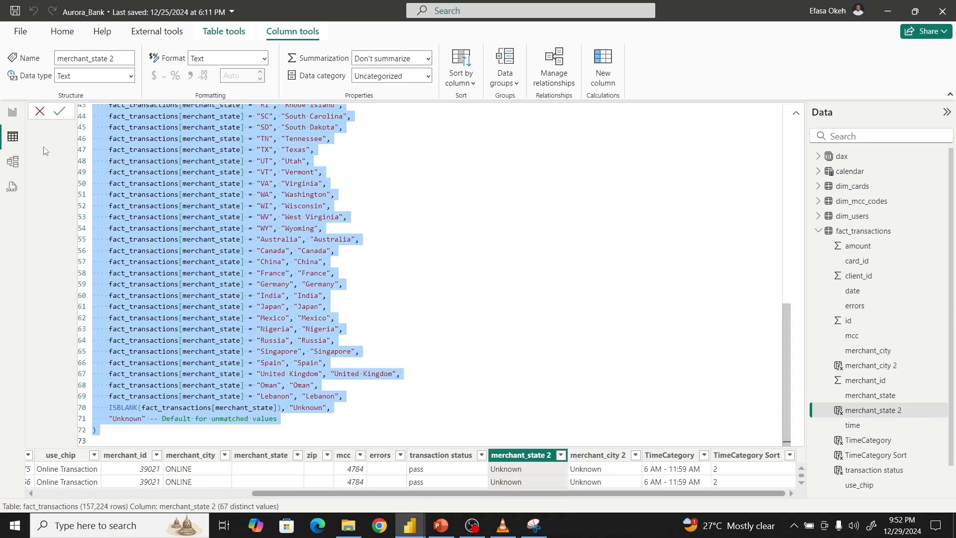
click(13, 112)
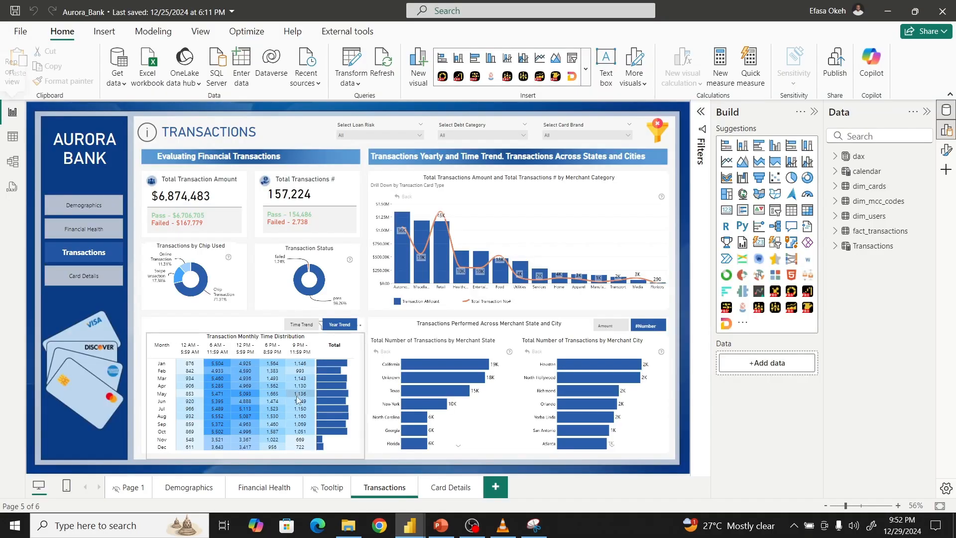
click(447, 488)
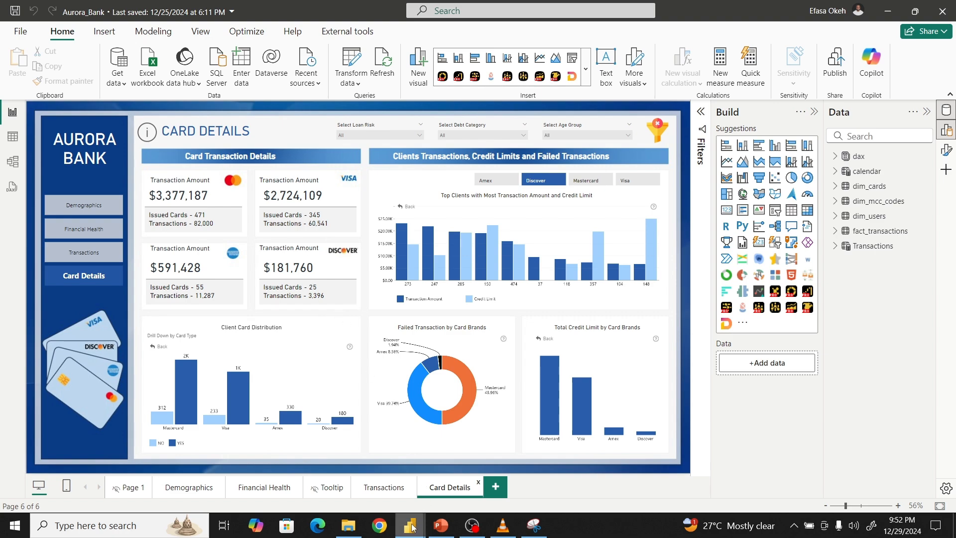
mouse_move(412, 527)
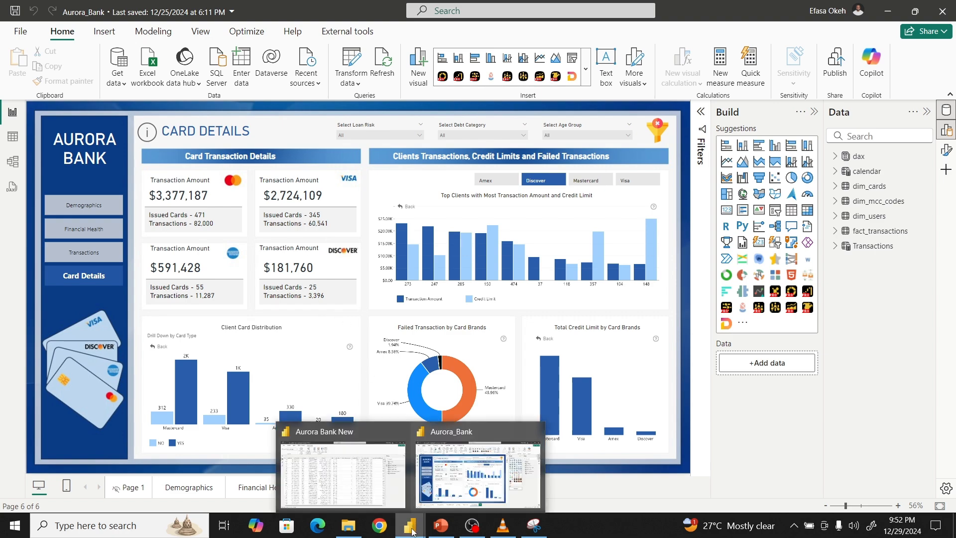
- Return to the Aurora Bank New report and inspect the card_brand values and the id column in Dim_cards_data
click(356, 486)
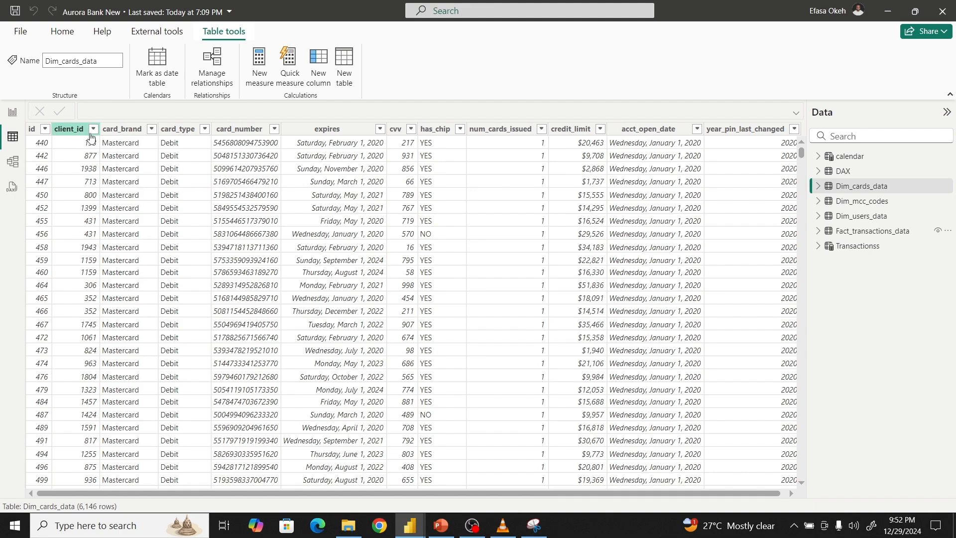
click(152, 129)
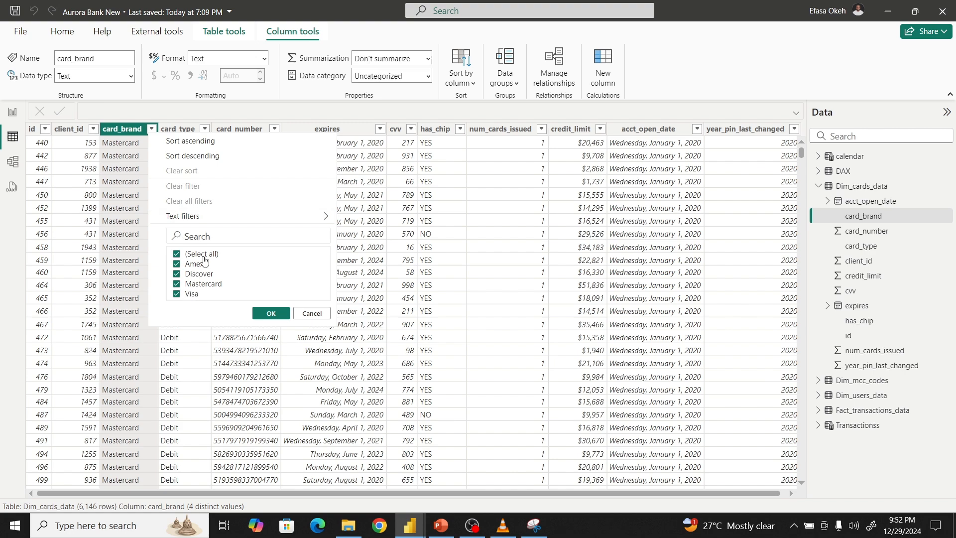
click(35, 131)
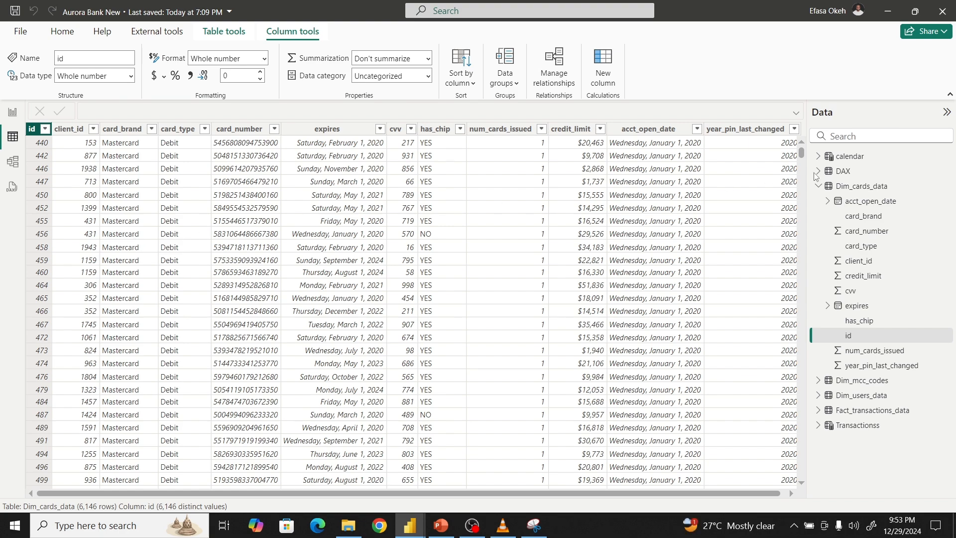
click(819, 188)
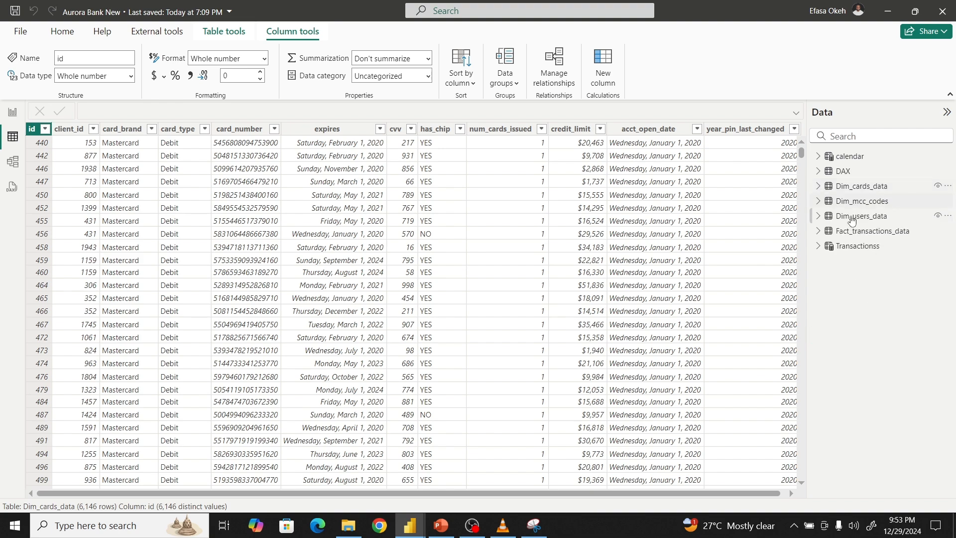
- Inspect the card_id values in Fact_transactions_data and compare them with the Dim_cards_data table
click(869, 234)
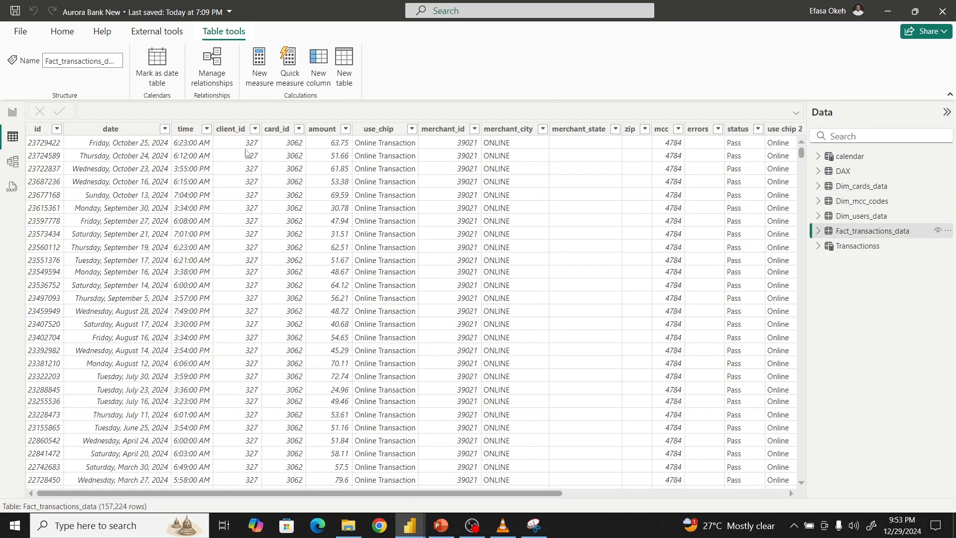
click(282, 129)
click(298, 129)
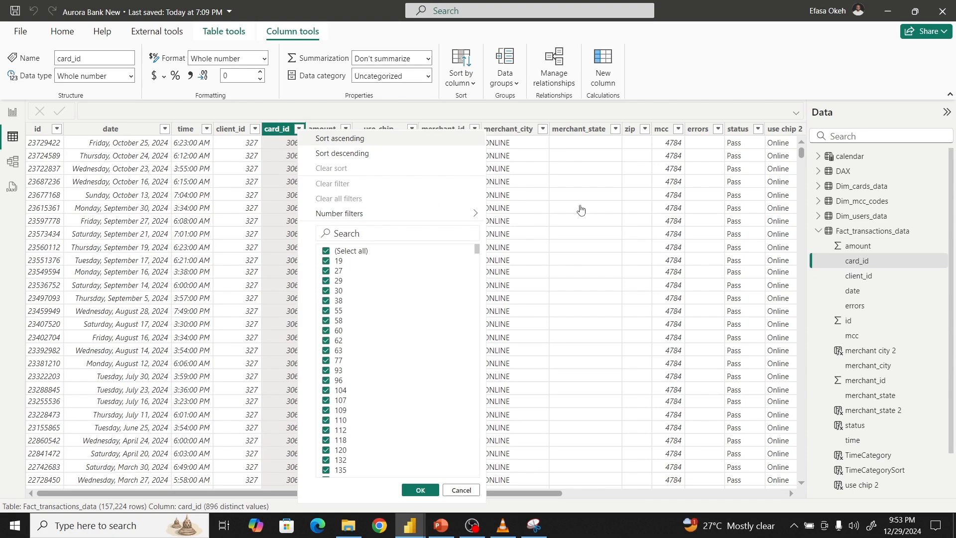
click(818, 230)
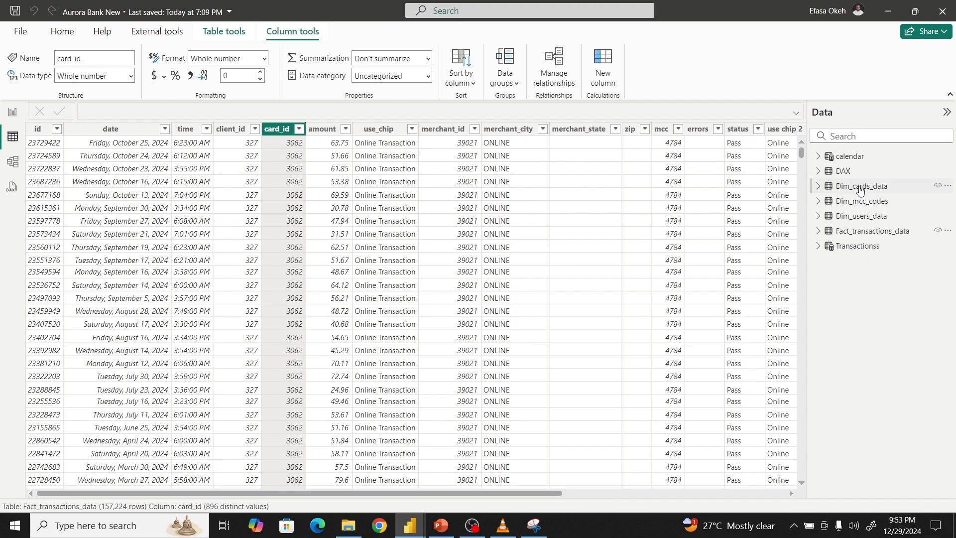
click(861, 186)
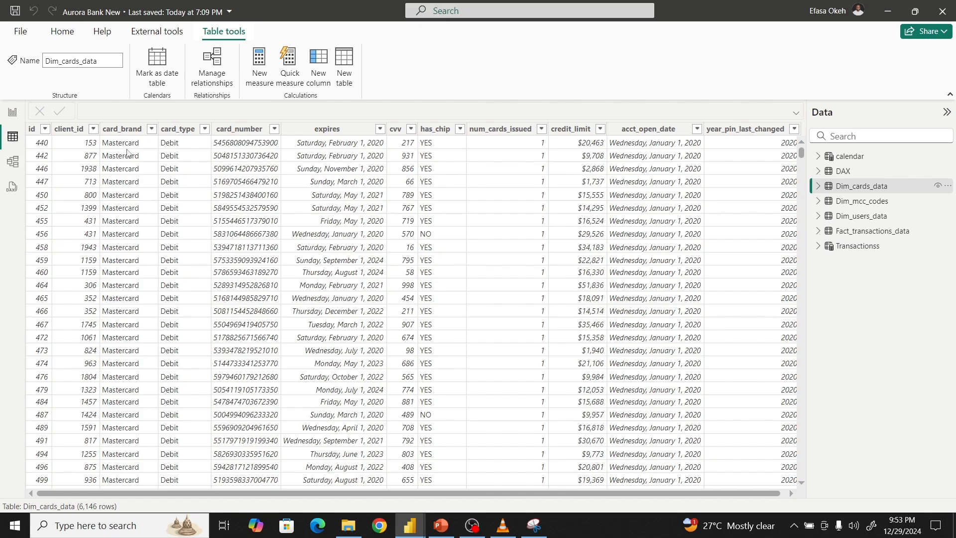
- Return to the Card Details report page and start a new measure named "_cards issued" in the DAX table
click(13, 112)
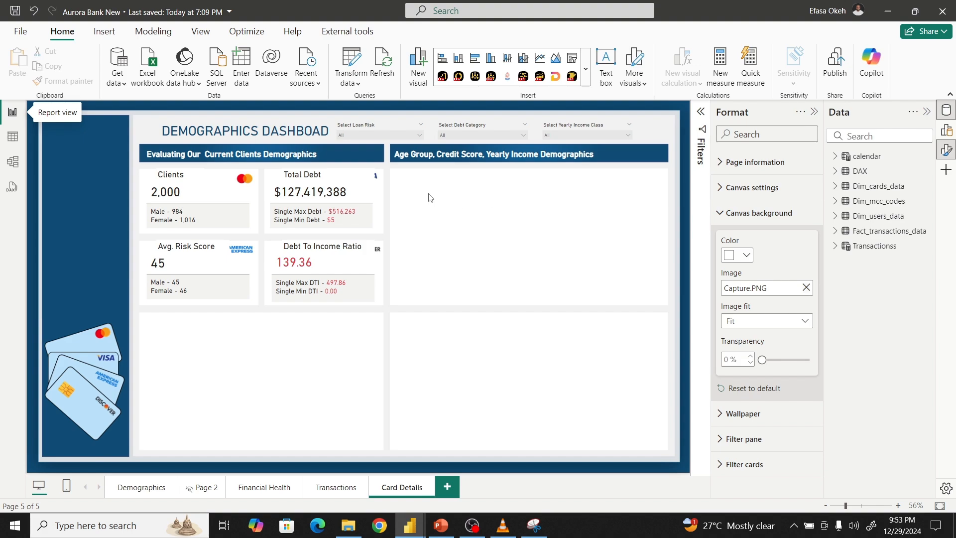
right_click(873, 174)
click(810, 198)
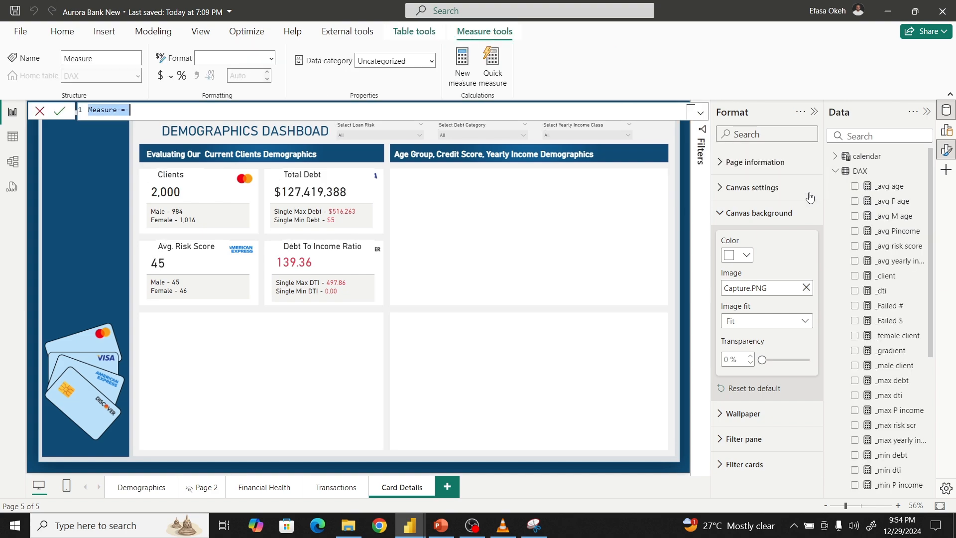
key(Home)
text(_)
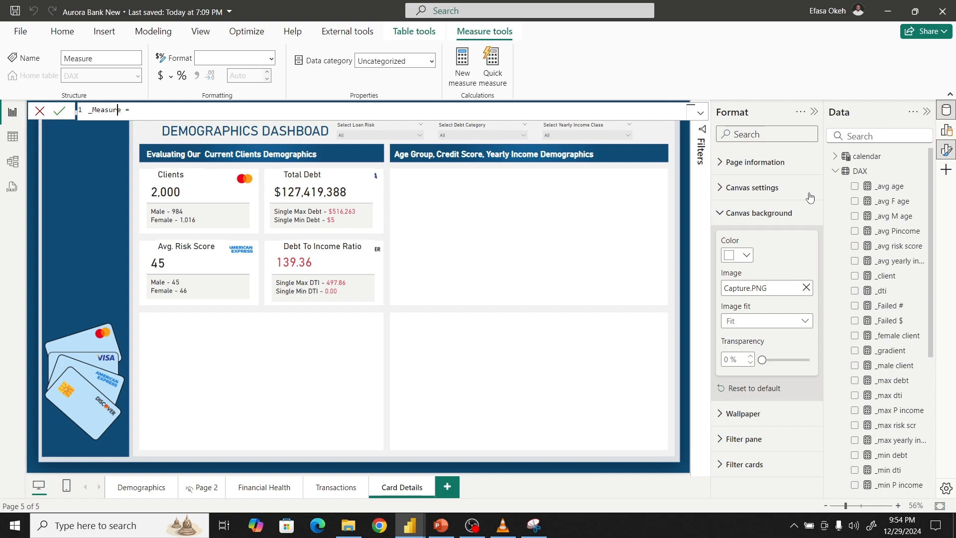
key(BackSpace)
key(BackSpace)
key(BackSpace)
key(BackSpace)
text(cards )
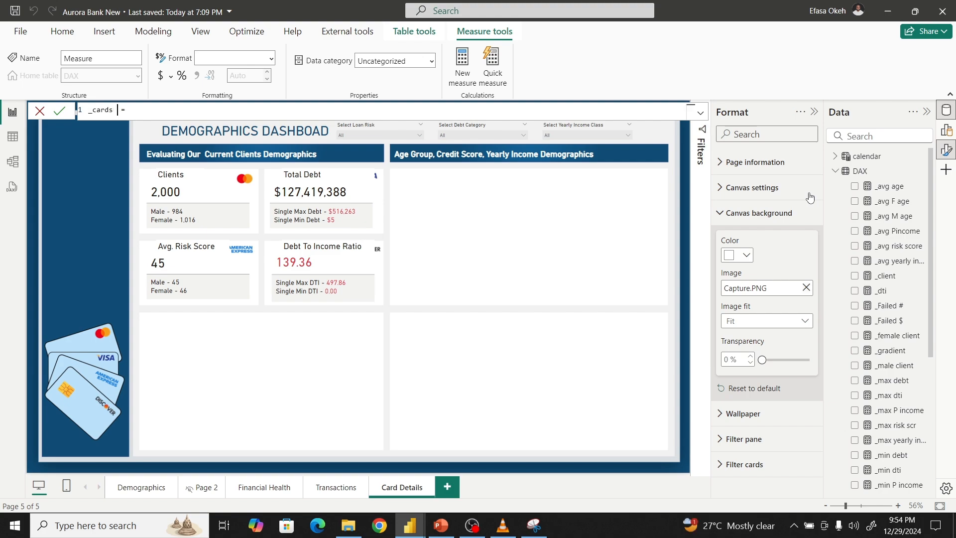
text(Issu)
key(BackSpace)
key(BackSpace)
key(BackSpace)
text(issued)
key(Right)
- Define the _cards issued measure as DISTINCTCOUNT(Dim_cards_data[id])
text(Disc)
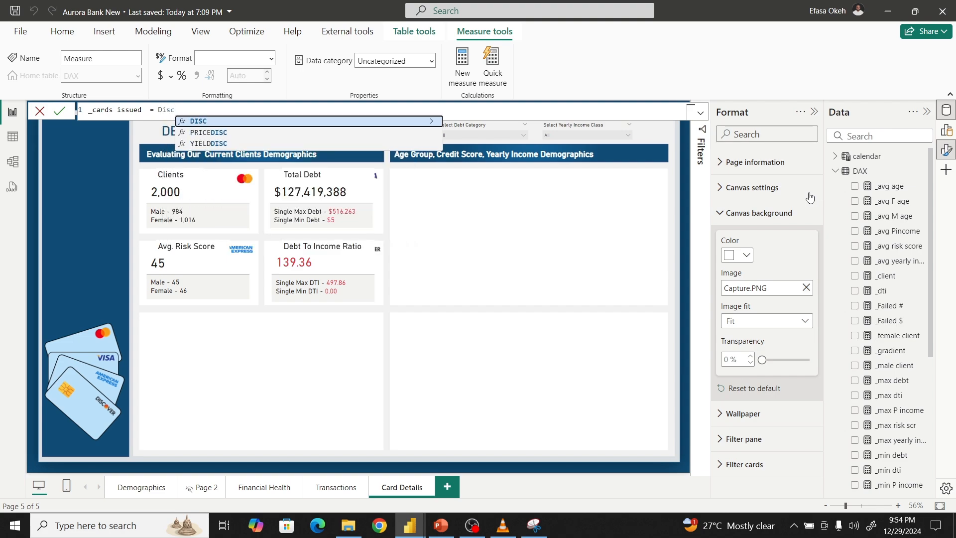
key(BackSpace)
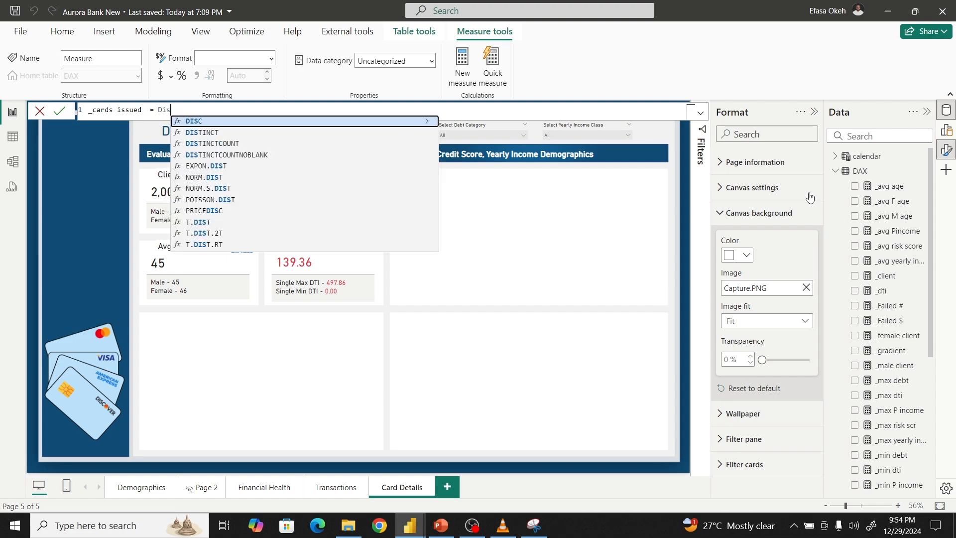
click(236, 143)
text(car)
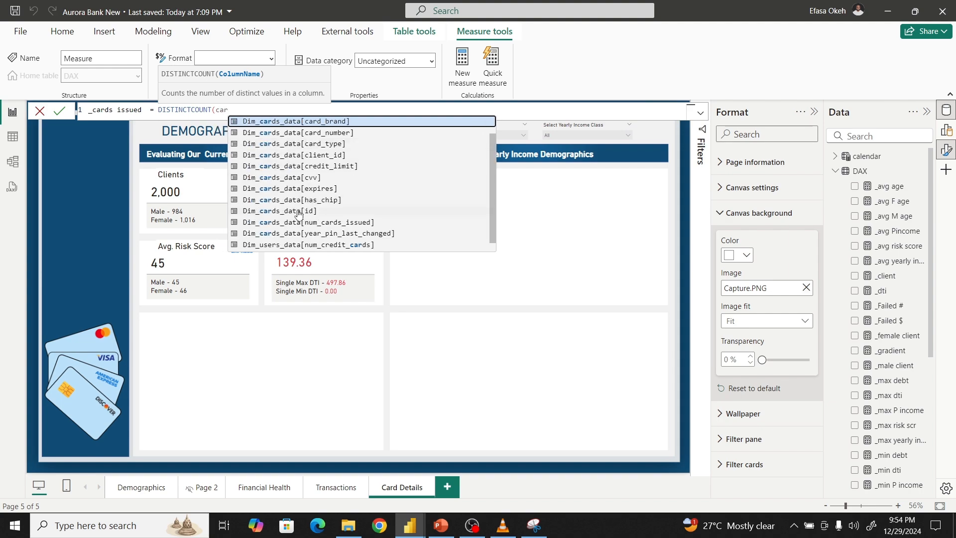
click(301, 212)
text())
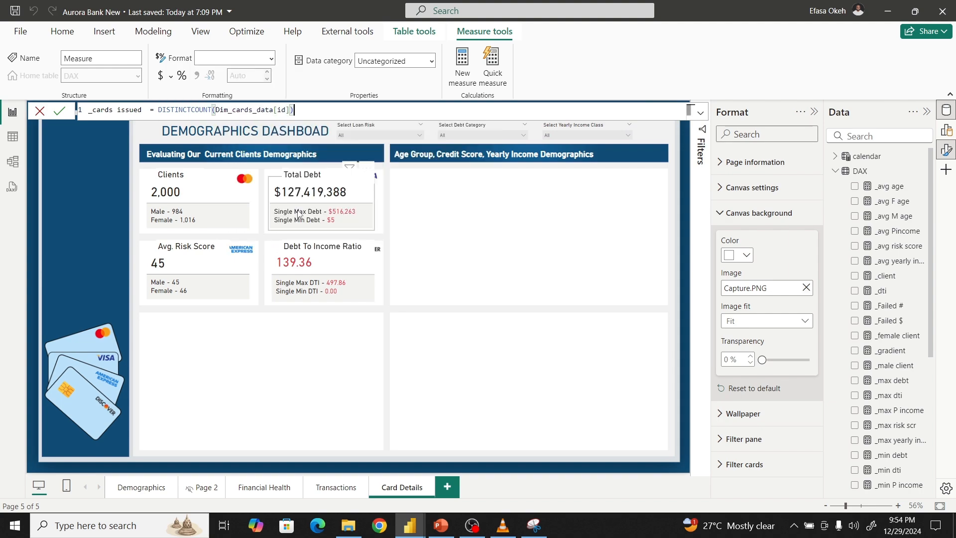
key(Return)
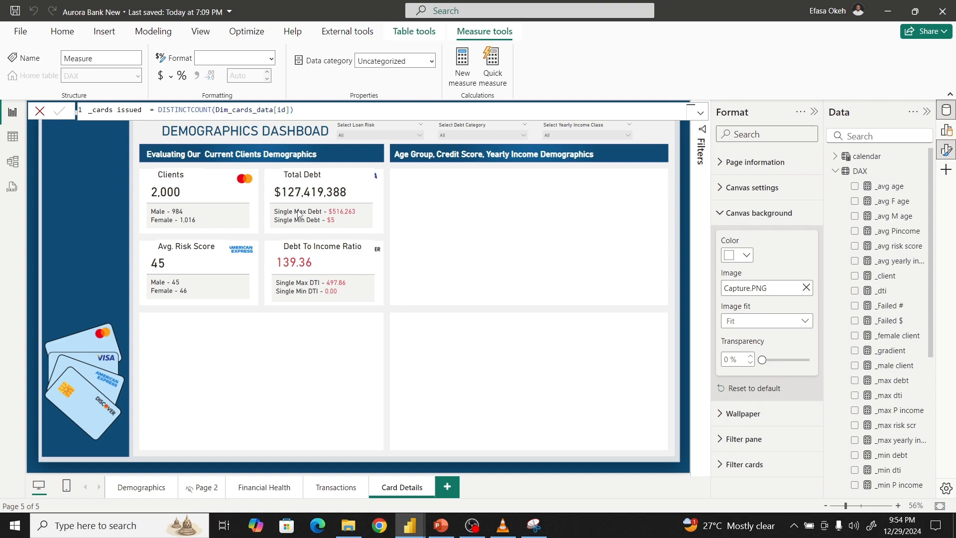
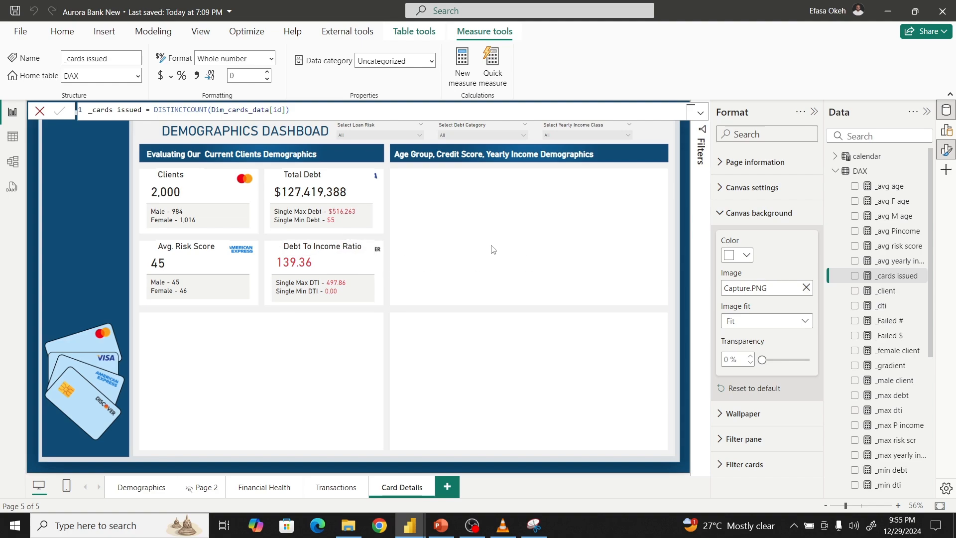
- Create the DAX table measure _mastercard = CALCULATE([_cards issued],Dim_cards_data[card_brand] = "Mastercard")
right_click(875, 172)
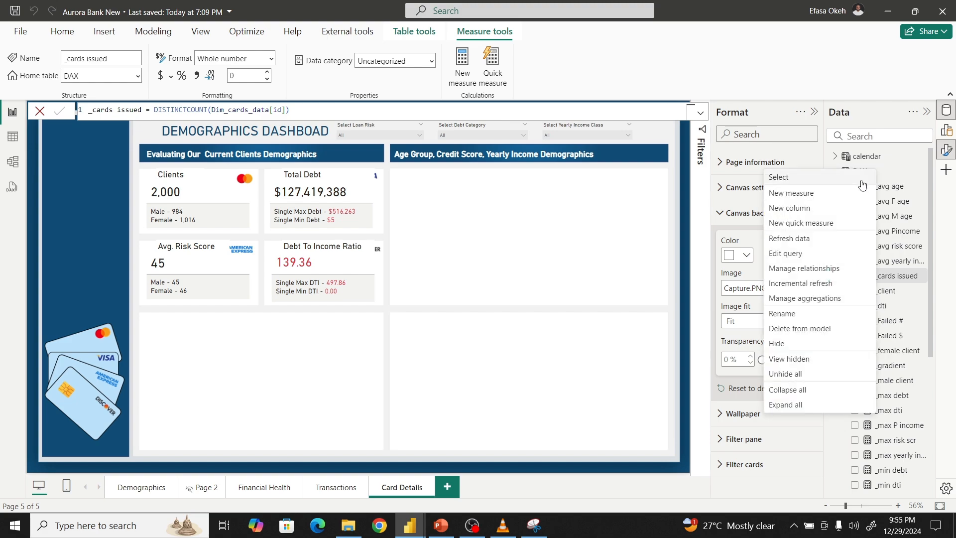
click(807, 194)
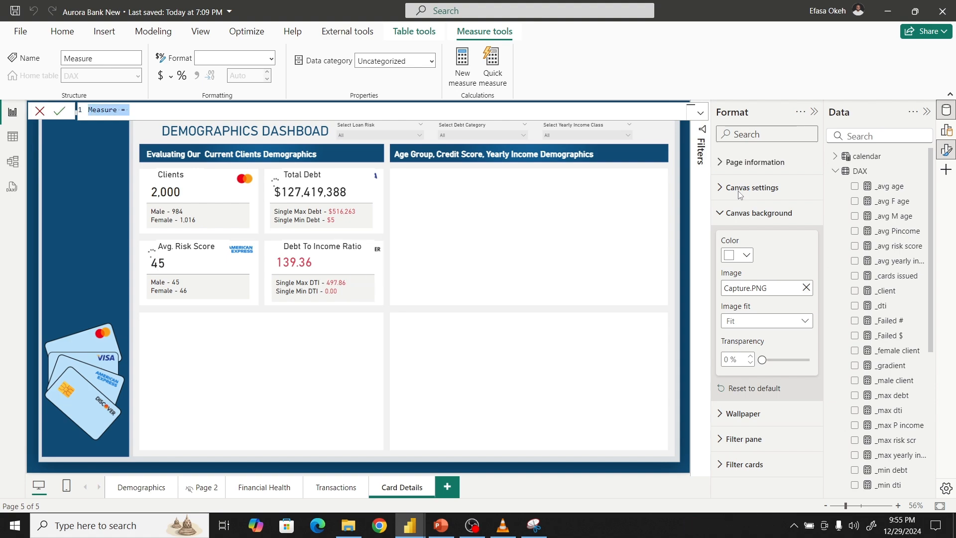
text(_mas)
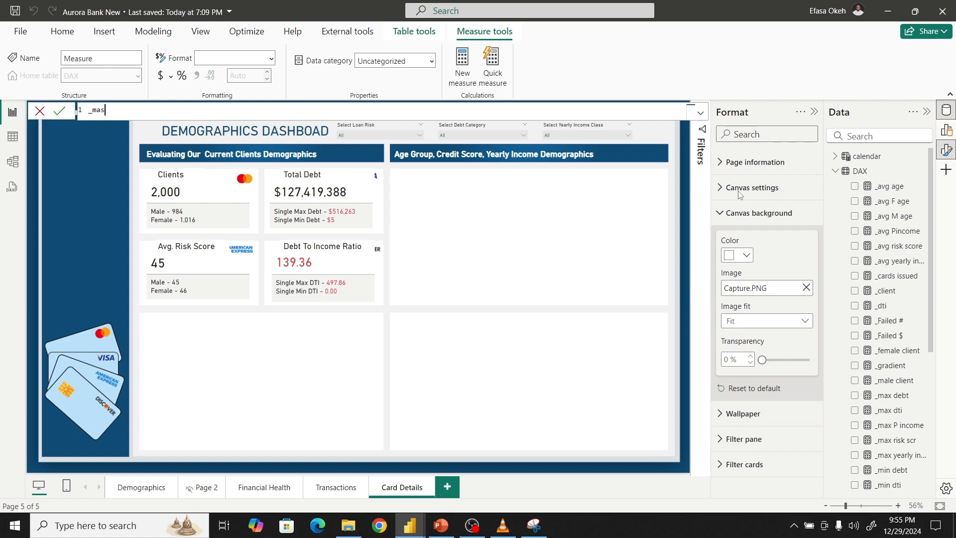
text(terca)
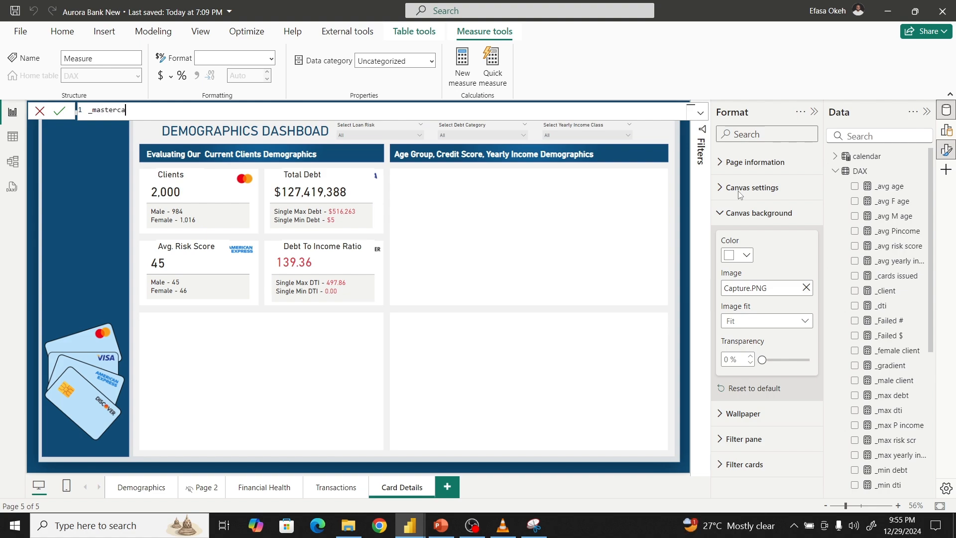
text(rd = Cal)
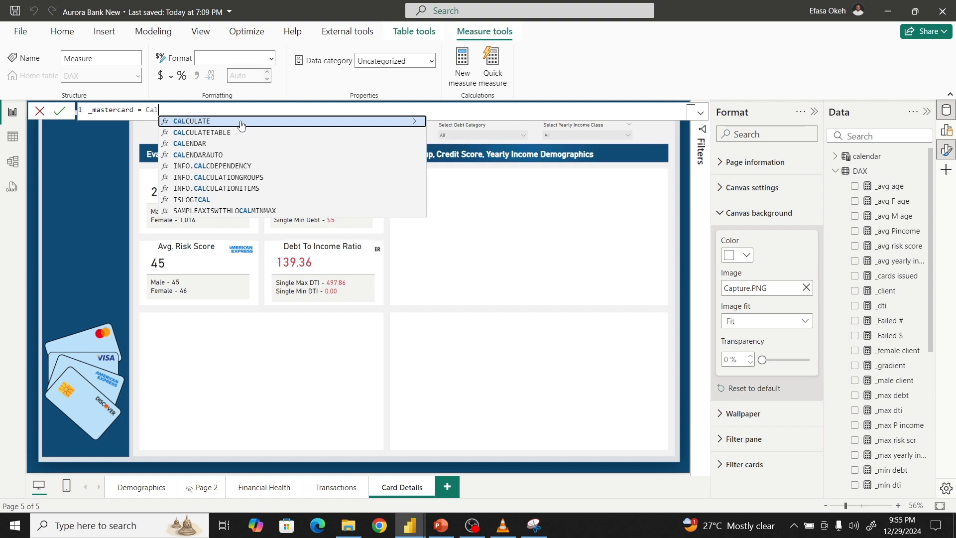
click(241, 122)
text(card)
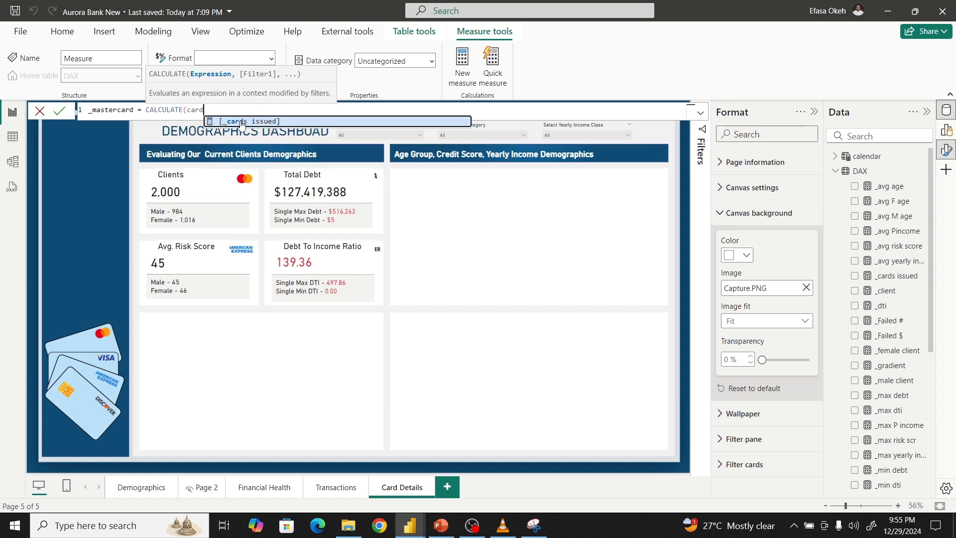
click(240, 122)
text(,card)
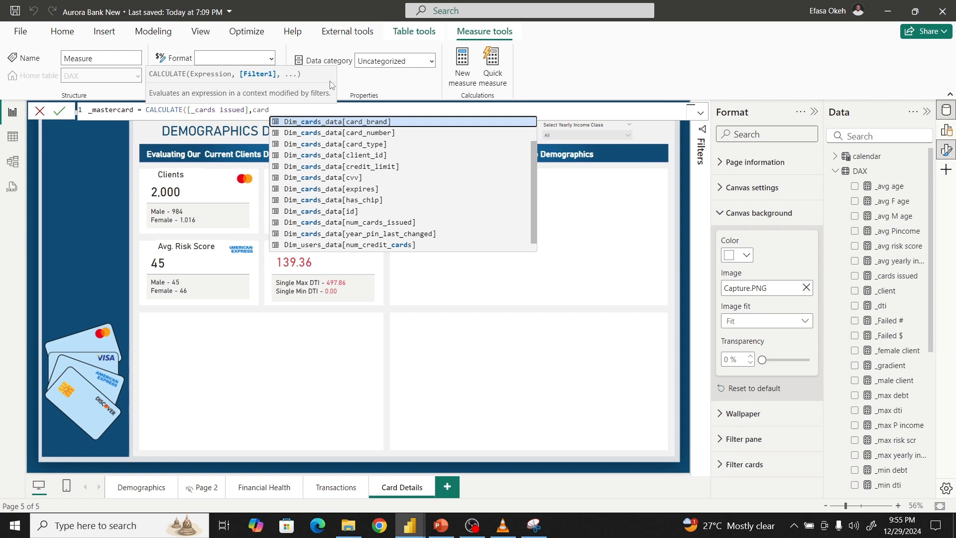
click(353, 121)
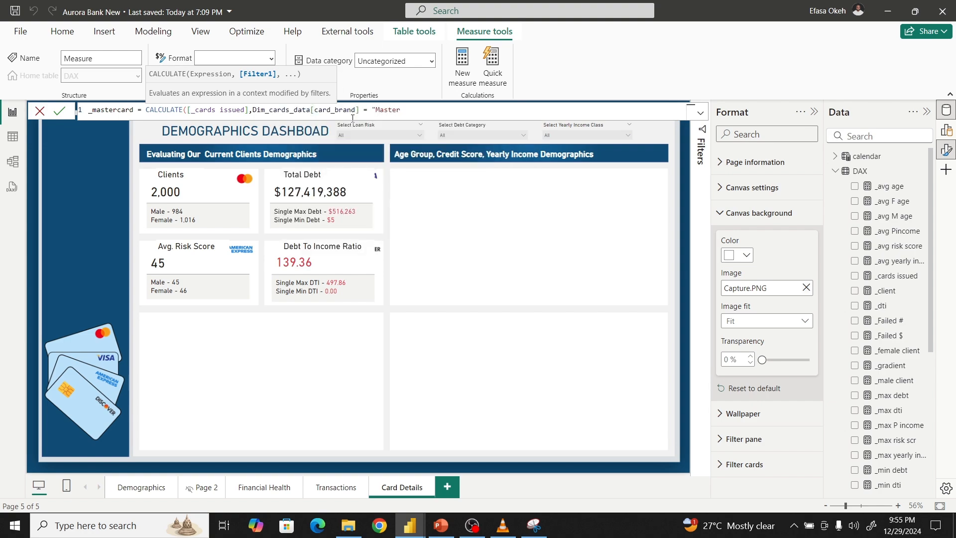
text(= "Mastercard"))
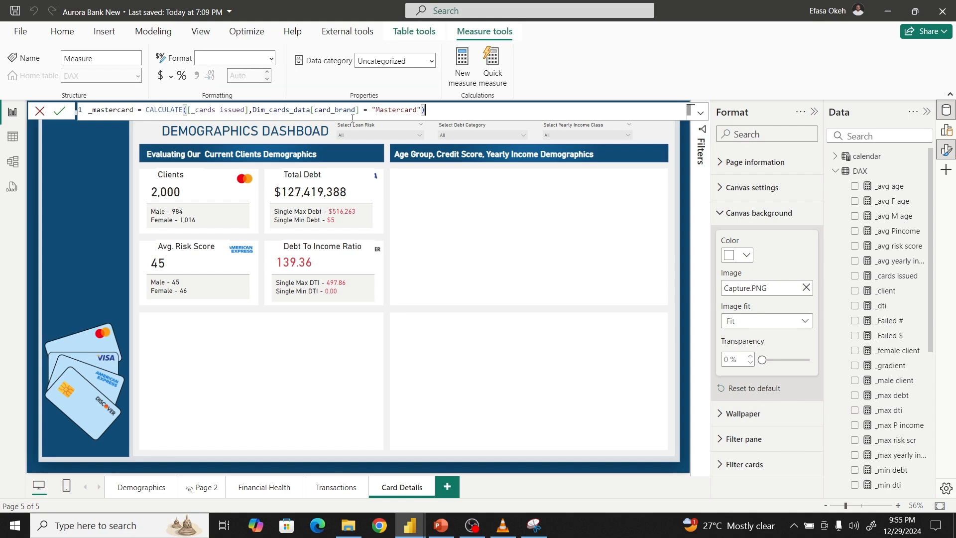
key(Return)
- Create the DAX table measure _master transaction = CALCULATE([_total transactions #],Dim_cards_data[card_brand] = "Mastercard")
right_click(868, 173)
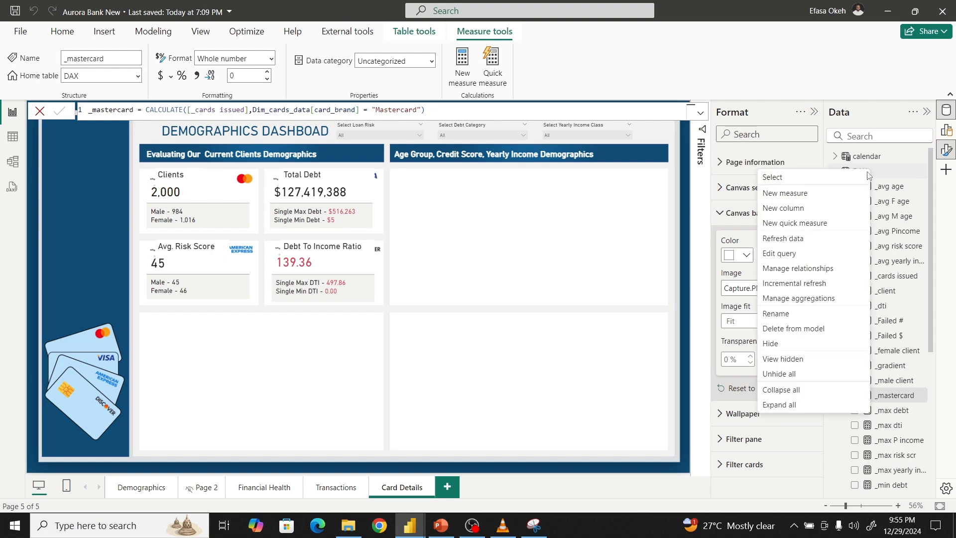
click(802, 200)
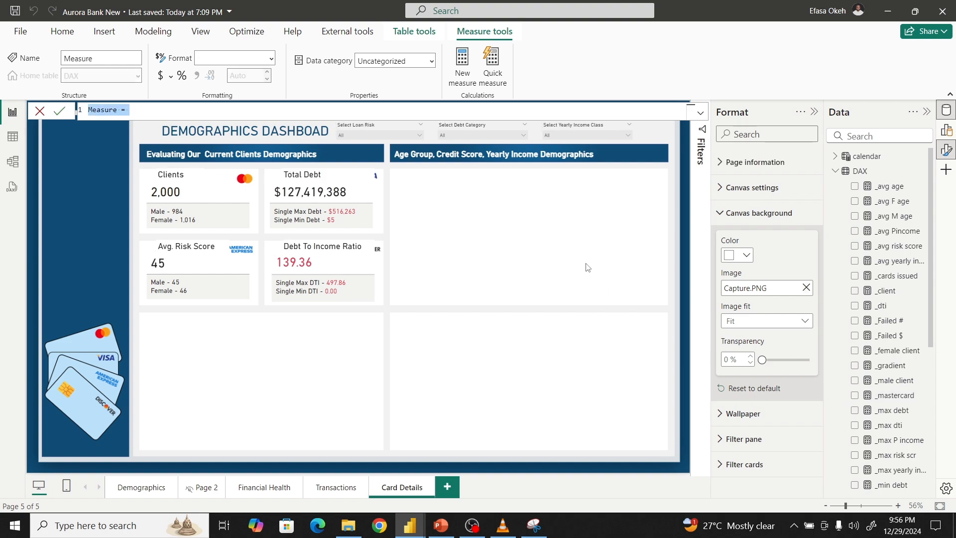
text(_mas)
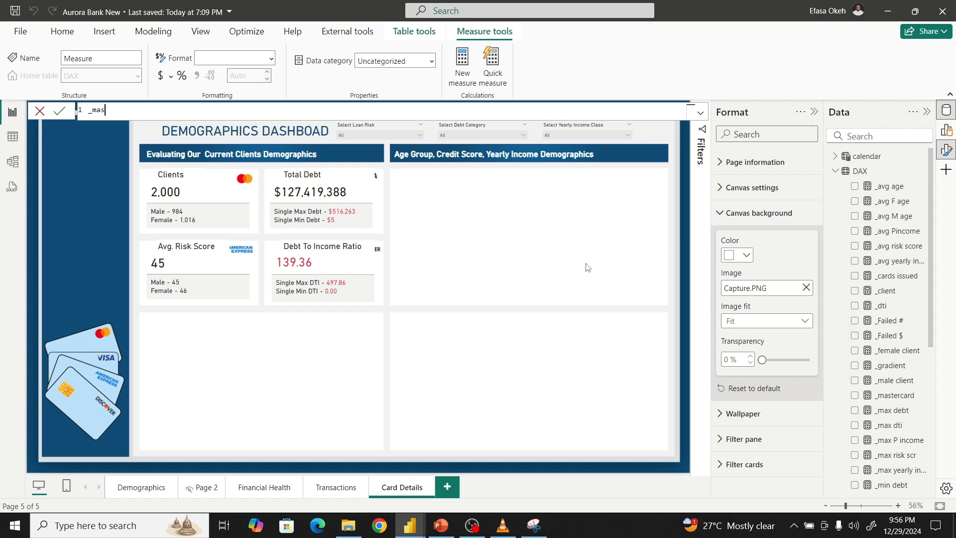
text(ter transactio)
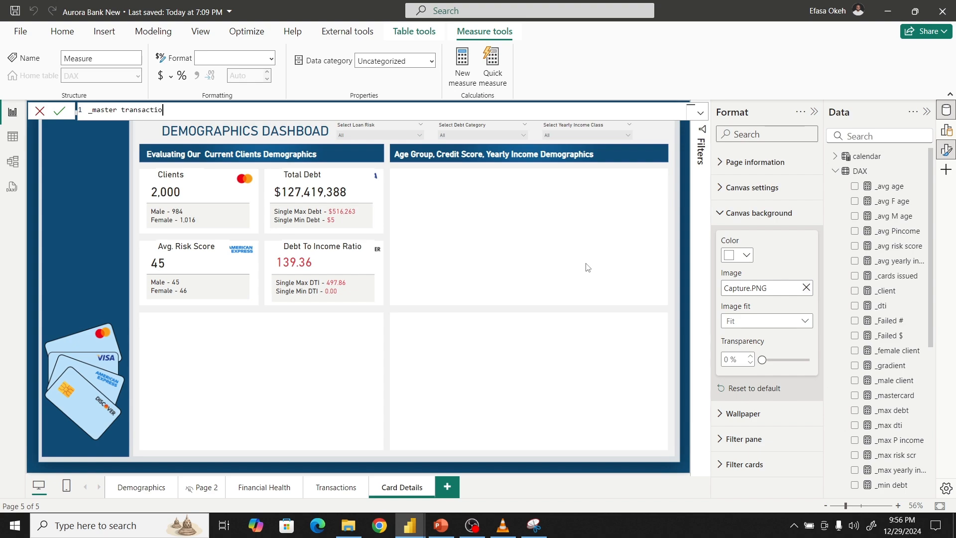
text(n = Cal)
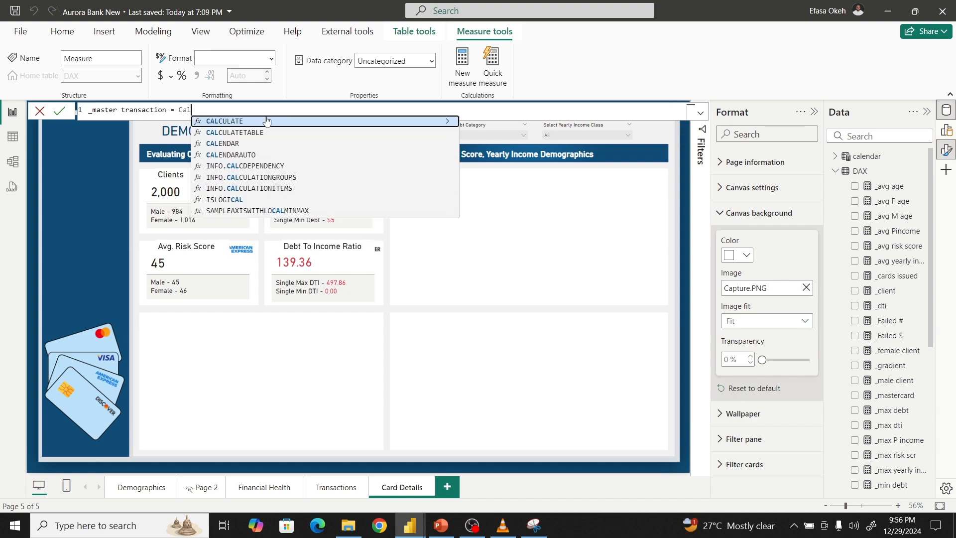
click(266, 120)
text(tota)
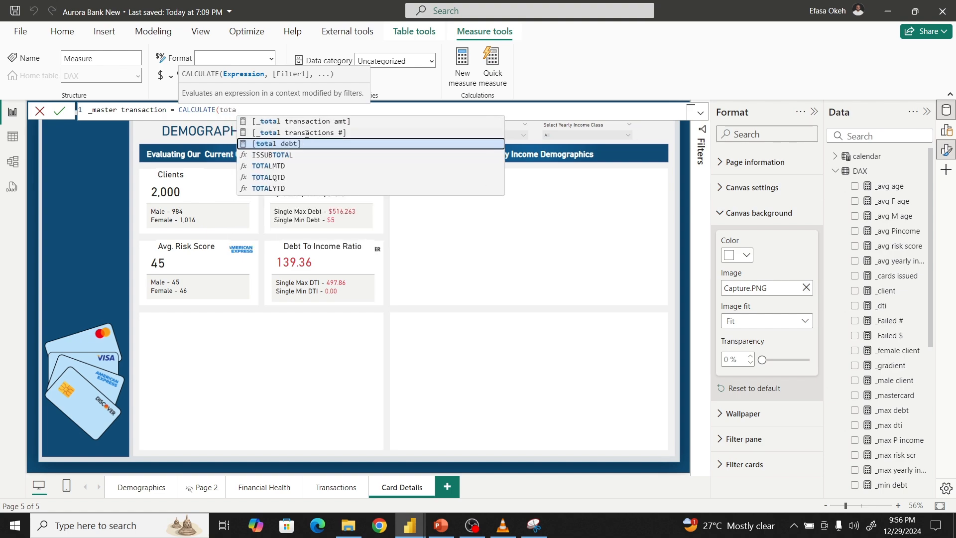
click(302, 133)
text(,card)
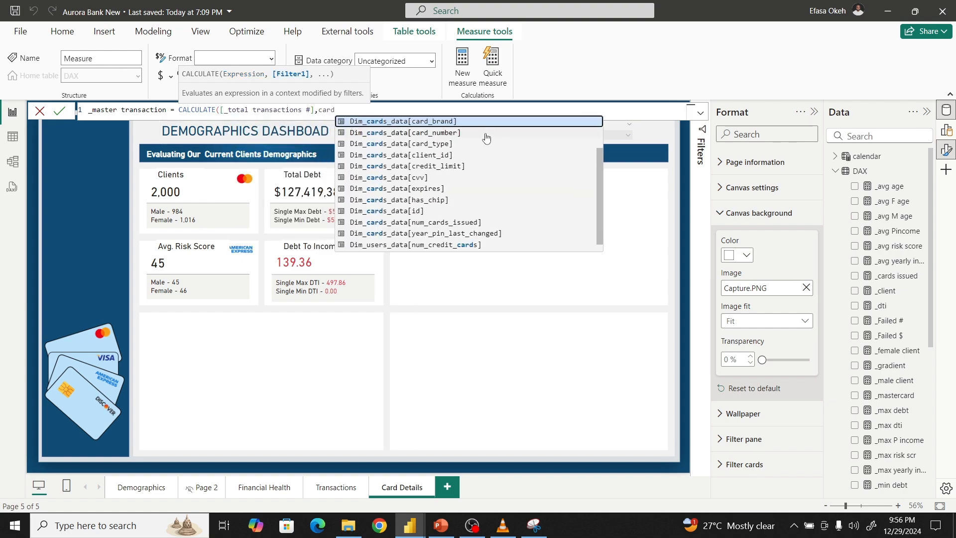
click(454, 124)
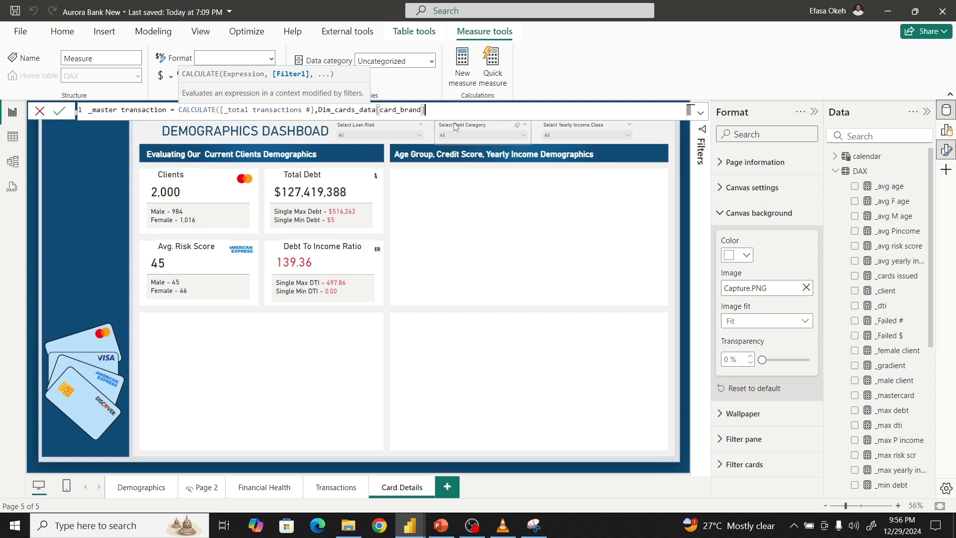
text(= "Mastercard"))
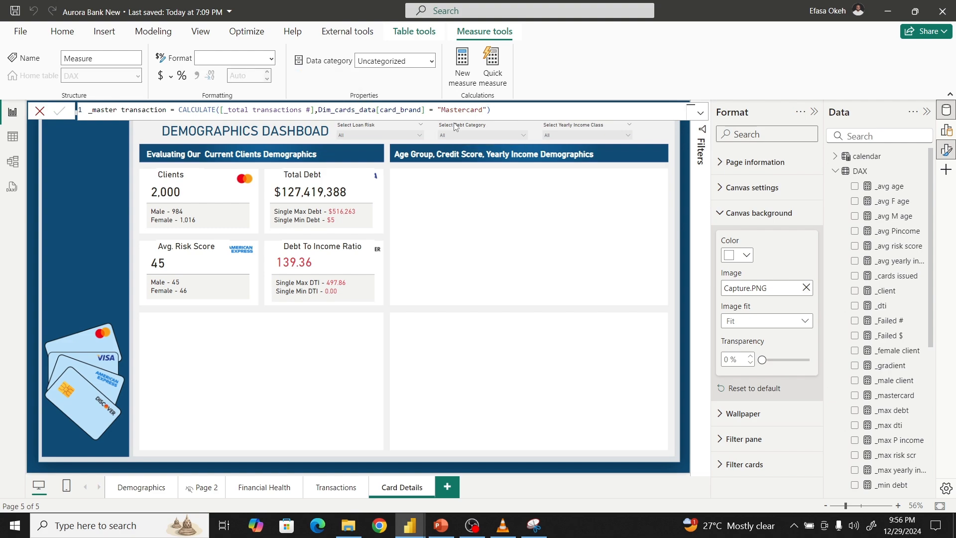
key(Return)
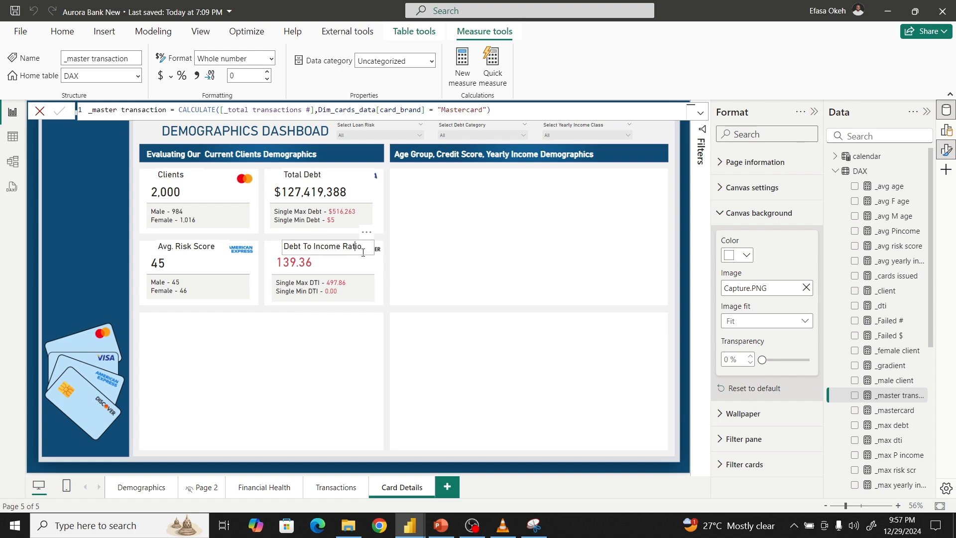
- Turn off the background of the Debt To Income Ratio text box and move it to about horizontal 706, vertical 406, clear of the Discover logo
click(362, 252)
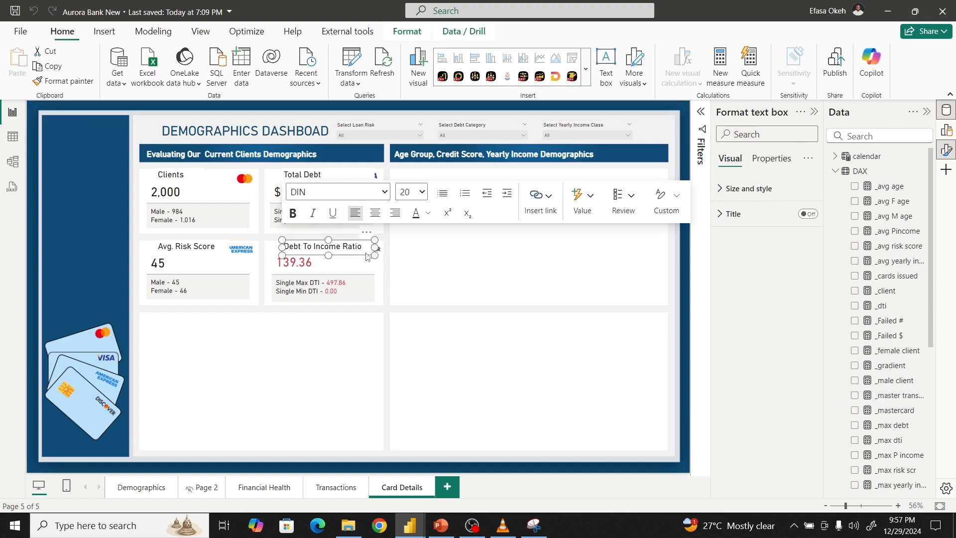
click(740, 190)
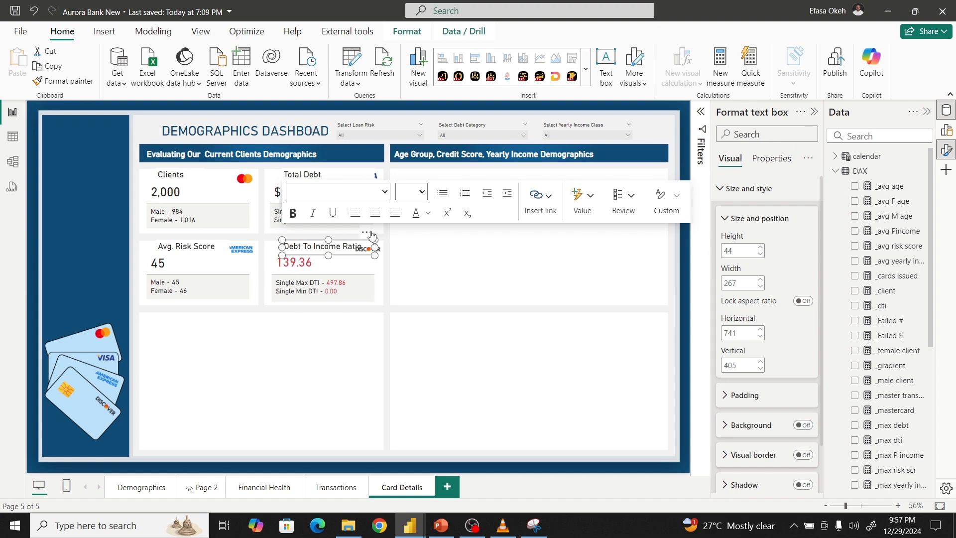
drag(371, 234, 362, 239)
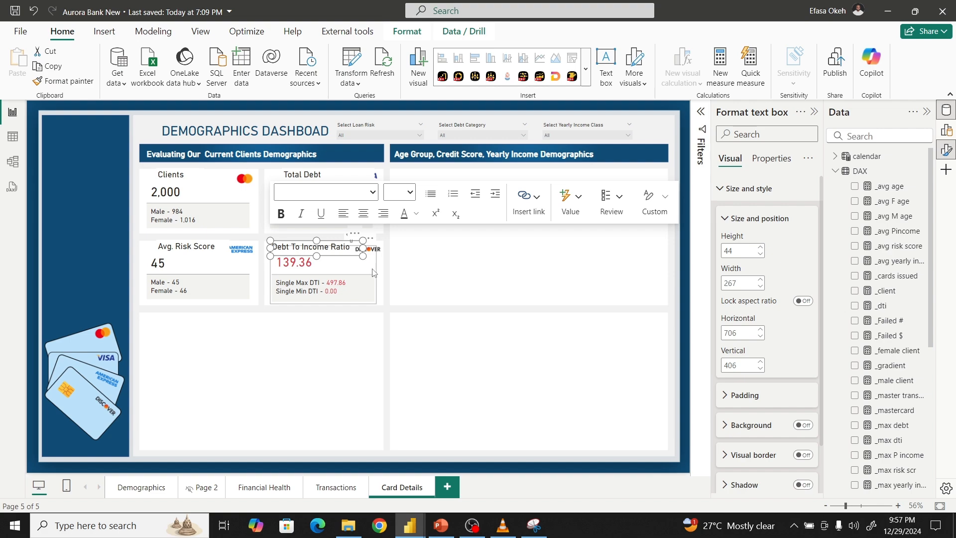
click(375, 267)
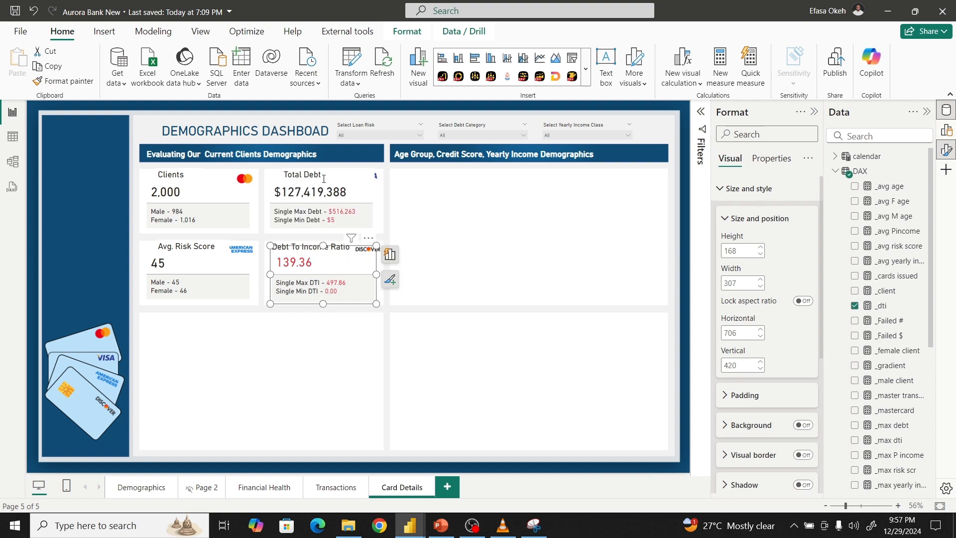
click(449, 257)
- Turn off the background of the Total Debt text box
click(341, 179)
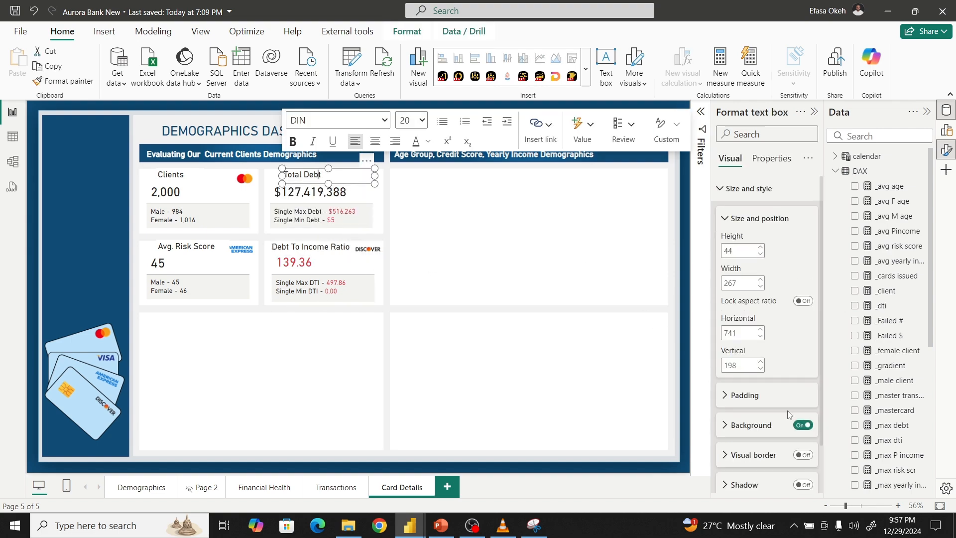
click(804, 427)
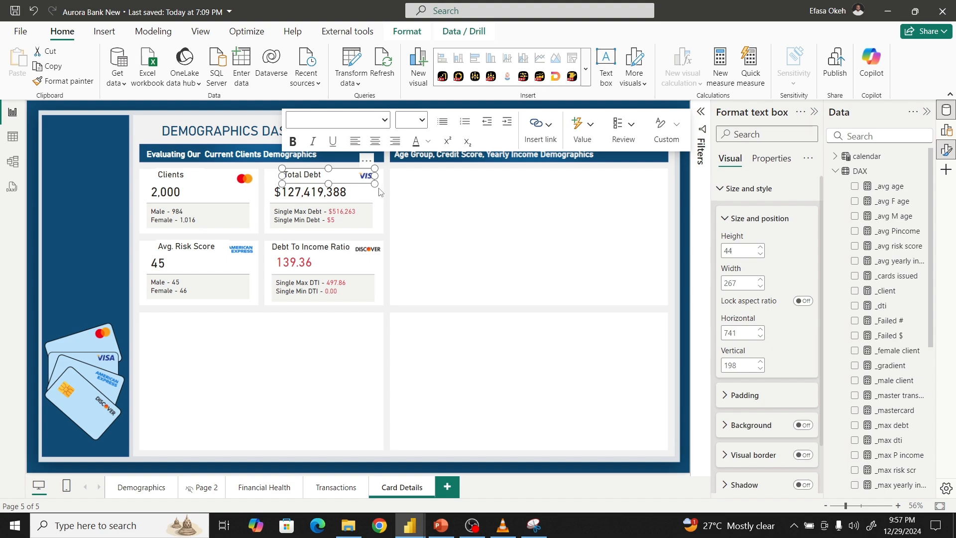
- Narrow the Total Debt text box to a width of about 199, clear of the Visa logo, and turn off the Avg. Risk Score text box's background
drag(375, 184, 351, 184)
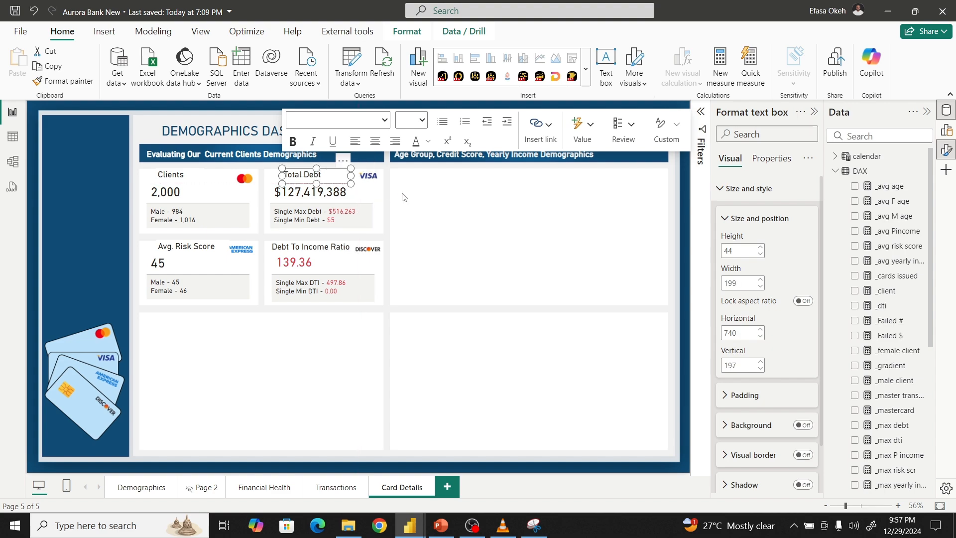
click(367, 183)
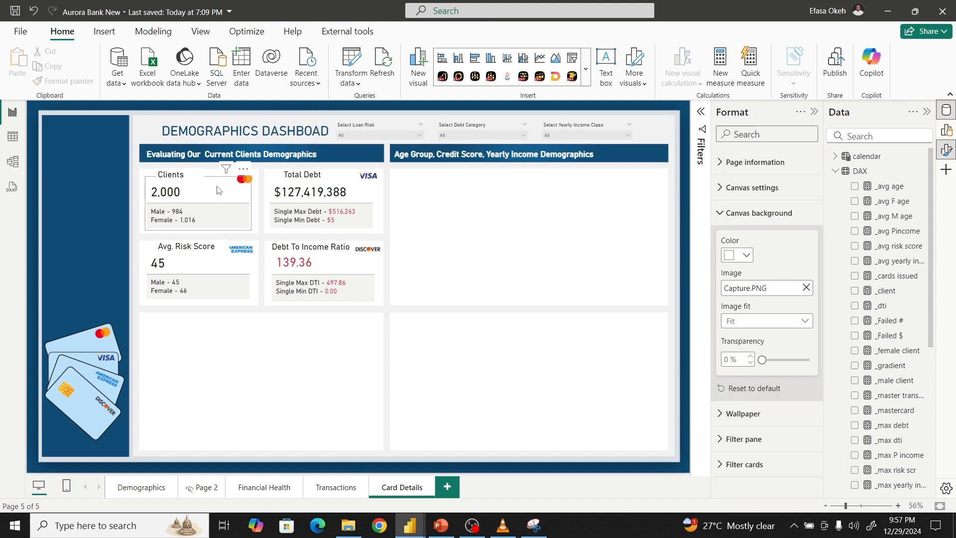
click(222, 246)
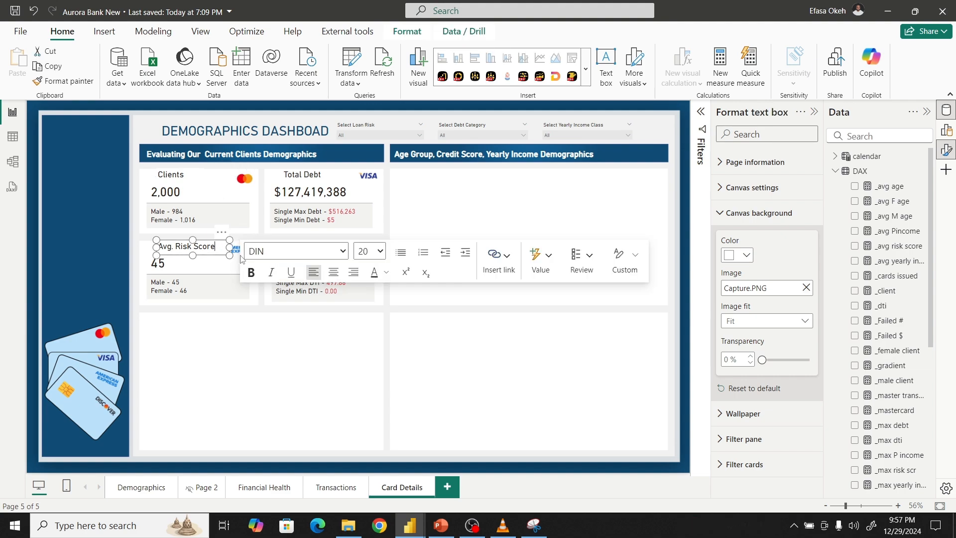
click(802, 424)
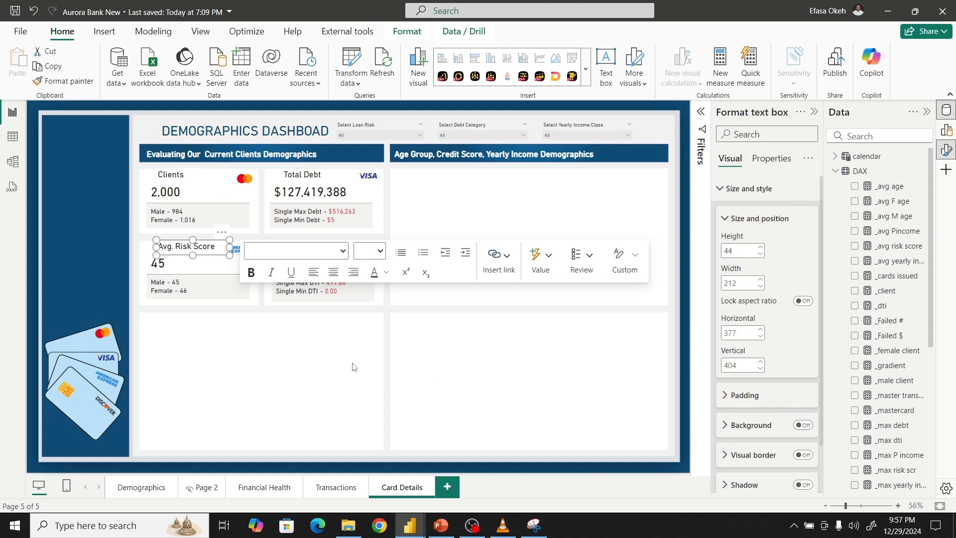
- Remove the Clients text box from the Mastercard card
click(193, 185)
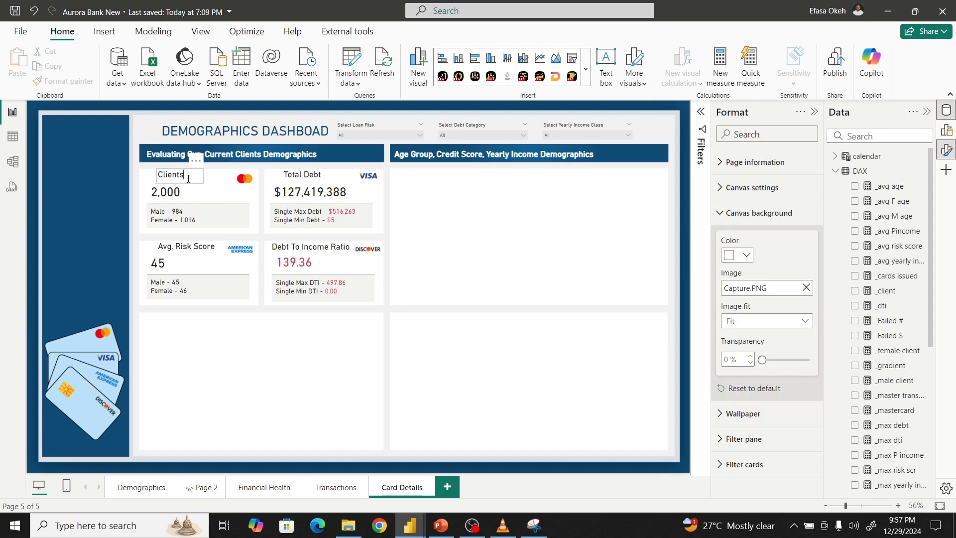
click(188, 178)
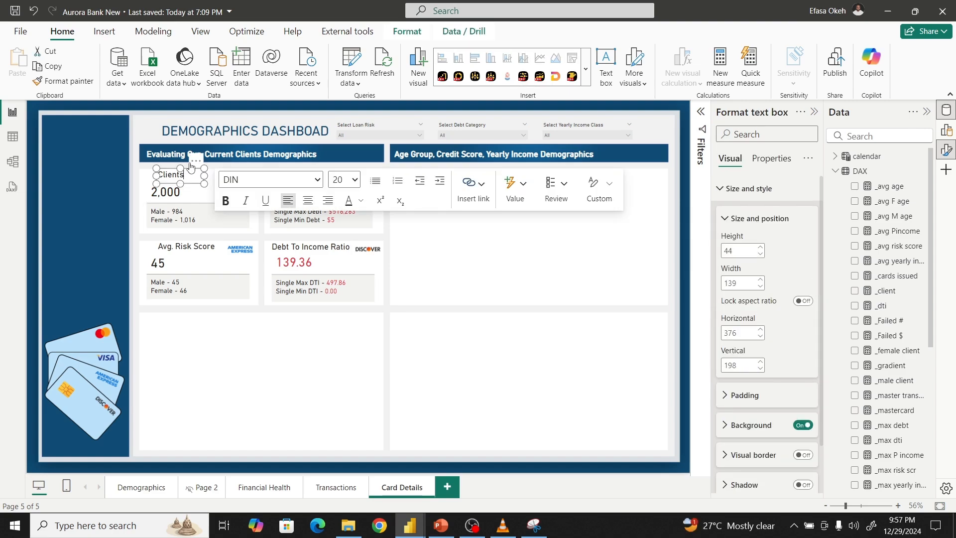
click(195, 160)
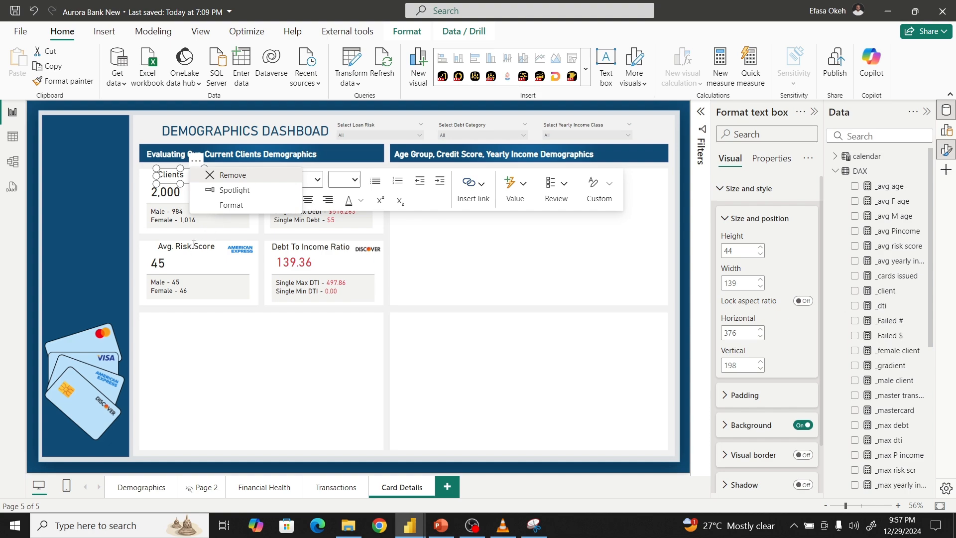
click(232, 175)
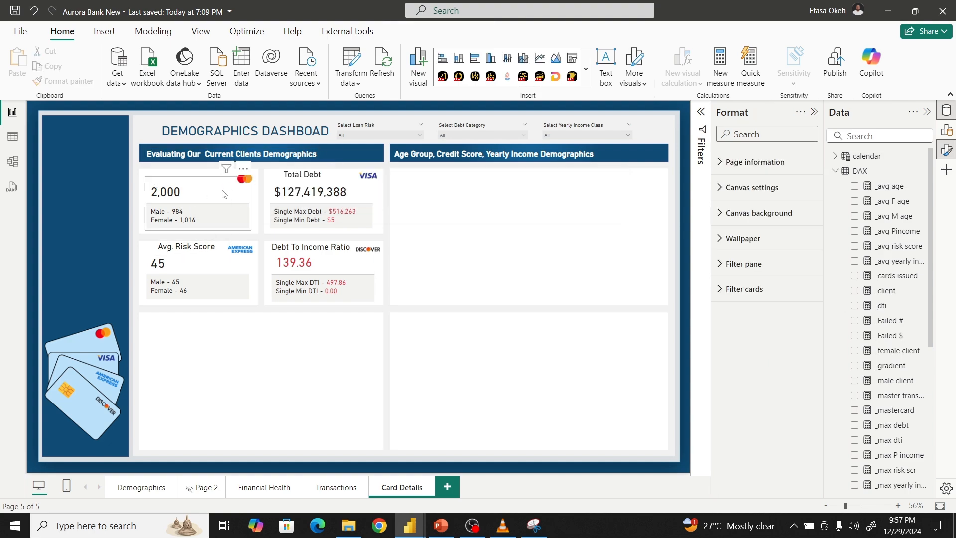
- Remove the _client measure from the data of the card beside the Mastercard logo
click(204, 203)
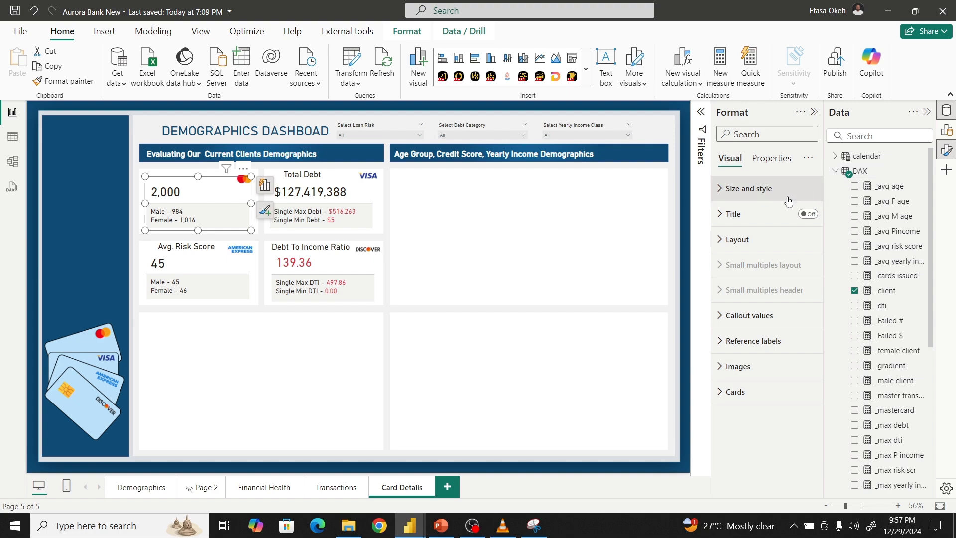
click(946, 130)
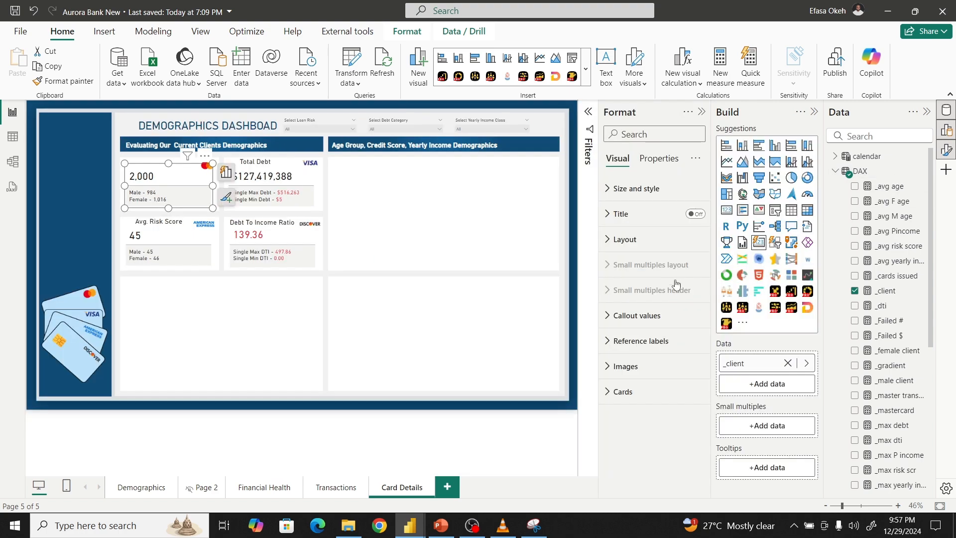
click(702, 112)
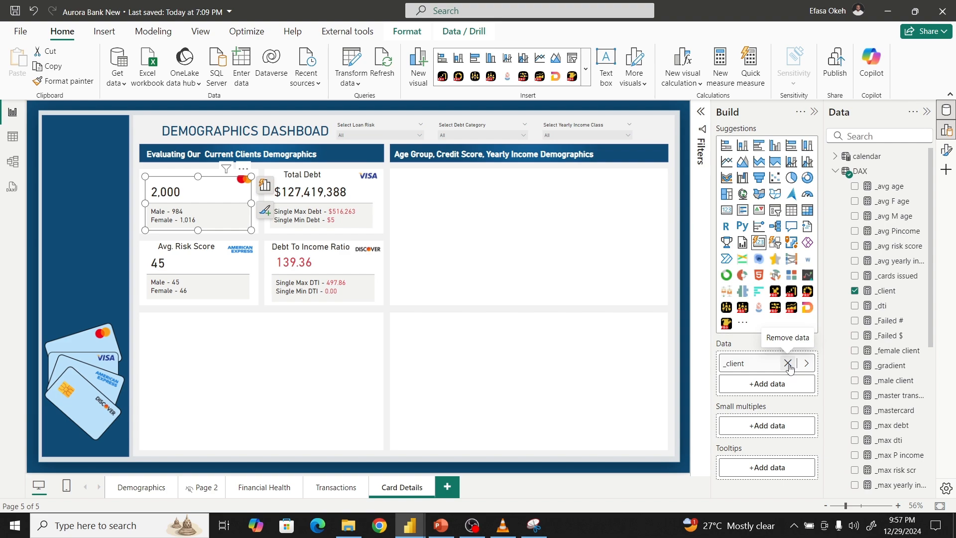
click(789, 367)
- Check the brand cards on the Card Details page of the Aurora_Bank report, and return to the Aurora Bank New report
scroll(886, 371, down, 5)
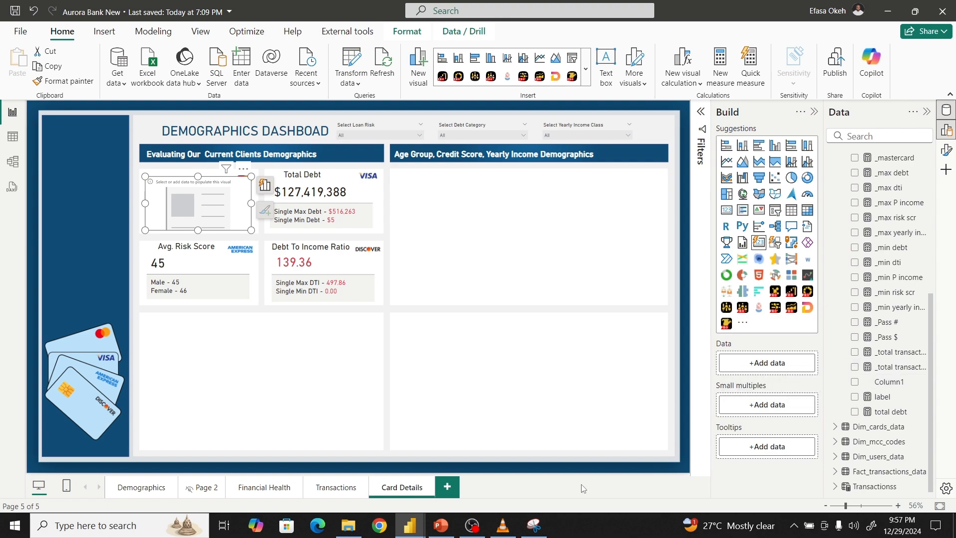
mouse_move(412, 529)
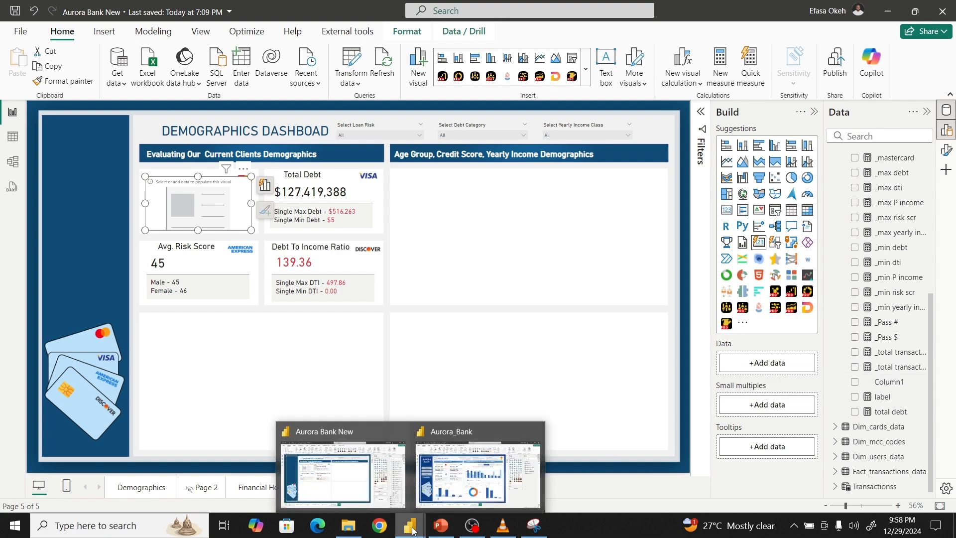
click(446, 476)
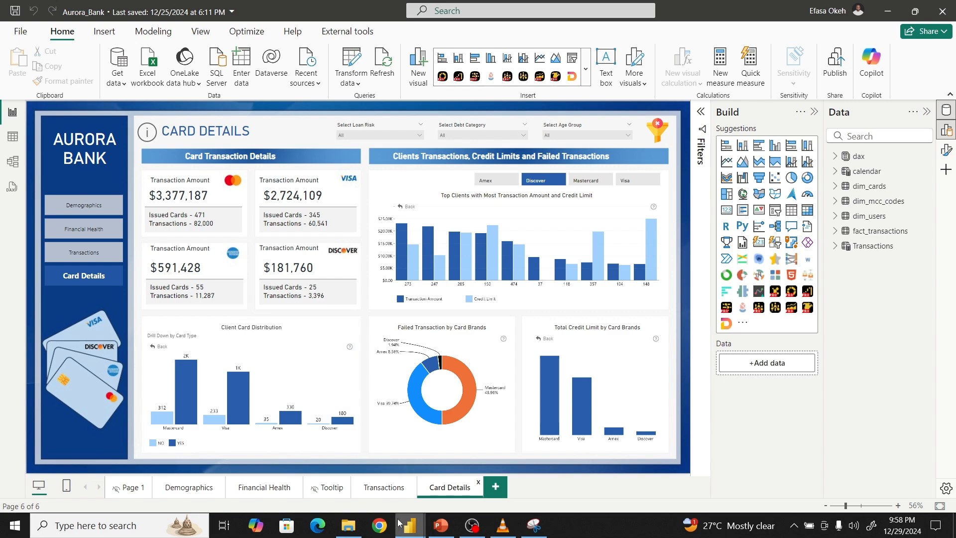
mouse_move(401, 526)
click(343, 478)
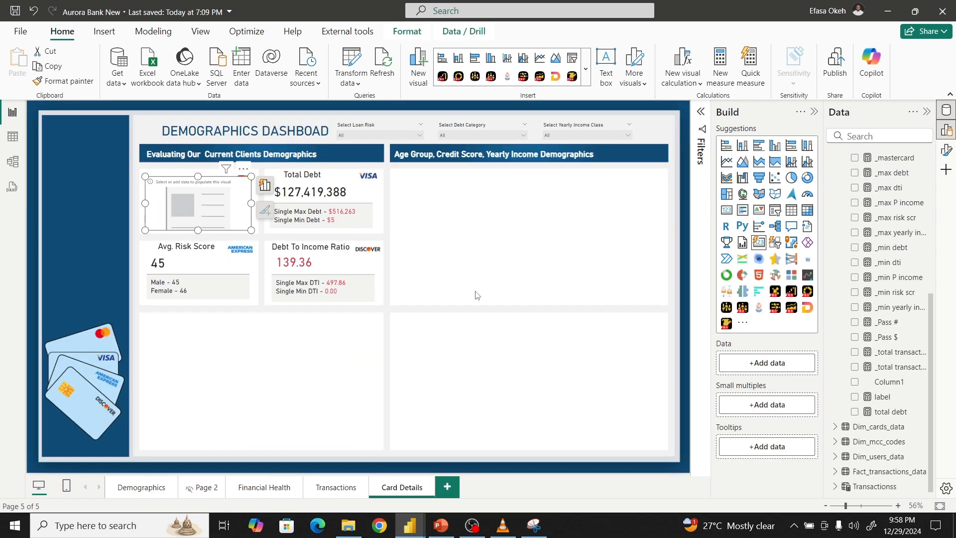
- Create the DAX table measure _master Amount = CALCULATE([_total transaction amt],Dim_cards_data[card_brand] ="Mastercard")
scroll(861, 256, up, 5)
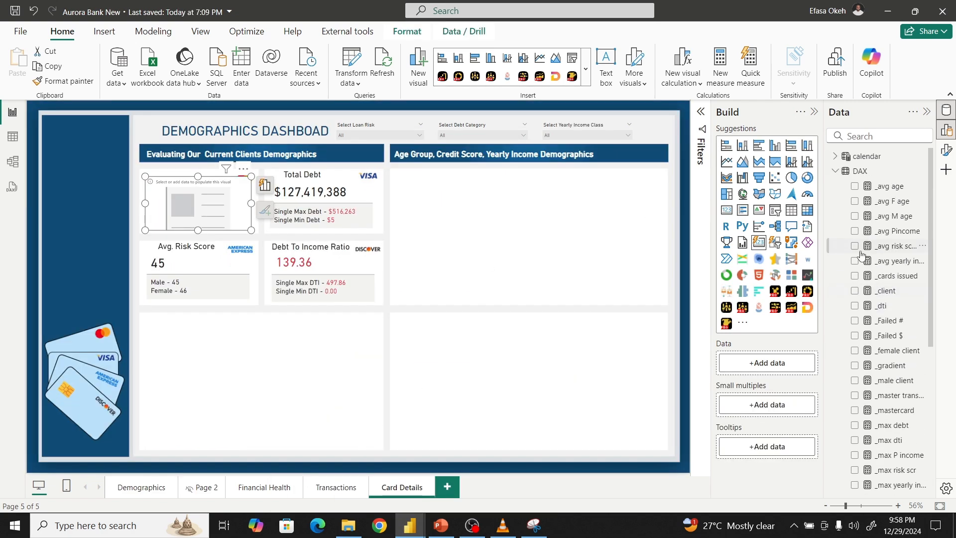
right_click(873, 170)
click(792, 199)
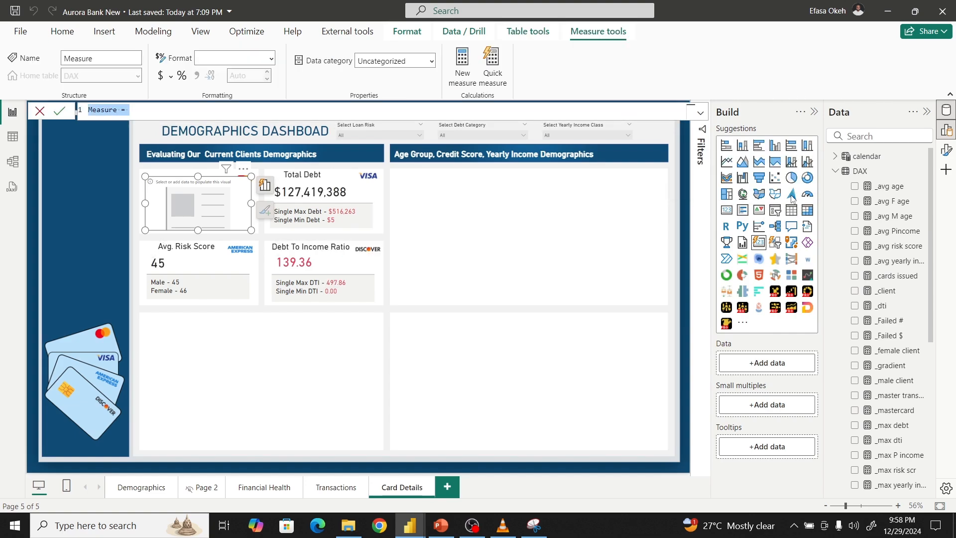
text(_)
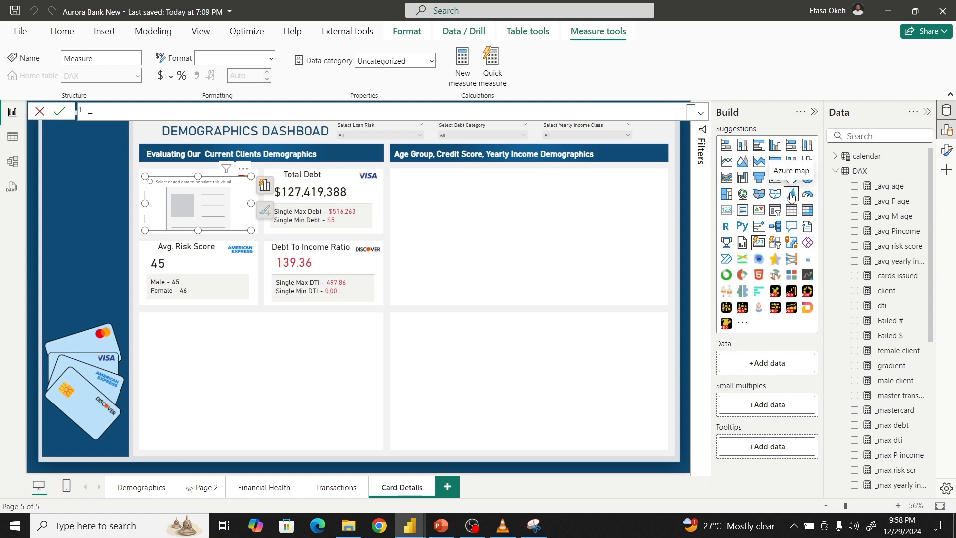
text(master Amount = Cal)
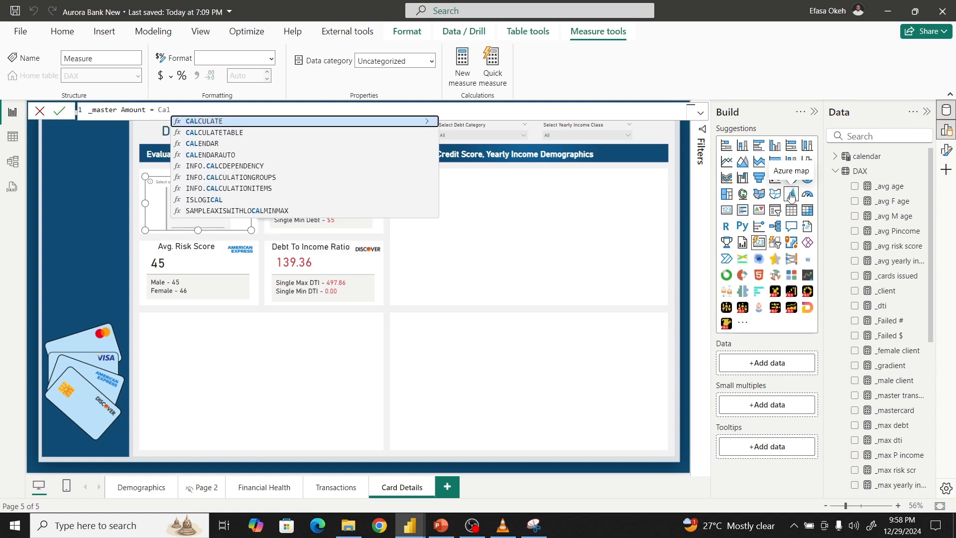
click(263, 120)
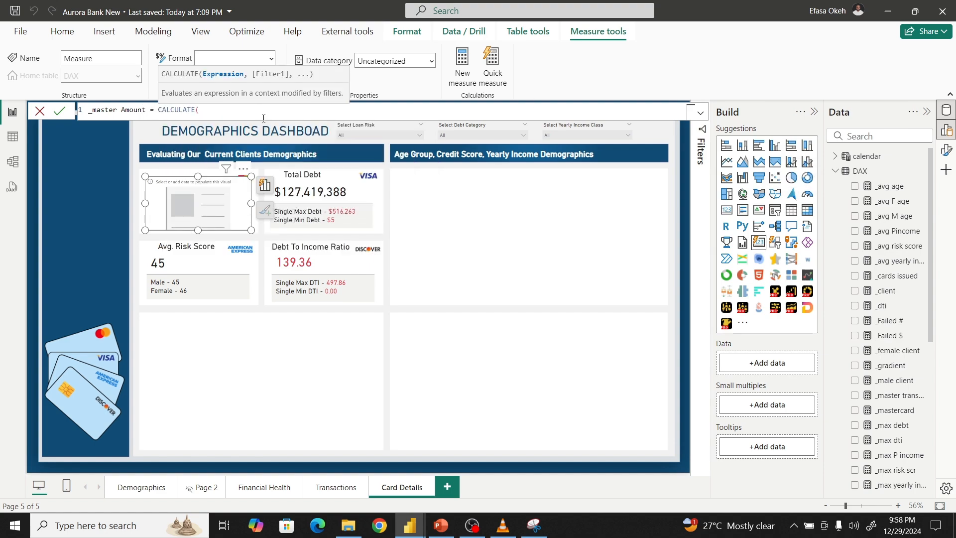
text(tra)
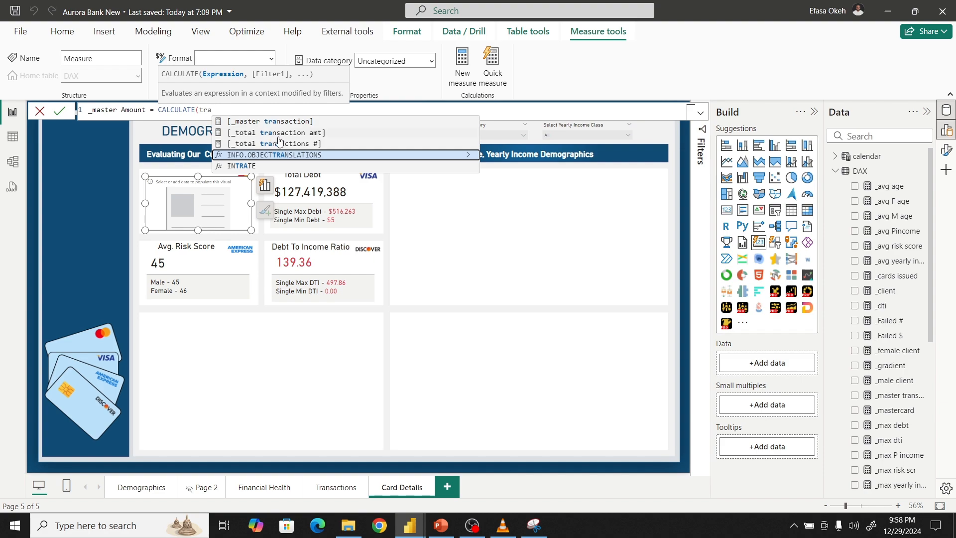
click(283, 133)
text(,)
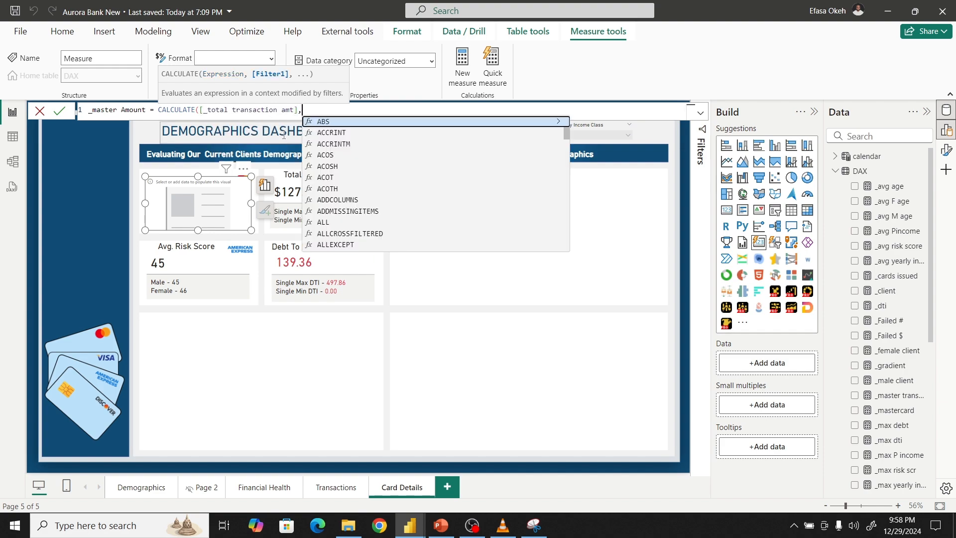
text(card)
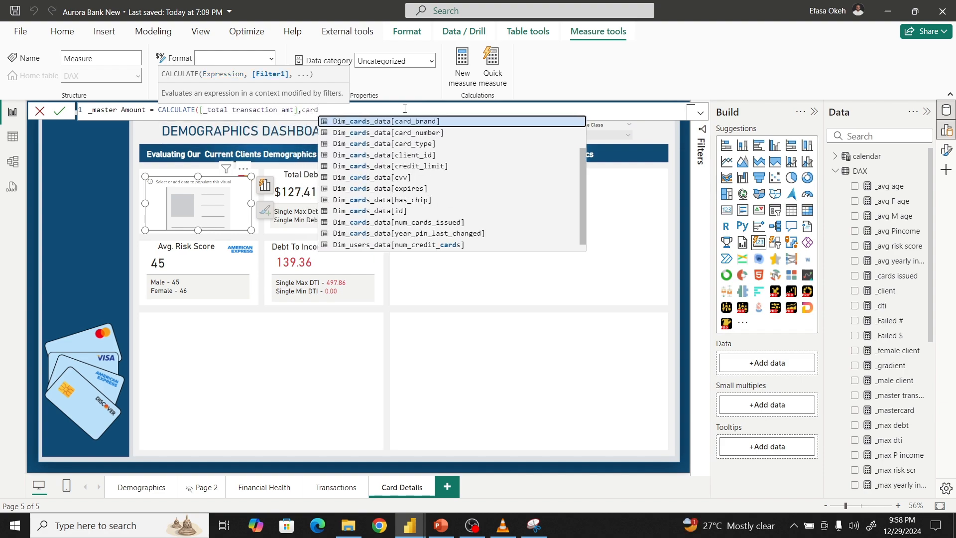
click(432, 124)
text(="Mas)
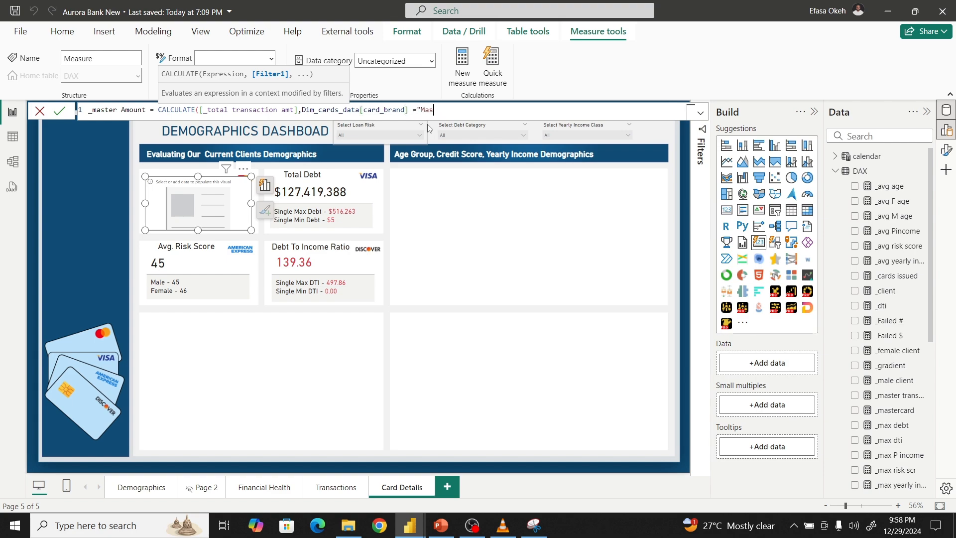
text(tercard"))
key(Return)
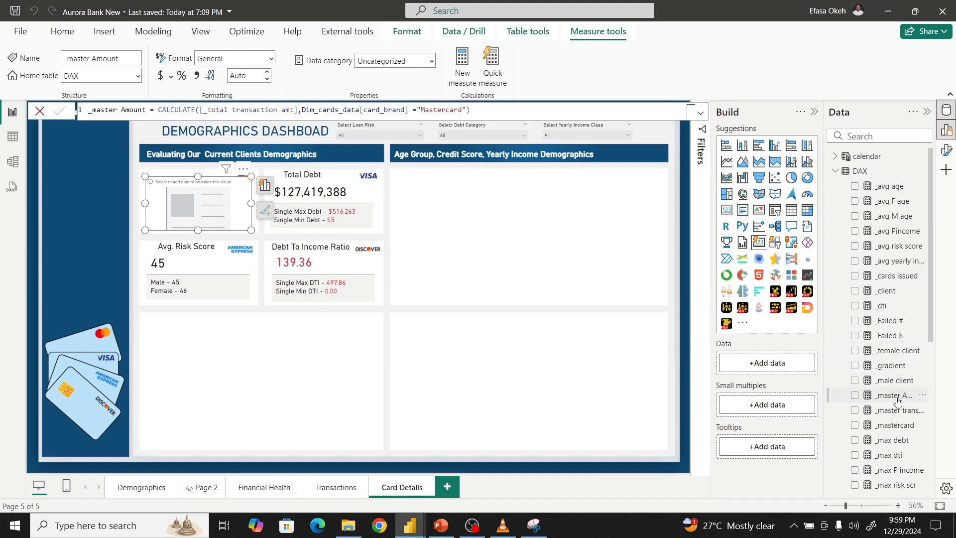
- Add the _master Amount measure to the emptied Mastercard card and set its callout value font size to 27
drag(896, 395, 795, 368)
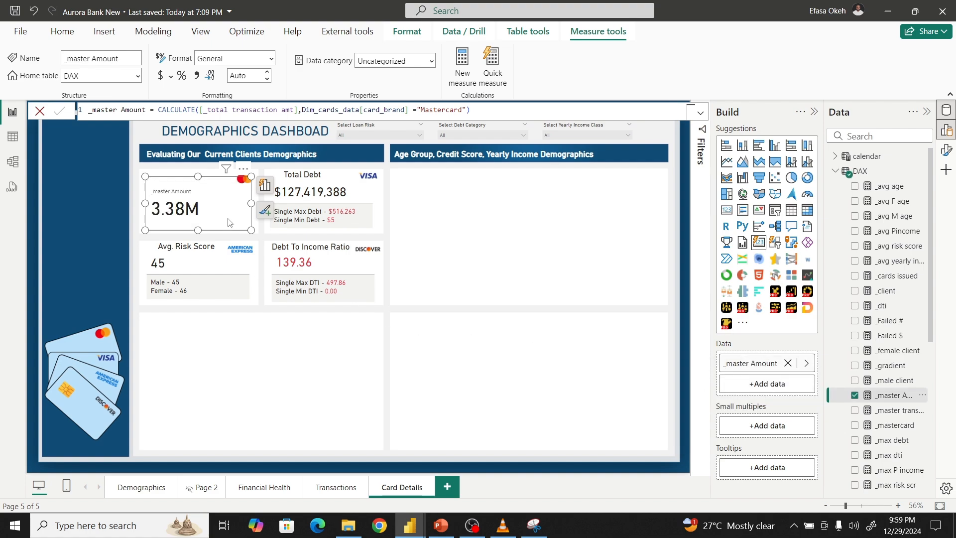
click(946, 150)
click(813, 112)
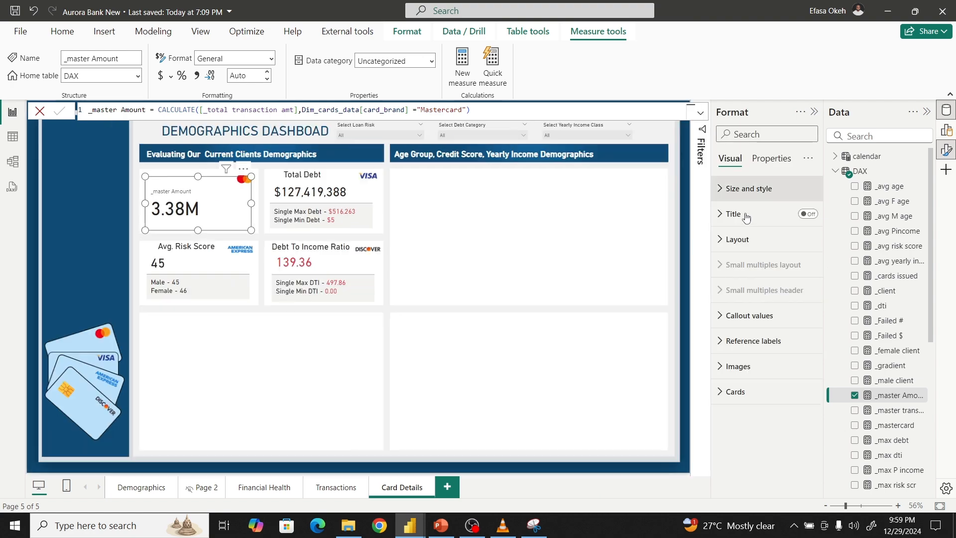
click(741, 315)
click(762, 377)
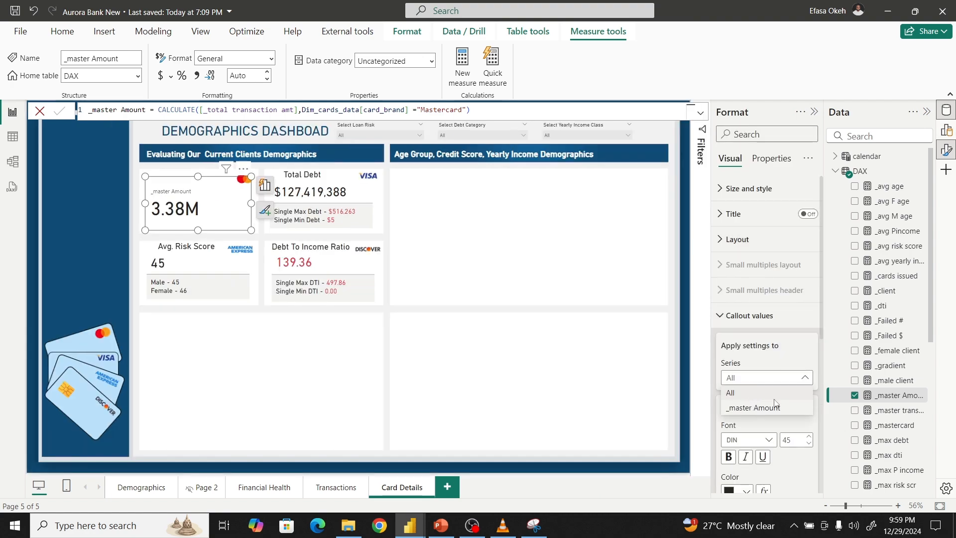
click(755, 407)
scroll(790, 385, down, 1)
click(791, 378)
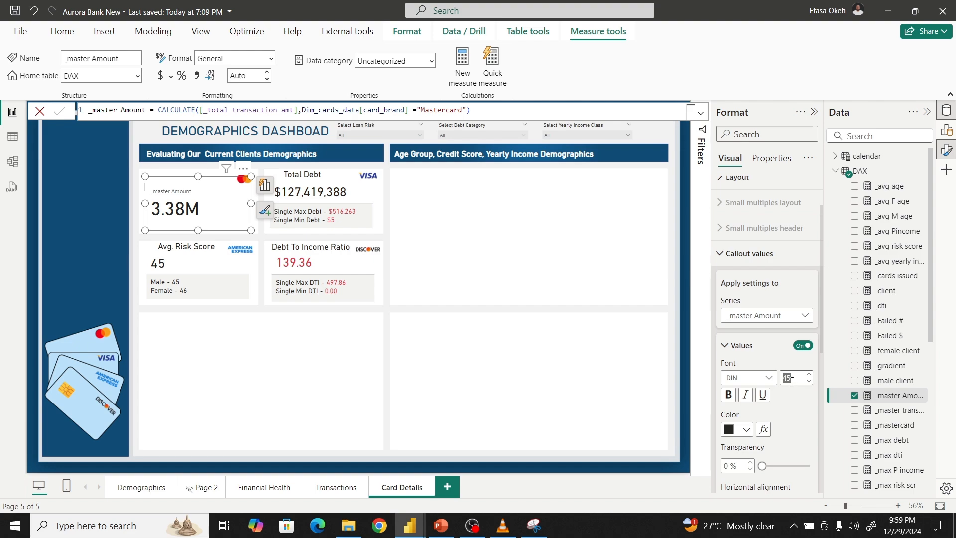
key(Return)
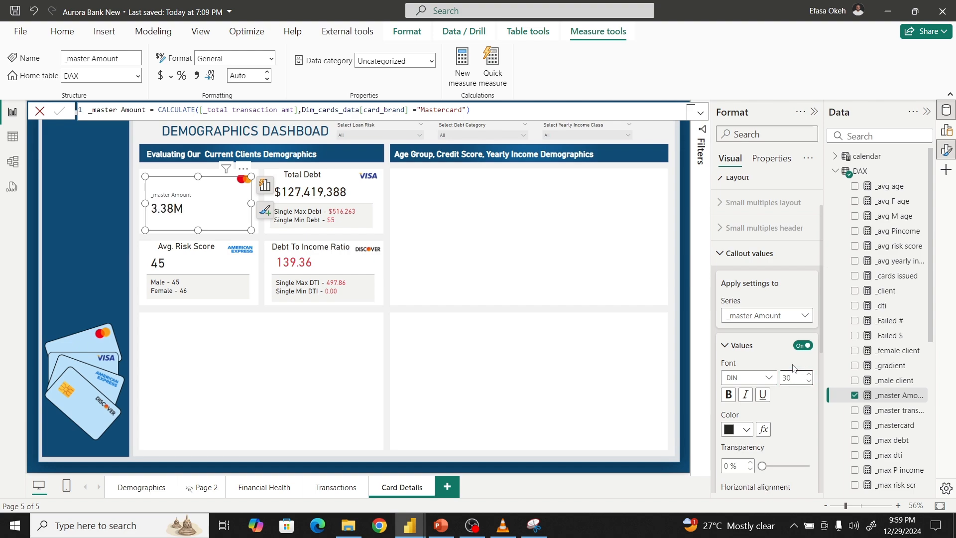
key(BackSpace)
key(BackSpace)
text(27)
- Turn off the callout label and show _master Amount as currency with display units None and 0 decimal places
scroll(791, 422, down, 3)
click(801, 462)
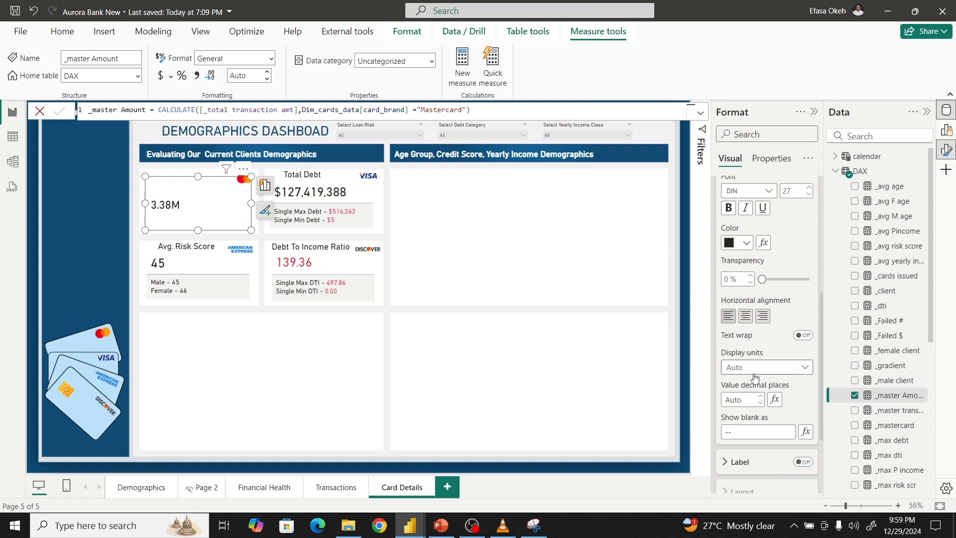
click(755, 377)
click(747, 401)
click(760, 404)
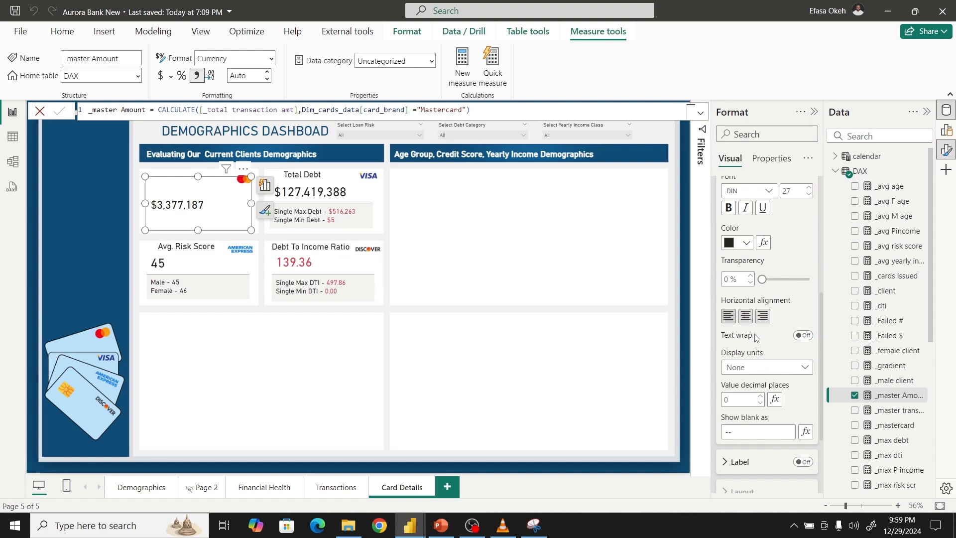
scroll(754, 349, up, 5)
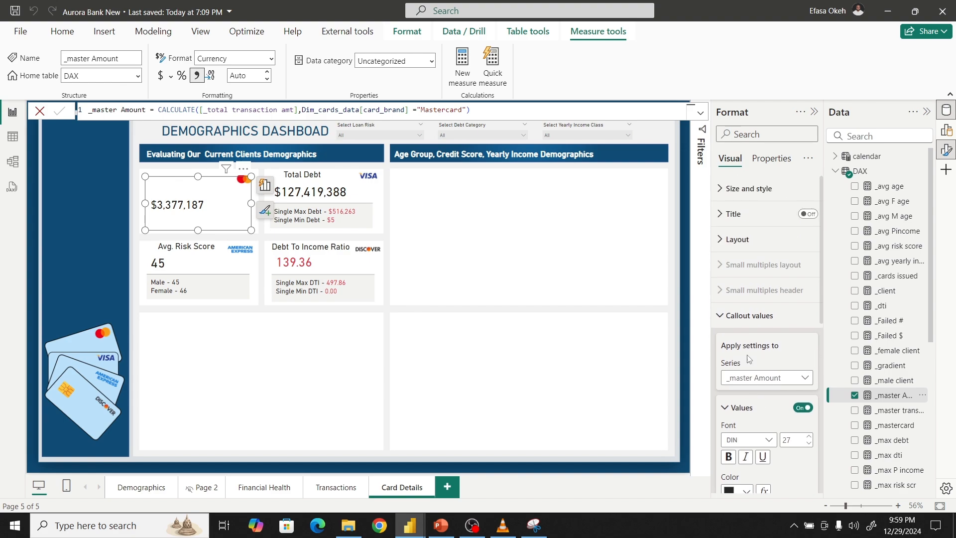
- Add the _mastercard and _master transaction measures as reference labels on the Mastercard card
click(720, 315)
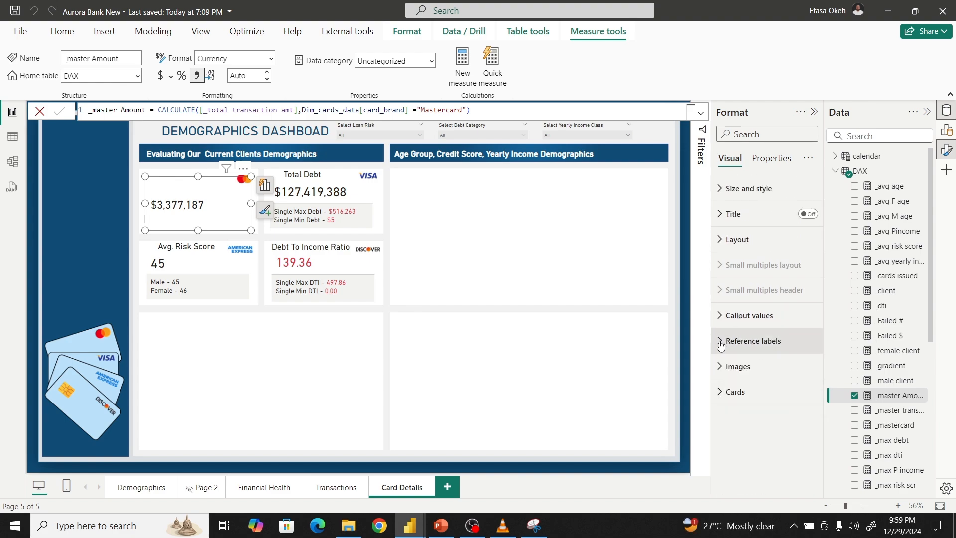
click(721, 341)
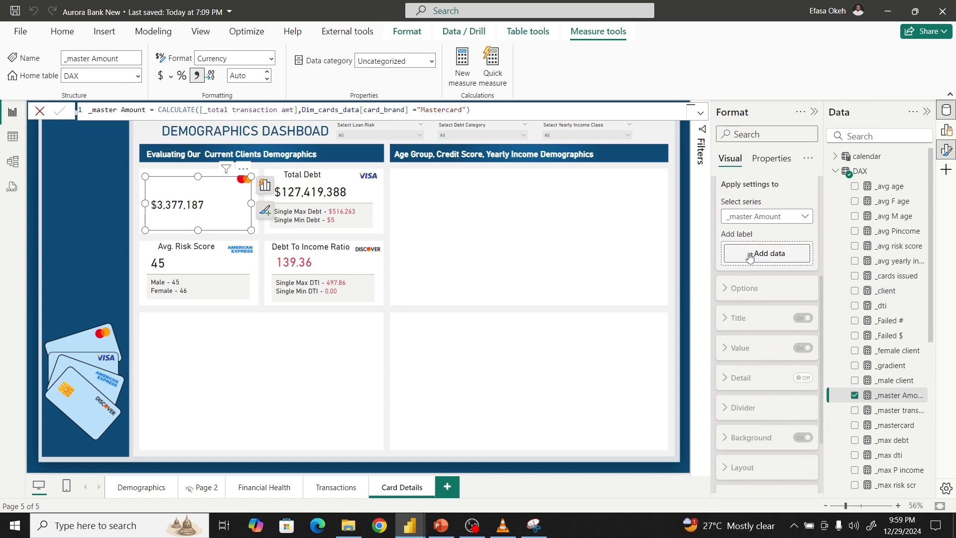
click(750, 255)
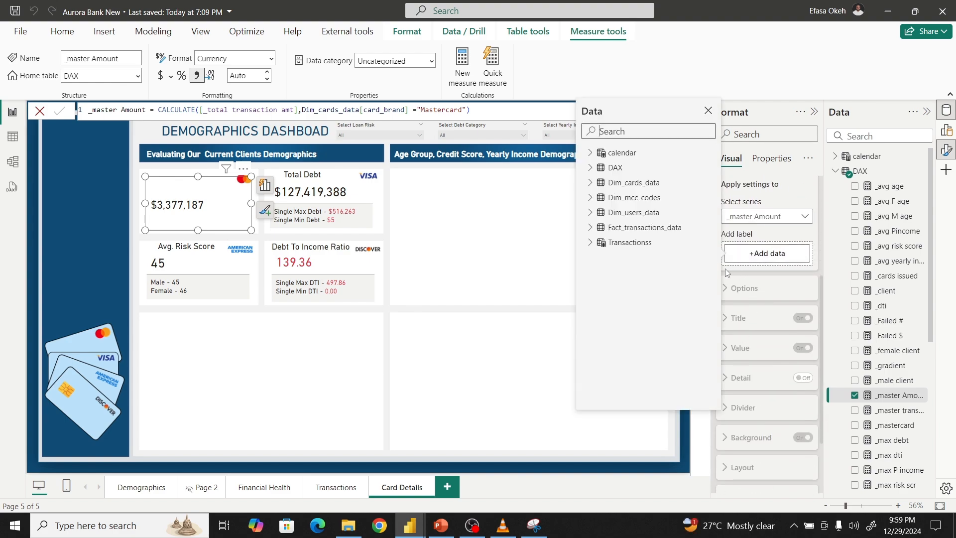
click(591, 167)
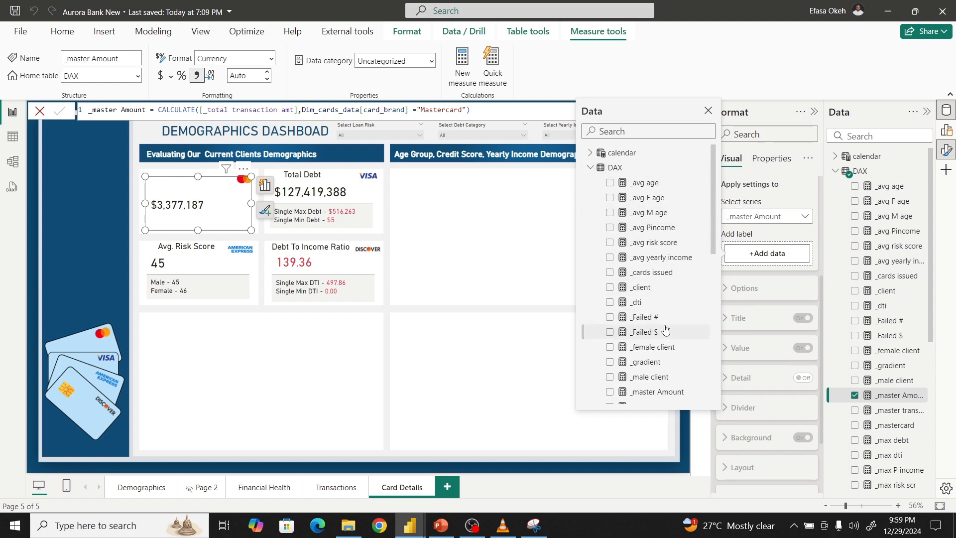
scroll(667, 332, down, 5)
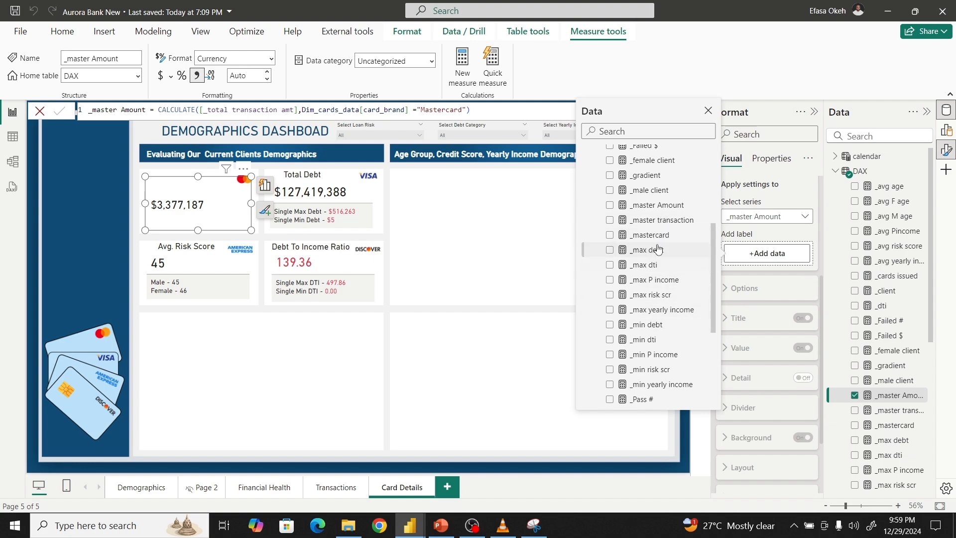
click(610, 235)
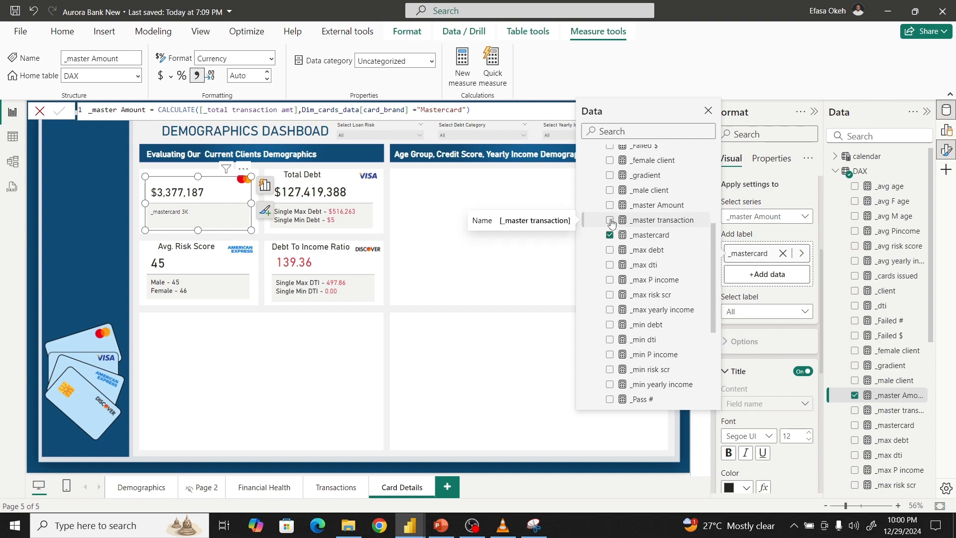
click(610, 220)
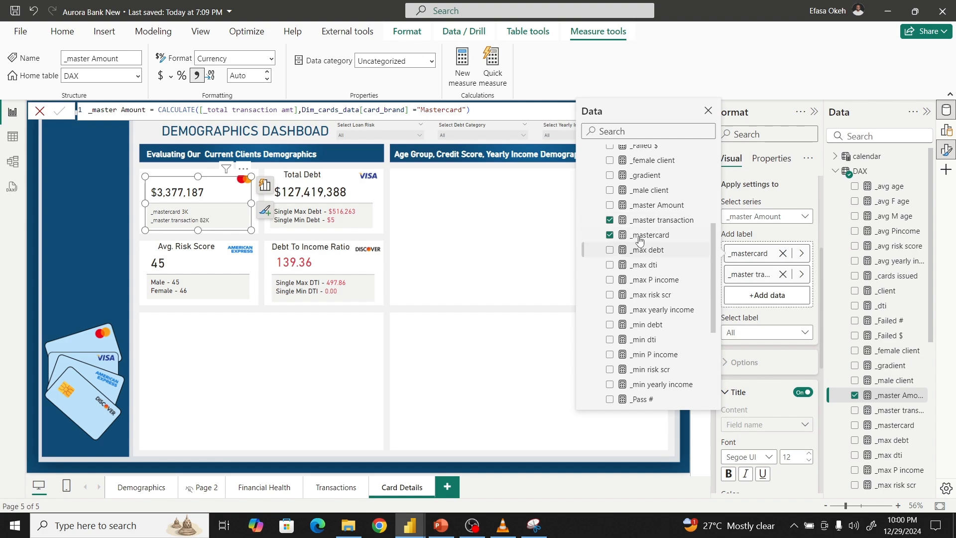
click(708, 110)
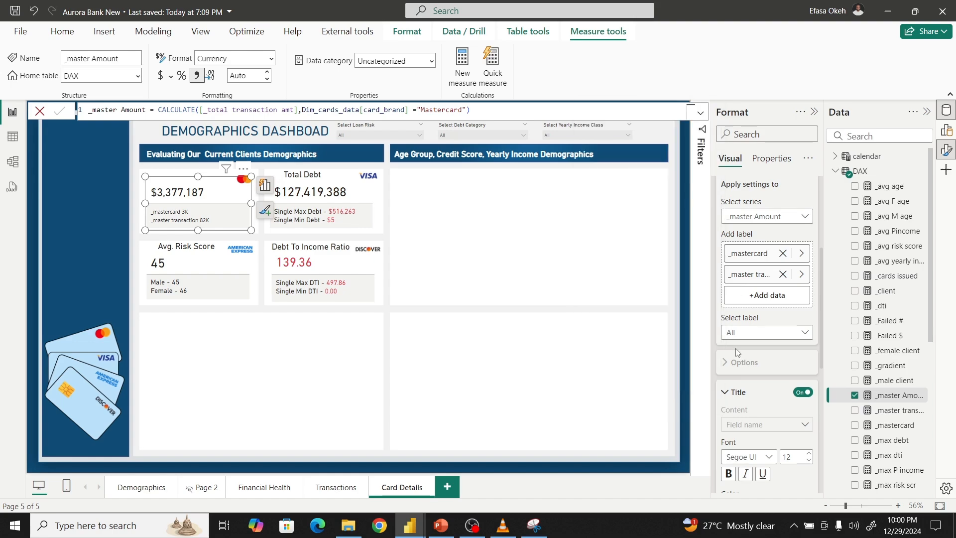
- Set the title and value font sizes of all the Mastercard card's reference labels to 16
scroll(792, 287, down, 4)
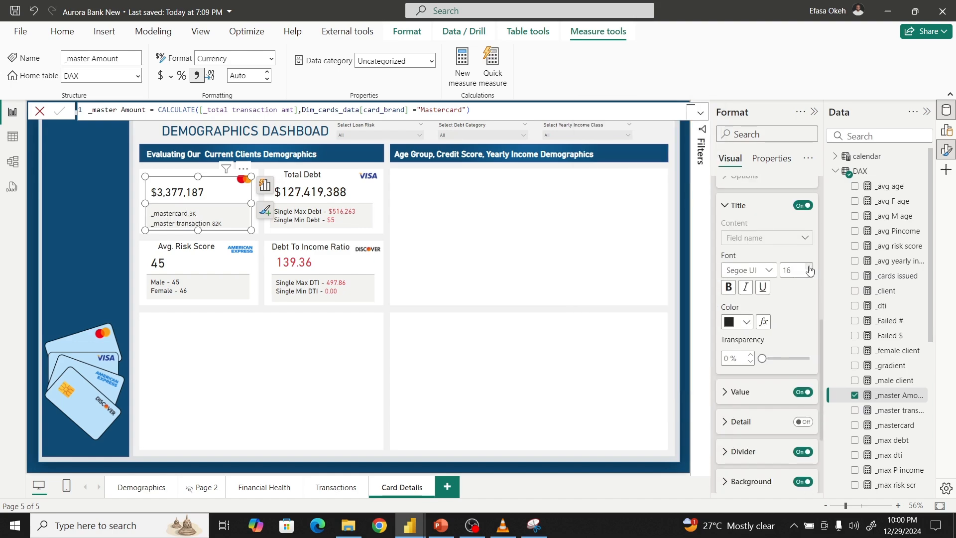
scroll(766, 348, down, 3)
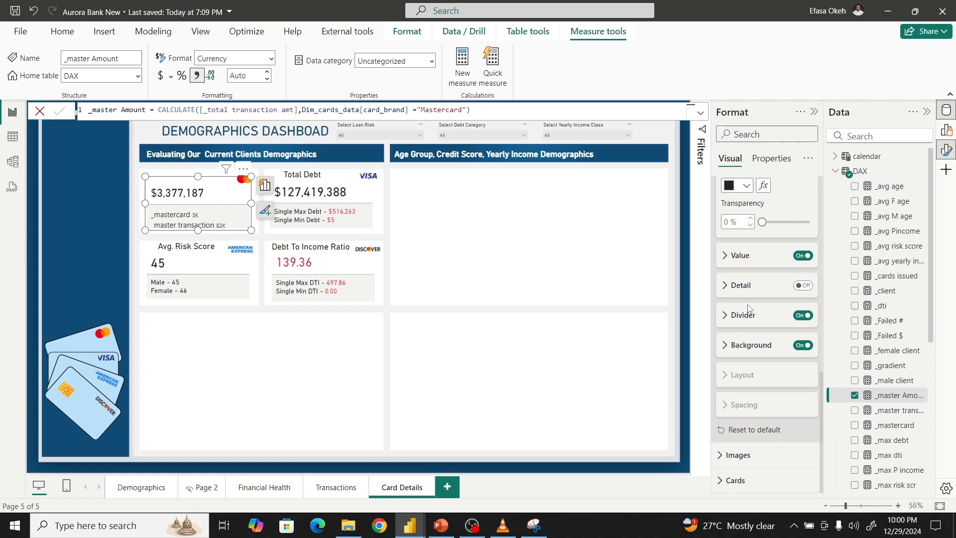
click(734, 255)
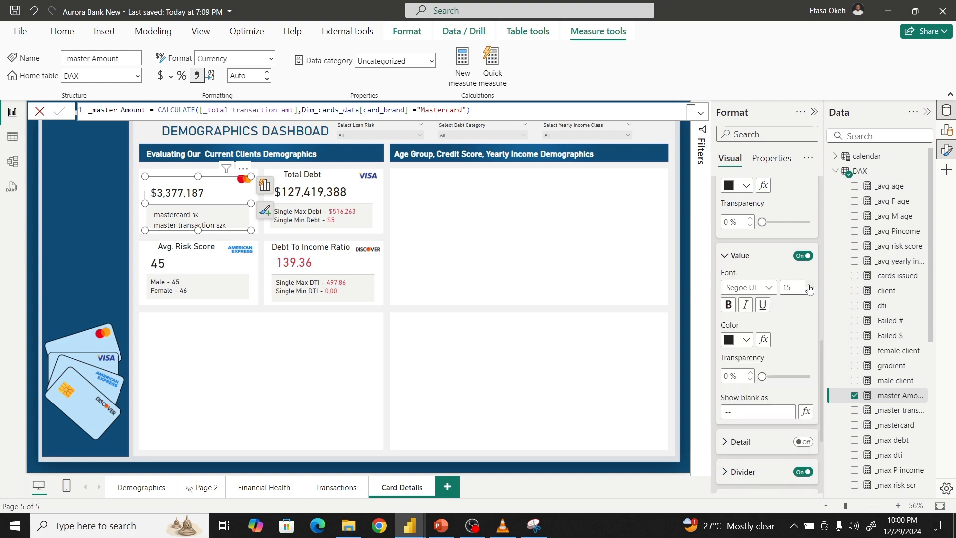
scroll(810, 289, up, 5)
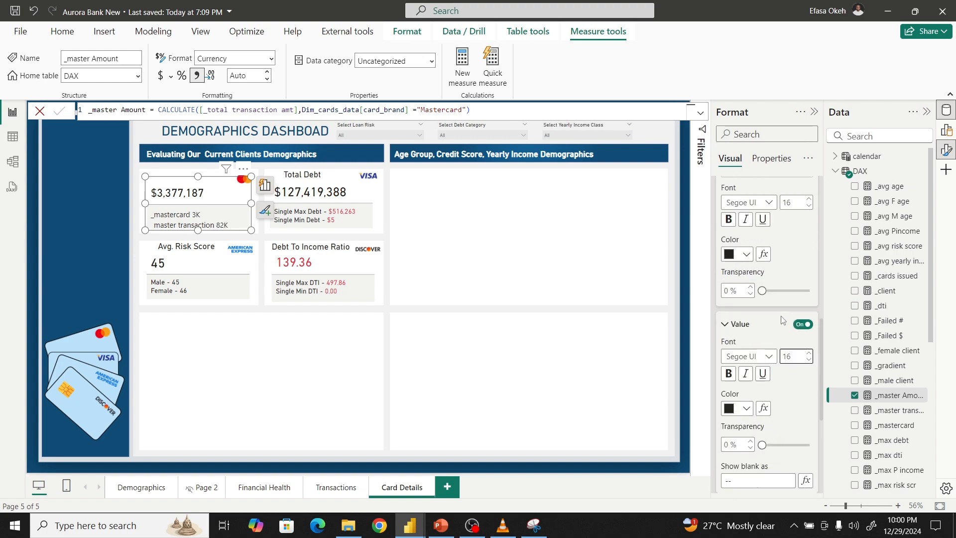
- Give the _mastercard reference label a custom title reading "Issued card -"
click(752, 320)
click(747, 351)
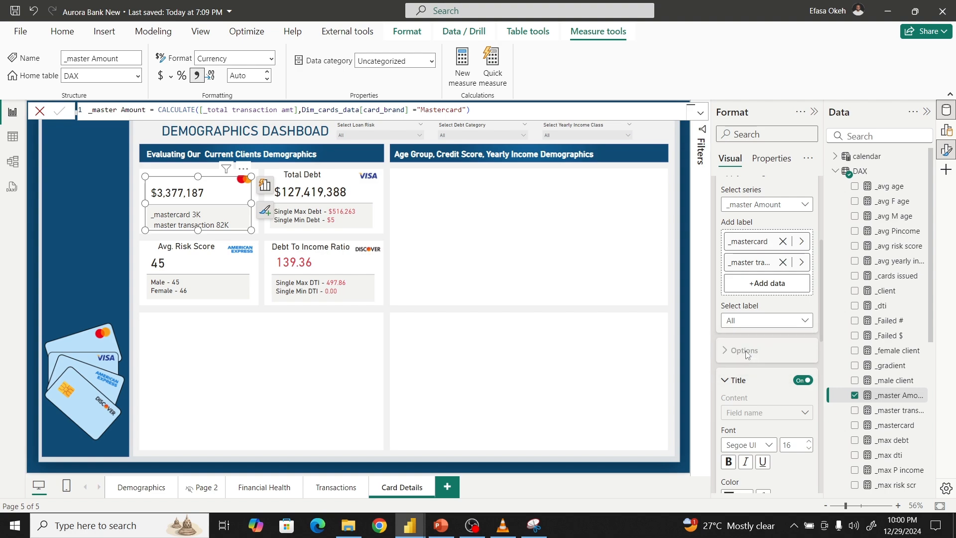
scroll(753, 374, down, 3)
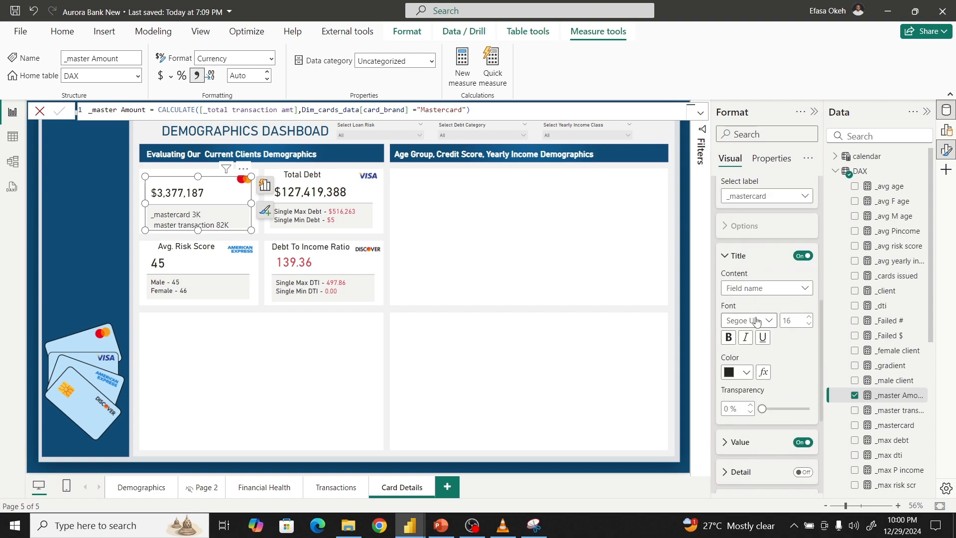
click(752, 288)
click(751, 319)
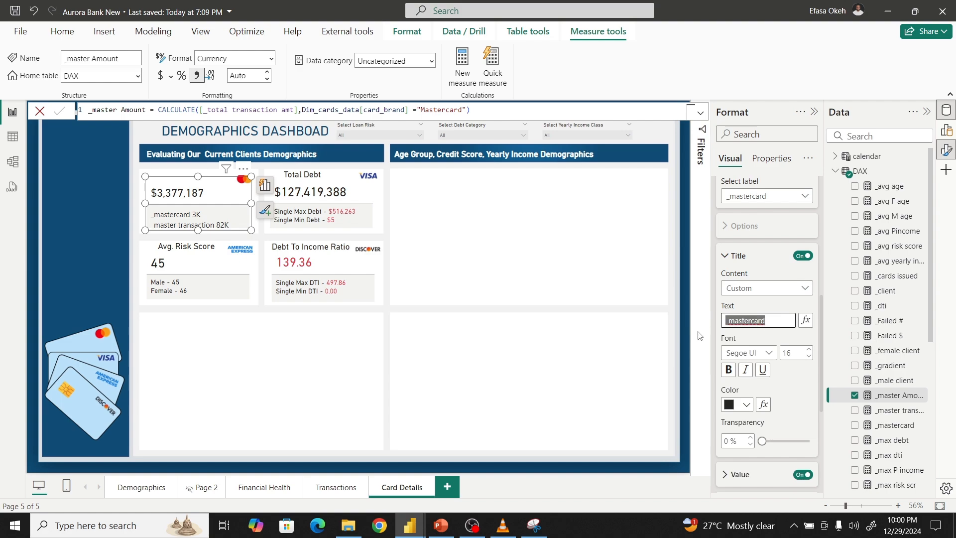
key(BackSpace)
text(Issued car)
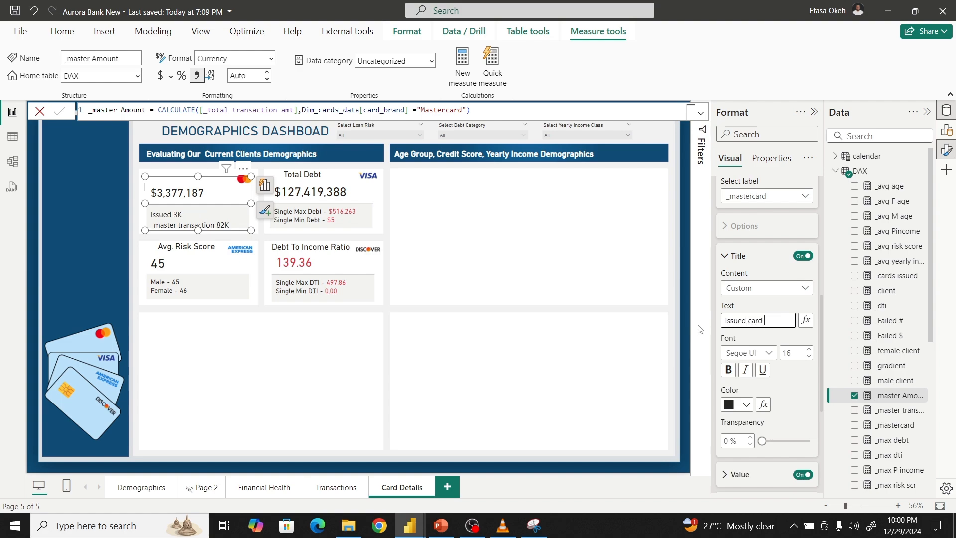
text(d -)
- Show the _mastercard label value with display units None and 0 decimal places, and give the measure a thousands separator
scroll(769, 379, down, 5)
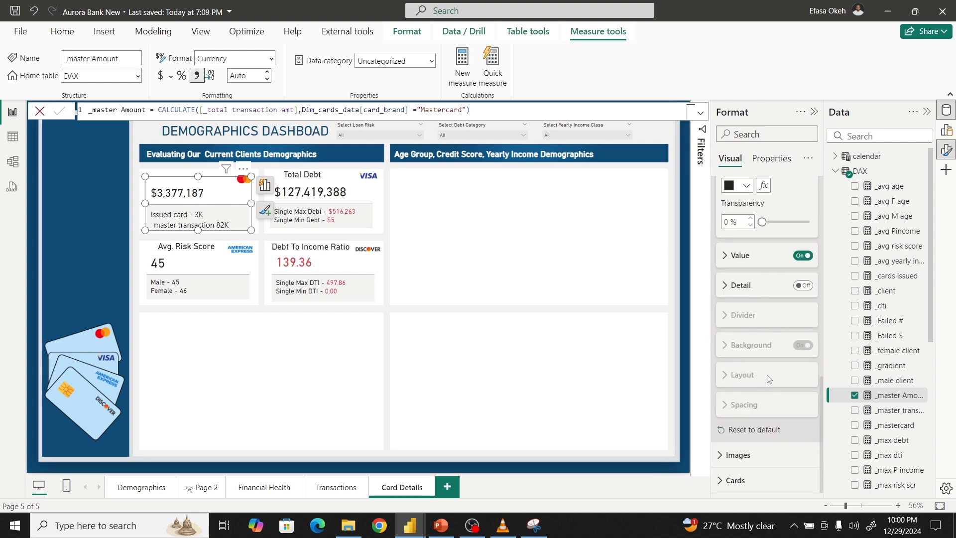
click(740, 256)
click(742, 415)
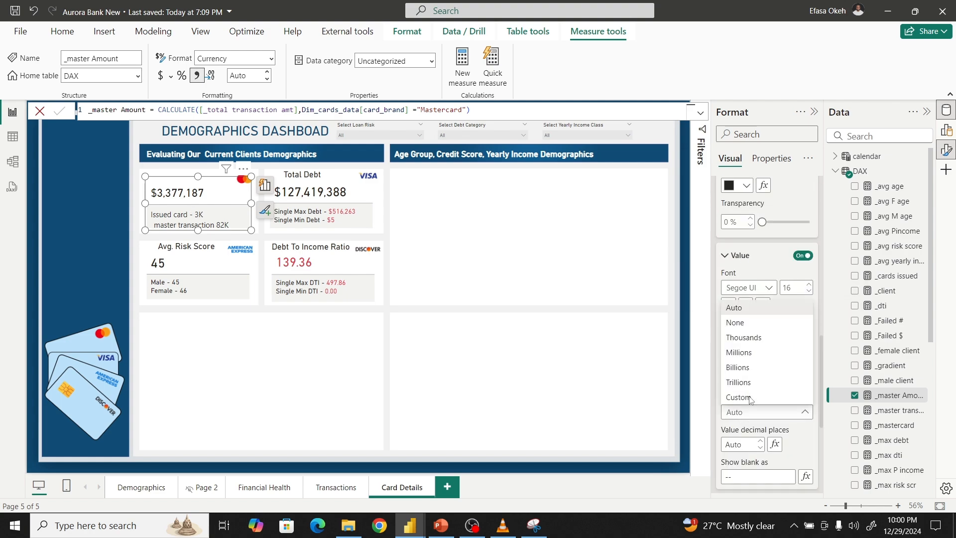
click(748, 323)
scroll(752, 342, down, 3)
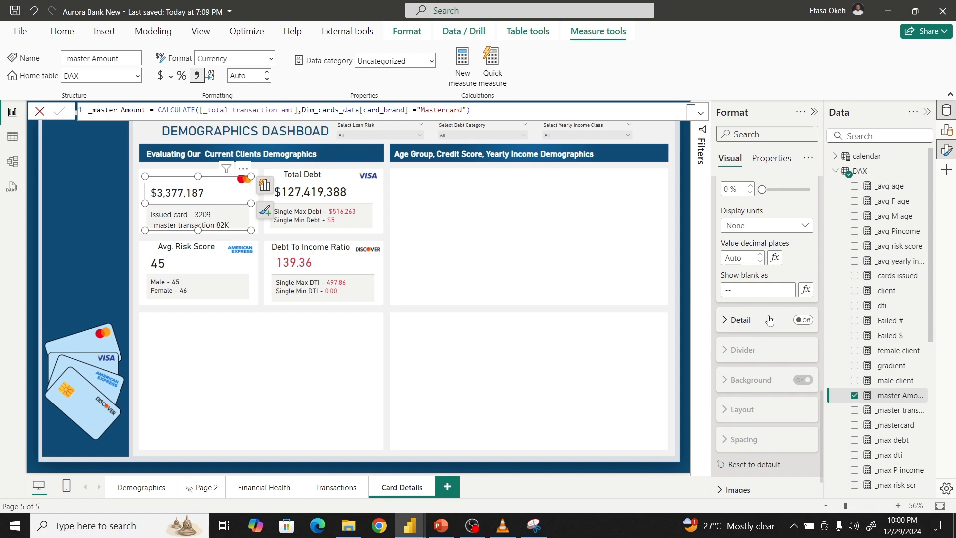
click(760, 261)
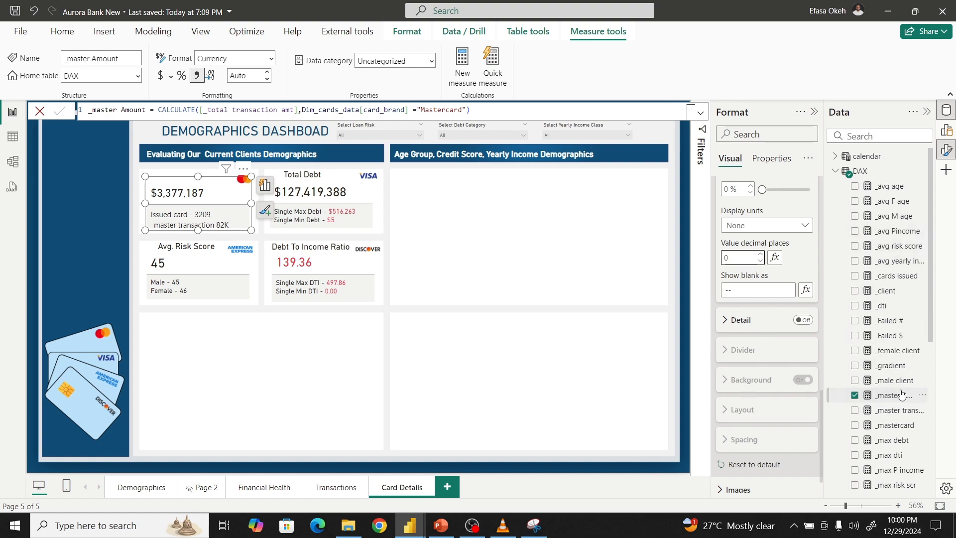
scroll(895, 413, down, 3)
click(895, 301)
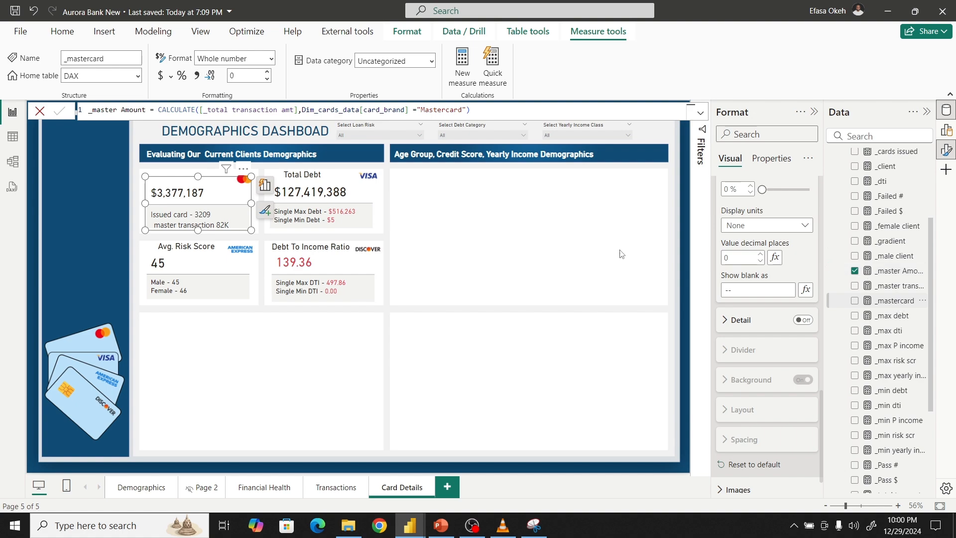
click(197, 75)
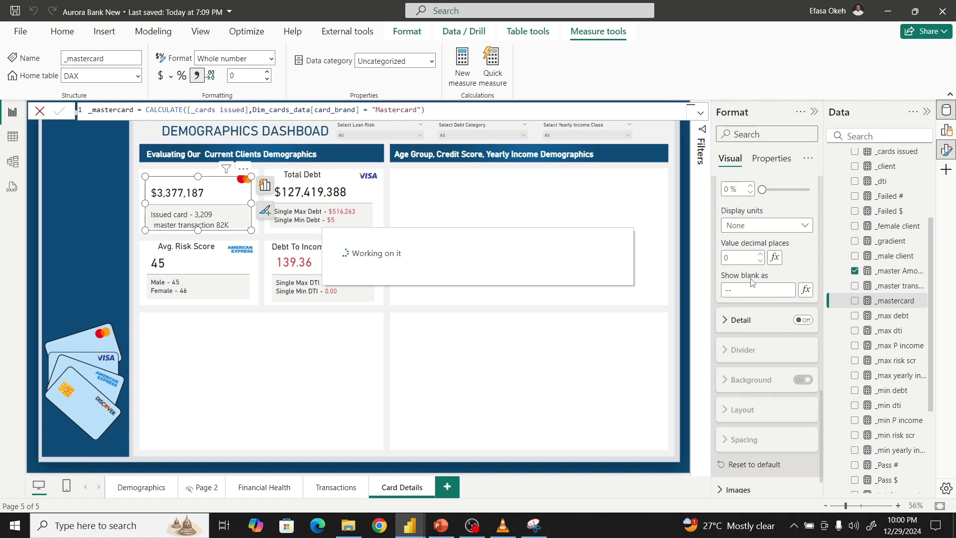
- Give the _master transaction reference label a custom title reading "Transactions -"
scroll(756, 286, up, 6)
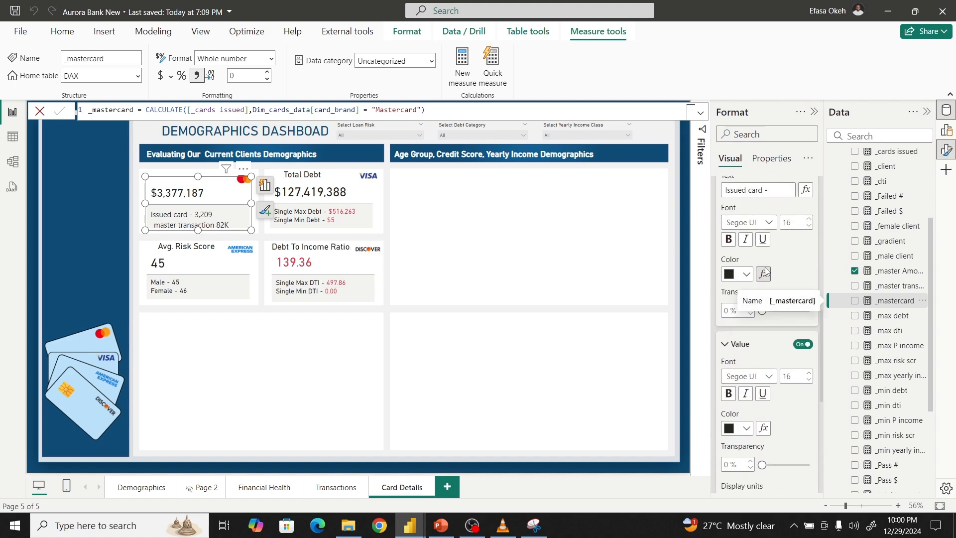
click(751, 228)
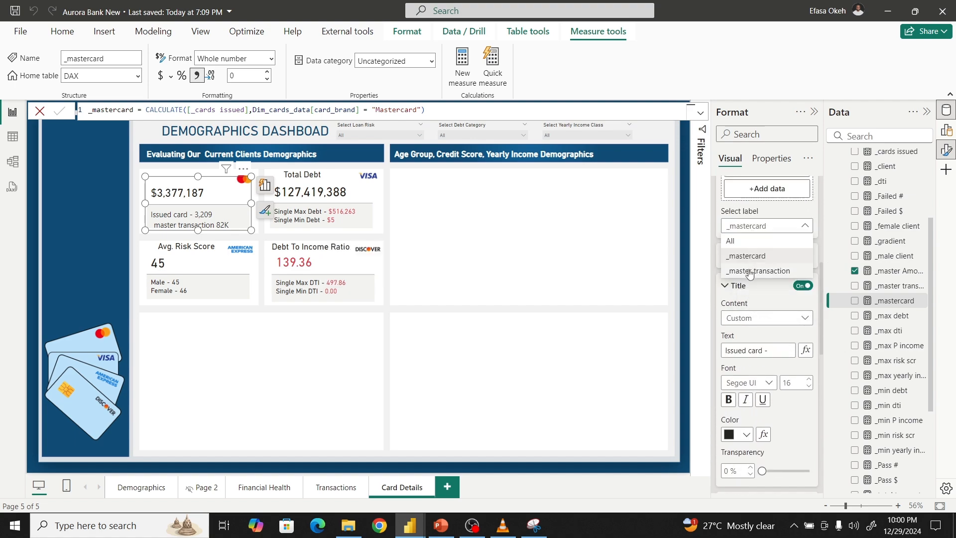
click(748, 273)
click(752, 318)
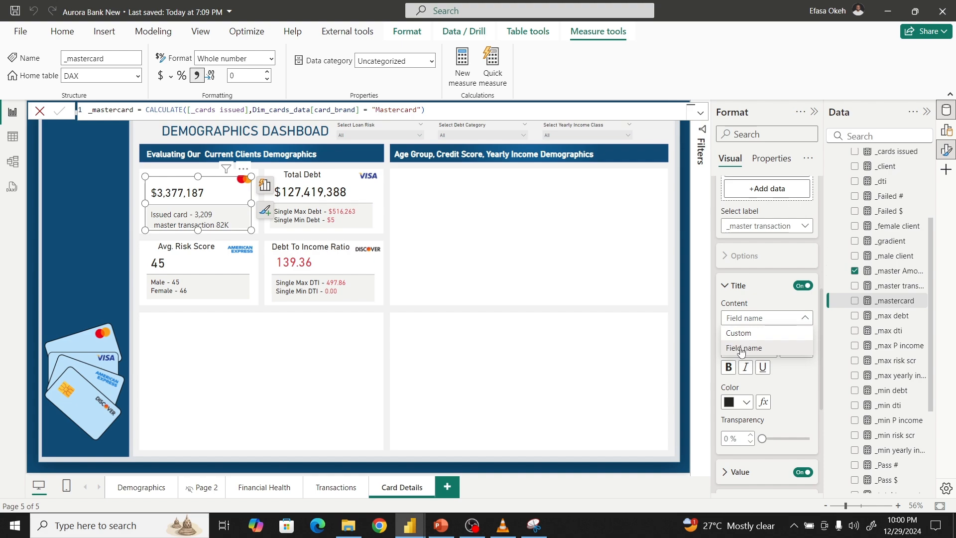
click(742, 348)
click(746, 323)
click(747, 335)
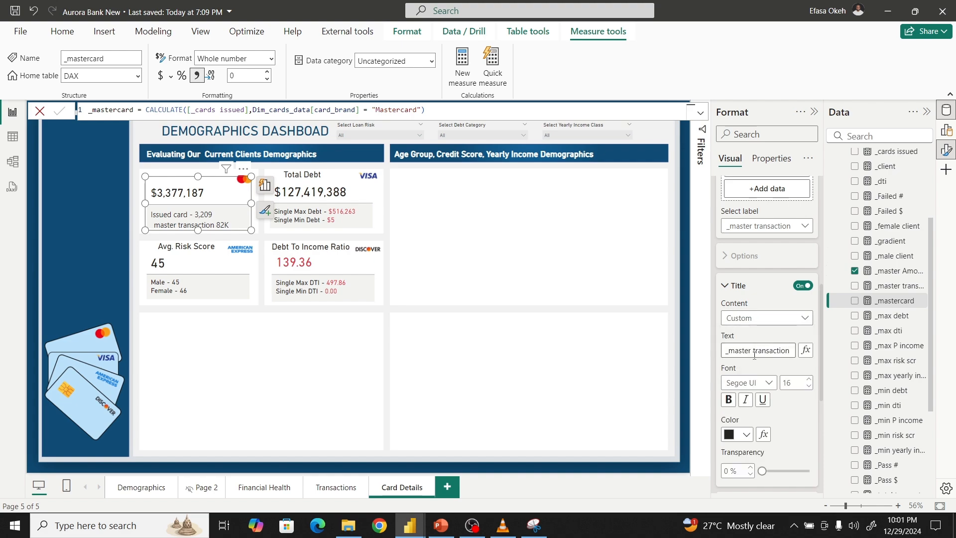
drag(755, 350, 720, 353)
key(BackSpace)
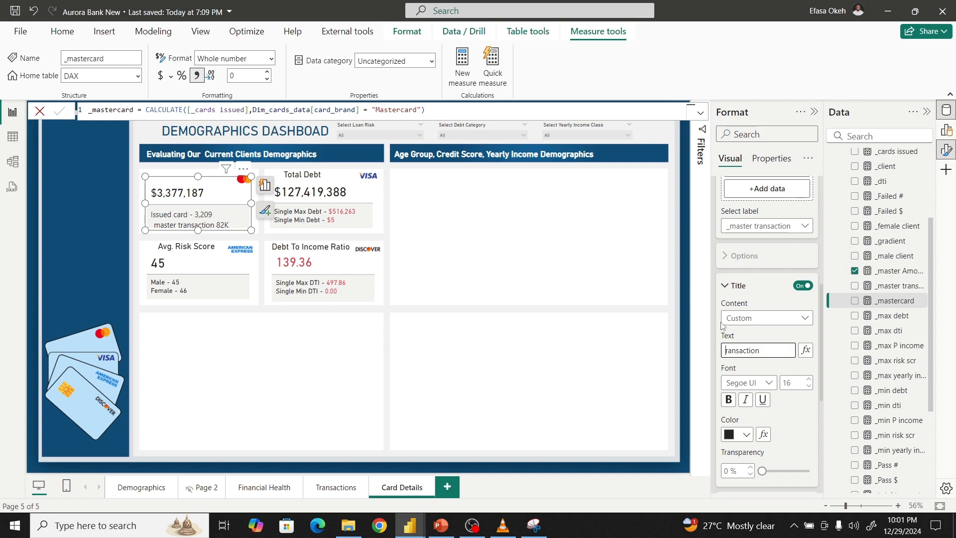
text(T)
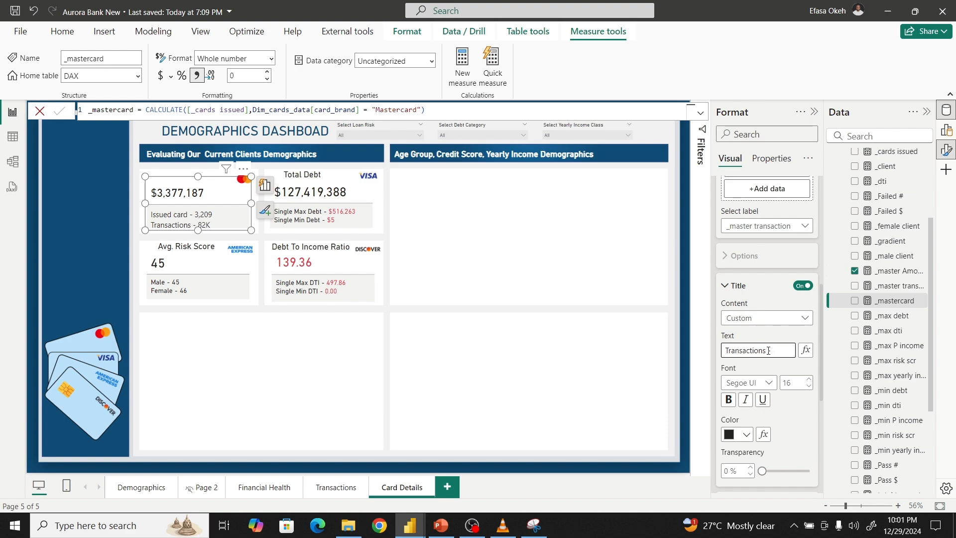
- Show the _master transaction label value with display units None and 0 decimal places, and give the measure a thousands separator
scroll(759, 393, down, 2)
scroll(747, 397, down, 3)
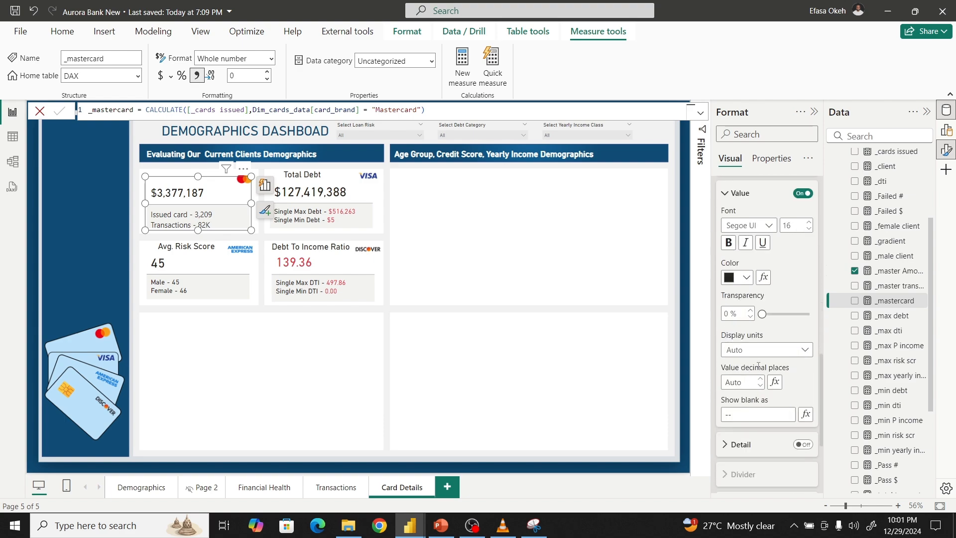
click(754, 350)
click(752, 383)
click(840, 283)
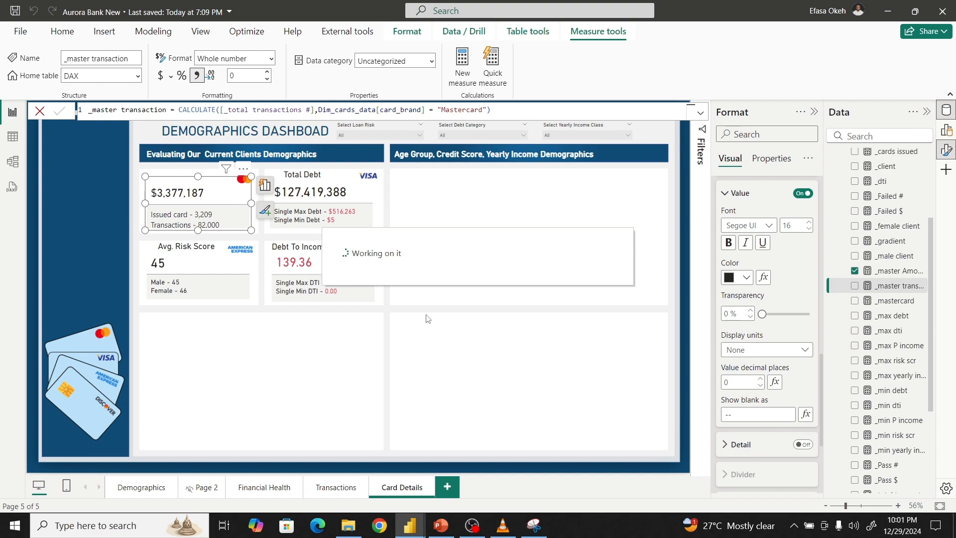
click(404, 326)
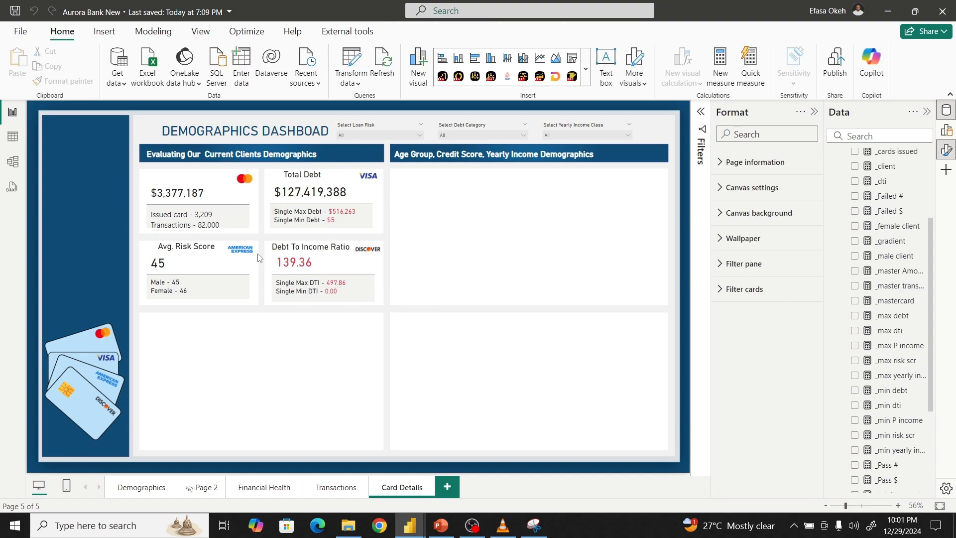
- Enlarge the Mastercard card slightly upward to the upper edge of its white tile so both reference labels fit
click(245, 182)
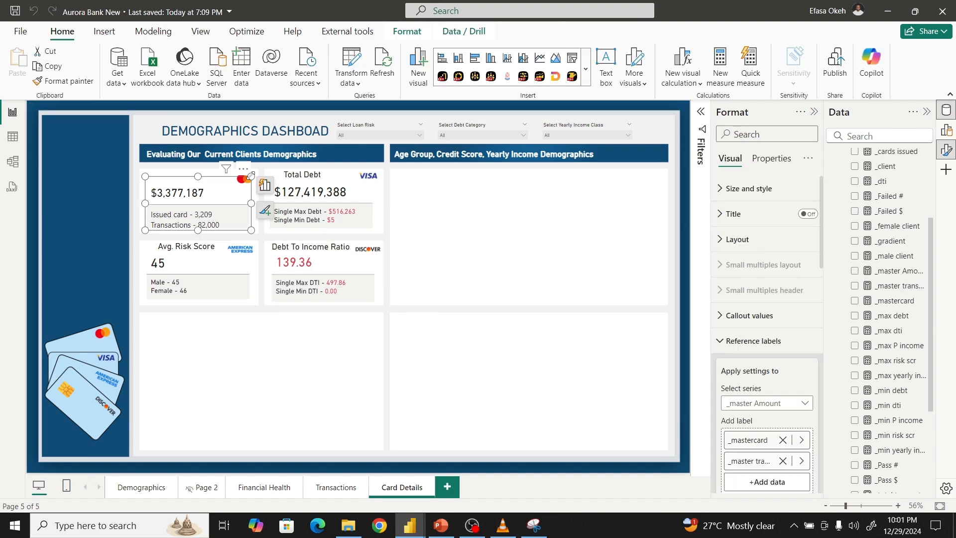
drag(251, 176, 251, 170)
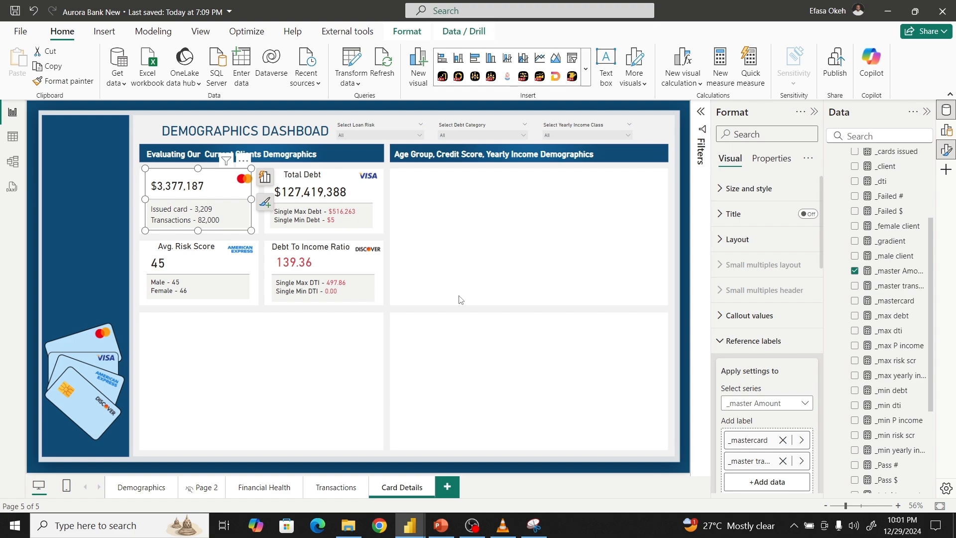
click(456, 320)
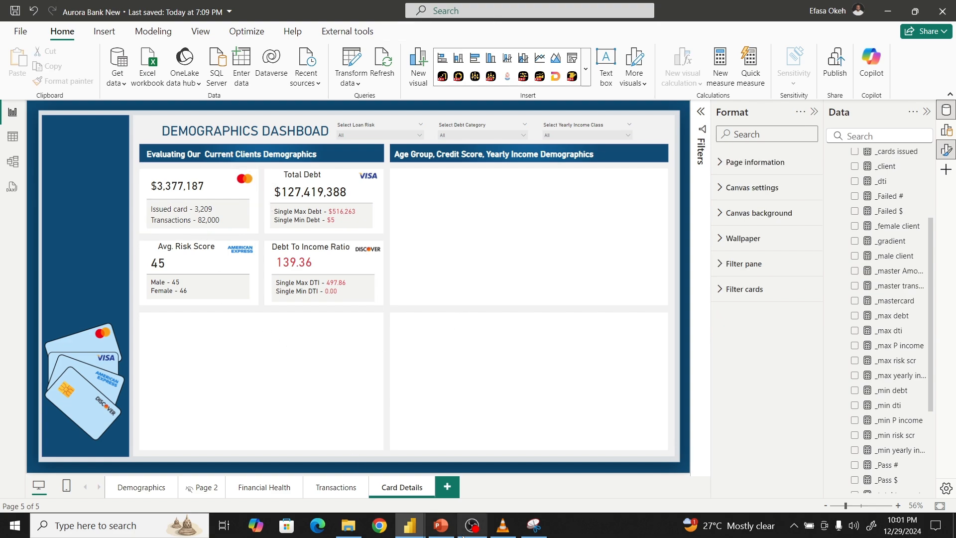
- Switch to the Aurora_Bank report to check the brand cards on its Card Details page
mouse_move(410, 525)
click(468, 478)
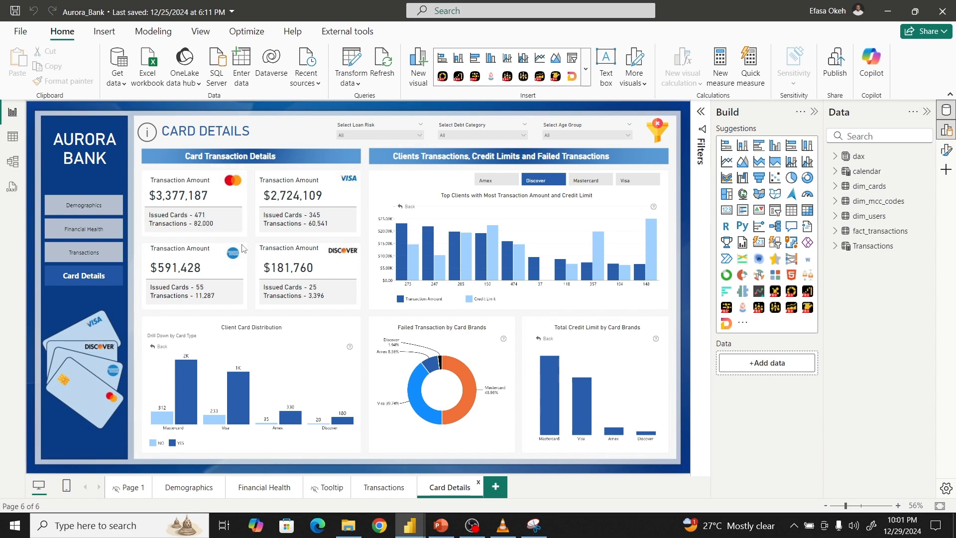
- Switch back to the Aurora Bank New report and examine the formula of the _mastercard measure
mouse_move(409, 525)
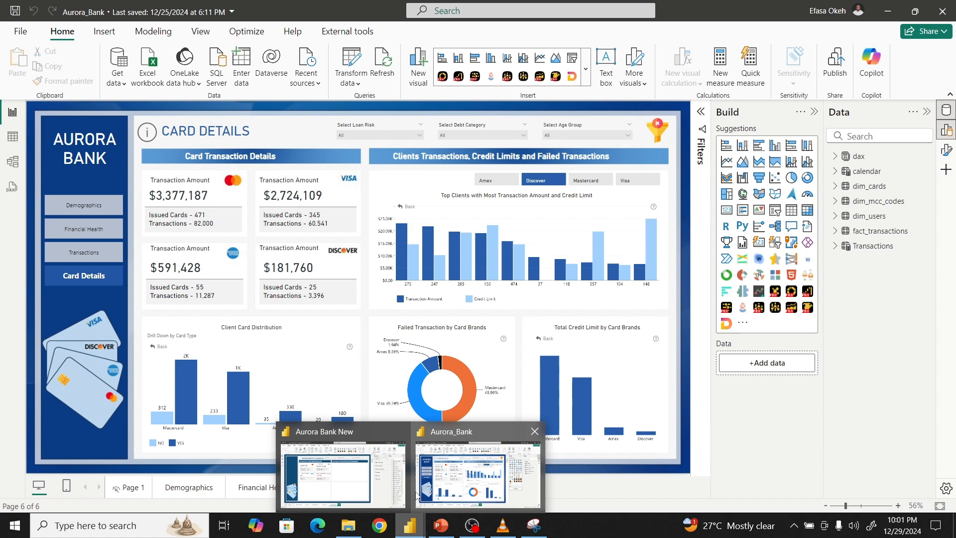
click(335, 474)
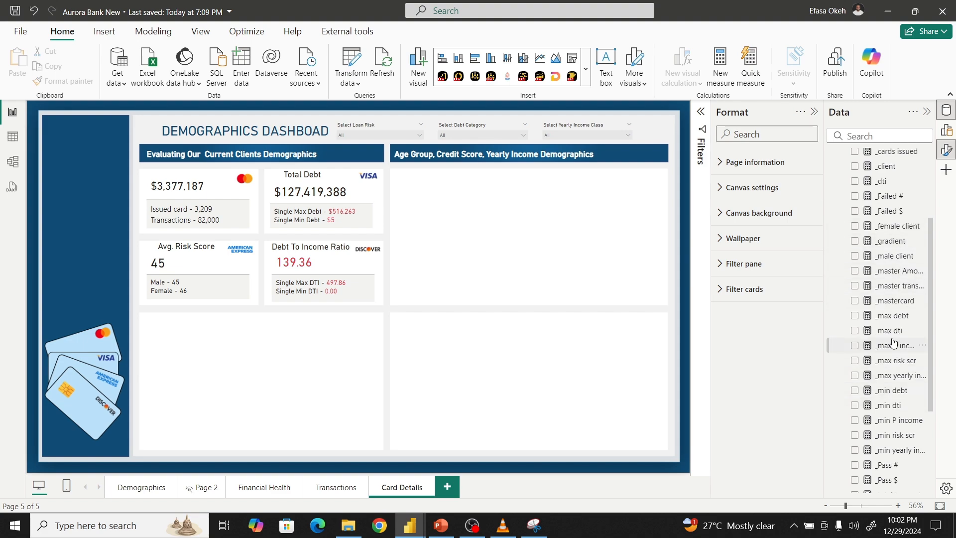
scroll(894, 343, up, 3)
scroll(897, 339, down, 6)
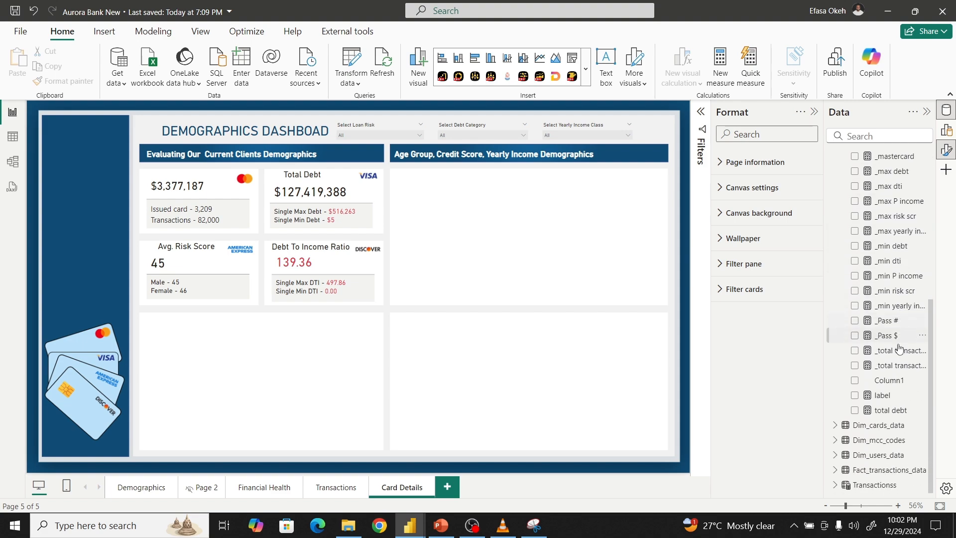
scroll(899, 349, up, 3)
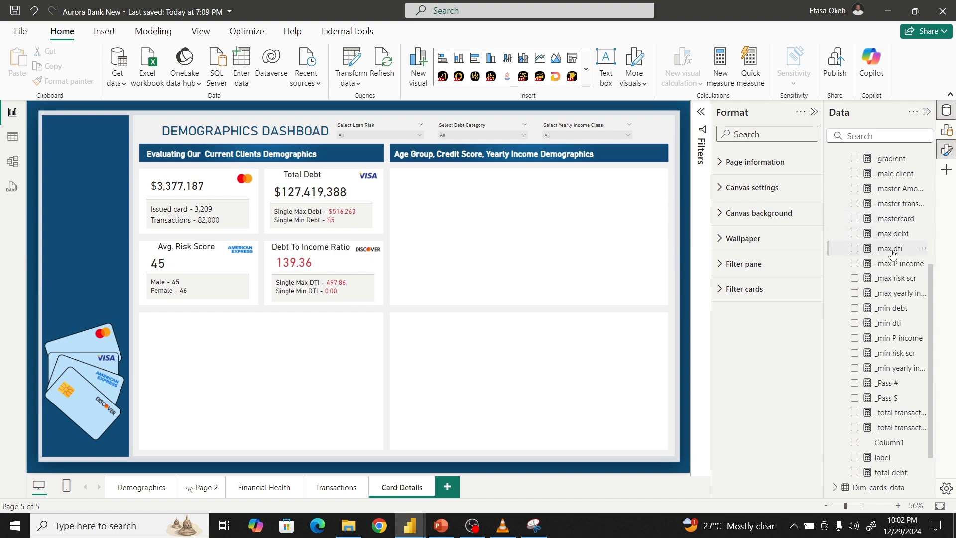
click(895, 222)
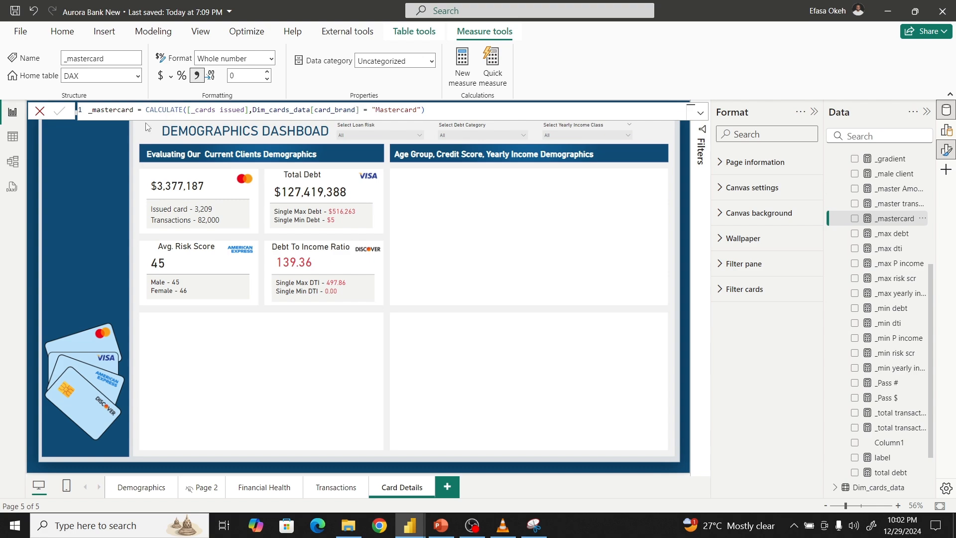
- Look at the Dim_cards_data table's rows, and check the _mastercard measure's formula in the table view
click(14, 141)
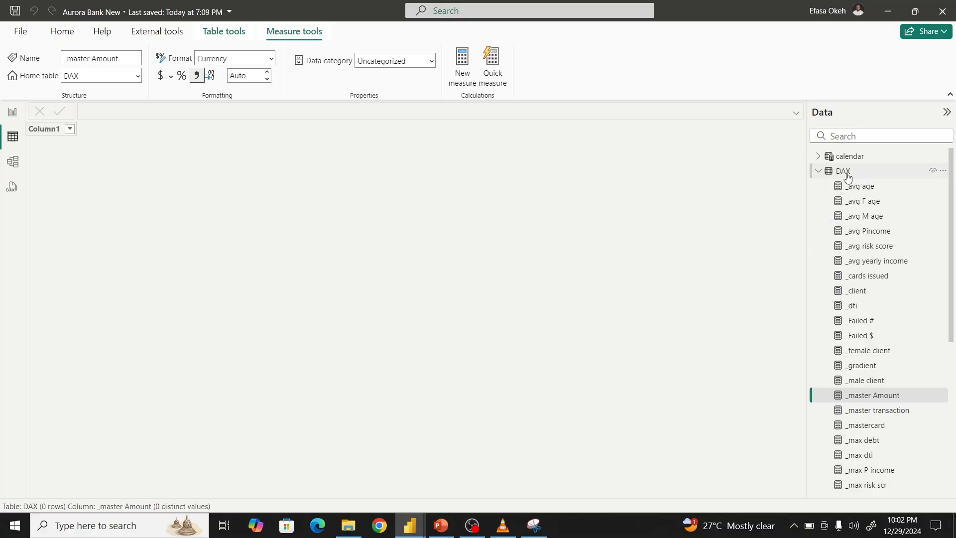
click(818, 171)
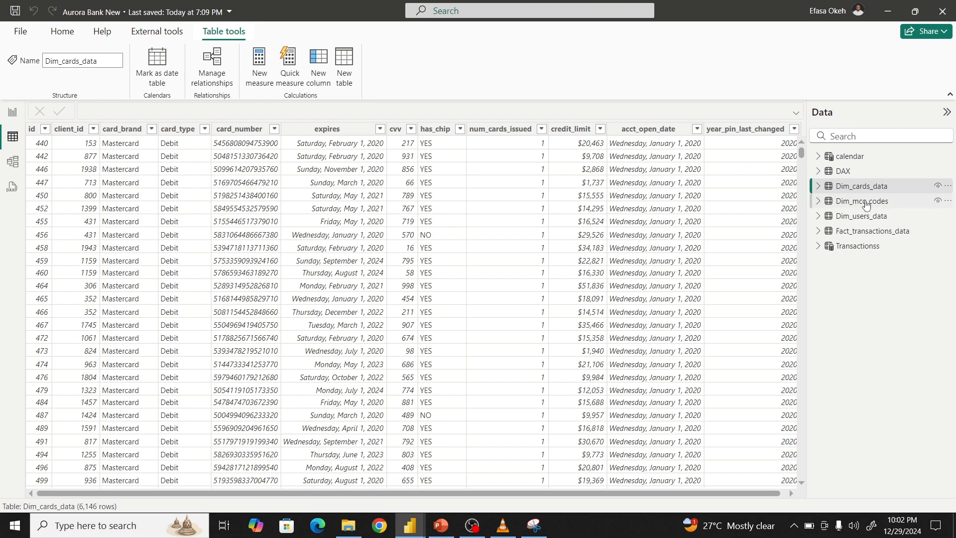
click(818, 171)
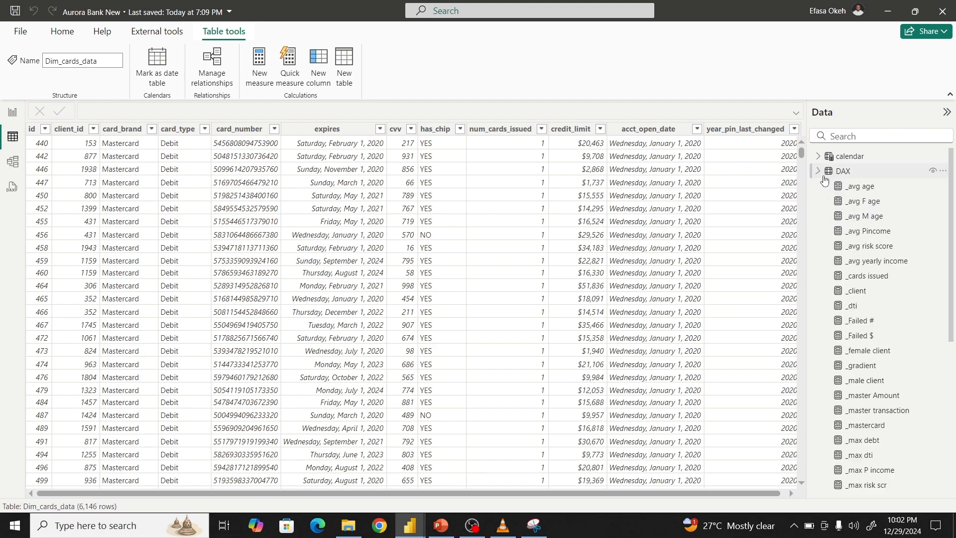
click(869, 428)
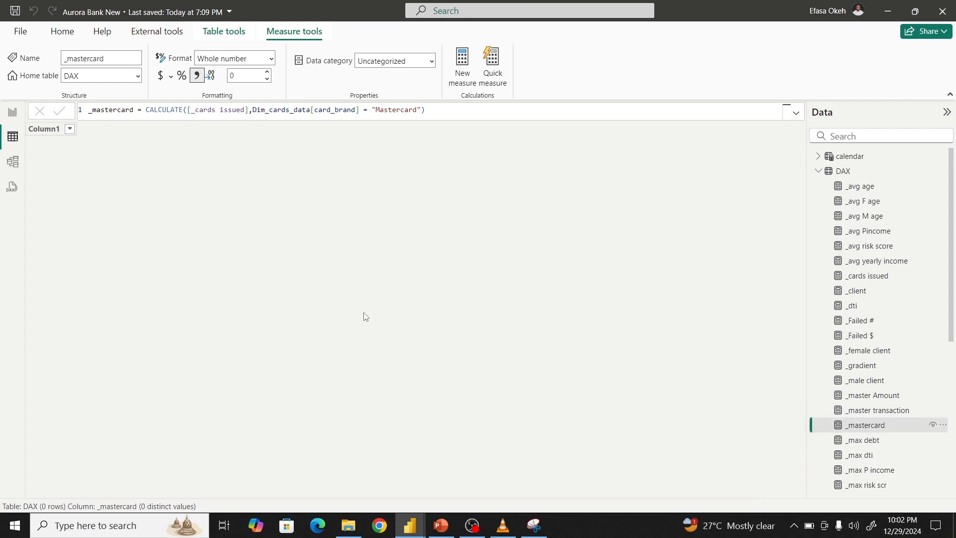
- Switch to the Aurora_Bank report and examine the formulas of its mastercard, mastercard No and _cards measures
mouse_move(421, 531)
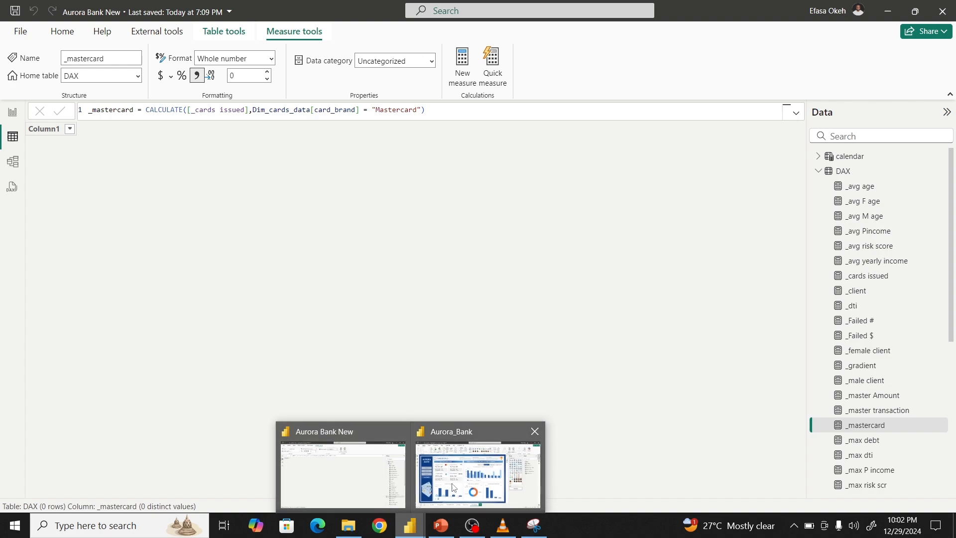
click(443, 459)
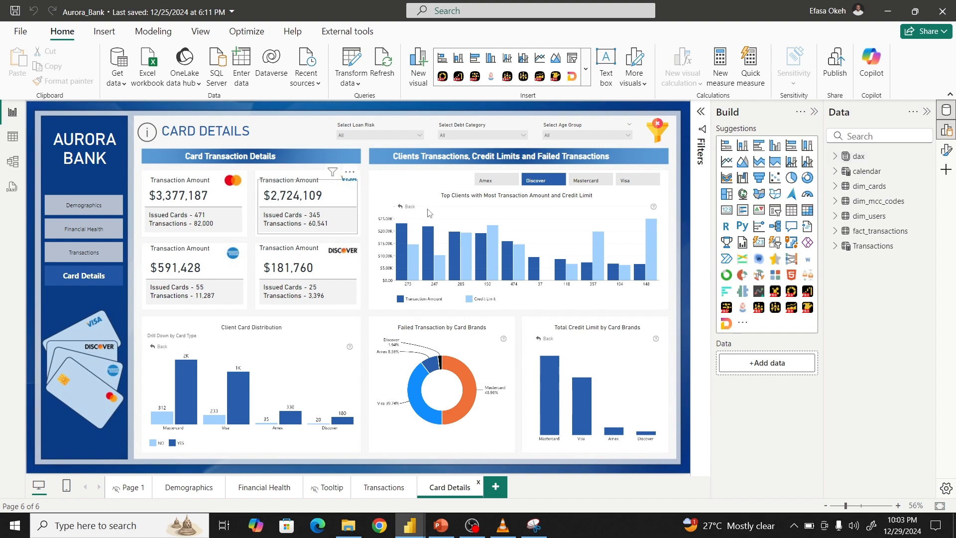
click(840, 159)
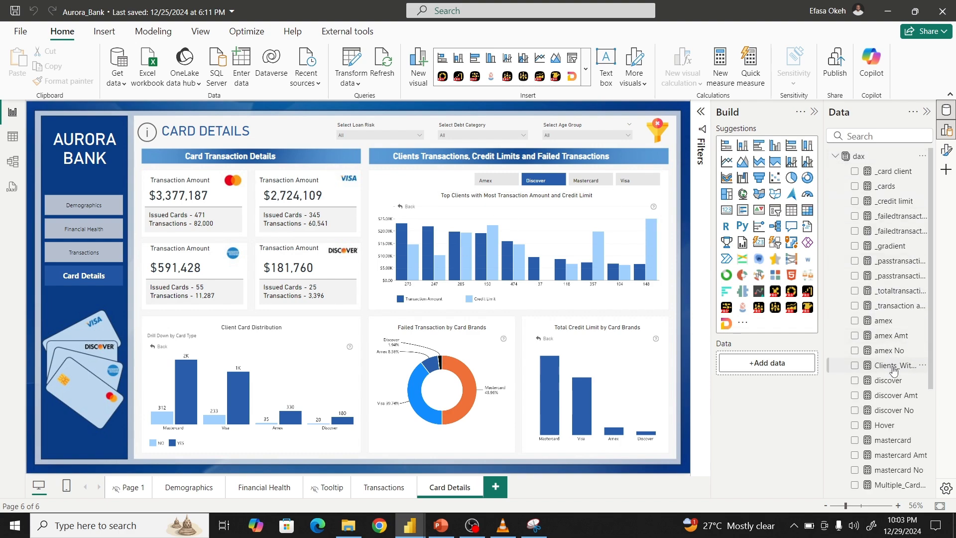
scroll(891, 390, down, 3)
scroll(898, 353, up, 1)
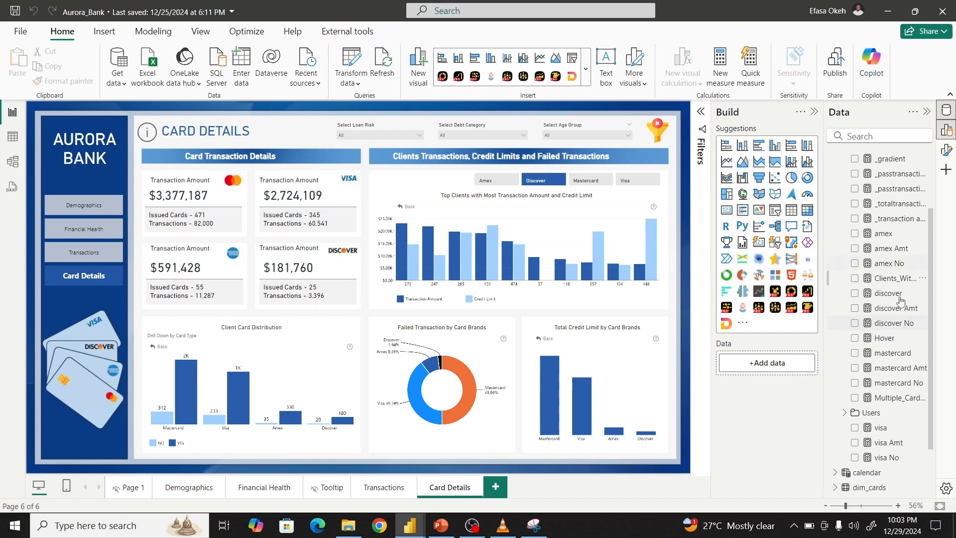
click(895, 355)
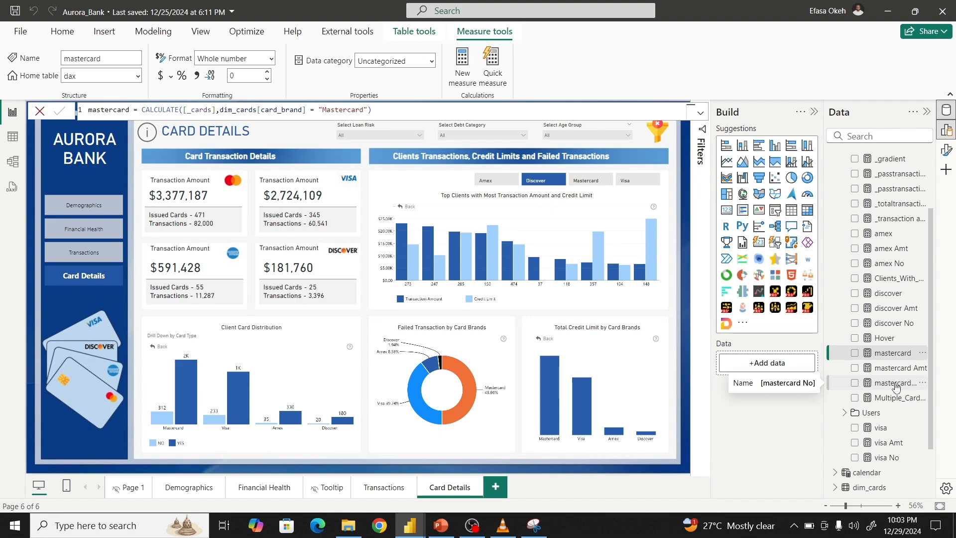
click(896, 386)
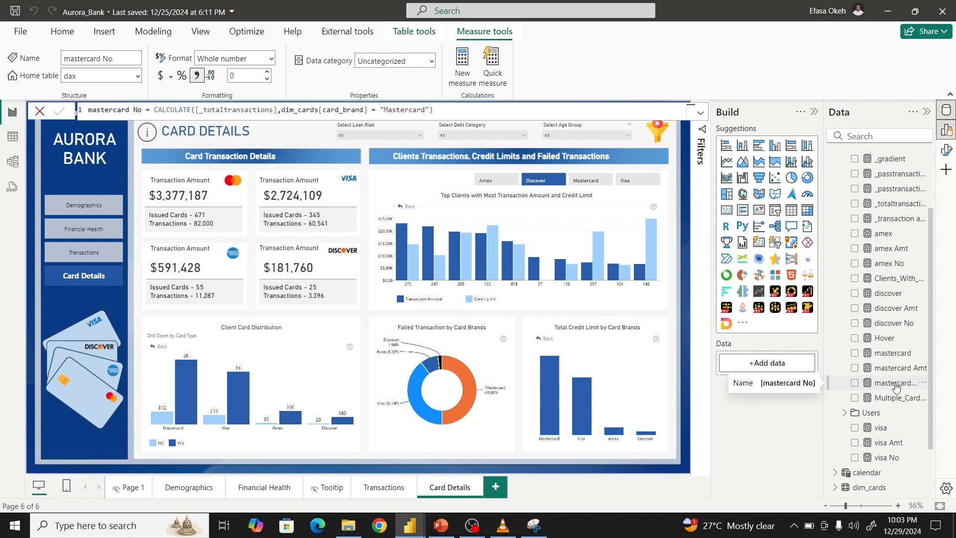
click(894, 353)
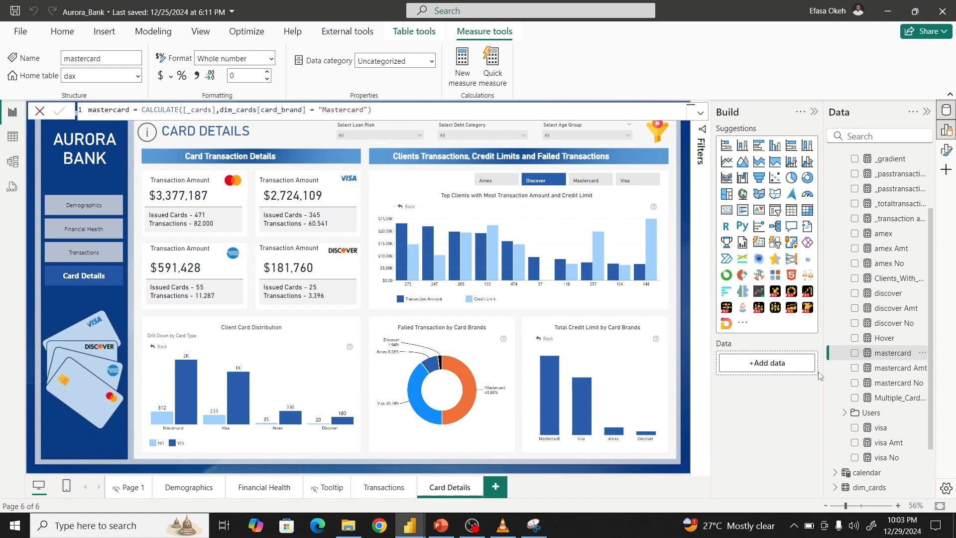
scroll(904, 307, up, 3)
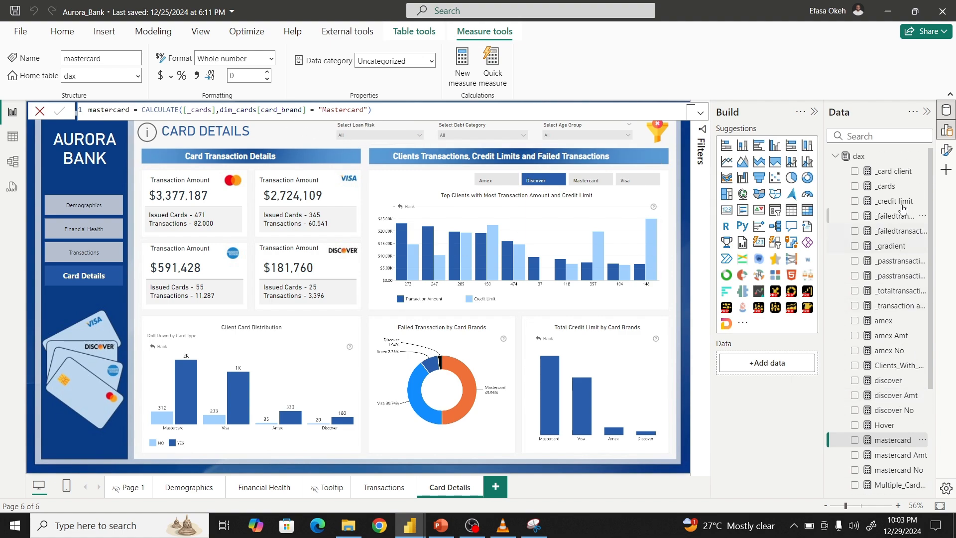
click(898, 188)
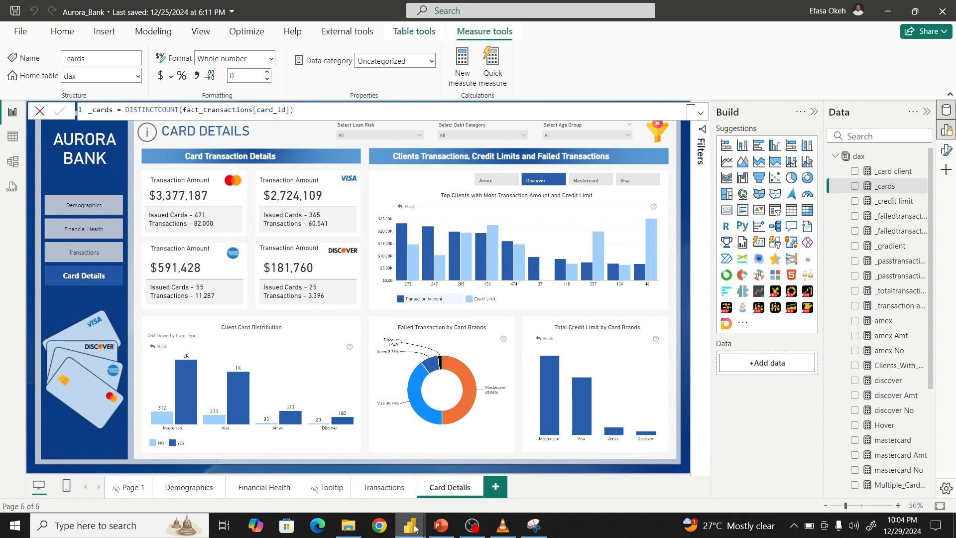
- Return to Aurora Bank New and check the distinct values of the id column in the Dim_cards_data table
mouse_move(417, 527)
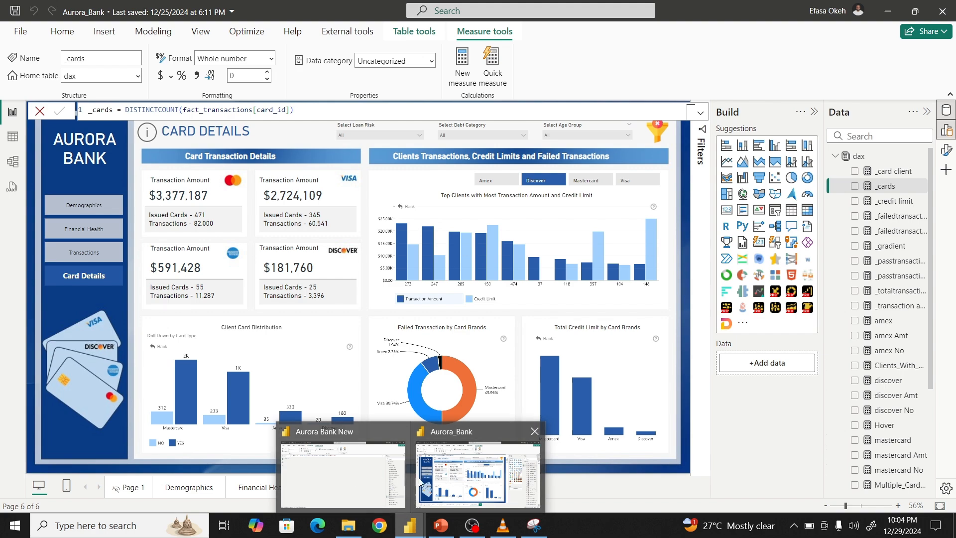
click(323, 463)
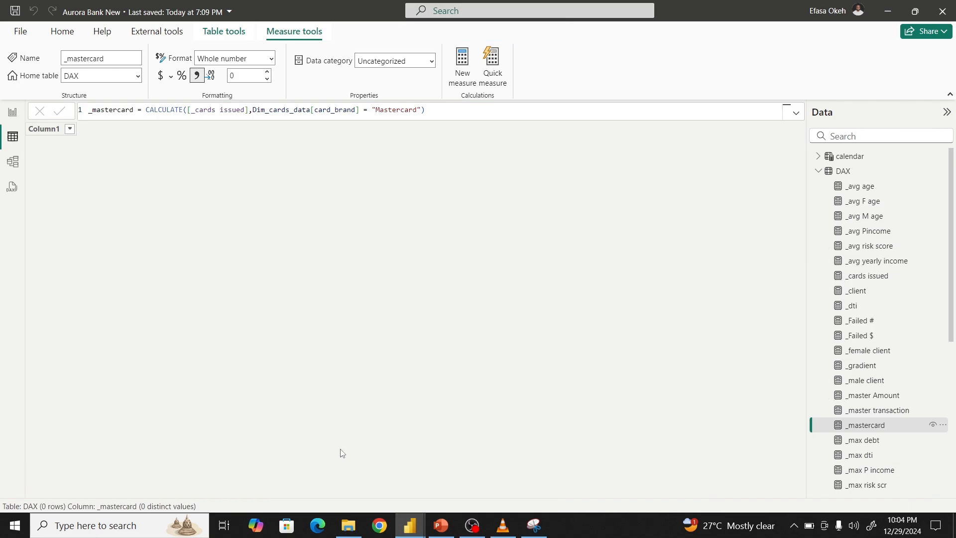
click(12, 113)
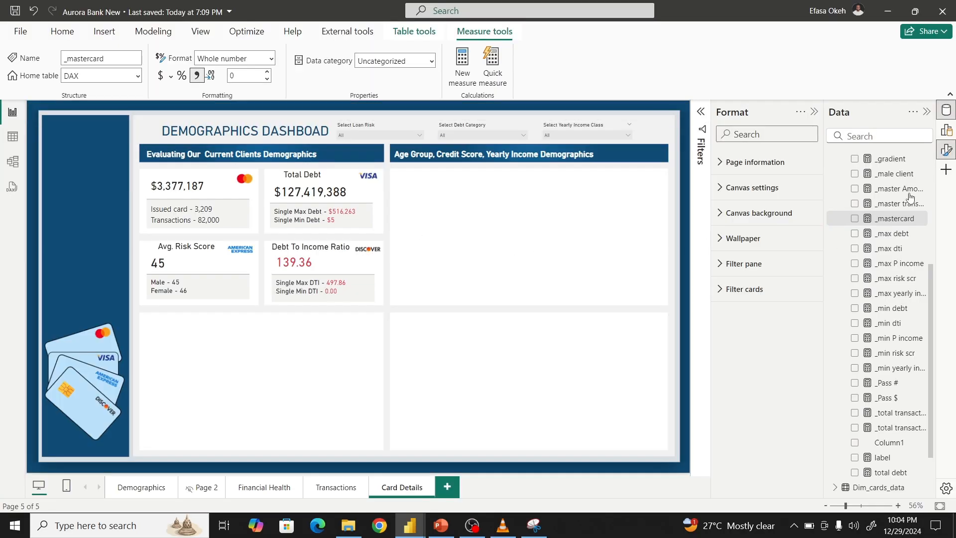
click(13, 136)
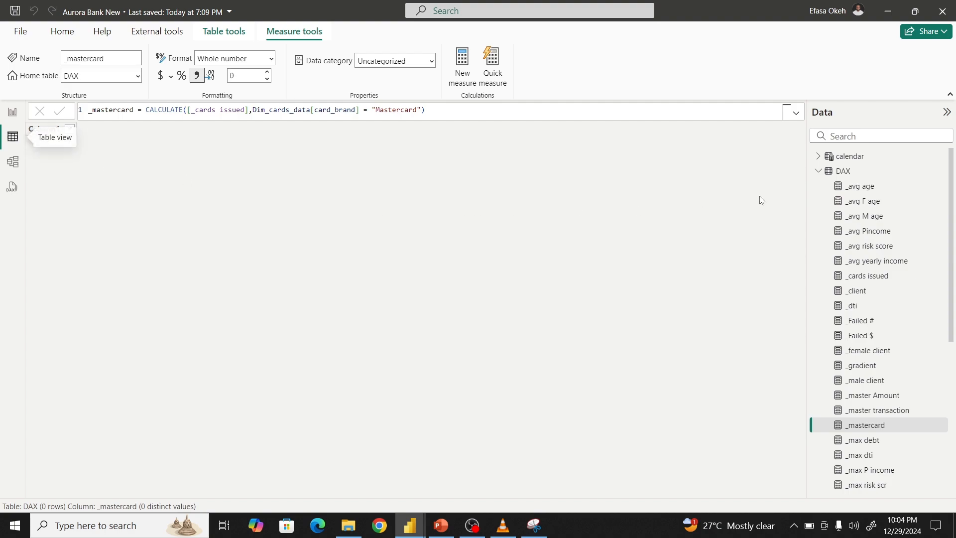
click(821, 171)
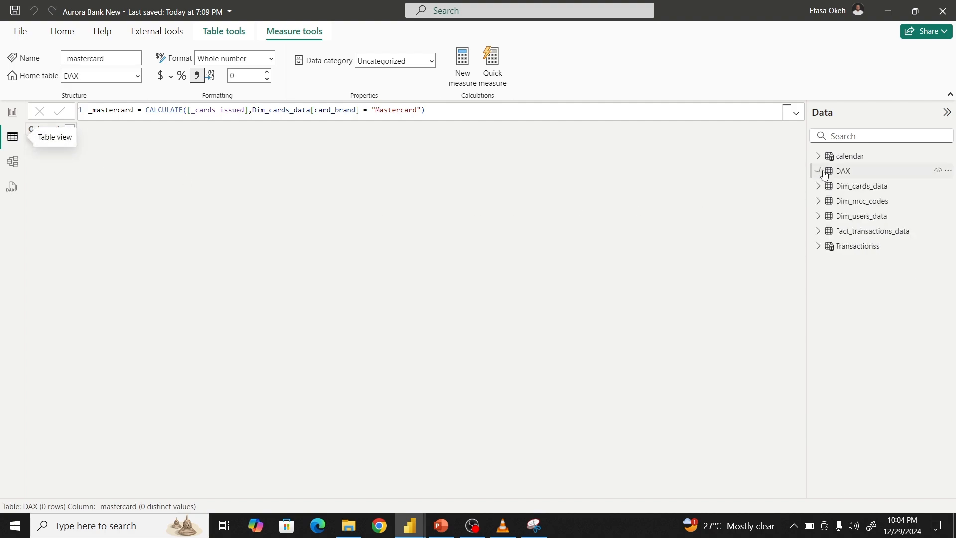
click(861, 190)
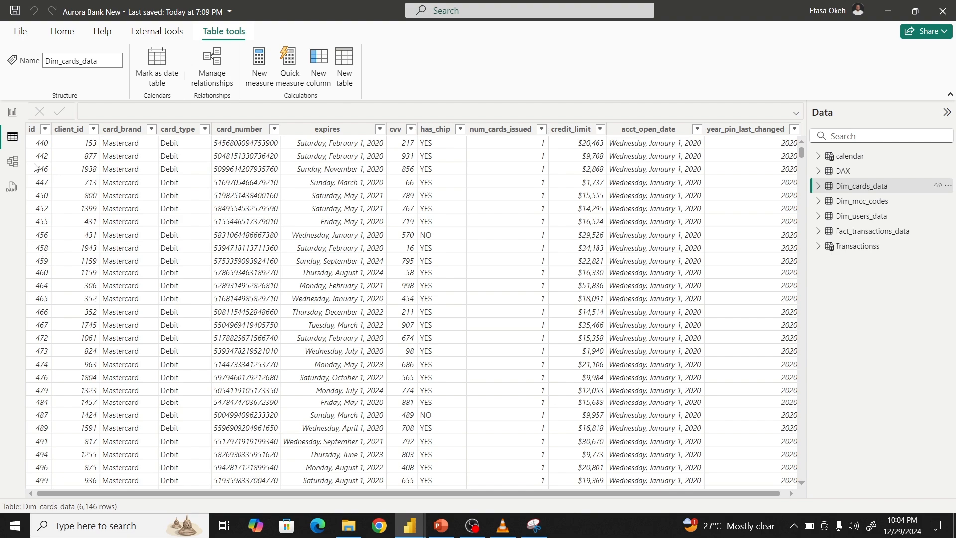
click(31, 128)
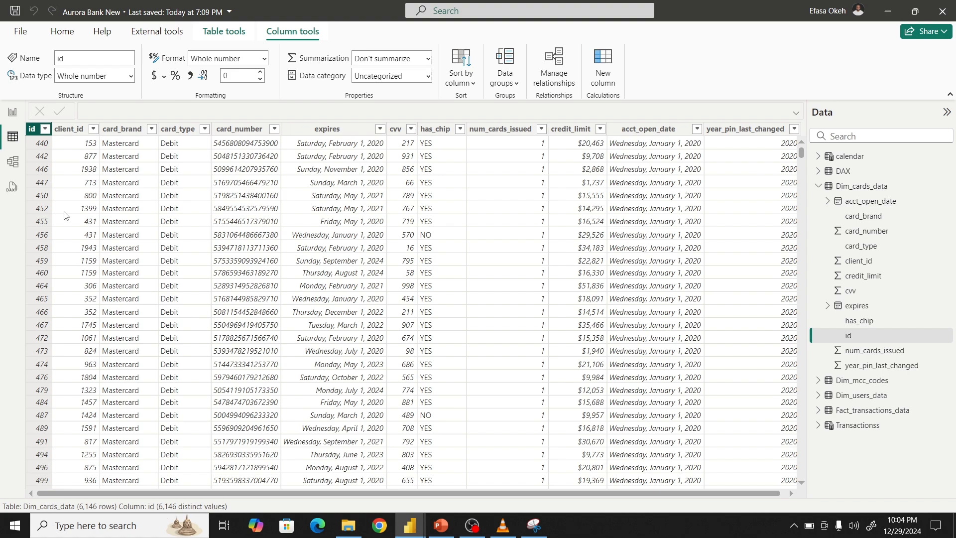
click(70, 131)
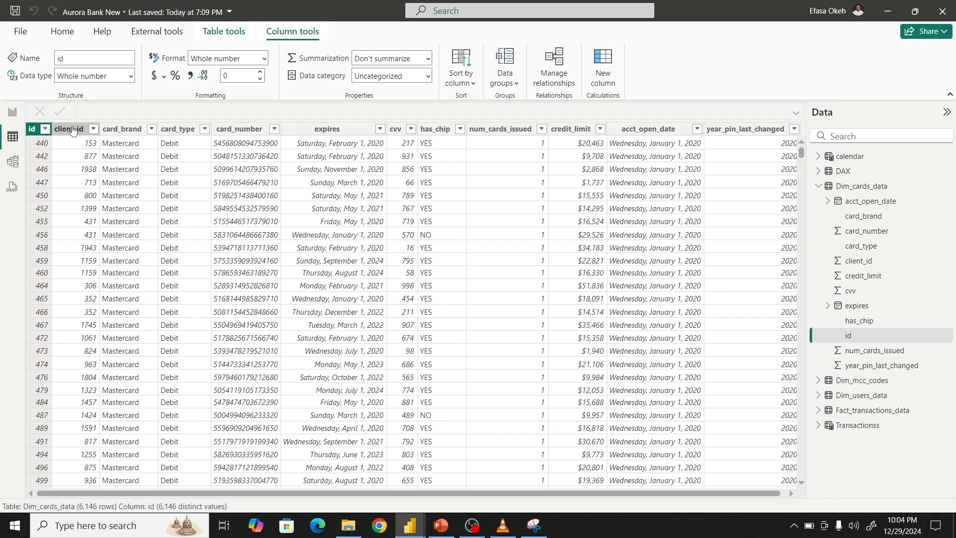
click(33, 131)
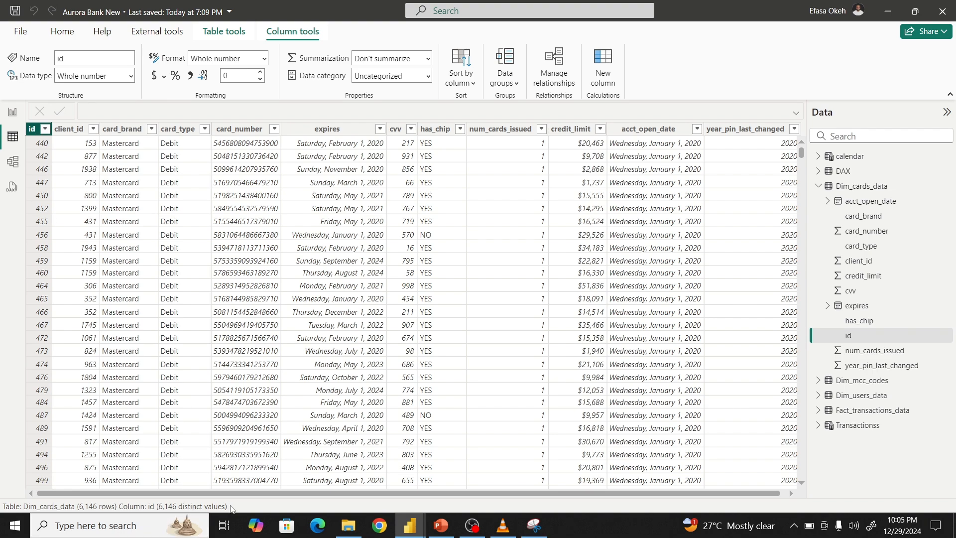
- Return to the report view of the Card Details page and switch to the Aurora_Bank report to compare the cards
click(13, 112)
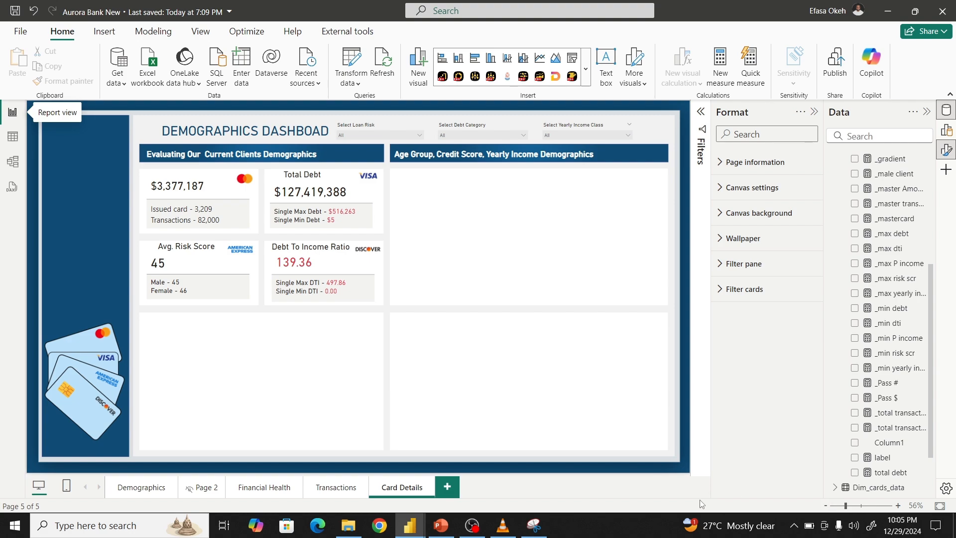
mouse_move(415, 532)
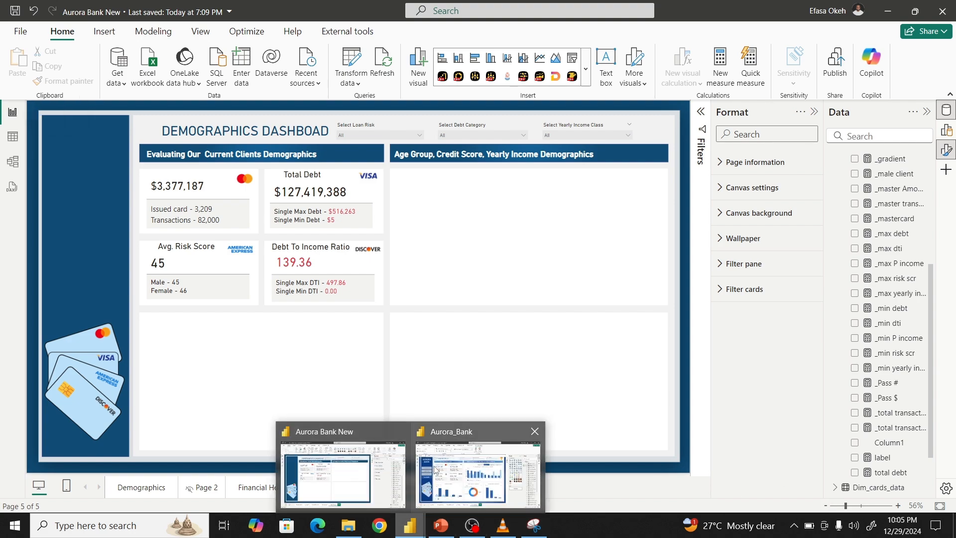
click(478, 473)
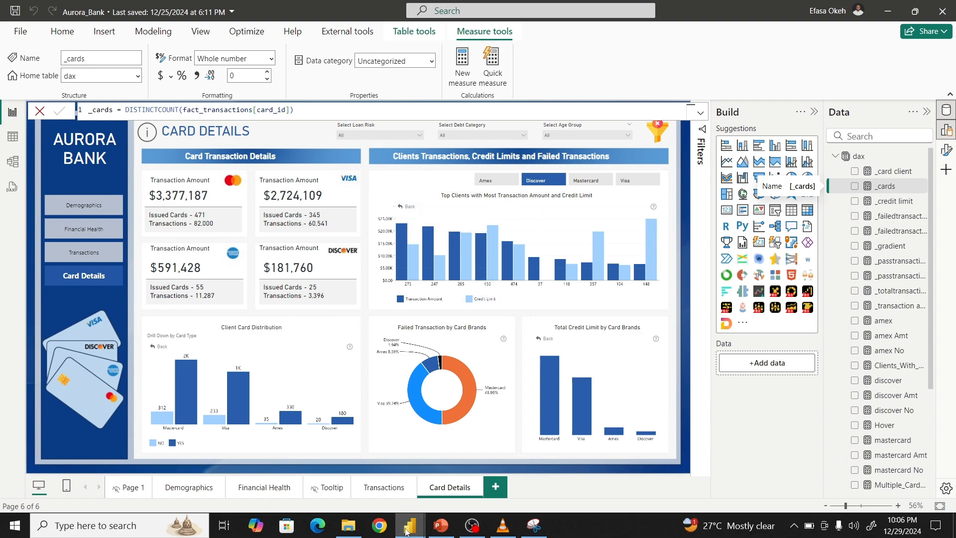
- In Aurora Bank New, insert a clustered column chart filling the empty tile below the "Age Group, Credit Score, Yearly Income Demographics" header
mouse_move(409, 525)
click(364, 464)
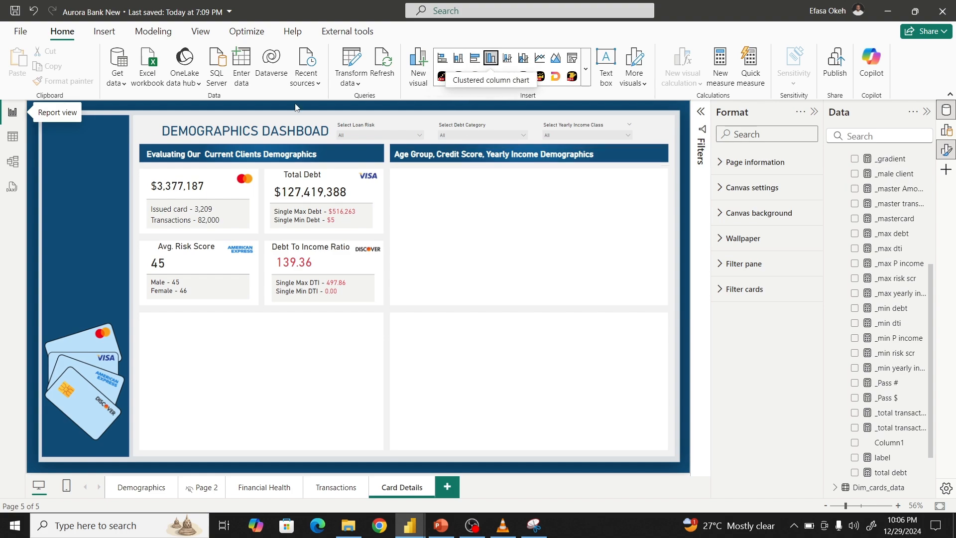
drag(144, 154, 513, 199)
drag(587, 225, 664, 301)
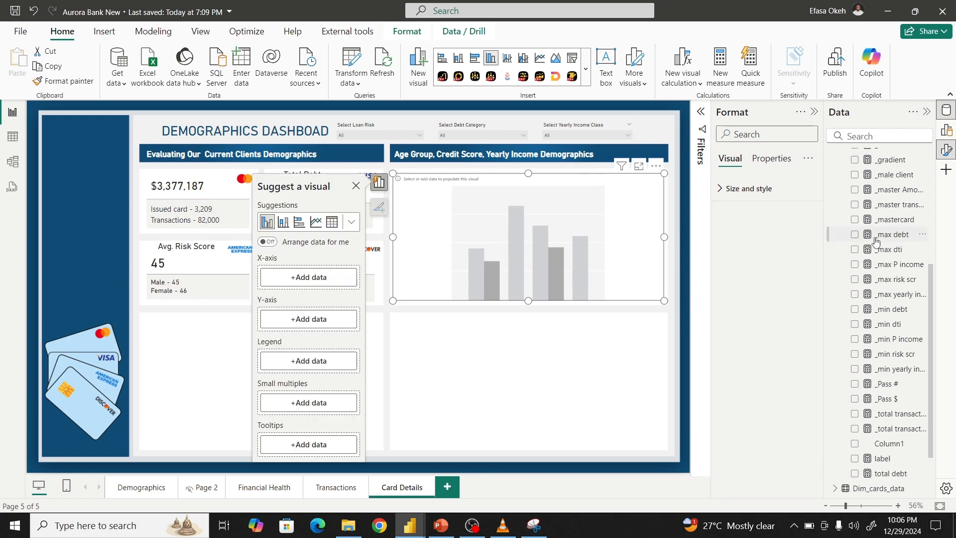
- Plot the _total transactions # measure on the new column chart's Y-axis and collapse the DAX table
scroll(876, 242, up, 3)
scroll(891, 298, down, 5)
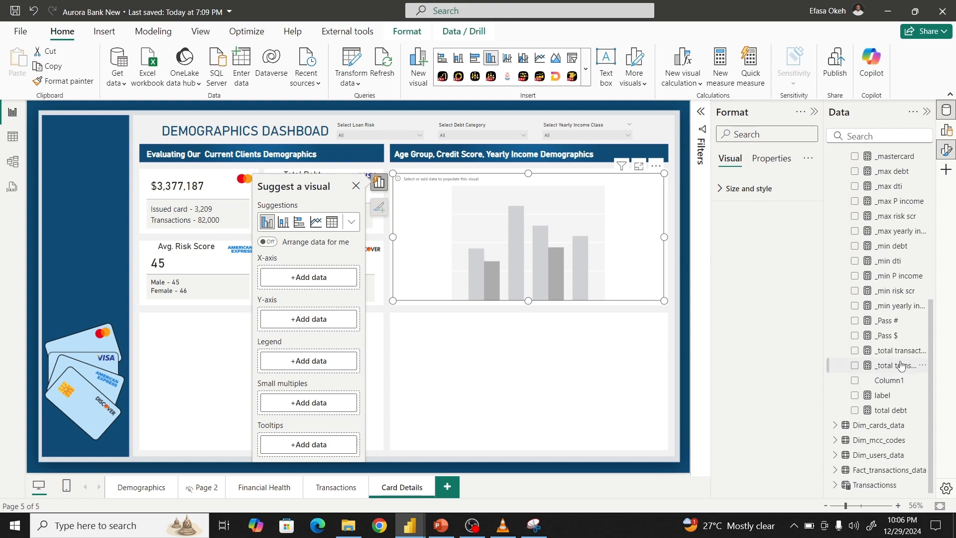
click(854, 366)
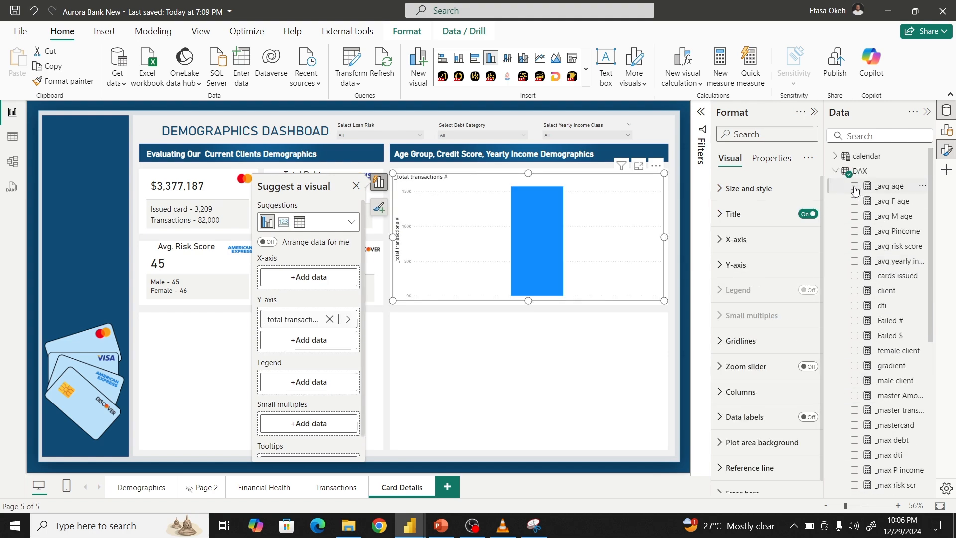
click(835, 171)
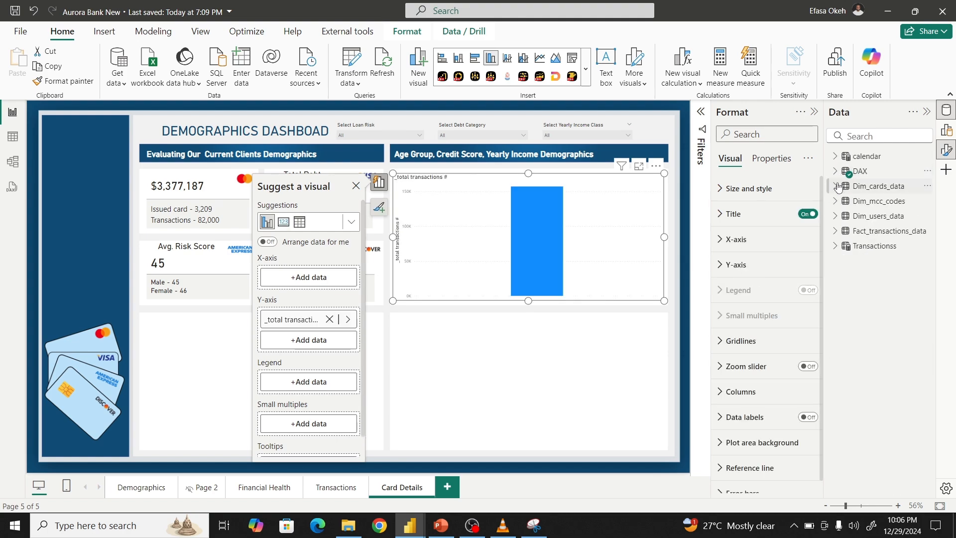
- Break the new column chart down by the errors field of the Fact_transactions_data table on its X-axis
click(832, 234)
scroll(863, 270, down, 2)
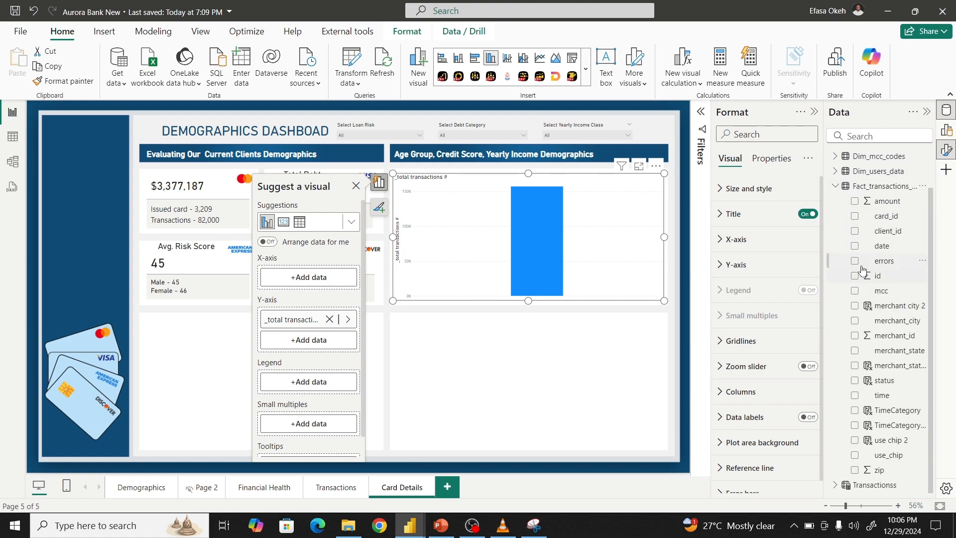
click(855, 260)
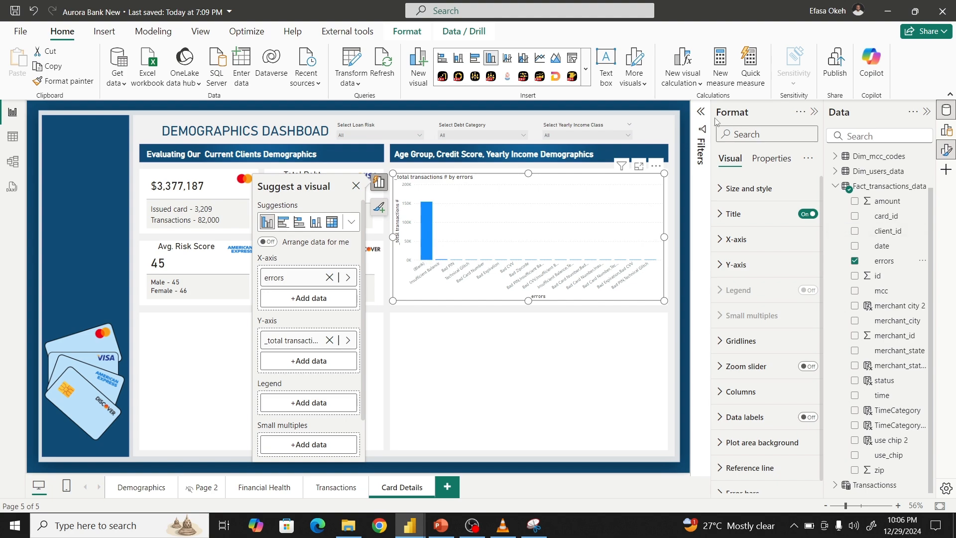
- Filter the column chart to exclude (Blank) errors, lock that filter, and collapse the Fact_transactions_data table
click(696, 120)
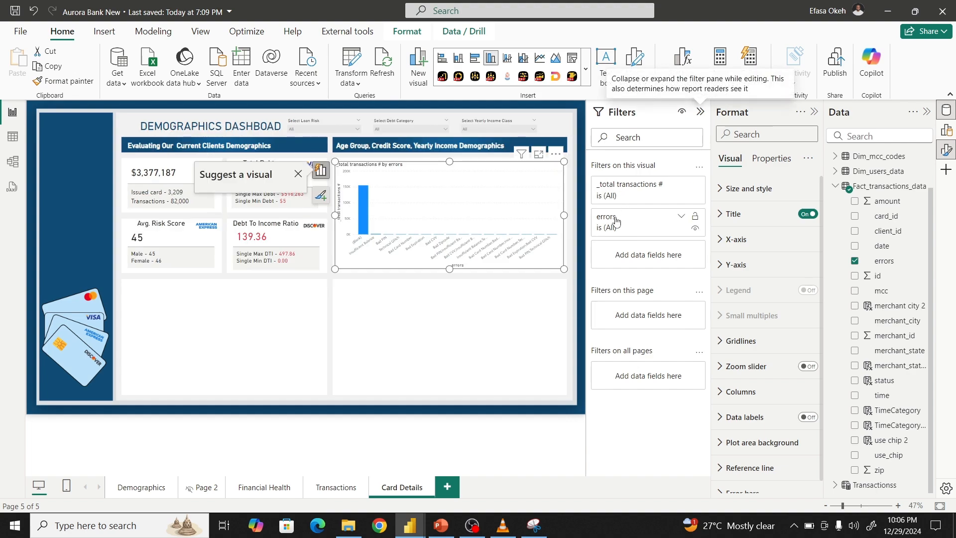
click(616, 222)
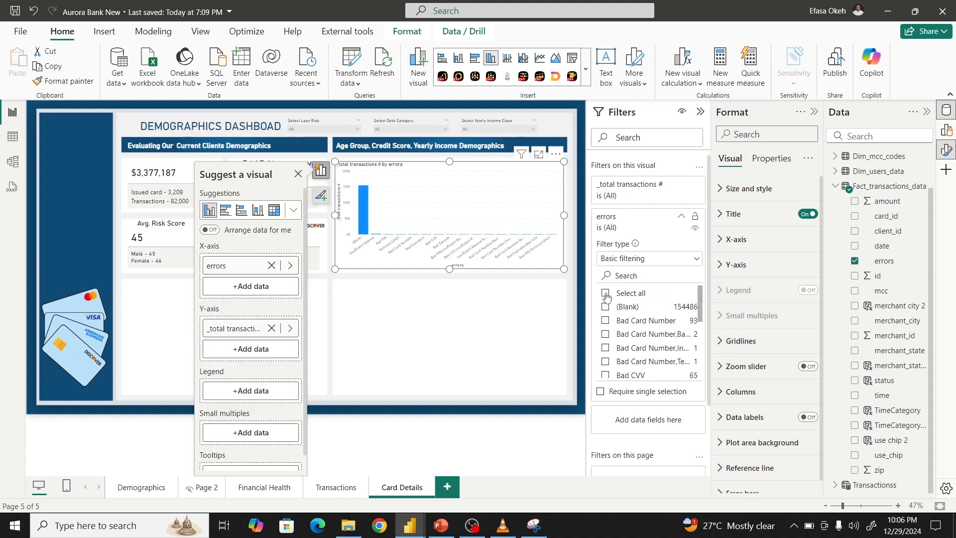
click(606, 308)
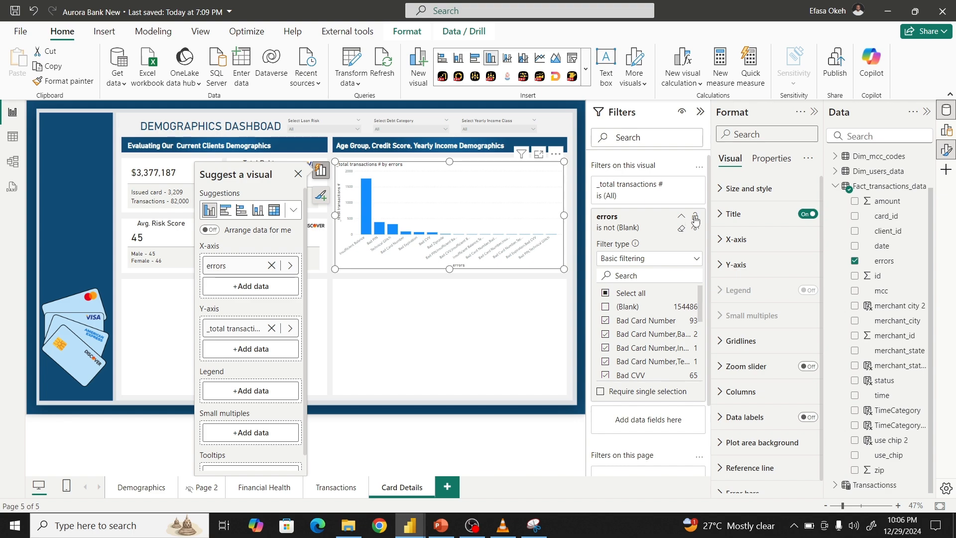
click(695, 218)
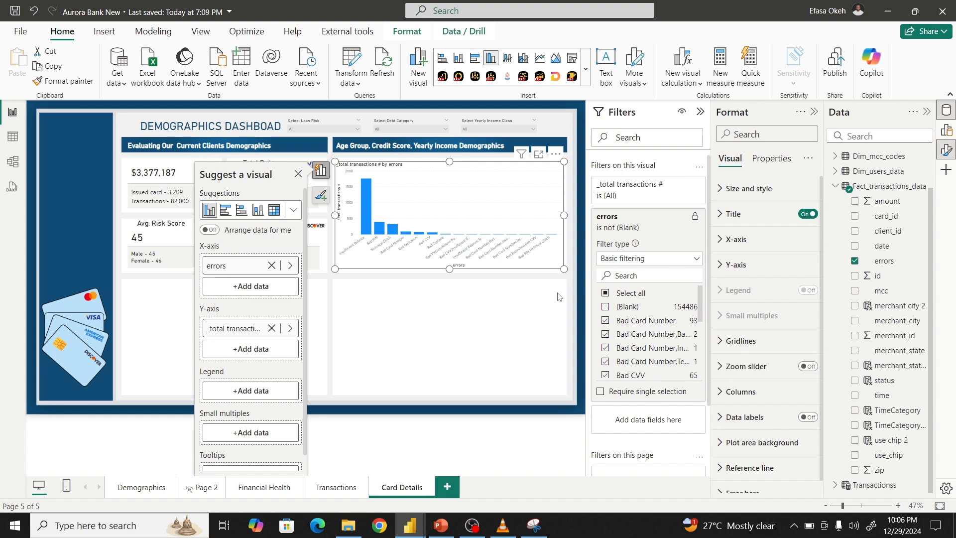
click(701, 112)
click(558, 335)
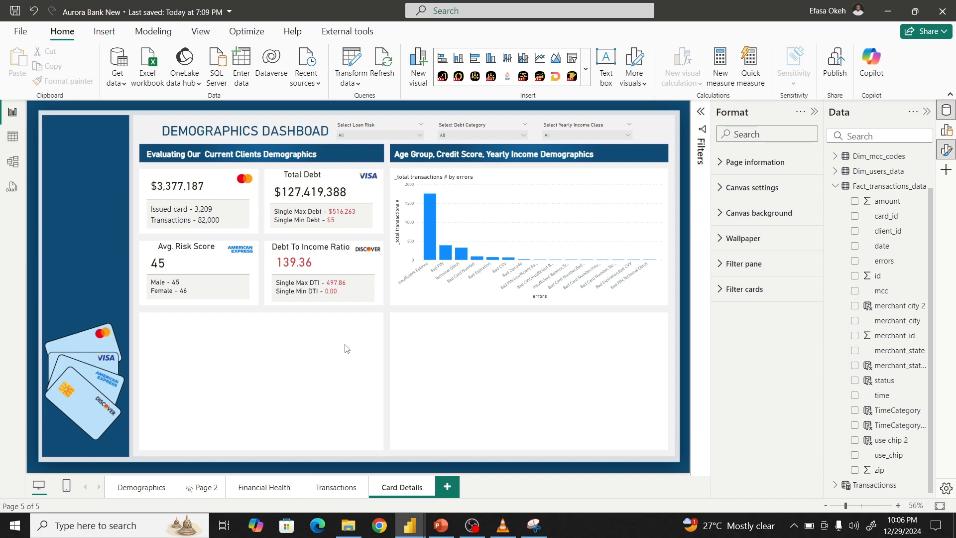
click(835, 186)
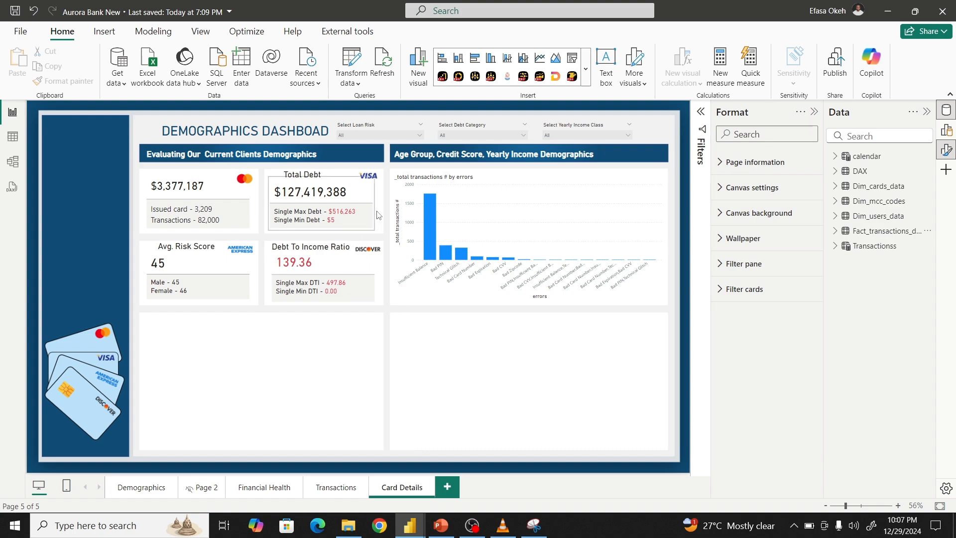
- Insert a page navigator and place it across the empty tiles in the lower half of the page
click(103, 38)
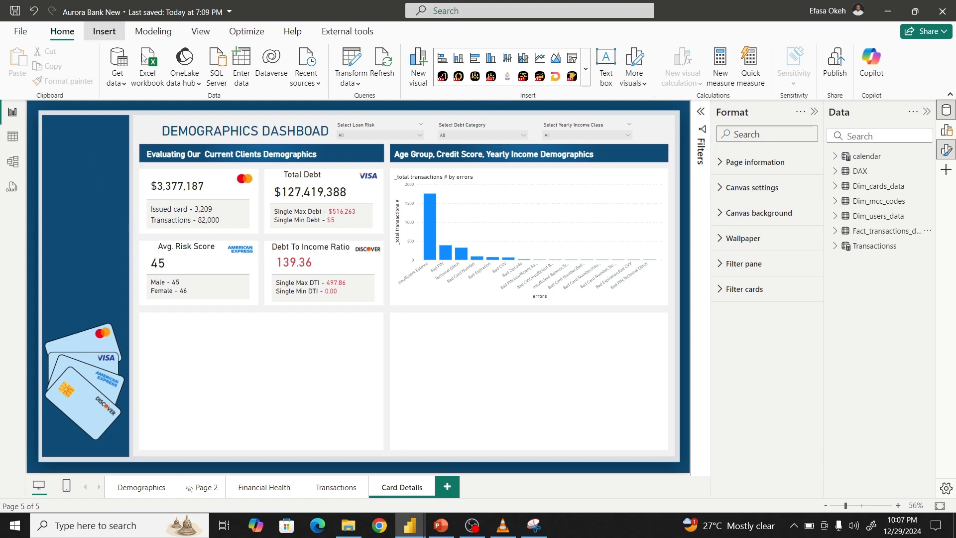
click(573, 82)
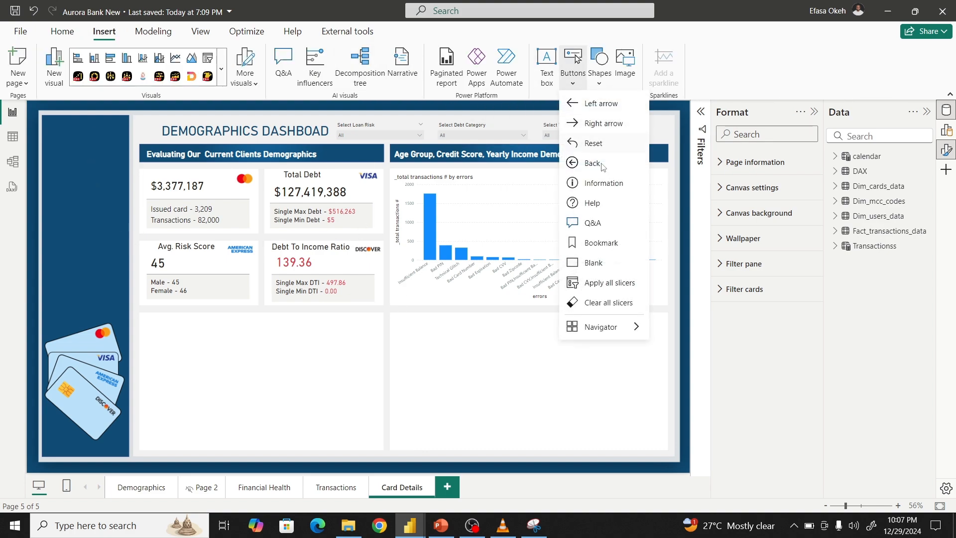
mouse_move(601, 327)
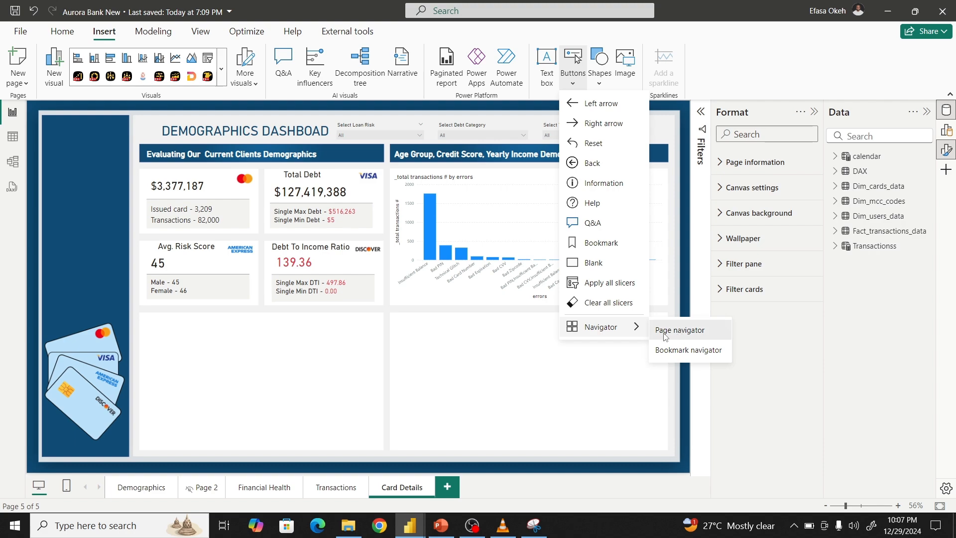
drag(343, 105, 524, 349)
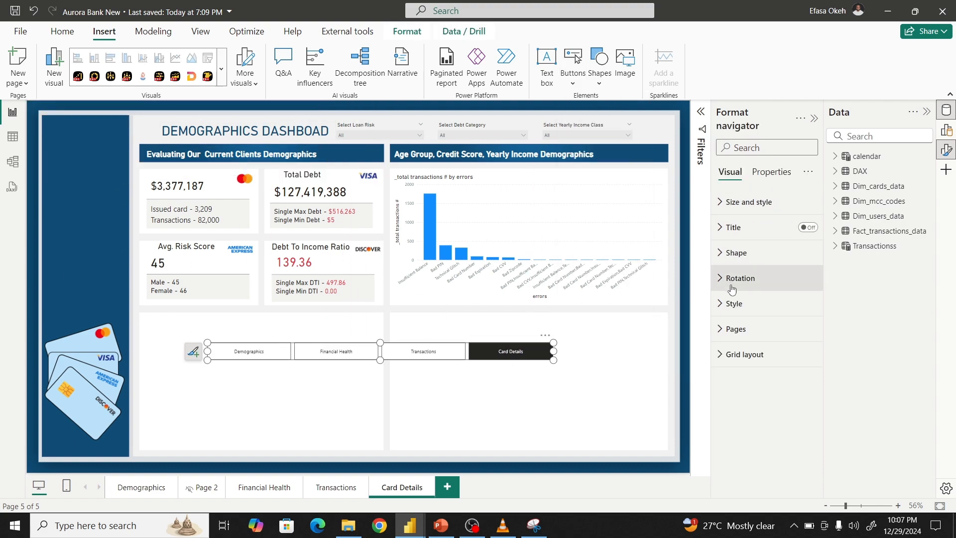
- Set the page navigator's grid layout to Vertical and fit it into the blue sidebar above the card images
click(721, 305)
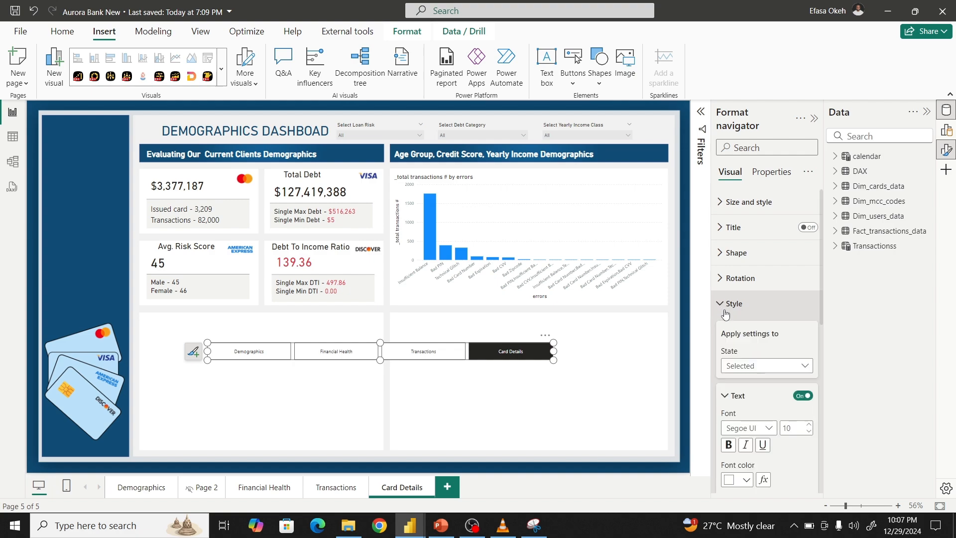
click(722, 304)
click(728, 353)
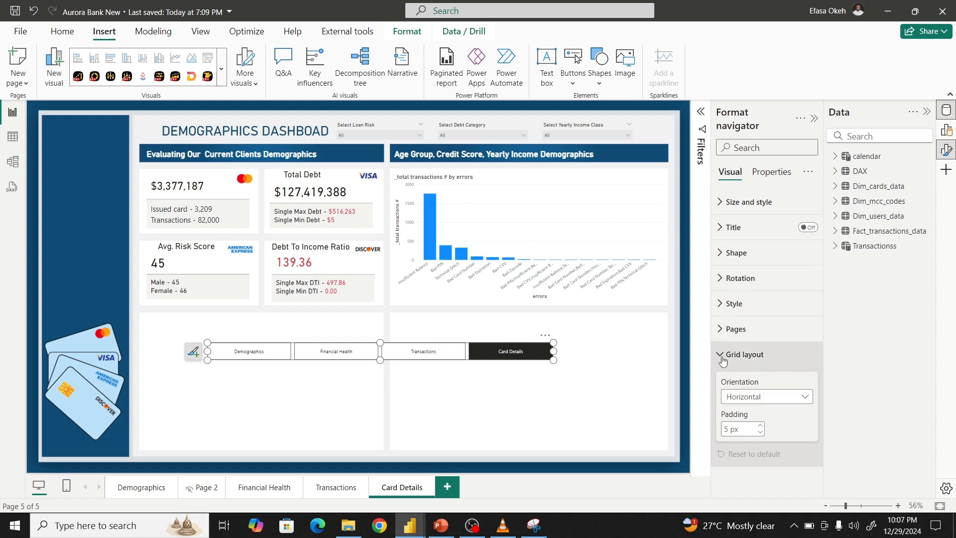
click(732, 397)
click(739, 427)
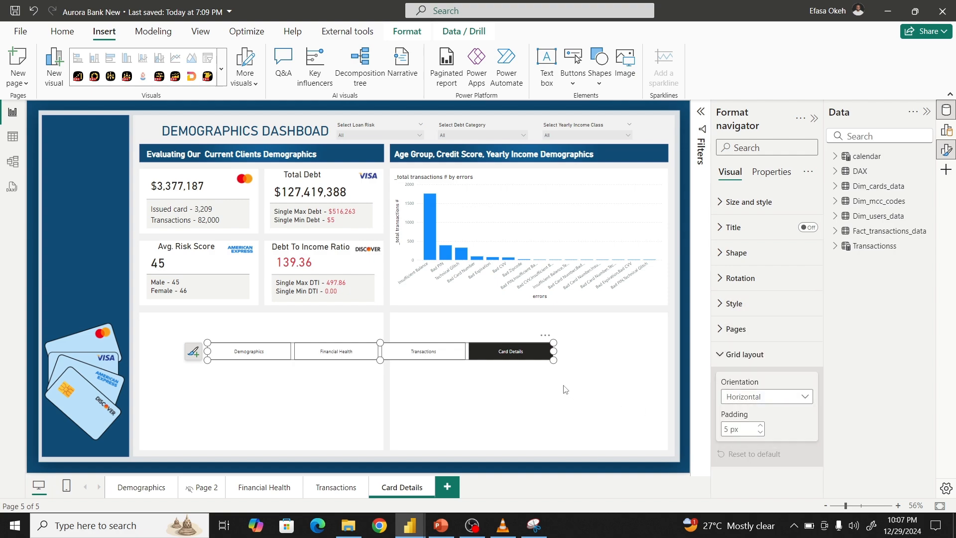
drag(555, 365, 125, 243)
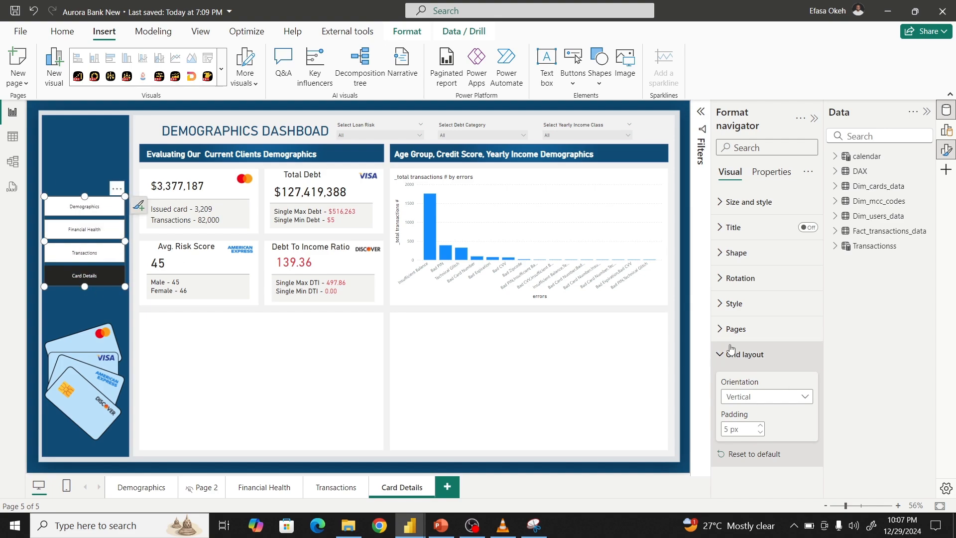
click(731, 352)
click(737, 304)
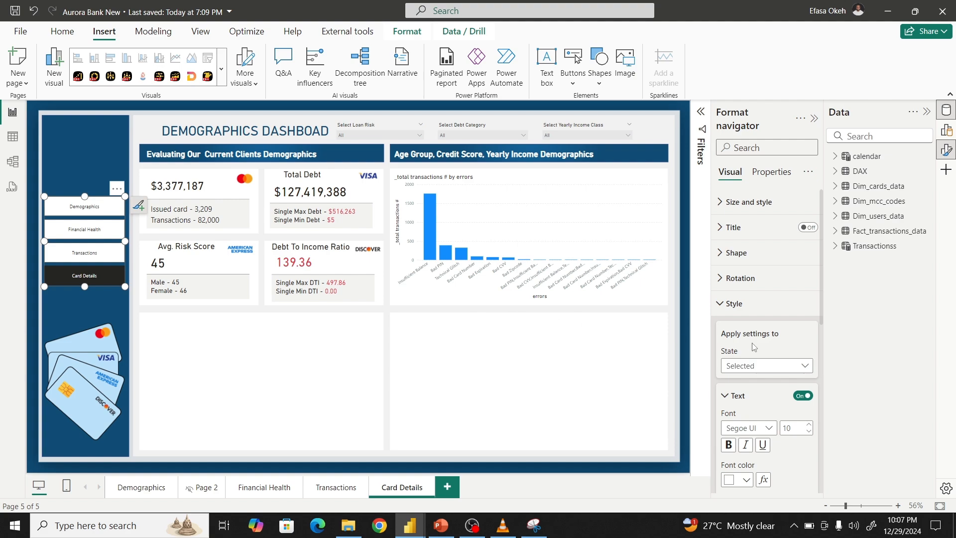
click(736, 310)
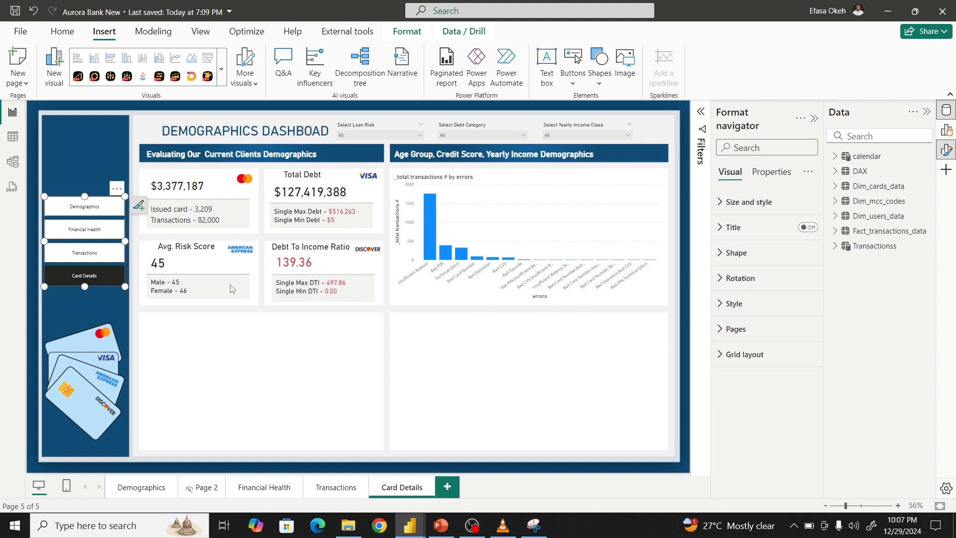
click(414, 316)
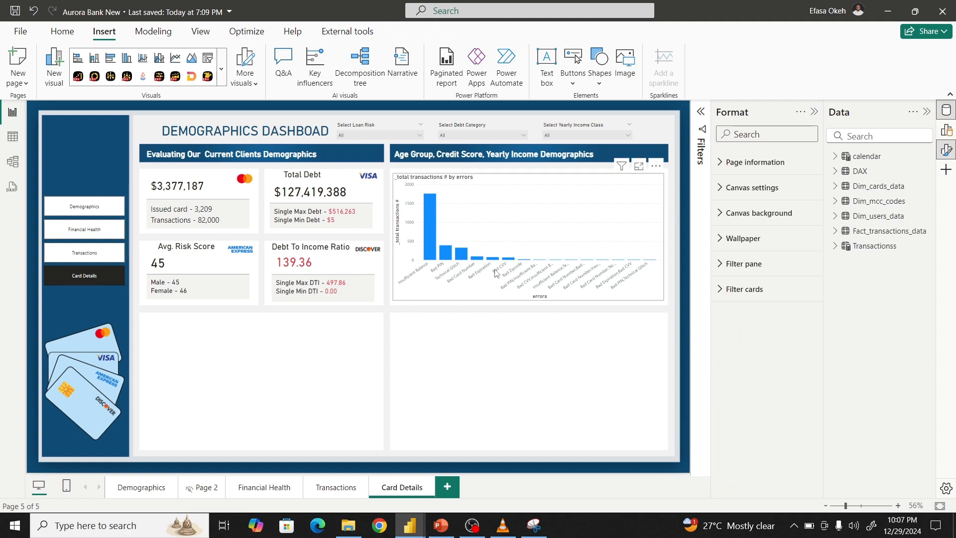